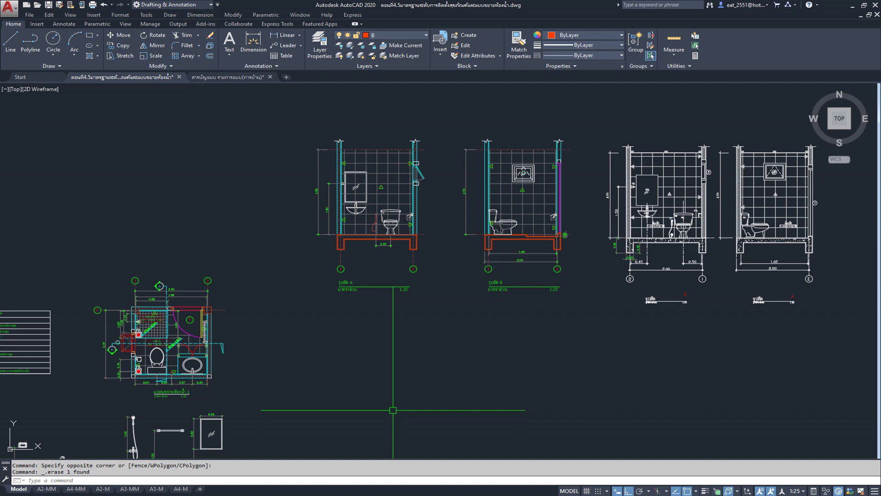
# Switch to the drawing index file and show its drawing list, materials schedule and legend in model space
pyautogui.click(238, 81)
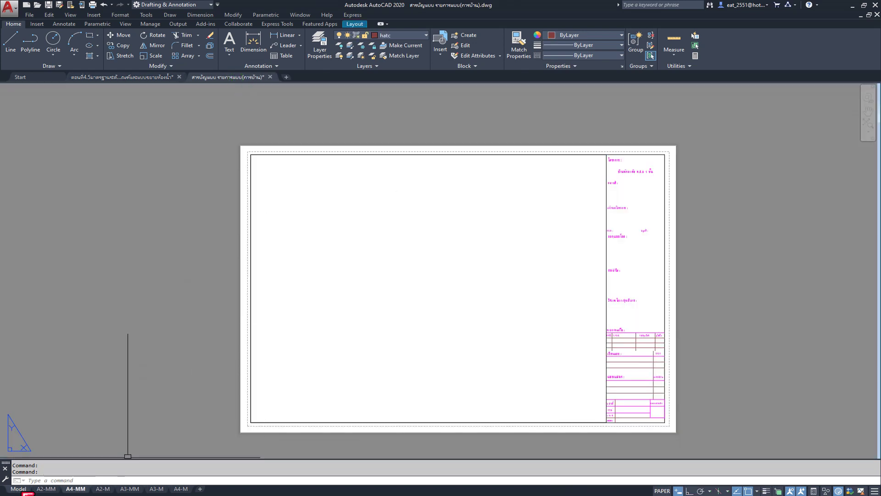
pyautogui.click(18, 488)
pyautogui.scroll(3, 261, 206)
pyautogui.scroll(1, 275, 200)
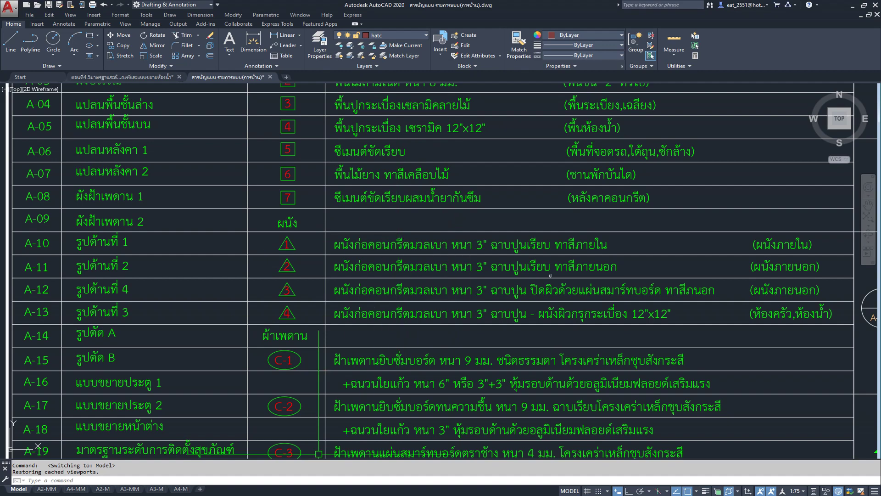
pyautogui.moveTo(434, 191); pyautogui.dragTo(413, 311, button='middle')
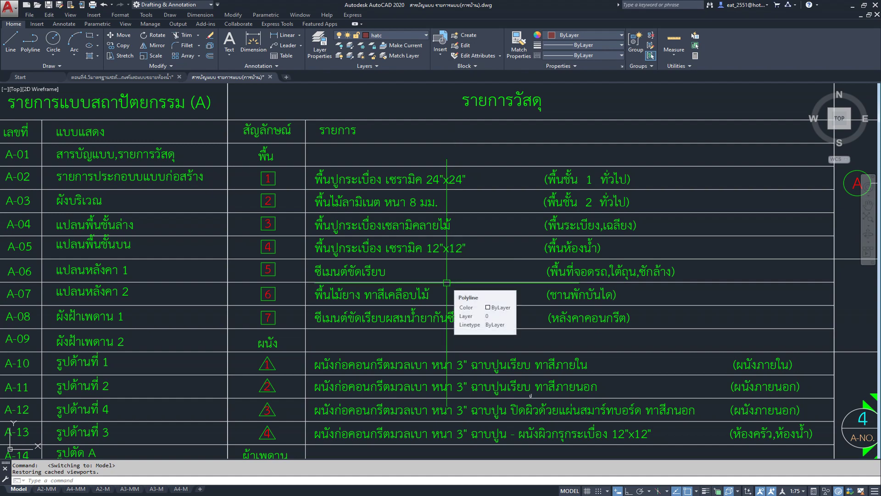
pyautogui.scroll(-3, 446, 282)
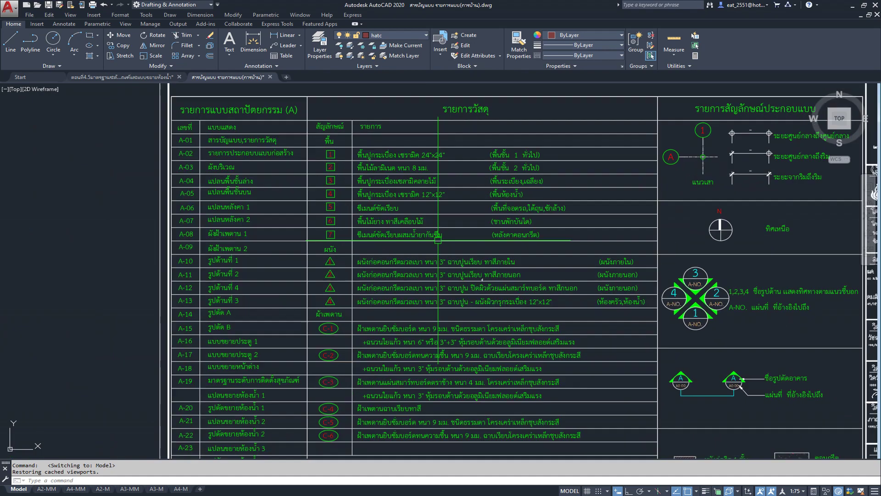
# Return to the bathroom detail drawing and zoom onto the bathroom 1 plan with its F-4/C-6 and slope notes
pyautogui.click(120, 77)
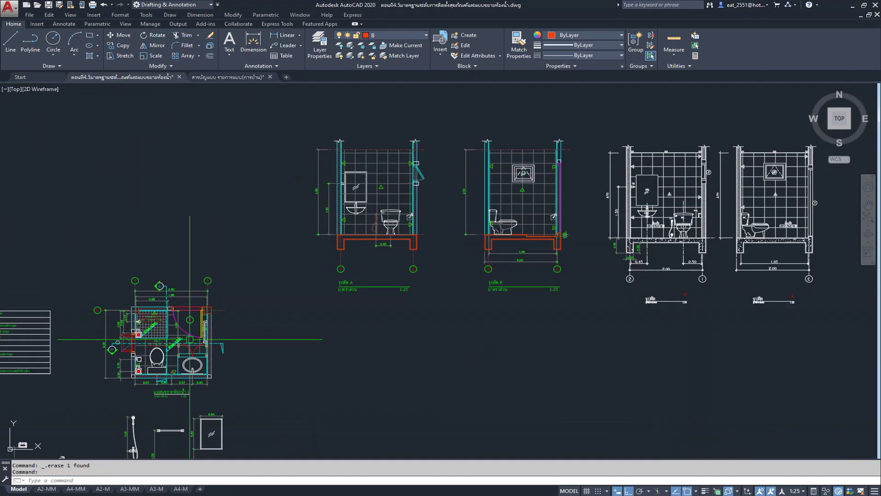
pyautogui.scroll(4, 190, 339)
pyautogui.moveTo(190, 340); pyautogui.dragTo(337, 254, button='middle')
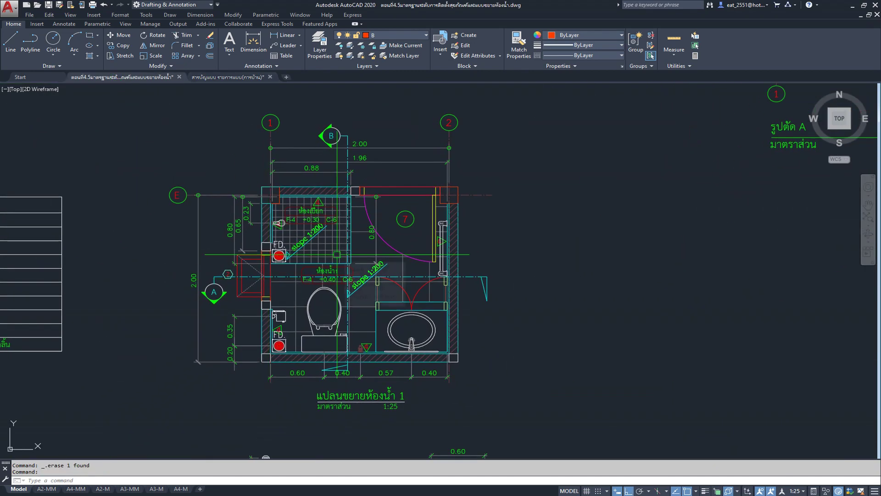
pyautogui.scroll(2, 286, 238)
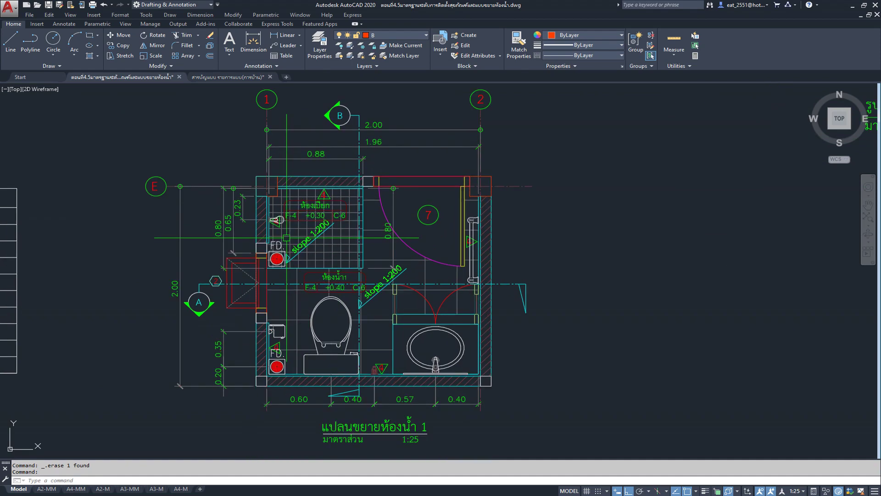
pyautogui.scroll(2, 286, 238)
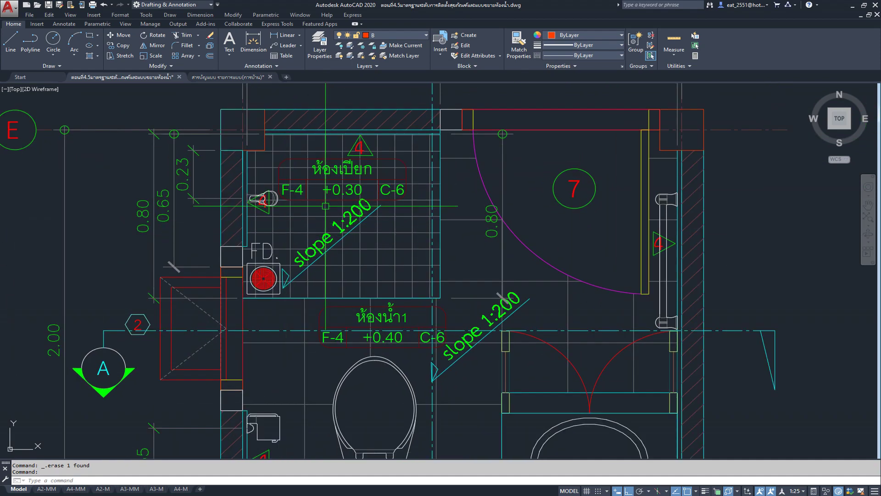
pyautogui.scroll(-2, 365, 212)
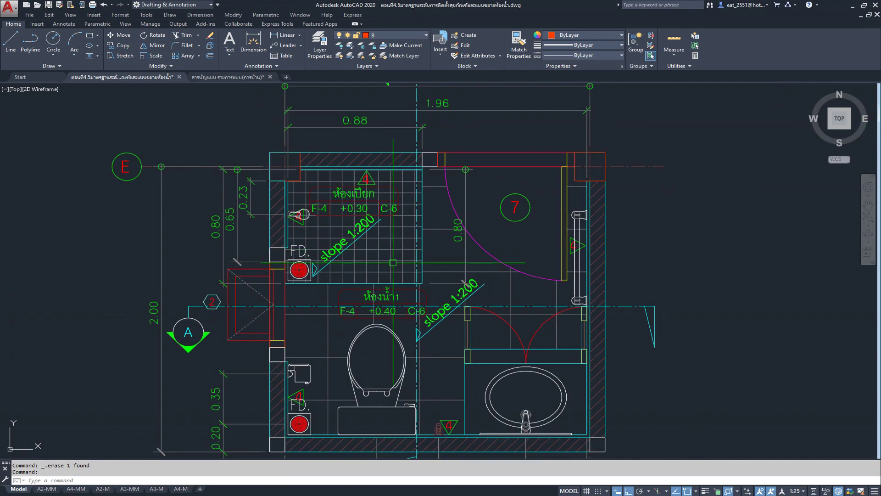
pyautogui.scroll(1, 393, 263)
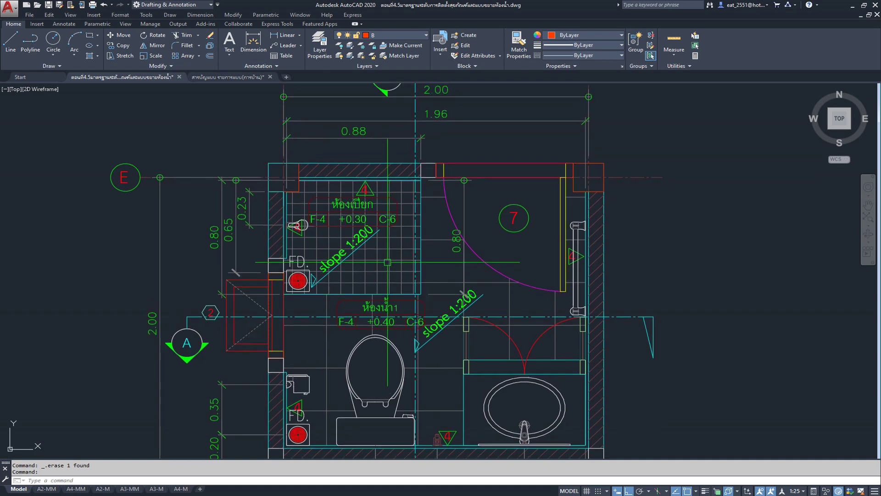
pyautogui.scroll(1, 388, 262)
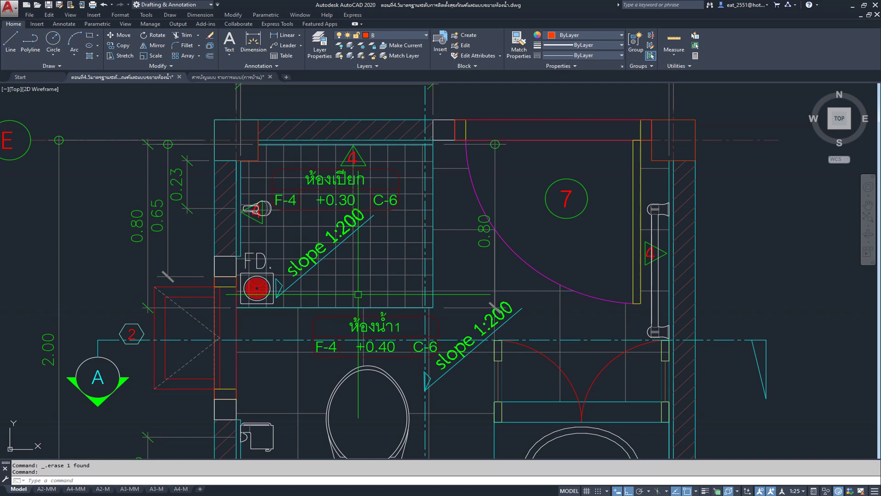
pyautogui.scroll(-2, 358, 294)
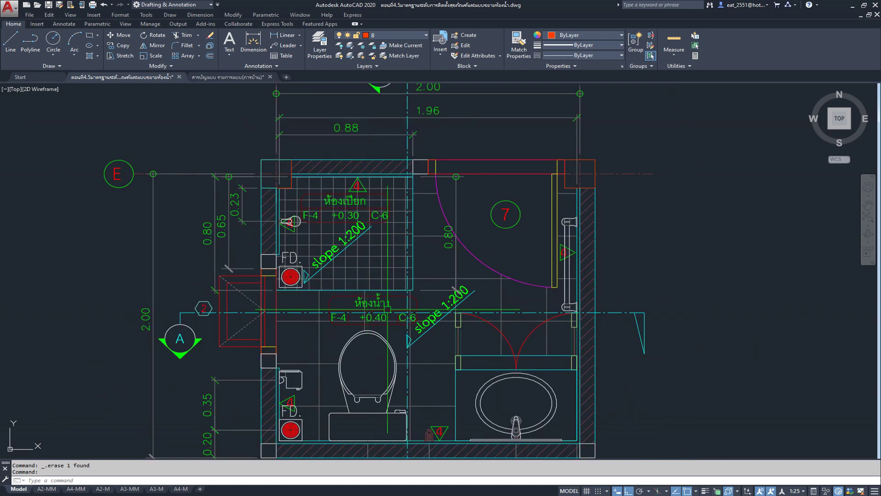
pyautogui.scroll(-1, 390, 308)
pyautogui.scroll(2, 423, 322)
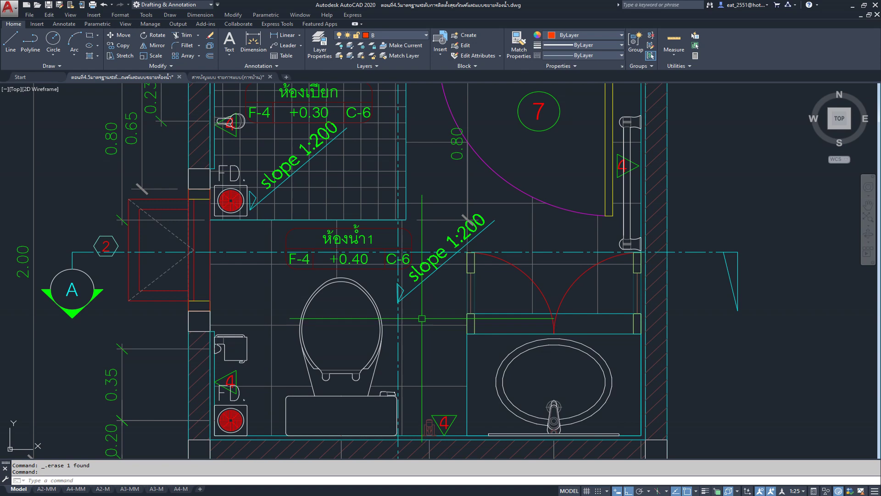
pyautogui.moveTo(353, 186); pyautogui.dragTo(375, 242, button='middle')
pyautogui.moveTo(288, 163)
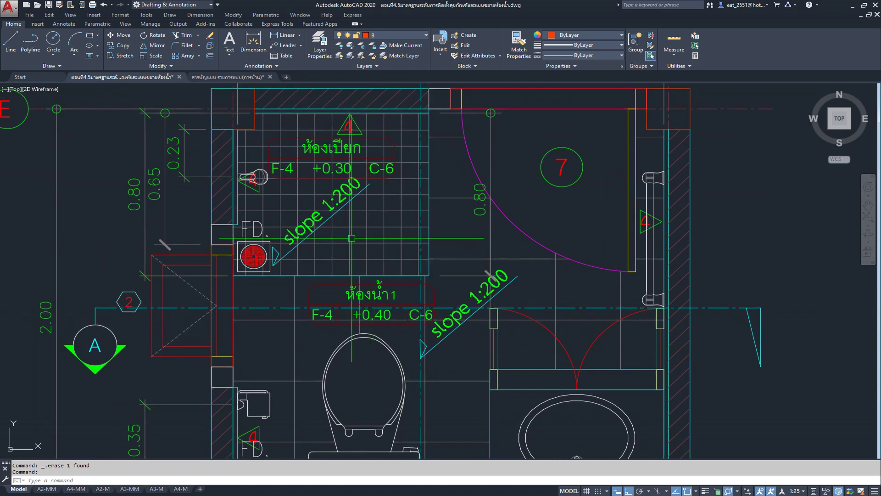
# Zoom near the wet-room label, then go back to the drawing index file
pyautogui.scroll(2, 279, 154)
pyautogui.scroll(1, 279, 156)
pyautogui.click(277, 178)
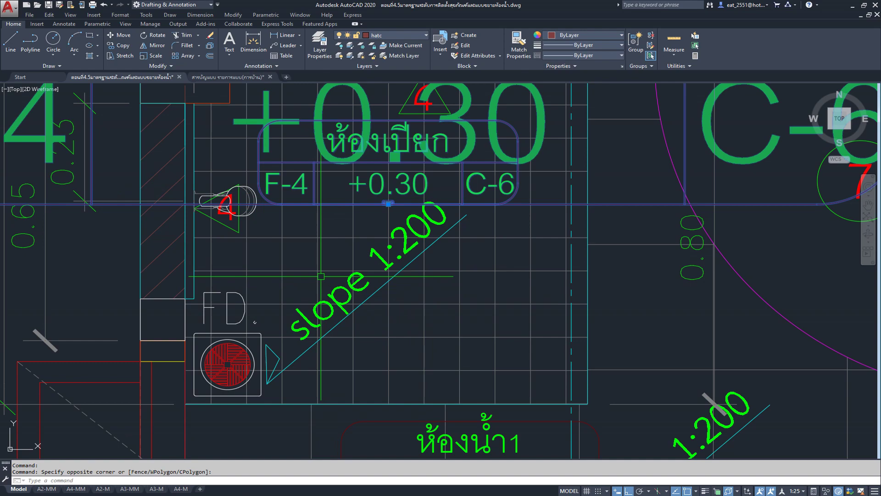
pyautogui.click(227, 77)
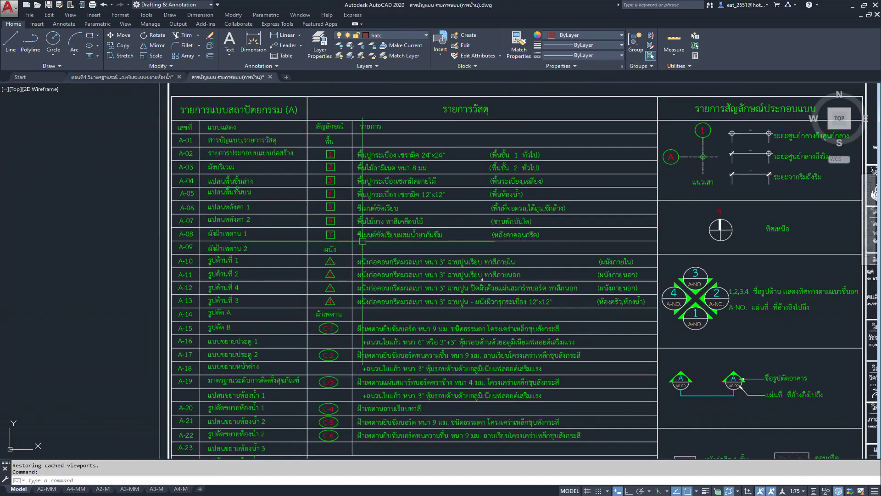
# Window-select the wall and ceiling symbols and descriptions from row A-09 down
pyautogui.scroll(3, 379, 251)
pyautogui.scroll(-2, 379, 250)
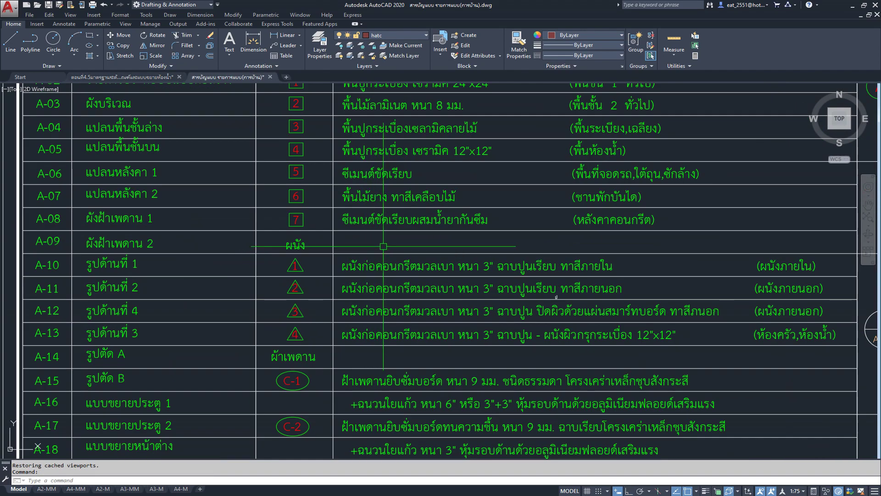
pyautogui.scroll(-3, 304, 175)
pyautogui.moveTo(321, 198); pyautogui.dragTo(345, 190, button='middle')
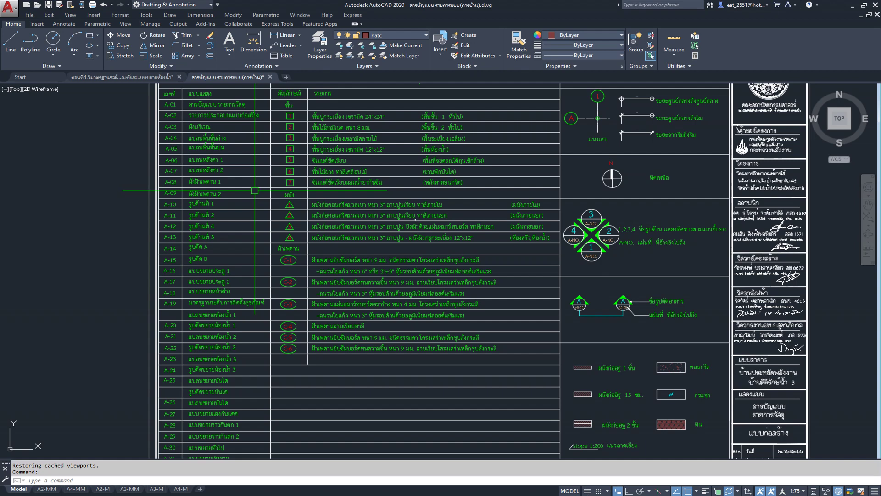
pyautogui.click(255, 191)
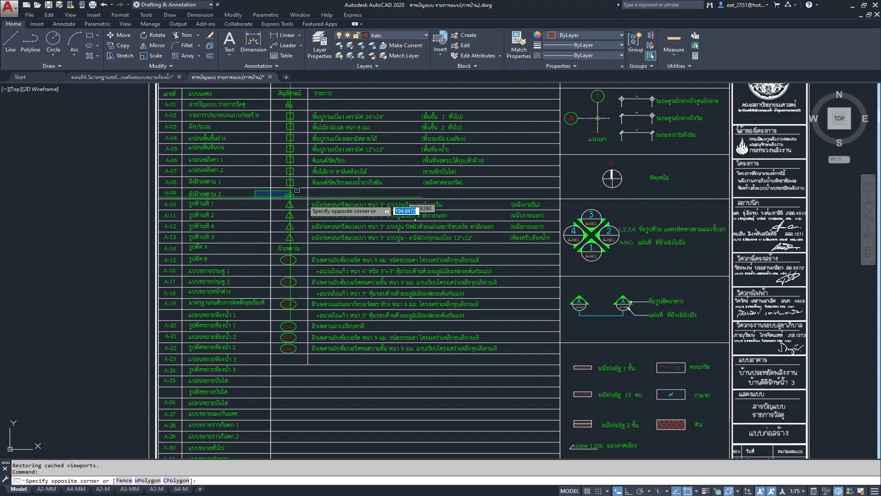
pyautogui.click(554, 391)
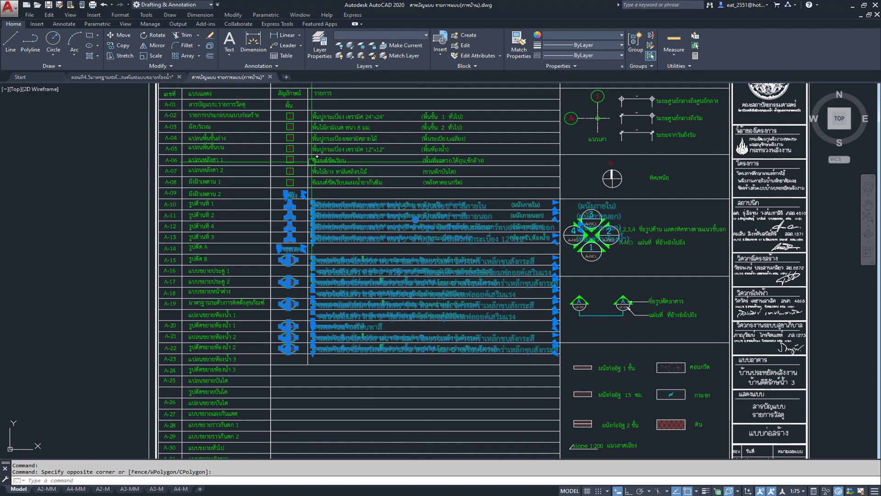
# Move the 36 selected entries down one row in the materials table
pyautogui.click(119, 35)
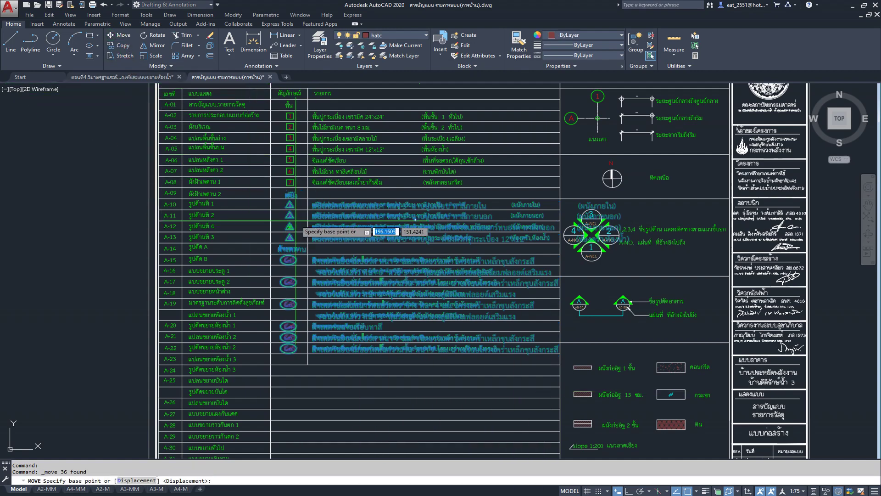
pyautogui.scroll(3, 300, 213)
pyautogui.scroll(1, 300, 212)
pyautogui.scroll(1, 307, 191)
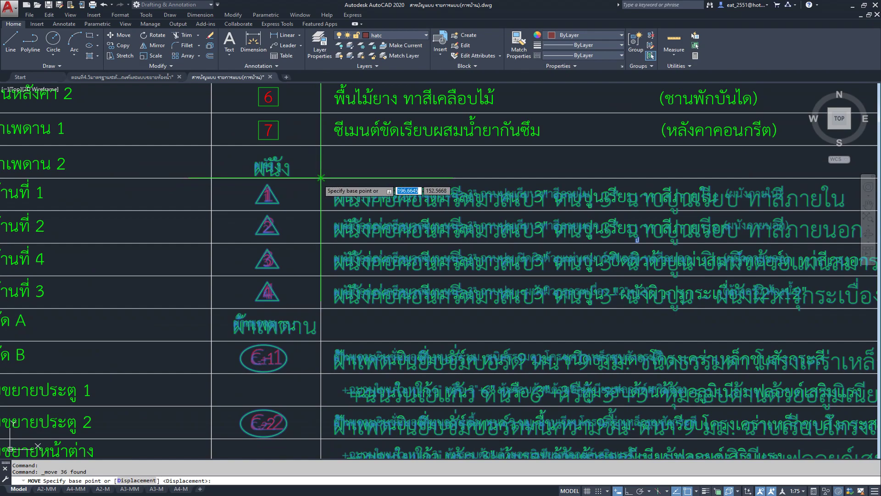
pyautogui.click(320, 178)
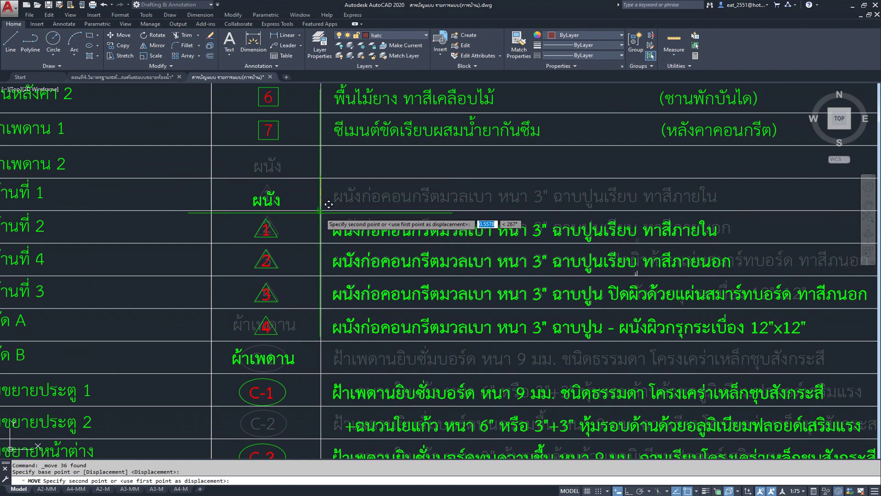
pyautogui.click(320, 210)
pyautogui.scroll(-5, 321, 212)
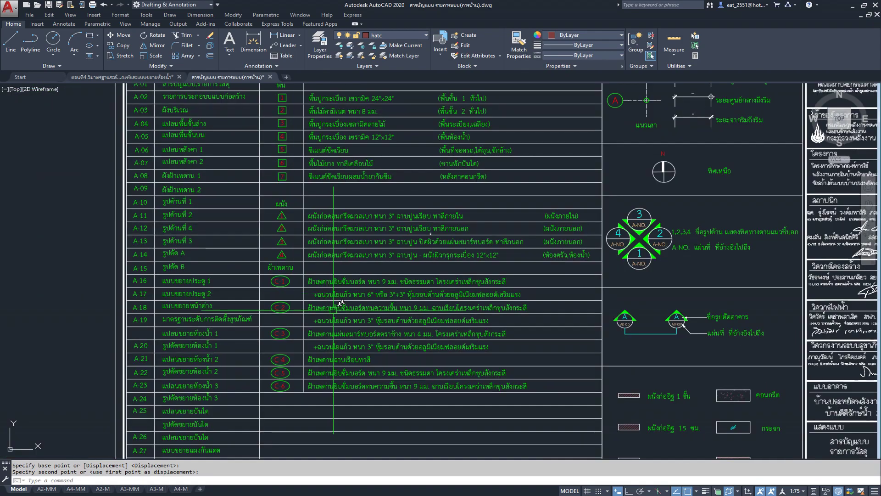
pyautogui.scroll(1, 429, 329)
pyautogui.scroll(3, 336, 246)
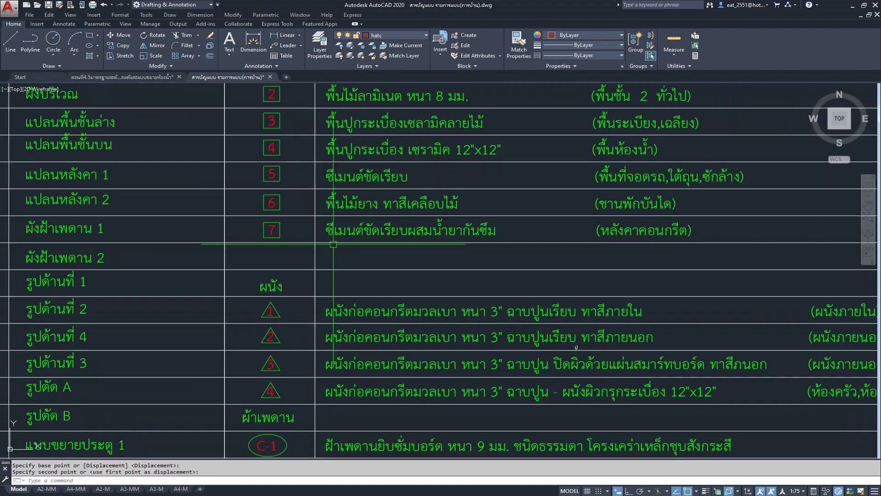
pyautogui.click(243, 220)
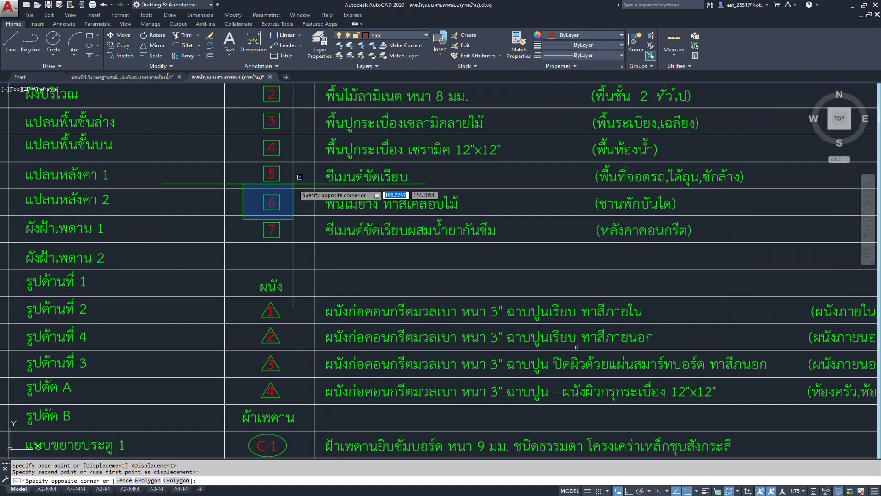
# Select the symbol 4 box and its 12"x12" ceramic tile bathroom floor description in row 05
pyautogui.click(246, 223)
pyautogui.moveTo(305, 238); pyautogui.dragTo(305, 247, button='middle')
pyautogui.scroll(-2, 305, 247)
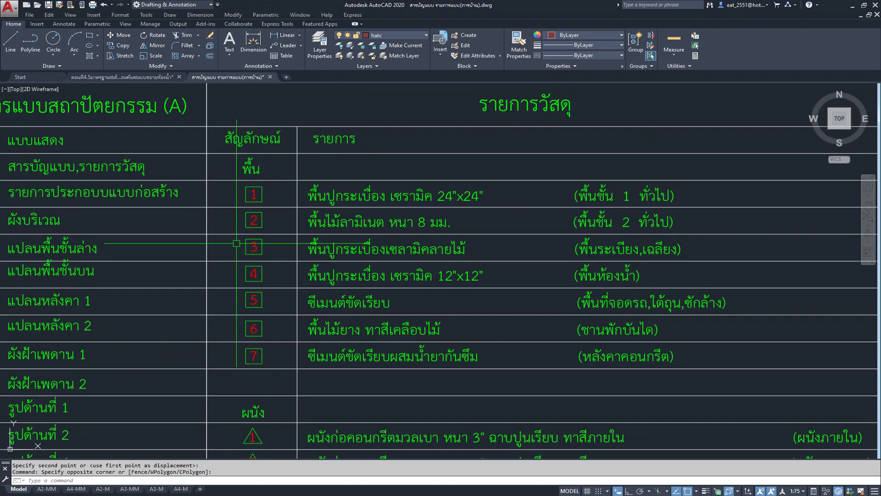
pyautogui.scroll(5, 225, 257)
pyautogui.click(225, 257)
pyautogui.scroll(-1, 353, 285)
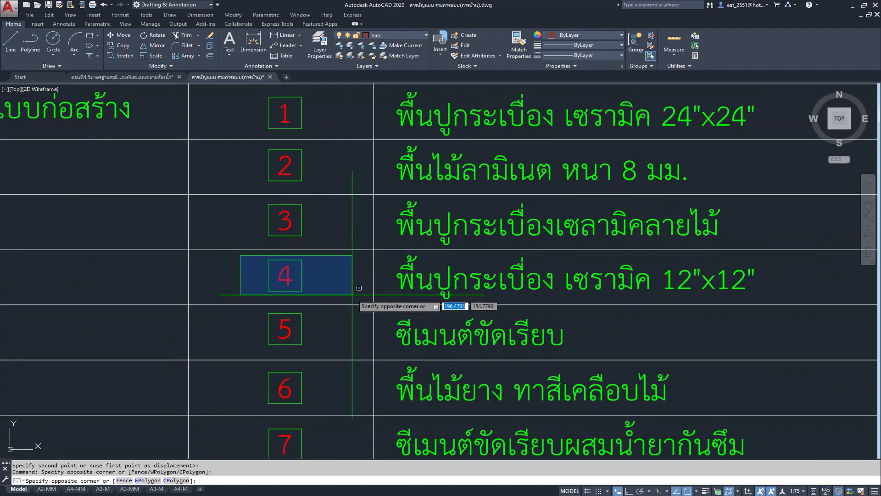
pyautogui.scroll(-2, 445, 294)
pyautogui.click(822, 294)
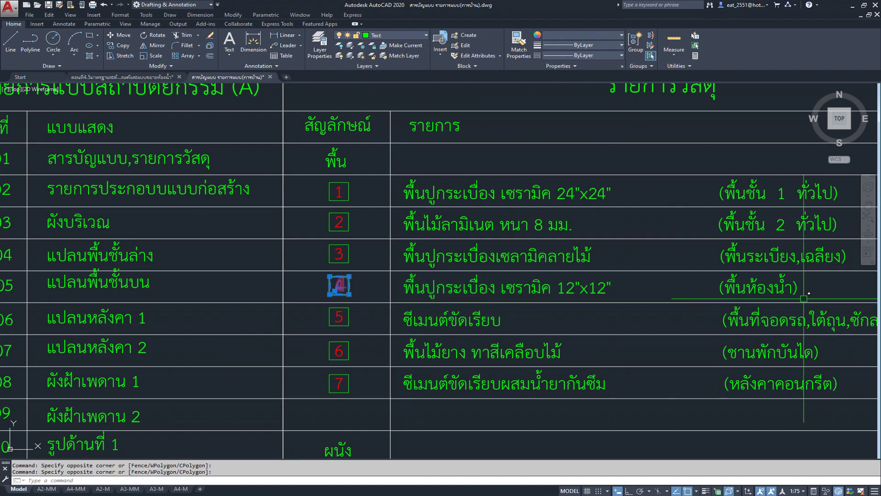
pyautogui.click(530, 283)
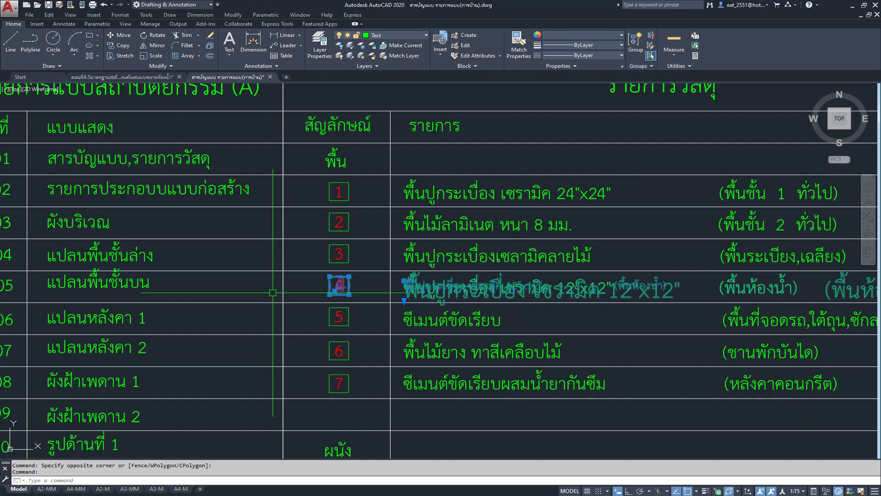
# Copy the selected symbol and description into empty row 09 below item 7
pyautogui.click(120, 46)
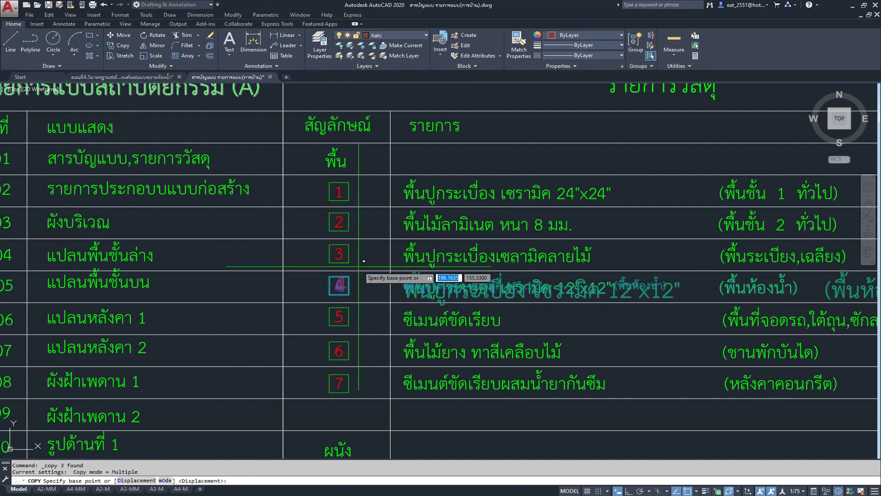
pyautogui.click(390, 271)
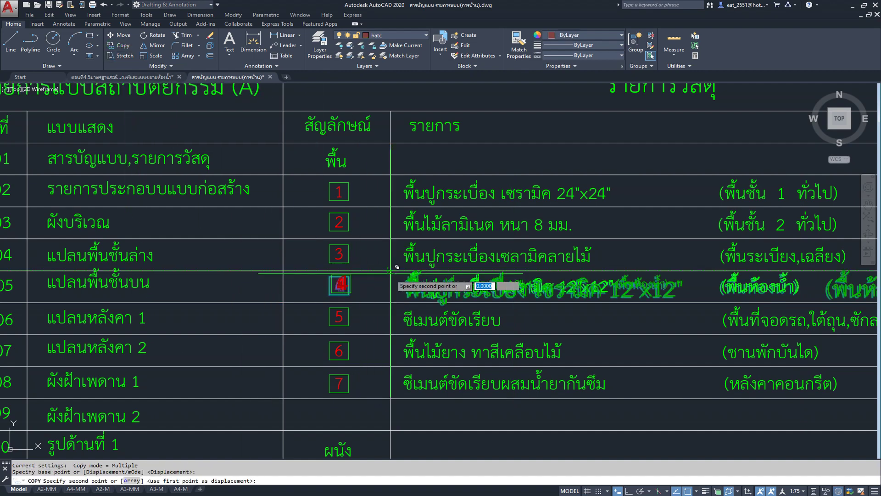
pyautogui.click(391, 398)
pyautogui.press('Escape')
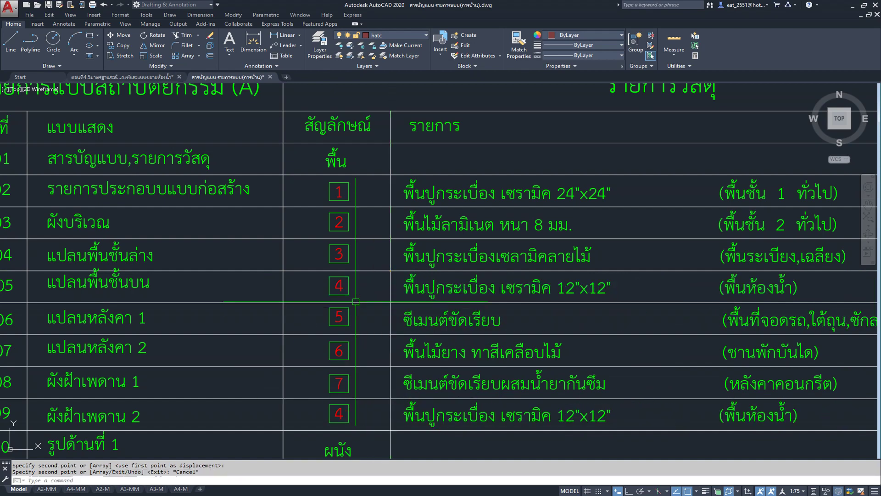
pyautogui.scroll(2, 254, 285)
pyautogui.scroll(4, 254, 284)
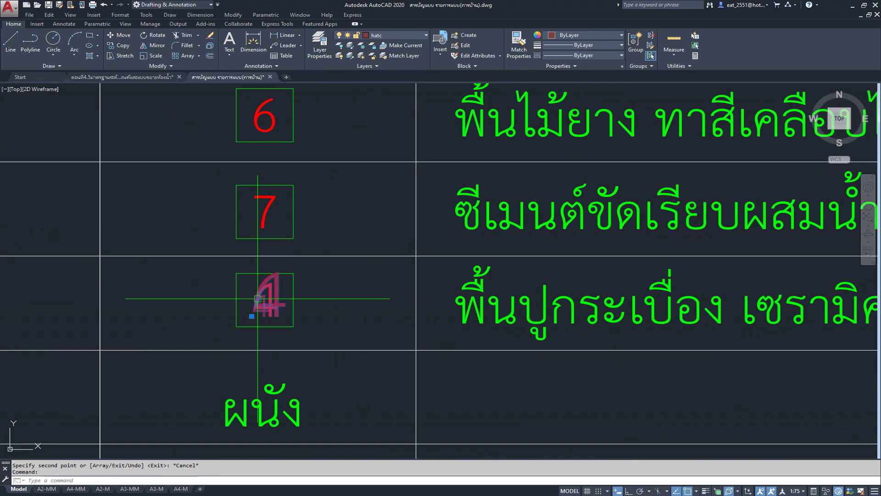
# Renumber the copied row's symbol from 4 to 8
pyautogui.doubleClick(277, 289)
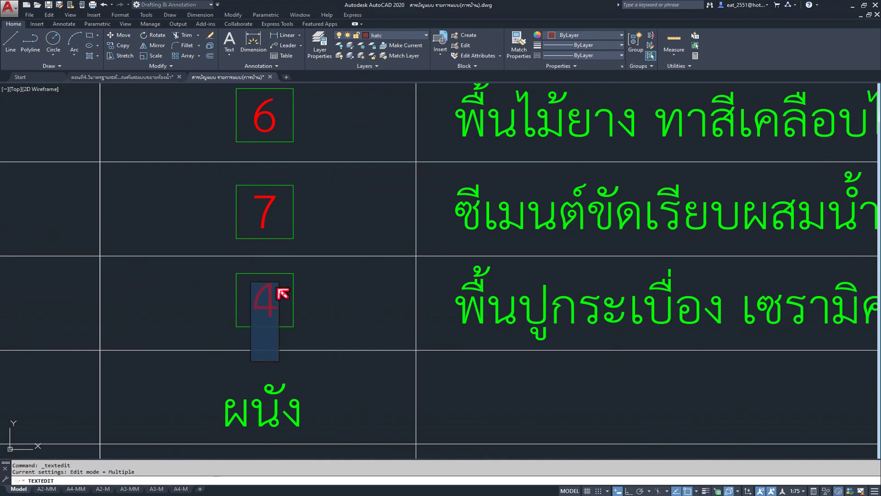
pyautogui.write('8')
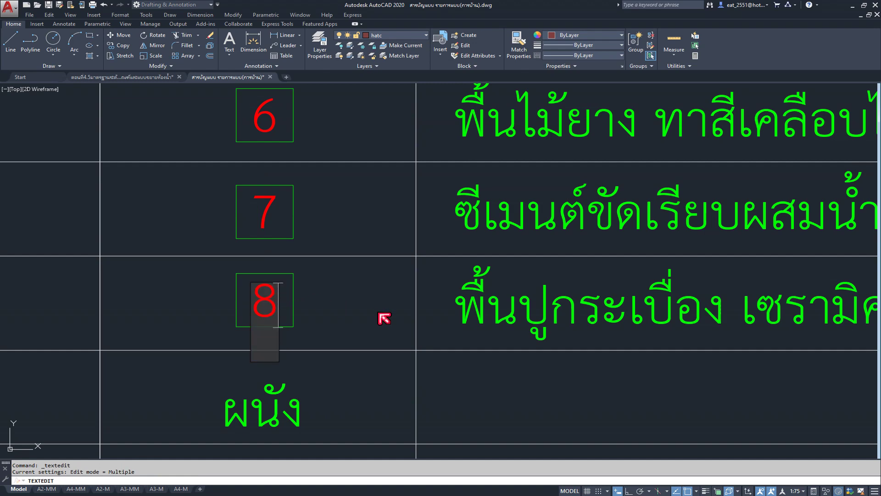
pyautogui.click(384, 316)
pyautogui.scroll(-4, 334, 318)
pyautogui.press('Escape')
pyautogui.scroll(1, 391, 295)
pyautogui.scroll(2, 392, 295)
pyautogui.scroll(1, 386, 291)
# Change the copied description's tile size from 12"x12" to 4"x4"
pyautogui.doubleClick(389, 289)
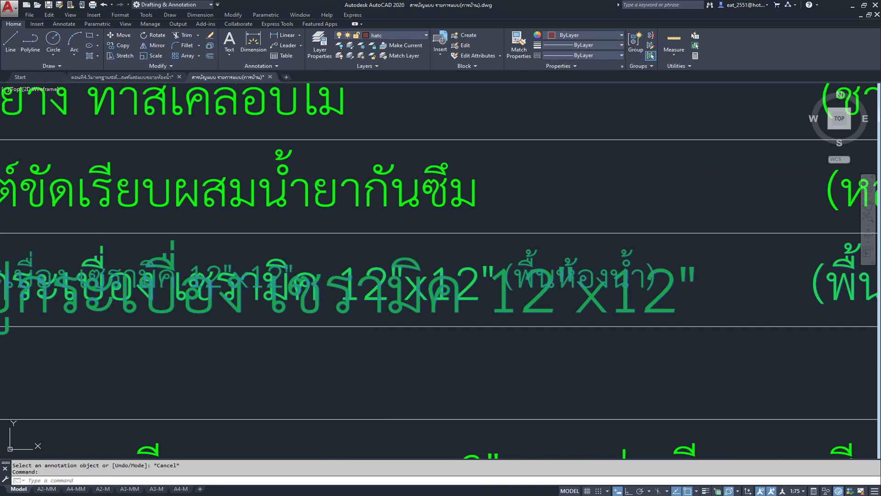
pyautogui.doubleClick(481, 287)
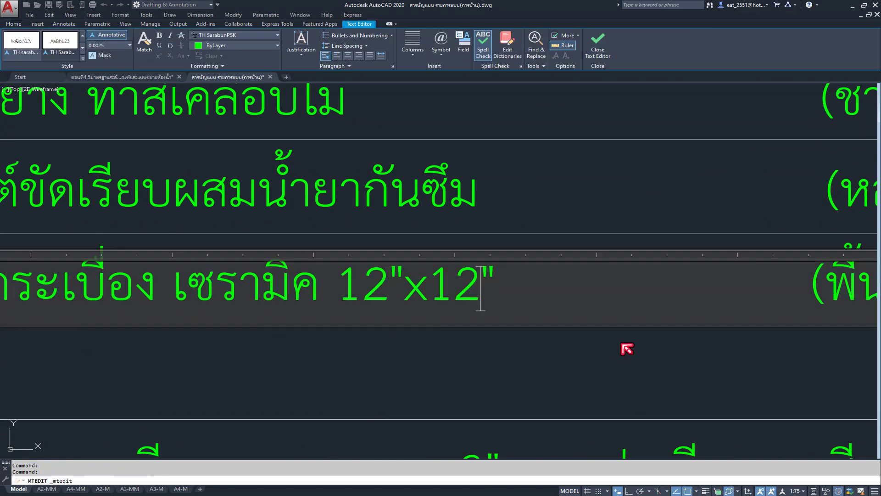
pyautogui.press('BackSpace')
pyautogui.press('BackSpace')
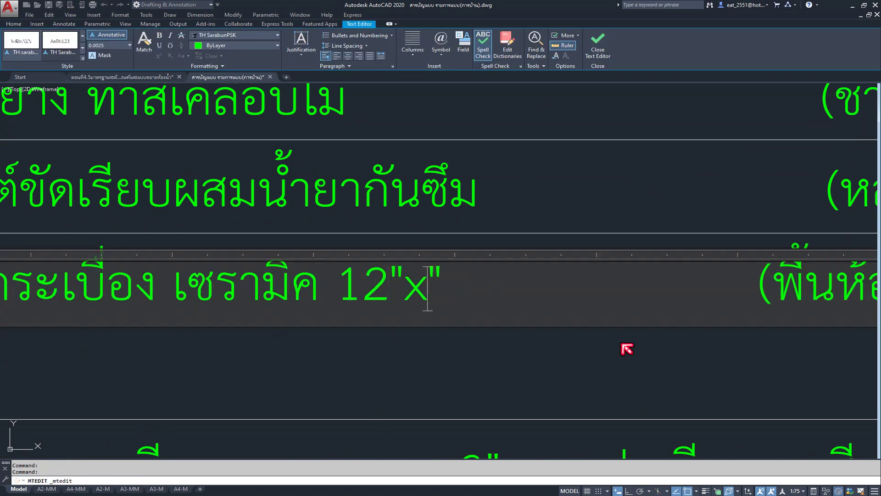
pyautogui.write('4')
pyautogui.click(389, 288)
pyautogui.press('BackSpace')
pyautogui.press('BackSpace')
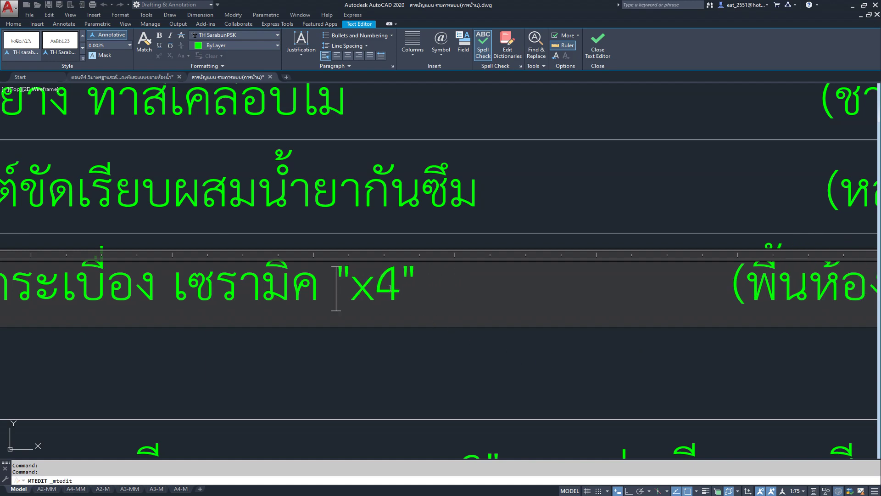
pyautogui.write('4')
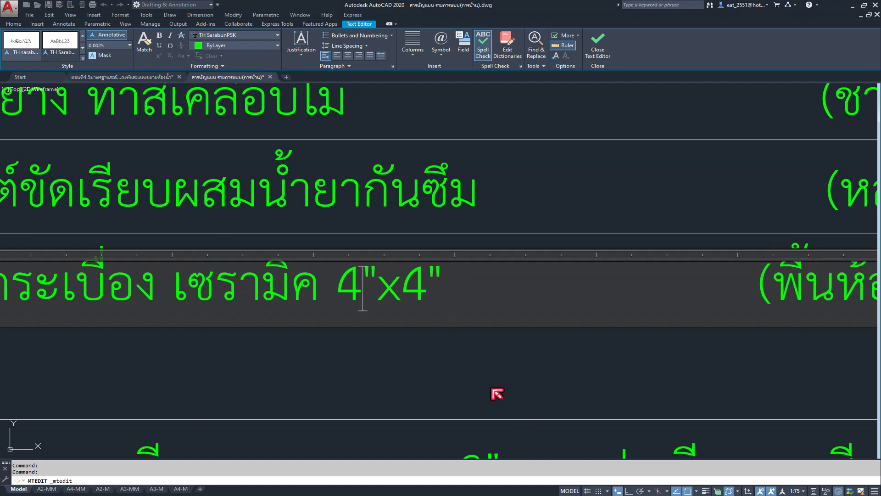
pyautogui.click(496, 393)
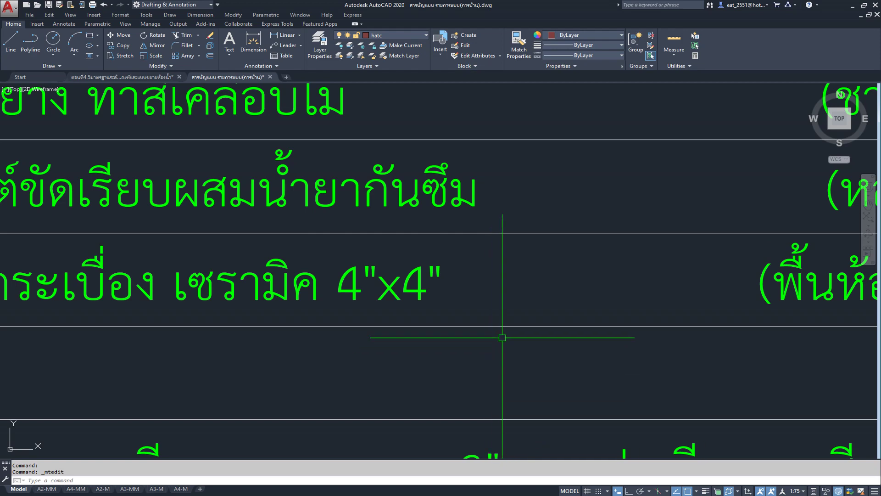
pyautogui.scroll(-2, 500, 239)
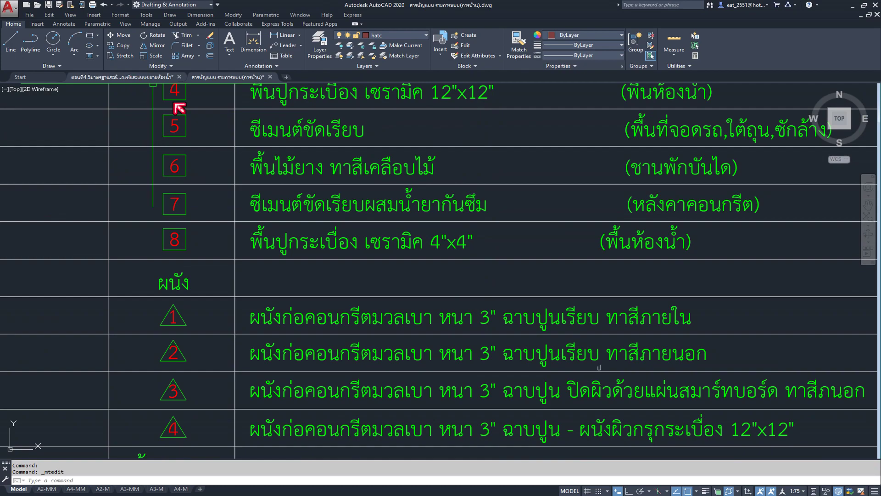
pyautogui.scroll(-2, 474, 255)
pyautogui.scroll(-2, 475, 254)
pyautogui.moveTo(475, 254)
pyautogui.mouseDown(button='middle')
pyautogui.moveTo(509, 270)
pyautogui.moveTo(442, 230)
pyautogui.mouseUp(button='middle')
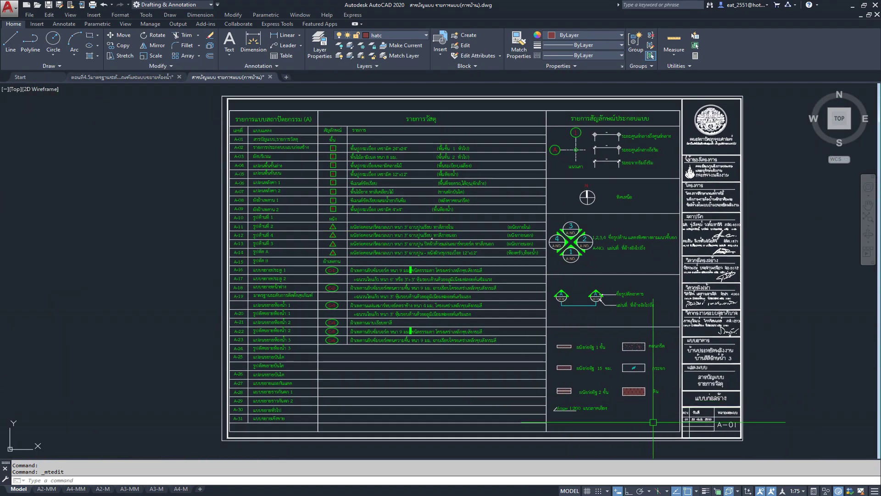
# Zoom in on the glass legend box and make a trial selection of its lines, then clear it
pyautogui.scroll(5, 653, 421)
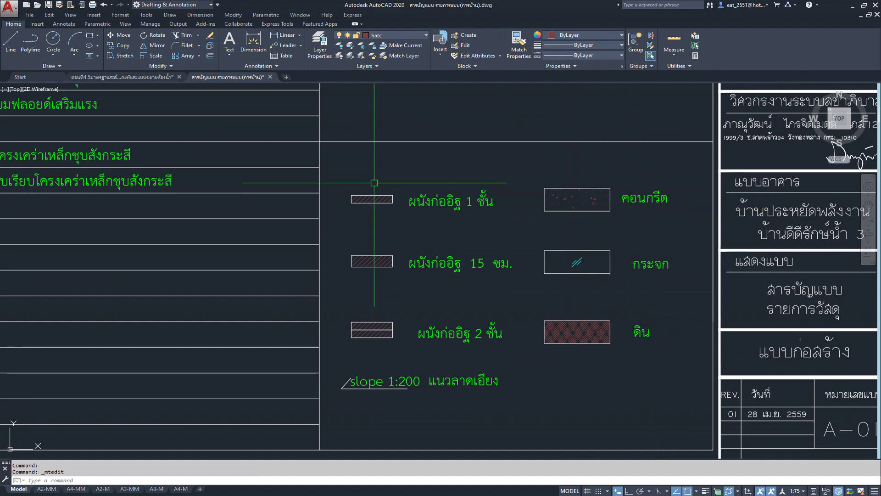
pyautogui.scroll(2, 367, 202)
pyautogui.scroll(2, 674, 358)
pyautogui.scroll(2, 671, 292)
pyautogui.moveTo(671, 292); pyautogui.dragTo(582, 281, button='middle')
pyautogui.scroll(1, 582, 282)
pyautogui.click(615, 269)
pyautogui.click(528, 305)
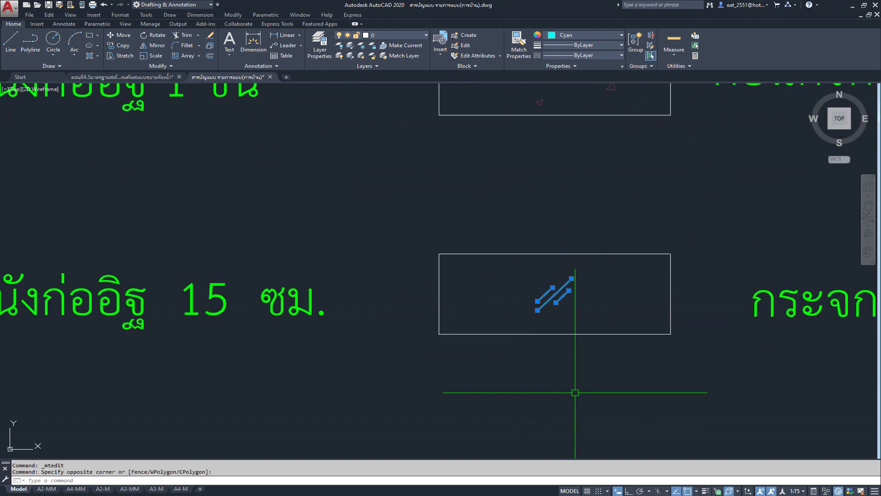
pyautogui.press('Escape')
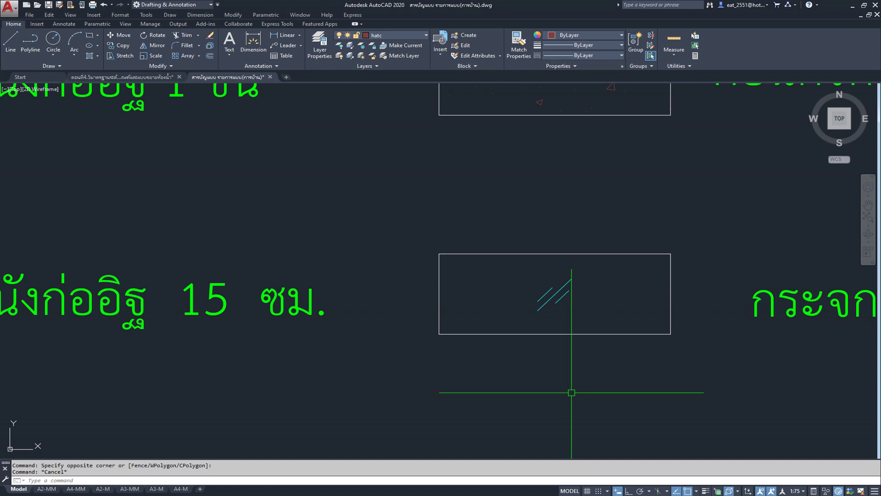
# Window-select the three diagonal glass lines and move them above the legend box
pyautogui.click(498, 217)
pyautogui.click(629, 384)
pyautogui.click(120, 35)
pyautogui.click(369, 315)
pyautogui.click(367, 243)
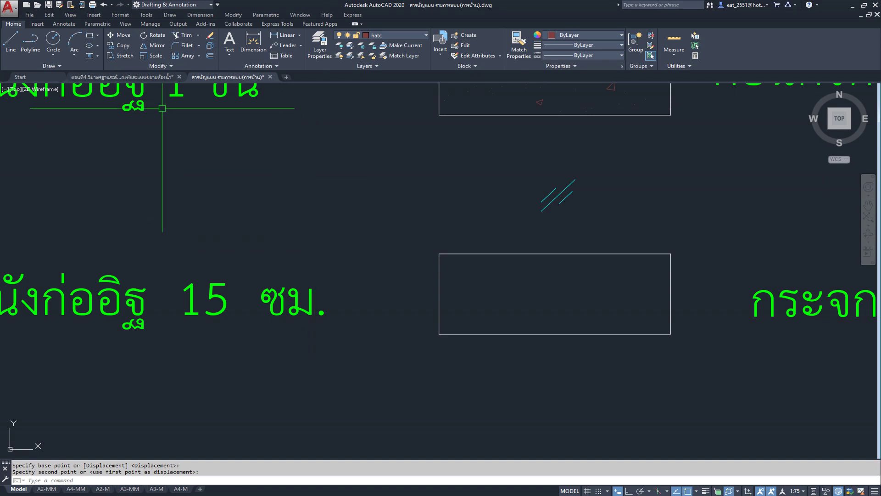
pyautogui.click(90, 56)
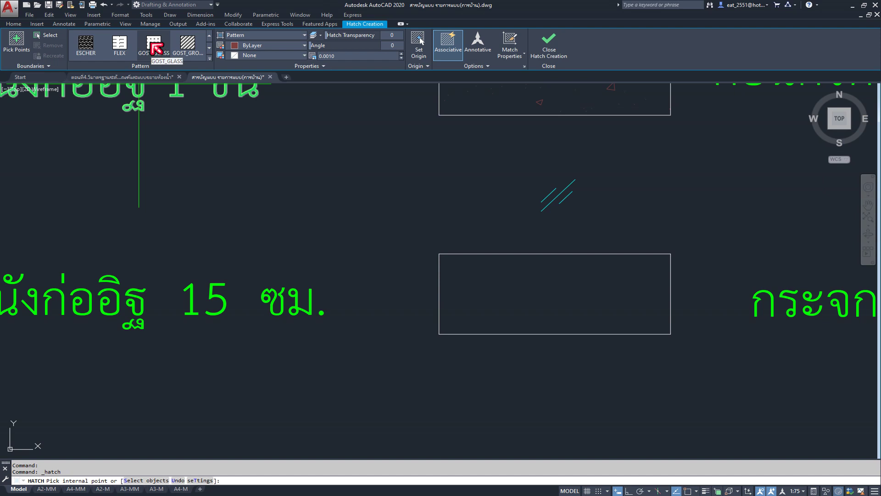
# Hatch the inside of the glass legend rectangle with the GOST_GLASS pattern at scale 0.0250
pyautogui.click(209, 57)
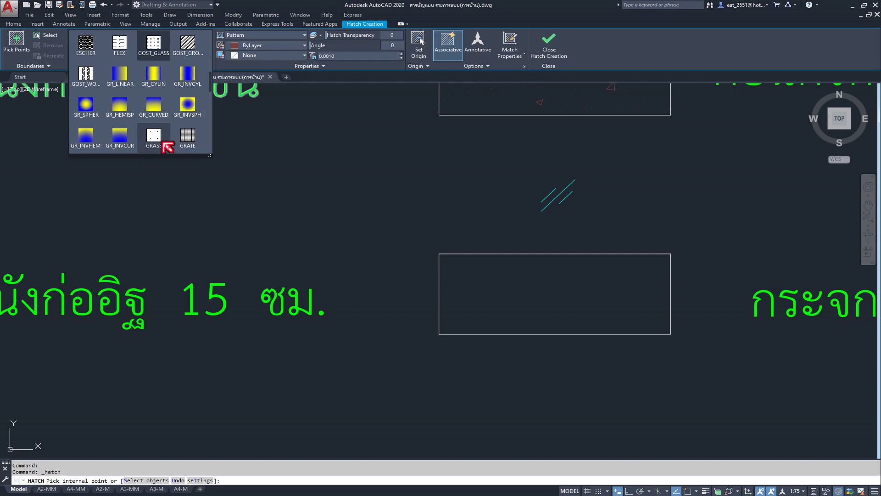
pyautogui.click(156, 45)
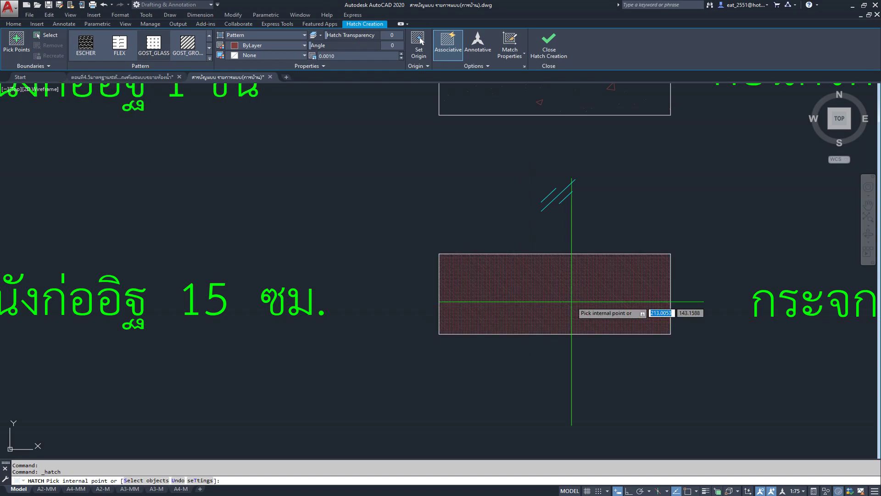
pyautogui.scroll(4, 571, 302)
pyautogui.scroll(3, 531, 300)
pyautogui.scroll(-2, 530, 287)
pyautogui.click(347, 56)
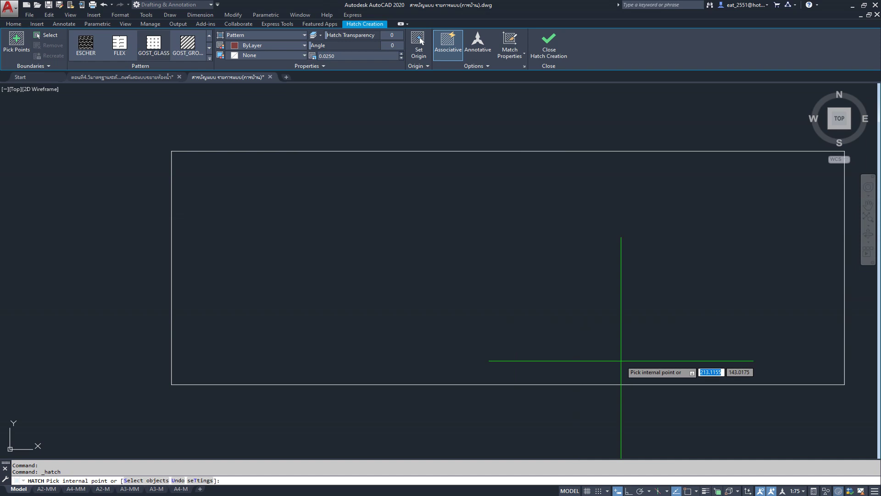
pyautogui.click(513, 273)
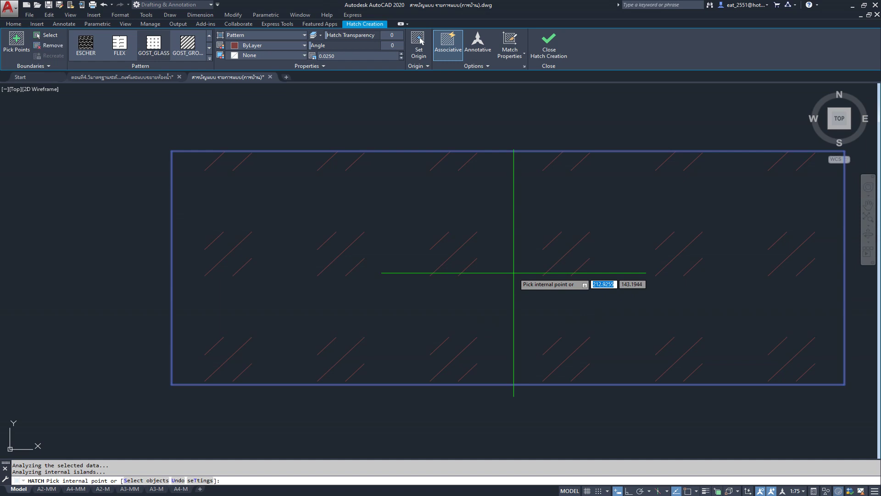
pyautogui.press('Return')
pyautogui.scroll(-5, 513, 273)
pyautogui.scroll(2, 478, 290)
pyautogui.scroll(1, 479, 291)
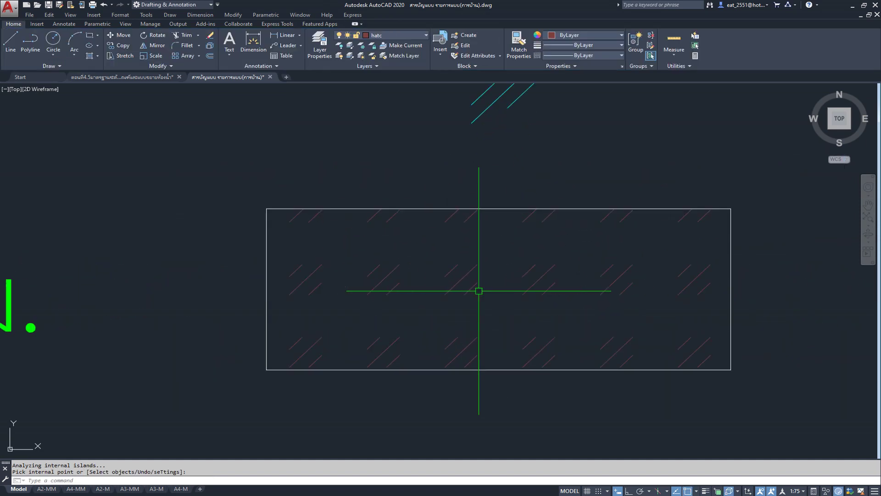
# Try a 0.0500 scale on the glass swatch hatch, then delete the hatch
pyautogui.click(461, 274)
pyautogui.click(356, 54)
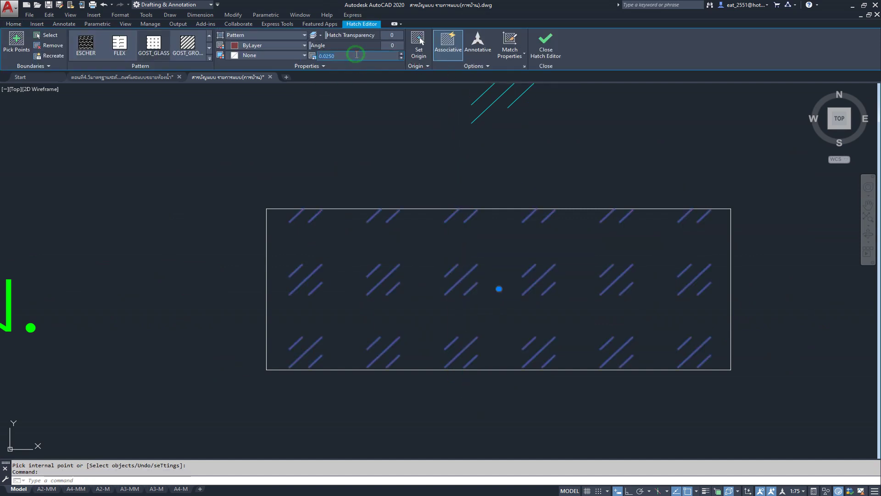
pyautogui.write('0.0500')
pyautogui.press('Return')
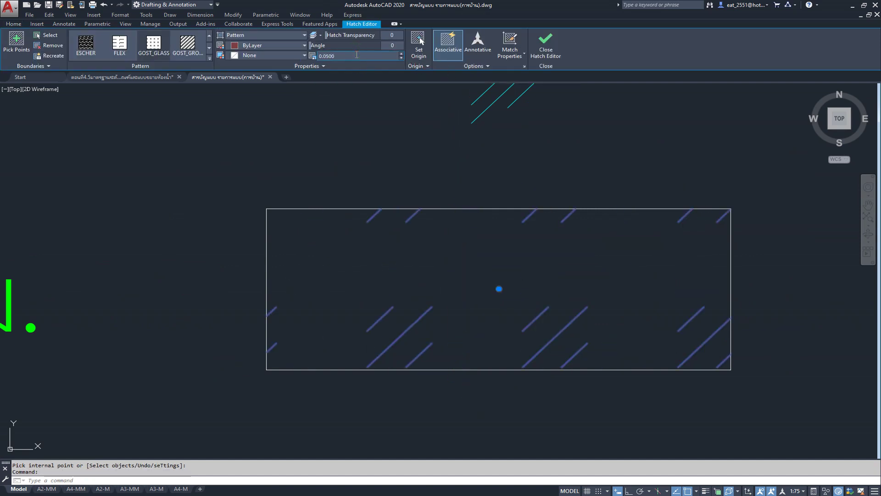
pyautogui.press('Escape')
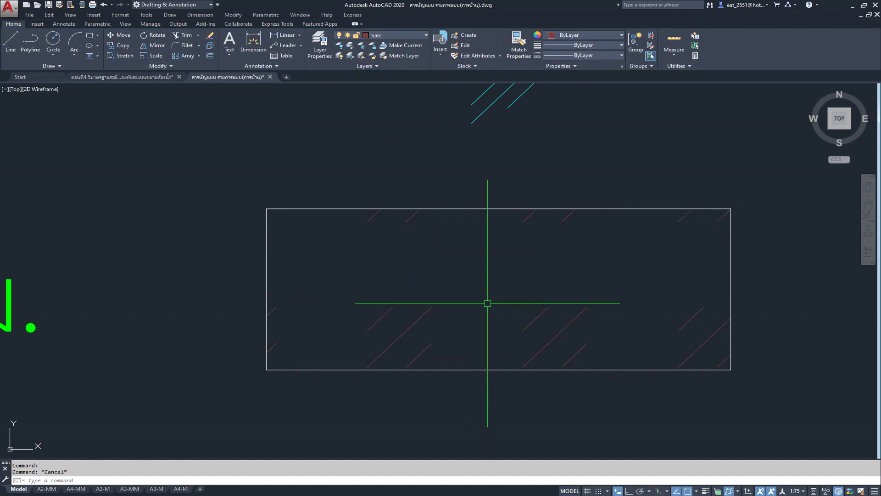
pyautogui.scroll(-2, 501, 306)
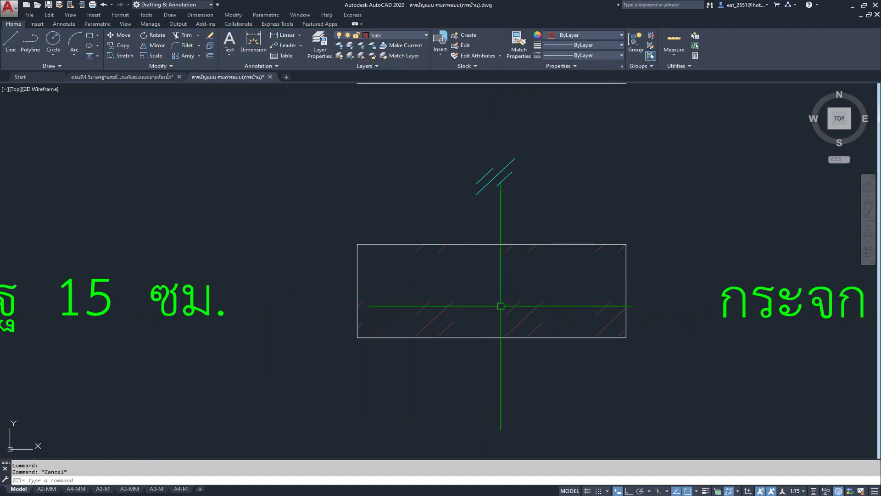
pyautogui.click(445, 309)
pyautogui.press('Delete')
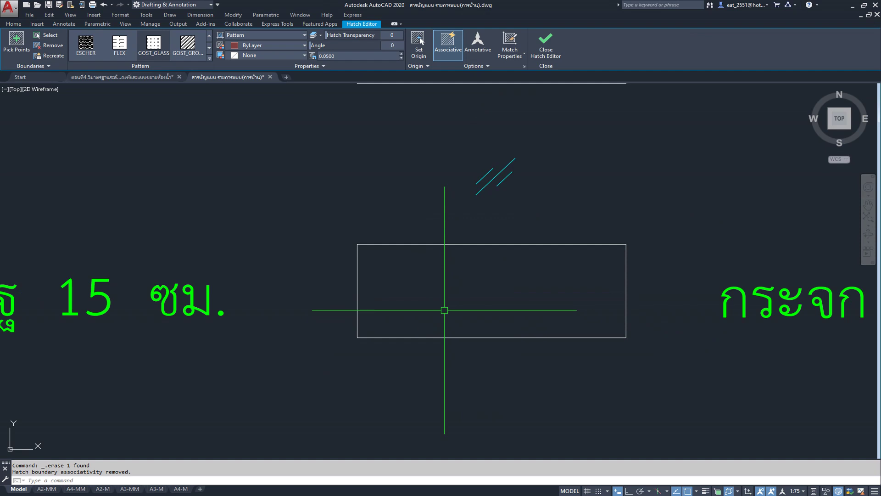
# Move the two diagonal lines to the centre of the glass swatch rectangle
pyautogui.moveTo(534, 129); pyautogui.dragTo(423, 226)
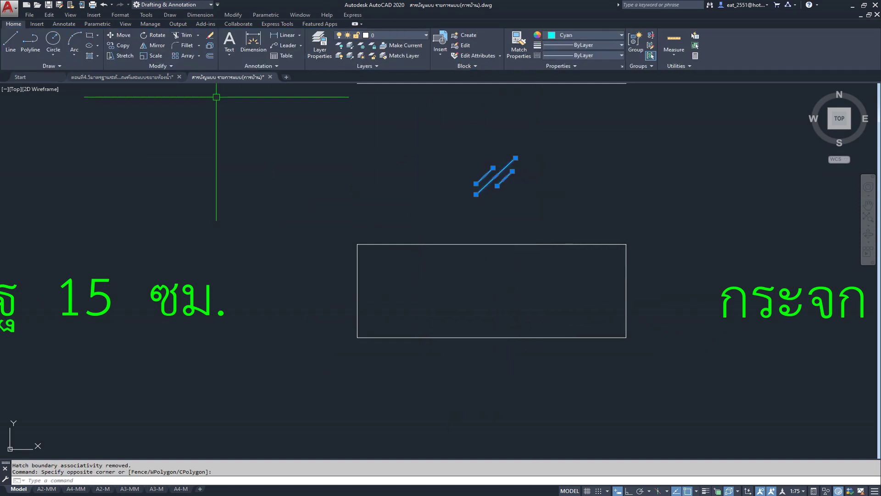
pyautogui.click(122, 35)
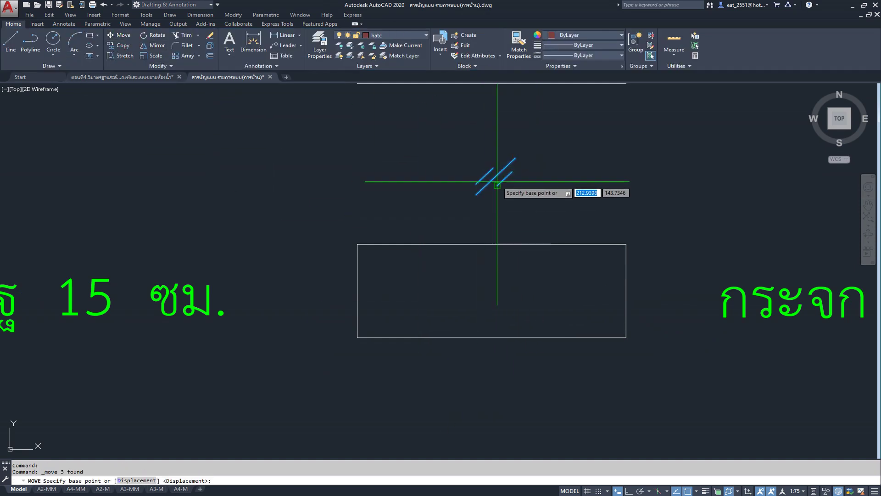
pyautogui.click(496, 176)
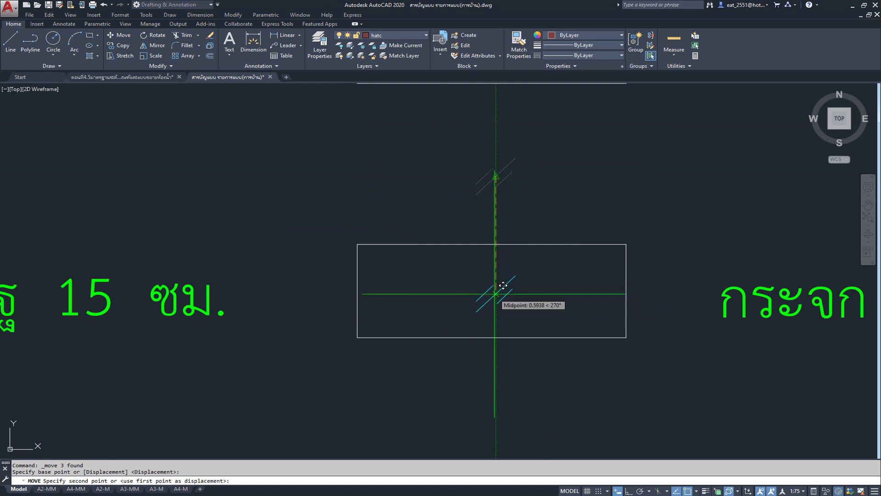
pyautogui.click(503, 285)
# Zoom to the whole legend sheet, save the drawing index, and return to the bathroom plan drawing
pyautogui.scroll(-3, 515, 210)
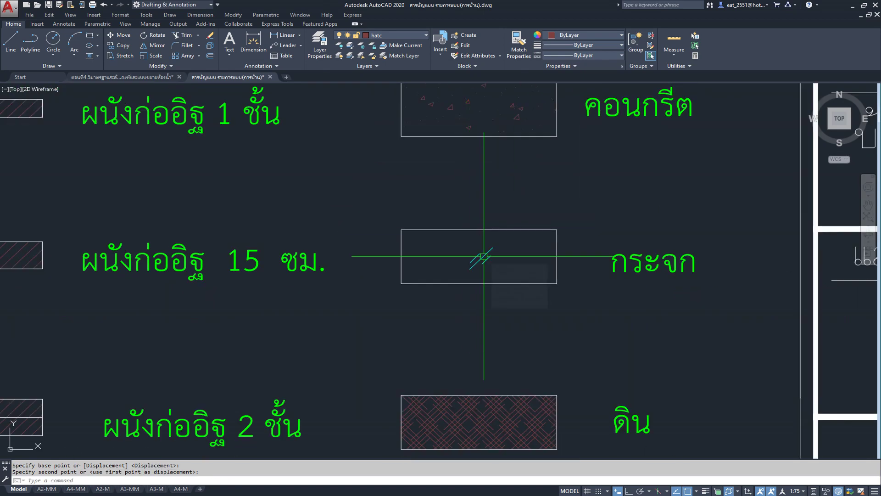
pyautogui.scroll(-2, 484, 256)
pyautogui.scroll(-1, 474, 255)
pyautogui.scroll(-1, 474, 256)
pyautogui.middleClick(428, 280)
pyautogui.middleClick(427, 280)
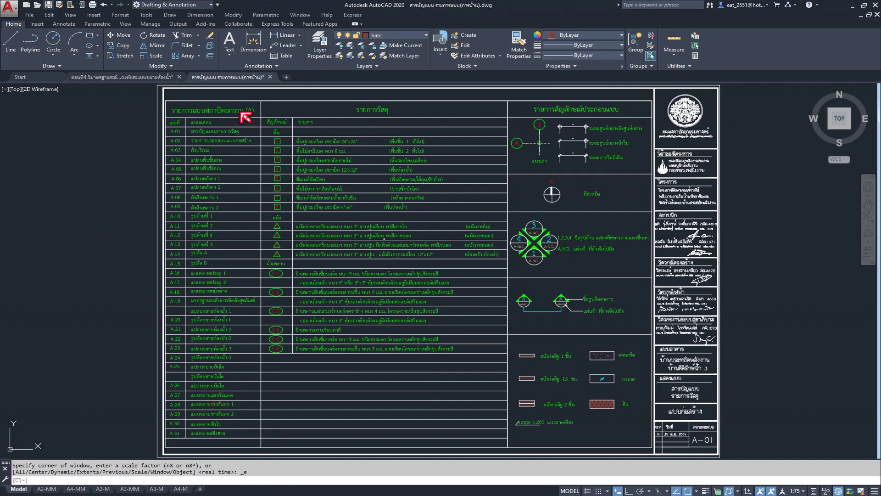
pyautogui.hotkey('ctrl', 's')
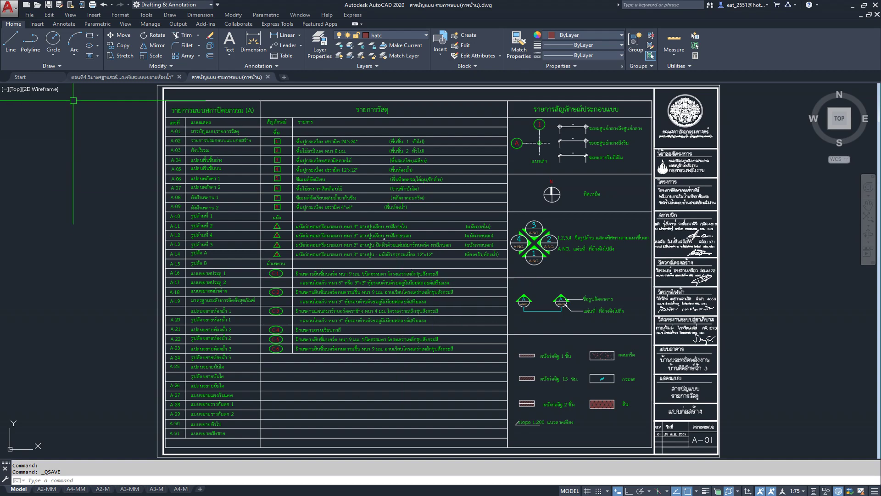
pyautogui.click(115, 76)
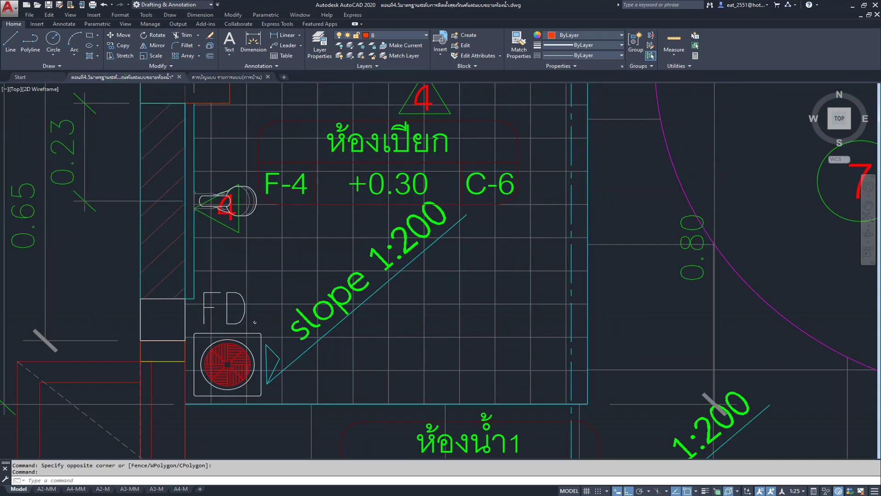
# Zoom to the ห้องเปียก F-4 label block and dismiss the block editor without changes
pyautogui.scroll(1, 357, 217)
pyautogui.scroll(2, 385, 219)
pyautogui.scroll(2, 412, 220)
pyautogui.click(419, 214)
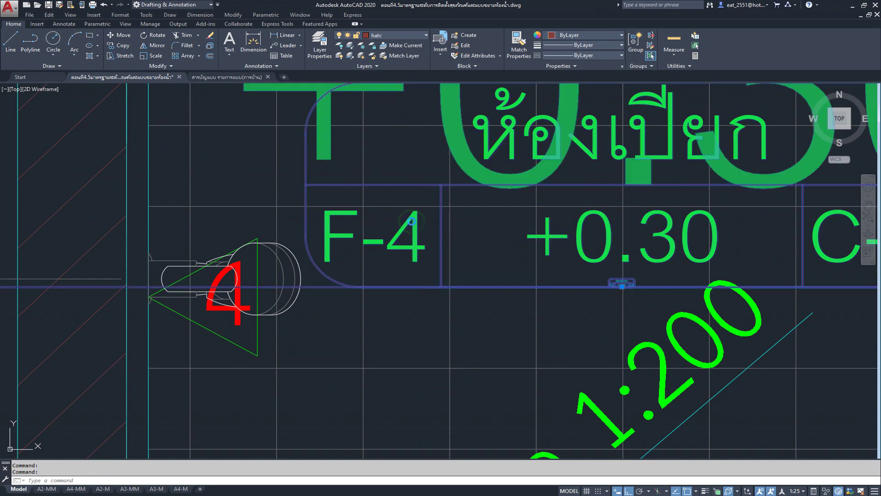
pyautogui.doubleClick(411, 221)
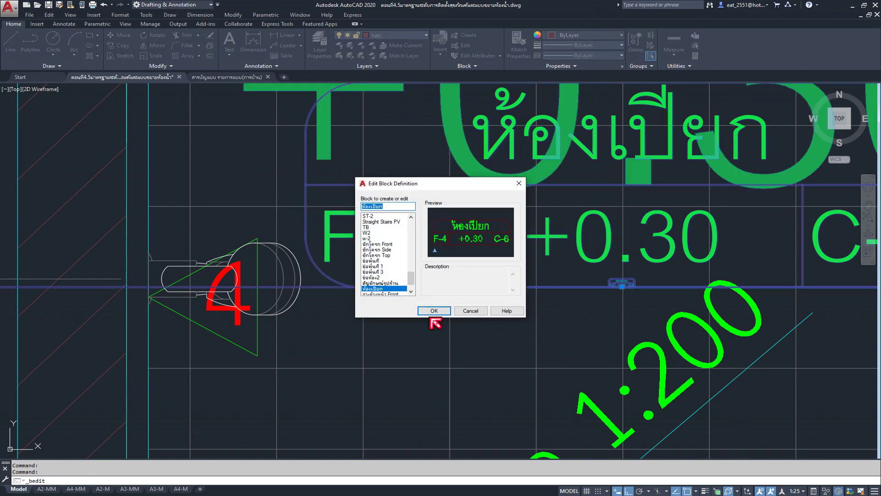
pyautogui.press('Escape')
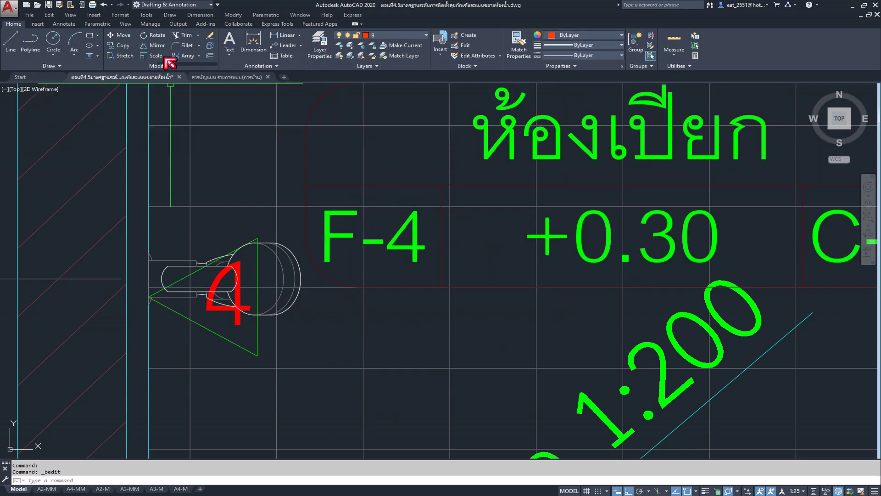
# Explode the wet-room label block with Modify > Explode and inspect the result
pyautogui.click(210, 45)
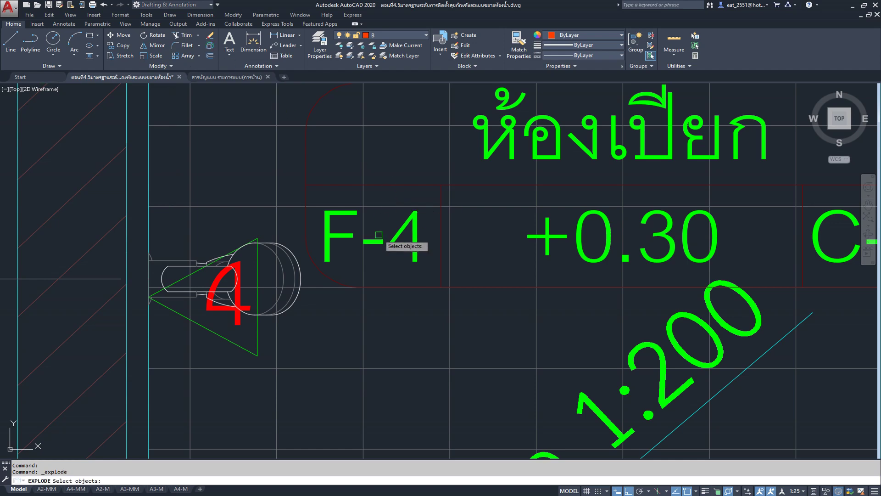
pyautogui.click(389, 243)
pyautogui.press('Return')
pyautogui.scroll(-2, 408, 321)
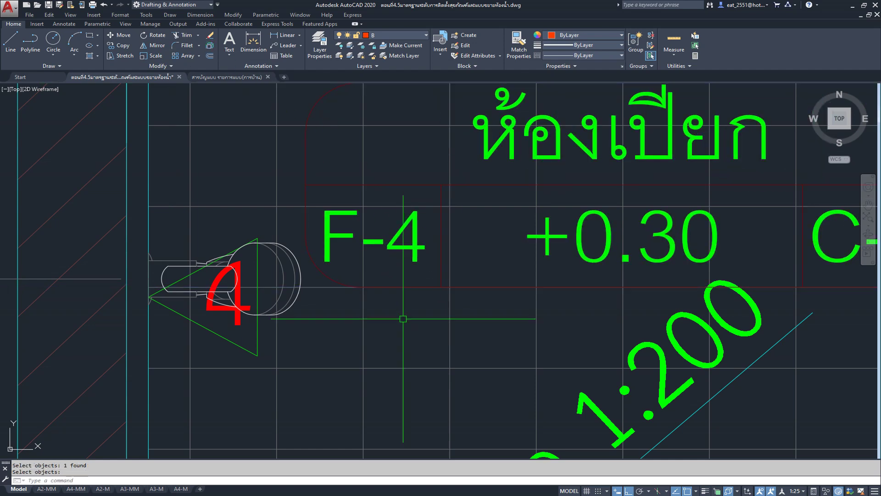
pyautogui.scroll(-2, 404, 318)
pyautogui.scroll(-1, 364, 219)
pyautogui.scroll(2, 371, 255)
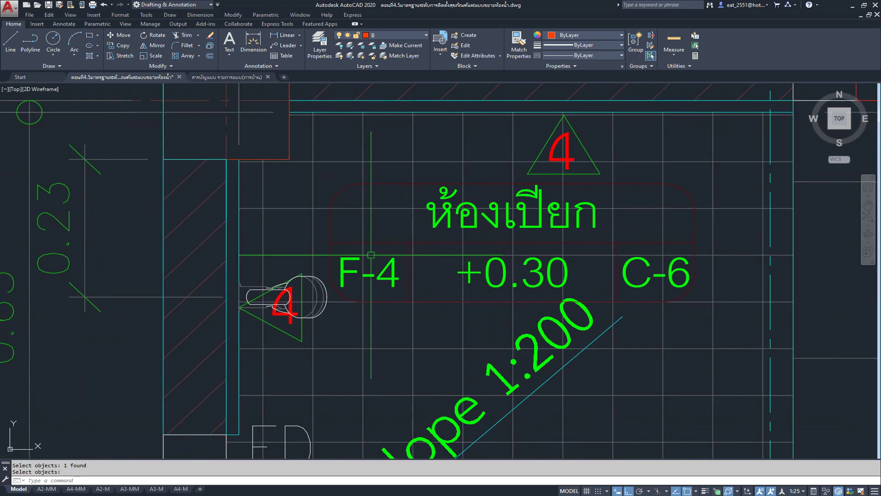
pyautogui.scroll(-5, 371, 255)
pyautogui.scroll(2, 371, 255)
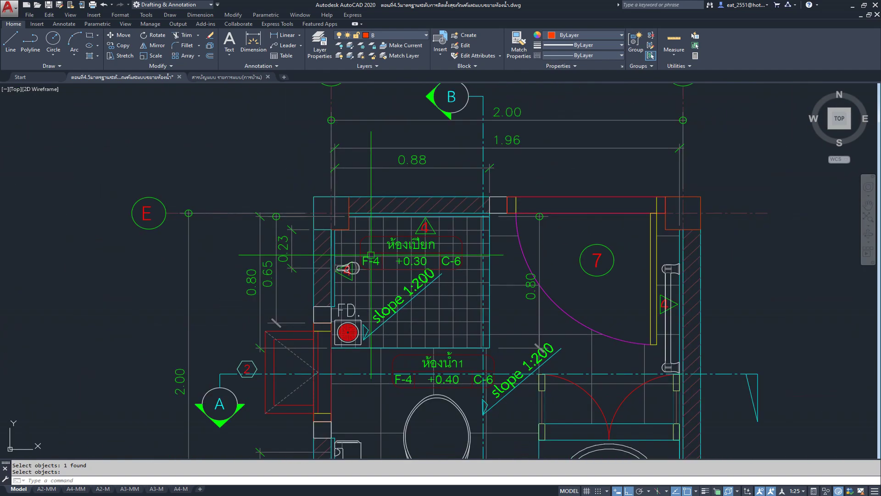
pyautogui.scroll(2, 371, 254)
pyautogui.scroll(1, 371, 255)
pyautogui.scroll(-7, 371, 254)
pyautogui.scroll(2, 377, 251)
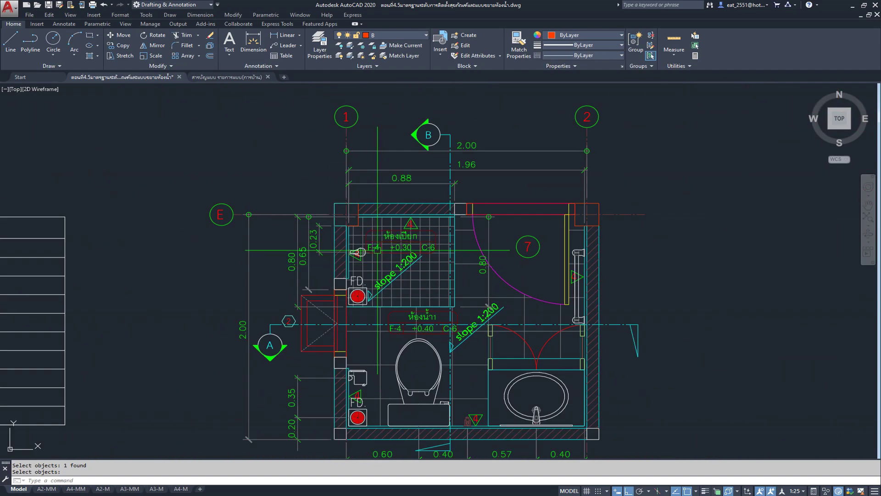
pyautogui.scroll(3, 378, 251)
pyautogui.scroll(2, 378, 251)
pyautogui.press('Return')
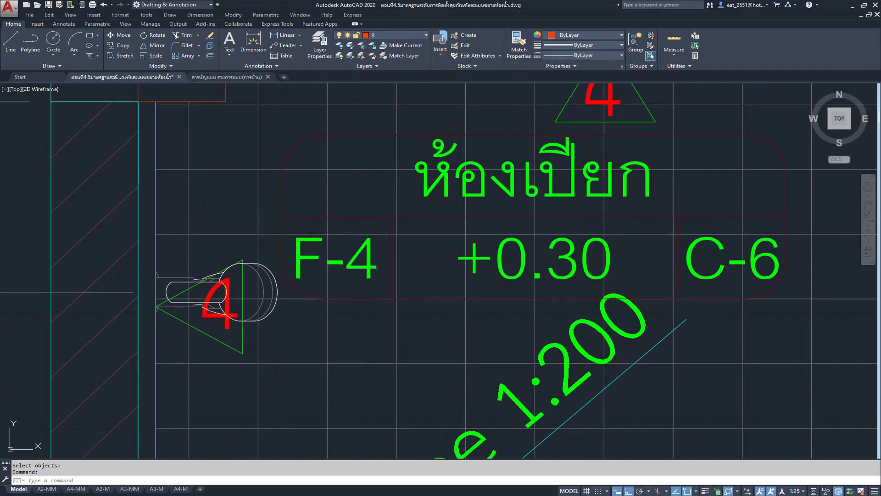
# Change the ห้องเปียก label's floor code from F-4 to F-8
pyautogui.doubleClick(368, 248)
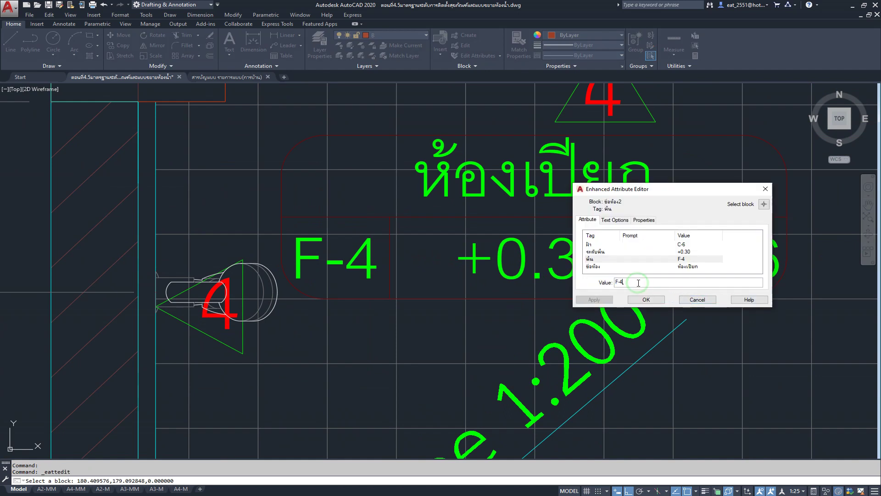
pyautogui.press('BackSpace')
pyautogui.press('BackSpace')
pyautogui.write('8')
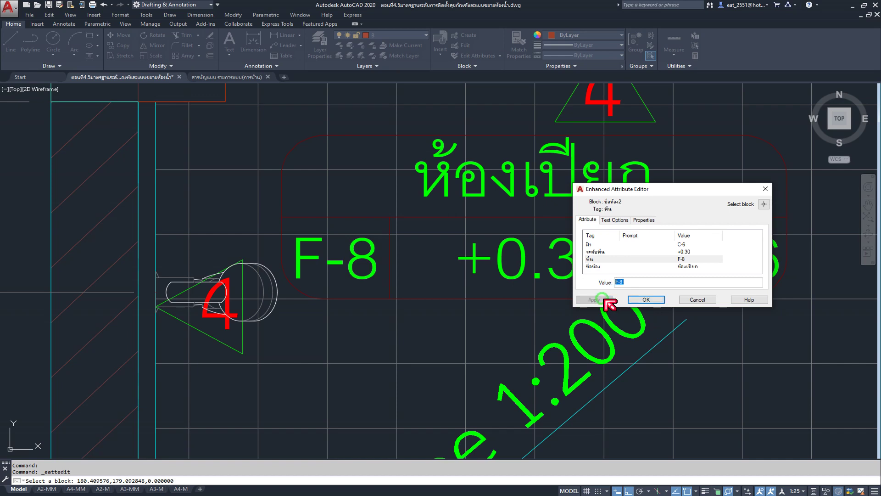
pyautogui.click(647, 300)
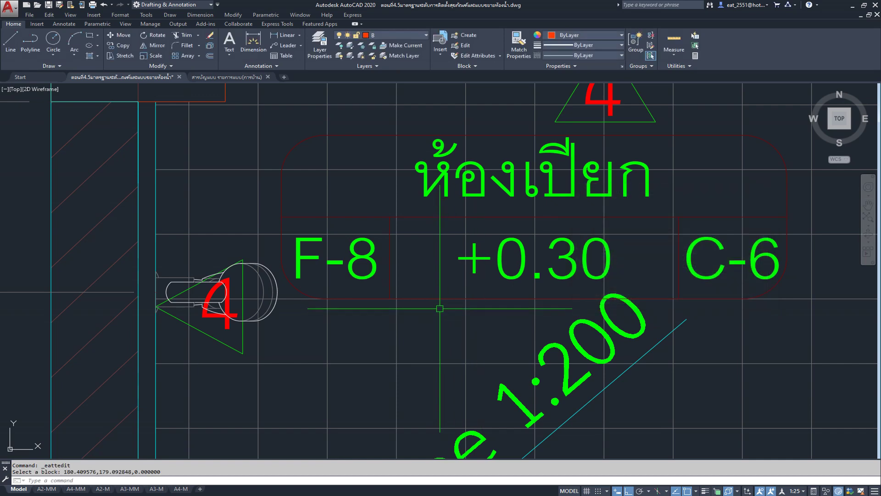
# Start a trial linear dimension across the label, cancel it, then select the label block
pyautogui.click(285, 35)
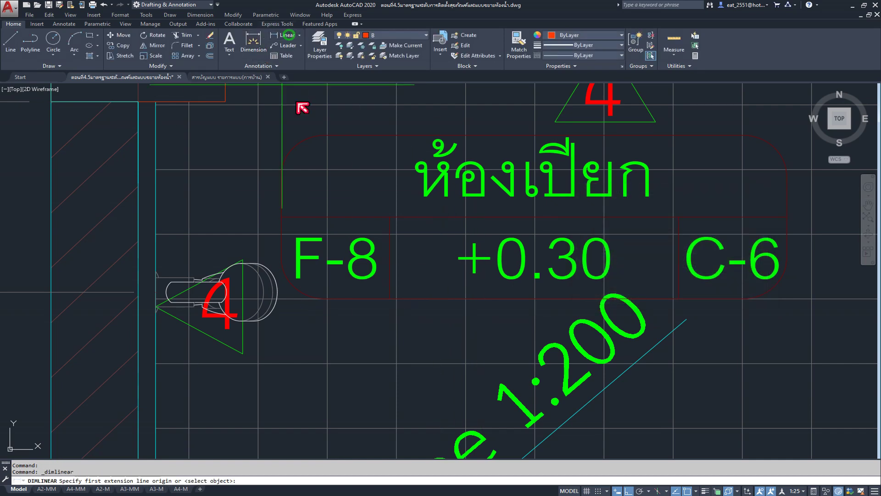
pyautogui.click(281, 217)
pyautogui.click(786, 217)
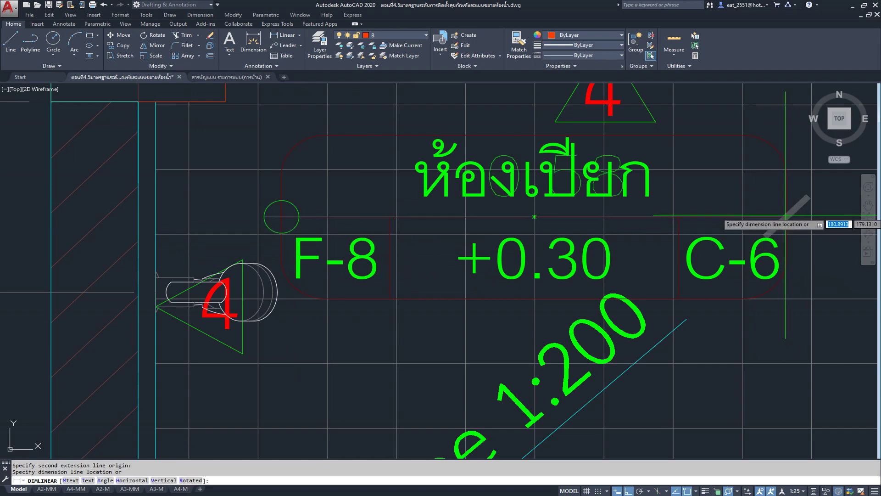
pyautogui.scroll(-4, 396, 302)
pyautogui.press('Escape')
pyautogui.scroll(3, 409, 273)
pyautogui.click(410, 238)
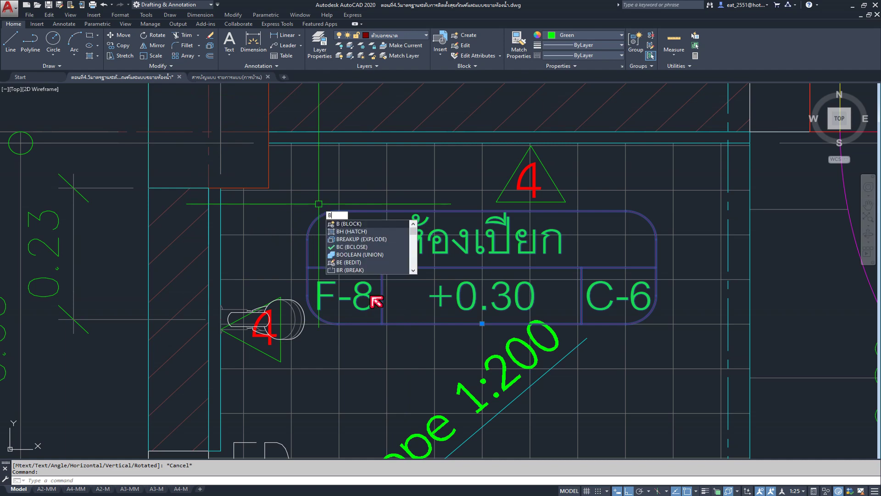
# Define the wet-room label as annotative block ห้องเปียก-1 with a picked insertion base point
pyautogui.press('Return')
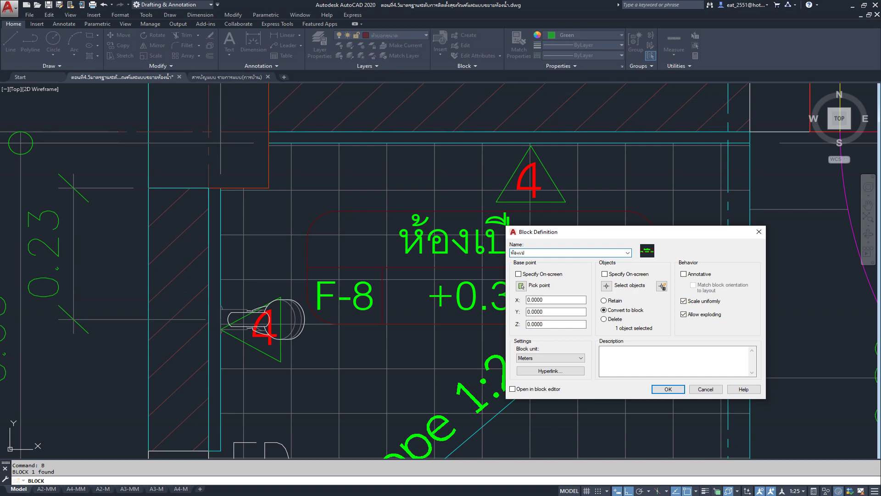
pyautogui.write('ห้องเปียก')
pyautogui.click(683, 274)
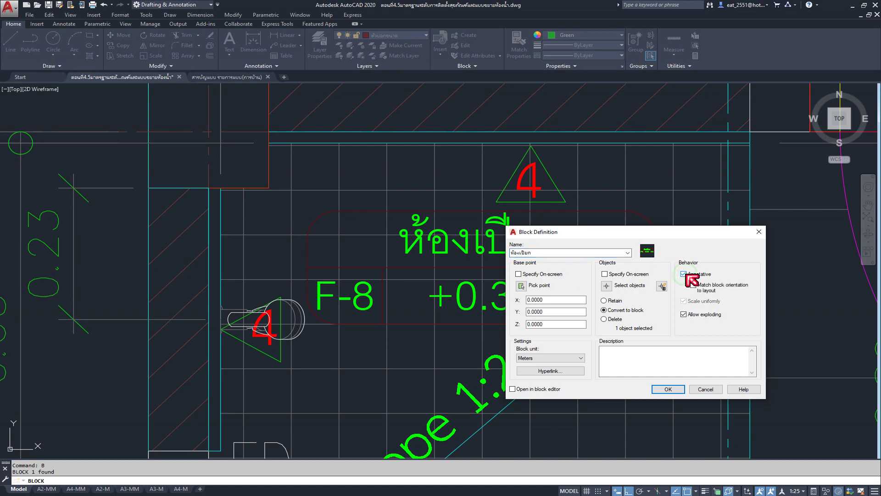
pyautogui.click(521, 285)
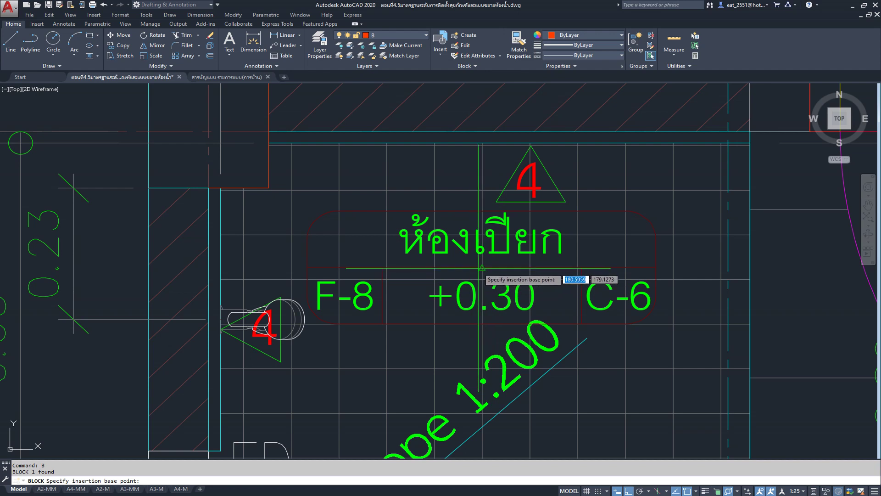
pyautogui.click(482, 268)
pyautogui.click(668, 389)
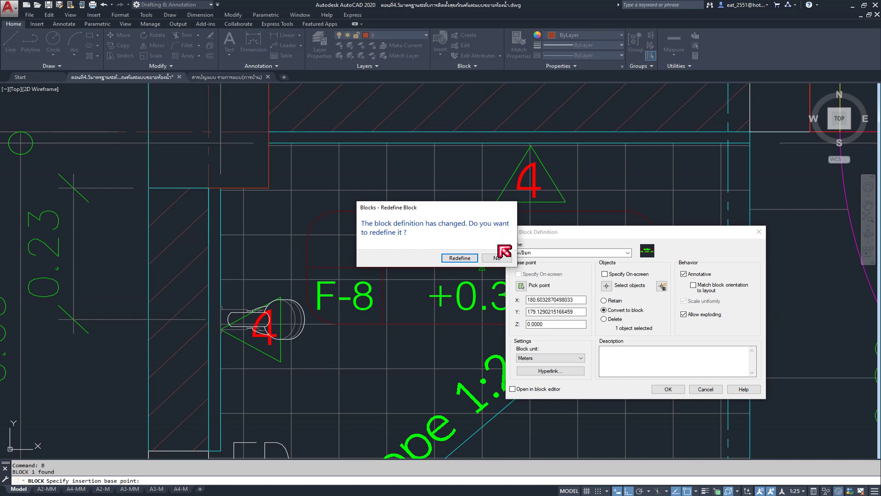
pyautogui.click(500, 259)
pyautogui.click(540, 253)
pyautogui.write('-1')
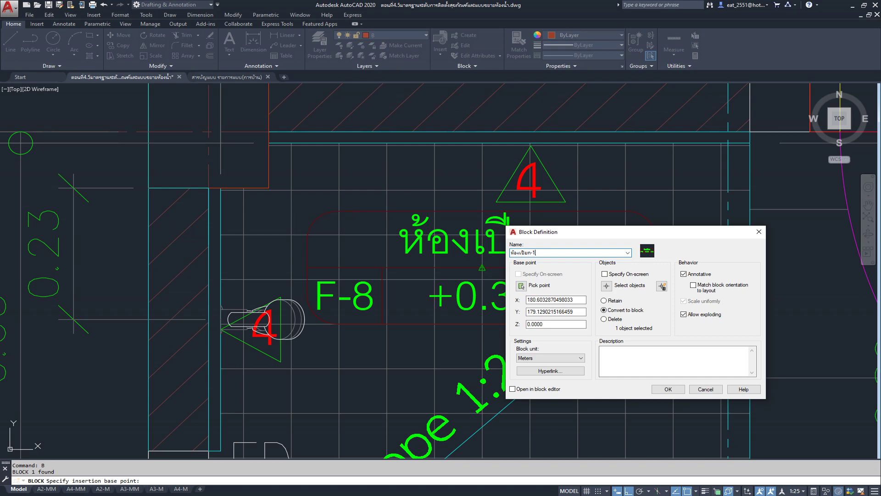
pyautogui.click(670, 390)
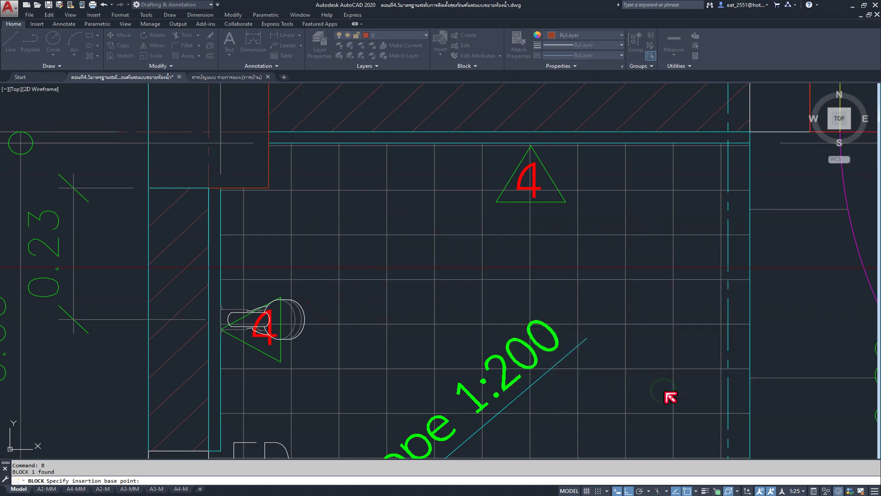
pyautogui.click(475, 303)
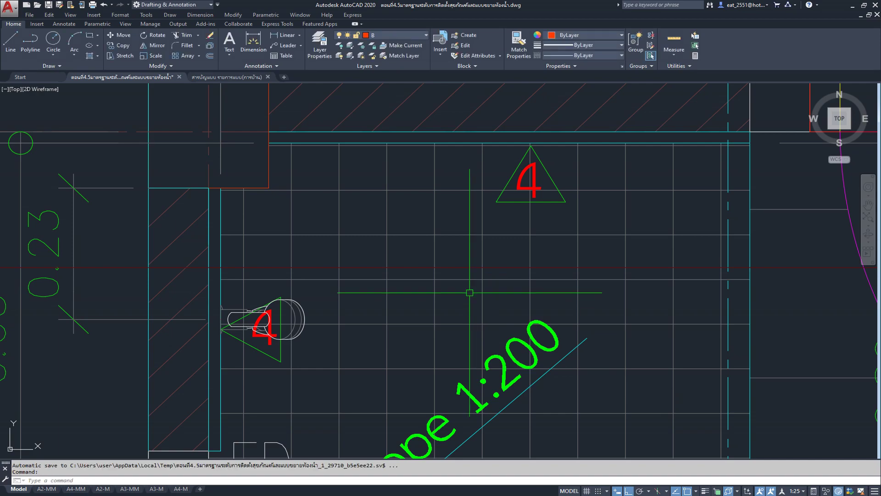
# Scale the rounded room tag by reference, setting the new length to .58
pyautogui.scroll(-2, 472, 294)
pyautogui.scroll(-5, 468, 296)
pyautogui.scroll(-5, 464, 298)
pyautogui.scroll(-2, 465, 288)
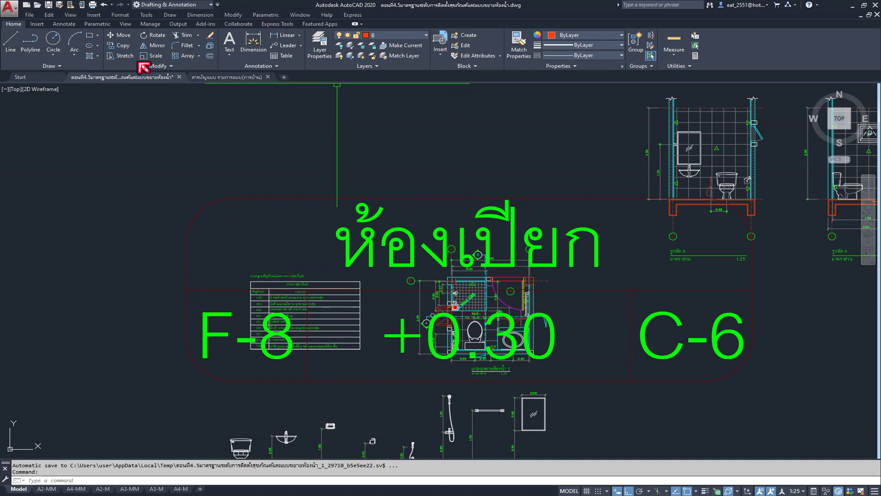
pyautogui.click(152, 55)
pyautogui.click(300, 201)
pyautogui.press('Return')
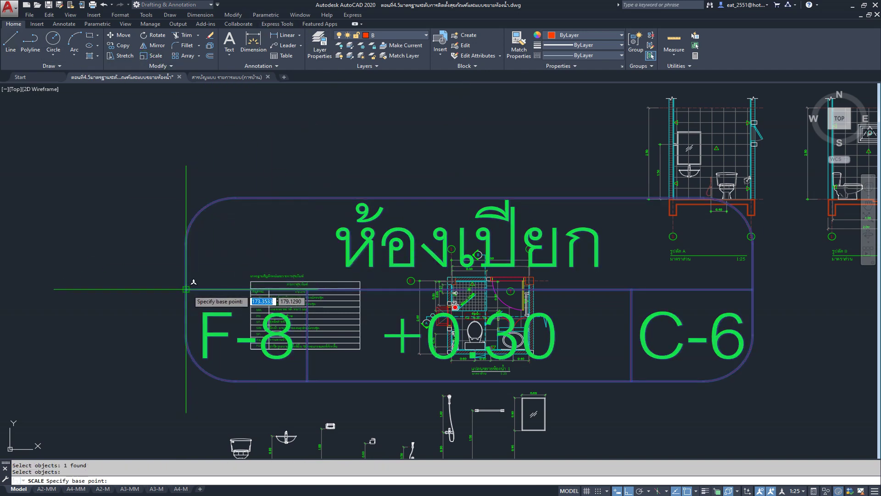
pyautogui.click(191, 289)
pyautogui.click(158, 480)
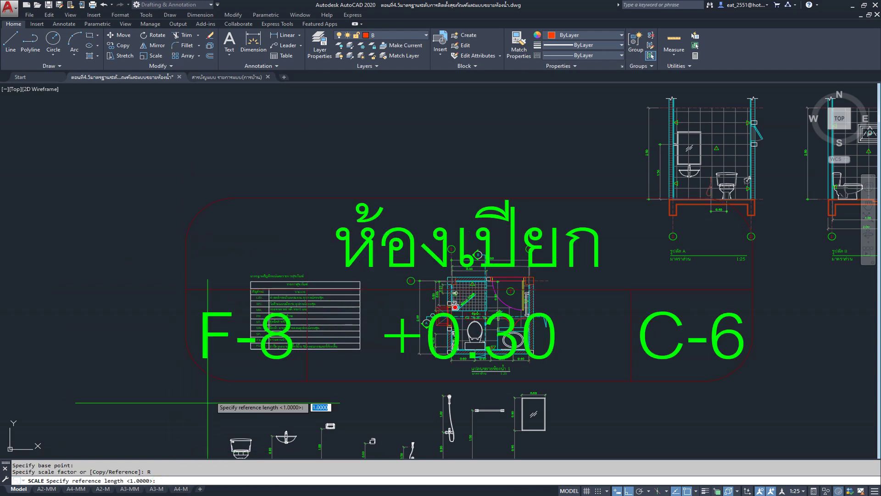
pyautogui.click(185, 289)
pyautogui.click(752, 289)
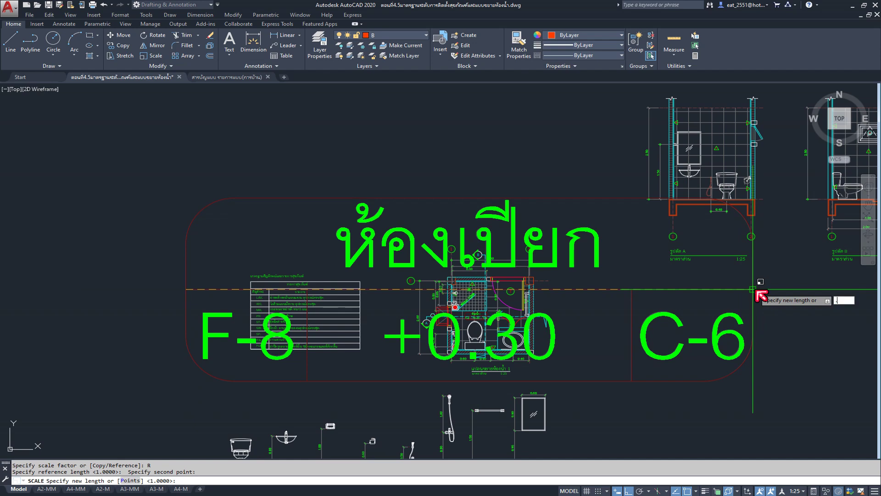
pyautogui.write('.58')
pyautogui.press('Return')
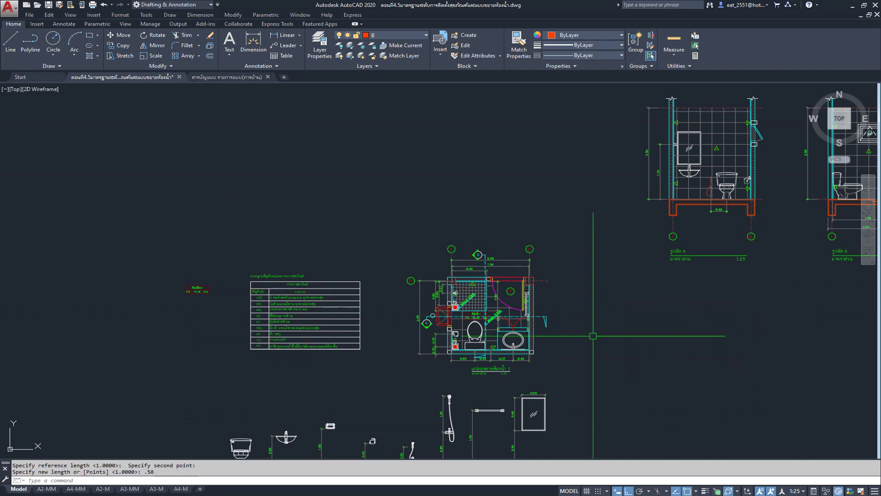
# Window-select the whole scaled-down ห้องเปียก label
pyautogui.scroll(5, 189, 282)
pyautogui.click(285, 267)
pyautogui.click(152, 353)
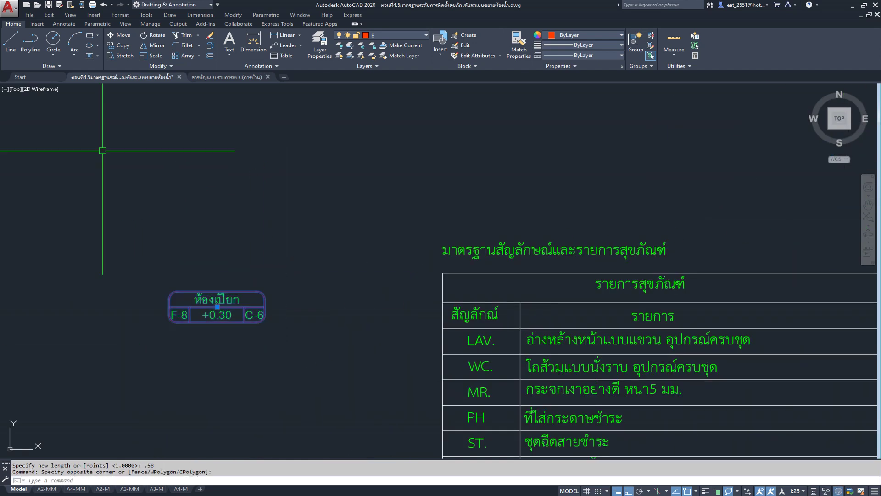
# Move the ห้องเปียก F-8 +0.30 C-6 tag into the wet room above the 1:200 slope note
pyautogui.click(119, 35)
pyautogui.click(211, 312)
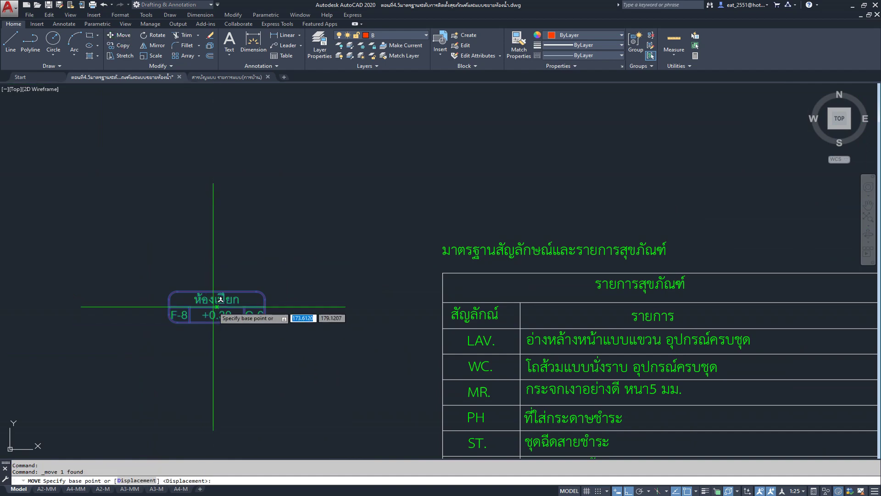
pyautogui.moveTo(209, 309); pyautogui.dragTo(64, 275, button='middle')
pyautogui.scroll(-1, 237, 246)
pyautogui.scroll(-2, 238, 247)
pyautogui.scroll(3, 591, 243)
pyautogui.scroll(3, 652, 238)
pyautogui.scroll(1, 530, 246)
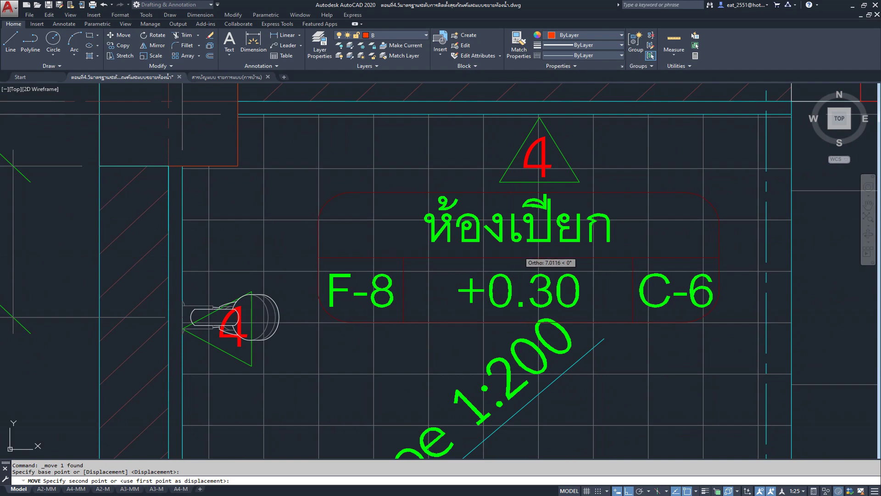
pyautogui.click(484, 291)
pyautogui.scroll(-2, 436, 257)
pyautogui.scroll(-2, 376, 219)
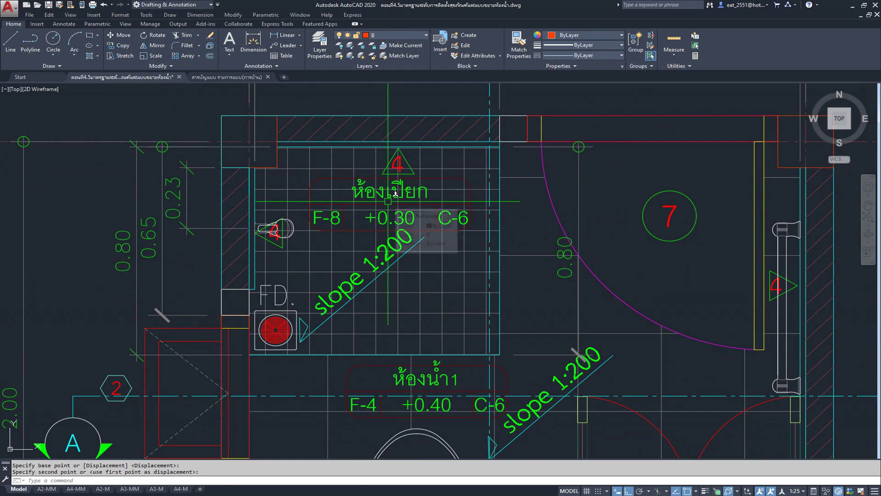
pyautogui.scroll(-2, 392, 211)
pyautogui.scroll(-2, 390, 207)
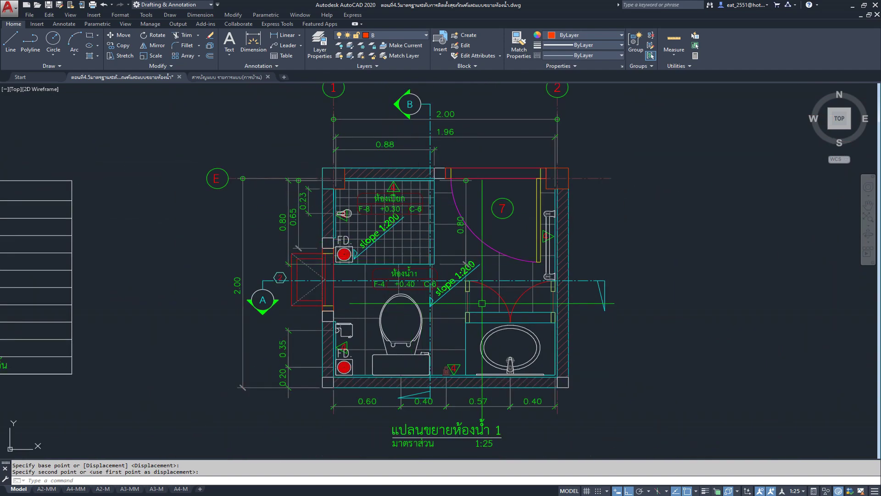
pyautogui.scroll(2, 363, 250)
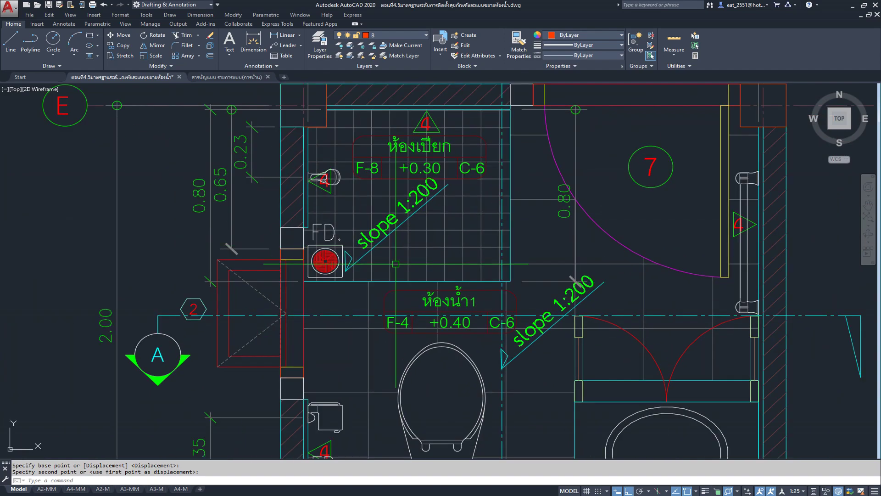
pyautogui.scroll(2, 396, 264)
# Add a horizontal 0.08 linear dimension in the wet-room floor beside the drain
pyautogui.click(399, 265)
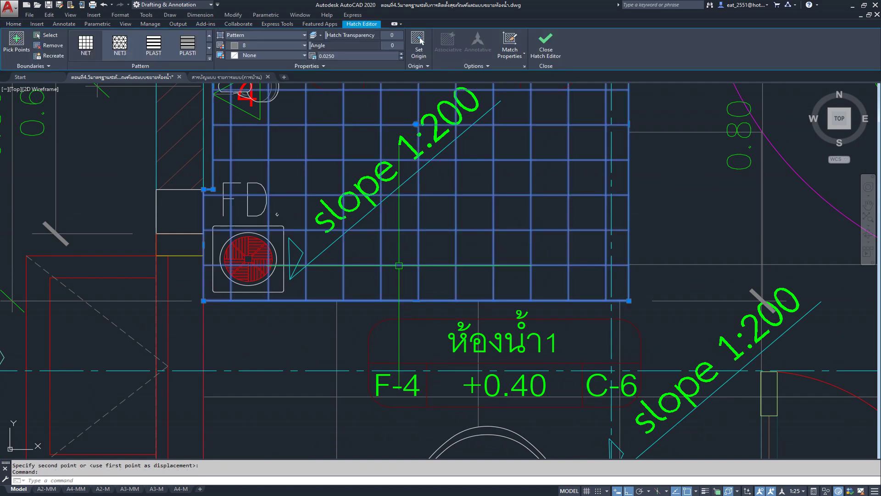
pyautogui.scroll(2, 399, 265)
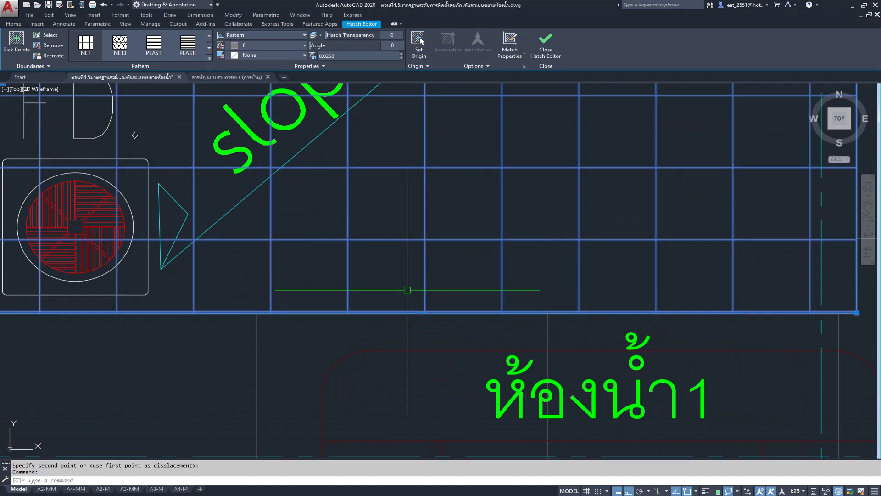
pyautogui.click(16, 23)
pyautogui.click(293, 35)
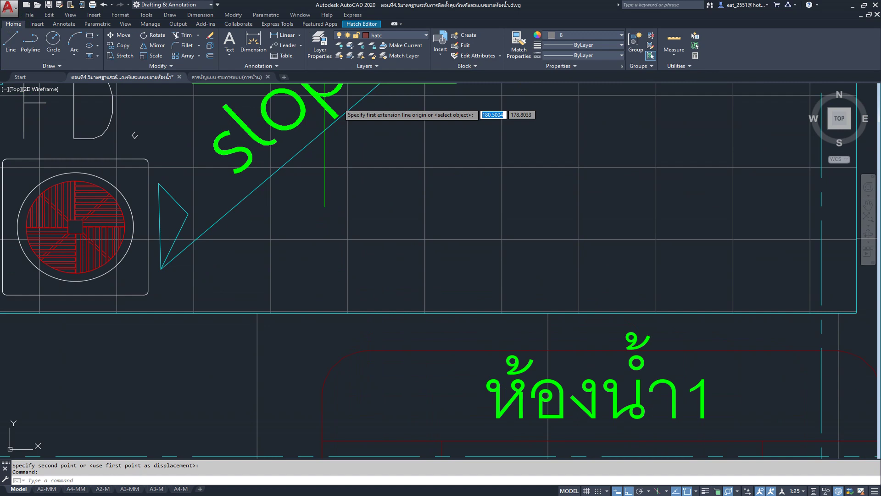
pyautogui.scroll(3, 344, 238)
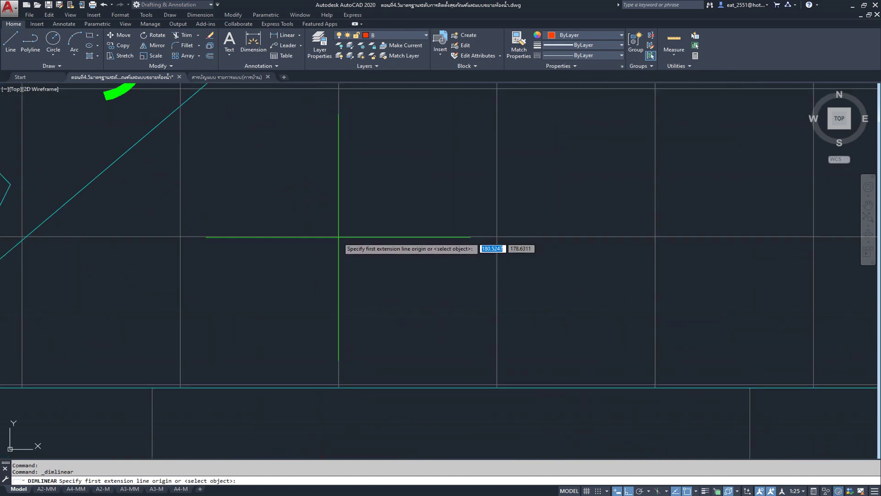
pyautogui.click(339, 237)
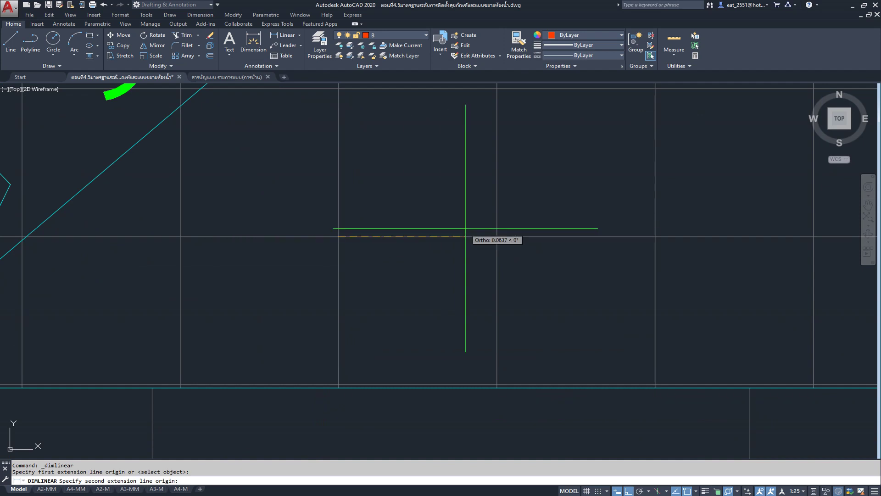
pyautogui.click(497, 237)
pyautogui.scroll(-2, 488, 253)
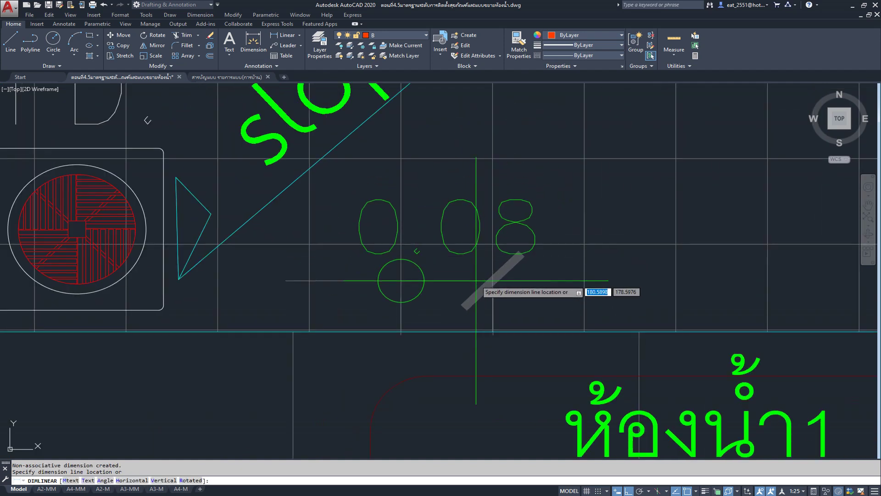
pyautogui.click(470, 289)
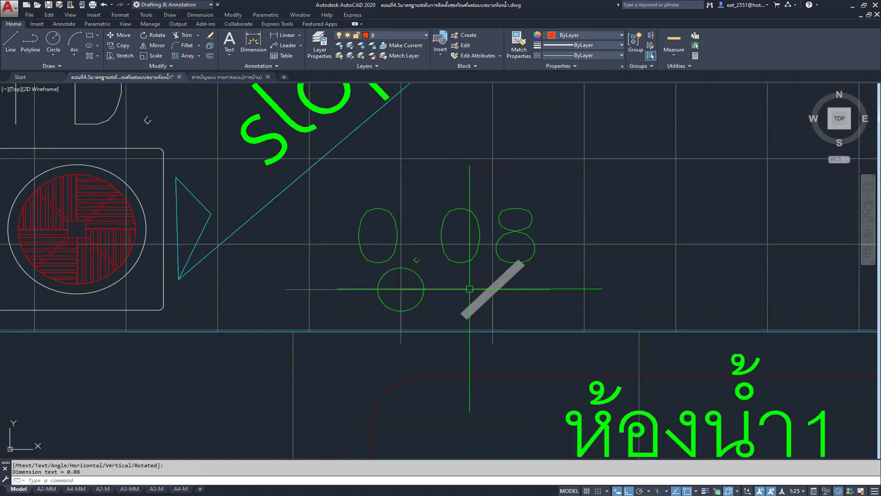
# Add an extra vertical 0.08 dimension, then erase it and clear the selection
pyautogui.press('Return')
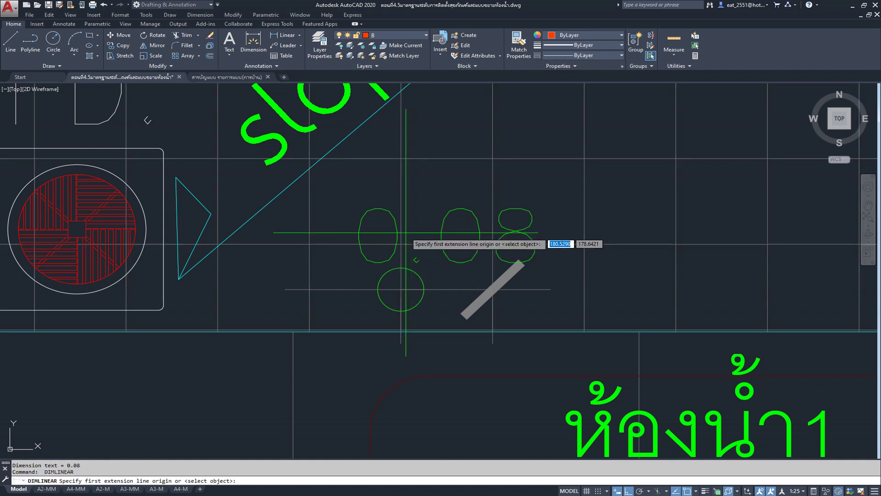
pyautogui.click(401, 246)
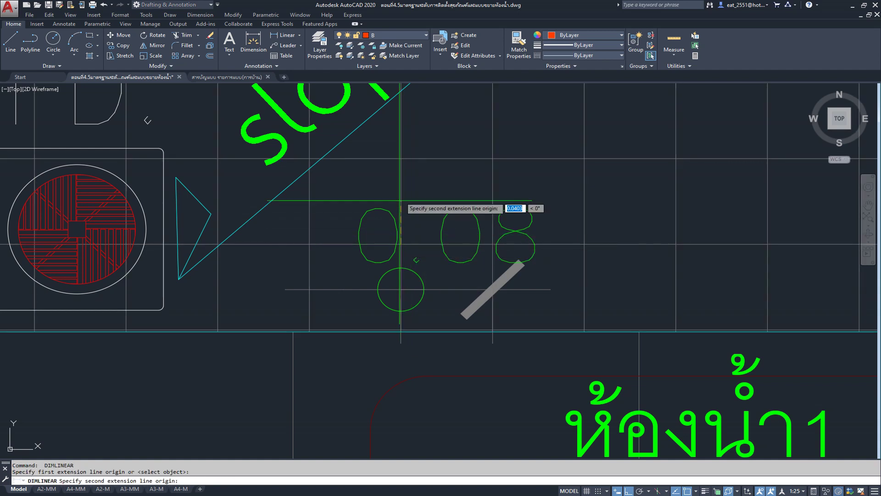
pyautogui.click(400, 158)
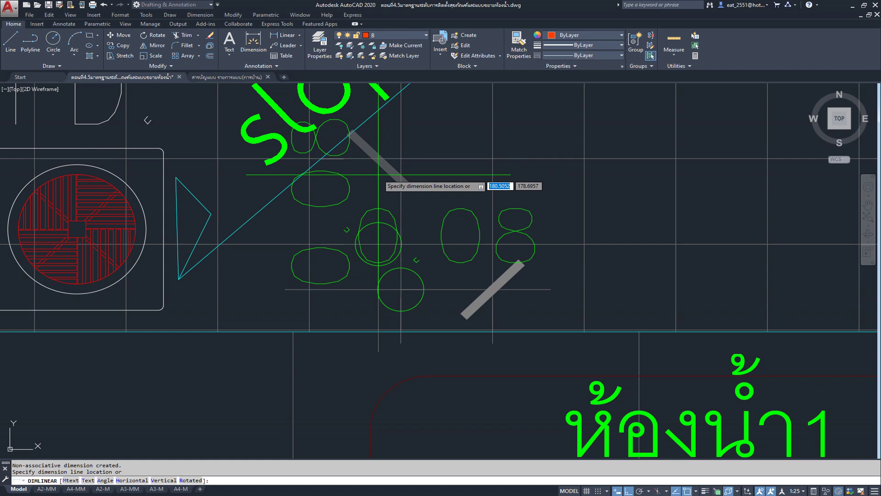
pyautogui.click(327, 197)
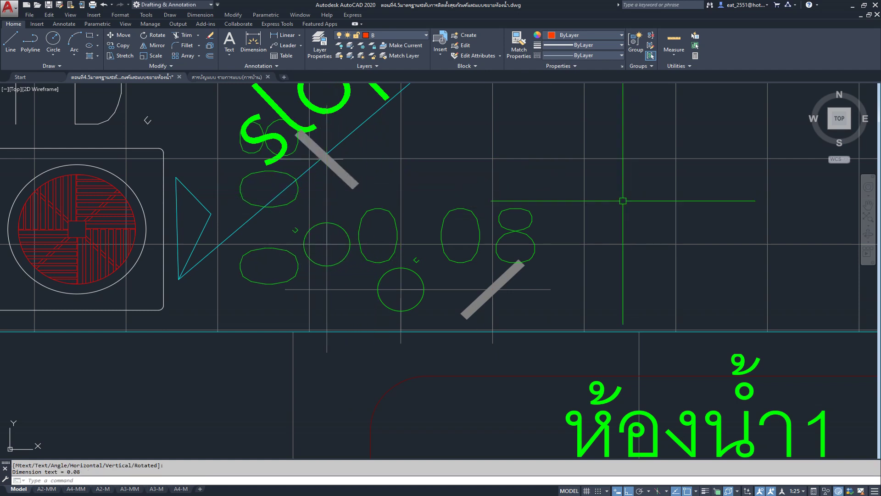
pyautogui.moveTo(349, 152); pyautogui.dragTo(268, 307)
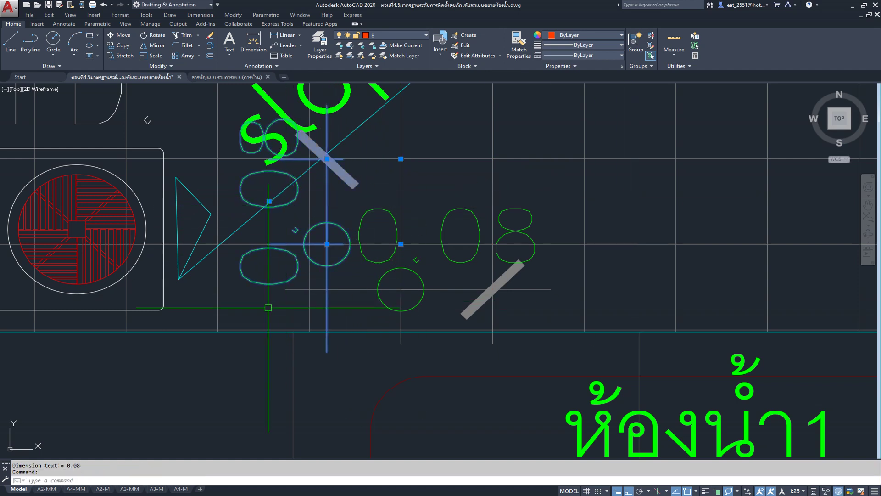
pyautogui.press('Delete')
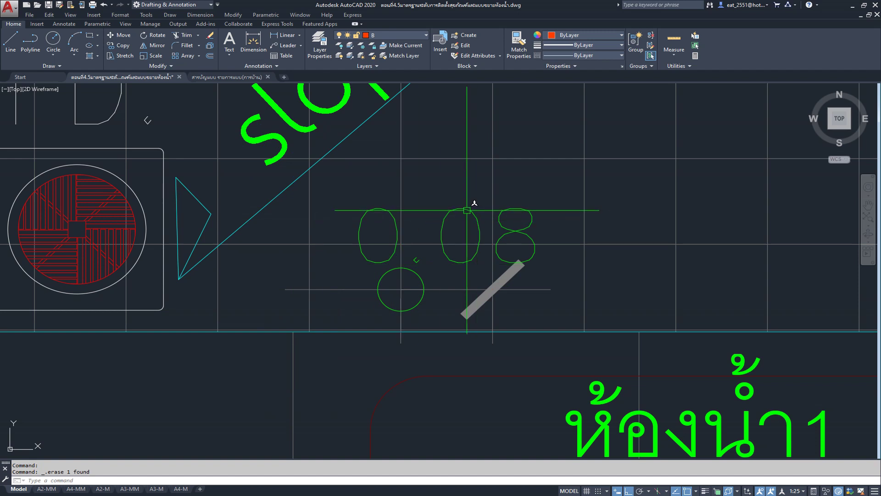
pyautogui.moveTo(472, 200); pyautogui.dragTo(386, 328)
pyautogui.press('Escape')
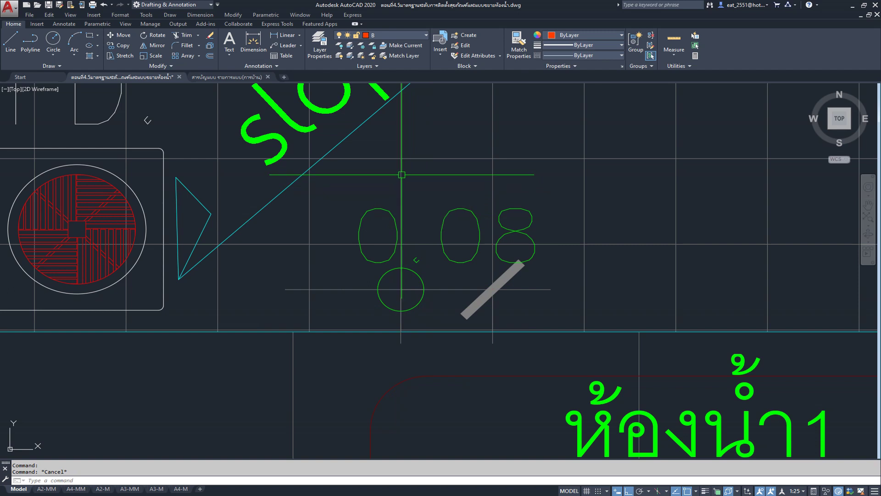
pyautogui.write('h')
pyautogui.press('Return')
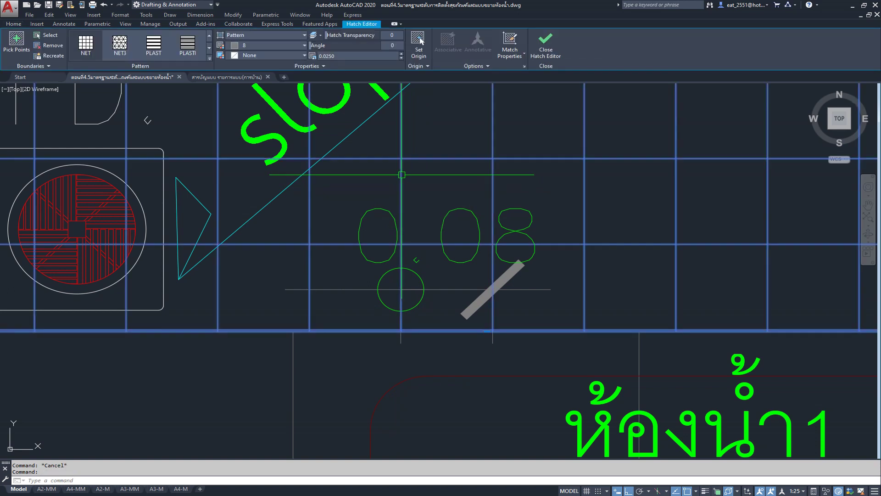
# Scale the grid hatch by reference to a new length of 0.1
pyautogui.click(13, 24)
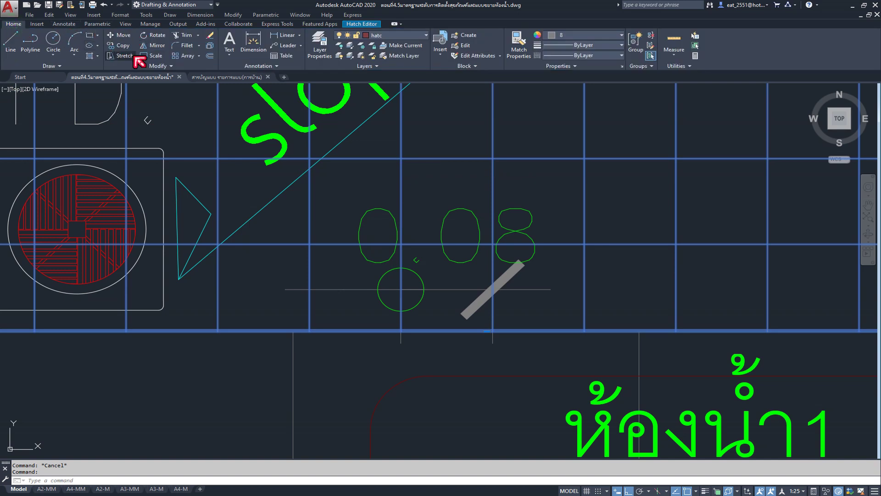
pyautogui.click(148, 59)
pyautogui.scroll(1, 418, 248)
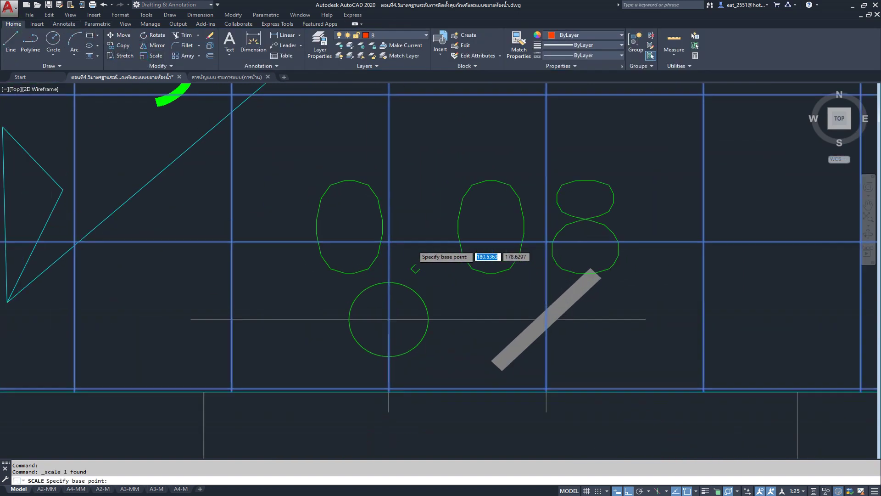
pyautogui.scroll(3, 418, 248)
pyautogui.click(378, 237)
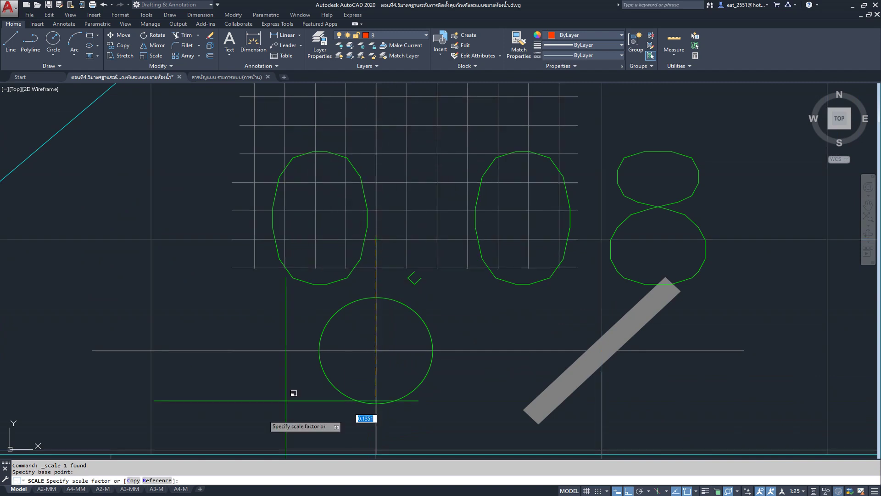
pyautogui.click(153, 480)
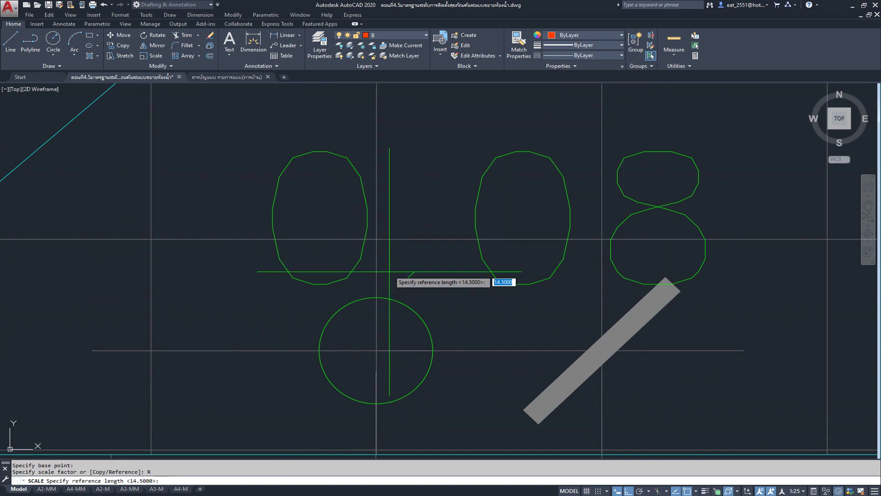
pyautogui.click(376, 239)
pyautogui.click(602, 239)
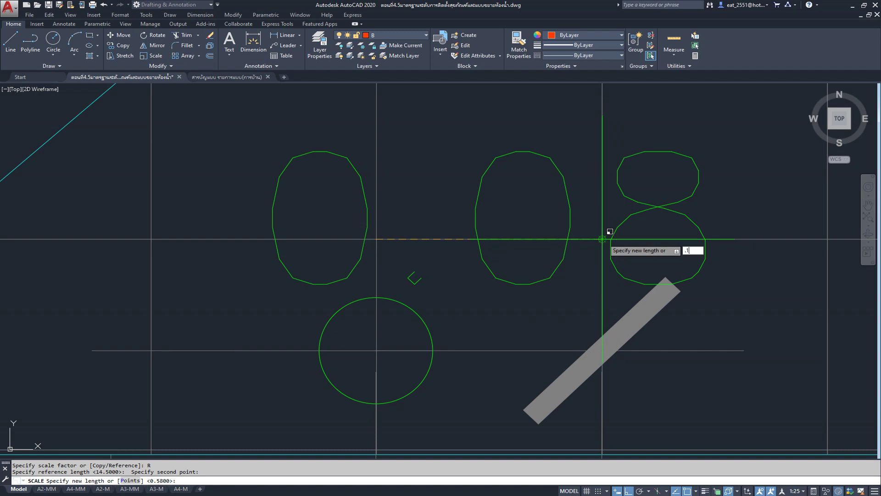
pyautogui.press('Return')
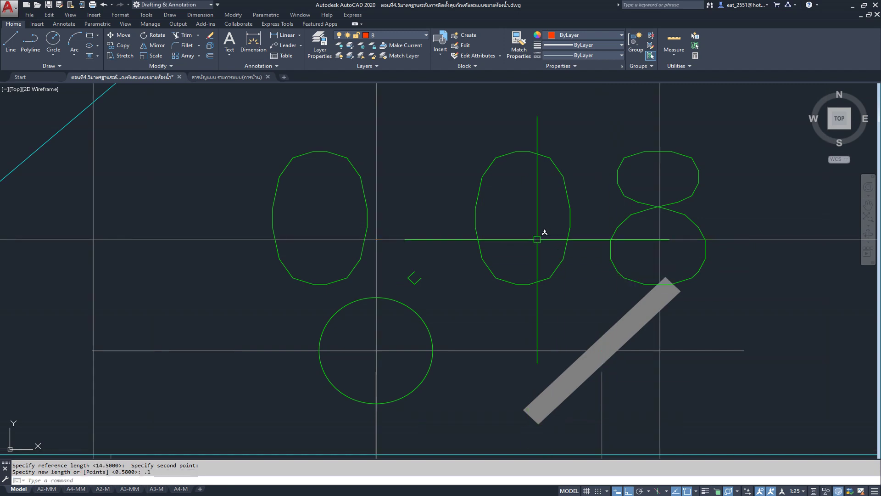
# Delete the 0.08 text, circle and dimension, then the trial grid hatch
pyautogui.scroll(-4, 533, 261)
pyautogui.click(520, 213)
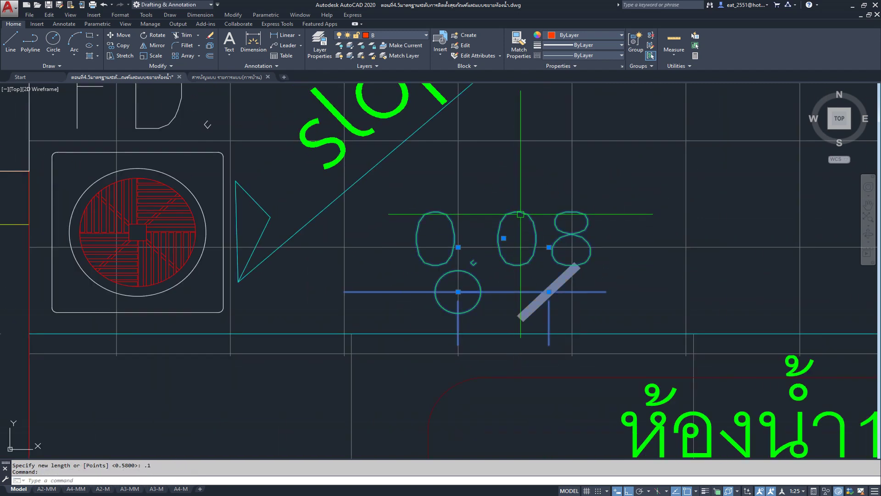
pyautogui.press('Delete')
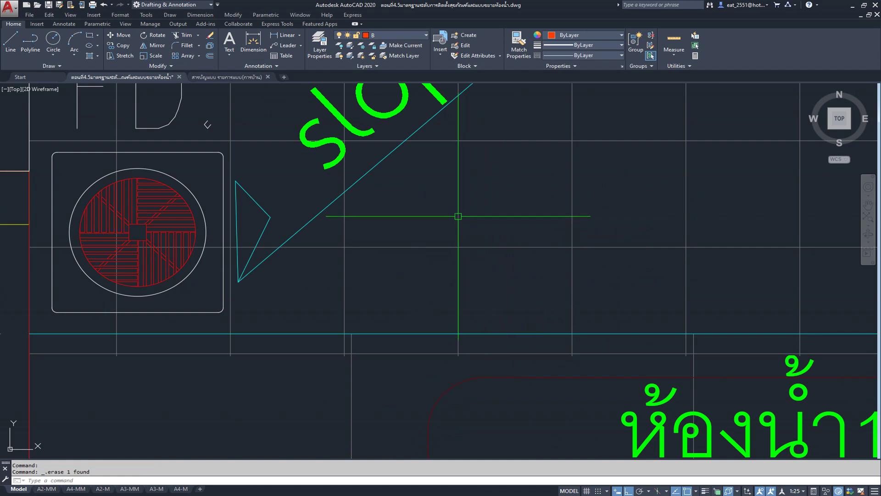
pyautogui.click(457, 215)
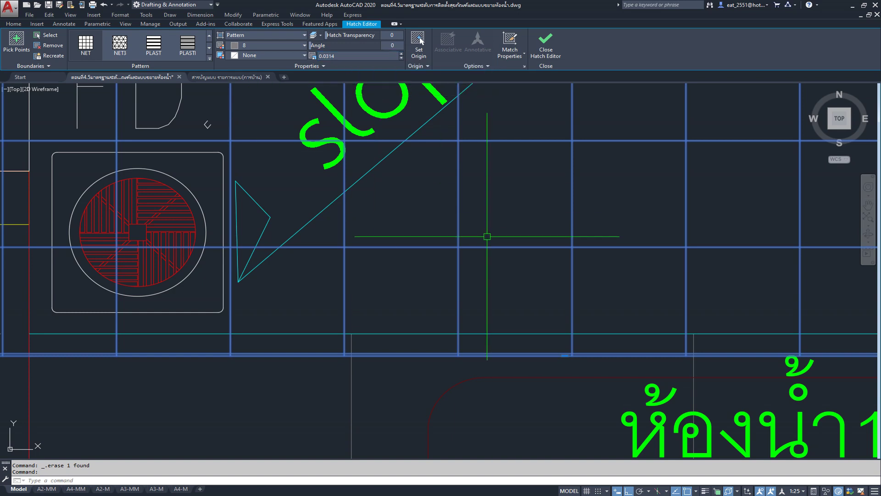
pyautogui.press('Delete')
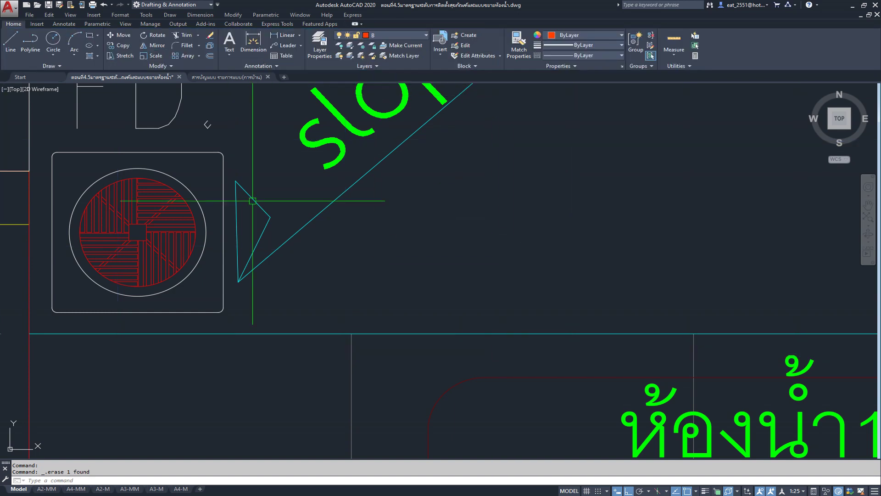
# Copy the NET hatch's properties into a new hatch, then cancel it
pyautogui.click(89, 56)
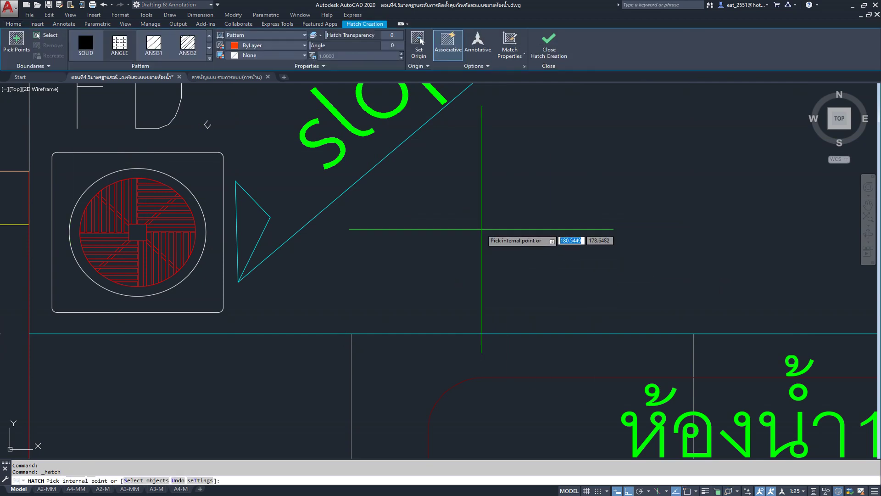
pyautogui.scroll(-4, 481, 229)
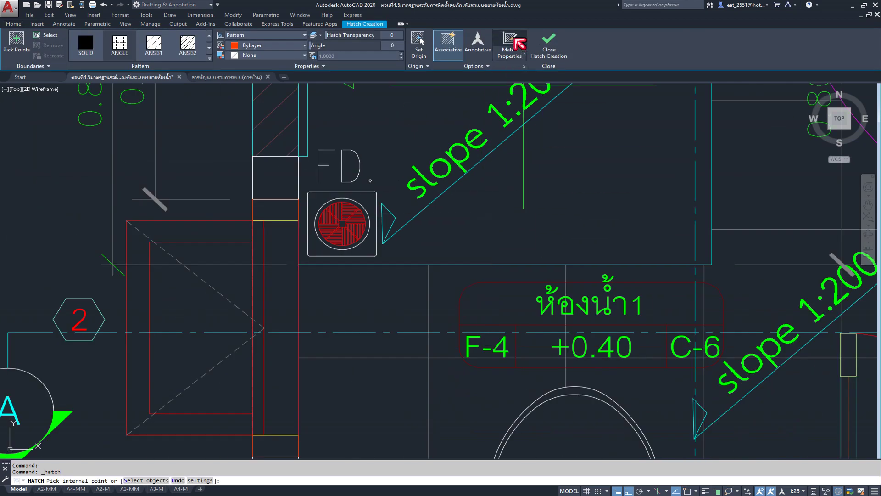
pyautogui.click(519, 44)
pyautogui.click(461, 367)
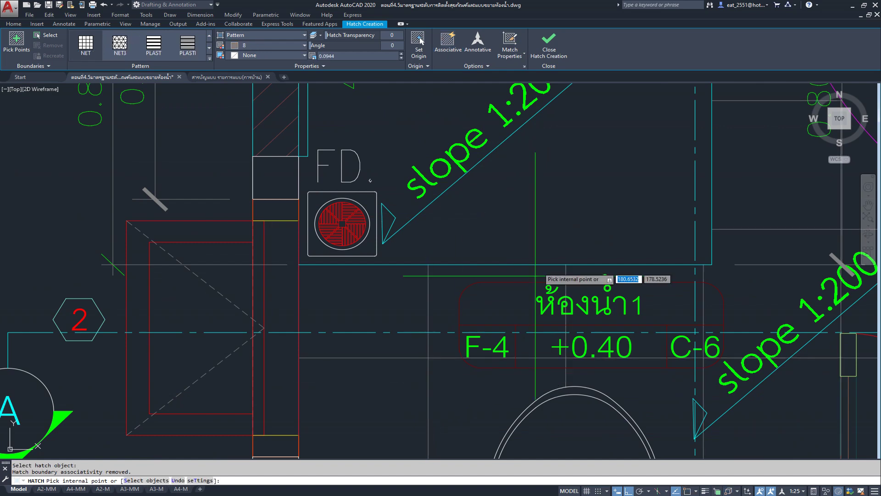
pyautogui.scroll(-5, 441, 289)
pyautogui.scroll(5, 459, 222)
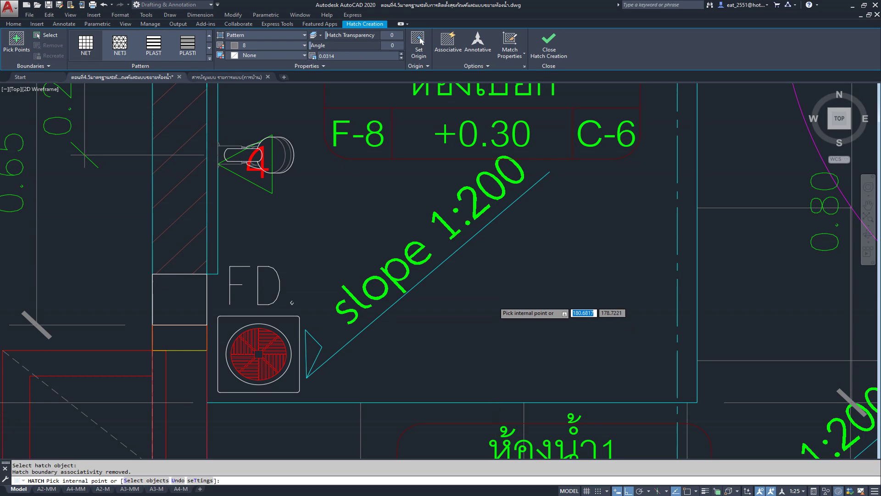
pyautogui.scroll(-1, 497, 315)
pyautogui.scroll(-3, 493, 301)
pyautogui.scroll(1, 491, 302)
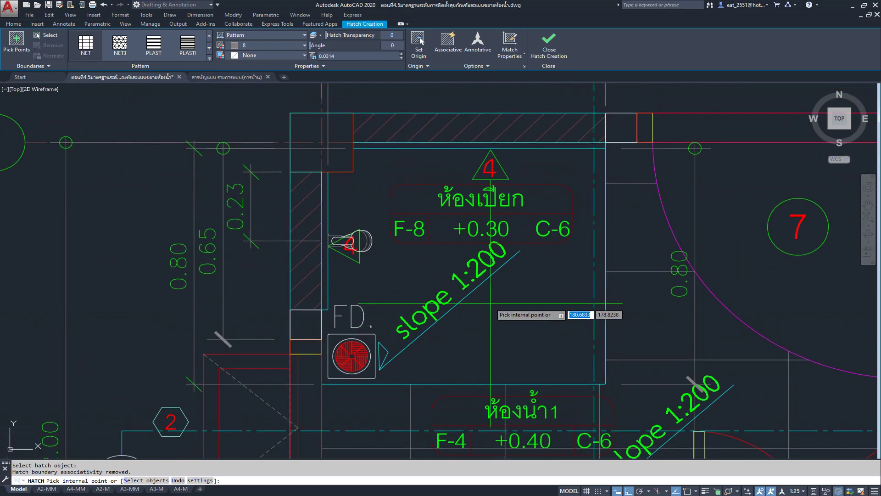
pyautogui.press('Escape')
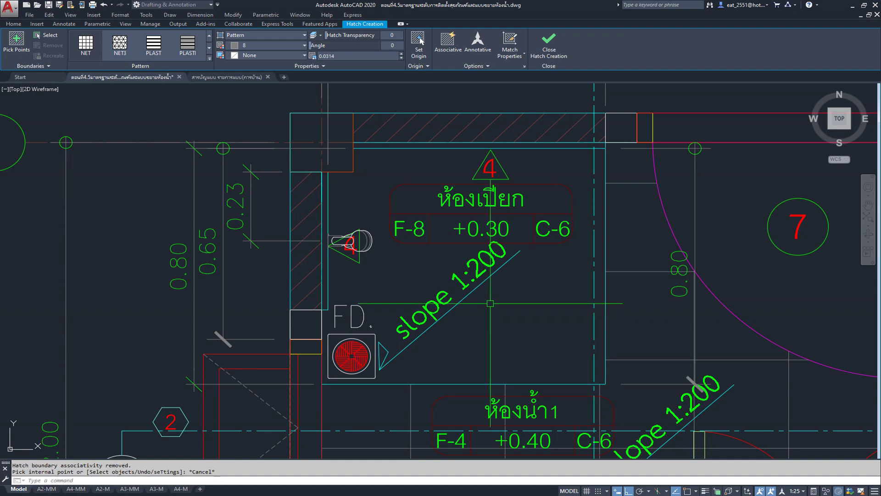
# Hide the wet room's labels, slope text and floor drain objects
pyautogui.moveTo(491, 321); pyautogui.dragTo(491, 296, button='middle')
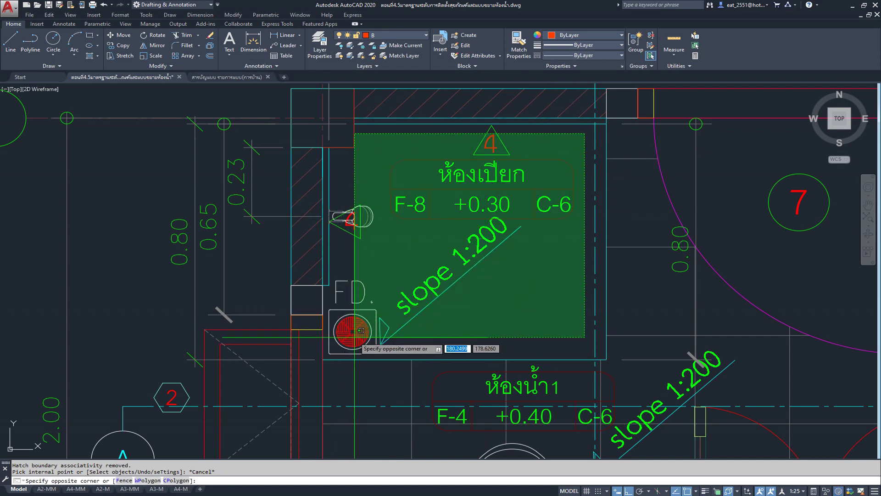
pyautogui.click(353, 330)
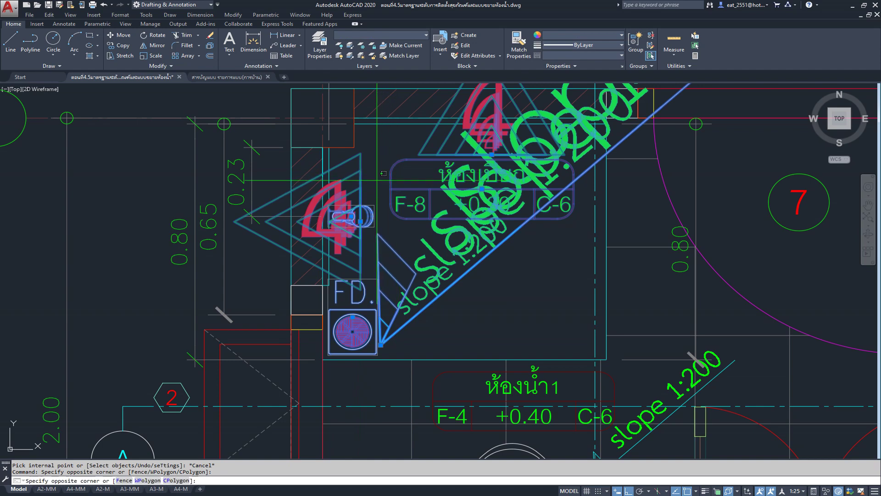
pyautogui.click(365, 333)
pyautogui.click(342, 327)
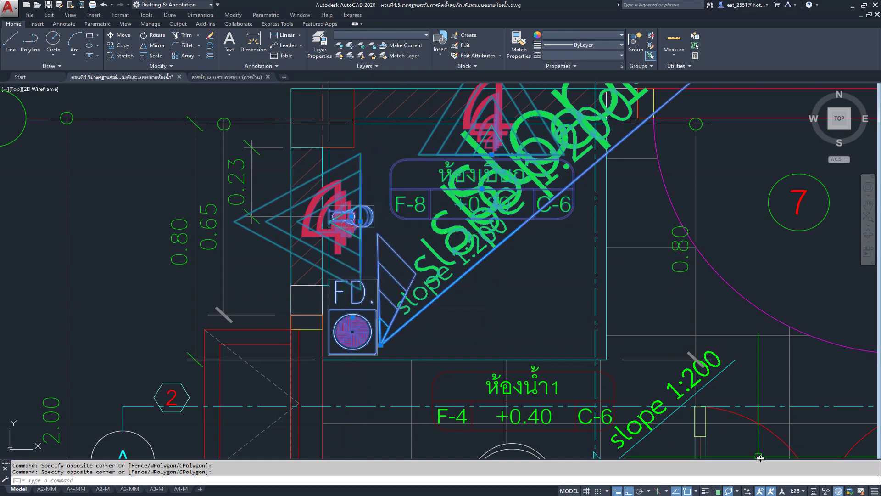
pyautogui.click(833, 492)
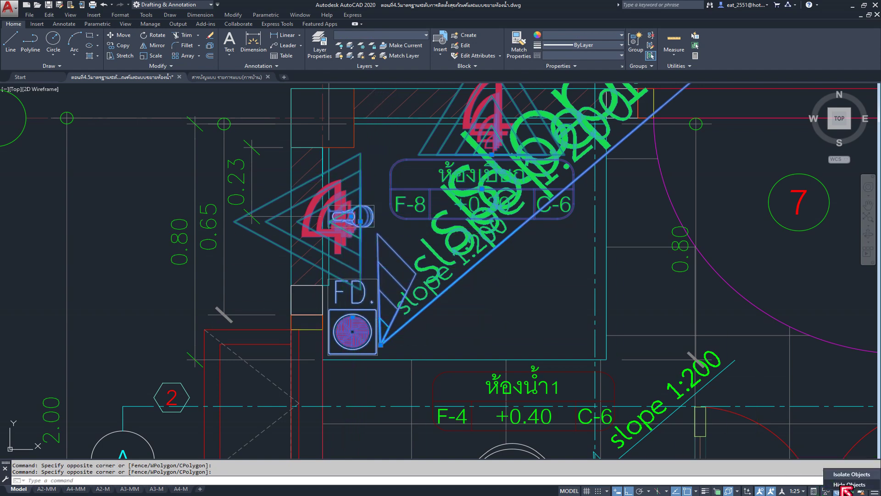
pyautogui.click(849, 484)
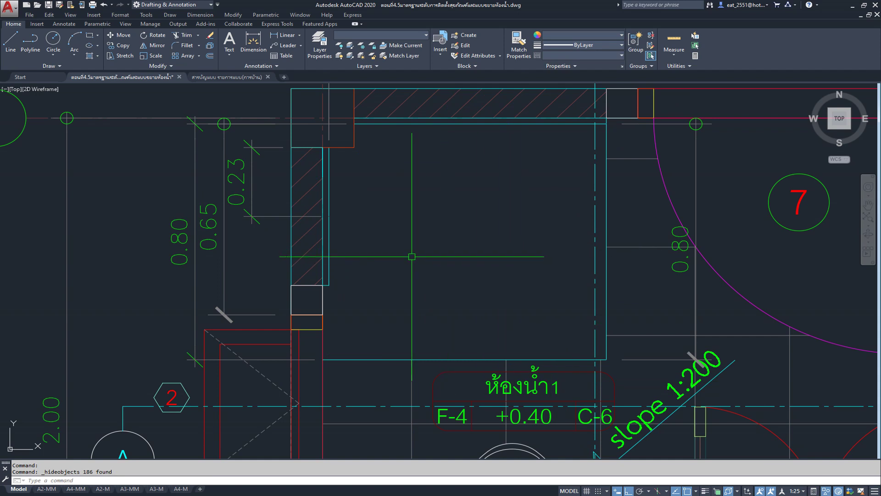
# Fill the wet-room floor with the NET grid hatch
pyautogui.click(90, 56)
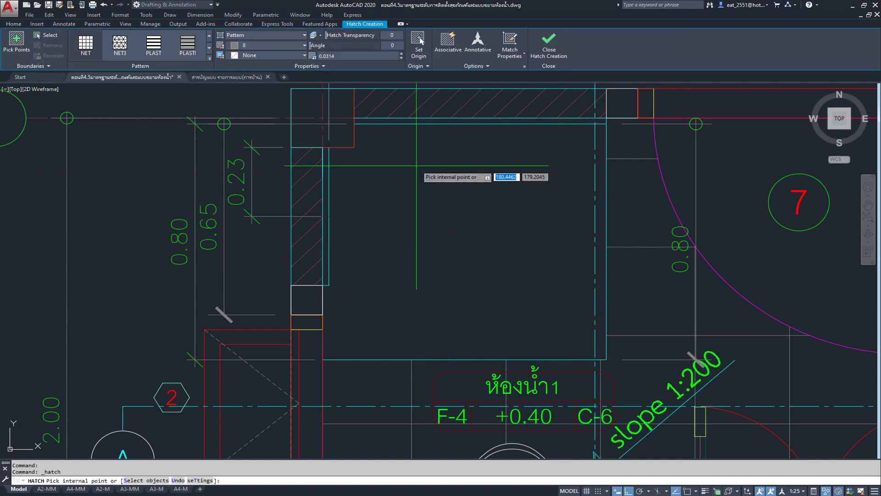
pyautogui.click(473, 259)
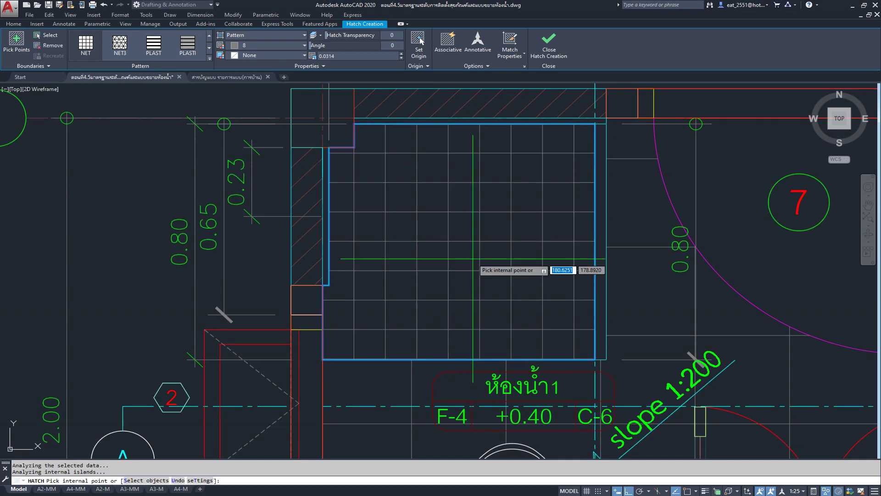
pyautogui.press('Return')
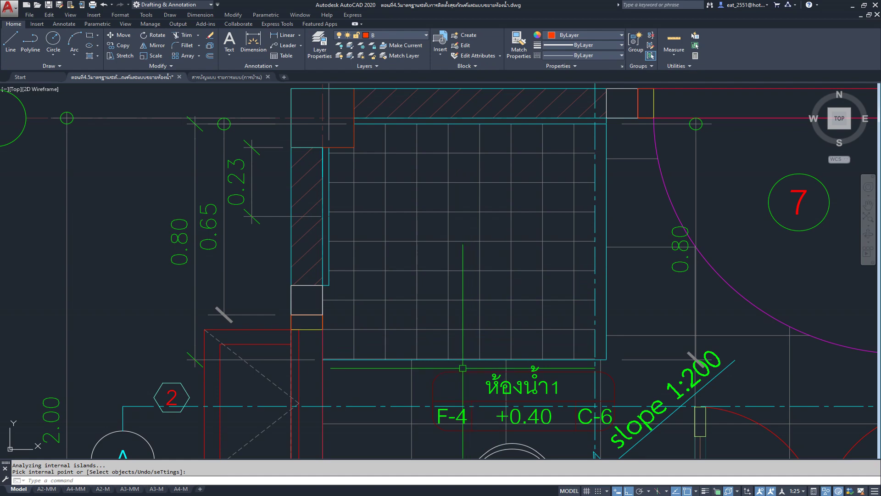
pyautogui.scroll(2, 446, 359)
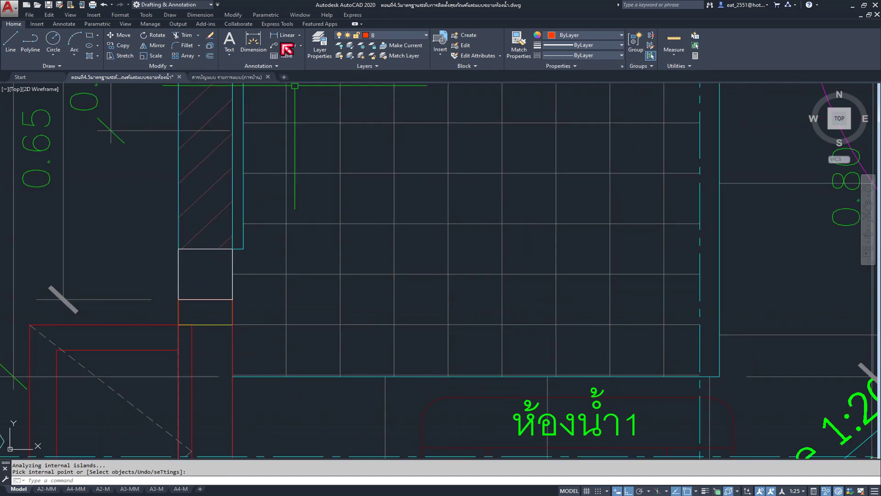
# Measure the grid spacing with a trial linear dimension, then cancel it
pyautogui.click(288, 38)
pyautogui.scroll(3, 445, 384)
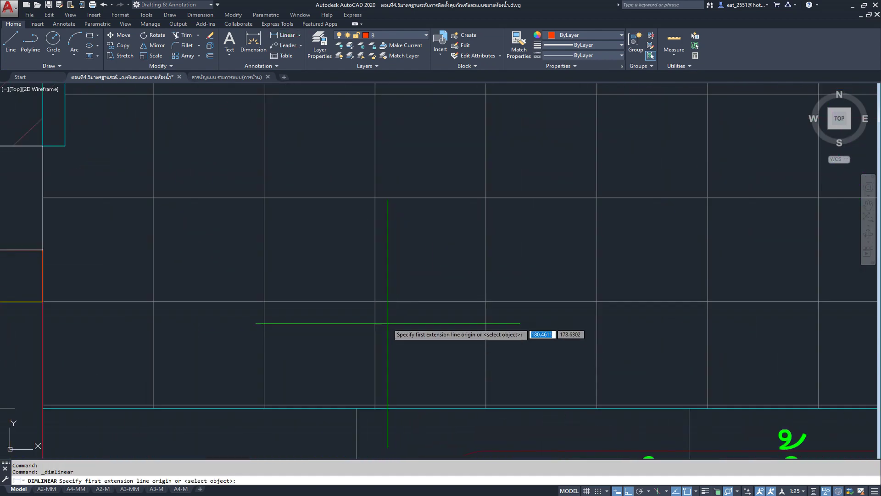
pyautogui.click(375, 301)
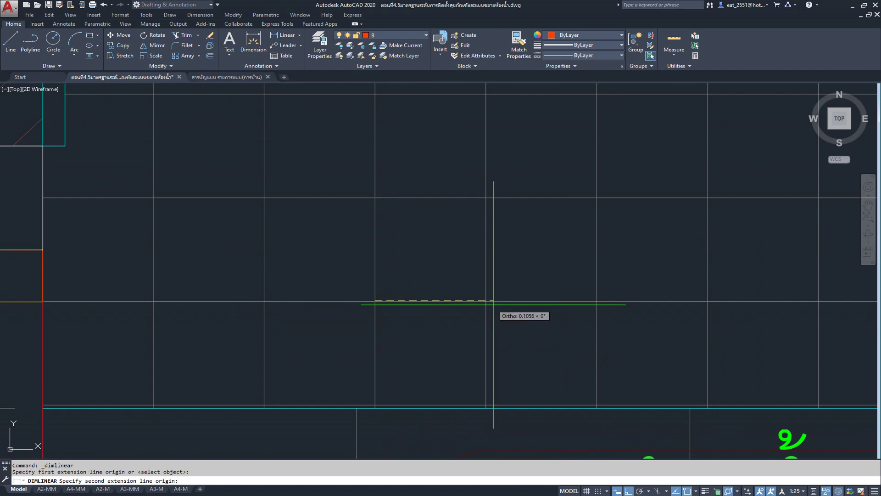
pyautogui.click(486, 301)
pyautogui.press('Escape')
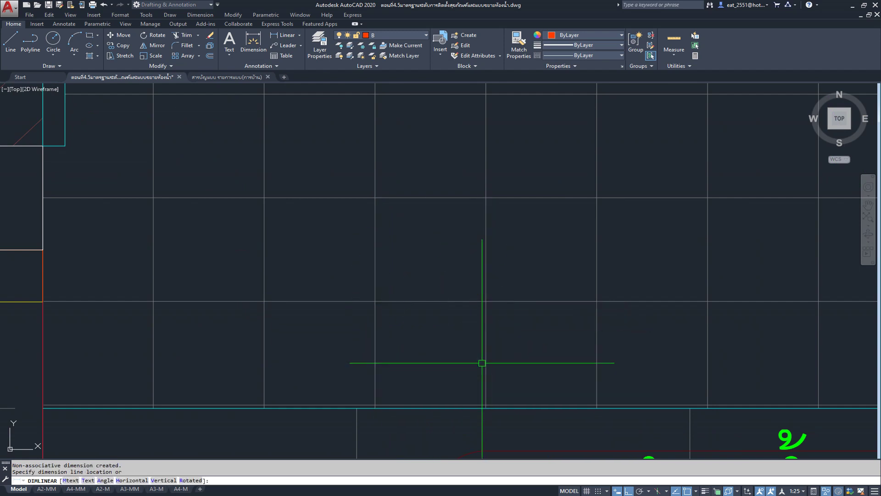
pyautogui.scroll(-3, 457, 319)
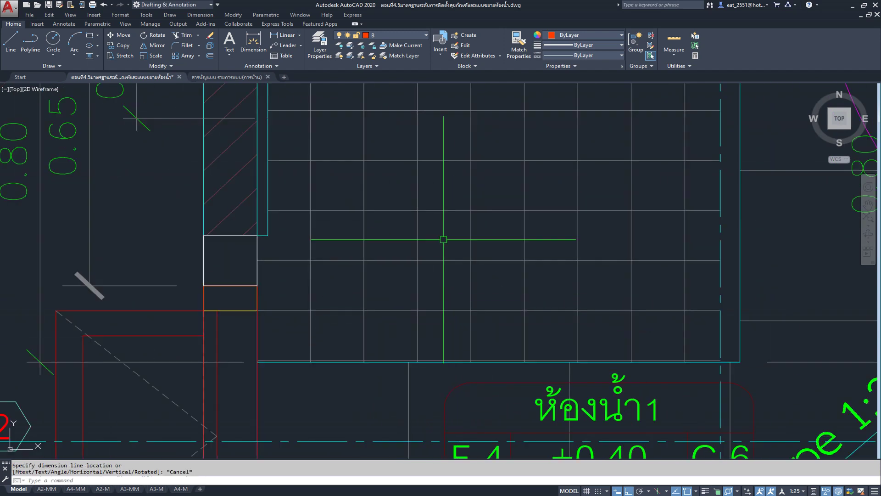
pyautogui.scroll(-3, 443, 239)
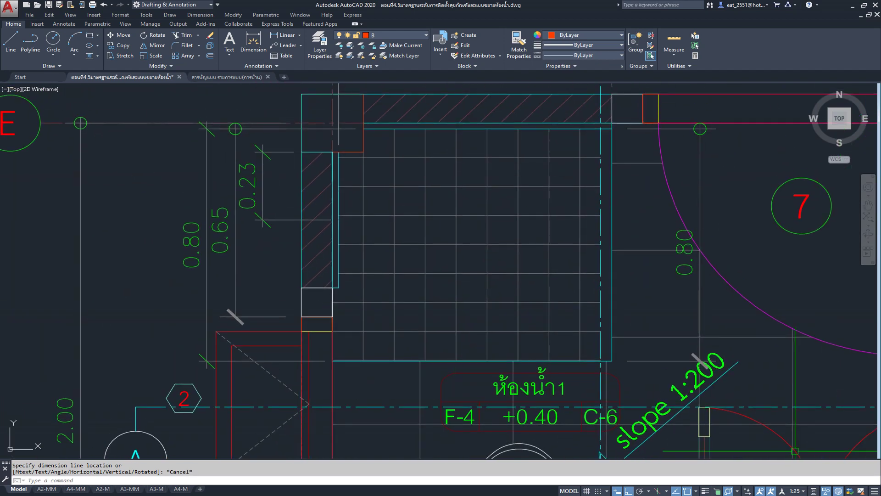
# Unhide the hidden wet-room annotations and floor drain
pyautogui.click(832, 491)
pyautogui.click(832, 486)
pyautogui.scroll(5, 363, 222)
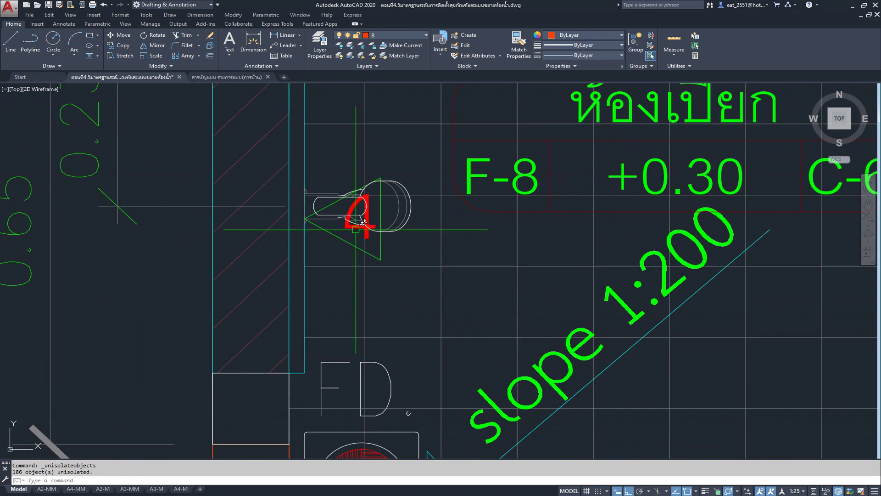
pyautogui.scroll(3, 364, 223)
pyautogui.scroll(3, 357, 222)
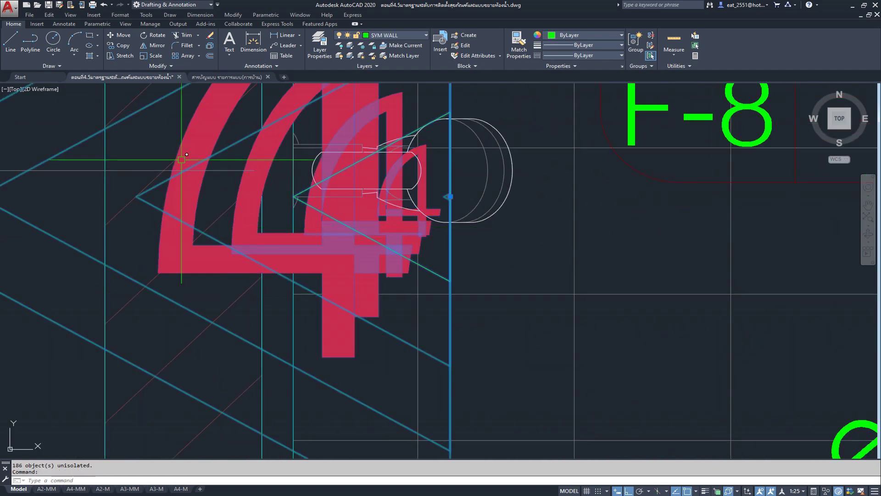
# Move the red 4 marker down inside its green triangle beside the drain
pyautogui.click(121, 35)
pyautogui.click(549, 233)
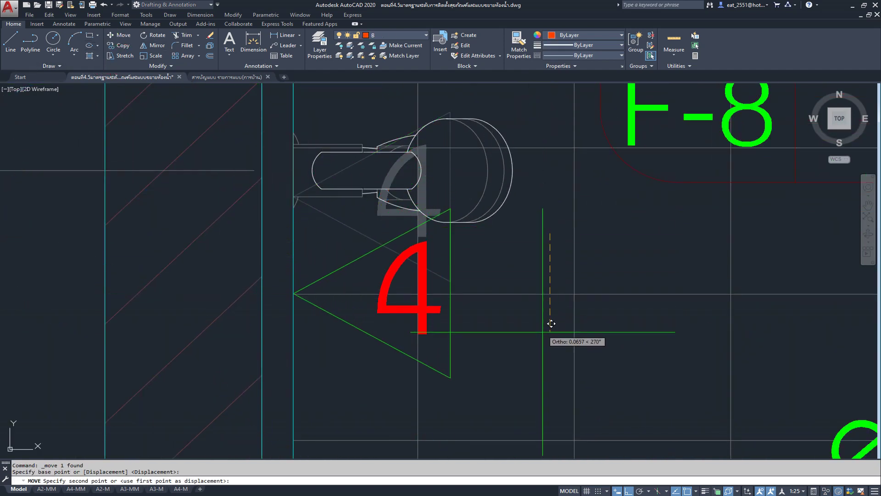
pyautogui.click(547, 407)
pyautogui.scroll(-2, 465, 375)
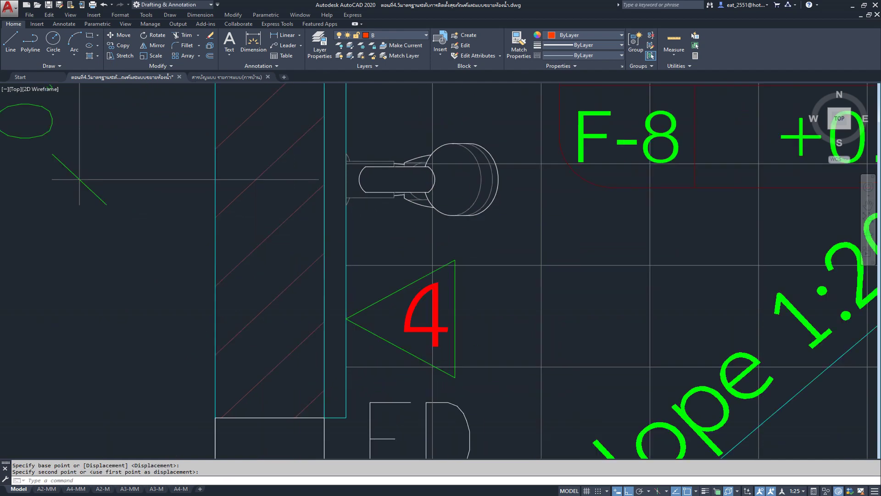
pyautogui.scroll(-3, 383, 201)
pyautogui.scroll(-1, 383, 201)
pyautogui.scroll(-1, 383, 200)
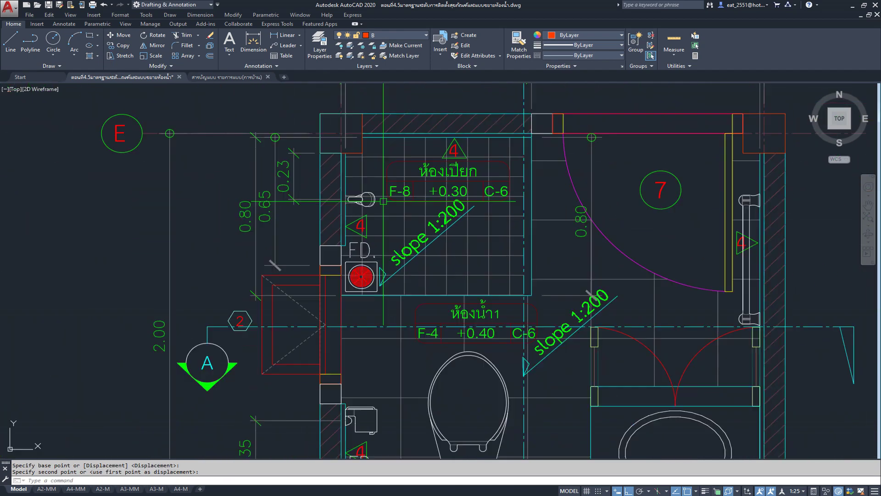
pyautogui.scroll(1, 384, 200)
pyautogui.scroll(-2, 383, 201)
pyautogui.scroll(-1, 385, 202)
pyautogui.scroll(-1, 388, 249)
pyautogui.scroll(-1, 389, 249)
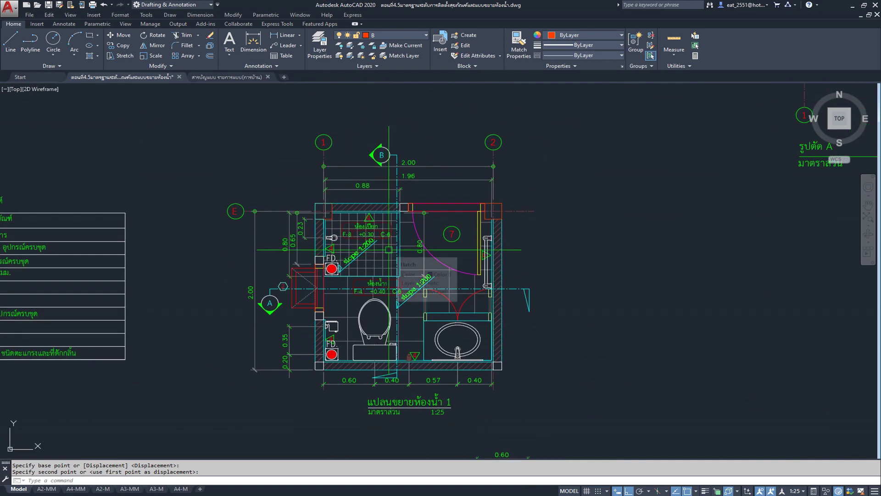
# Navigate to Section A's floor slab near grids 1 and 2 and select its 0.40 dimension
pyautogui.moveTo(388, 249); pyautogui.dragTo(451, 212, button='middle')
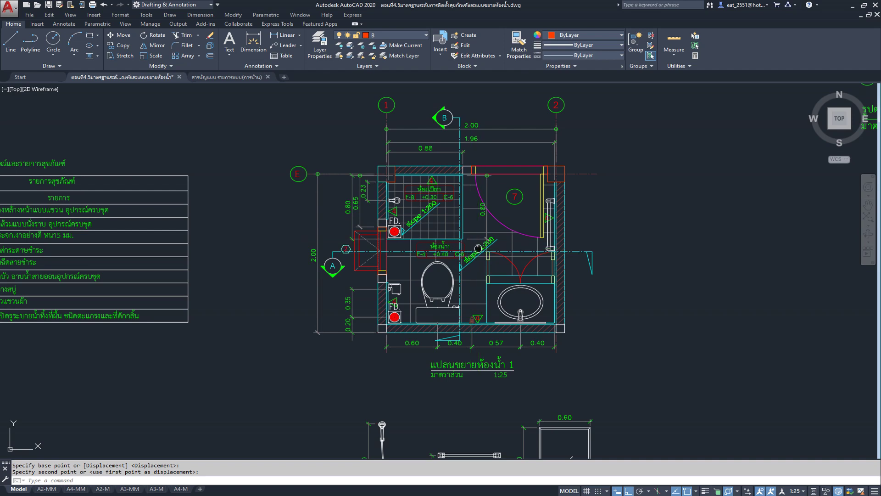
pyautogui.scroll(-1, 478, 249)
pyautogui.scroll(-1, 358, 247)
pyautogui.scroll(-2, 358, 247)
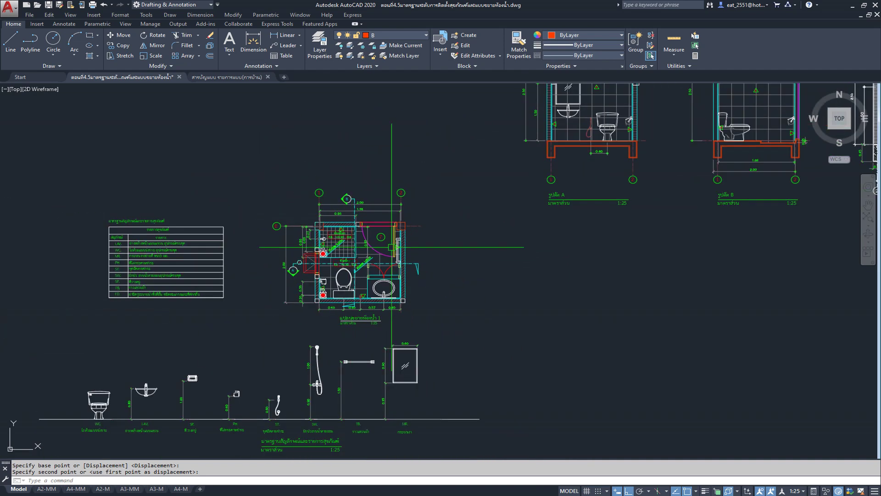
pyautogui.moveTo(358, 247); pyautogui.dragTo(275, 349, button='middle')
pyautogui.scroll(4, 404, 316)
pyautogui.scroll(-1, 405, 315)
pyautogui.scroll(-2, 404, 315)
pyautogui.scroll(-1, 405, 316)
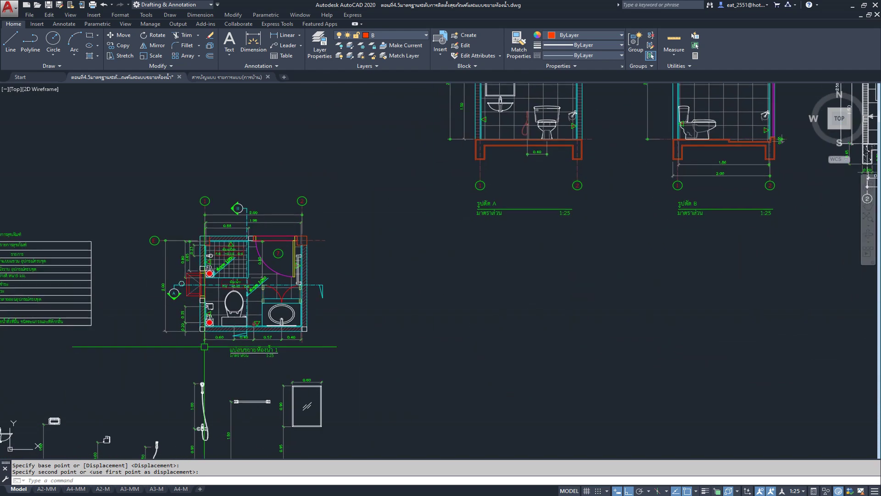
pyautogui.scroll(1, 220, 345)
pyautogui.scroll(-1, 326, 341)
pyautogui.scroll(1, 527, 207)
pyautogui.scroll(2, 506, 256)
pyautogui.scroll(1, 470, 285)
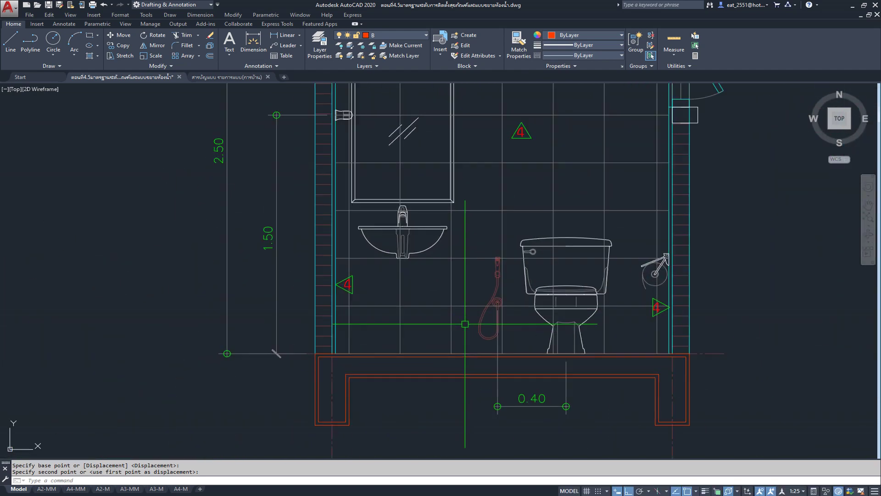
pyautogui.scroll(1, 477, 282)
pyautogui.moveTo(480, 279); pyautogui.dragTo(365, 225, button='middle')
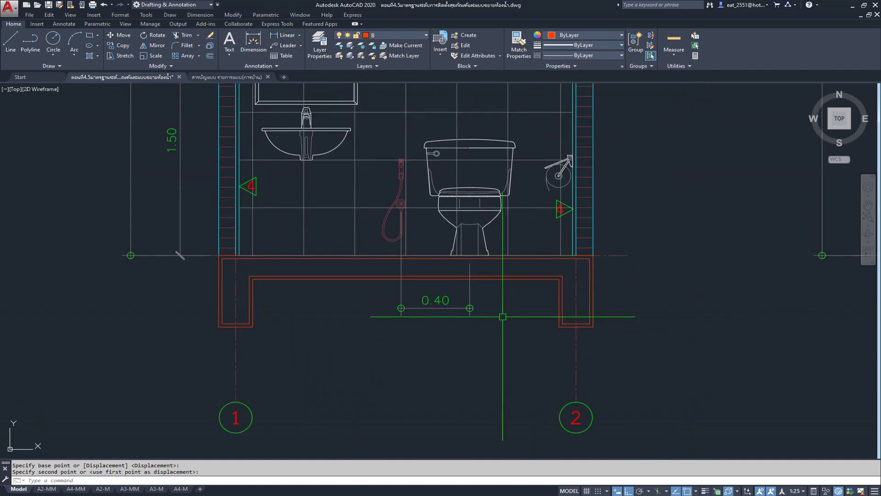
pyautogui.click(471, 286)
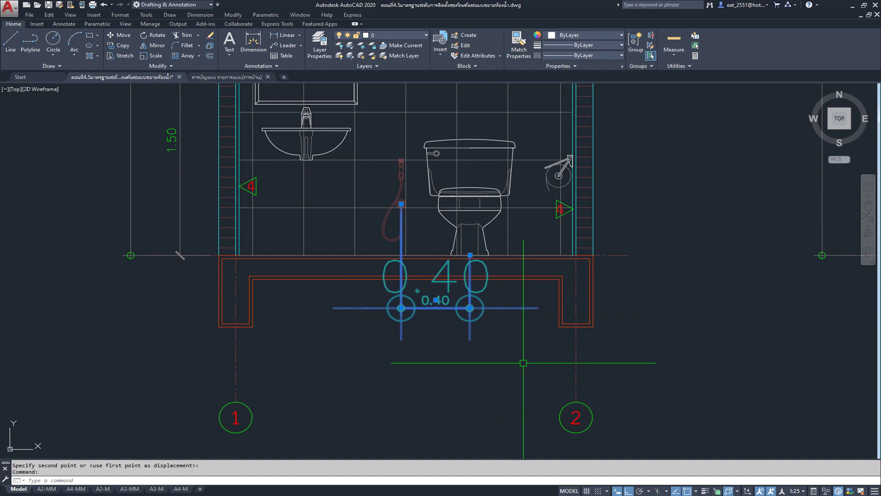
# Deselect the 0.40 dimension and switch the current dimension style from CE75 to C75
pyautogui.click(64, 24)
pyautogui.press('Escape')
pyautogui.moveTo(275, 233); pyautogui.dragTo(324, 245, button='middle')
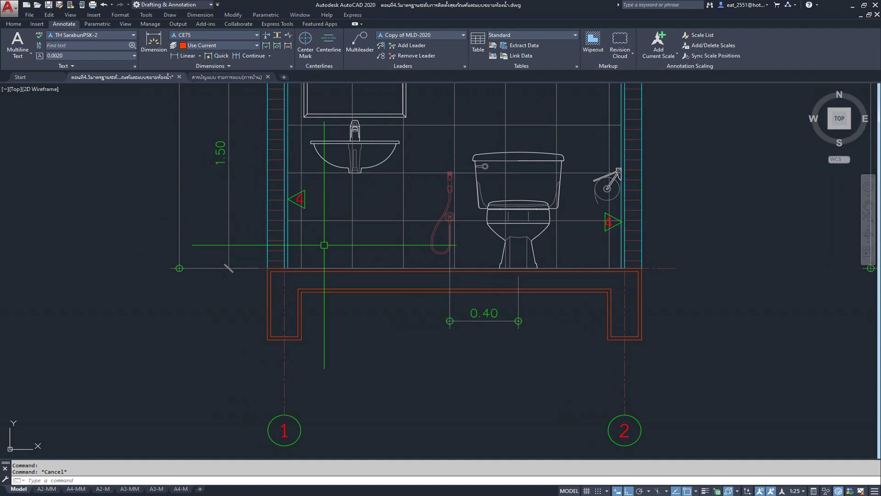
pyautogui.click(251, 33)
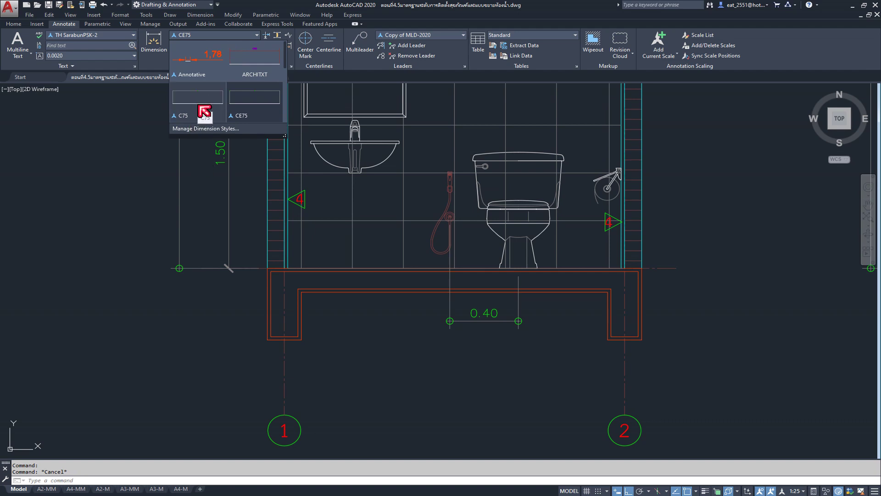
pyautogui.scroll(-2, 262, 68)
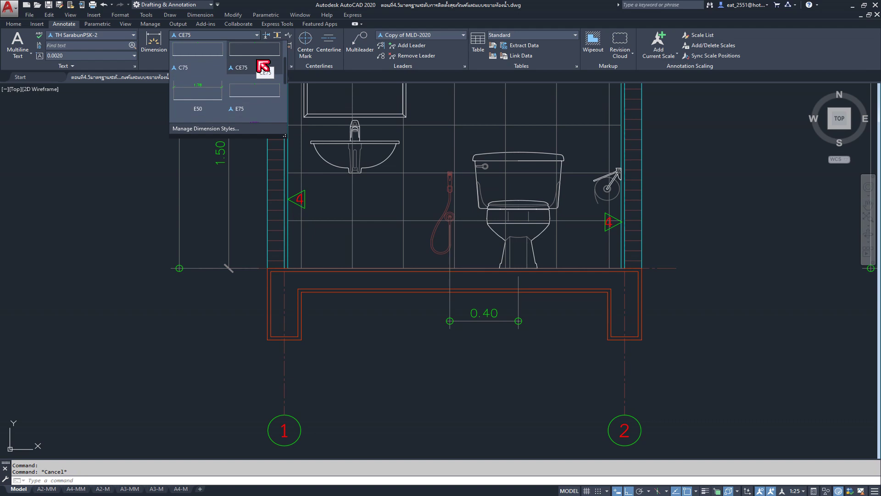
pyautogui.scroll(-2, 263, 69)
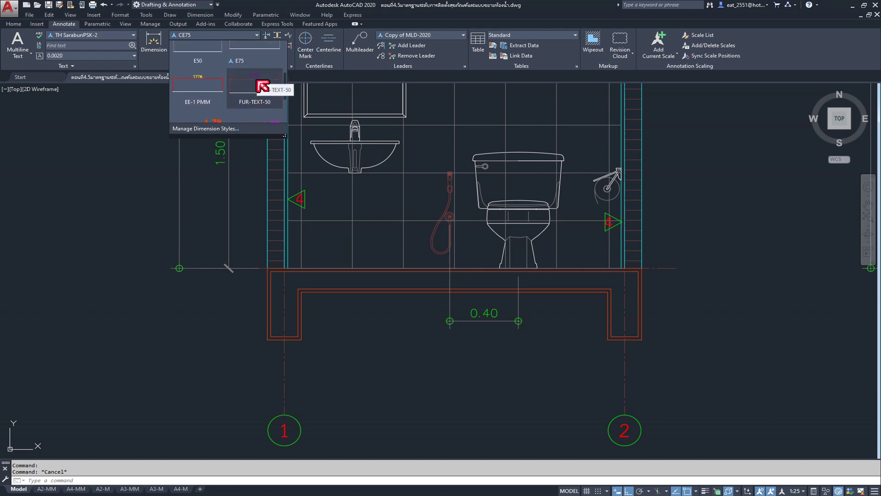
pyautogui.scroll(-1, 263, 86)
pyautogui.scroll(1, 262, 86)
pyautogui.scroll(1, 263, 86)
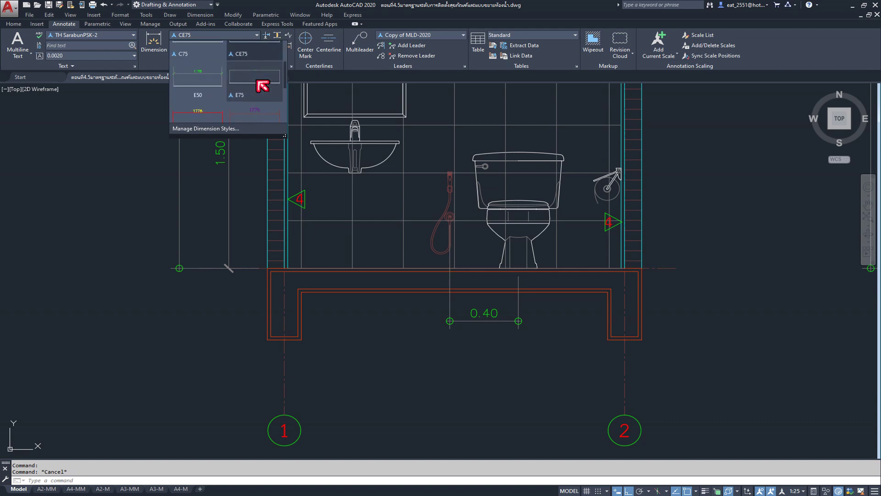
pyautogui.scroll(1, 197, 85)
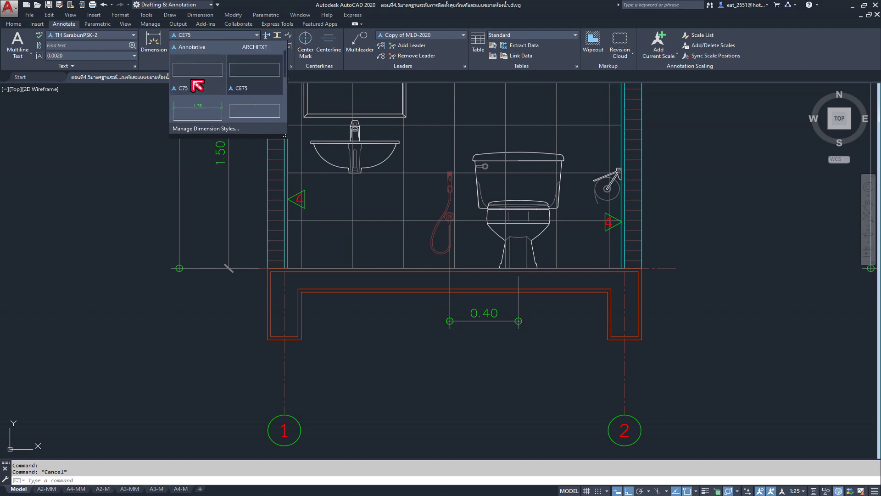
pyautogui.scroll(1, 202, 71)
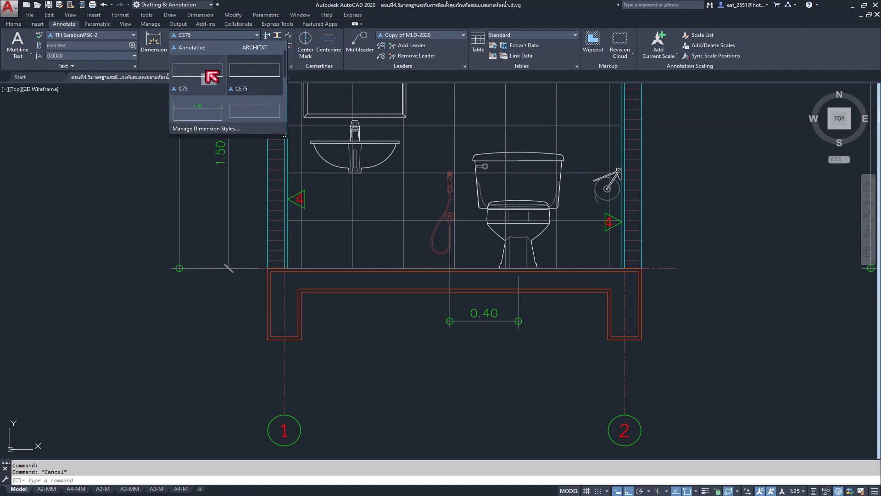
pyautogui.click(193, 73)
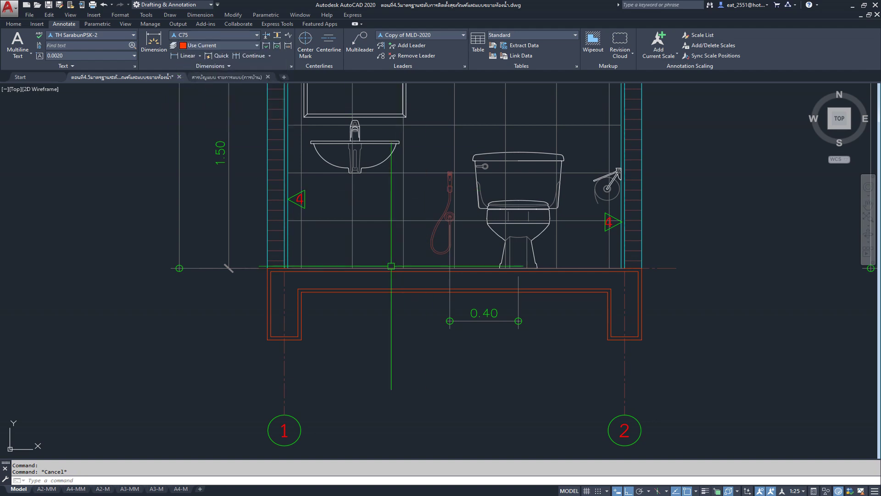
# Start a linear dimension under the slab, then cancel the unwanted 0.52 result
pyautogui.click(193, 55)
pyautogui.scroll(3, 624, 323)
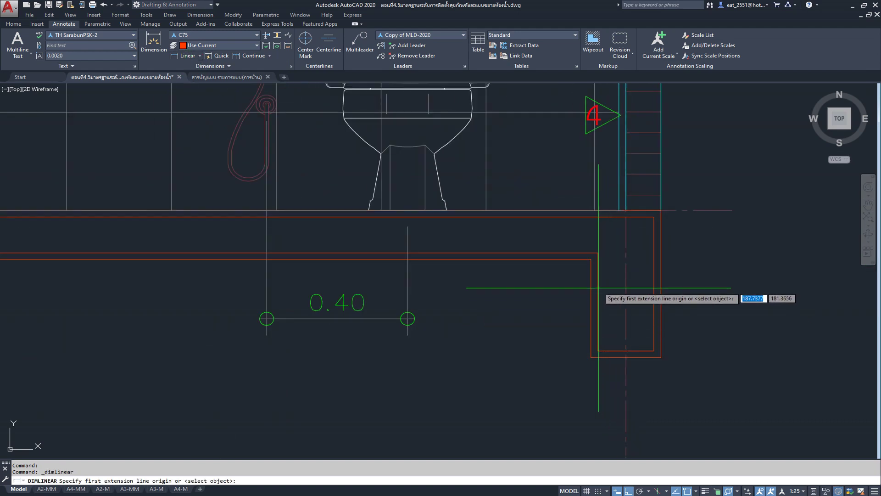
pyautogui.click(407, 253)
pyautogui.click(591, 259)
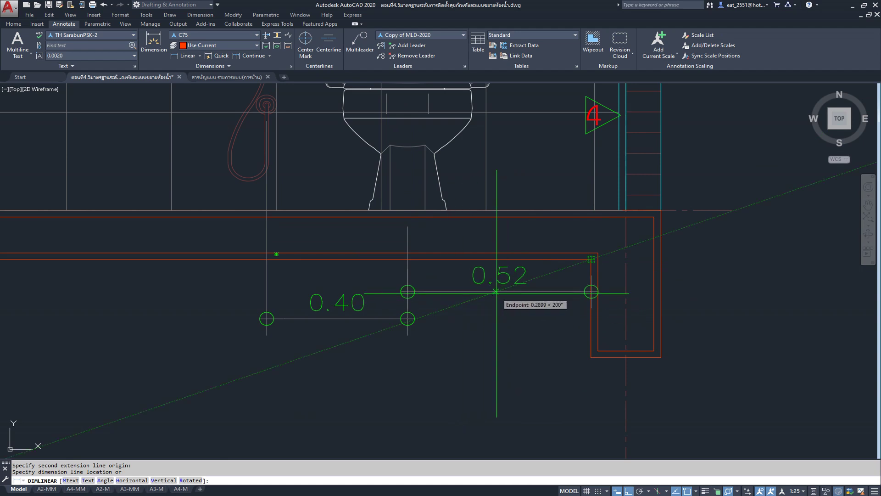
pyautogui.press('Escape')
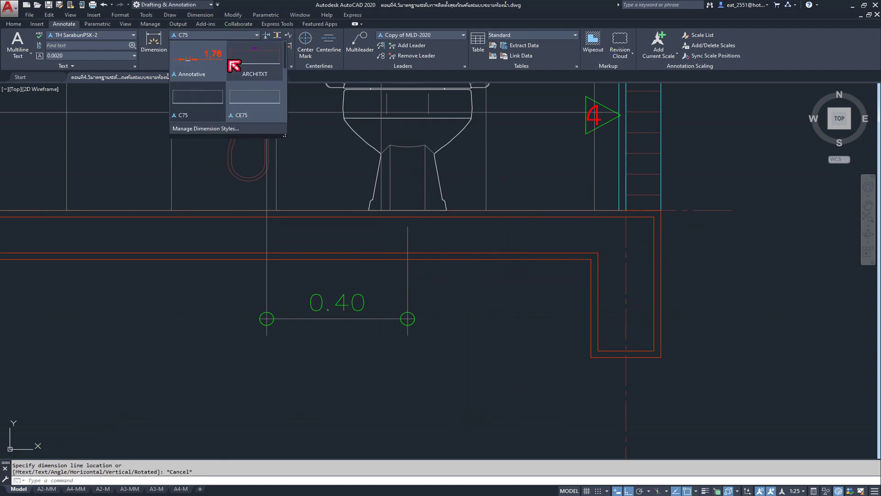
# With style CE75, add a 0.60 dimension from the 0.40 dimension's end to the wall corner
pyautogui.scroll(-1, 214, 95)
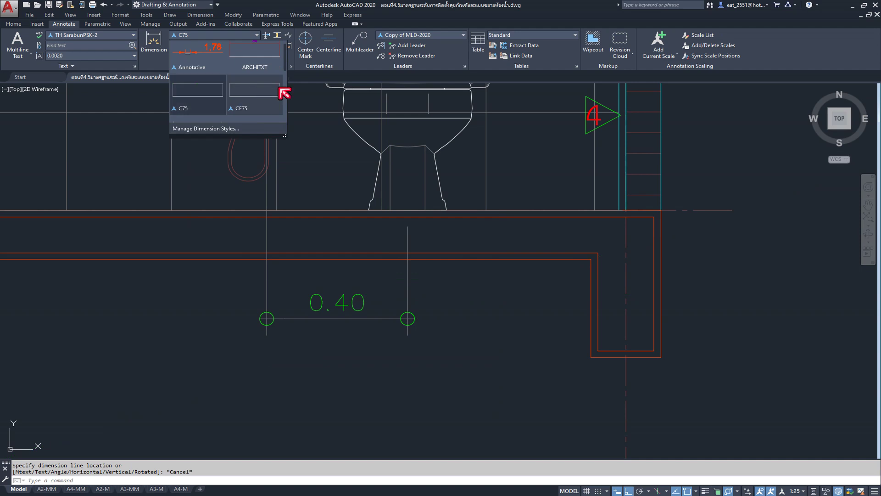
pyautogui.click(265, 96)
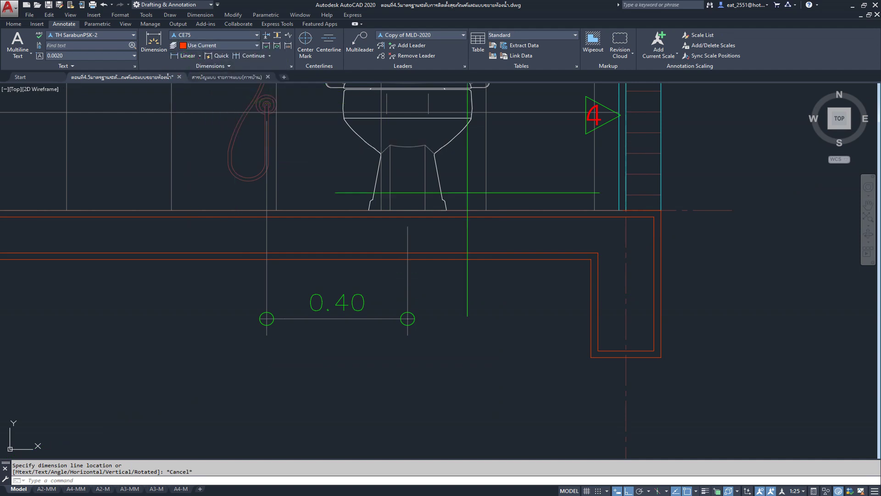
pyautogui.press('Return')
pyautogui.click(407, 252)
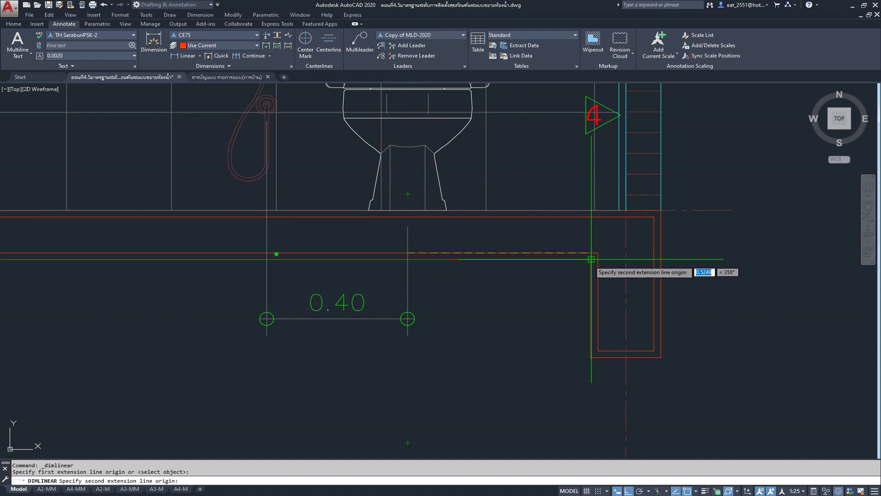
pyautogui.click(619, 210)
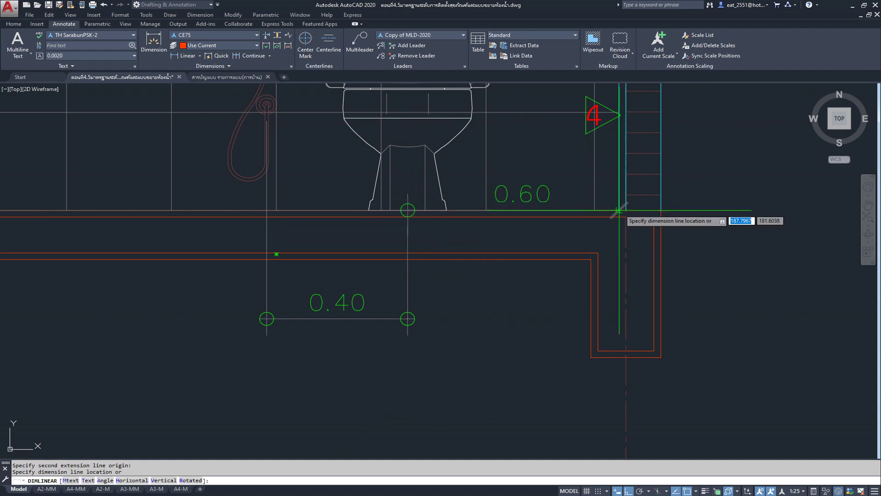
pyautogui.scroll(2, 447, 317)
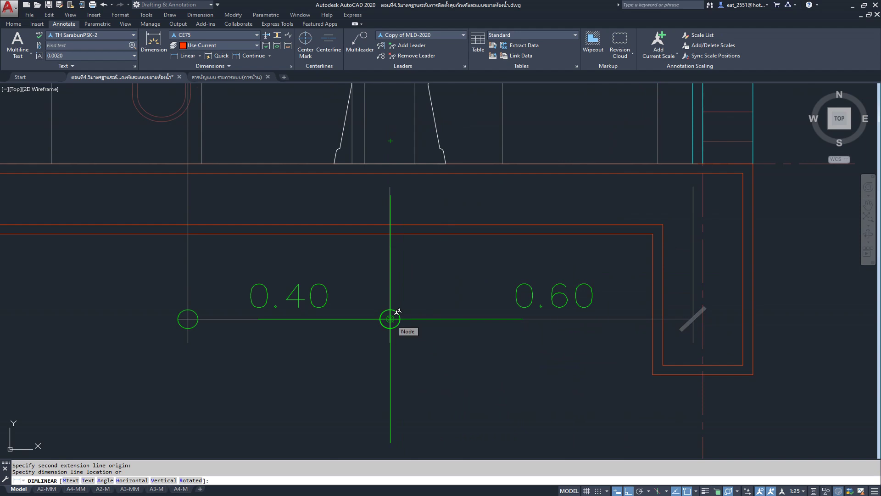
pyautogui.scroll(-3, 504, 238)
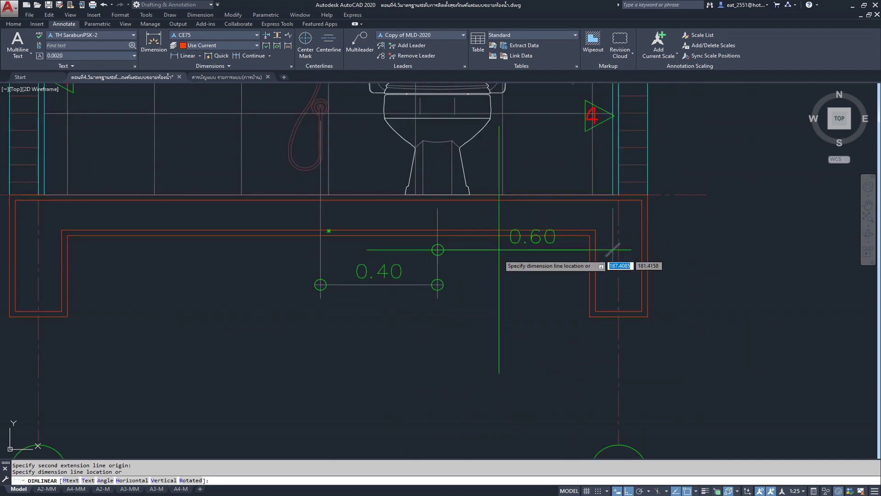
pyautogui.click(492, 337)
# Try stretching the 0.40 dimension's grip, cancel it, and reframe the whole bathroom section
pyautogui.click(395, 287)
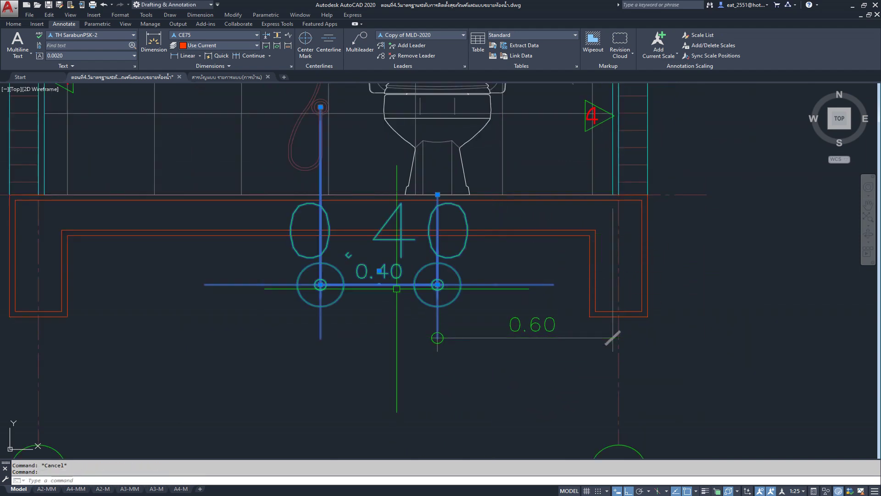
pyautogui.click(437, 285)
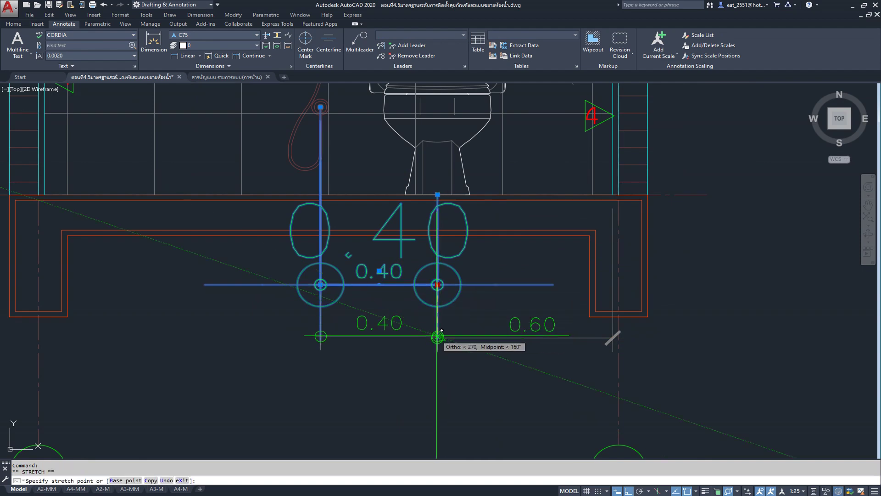
pyautogui.scroll(3, 438, 338)
pyautogui.rightClick(438, 332)
pyautogui.press('Escape')
pyautogui.scroll(-5, 536, 299)
pyautogui.scroll(-2, 451, 263)
pyautogui.moveTo(394, 263); pyautogui.dragTo(451, 263, button='middle')
pyautogui.scroll(1, 451, 263)
pyautogui.scroll(1, 502, 286)
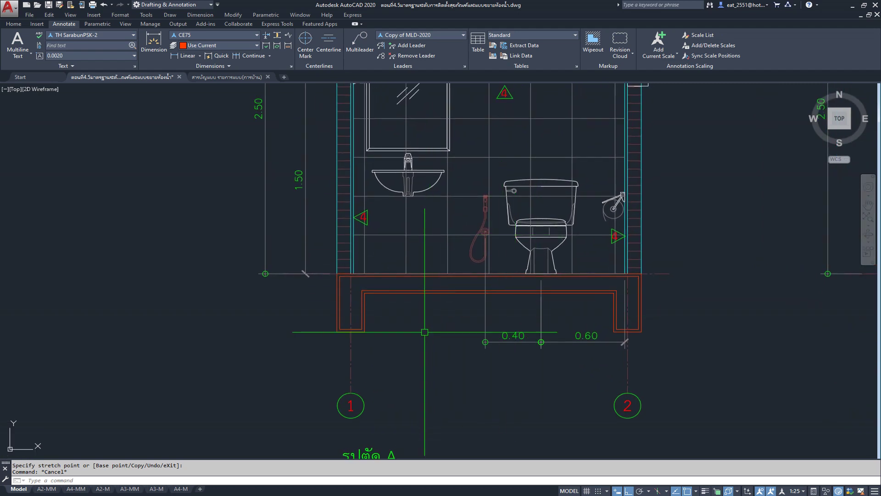
# Add a 0.40 linear dimension from the sink centerline to the left wall corner below the slab
pyautogui.click(188, 56)
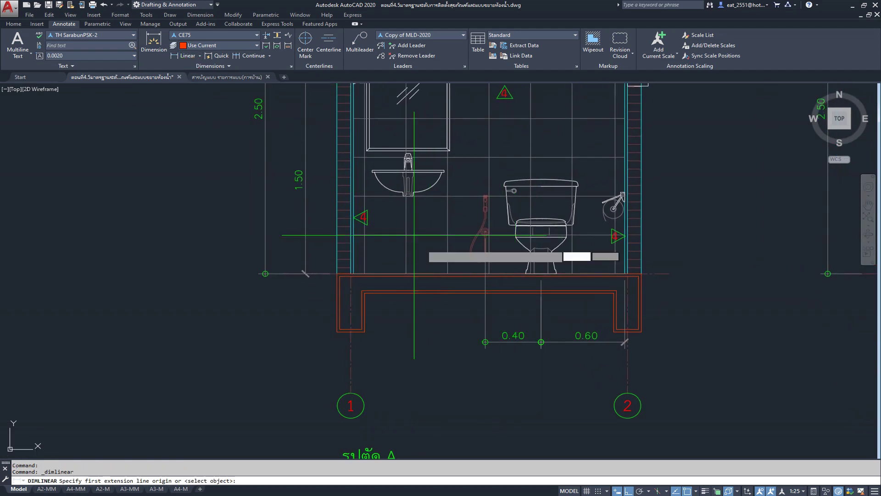
pyautogui.scroll(1, 386, 305)
pyautogui.scroll(1, 468, 307)
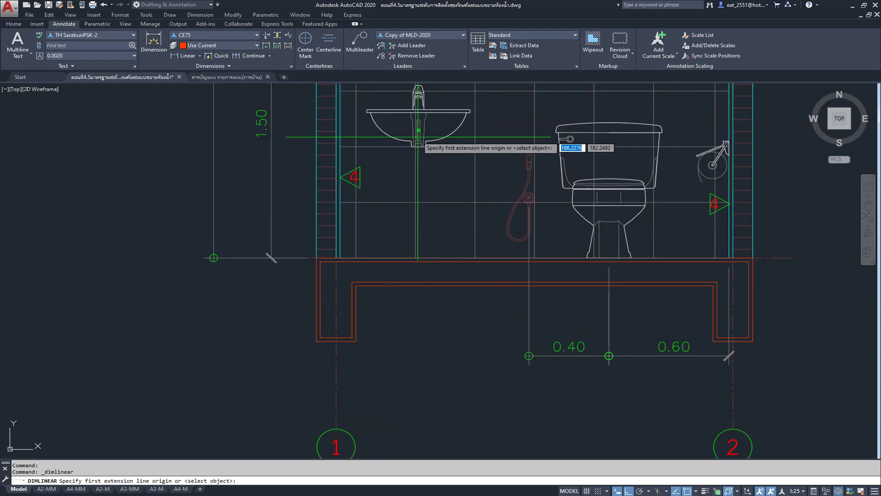
pyautogui.scroll(3, 414, 135)
pyautogui.scroll(2, 418, 147)
pyautogui.click(417, 202)
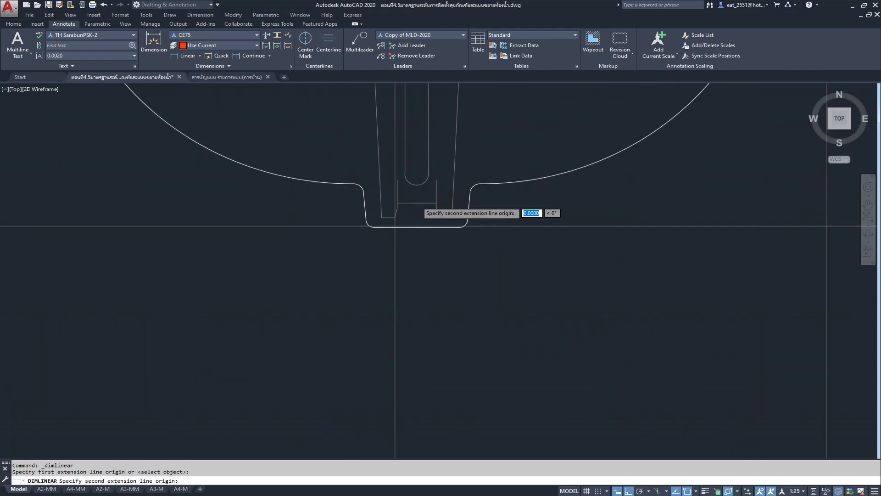
pyautogui.scroll(-5, 367, 202)
pyautogui.scroll(2, 370, 275)
pyautogui.scroll(2, 371, 244)
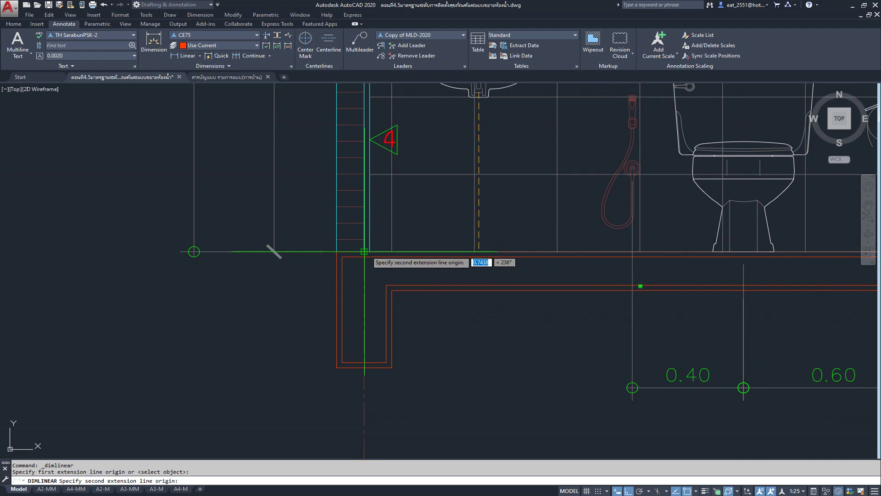
pyautogui.click(478, 245)
pyautogui.scroll(-3, 447, 311)
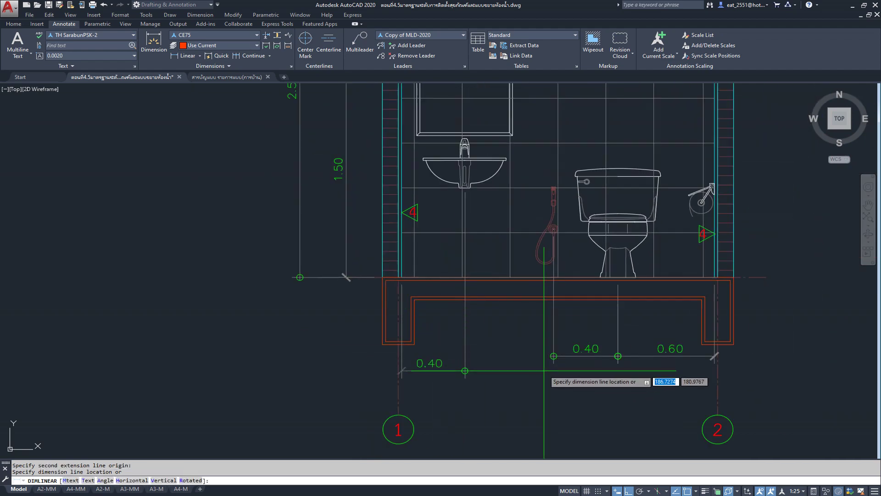
pyautogui.scroll(4, 505, 358)
pyautogui.scroll(2, 573, 317)
pyautogui.click(574, 306)
pyautogui.scroll(-3, 334, 351)
pyautogui.scroll(-1, 417, 301)
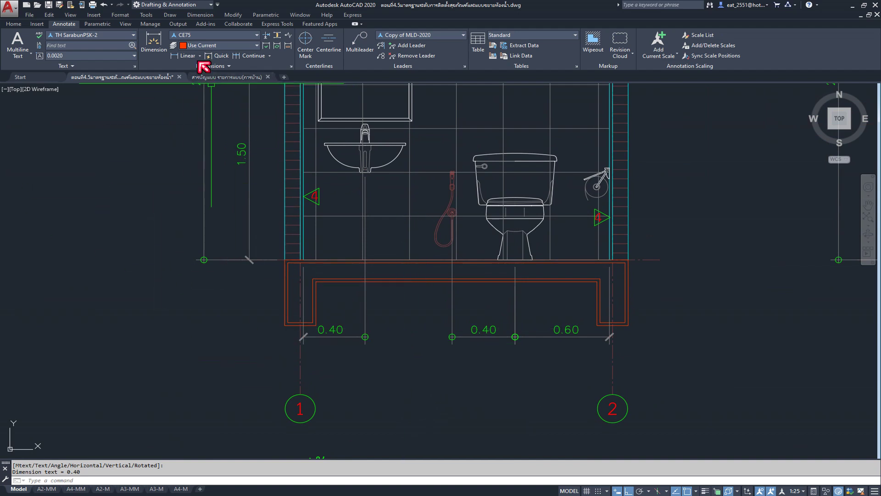
pyautogui.click(239, 35)
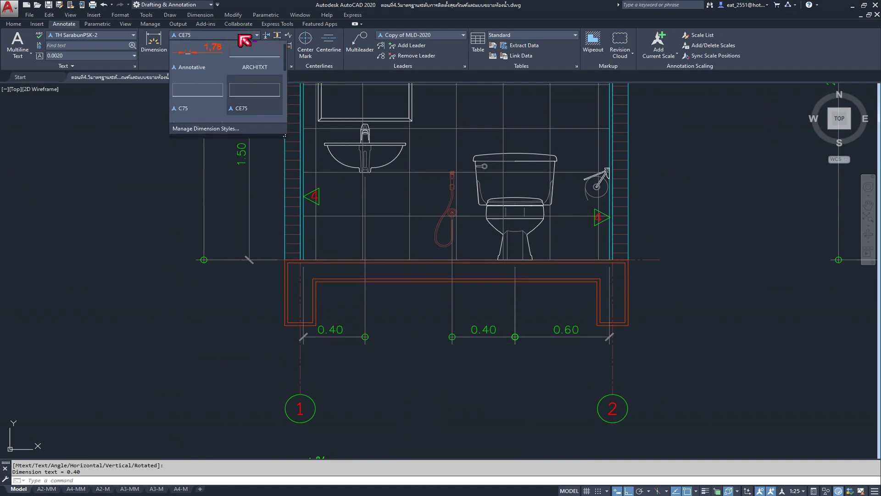
# With C75 current, dimension 0.56 from the sink drain to the hose valve in the chain
pyautogui.click(198, 116)
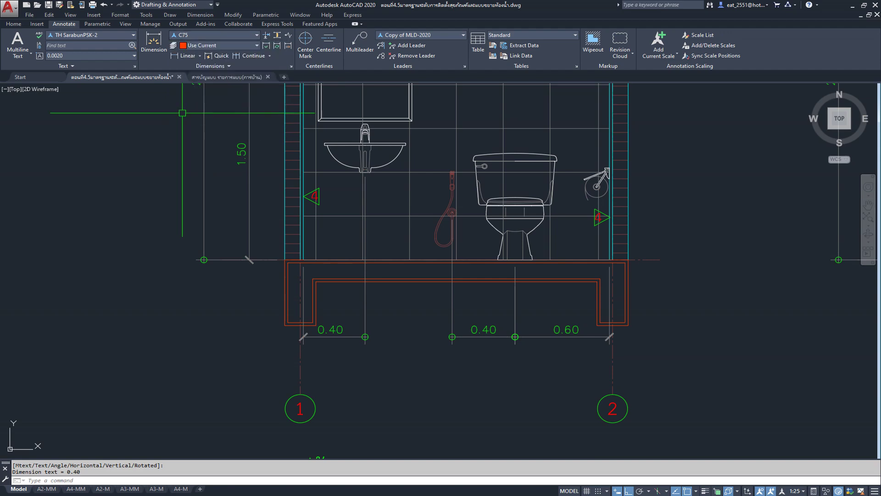
pyautogui.click(184, 56)
pyautogui.scroll(2, 364, 283)
pyautogui.scroll(-2, 365, 284)
pyautogui.moveTo(330, 150); pyautogui.dragTo(384, 301, button='middle')
pyautogui.scroll(3, 370, 268)
pyautogui.scroll(1, 369, 257)
pyautogui.click(367, 211)
pyautogui.scroll(-3, 367, 216)
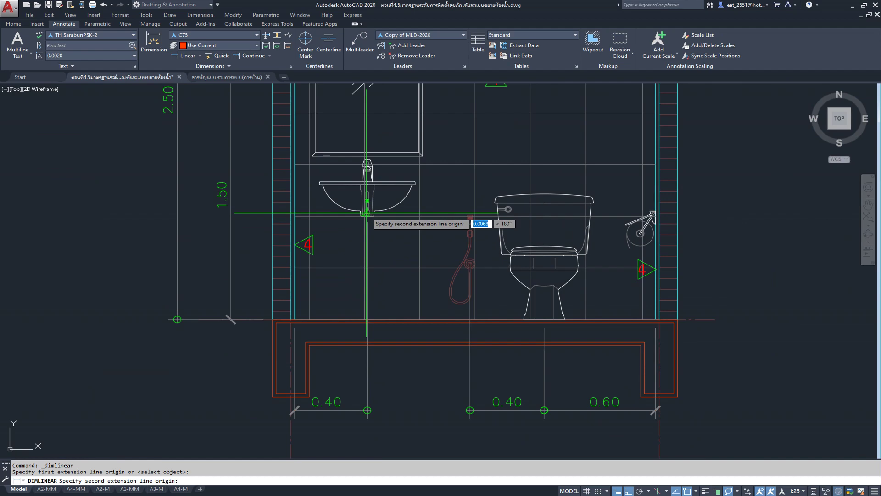
pyautogui.scroll(1, 429, 216)
pyautogui.scroll(3, 466, 216)
pyautogui.scroll(-1, 466, 216)
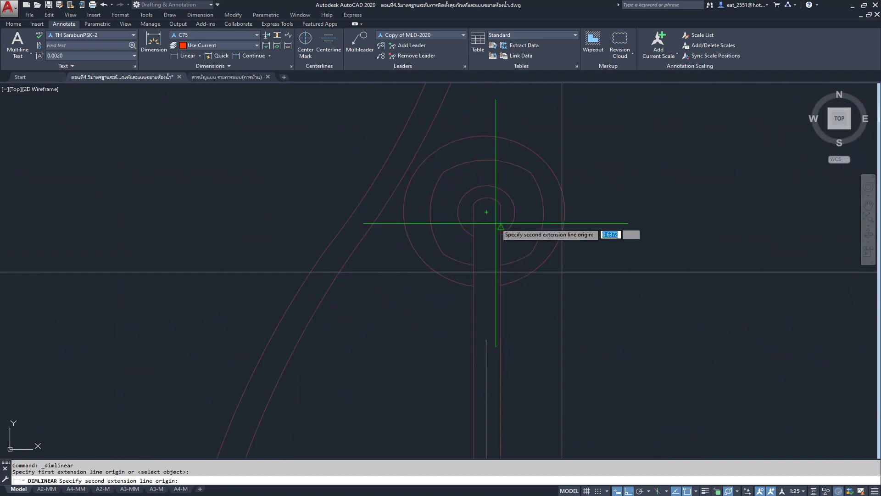
pyautogui.click(487, 212)
pyautogui.scroll(-2, 486, 204)
pyautogui.scroll(-1, 463, 385)
pyautogui.scroll(-3, 459, 390)
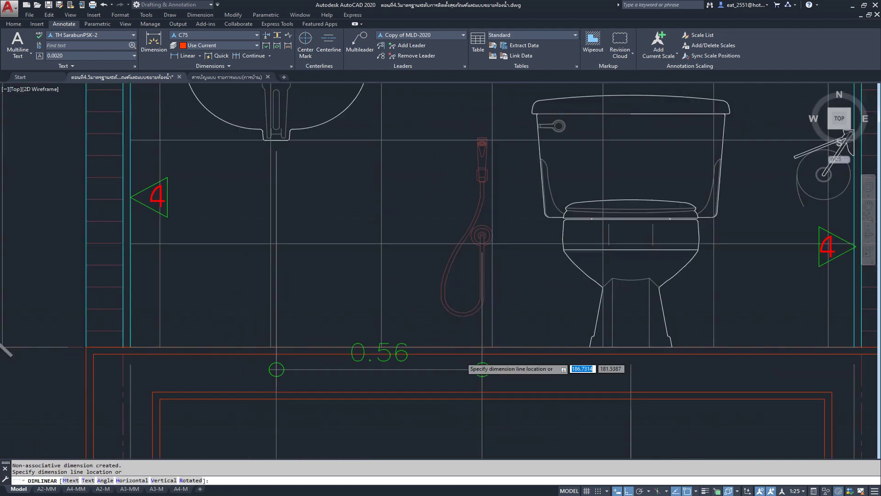
pyautogui.scroll(3, 472, 408)
pyautogui.scroll(2, 523, 316)
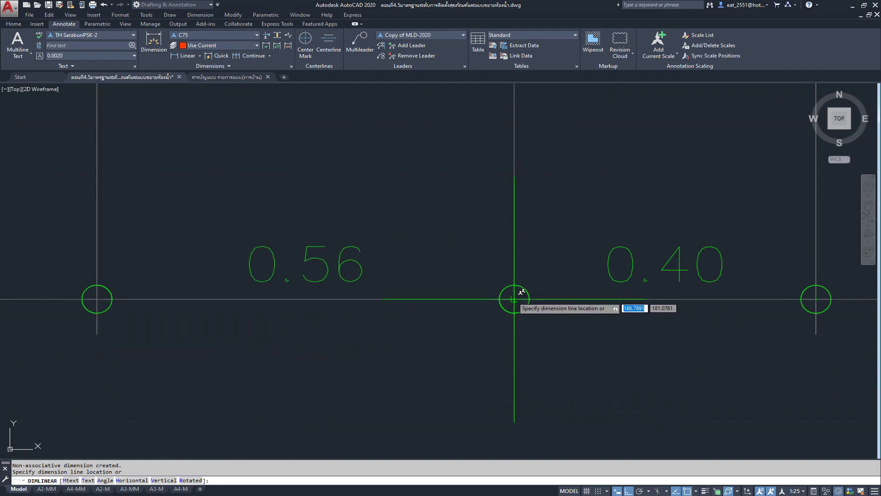
pyautogui.click(515, 299)
# Pan and zoom so sections A and B are centred together in the view
pyautogui.scroll(-5, 441, 246)
pyautogui.scroll(-2, 409, 385)
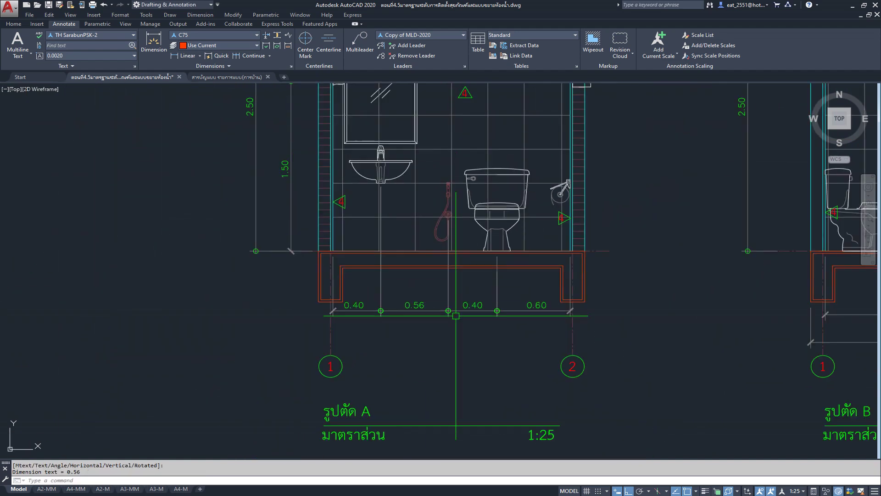
pyautogui.scroll(-1, 442, 326)
pyautogui.moveTo(452, 326); pyautogui.dragTo(448, 322, button='middle')
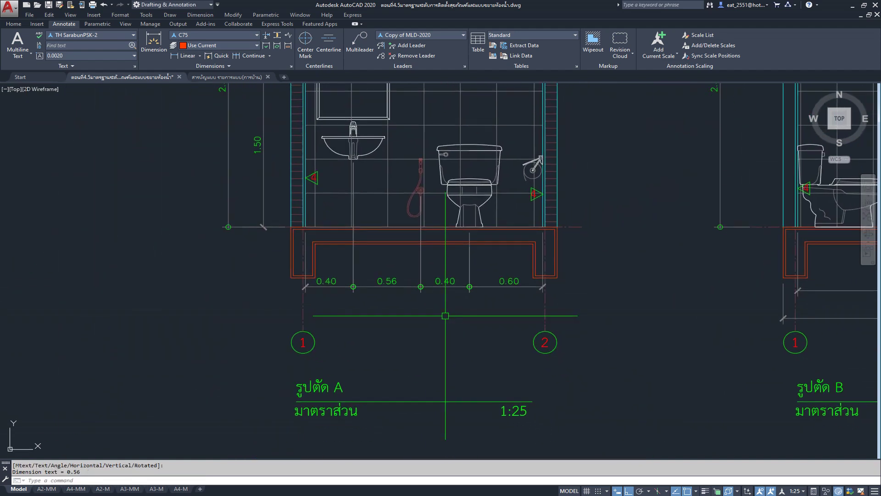
pyautogui.scroll(-2, 498, 315)
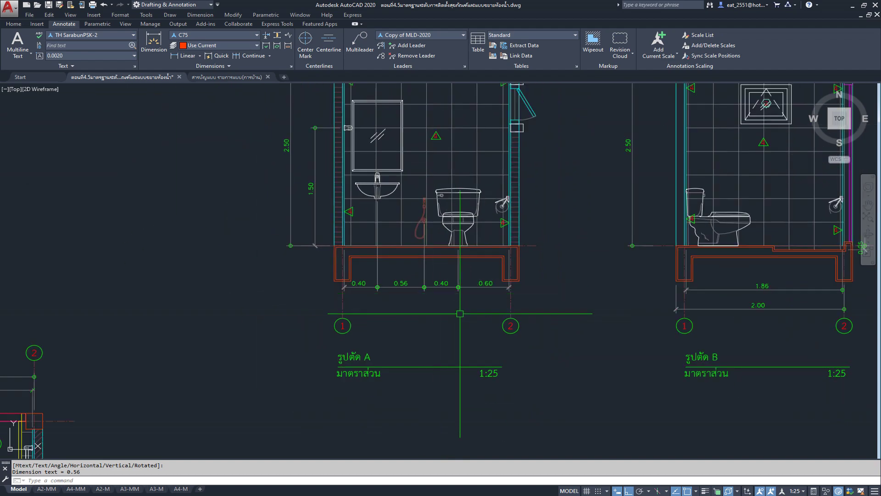
pyautogui.moveTo(526, 310); pyautogui.dragTo(513, 337, button='middle')
pyautogui.moveTo(344, 333); pyautogui.dragTo(346, 362, button='middle')
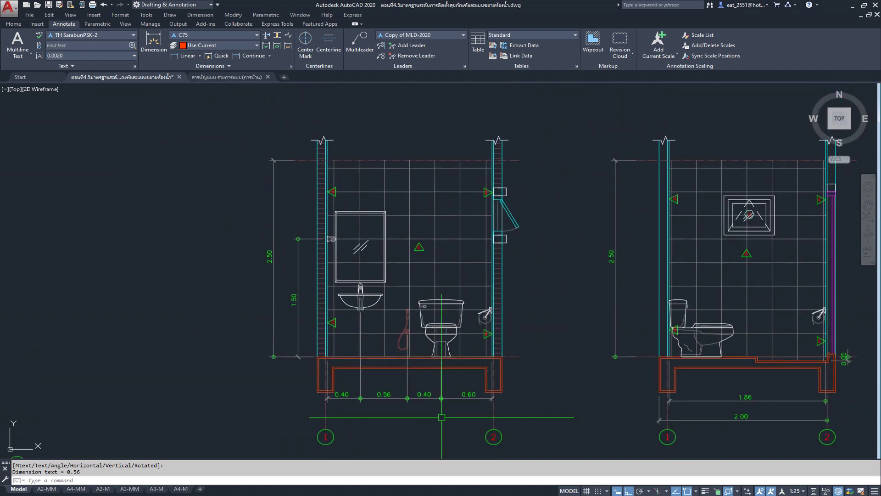
pyautogui.moveTo(403, 368); pyautogui.dragTo(393, 357, button='middle')
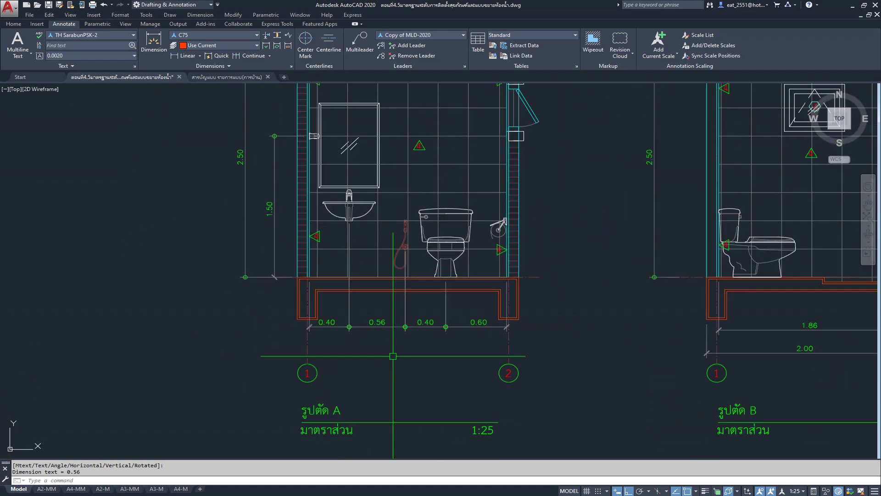
pyautogui.scroll(-1, 356, 305)
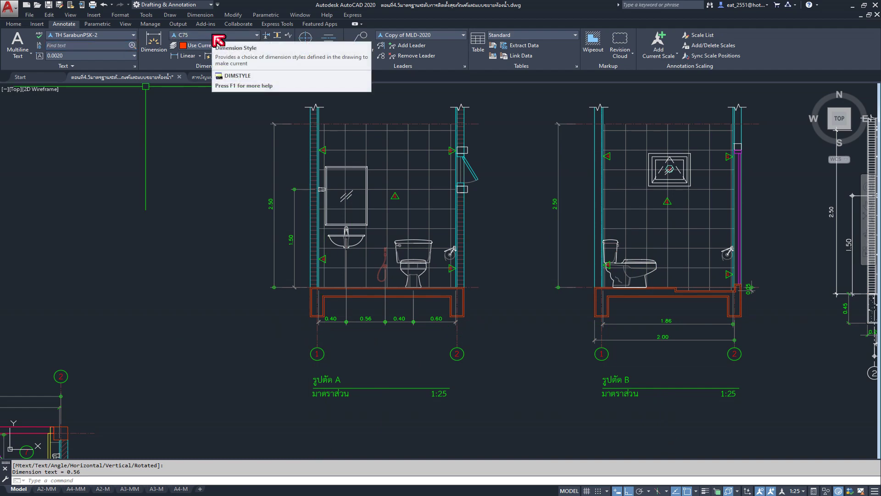
# Add a 2.00 overall dimension between gridlines 2 and 1 below the chain
pyautogui.click(184, 55)
pyautogui.scroll(3, 349, 354)
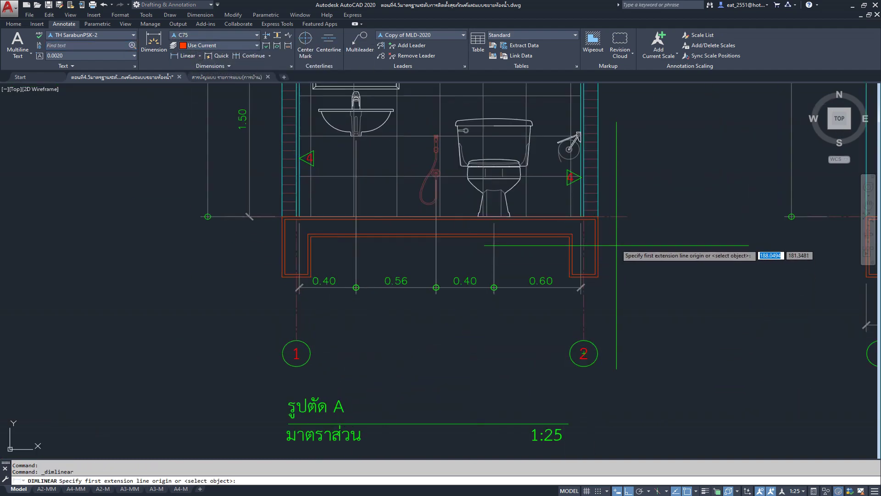
pyautogui.scroll(3, 584, 256)
pyautogui.click(582, 287)
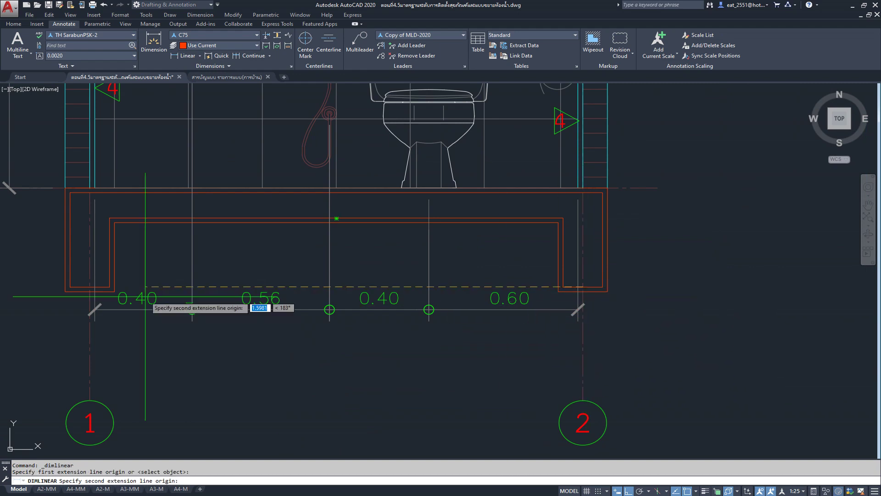
pyautogui.click(90, 290)
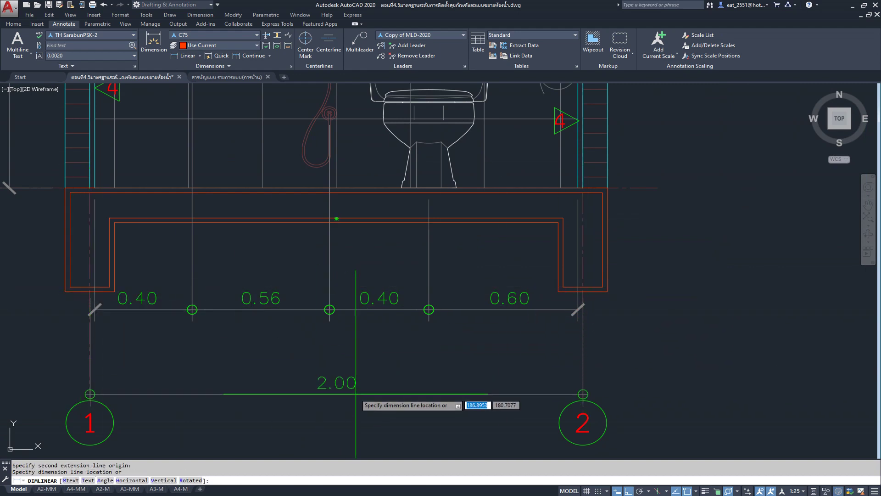
pyautogui.click(353, 384)
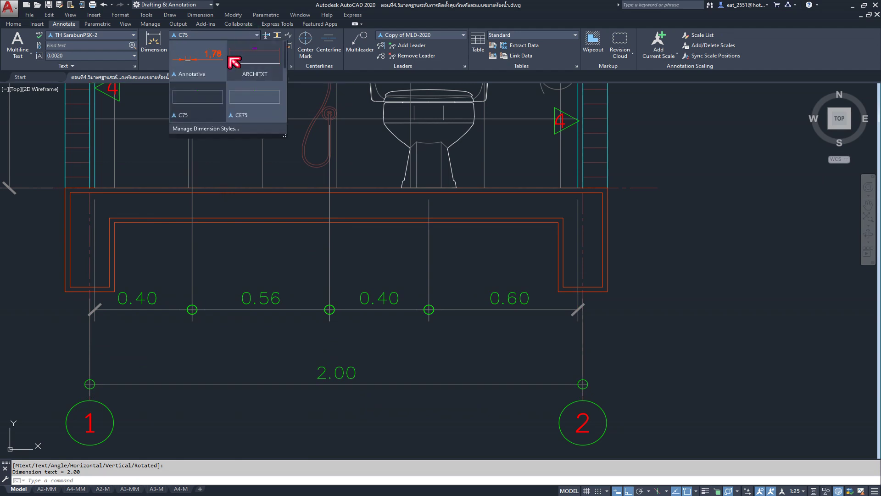
# Keeping style C75, add a 1.96 dimension from the wall corner, placed above the 2.00 one
pyautogui.click(220, 110)
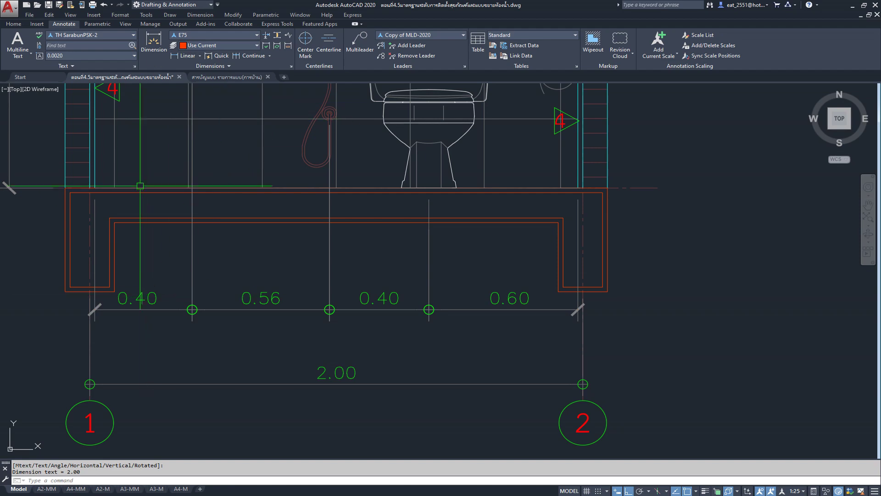
pyautogui.click(185, 56)
pyautogui.scroll(3, 73, 318)
pyautogui.scroll(1, 73, 318)
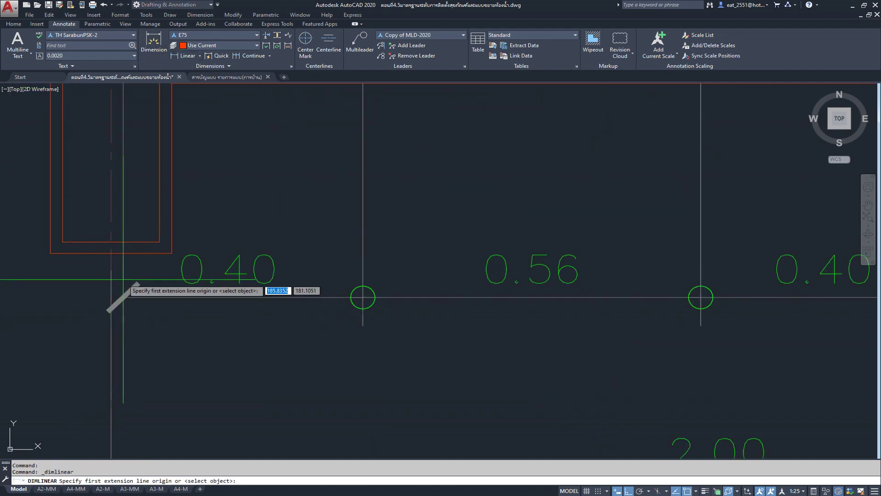
pyautogui.scroll(-5, 184, 293)
pyautogui.scroll(5, 163, 215)
pyautogui.click(160, 200)
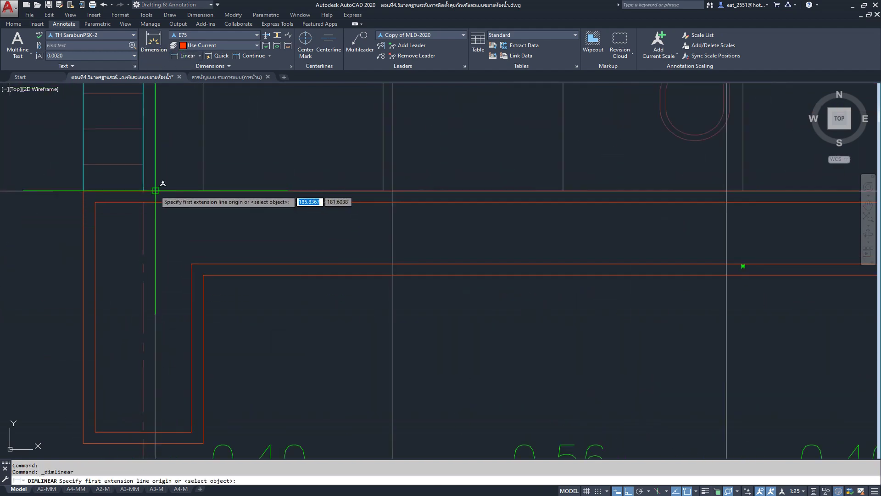
pyautogui.scroll(-5, 161, 200)
pyautogui.scroll(-1, 484, 190)
pyautogui.scroll(5, 484, 190)
pyautogui.click(478, 190)
pyautogui.scroll(-2, 478, 190)
pyautogui.scroll(-2, 399, 302)
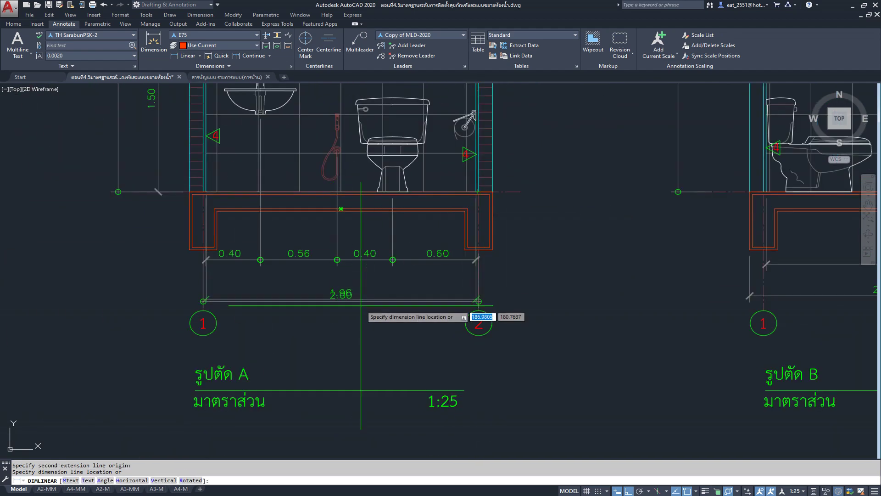
pyautogui.scroll(3, 371, 339)
pyautogui.scroll(2, 369, 262)
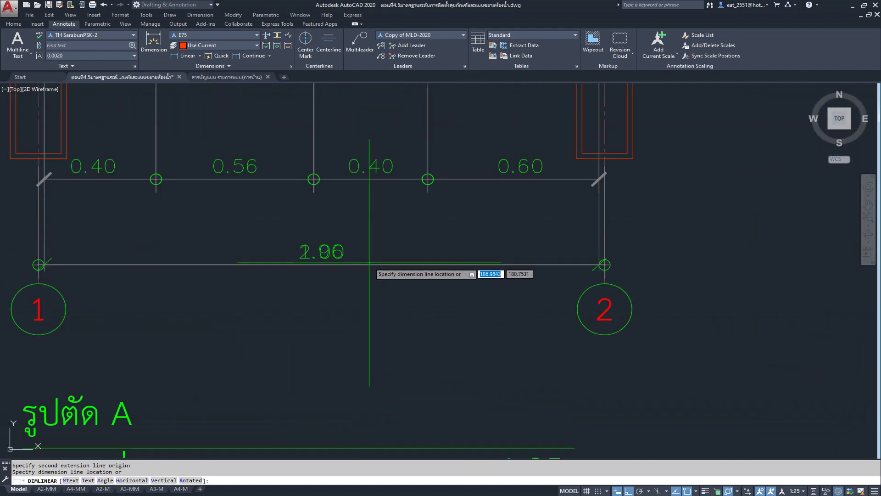
pyautogui.click(371, 234)
# Zoom and pan to bring sections A and B fully into view
pyautogui.scroll(-3, 437, 314)
pyautogui.scroll(-3, 438, 314)
pyautogui.scroll(1, 441, 276)
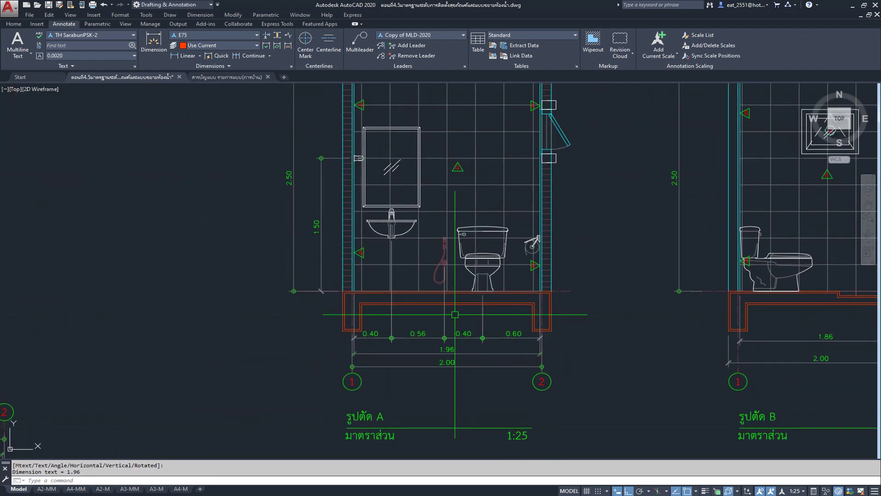
pyautogui.scroll(1, 443, 257)
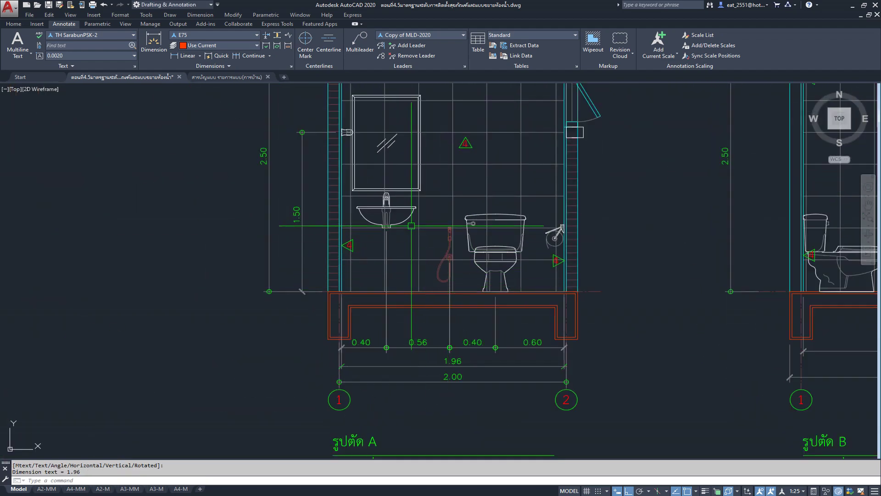
pyautogui.scroll(-1, 415, 228)
pyautogui.moveTo(679, 156)
pyautogui.mouseDown(button='middle')
pyautogui.moveTo(443, 264)
pyautogui.moveTo(455, 196)
pyautogui.mouseUp(button='middle')
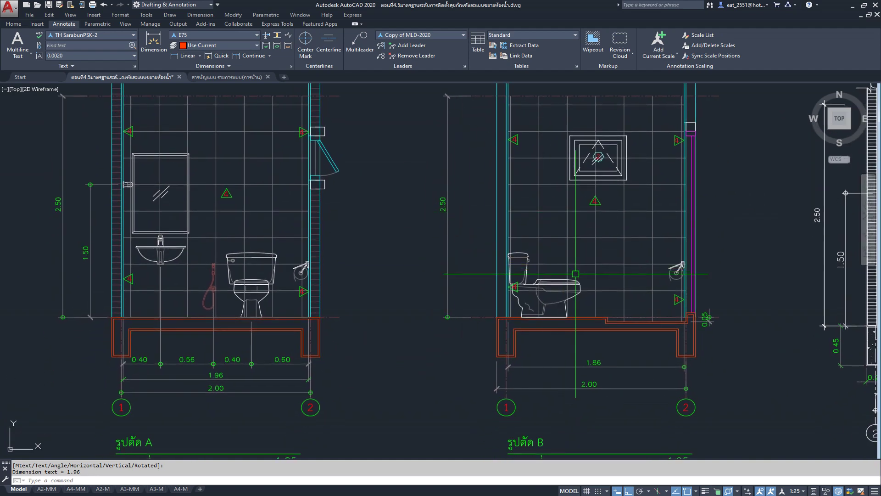
pyautogui.scroll(-2, 575, 274)
pyautogui.scroll(2, 576, 274)
pyautogui.scroll(-2, 575, 274)
pyautogui.scroll(1, 576, 274)
pyautogui.scroll(3, 197, 329)
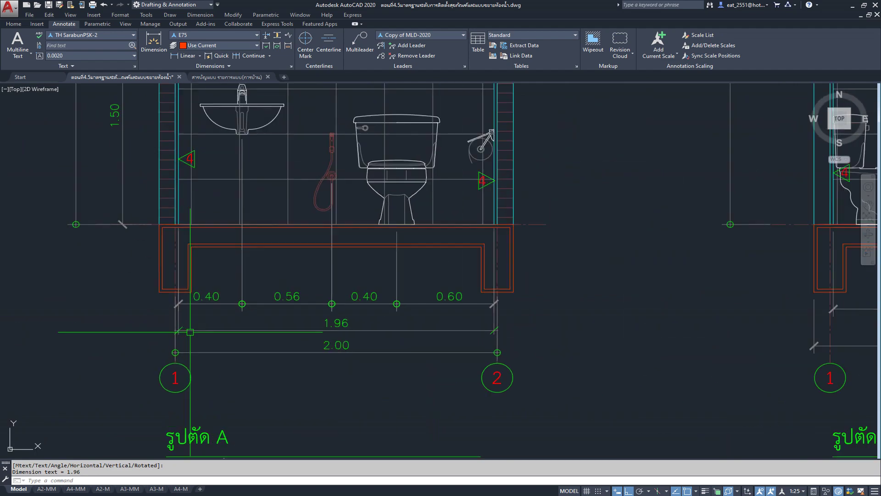
pyautogui.scroll(-2, 182, 299)
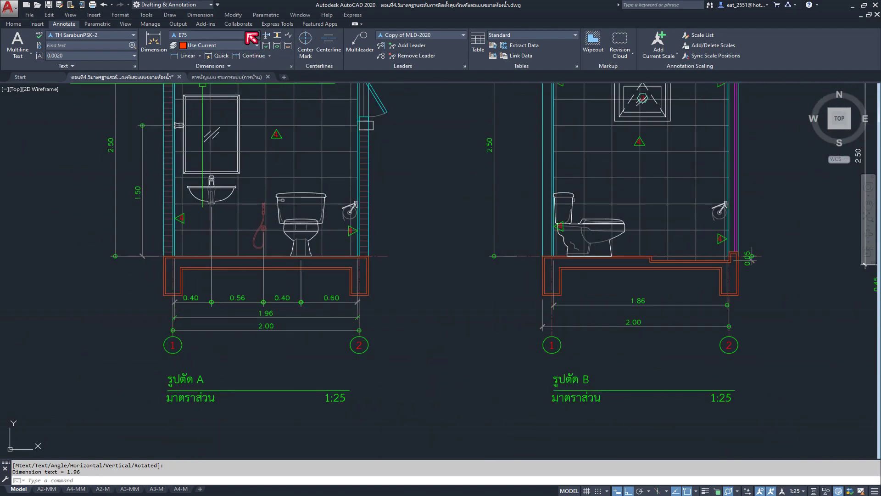
# Freeze the gl layer to hide grid bubble 1
pyautogui.click(15, 25)
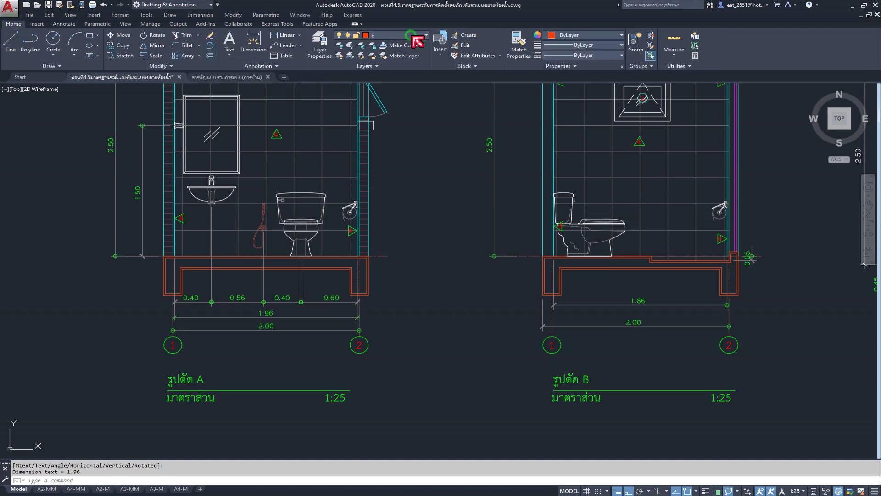
pyautogui.click(412, 37)
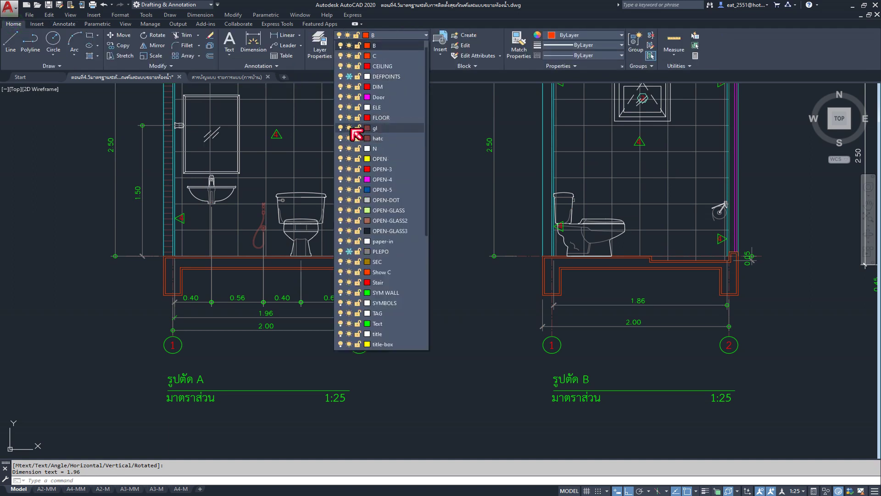
pyautogui.click(351, 129)
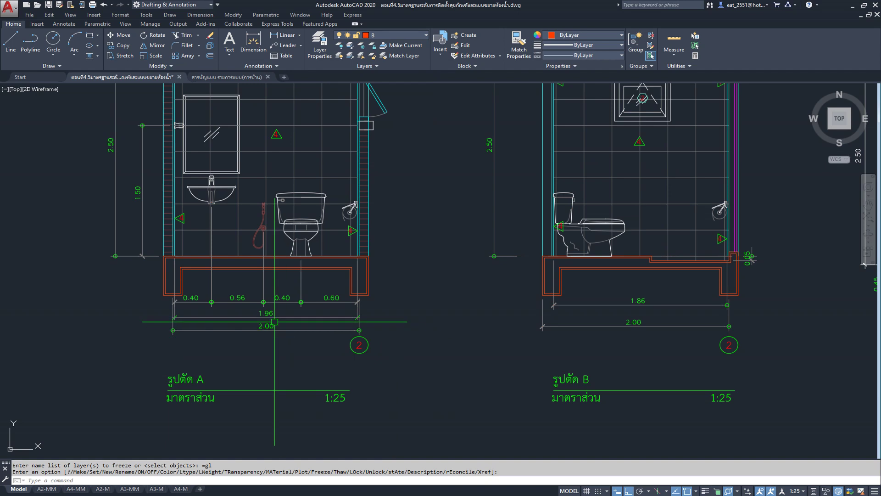
# Select all dimensions of sections A and B with crossing windows
pyautogui.click(237, 301)
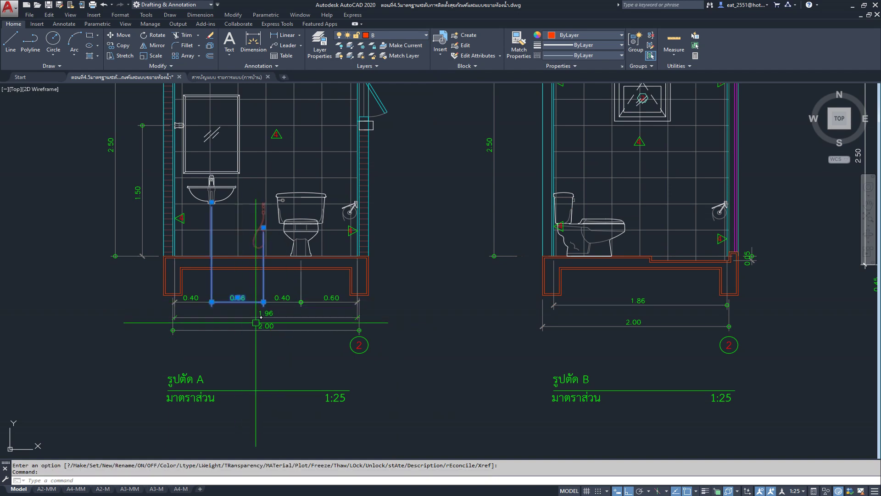
pyautogui.scroll(2, 211, 329)
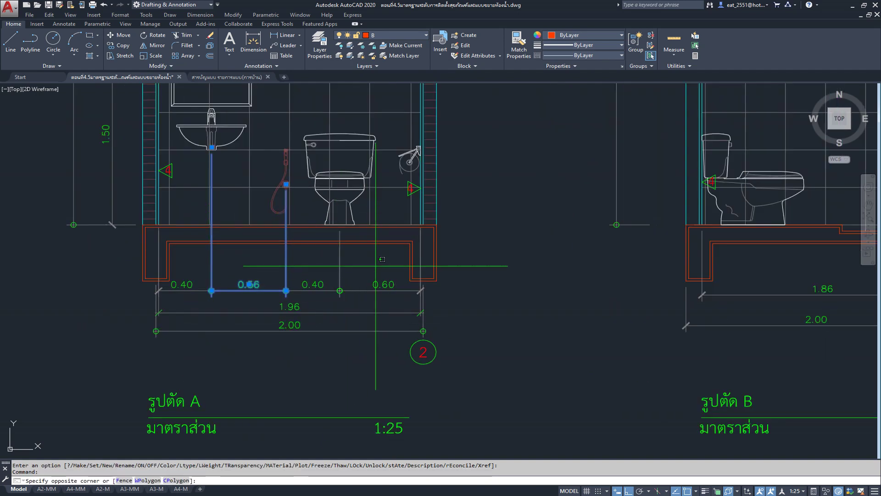
pyautogui.click(174, 358)
pyautogui.scroll(-2, 321, 312)
pyautogui.click(728, 275)
pyautogui.click(659, 319)
pyautogui.click(543, 187)
pyautogui.click(492, 246)
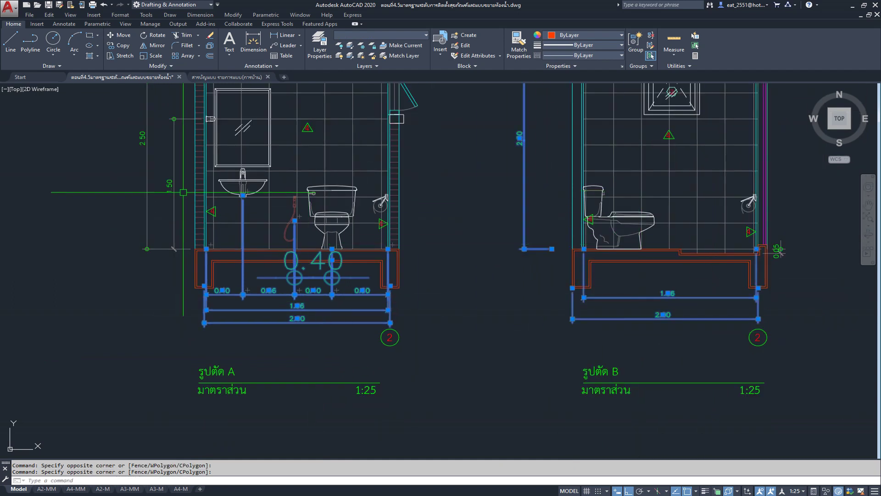
pyautogui.click(216, 155)
pyautogui.click(124, 223)
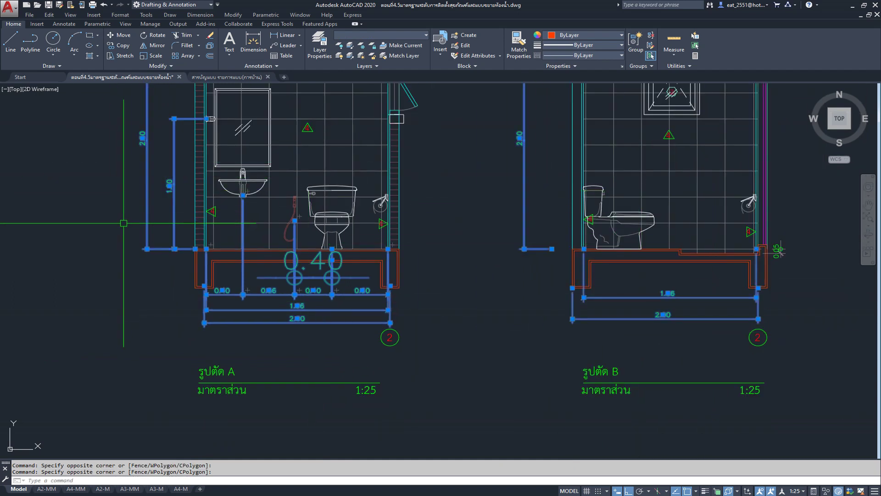
# Move the selected dimensions onto the DIM layer and clear the selection
pyautogui.click(399, 35)
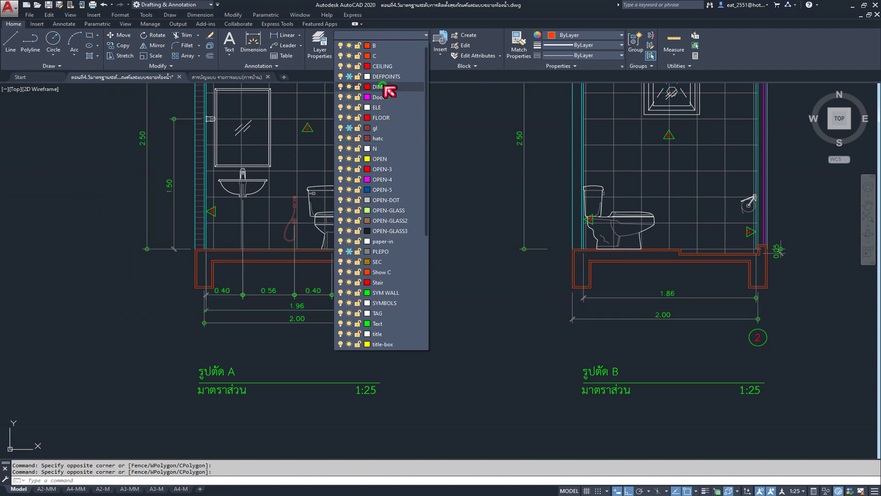
pyautogui.click(381, 87)
pyautogui.press('Escape')
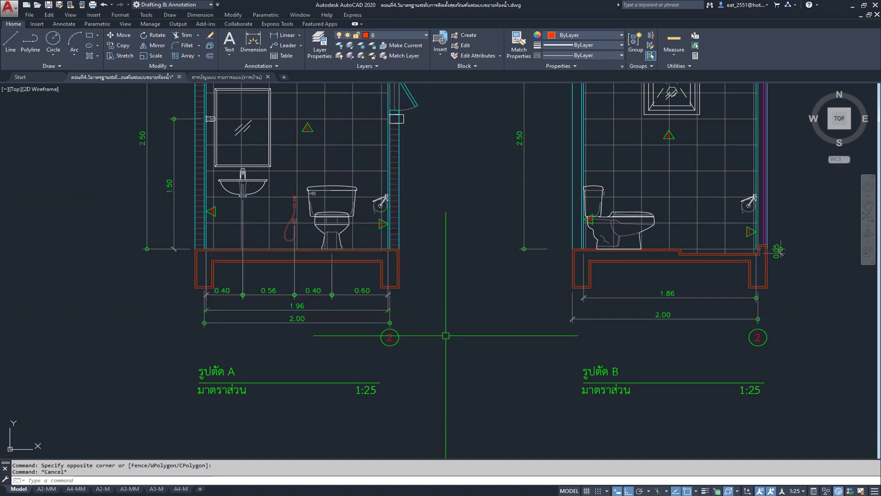
# Freeze the DIM layer so all dimensions disappear
pyautogui.click(413, 38)
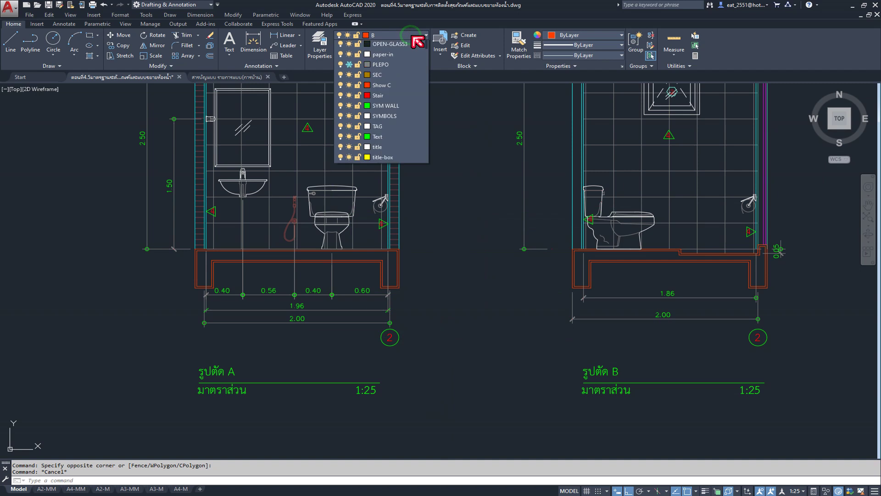
pyautogui.click(349, 86)
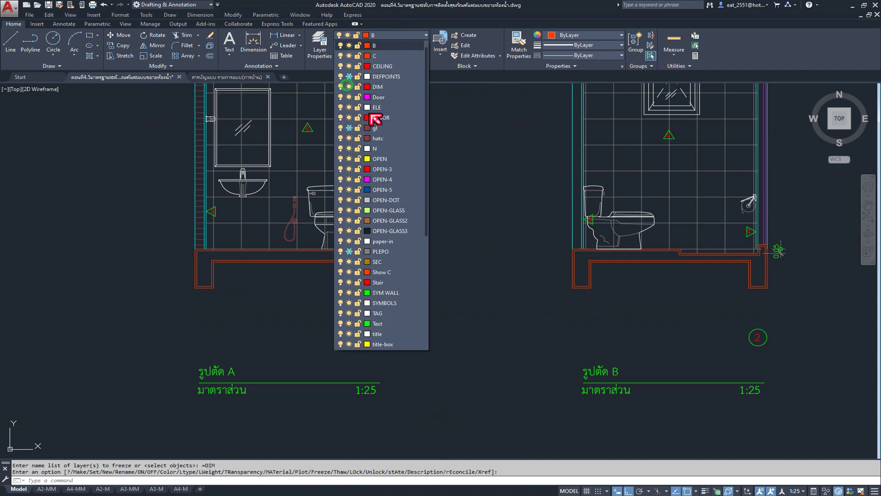
pyautogui.click(422, 37)
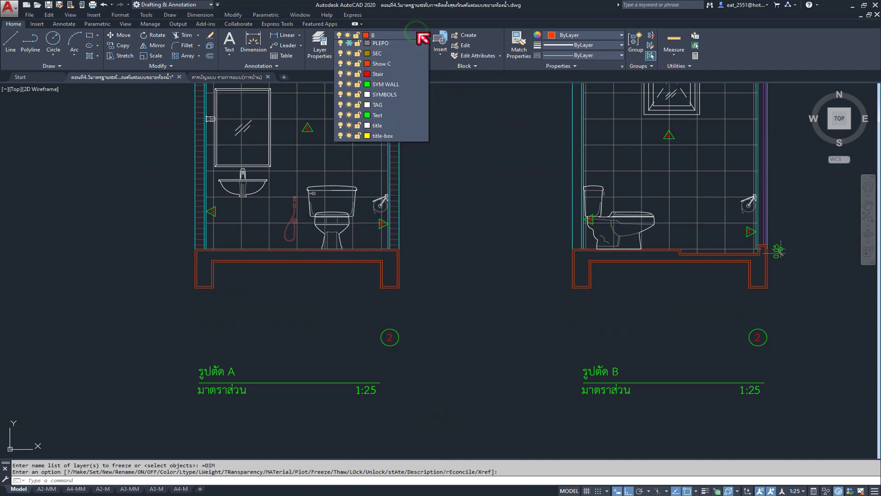
# Make hatc the current layer with ByBlock as the current colour
pyautogui.click(386, 139)
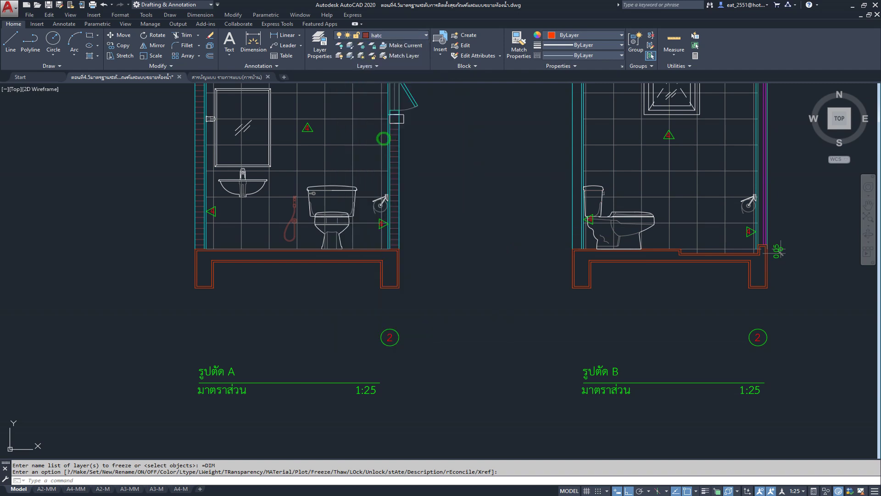
pyautogui.click(600, 38)
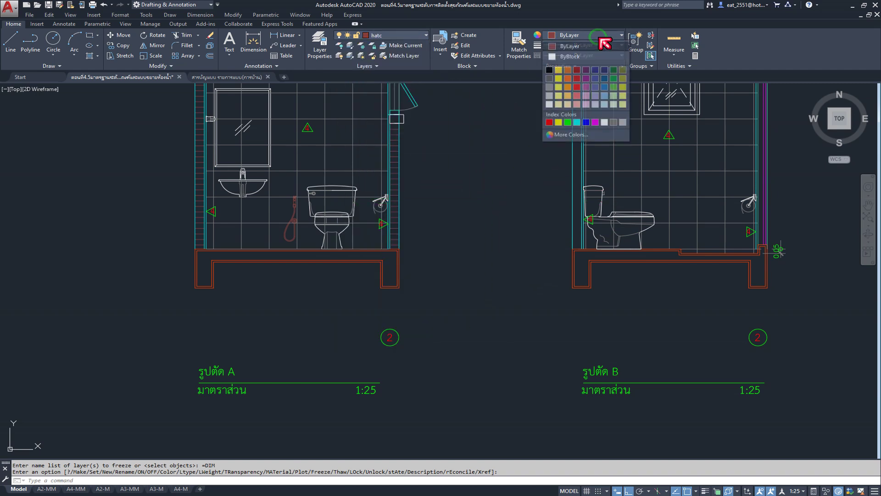
pyautogui.click(605, 61)
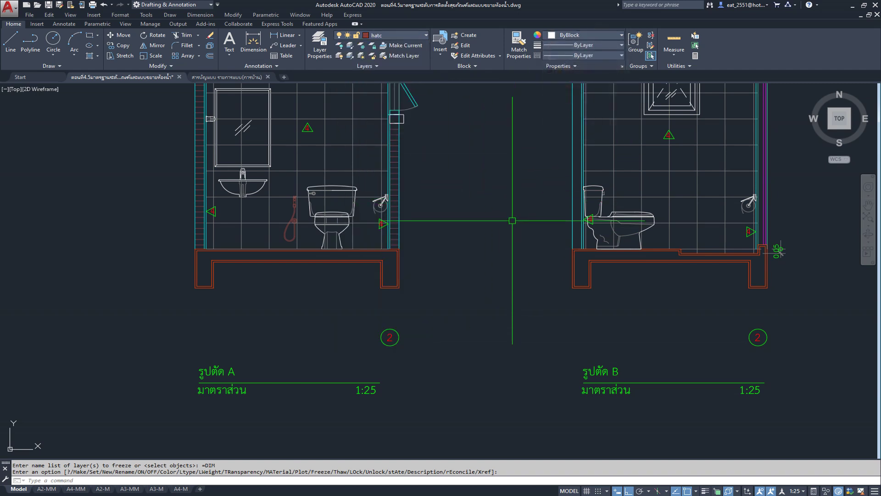
# Pan and zoom to frame sections A and B, then start a hatch
pyautogui.scroll(-5, 307, 154)
pyautogui.scroll(5, 590, 187)
pyautogui.scroll(2, 429, 191)
pyautogui.scroll(-2, 418, 222)
pyautogui.moveTo(341, 266); pyautogui.dragTo(603, 263, button='middle')
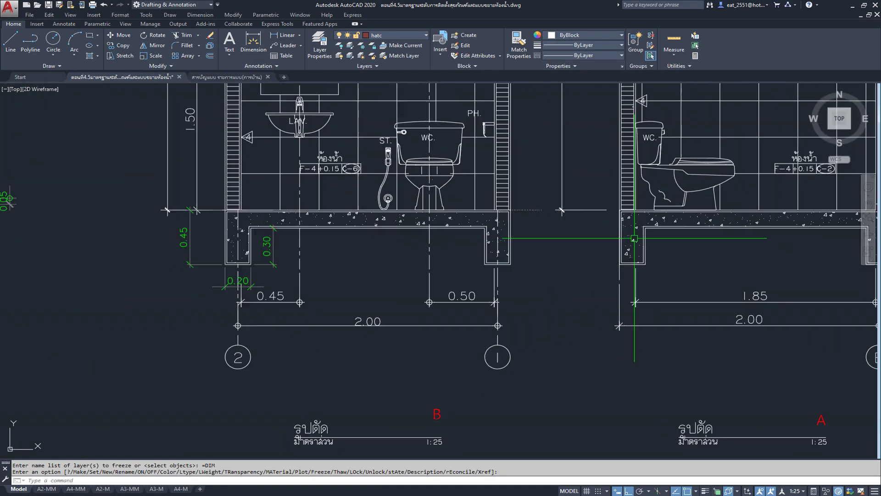
pyautogui.scroll(3, 409, 260)
pyautogui.scroll(-3, 409, 260)
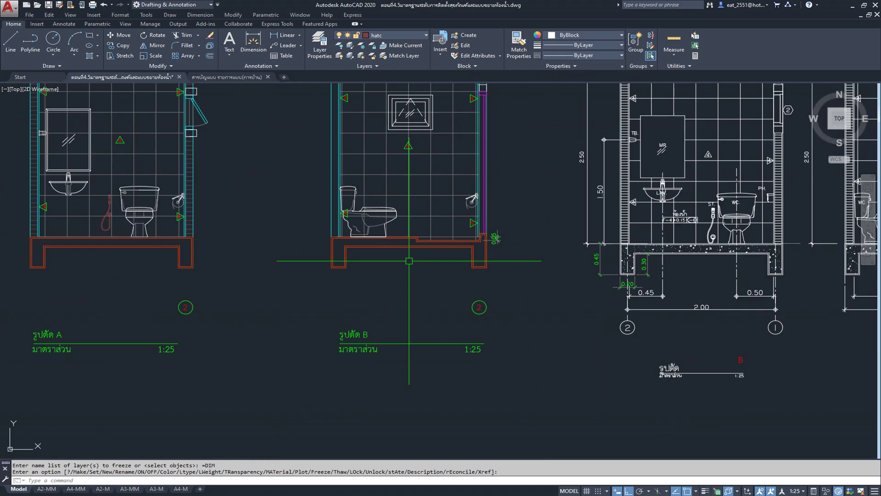
pyautogui.scroll(2, 212, 253)
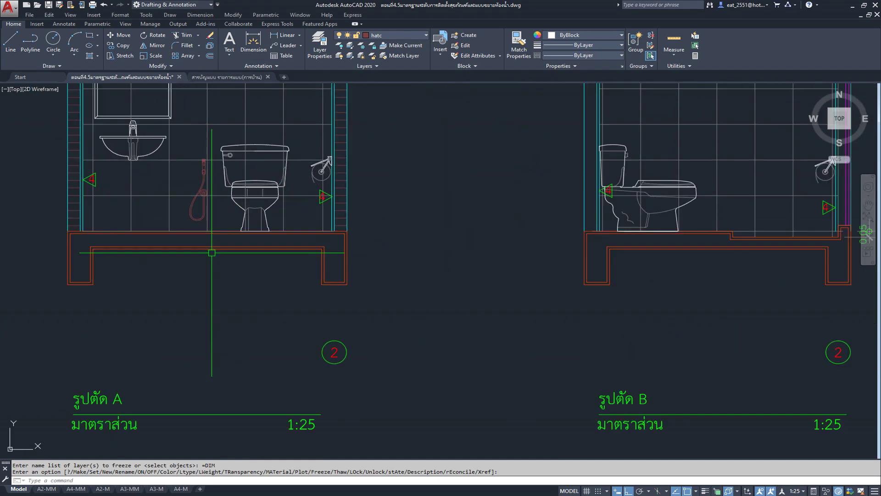
pyautogui.moveTo(185, 276); pyautogui.dragTo(128, 316, button='middle')
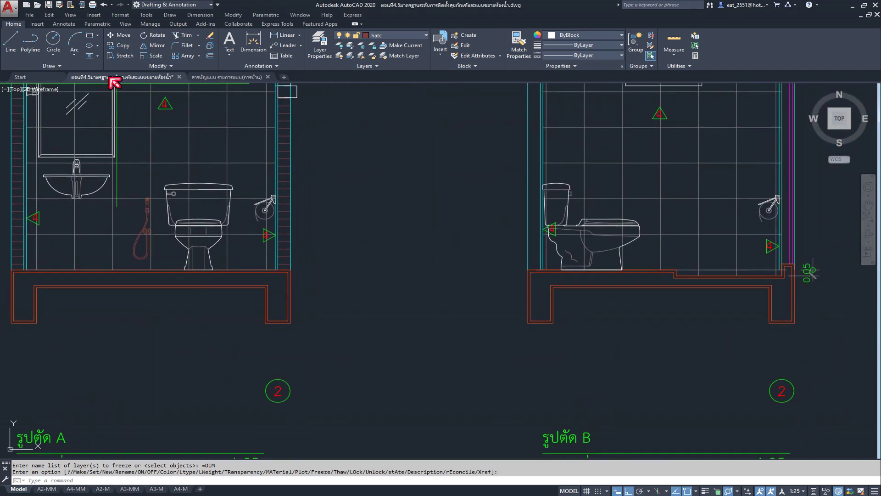
pyautogui.click(89, 56)
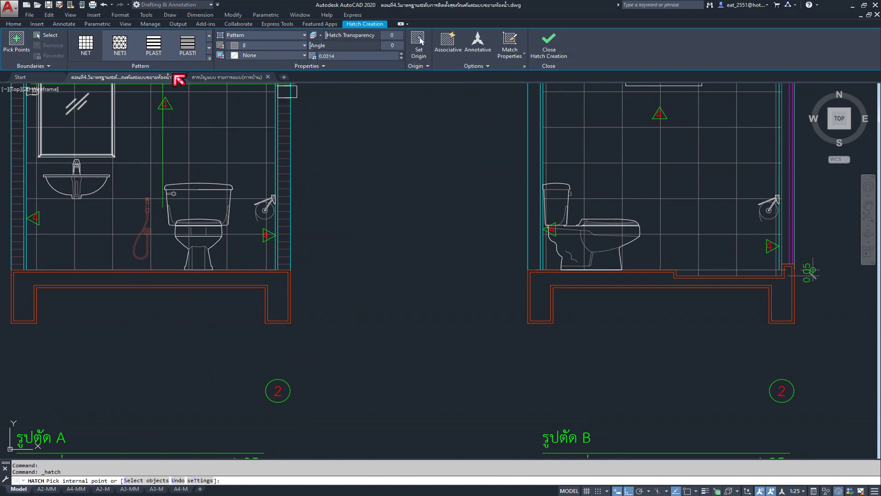
# Pick the AR-CONC concrete pattern from the hatch pattern gallery
pyautogui.click(210, 59)
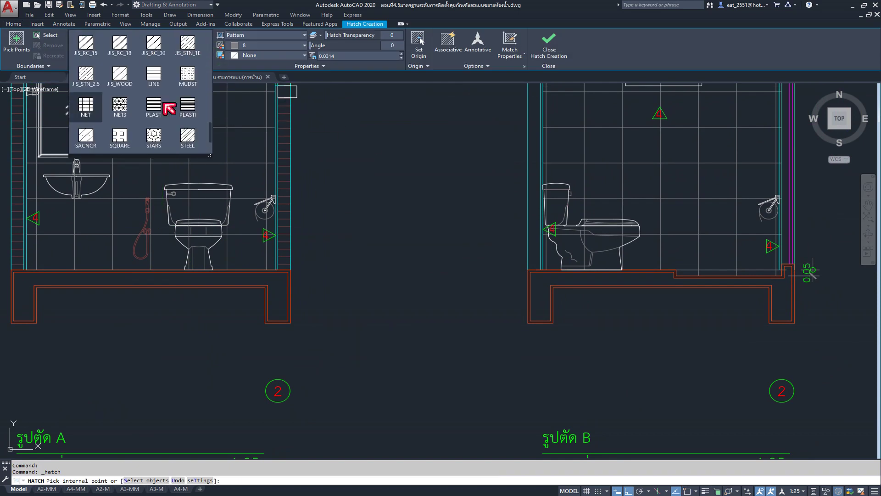
pyautogui.scroll(-1, 169, 108)
pyautogui.scroll(-1, 168, 109)
pyautogui.scroll(-1, 168, 108)
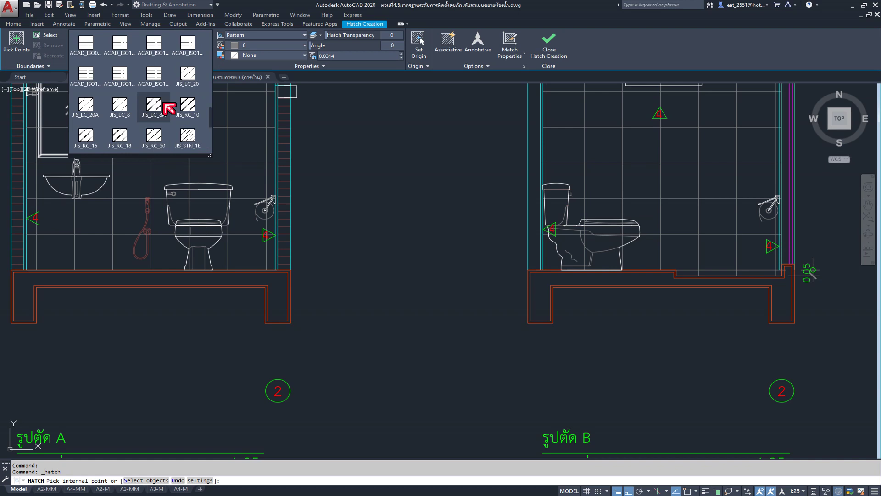
pyautogui.scroll(2, 169, 108)
pyautogui.scroll(2, 169, 108)
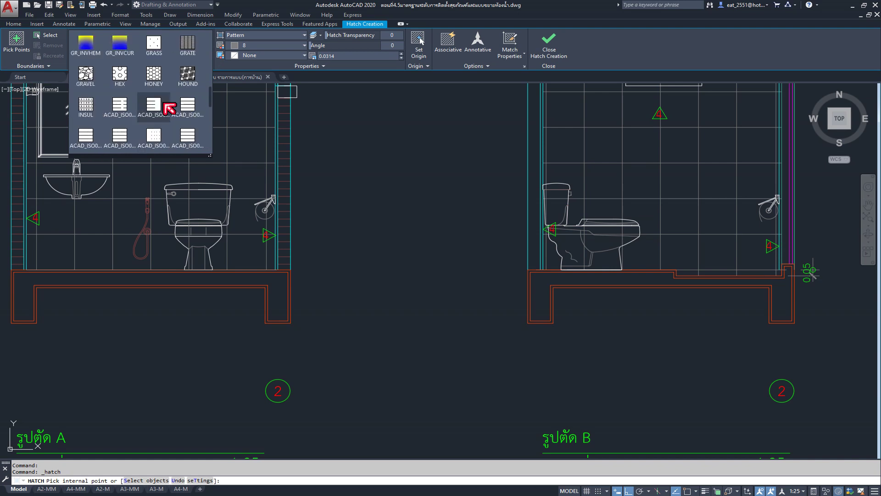
pyautogui.scroll(3, 170, 109)
pyautogui.scroll(1, 170, 108)
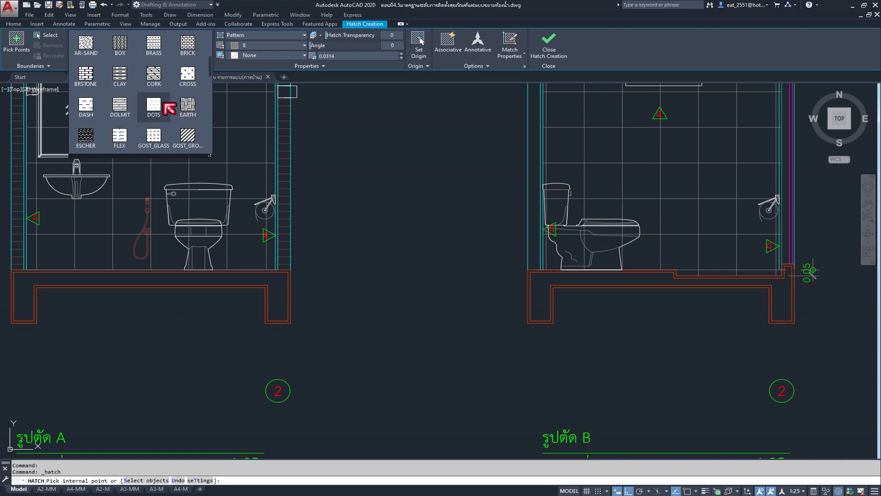
pyautogui.scroll(1, 169, 109)
pyautogui.scroll(-2, 169, 108)
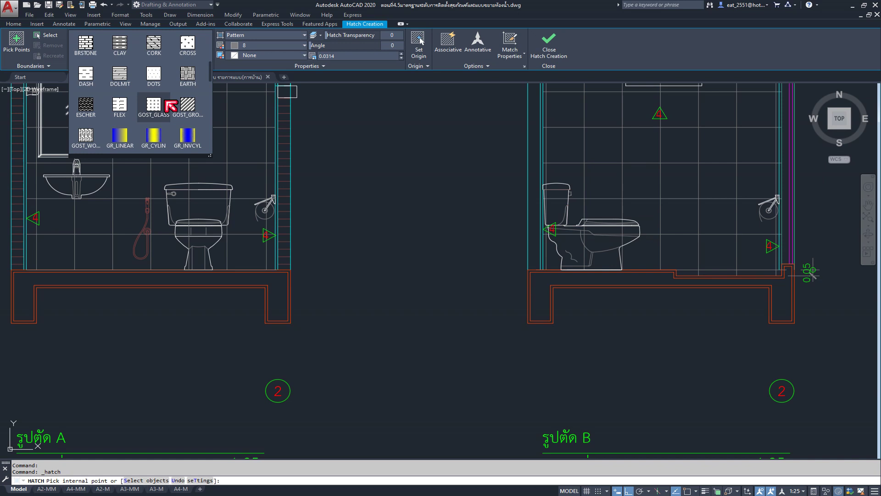
pyautogui.scroll(2, 170, 106)
pyautogui.scroll(2, 170, 107)
pyautogui.scroll(2, 170, 106)
pyautogui.scroll(1, 171, 107)
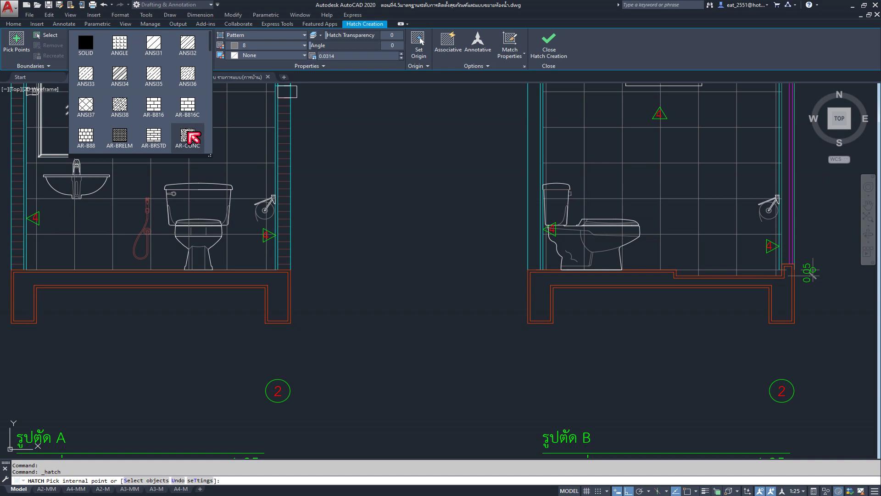
pyautogui.click(188, 133)
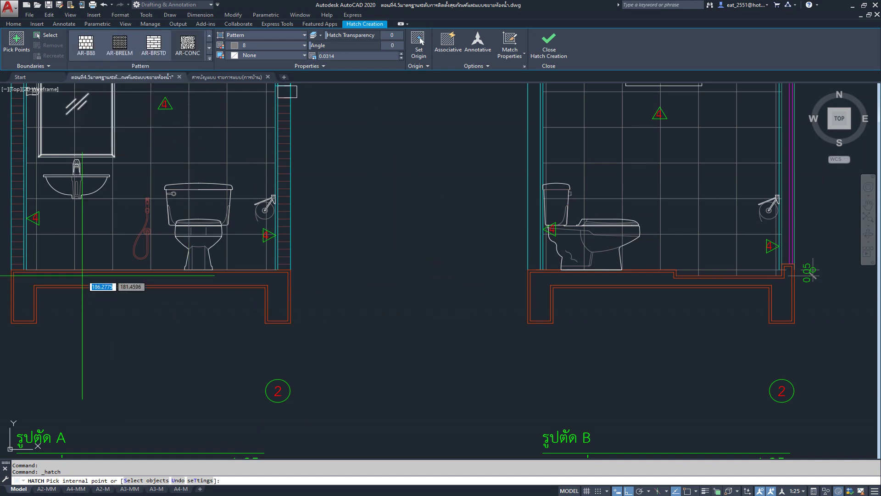
pyautogui.moveTo(82, 275); pyautogui.dragTo(294, 276, button='middle')
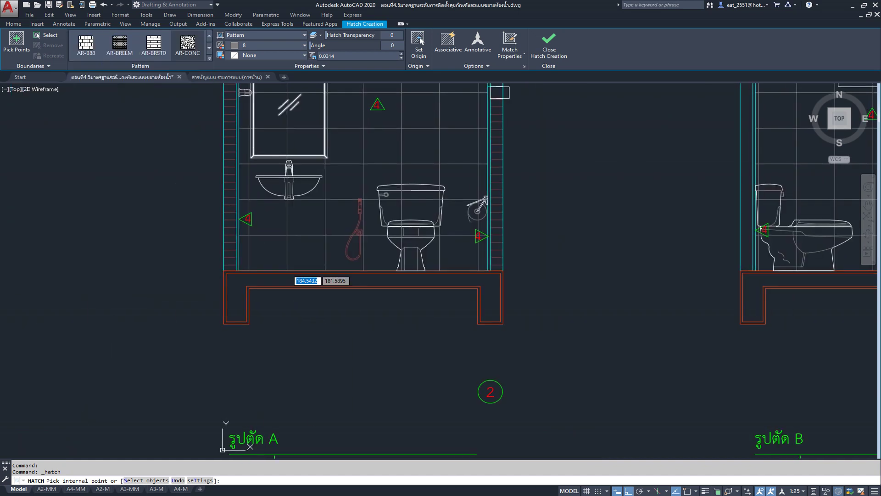
# Restart the hatch and set its scale to 0.0010
pyautogui.click(364, 278)
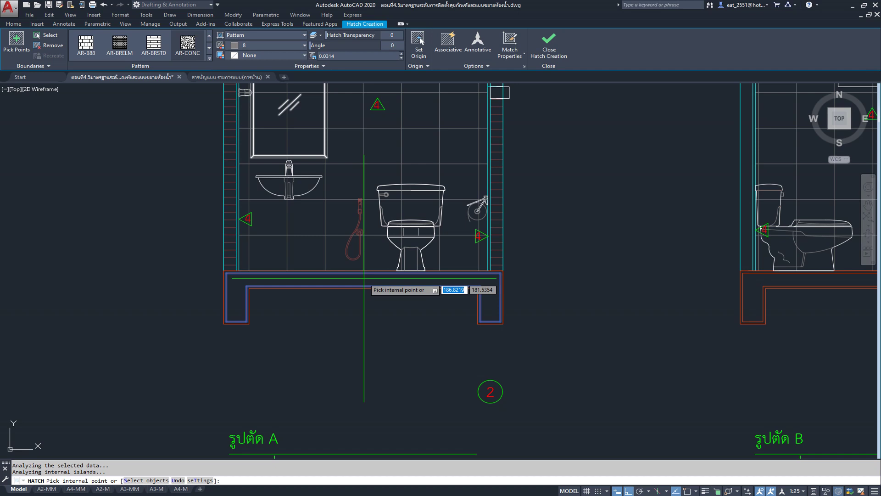
pyautogui.press('Escape')
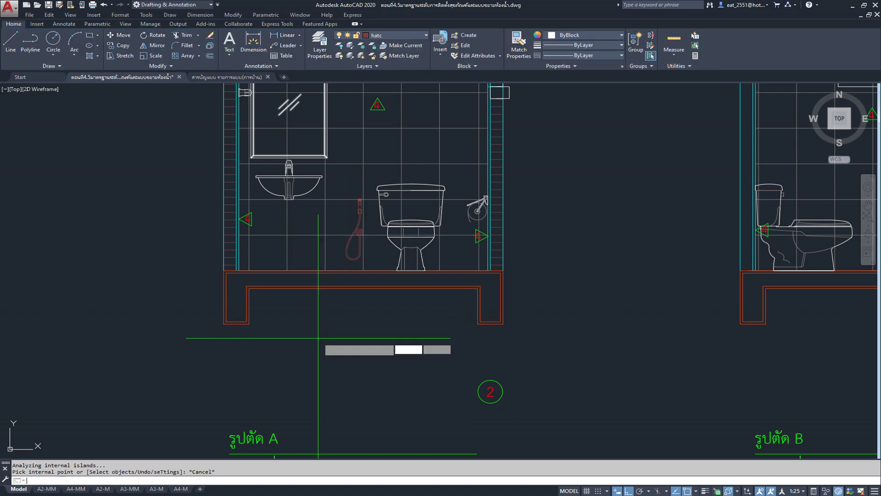
pyautogui.press('Return')
pyautogui.click(345, 56)
pyautogui.press('BackSpace')
pyautogui.write('.001')
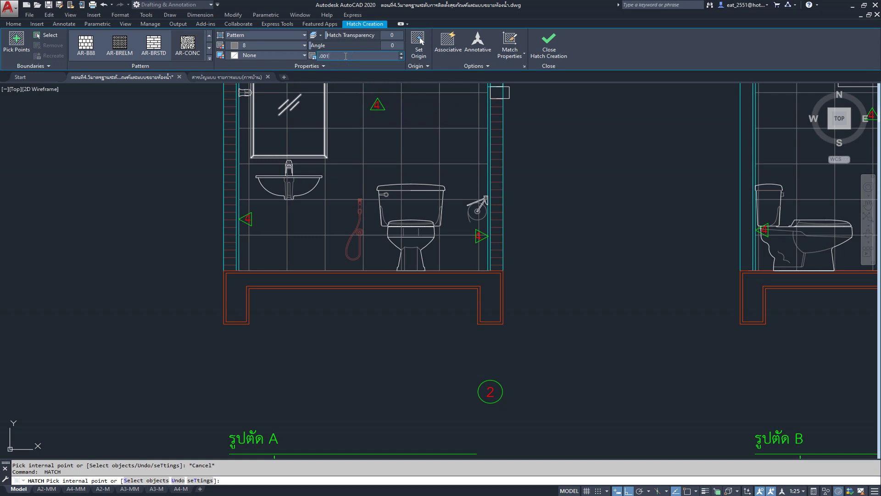
pyautogui.press('Return')
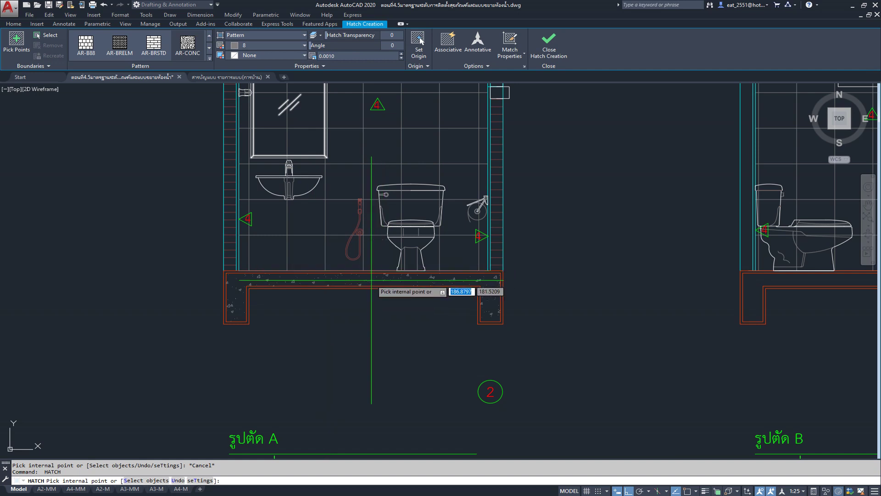
# Hatch the section A and B floor slabs, then select both new hatches
pyautogui.click(371, 280)
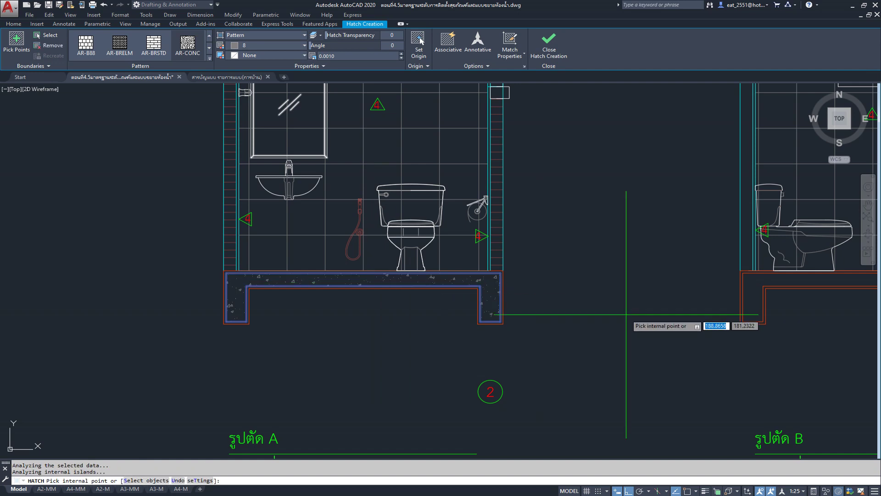
pyautogui.moveTo(629, 317); pyautogui.dragTo(342, 317, button='middle')
pyautogui.press('Return')
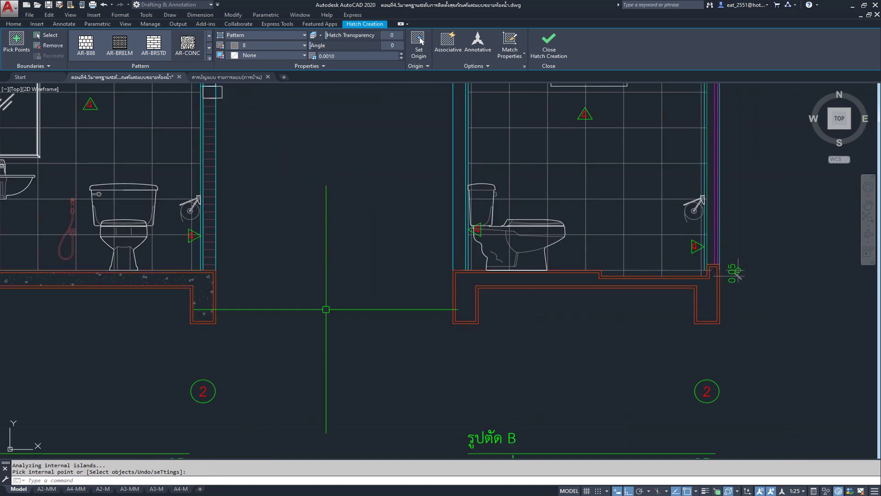
pyautogui.press('Return')
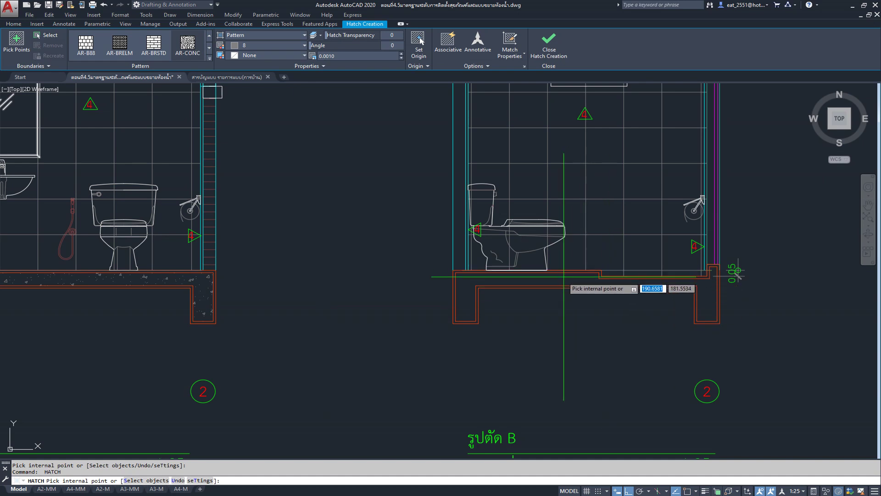
pyautogui.click(562, 277)
pyautogui.press('Return')
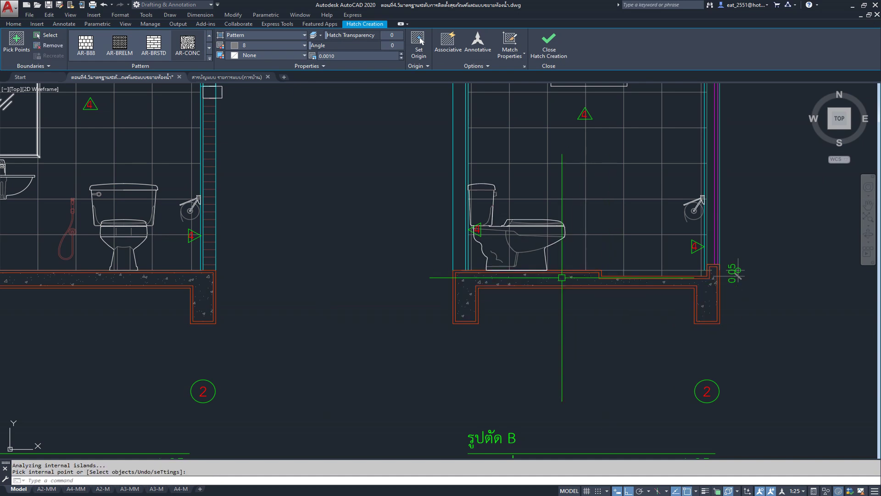
pyautogui.click(527, 277)
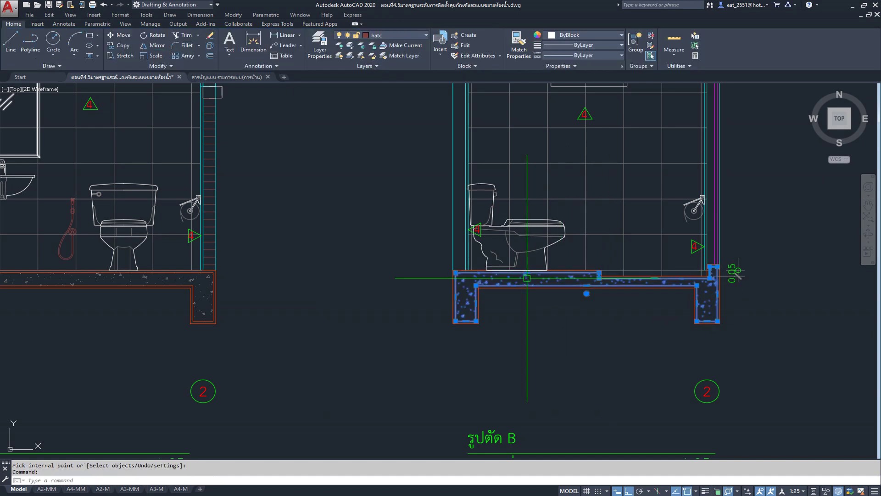
pyautogui.click(145, 277)
# Set both slab hatches' colour to ByBlock and reframe both bathroom sections
pyautogui.click(21, 23)
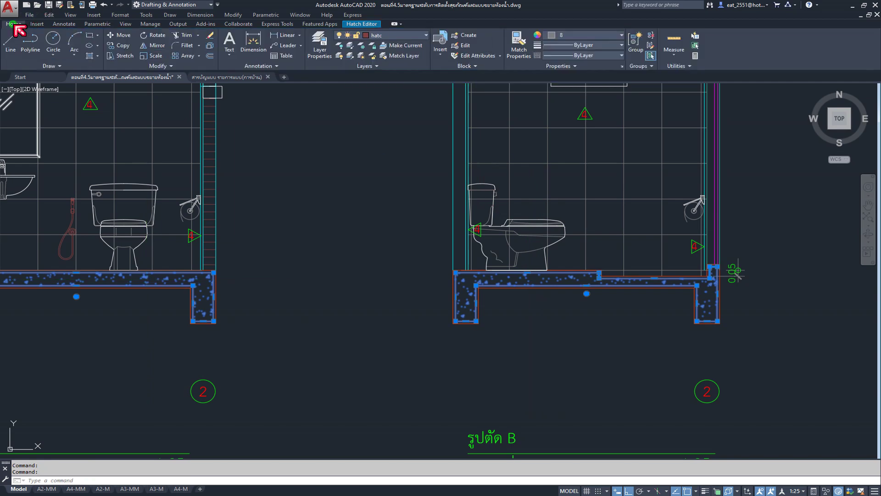
pyautogui.click(584, 35)
pyautogui.click(570, 56)
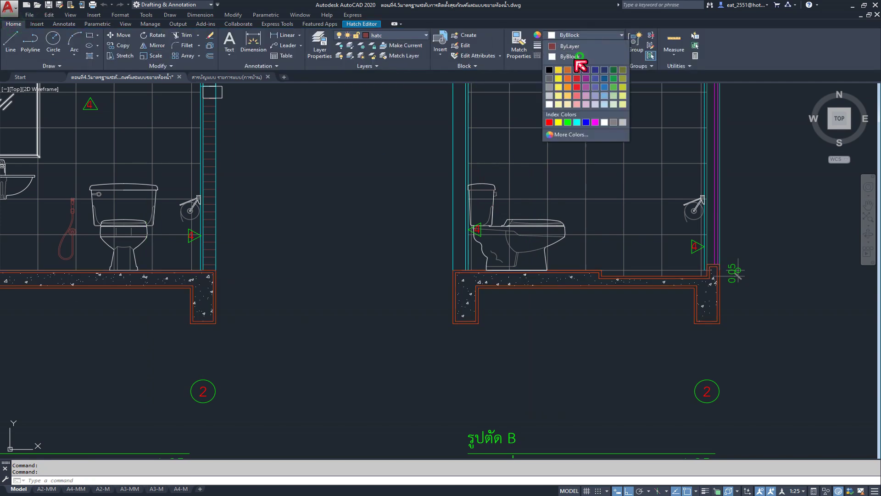
pyautogui.press('Escape')
pyautogui.scroll(-2, 426, 261)
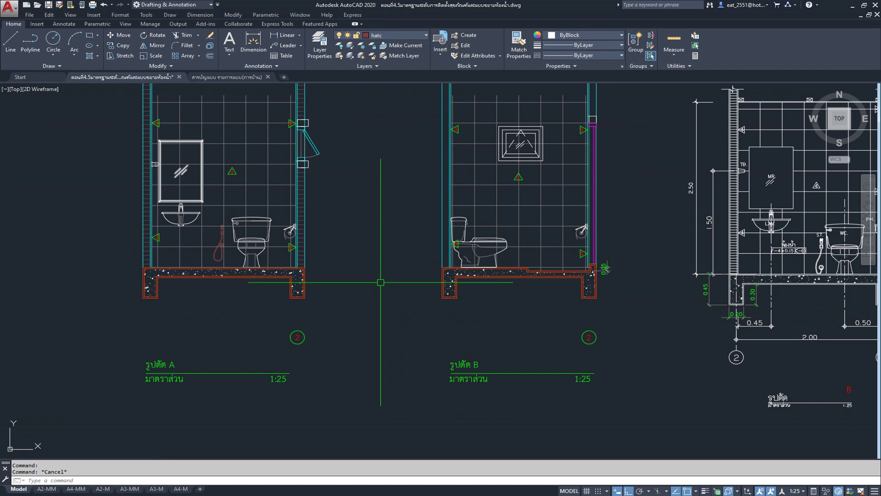
pyautogui.moveTo(385, 239); pyautogui.dragTo(397, 293, button='middle')
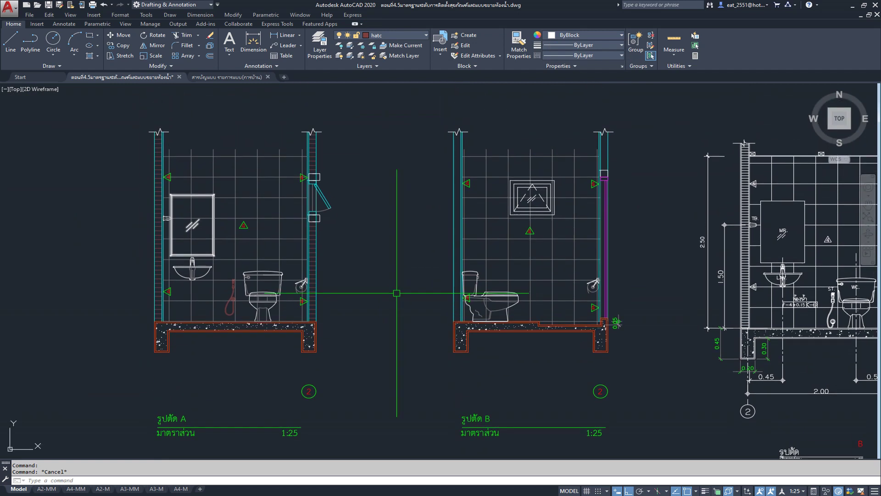
pyautogui.moveTo(397, 293); pyautogui.dragTo(386, 284, button='middle')
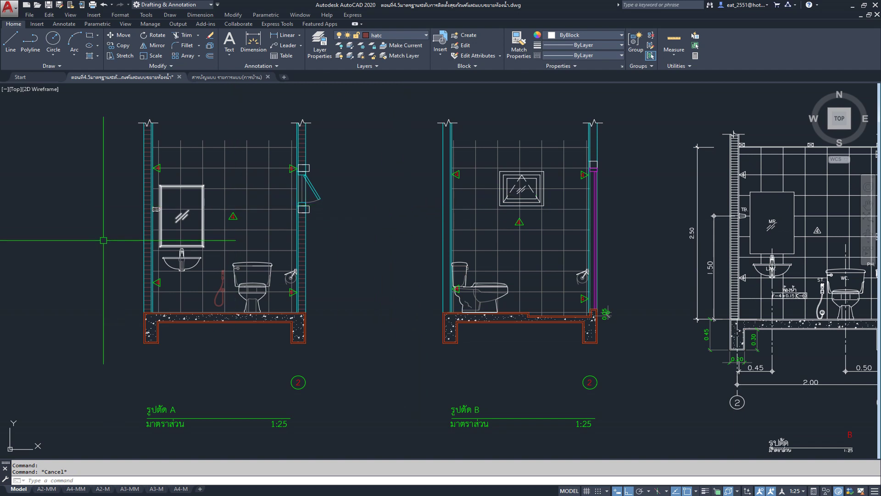
pyautogui.click(410, 36)
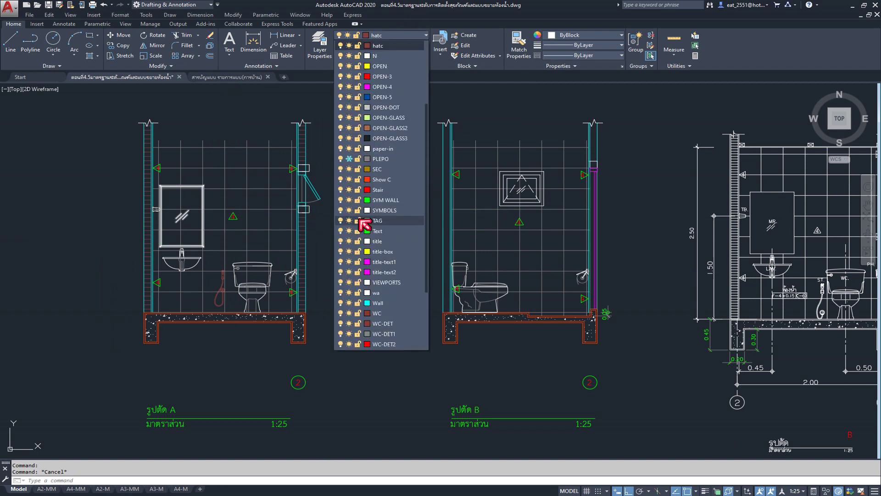
# Thaw the gl layer in the layer list
pyautogui.scroll(4, 358, 151)
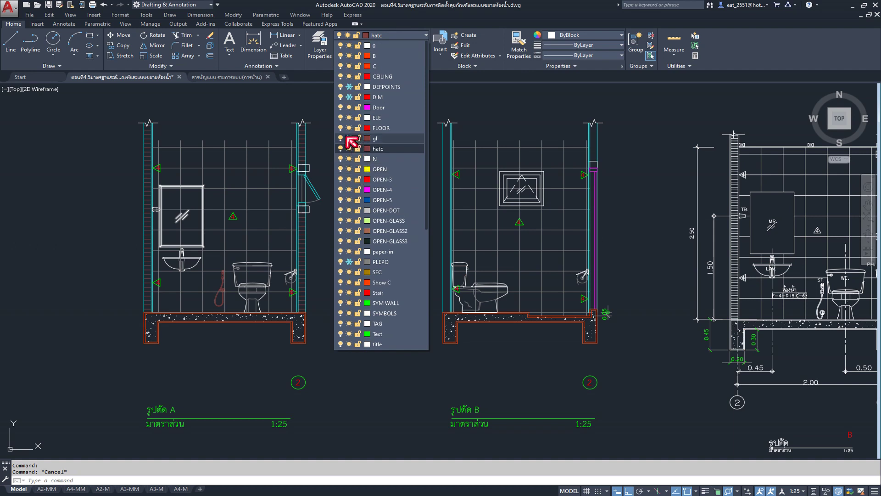
pyautogui.click(349, 138)
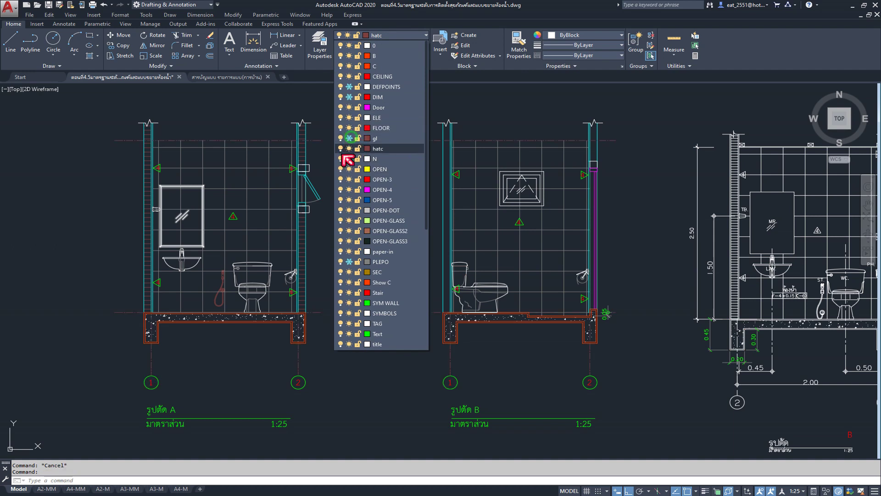
pyautogui.click(390, 377)
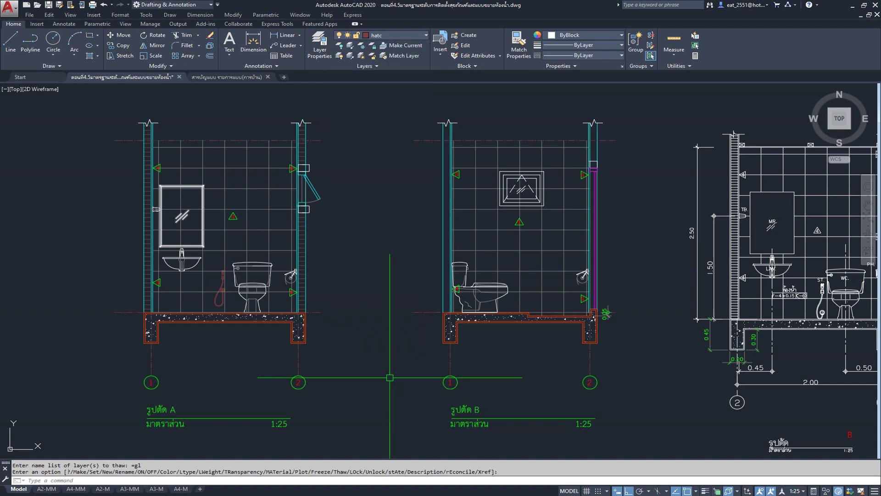
# Pan and zoom around the wall top detail to inspect the restored gridlines
pyautogui.moveTo(475, 184); pyautogui.dragTo(411, 182, button='middle')
pyautogui.scroll(3, 544, 224)
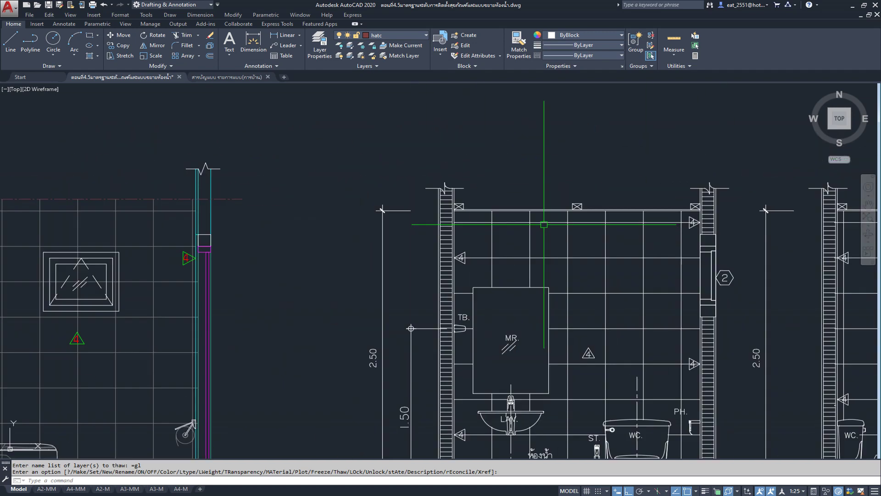
pyautogui.scroll(3, 544, 224)
pyautogui.scroll(2, 394, 196)
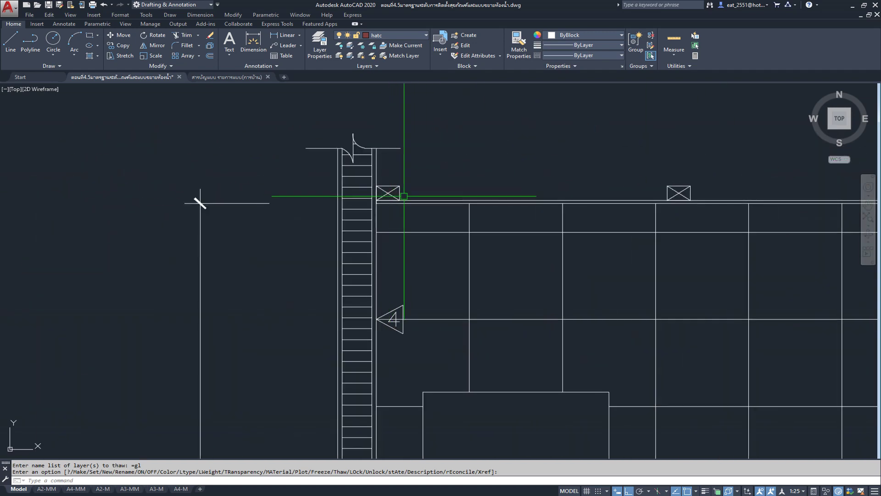
pyautogui.scroll(-3, 397, 194)
pyautogui.scroll(1, 394, 197)
pyautogui.scroll(3, 393, 196)
pyautogui.moveTo(513, 188); pyautogui.dragTo(430, 210, button='middle')
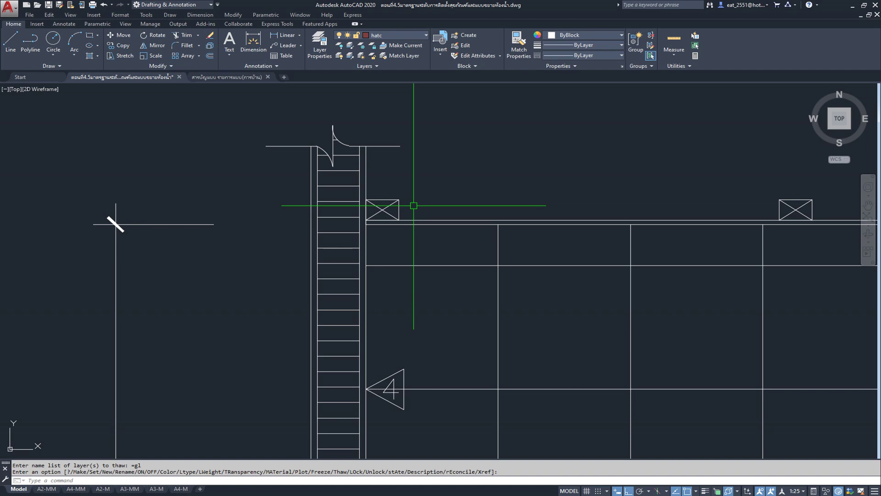
pyautogui.scroll(-3, 583, 184)
pyautogui.scroll(-3, 583, 182)
pyautogui.scroll(2, 571, 183)
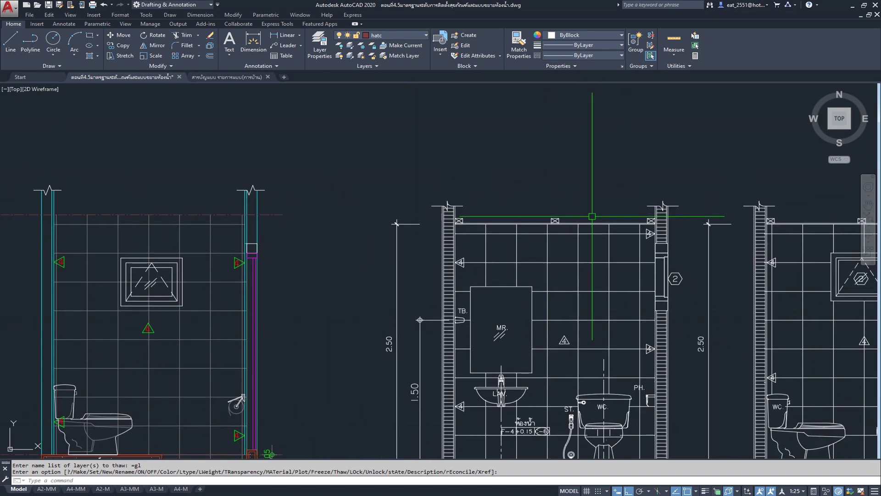
pyautogui.scroll(2, 599, 216)
pyautogui.scroll(-3, 599, 217)
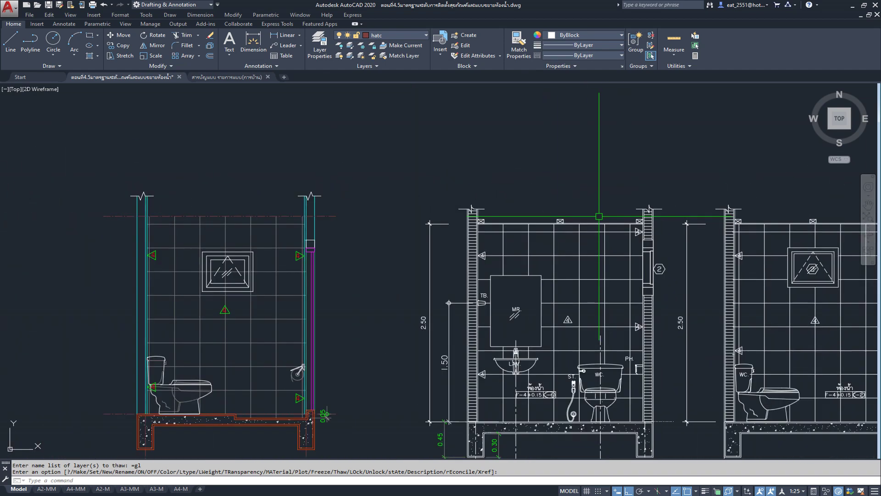
pyautogui.scroll(2, 312, 211)
pyautogui.scroll(2, 310, 210)
pyautogui.scroll(3, 400, 208)
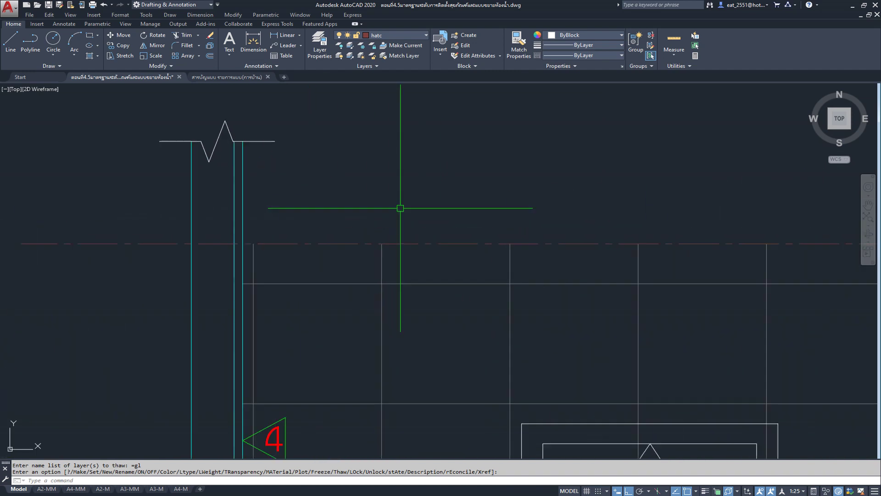
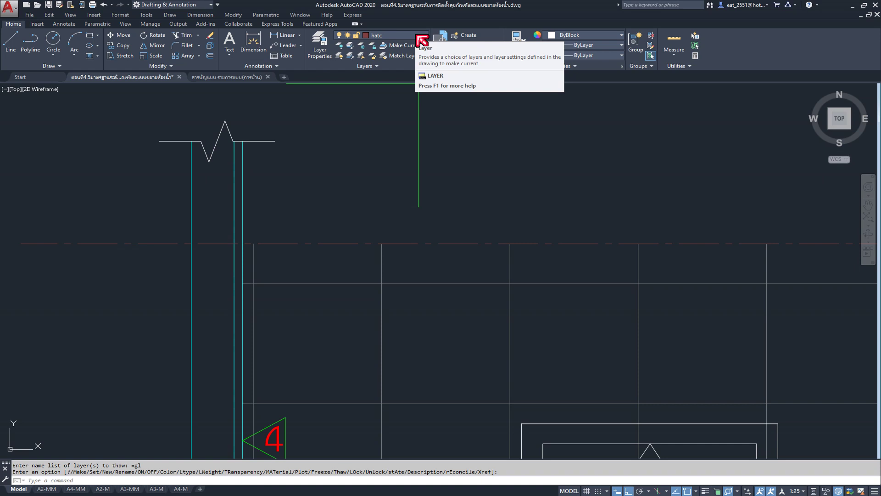
# Create a new layer named ฝ้า in the Layer Properties Manager and set it current
pyautogui.click(419, 40)
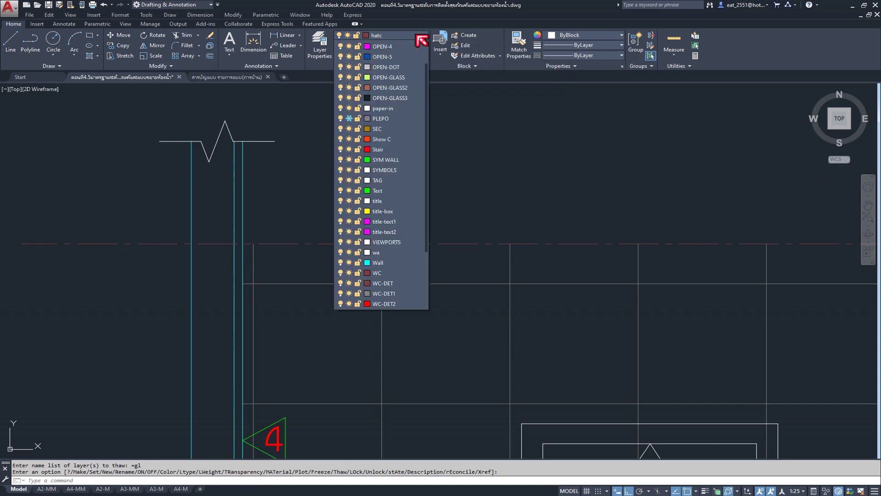
pyautogui.click(469, 158)
pyautogui.click(321, 49)
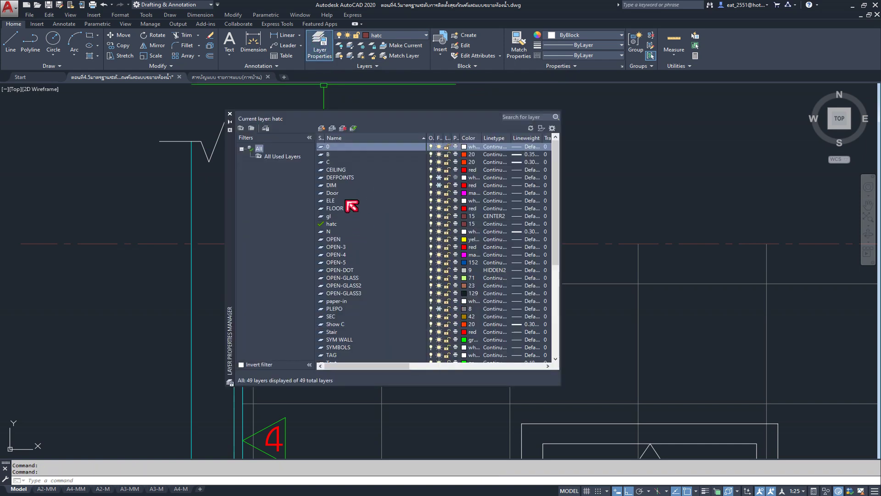
pyautogui.click(321, 128)
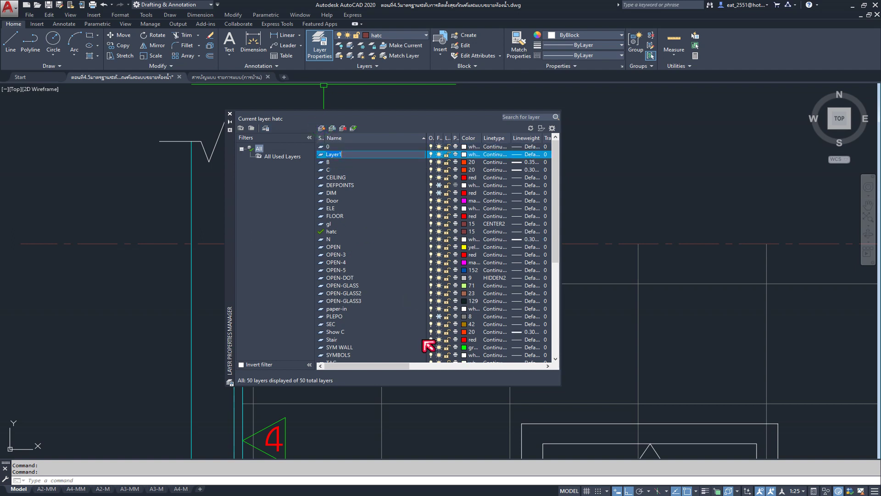
pyautogui.write('ห')
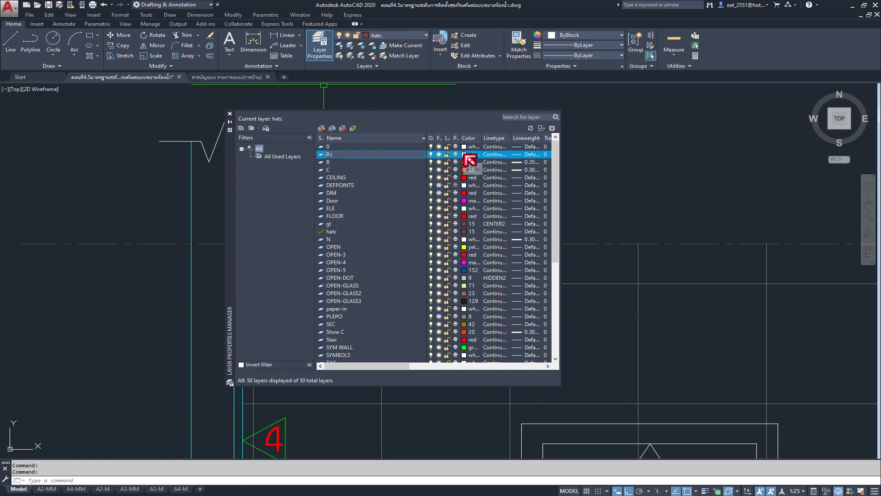
pyautogui.click(353, 128)
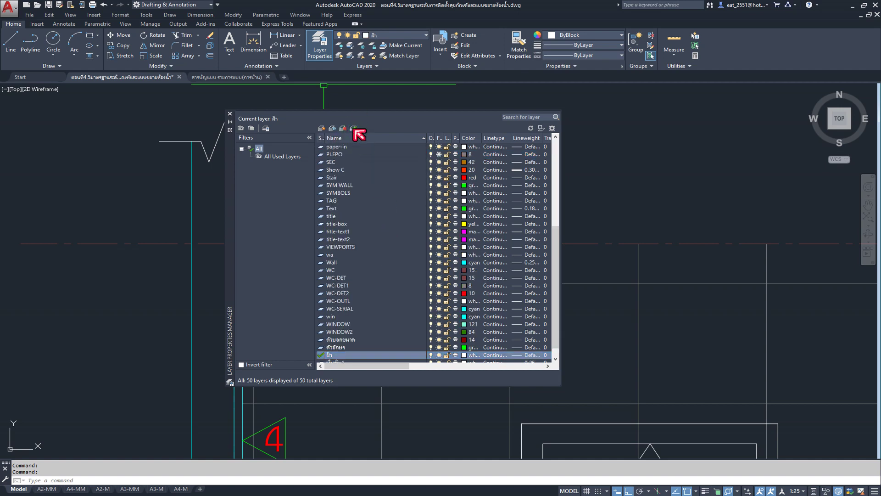
pyautogui.click(230, 114)
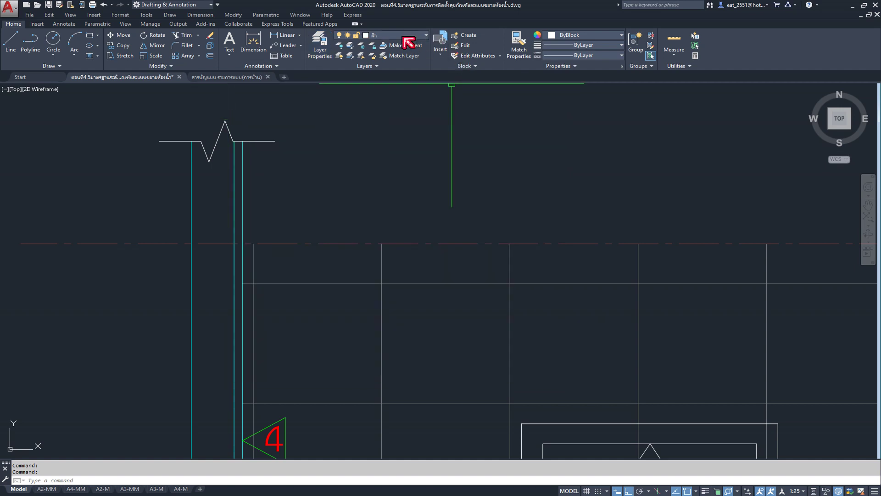
# Start a rectangle with its first corner at the top of the middle section's wall
pyautogui.moveTo(312, 277); pyautogui.dragTo(272, 256, button='middle')
pyautogui.scroll(-1, 234, 207)
pyautogui.scroll(-1, 289, 193)
pyautogui.scroll(-1, 301, 216)
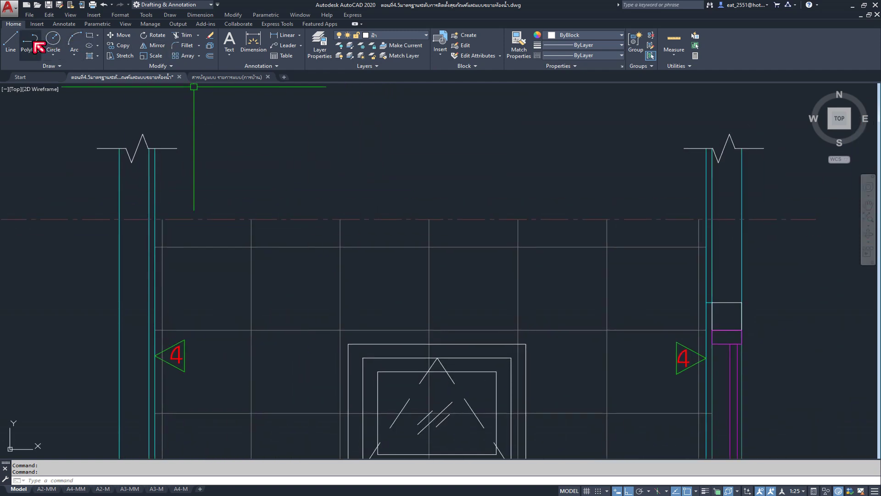
pyautogui.click(89, 35)
pyautogui.scroll(2, 174, 219)
pyautogui.scroll(1, 181, 220)
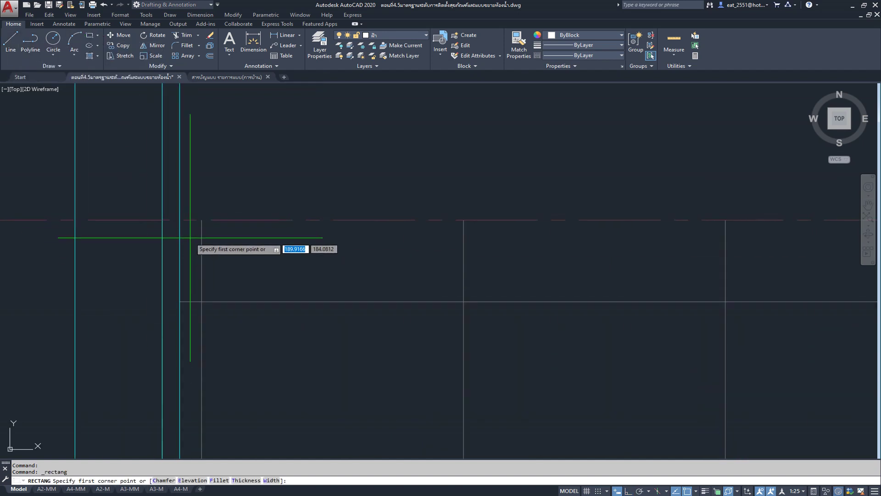
pyautogui.click(180, 219)
pyautogui.scroll(-3, 181, 222)
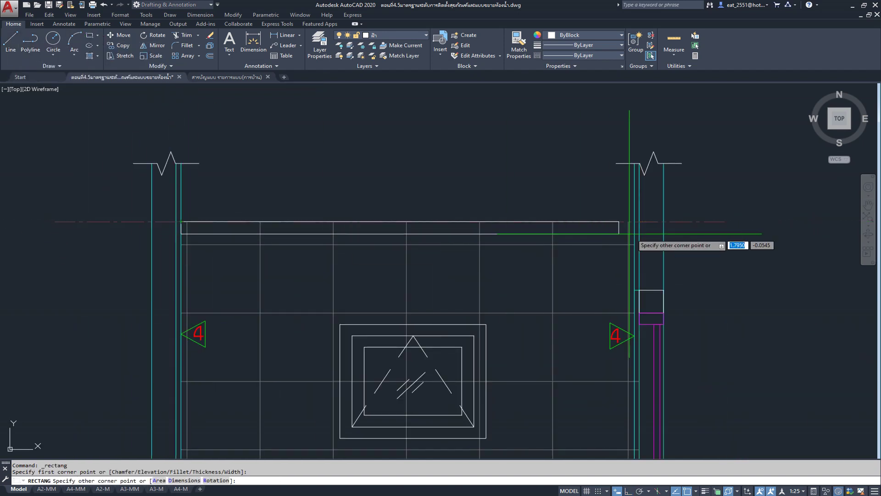
pyautogui.scroll(2, 630, 217)
pyautogui.scroll(2, 617, 222)
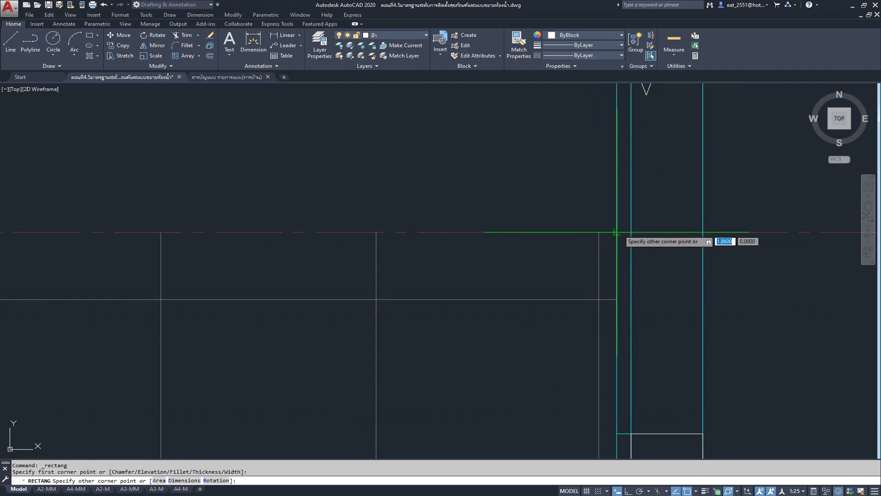
pyautogui.scroll(-5, 617, 225)
pyautogui.moveTo(489, 238)
pyautogui.mouseDown(button='middle')
pyautogui.moveTo(438, 152)
pyautogui.moveTo(422, 287)
pyautogui.mouseUp(button='middle')
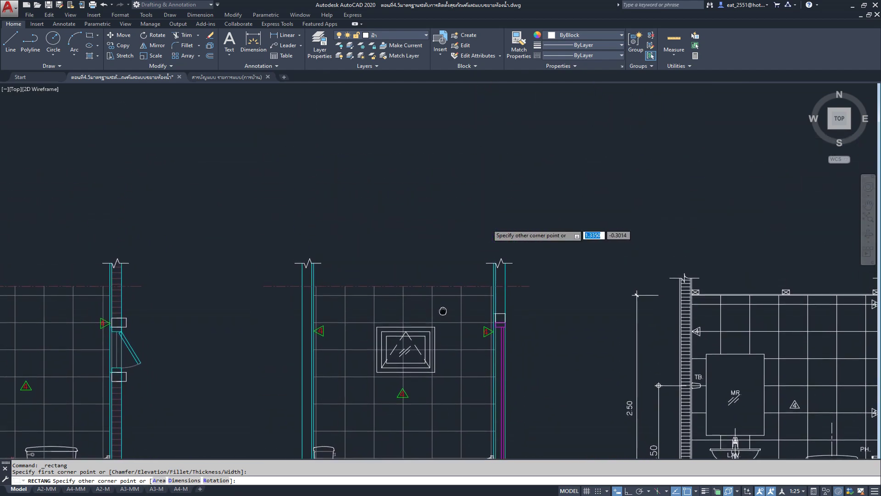
pyautogui.scroll(4, 416, 275)
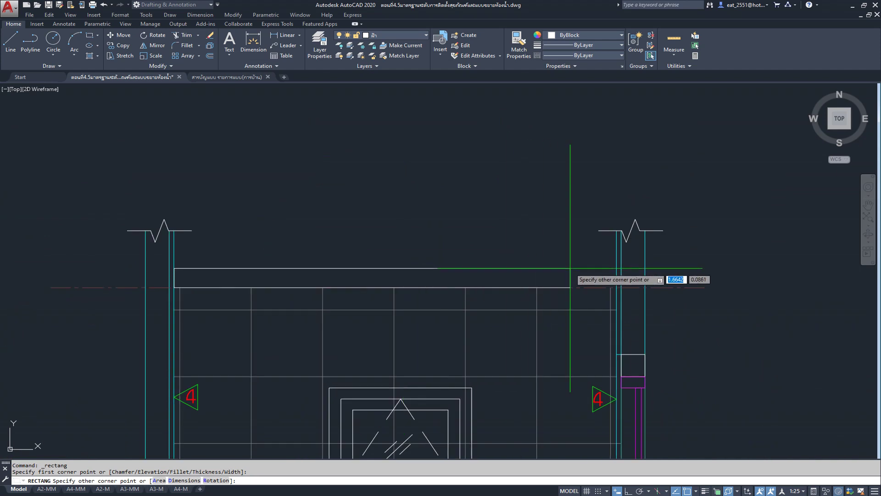
# Size the rectangle 1.96 by 0.02 and place it across the wall top
pyautogui.write('n]: ')
pyautogui.write('d')
pyautogui.press('Return')
pyautogui.write('1.96')
pyautogui.press('Return')
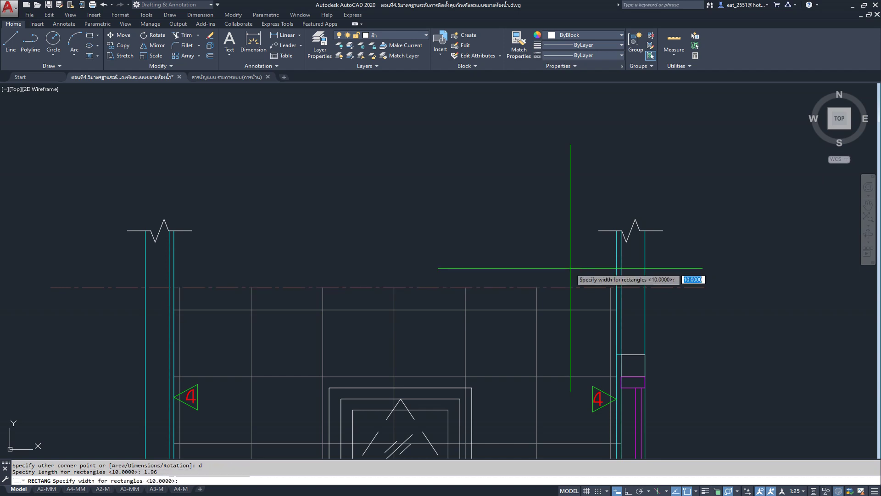
pyautogui.write('.')
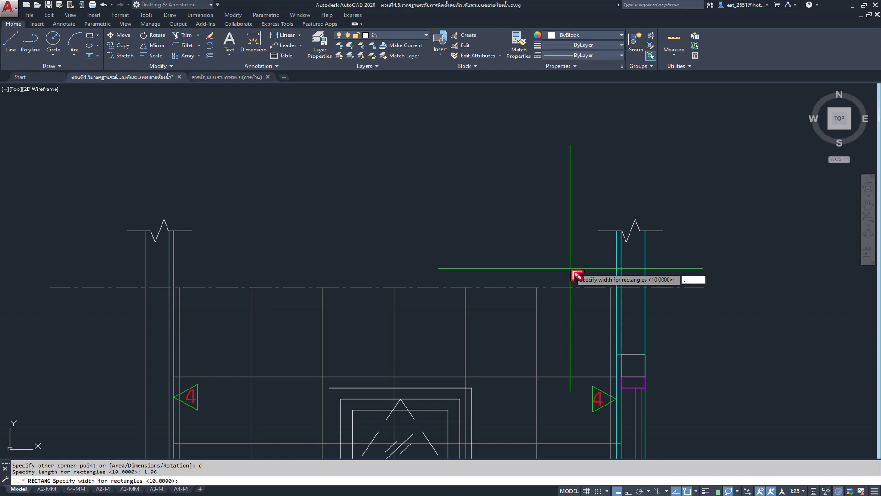
pyautogui.write('0')
pyautogui.write('2')
pyautogui.press('Return')
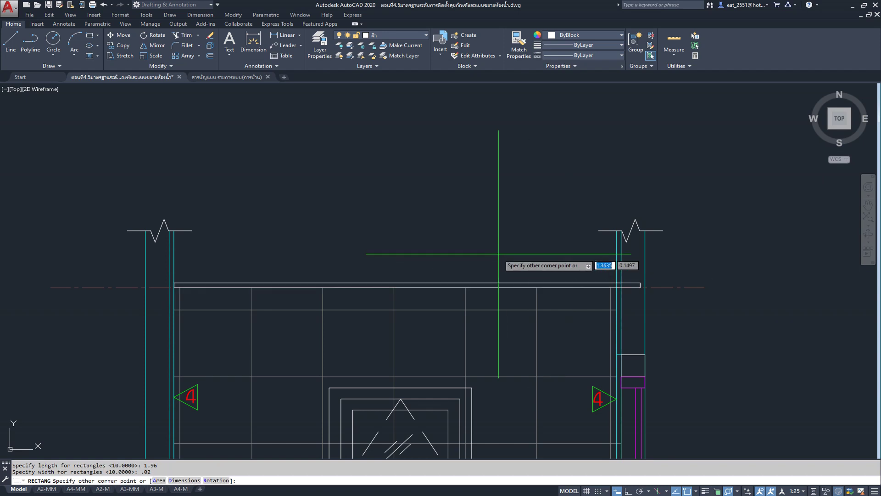
pyautogui.click(497, 252)
pyautogui.scroll(4, 610, 285)
pyautogui.scroll(-3, 610, 285)
pyautogui.scroll(-3, 564, 183)
pyautogui.scroll(-3, 570, 299)
pyautogui.moveTo(442, 197); pyautogui.dragTo(497, 316, button='middle')
pyautogui.scroll(1, 496, 316)
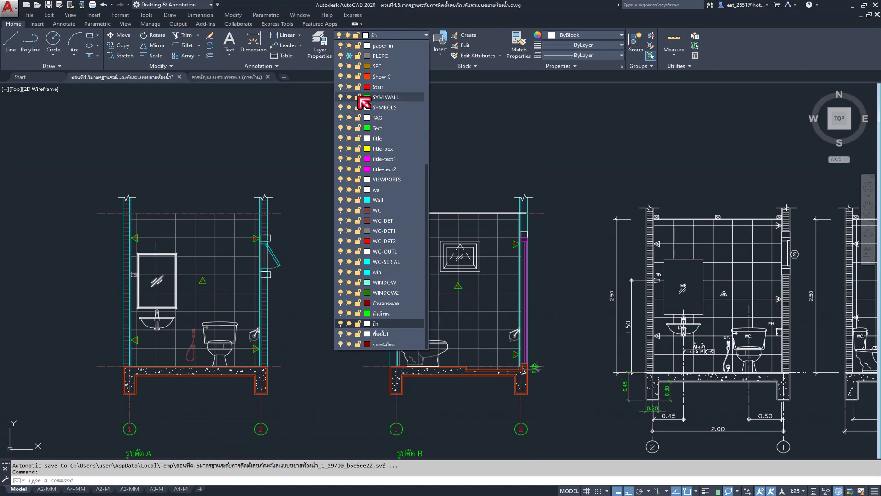
# Thaw the DIM layer and stretch the thin rectangle's right end to the wall line
pyautogui.scroll(3, 370, 212)
pyautogui.scroll(4, 372, 202)
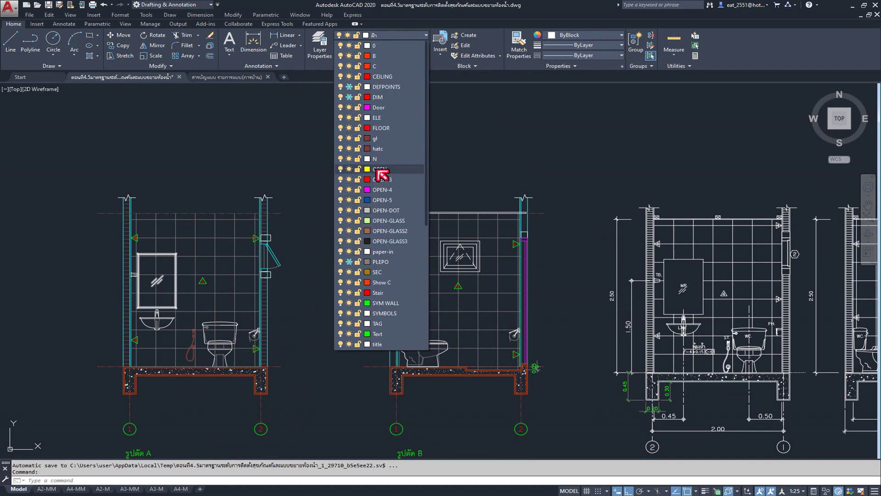
pyautogui.click(348, 96)
pyautogui.scroll(8, 523, 200)
pyautogui.scroll(3, 535, 174)
pyautogui.click(642, 297)
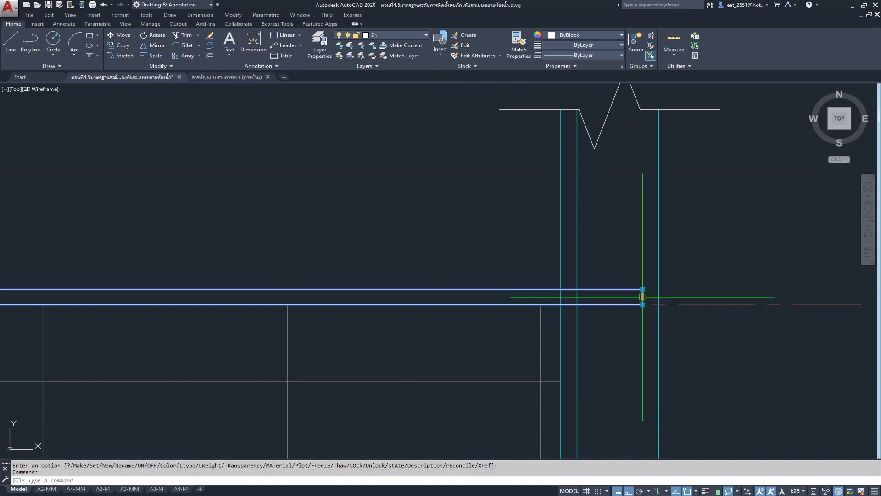
pyautogui.scroll(5, 643, 289)
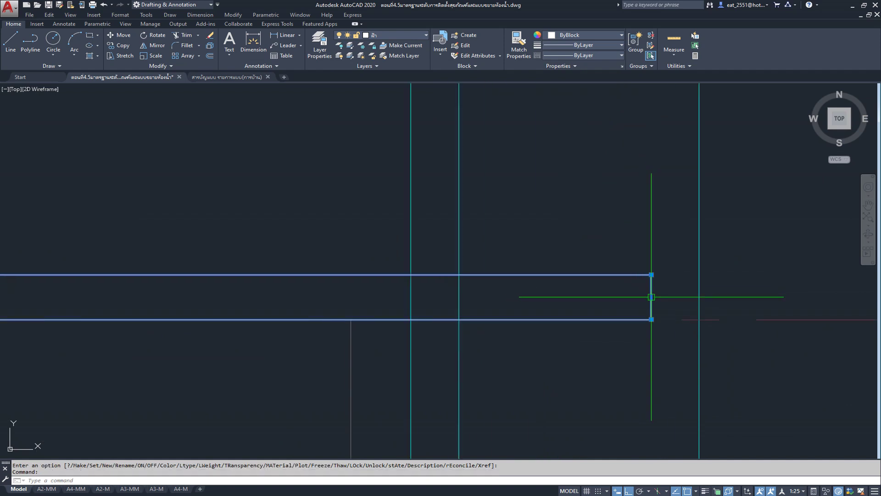
pyautogui.click(651, 297)
pyautogui.click(410, 297)
pyautogui.press('Escape')
# Reselect the thin rectangle and grip-stretch another endpoint to its new position
pyautogui.scroll(-5, 587, 255)
pyautogui.scroll(-3, 610, 250)
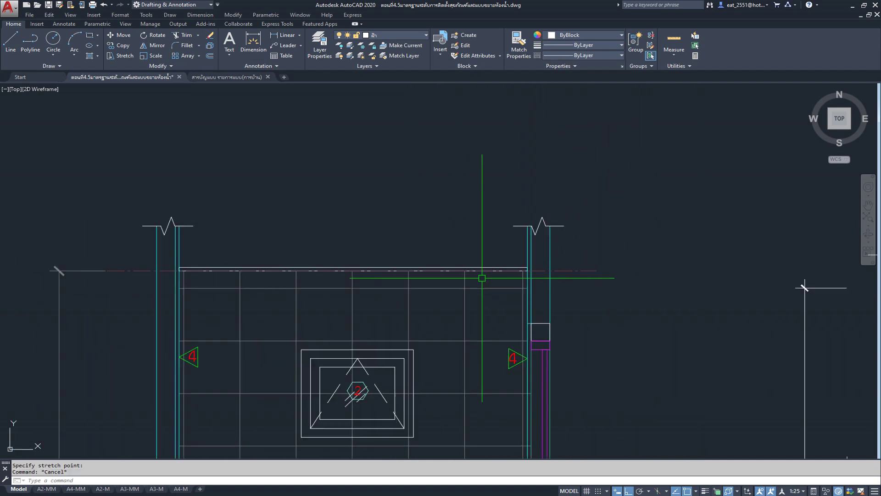
pyautogui.scroll(5, 401, 301)
pyautogui.scroll(-3, 406, 303)
pyautogui.scroll(2, 448, 292)
pyautogui.scroll(1, 413, 282)
pyautogui.scroll(2, 401, 261)
pyautogui.click(402, 253)
pyautogui.scroll(5, 310, 267)
pyautogui.scroll(-5, 501, 223)
pyautogui.scroll(-4, 441, 257)
pyautogui.scroll(6, 441, 281)
pyautogui.scroll(5, 466, 250)
pyautogui.scroll(2, 523, 234)
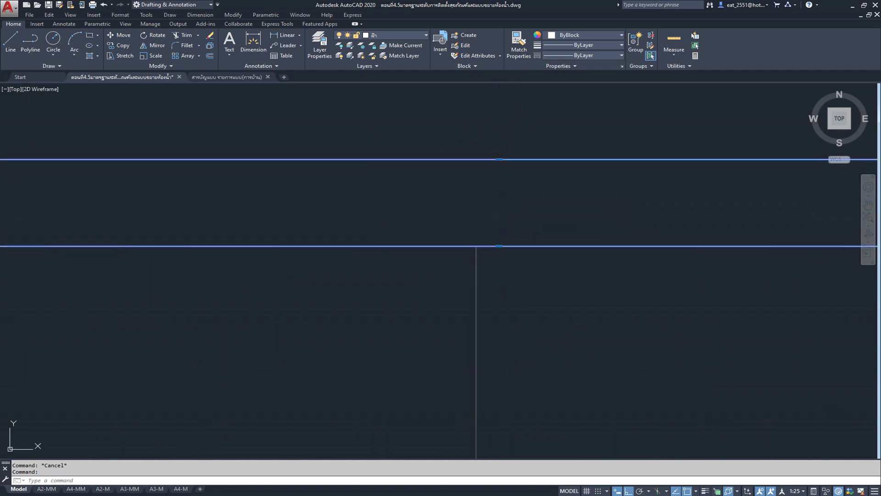
pyautogui.click(499, 159)
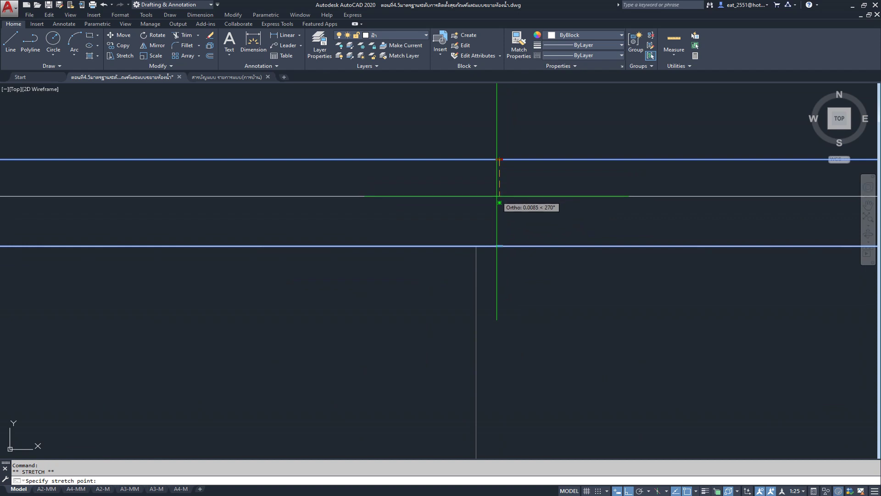
pyautogui.click(497, 202)
pyautogui.scroll(-1, 415, 220)
pyautogui.scroll(-4, 417, 228)
pyautogui.press('Escape')
# Pan the view back toward the wall and start a new rectangle
pyautogui.scroll(-2, 417, 229)
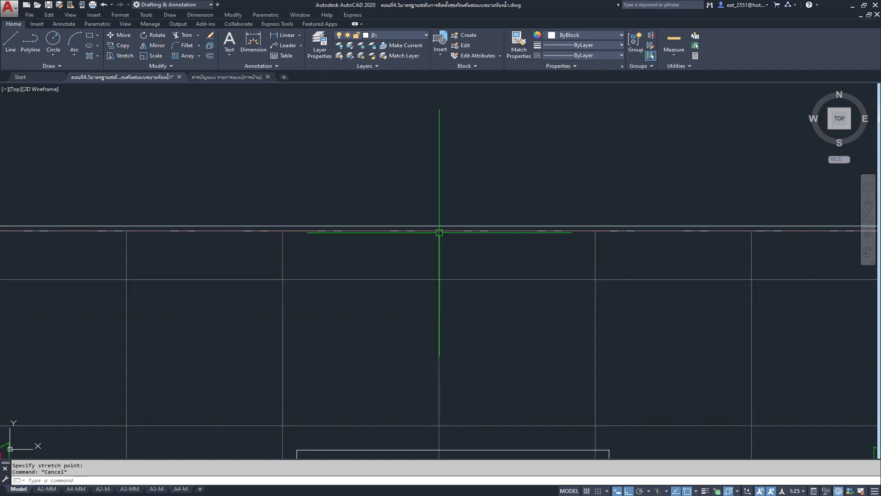
pyautogui.scroll(-2, 396, 253)
pyautogui.scroll(1, 215, 227)
pyautogui.scroll(5, 255, 202)
pyautogui.scroll(-6, 264, 203)
pyautogui.scroll(-3, 286, 213)
pyautogui.scroll(-1, 287, 213)
pyautogui.moveTo(597, 206); pyautogui.dragTo(275, 206, button='middle')
pyautogui.moveTo(46, 230); pyautogui.dragTo(458, 266, button='middle')
pyautogui.scroll(4, 250, 256)
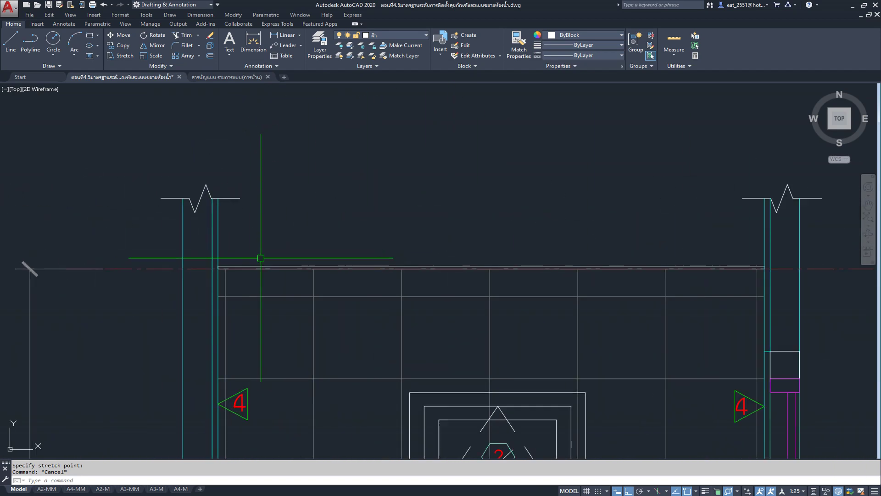
pyautogui.scroll(4, 232, 265)
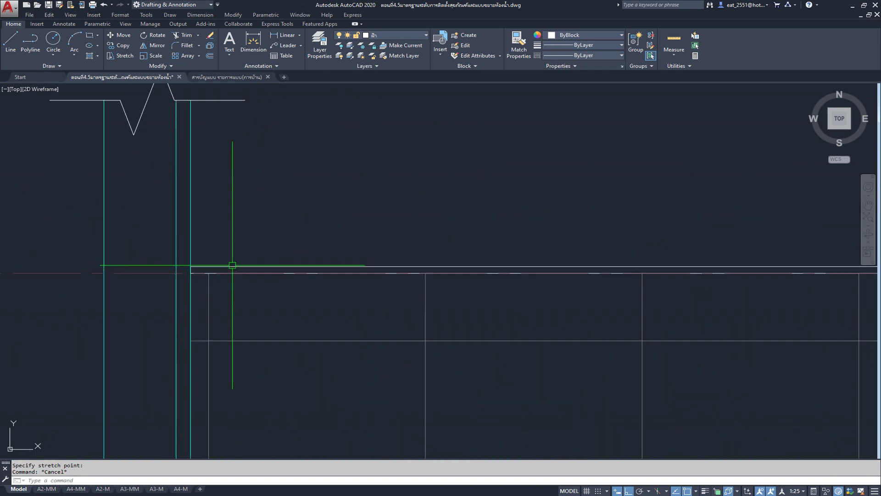
pyautogui.click(90, 37)
# Draw a 0.025 by 0.05 rectangle above the wall line
pyautogui.click(324, 243)
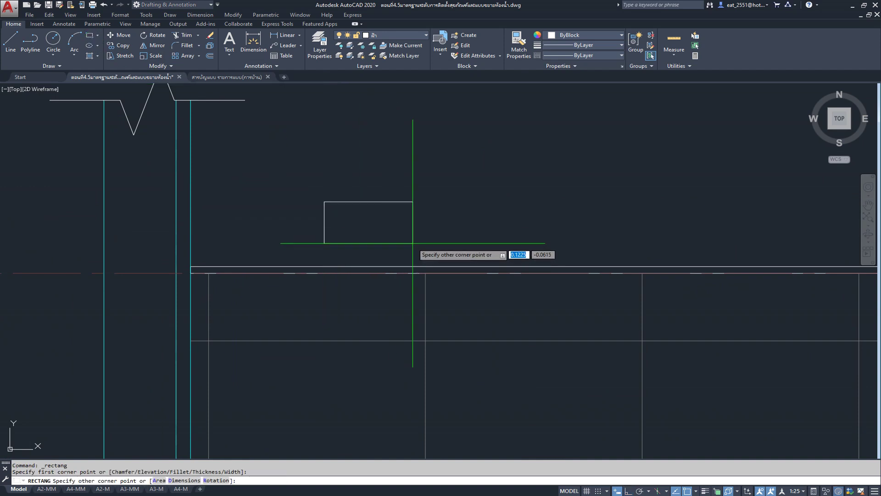
pyautogui.press('Return')
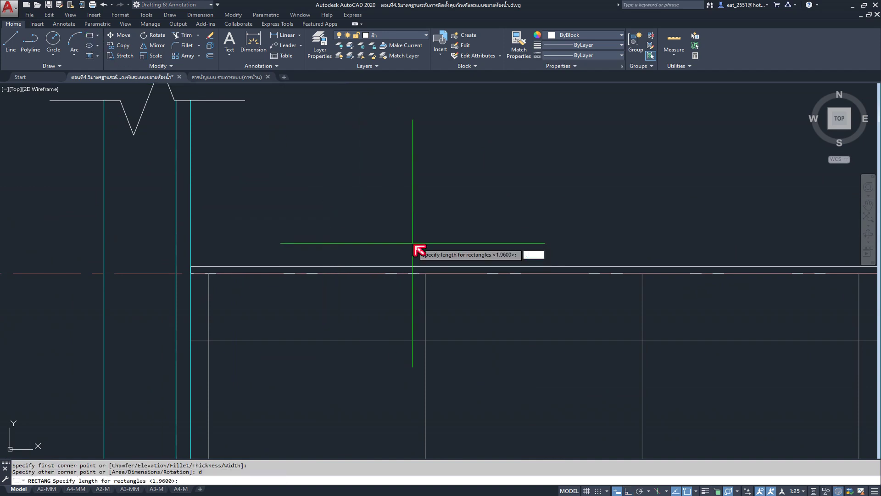
pyautogui.write('.025')
pyautogui.press('Return')
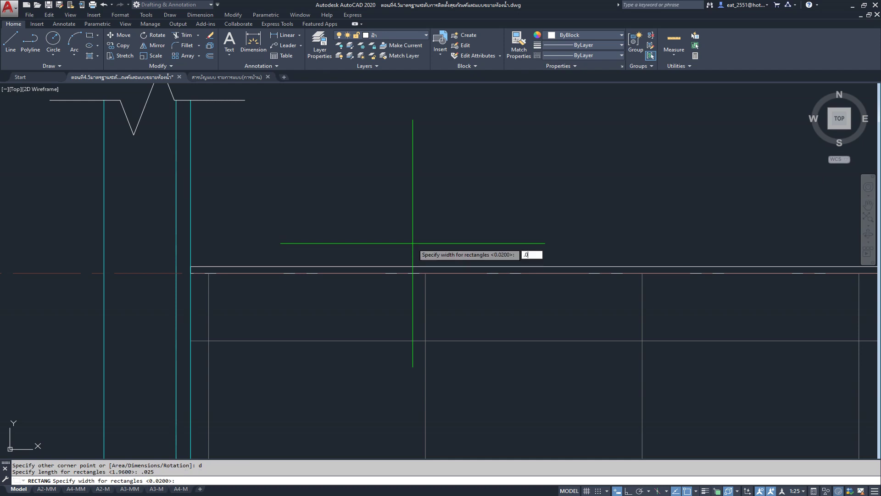
pyautogui.write('5')
pyautogui.press('Return')
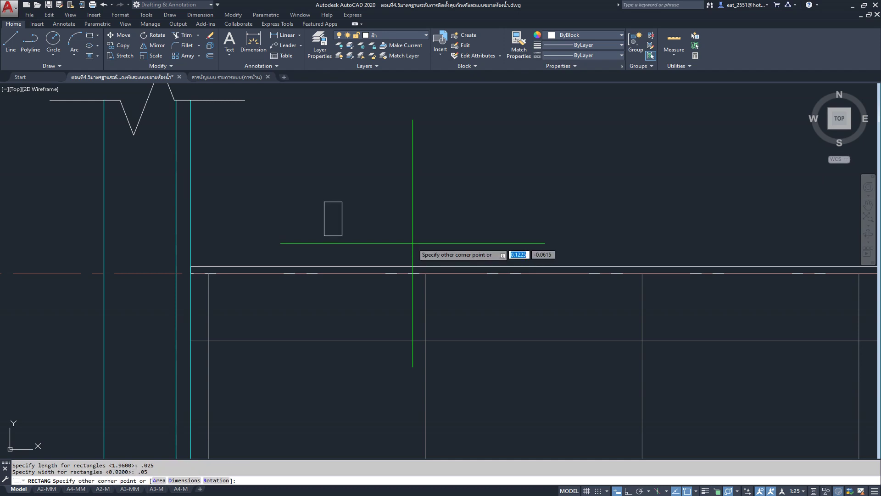
pyautogui.click(412, 243)
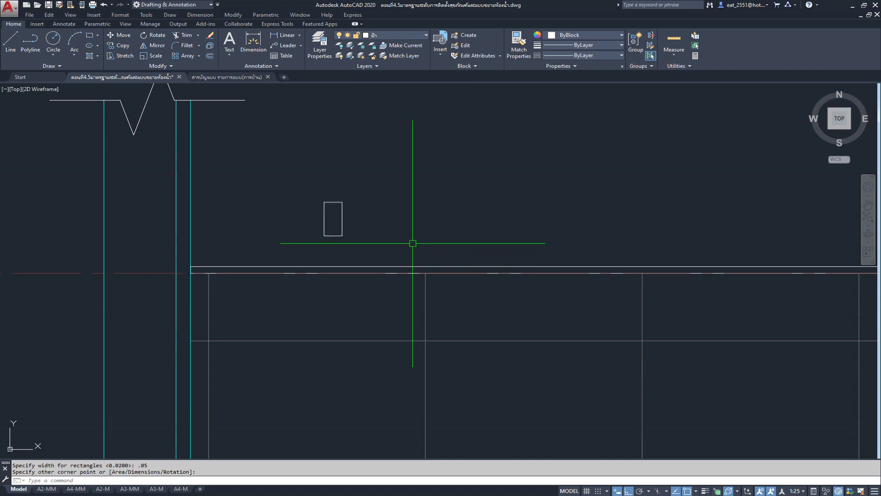
# Cross the rectangle corner to corner with two diagonal polylines, then begin rotating the symbol
pyautogui.click(31, 42)
pyautogui.scroll(5, 330, 229)
pyautogui.click(298, 285)
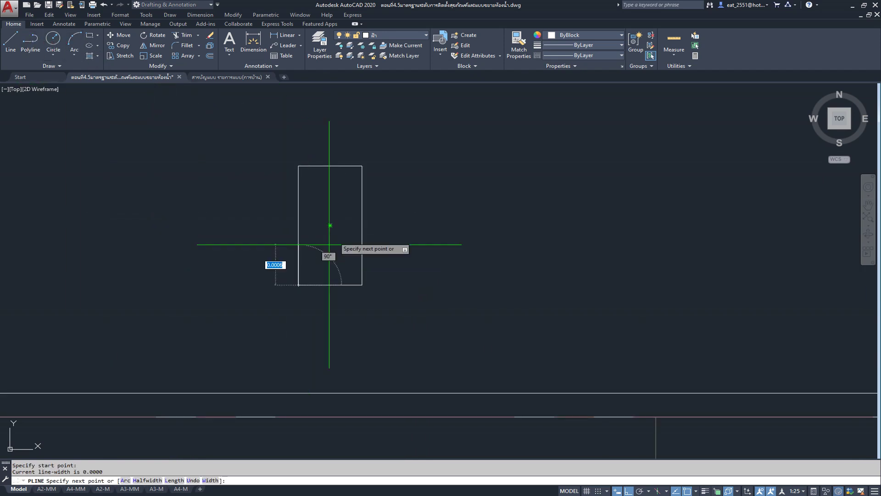
pyautogui.click(362, 165)
pyautogui.press('Return')
pyautogui.press('Return')
pyautogui.click(362, 285)
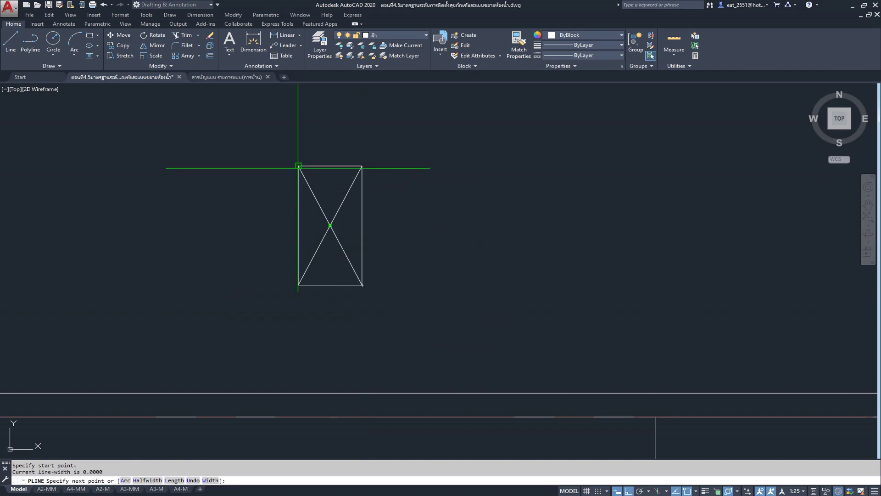
pyautogui.click(299, 168)
pyautogui.press('Return')
pyautogui.scroll(-3, 417, 211)
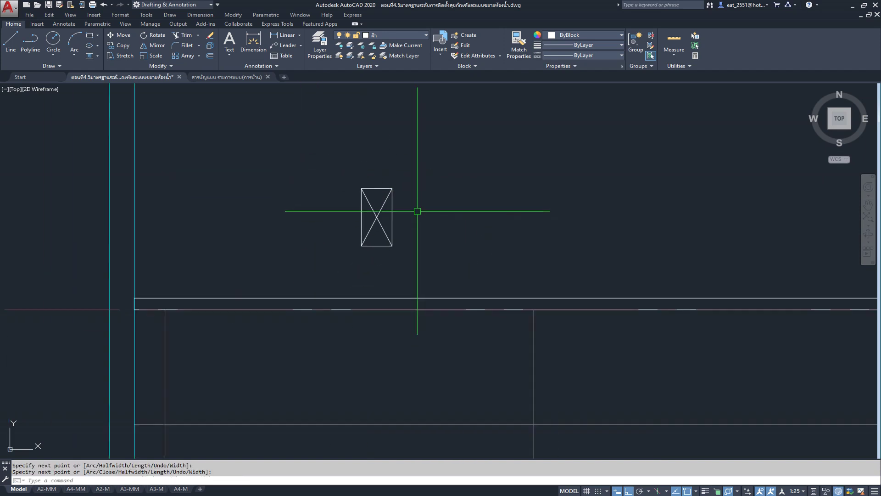
pyautogui.click(157, 36)
pyautogui.click(406, 143)
# Rotate the soap dish symbol 90° about its centre so it lies flat
pyautogui.click(318, 279)
pyautogui.press('Return')
pyautogui.click(376, 217)
pyautogui.click(375, 276)
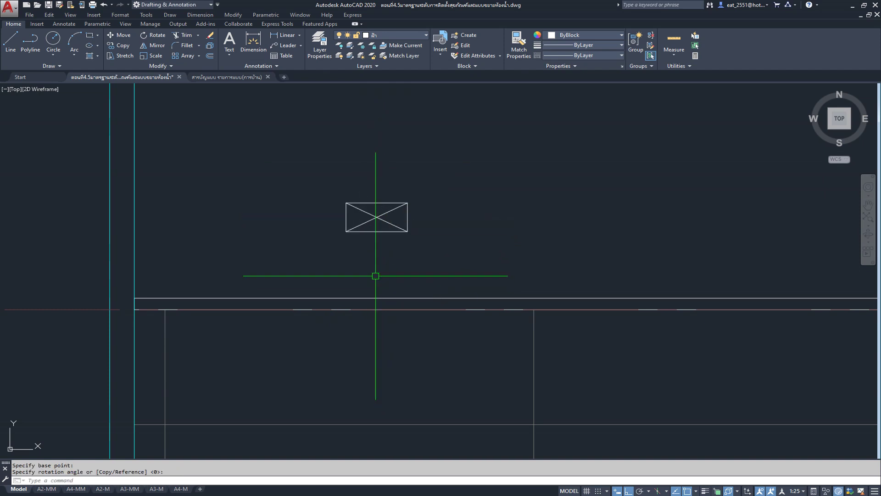
# Move the rotated soap dish symbol onto the beam at the wall
pyautogui.click(433, 177)
pyautogui.click(289, 265)
pyautogui.press('Return')
pyautogui.click(346, 231)
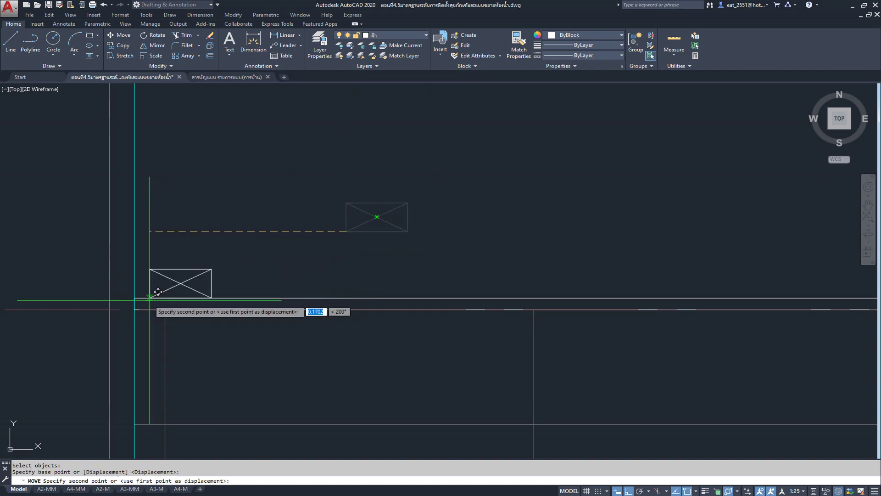
pyautogui.click(134, 298)
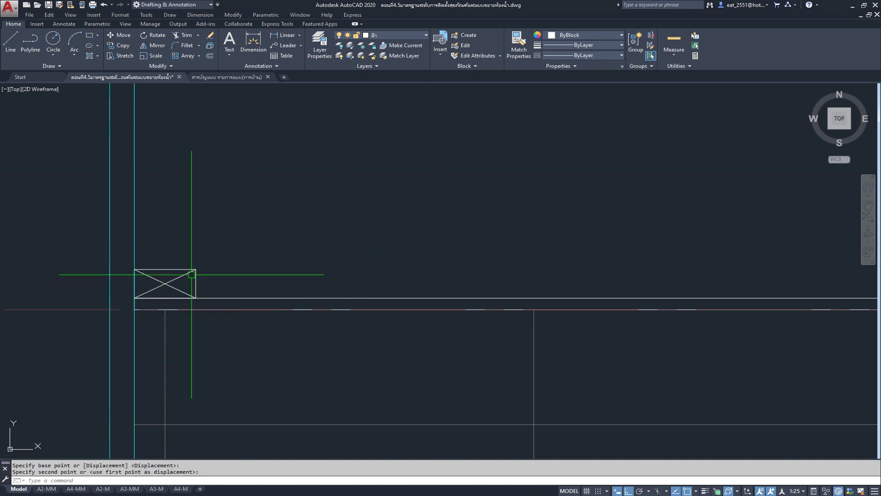
# Copy the soap dish symbol along the beam to midspan
pyautogui.click(166, 284)
pyautogui.click(220, 266)
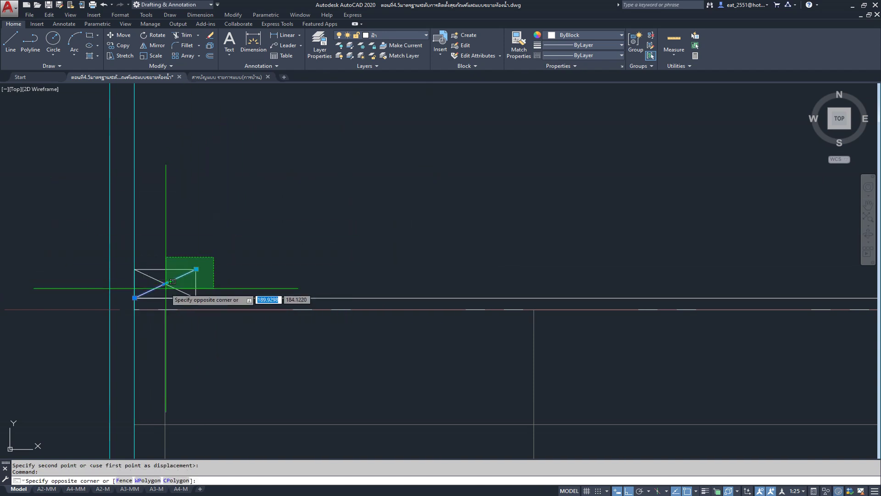
pyautogui.click(173, 296)
pyautogui.click(117, 50)
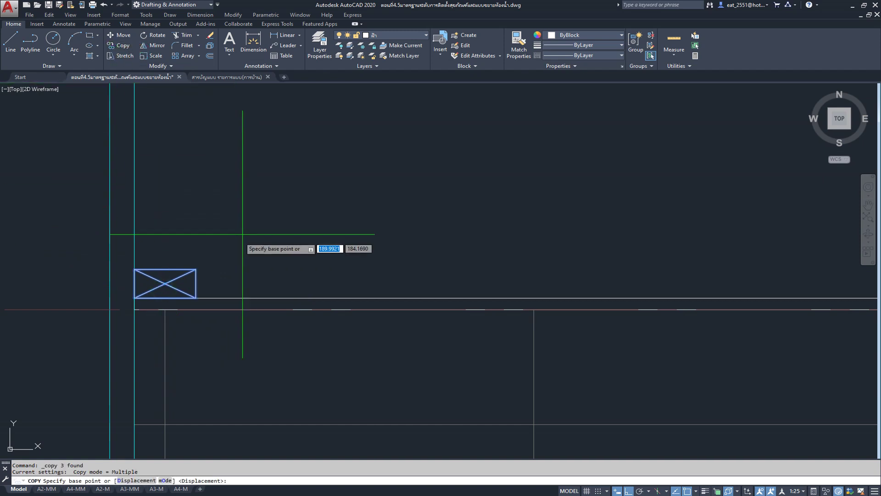
pyautogui.click(196, 298)
pyautogui.scroll(-3, 321, 275)
pyautogui.scroll(2, 466, 250)
pyautogui.scroll(2, 404, 281)
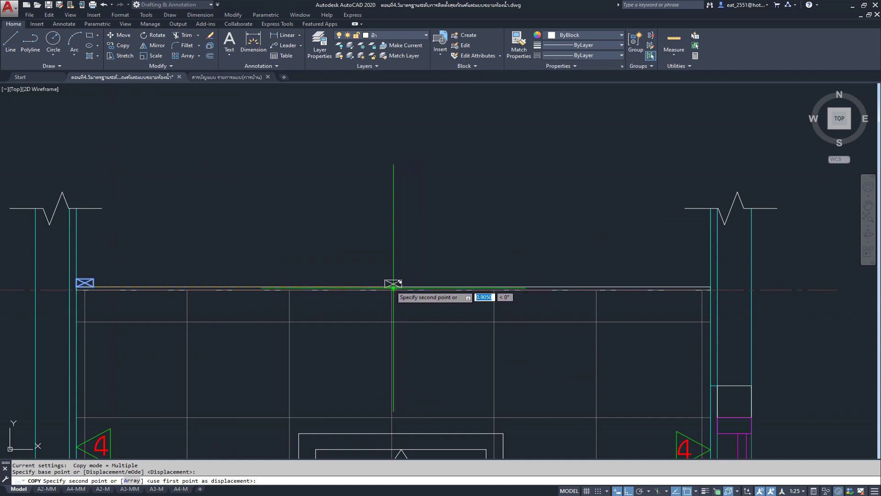
pyautogui.scroll(2, 399, 281)
pyautogui.scroll(7, 395, 281)
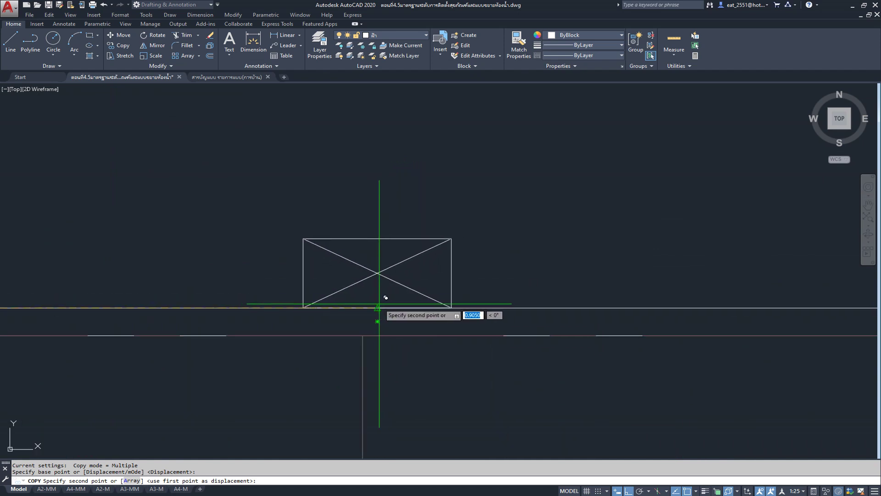
pyautogui.click(383, 301)
pyautogui.scroll(-5, 275, 275)
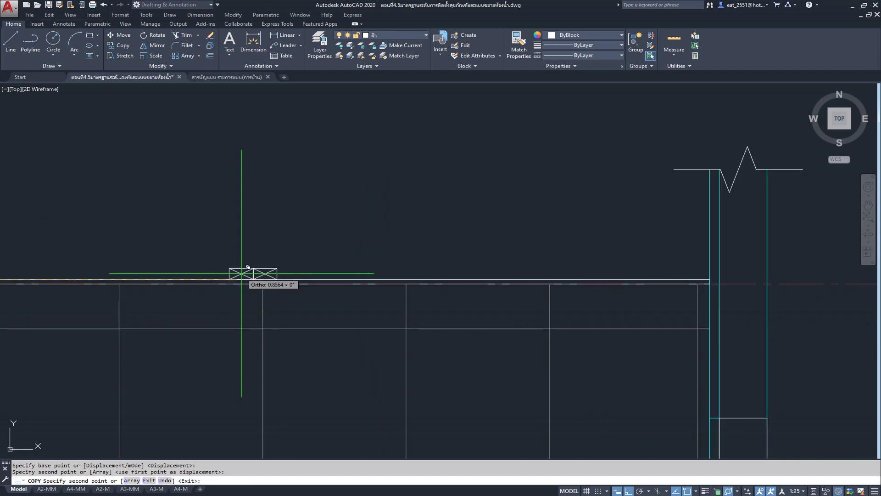
pyautogui.scroll(5, 537, 271)
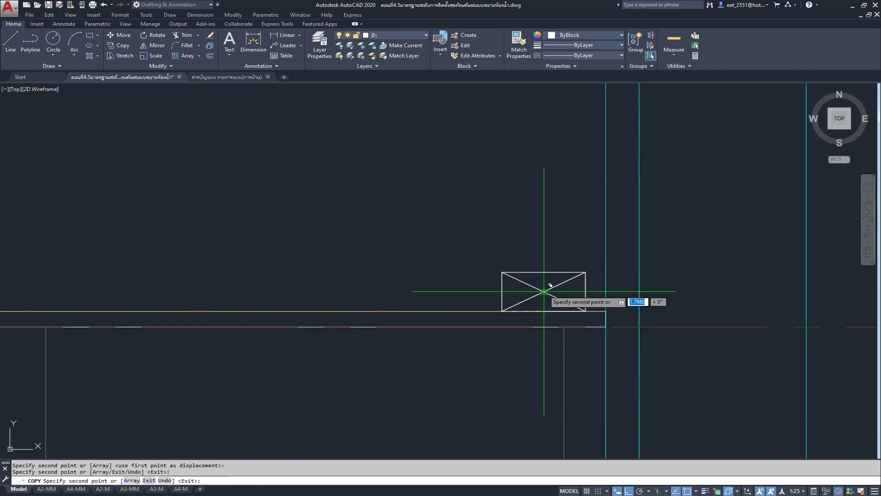
pyautogui.press('Escape')
# Shift a copied symbol right so it sits against the far wall line
pyautogui.click(579, 256)
pyautogui.click(491, 292)
pyautogui.click(120, 35)
pyautogui.scroll(4, 615, 330)
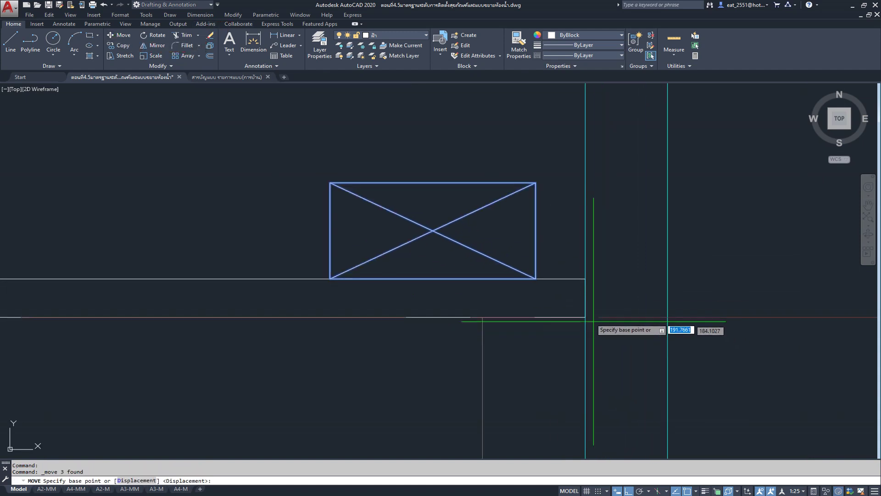
pyautogui.click(536, 278)
pyautogui.click(585, 277)
pyautogui.scroll(-5, 551, 266)
pyautogui.scroll(2, 512, 252)
pyautogui.scroll(3, 186, 245)
pyautogui.scroll(1, 137, 236)
pyautogui.scroll(1, 106, 217)
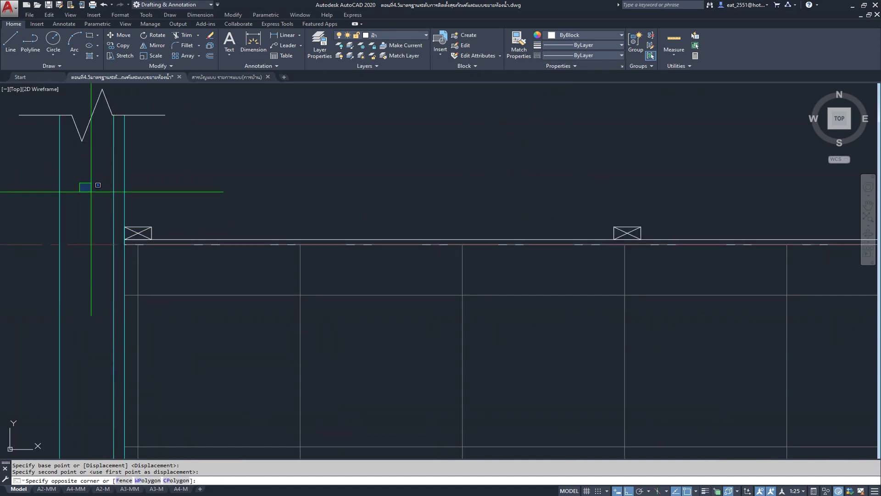
pyautogui.scroll(-3, 183, 254)
# Copy all three beam symbols onto the next elevation's beam
pyautogui.click(134, 218)
pyautogui.click(691, 260)
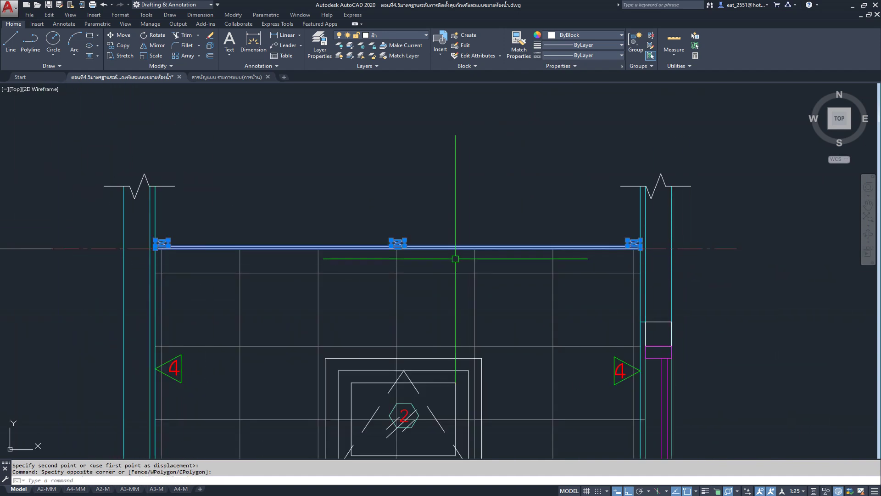
pyautogui.click(112, 50)
pyautogui.scroll(4, 174, 287)
pyautogui.scroll(4, 138, 195)
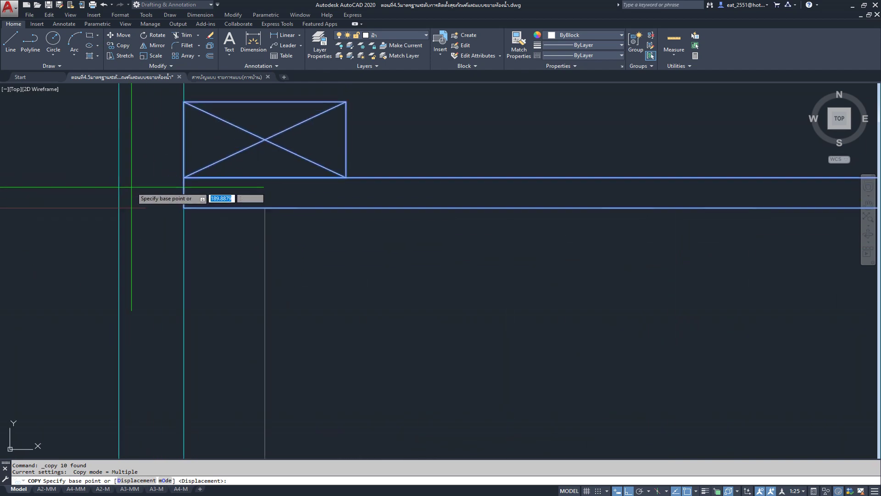
pyautogui.click(184, 208)
pyautogui.scroll(-4, 184, 207)
pyautogui.scroll(-3, 206, 206)
pyautogui.moveTo(259, 201); pyautogui.dragTo(272, 204, button='middle')
pyautogui.scroll(1, 393, 202)
pyautogui.scroll(4, 246, 212)
pyautogui.scroll(3, 210, 295)
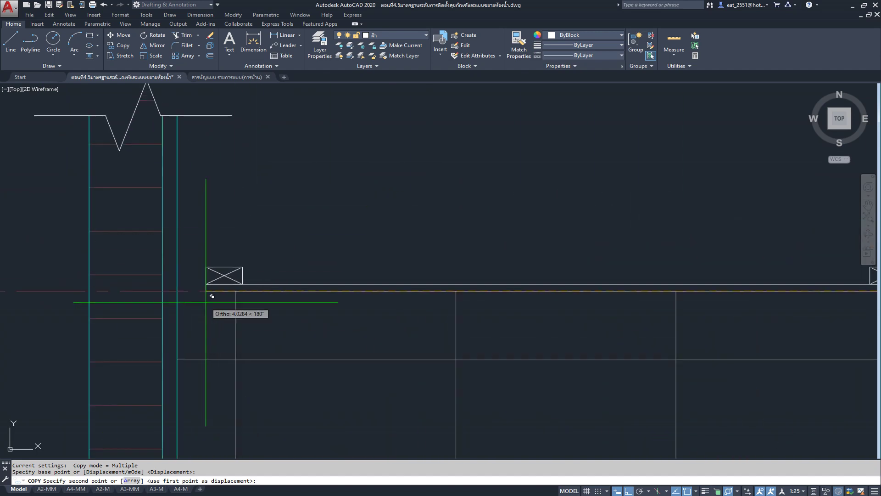
pyautogui.click(182, 288)
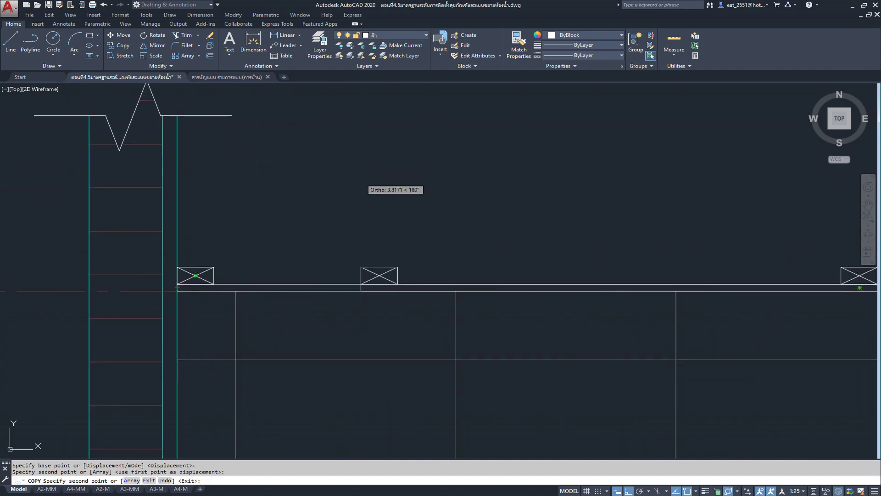
pyautogui.press('Return')
pyautogui.scroll(-2, 287, 206)
pyautogui.scroll(-3, 287, 206)
pyautogui.scroll(3, 635, 260)
pyautogui.scroll(1, 478, 279)
pyautogui.scroll(5, 521, 296)
pyautogui.press('Return')
pyautogui.scroll(5, 527, 289)
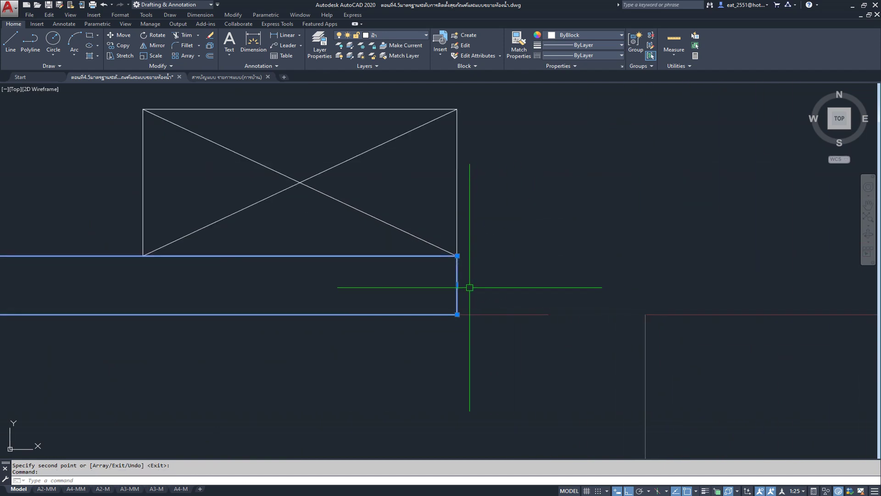
# Grab the beam end for stretching, cancel it, and begin selecting the soap dish symbol
pyautogui.click(458, 284)
pyautogui.scroll(-4, 458, 283)
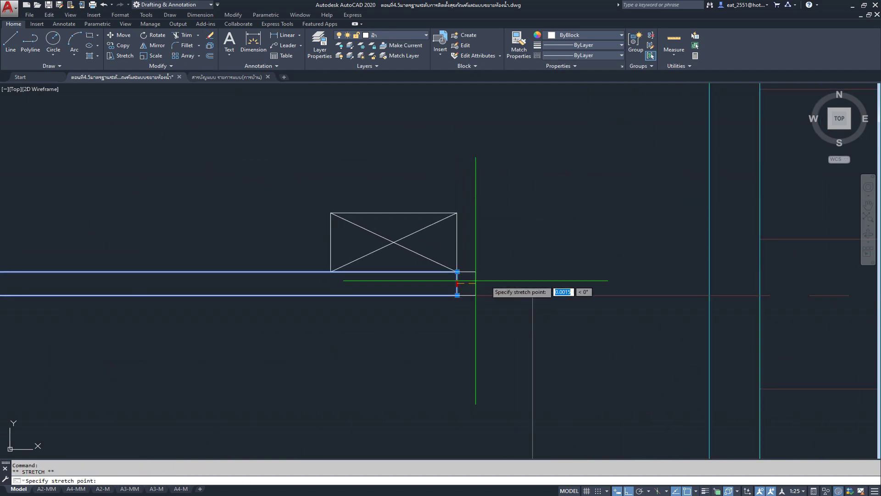
pyautogui.rightClick(709, 283)
pyautogui.press('Escape')
pyautogui.press('Escape')
pyautogui.press('Escape')
pyautogui.click(309, 177)
# Move the selected soap dish symbol from its lower-right corner to the beam centre
pyautogui.click(515, 373)
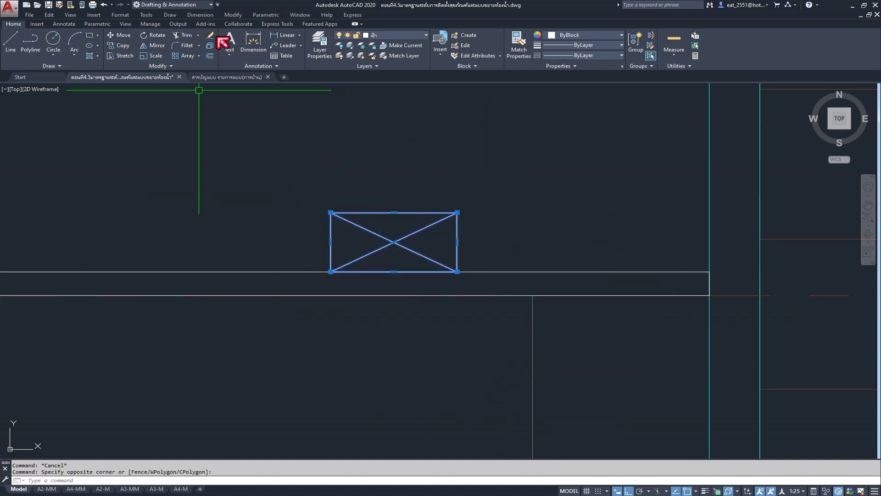
pyautogui.click(121, 38)
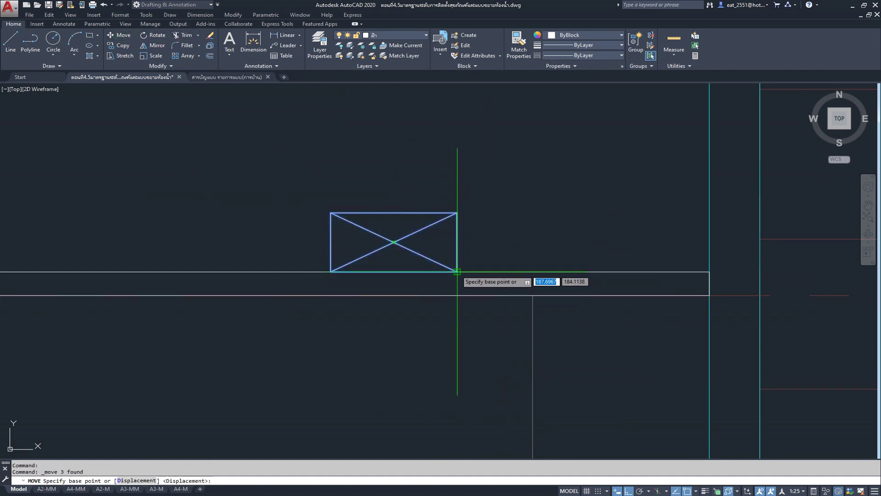
pyautogui.click(457, 271)
pyautogui.scroll(-5, 682, 228)
pyautogui.scroll(-2, 682, 228)
pyautogui.click(399, 247)
# Move the middle soap dish symbol to its new spot on the beam
pyautogui.click(370, 230)
pyautogui.click(430, 268)
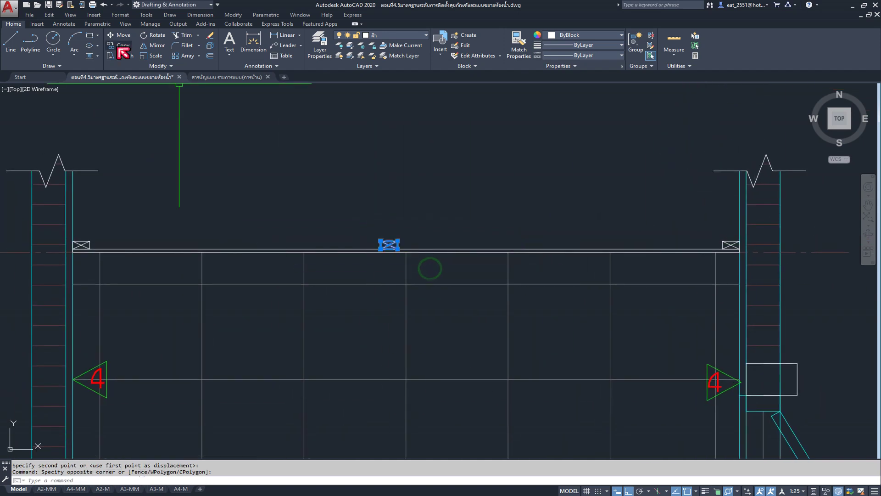
pyautogui.click(133, 36)
pyautogui.scroll(5, 395, 238)
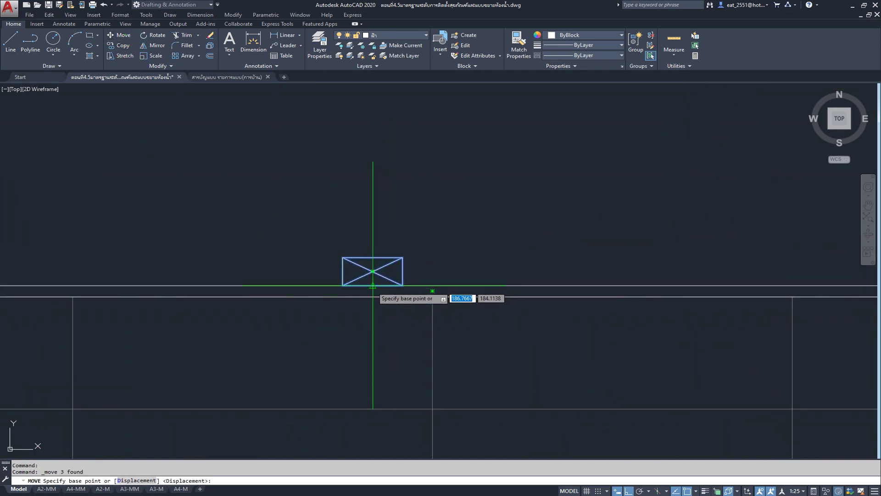
pyautogui.scroll(-3, 382, 277)
pyautogui.scroll(-2, 381, 265)
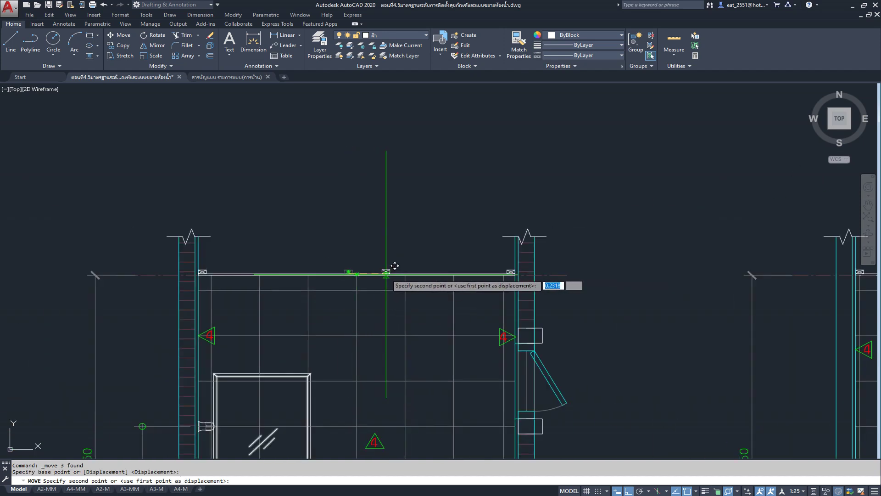
pyautogui.scroll(5, 371, 265)
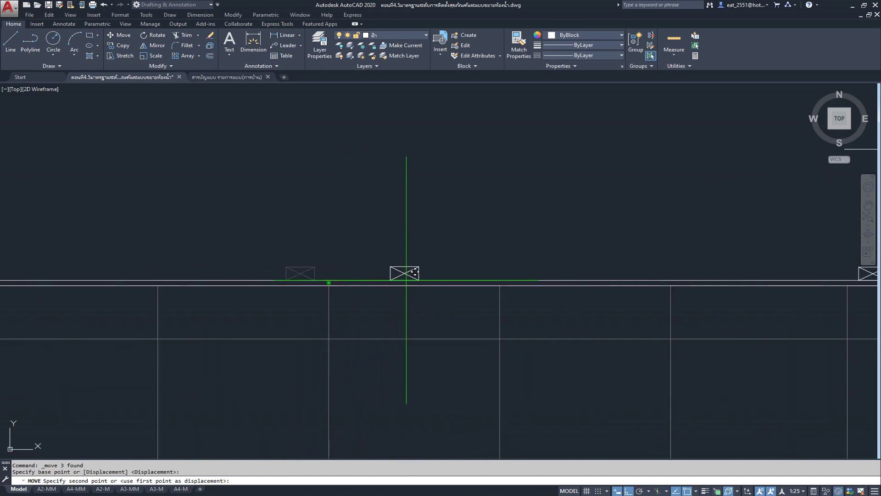
pyautogui.click(327, 275)
pyautogui.scroll(3, 400, 219)
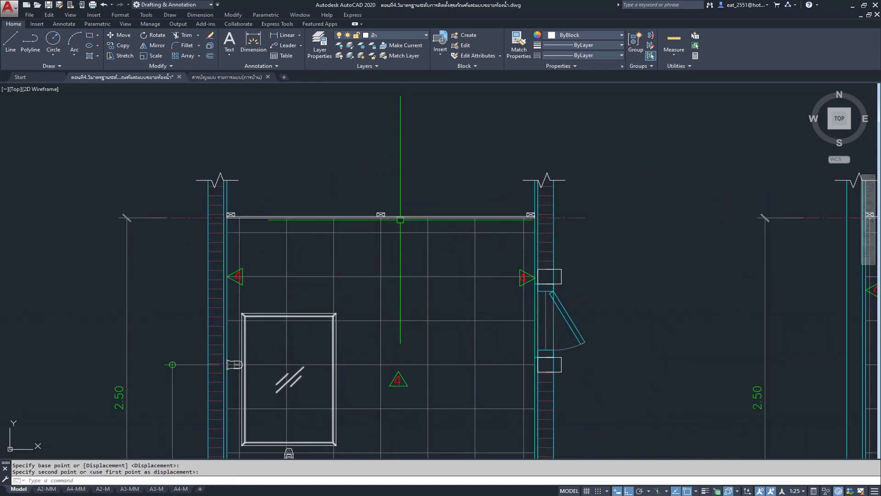
pyautogui.scroll(-3, 389, 145)
pyautogui.scroll(-2, 587, 287)
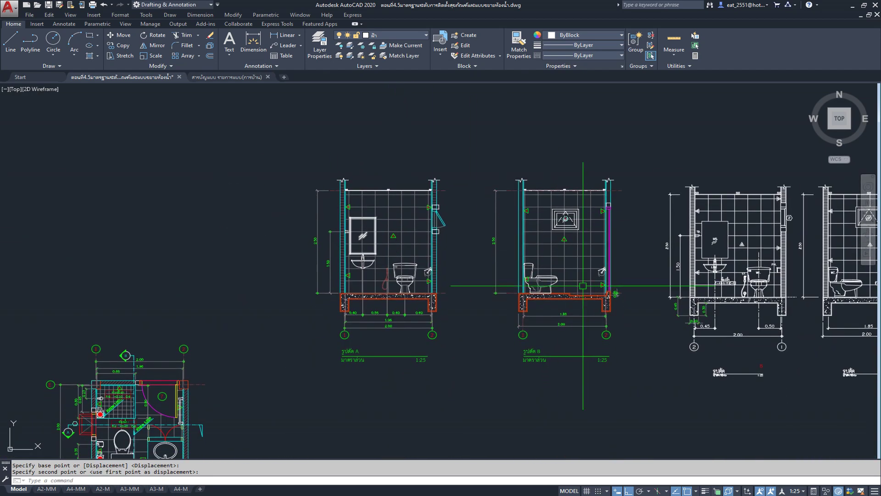
# Pan and zoom from elevations A and B and the bathroom plan to centre the tiled wall elevation
pyautogui.scroll(3, 562, 281)
pyautogui.scroll(1, 566, 253)
pyautogui.scroll(-2, 591, 261)
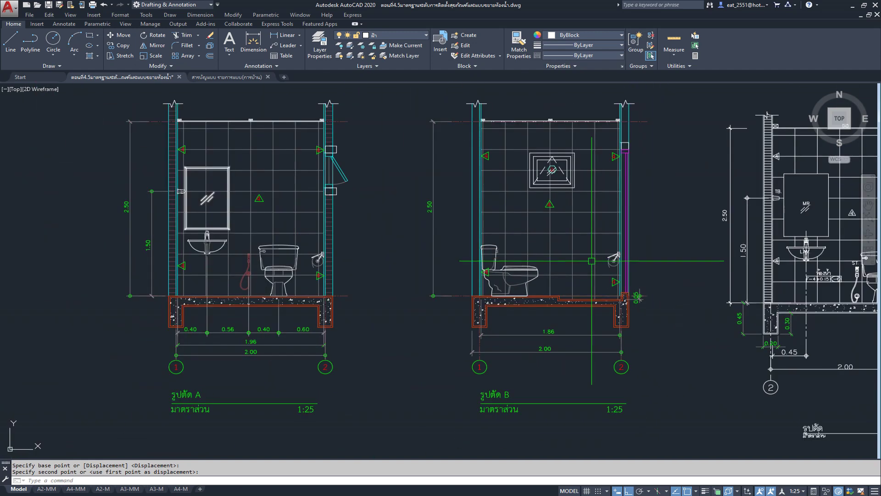
pyautogui.moveTo(586, 246); pyautogui.dragTo(559, 274, button='middle')
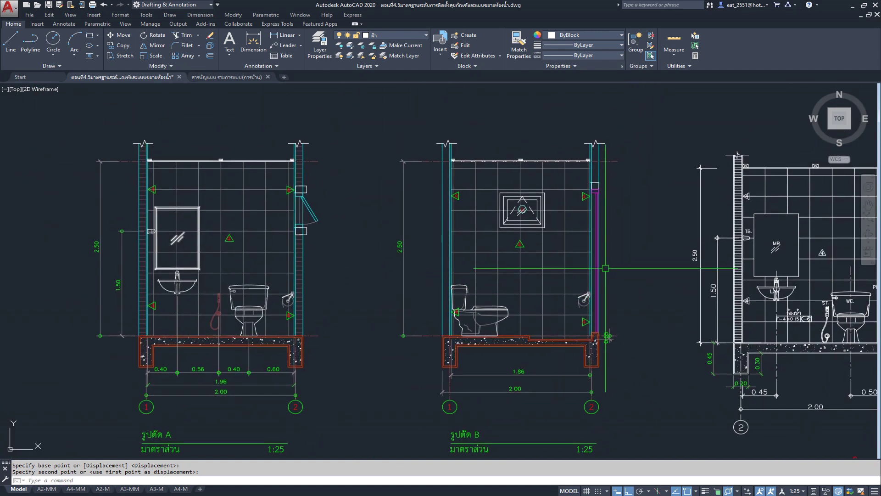
pyautogui.scroll(-4, 440, 202)
pyautogui.moveTo(462, 216)
pyautogui.mouseDown(button='middle')
pyautogui.moveTo(322, 278)
pyautogui.moveTo(151, 394)
pyautogui.mouseUp(button='middle')
pyautogui.scroll(3, 322, 277)
pyautogui.scroll(-1, 151, 395)
pyautogui.scroll(-1, 225, 318)
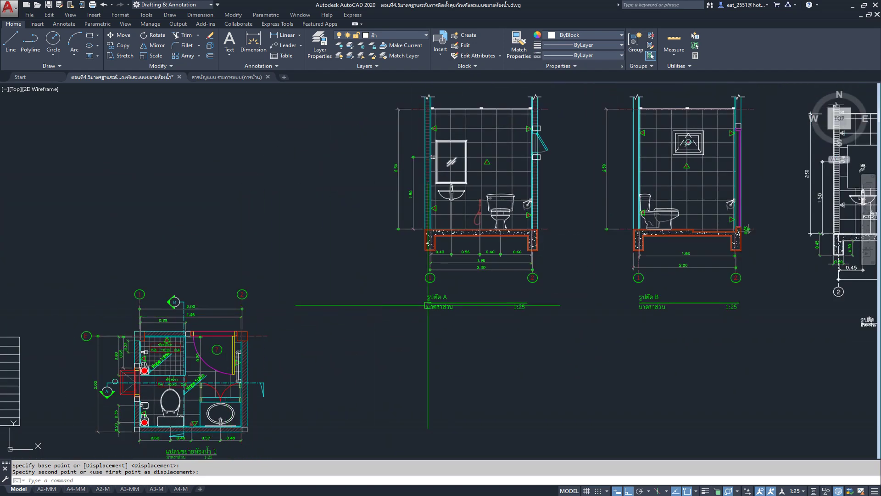
pyautogui.scroll(2, 216, 367)
pyautogui.scroll(2, 228, 368)
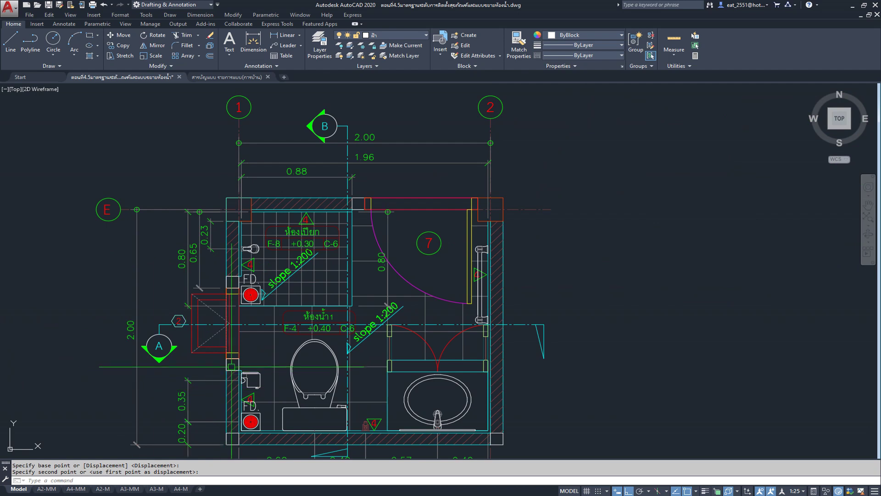
pyautogui.moveTo(249, 365); pyautogui.dragTo(246, 342, button='middle')
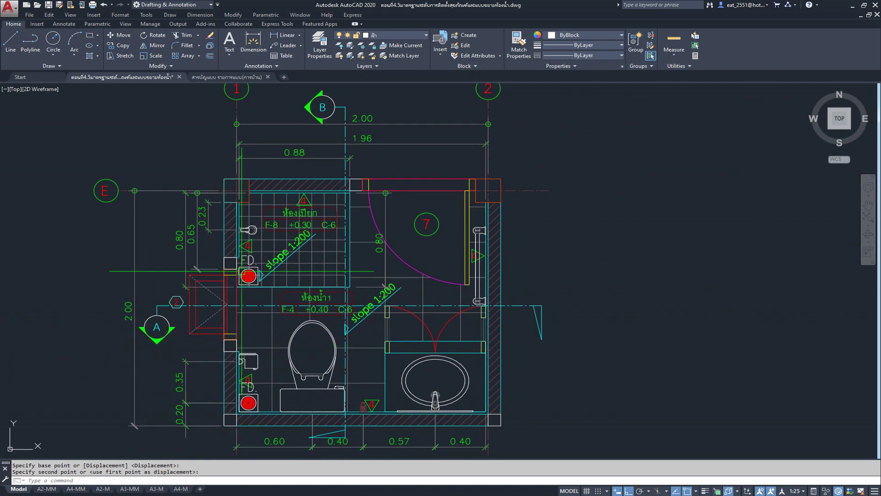
pyautogui.moveTo(304, 293); pyautogui.dragTo(374, 292, button='middle')
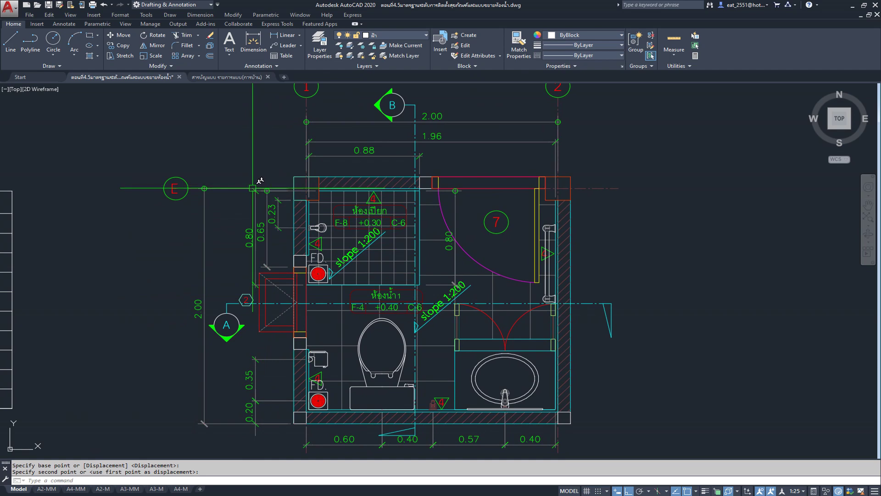
pyautogui.scroll(-3, 236, 308)
pyautogui.scroll(2, 555, 291)
pyautogui.scroll(3, 458, 301)
pyautogui.moveTo(416, 325); pyautogui.dragTo(458, 304, button='middle')
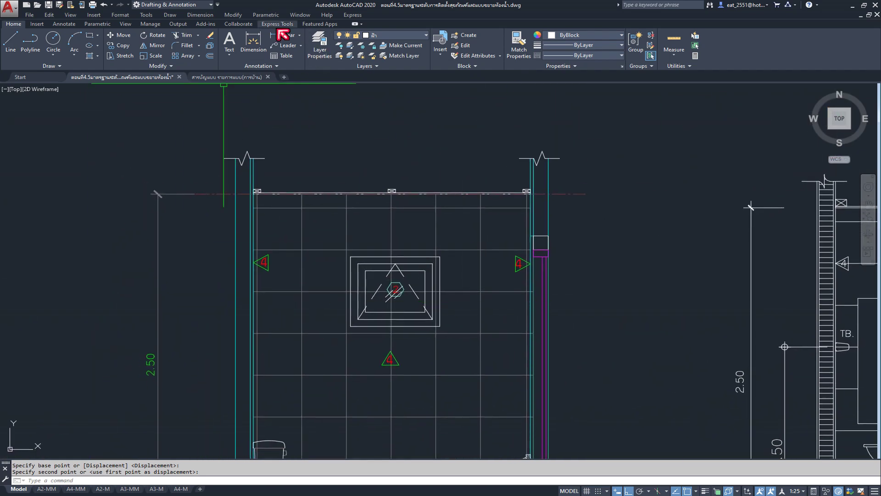
# Add a linear dimension from the soap dish corner to the wall, reading 0.61
pyautogui.click(289, 41)
pyautogui.scroll(3, 494, 275)
pyautogui.click(382, 239)
pyautogui.click(569, 239)
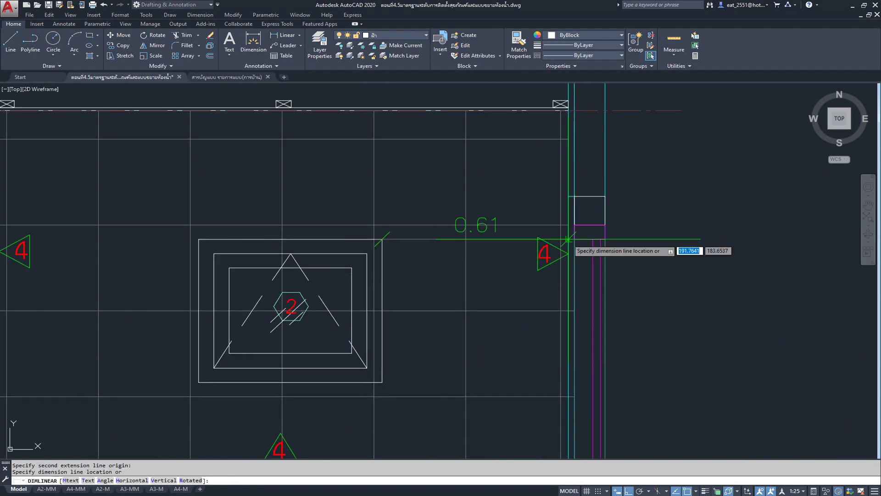
pyautogui.click(569, 191)
pyautogui.scroll(-5, 512, 153)
# Pan out over the plan and elevations, then back to sections A and B
pyautogui.moveTo(138, 321); pyautogui.dragTo(348, 216, button='middle')
pyautogui.scroll(5, 264, 289)
pyautogui.scroll(1, 267, 262)
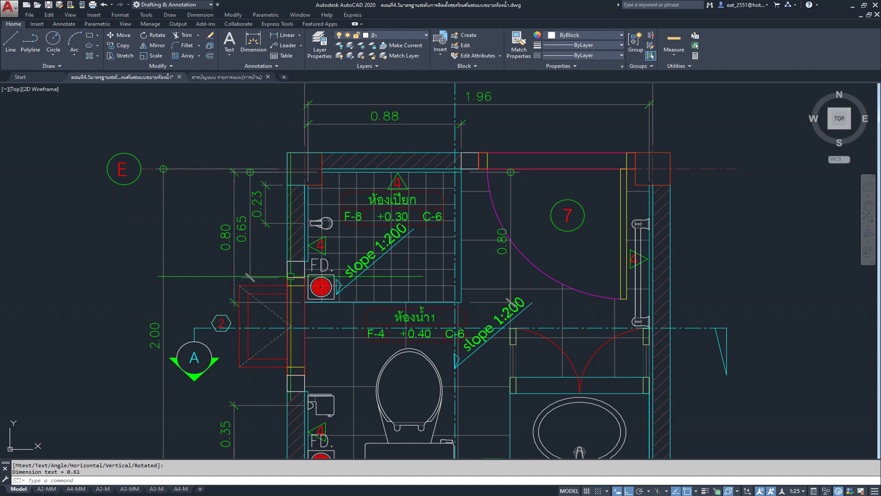
pyautogui.scroll(-1, 291, 276)
pyautogui.scroll(3, 240, 304)
pyautogui.scroll(1, 240, 304)
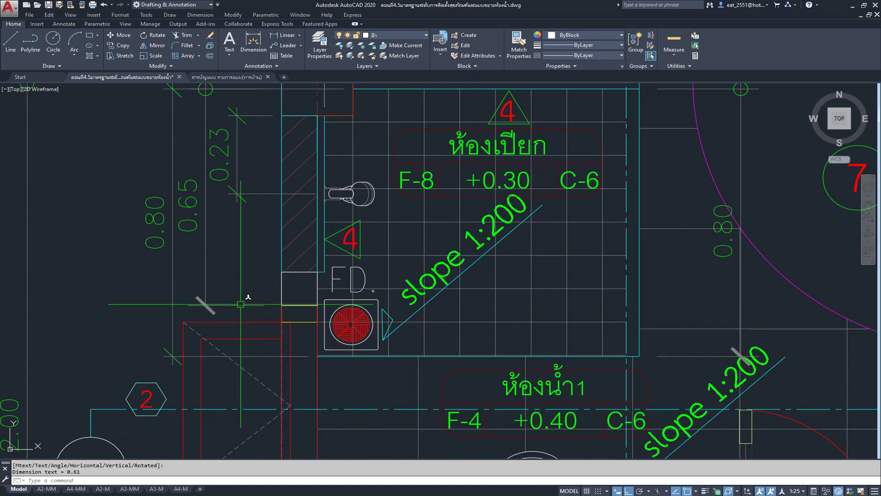
pyautogui.scroll(-3, 240, 305)
pyautogui.moveTo(642, 275); pyautogui.dragTo(184, 298, button='middle')
pyautogui.scroll(-3, 652, 271)
pyautogui.scroll(3, 518, 255)
pyautogui.scroll(2, 518, 255)
pyautogui.scroll(2, 477, 243)
pyautogui.scroll(2, 436, 230)
# Move the soap dish block 0.04 left so its wall dimension reads 0.65
pyautogui.click(437, 197)
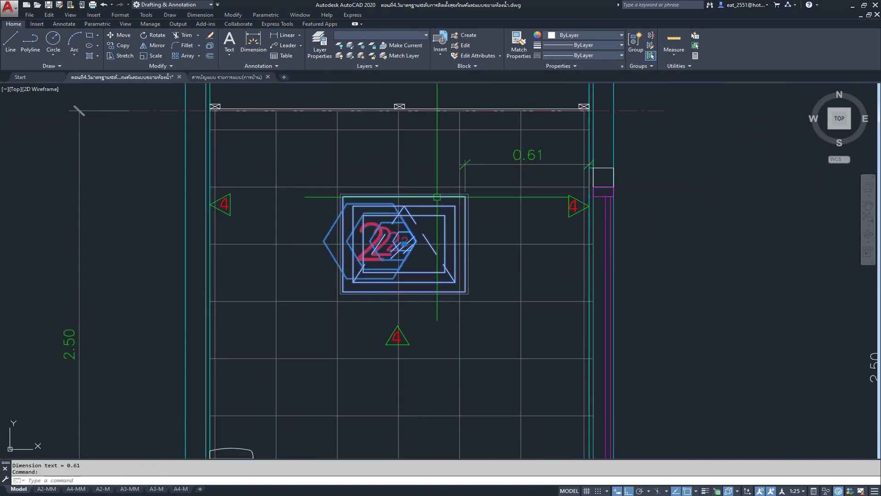
pyautogui.click(323, 176)
pyautogui.click(486, 307)
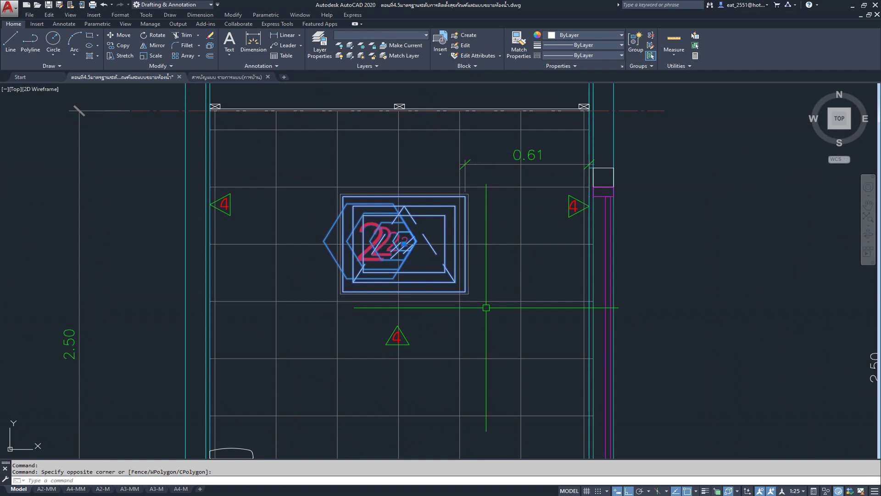
pyautogui.click(126, 38)
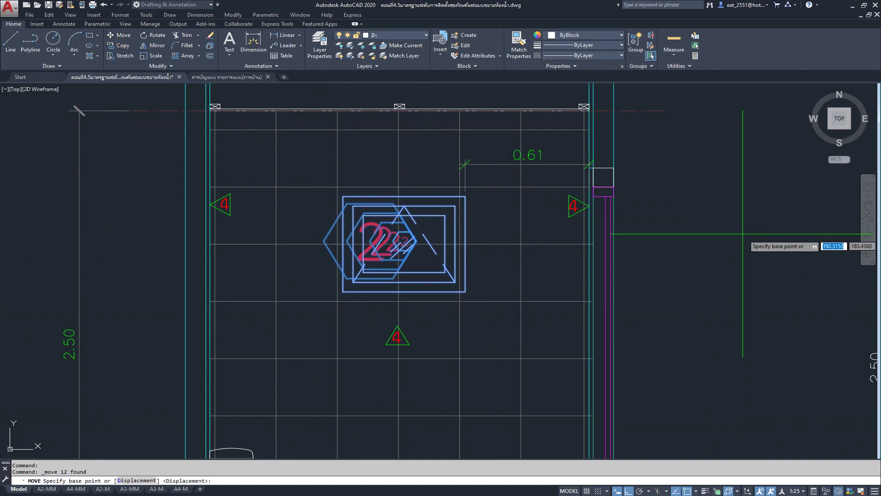
pyautogui.click(758, 241)
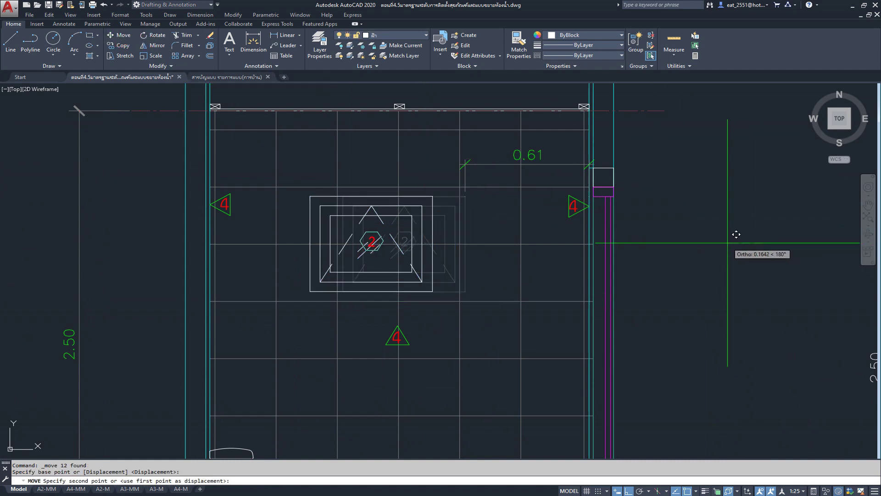
pyautogui.write('.04')
pyautogui.press('Return')
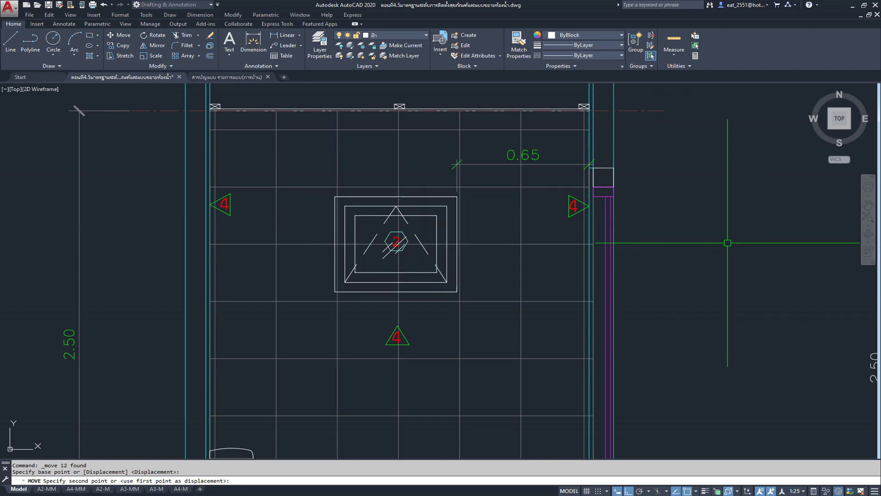
pyautogui.scroll(-3, 447, 133)
pyautogui.scroll(-1, 436, 206)
pyautogui.scroll(-1, 429, 252)
pyautogui.scroll(-1, 424, 284)
pyautogui.scroll(-2, 643, 238)
pyautogui.scroll(-2, 307, 189)
pyautogui.scroll(1, 307, 189)
pyautogui.scroll(2, 263, 216)
pyautogui.scroll(2, 231, 239)
pyautogui.scroll(2, 231, 275)
pyautogui.scroll(1, 264, 314)
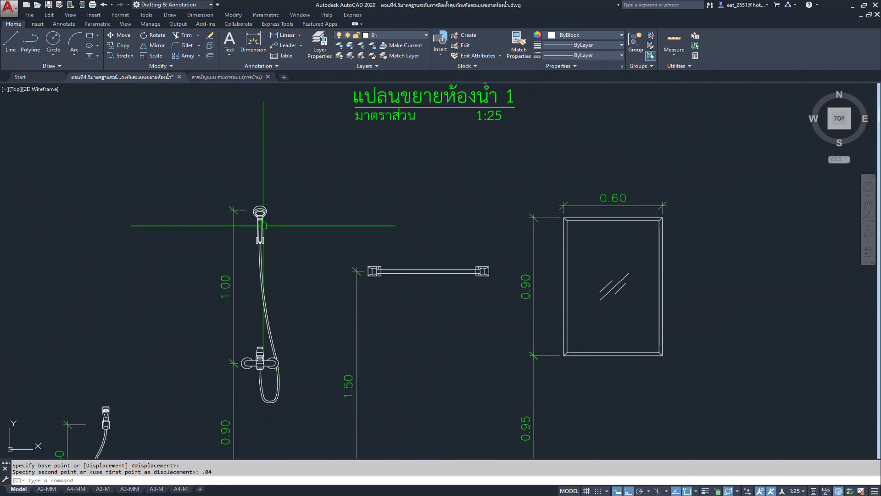
# Scroll through the Insert tab's block gallery thumbnails, then return to the fixture elevations
pyautogui.scroll(-5, 335, 242)
pyautogui.scroll(5, 322, 174)
pyautogui.scroll(4, 357, 197)
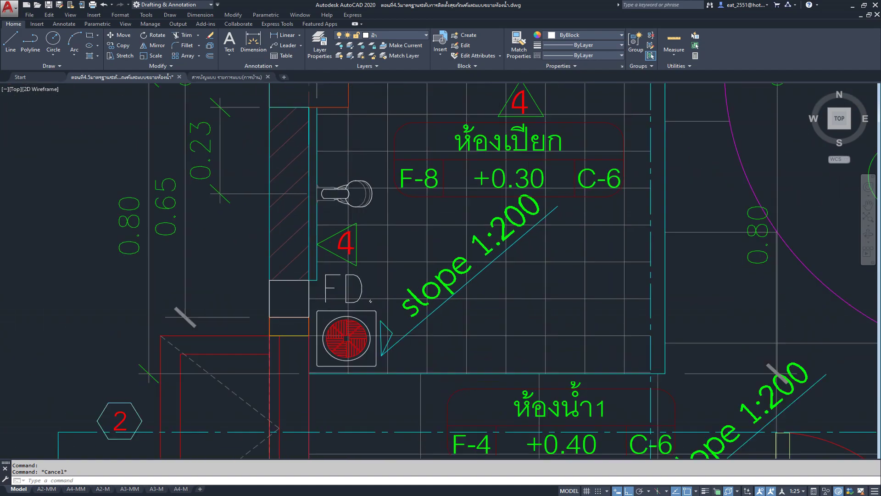
pyautogui.scroll(-1, 366, 203)
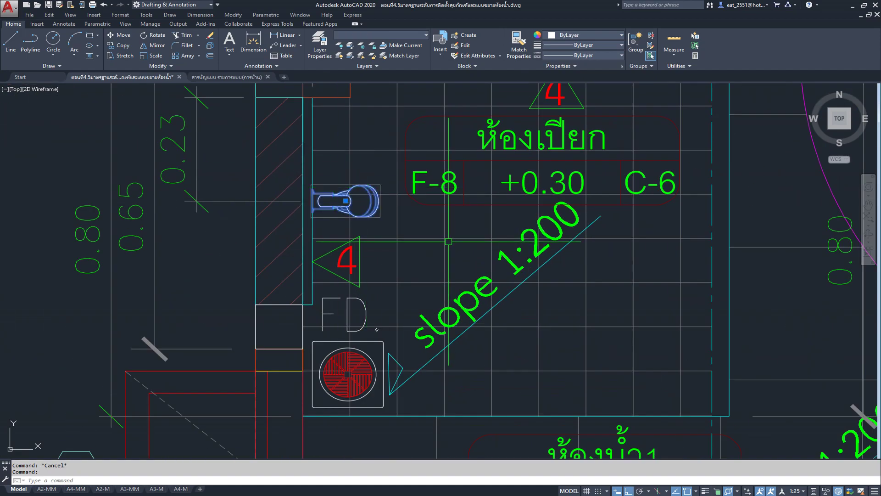
pyautogui.scroll(-5, 448, 241)
pyautogui.scroll(-3, 454, 230)
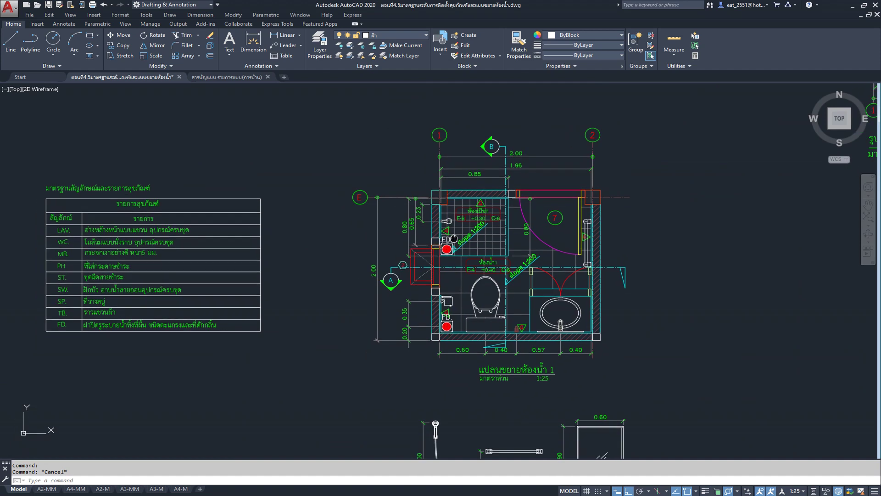
pyautogui.scroll(1, 463, 212)
pyautogui.click(35, 24)
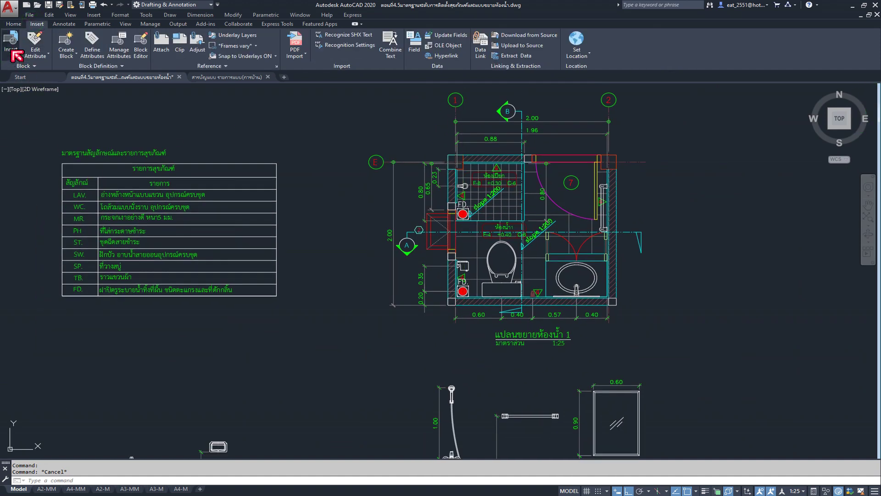
pyautogui.click(11, 52)
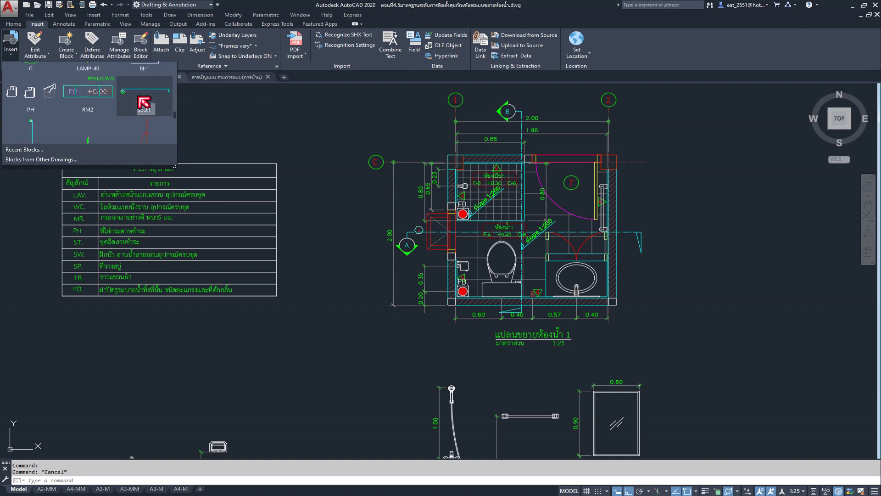
pyautogui.scroll(-1, 143, 102)
pyautogui.scroll(-1, 143, 102)
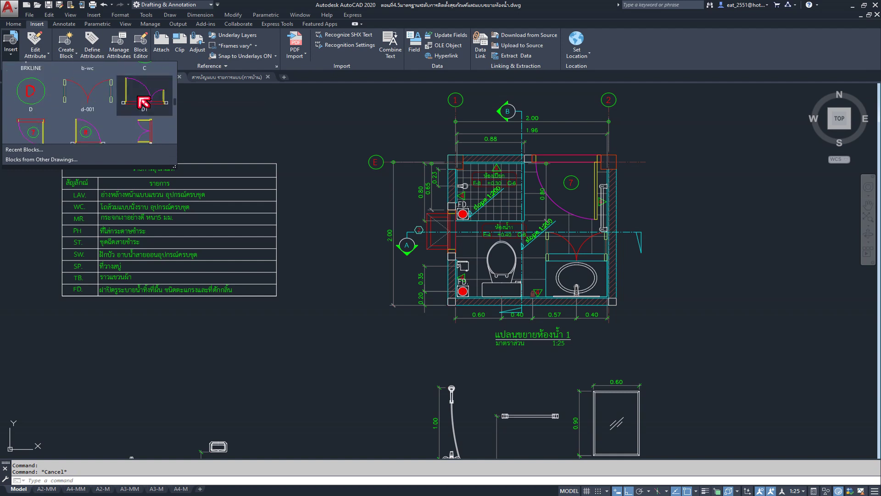
pyautogui.scroll(1, 144, 102)
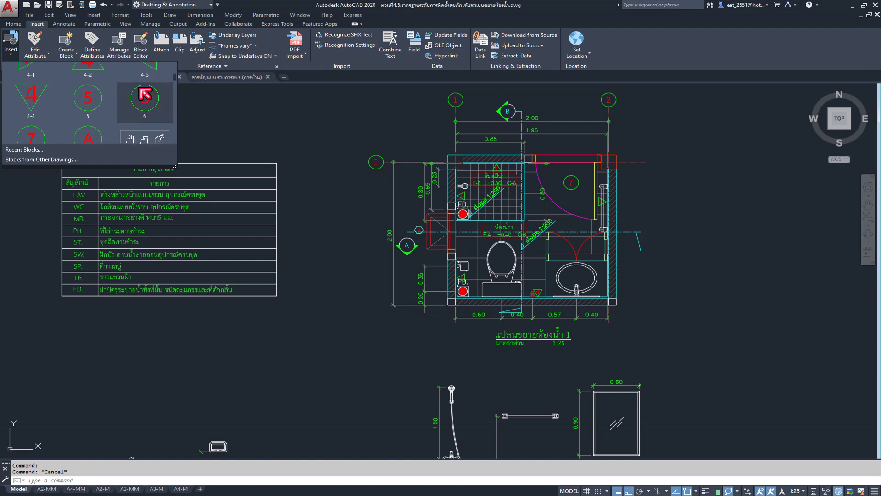
pyautogui.scroll(-1, 144, 95)
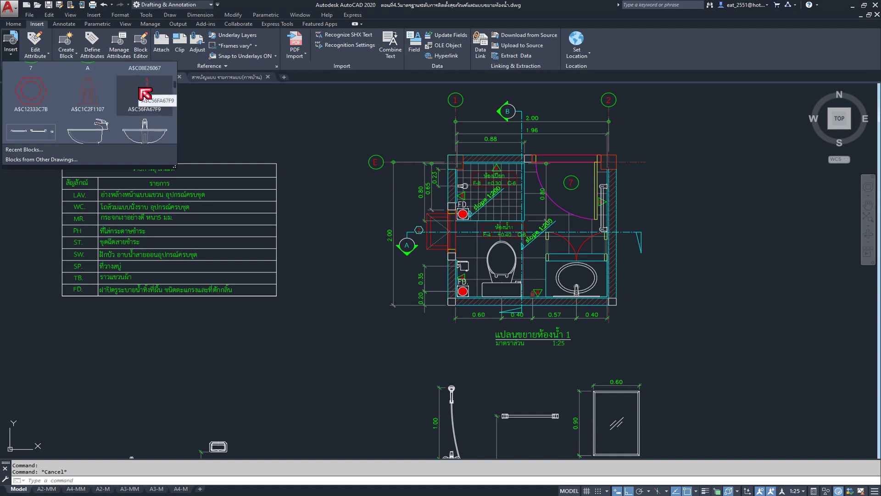
pyautogui.scroll(1, 144, 94)
pyautogui.scroll(-2, 144, 94)
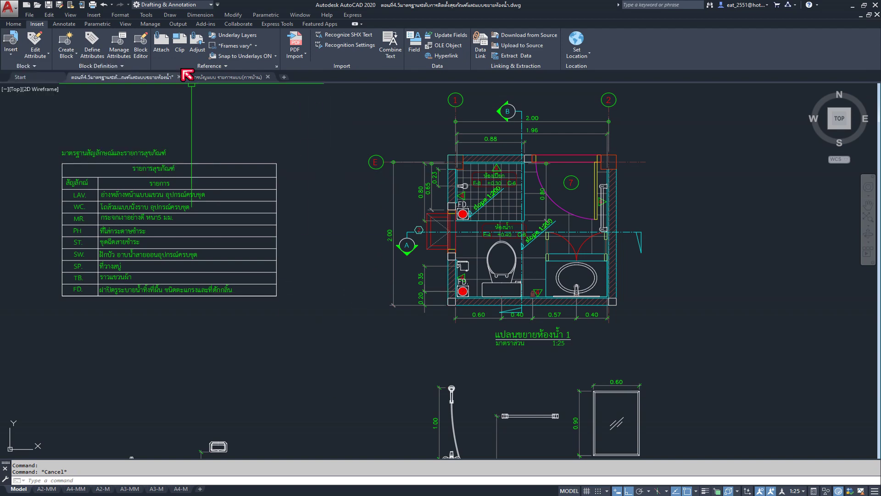
pyautogui.moveTo(574, 455); pyautogui.dragTo(367, 280, button='middle')
# Start opening another drawing from the Quick Access toolbar's Open button
pyautogui.scroll(3, 394, 313)
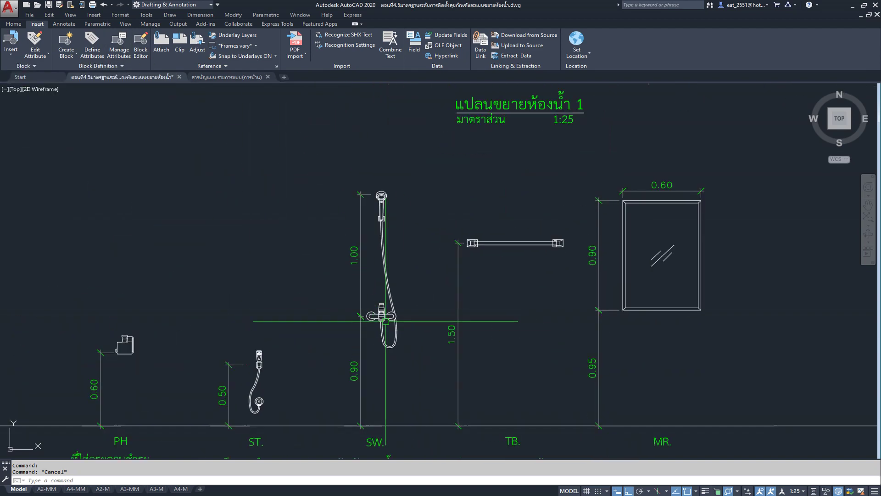
pyautogui.scroll(-3, 386, 321)
pyautogui.scroll(-2, 379, 307)
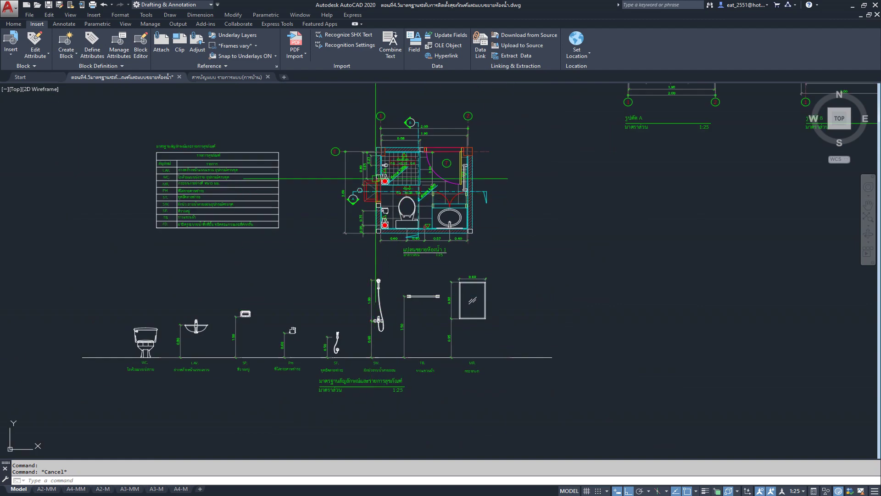
pyautogui.scroll(2, 389, 172)
pyautogui.scroll(5, 389, 172)
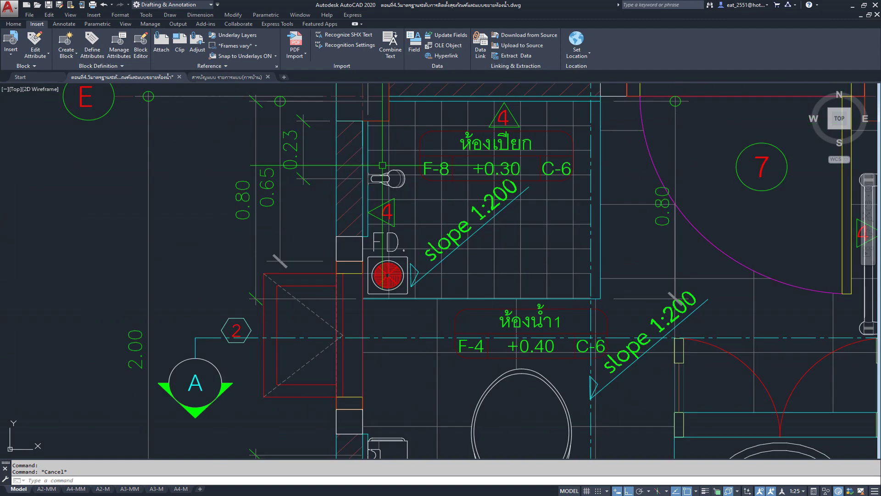
pyautogui.scroll(3, 390, 171)
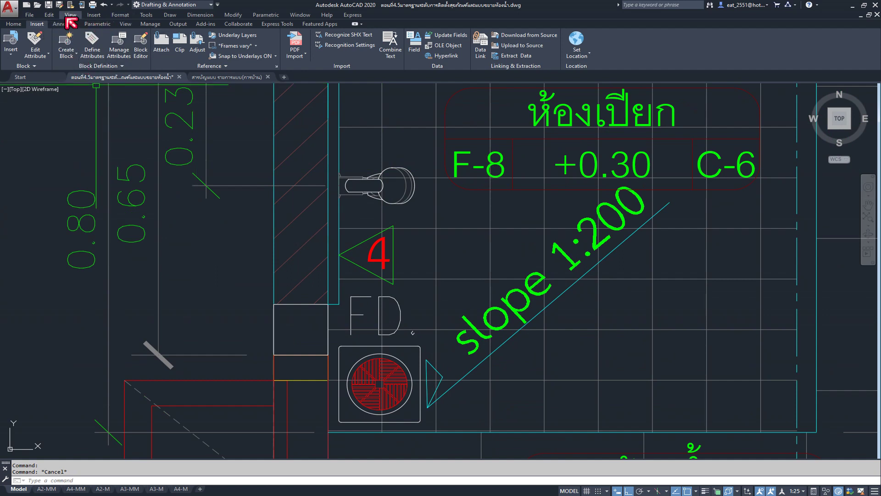
pyautogui.click(37, 4)
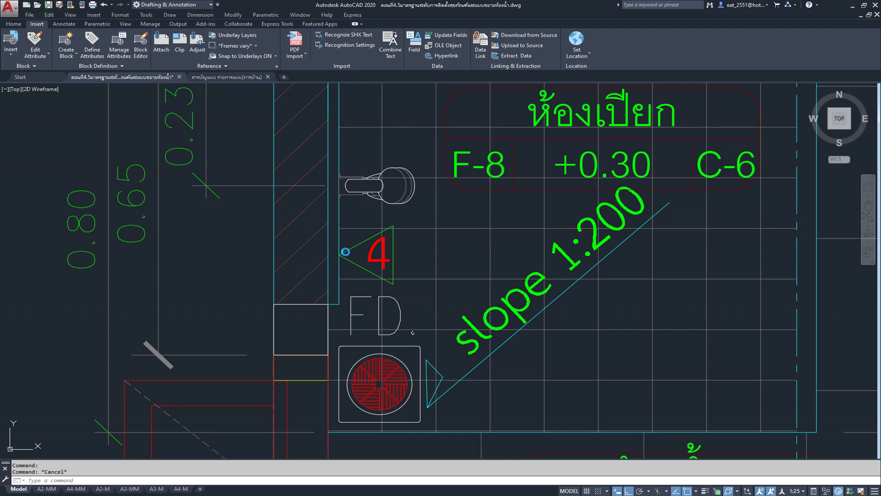
# Open BLOCK-3update.dwg from the บล็อคงาน-3 block library folder
pyautogui.click(533, 167)
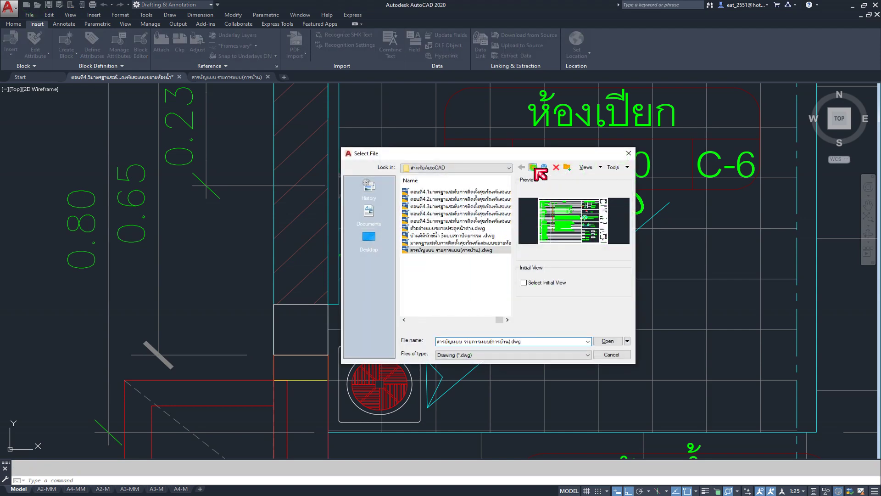
pyautogui.doubleClick(424, 199)
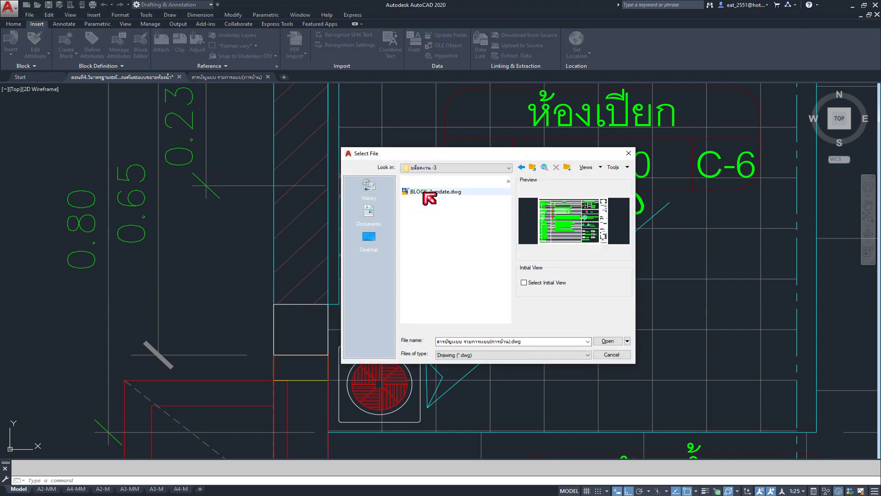
pyautogui.click(429, 192)
pyautogui.click(605, 341)
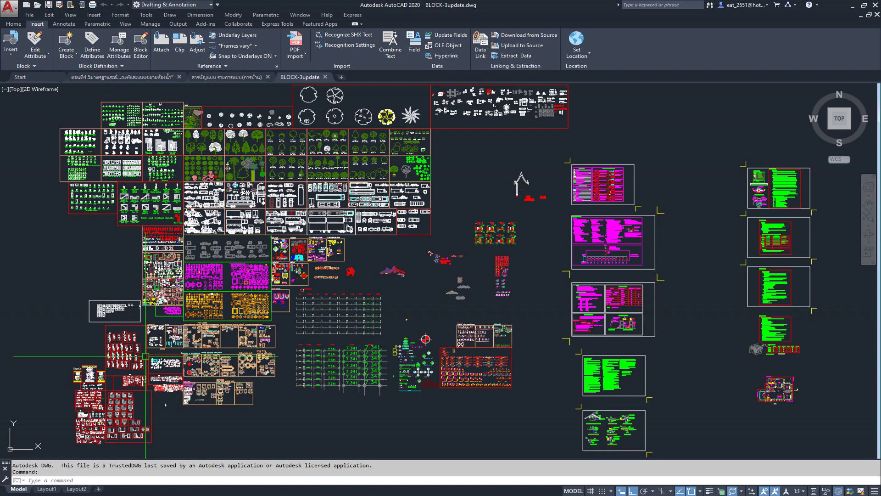
# Copy the 186-object ct370 shower set to the clipboard, then return to the bathroom drawing
pyautogui.scroll(2, 145, 356)
pyautogui.scroll(3, 273, 393)
pyautogui.scroll(2, 273, 393)
pyautogui.scroll(3, 273, 393)
pyautogui.scroll(3, 273, 394)
pyautogui.scroll(1, 344, 315)
pyautogui.scroll(1, 344, 314)
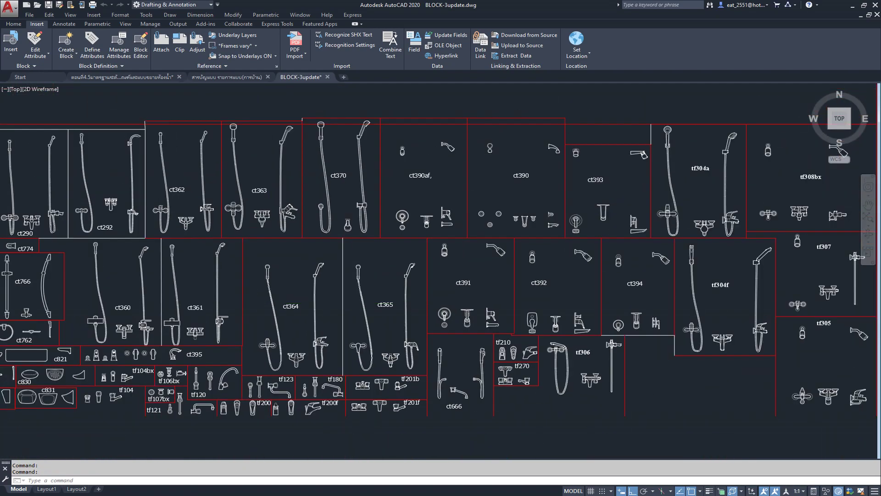
pyautogui.scroll(-3, 344, 317)
pyautogui.scroll(2, 345, 178)
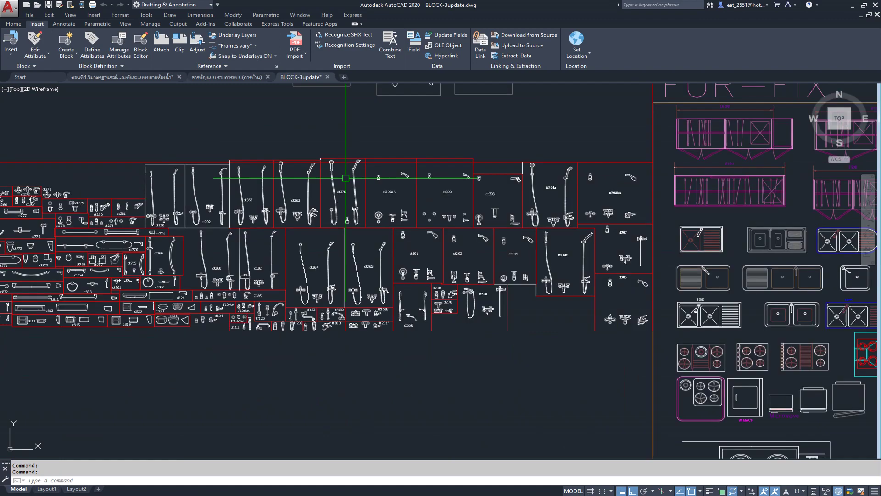
pyautogui.scroll(1, 345, 177)
pyautogui.scroll(2, 346, 202)
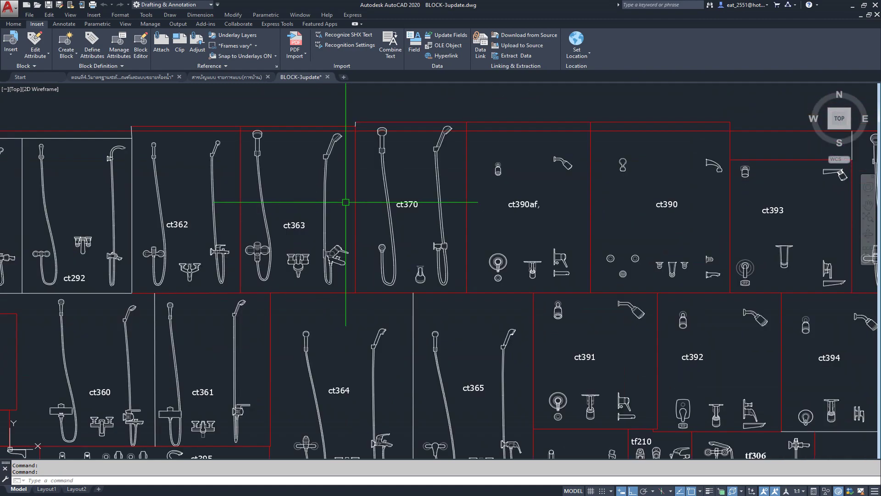
pyautogui.scroll(-4, 346, 202)
pyautogui.scroll(2, 443, 232)
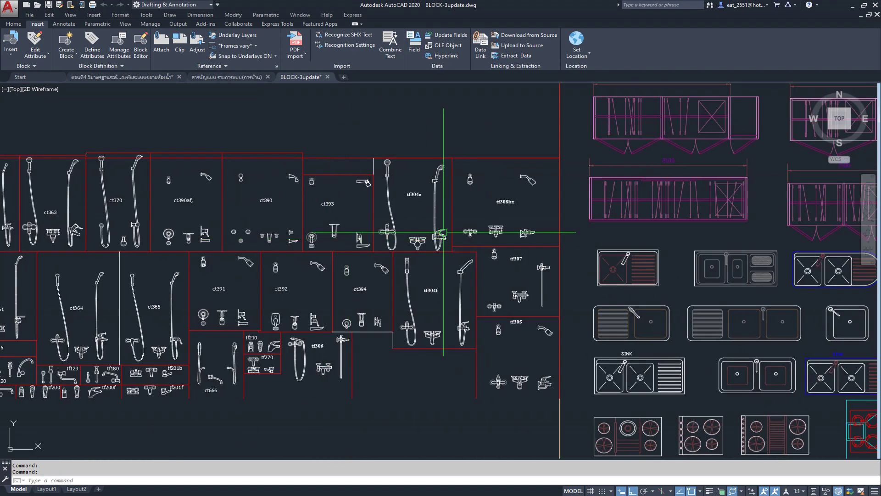
pyautogui.scroll(-2, 443, 231)
pyautogui.scroll(2, 408, 279)
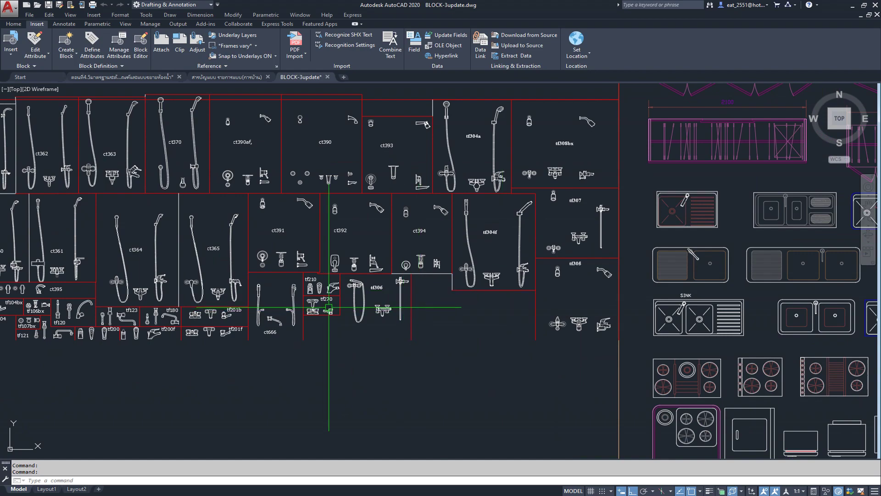
pyautogui.scroll(-3, 559, 261)
pyautogui.scroll(1, 459, 266)
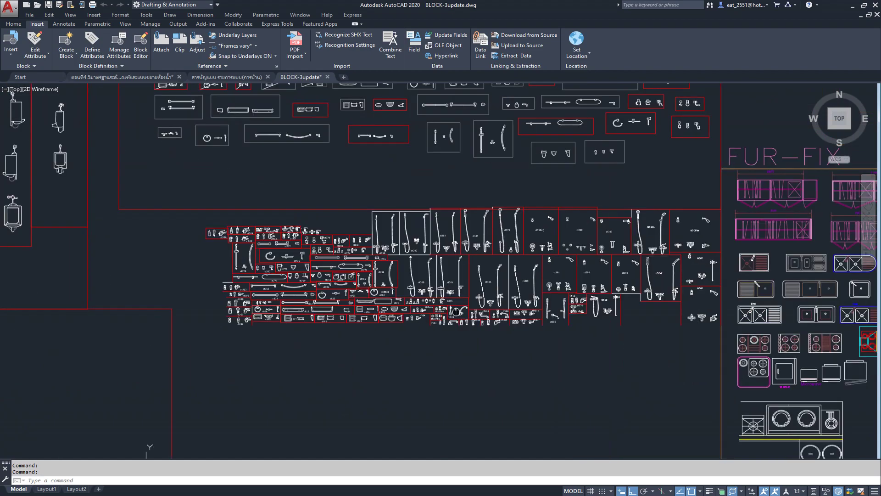
pyautogui.scroll(3, 454, 308)
pyautogui.scroll(2, 426, 285)
pyautogui.scroll(2, 393, 263)
pyautogui.moveTo(393, 263); pyautogui.dragTo(409, 321, button='middle')
pyautogui.scroll(1, 390, 323)
pyautogui.scroll(1, 374, 321)
pyautogui.scroll(3, 372, 327)
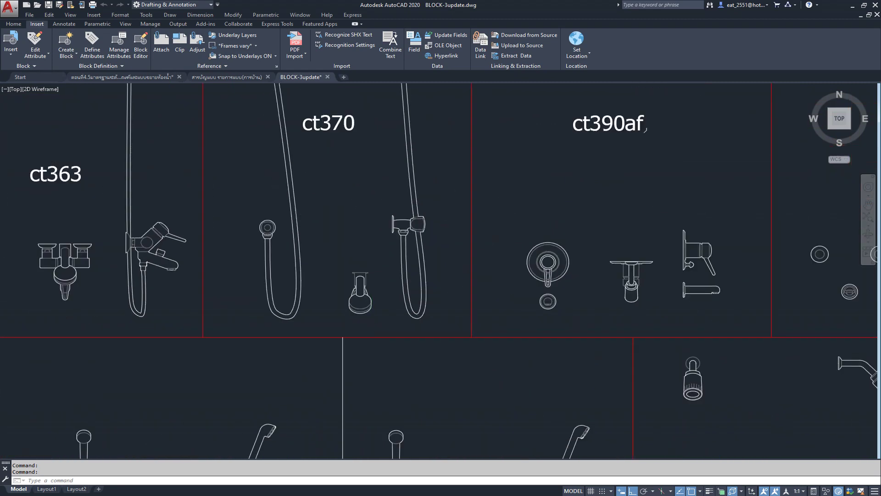
pyautogui.scroll(-3, 371, 327)
pyautogui.click(298, 111)
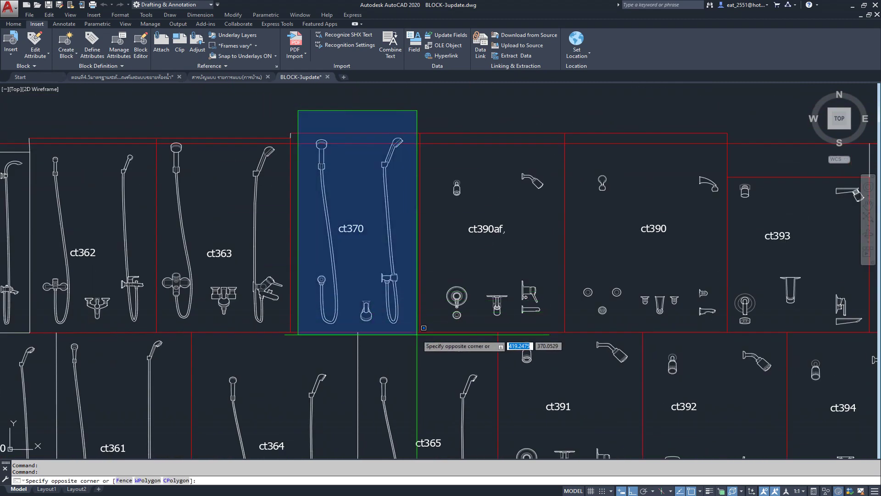
pyautogui.click(410, 335)
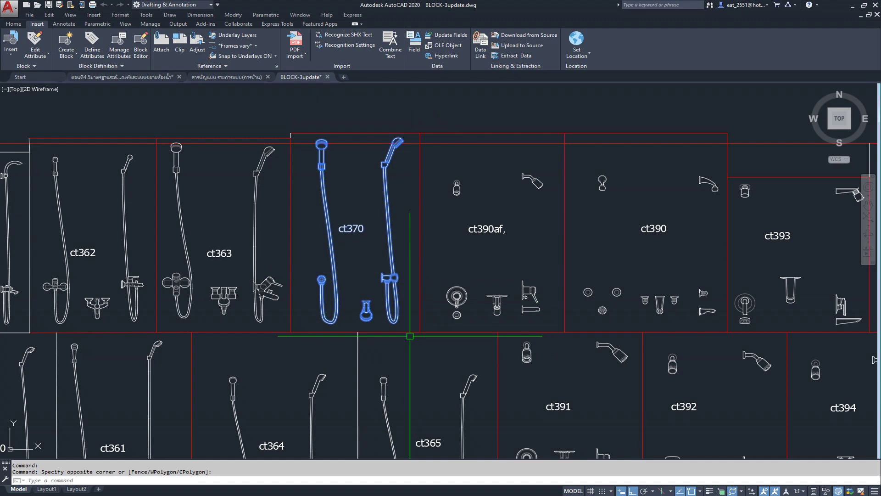
pyautogui.hotkey('ctrl', 'c')
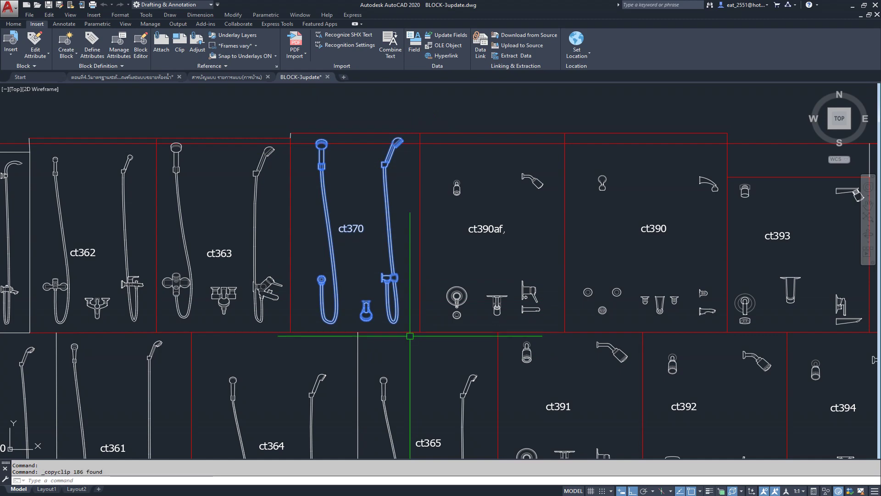
pyautogui.click(130, 77)
# Paste the ct370 shower set into the elevation just right of the MR. mirror
pyautogui.scroll(-3, 327, 336)
pyautogui.scroll(-2, 327, 336)
pyautogui.scroll(4, 327, 335)
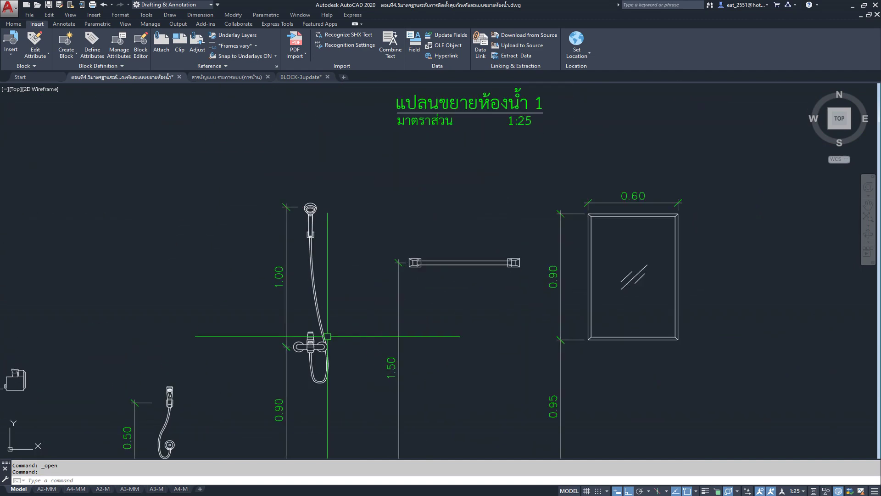
pyautogui.hotkey('ctrl', 'v')
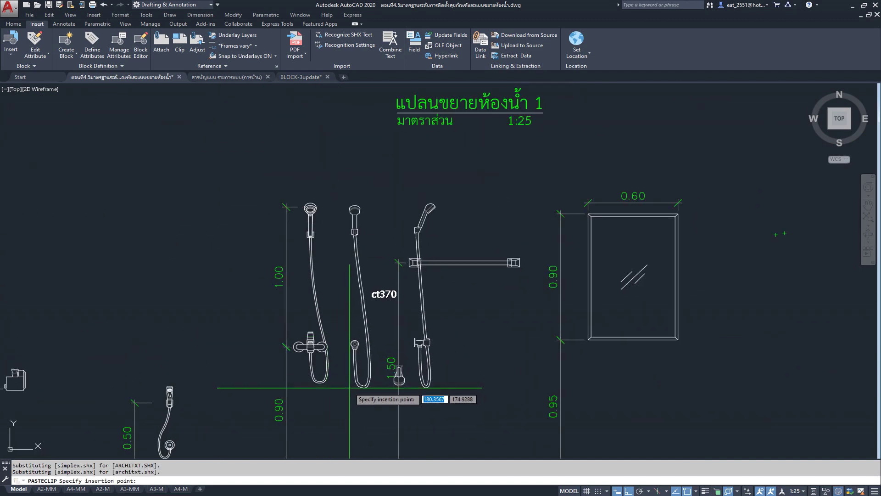
pyautogui.scroll(-2, 349, 388)
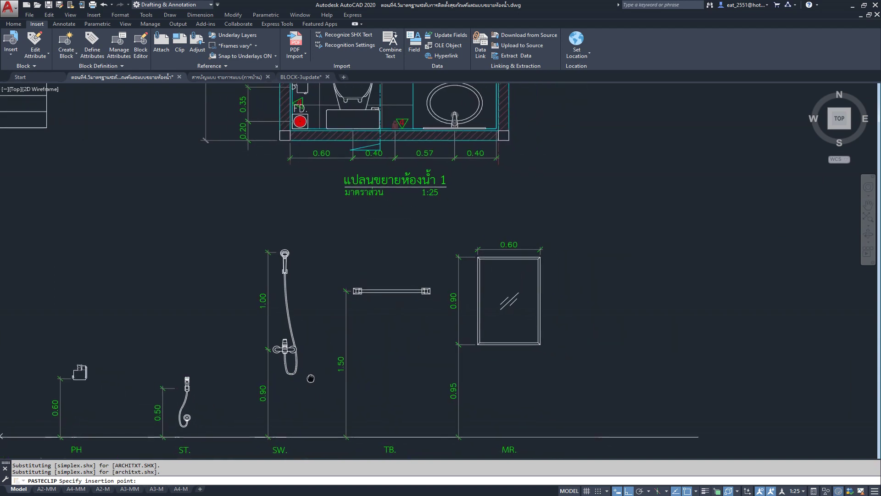
pyautogui.click(584, 365)
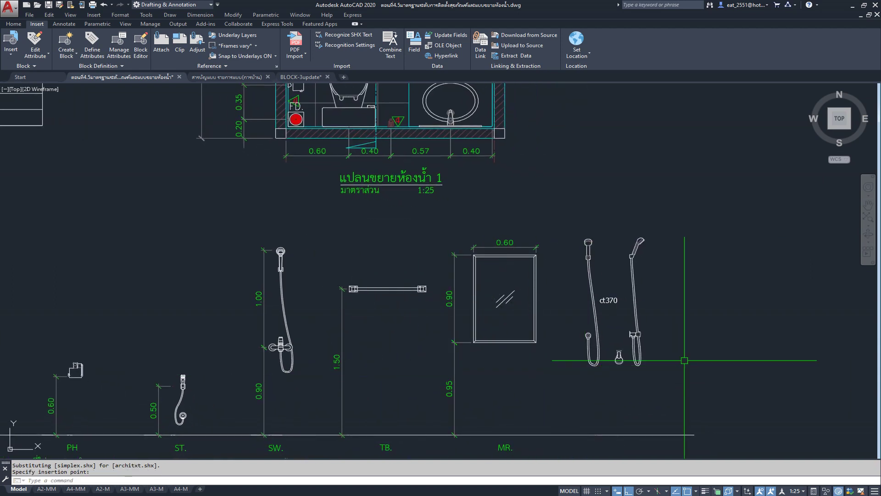
pyautogui.scroll(3, 319, 356)
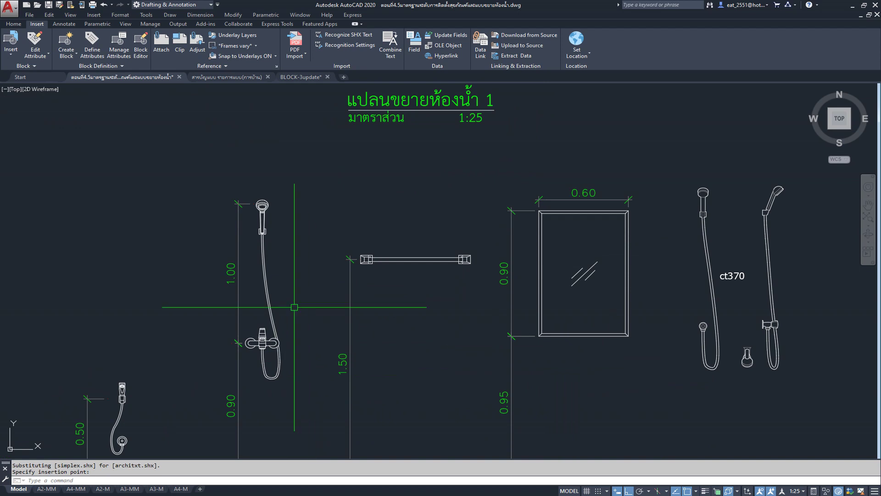
pyautogui.click(703, 196)
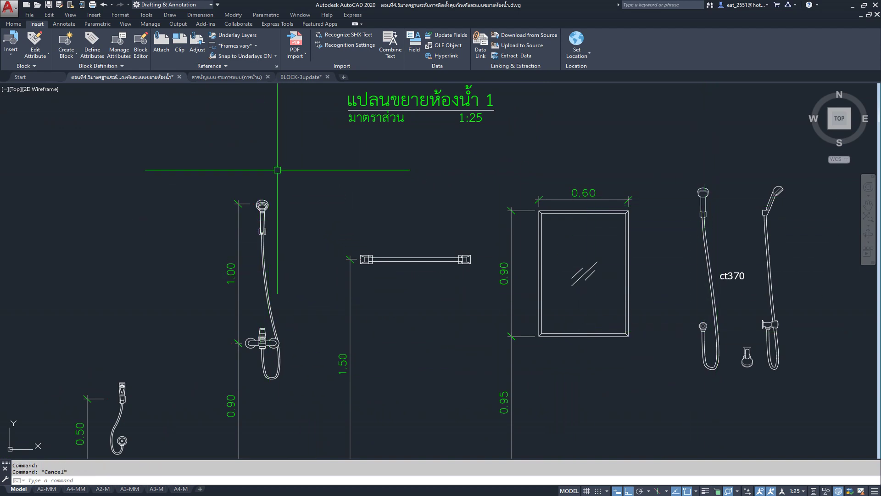
# Group the parts of the existing wall shower together
pyautogui.click(242, 163)
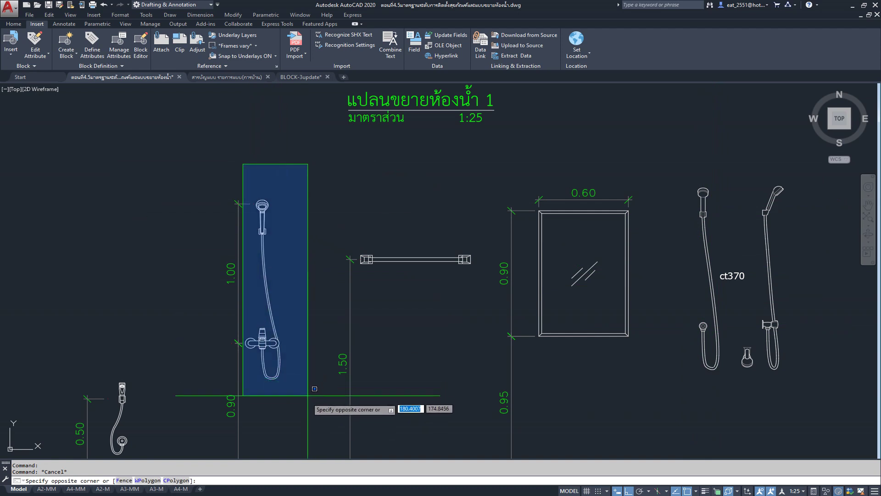
pyautogui.click(306, 401)
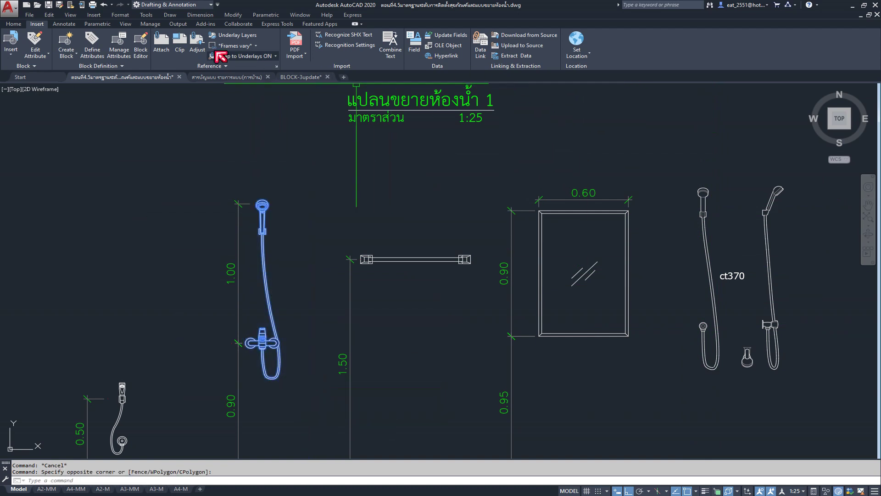
pyautogui.click(14, 23)
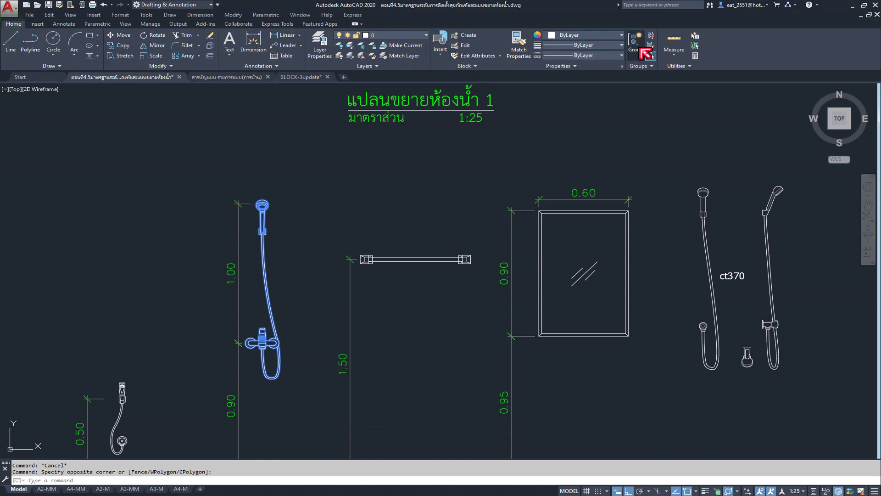
pyautogui.click(639, 44)
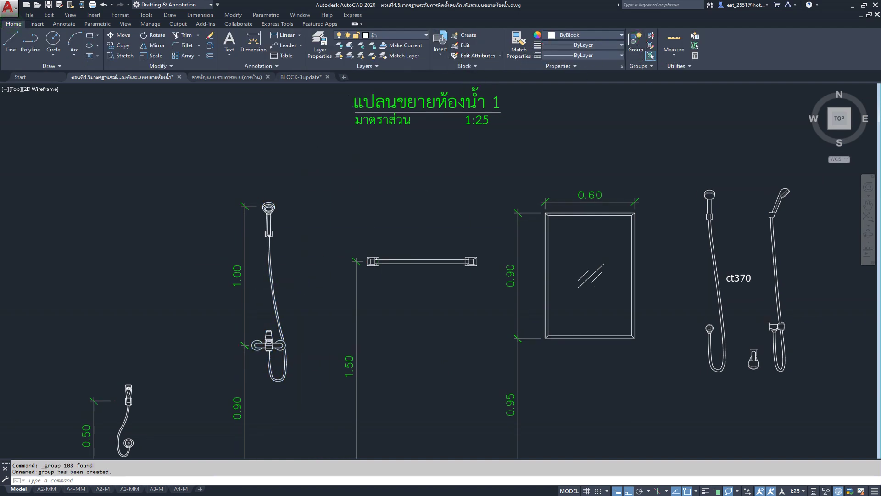
pyautogui.scroll(1, 368, 278)
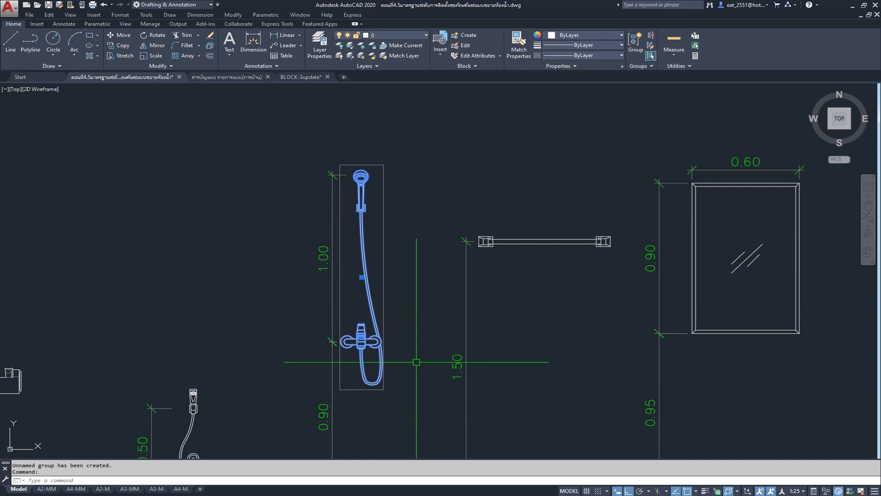
pyautogui.press('Escape')
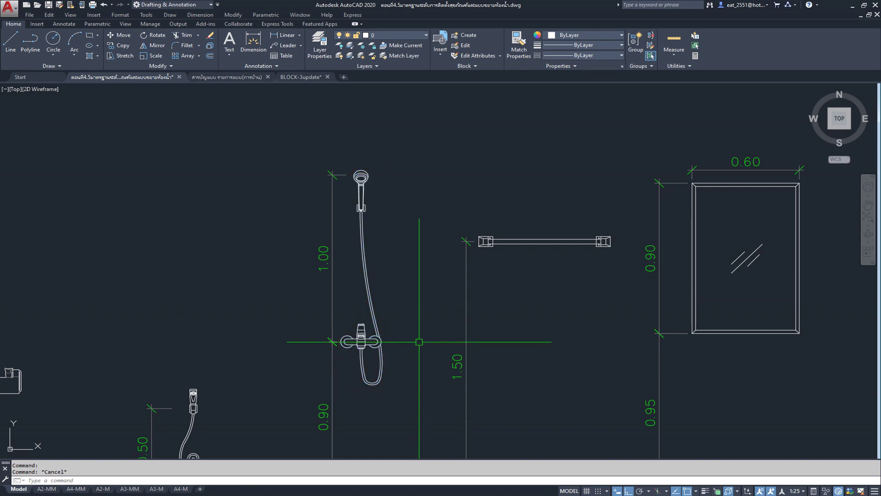
# Define the grouped wall shower as block SH. with its base point at the bottom
pyautogui.click(362, 251)
pyautogui.write('B')
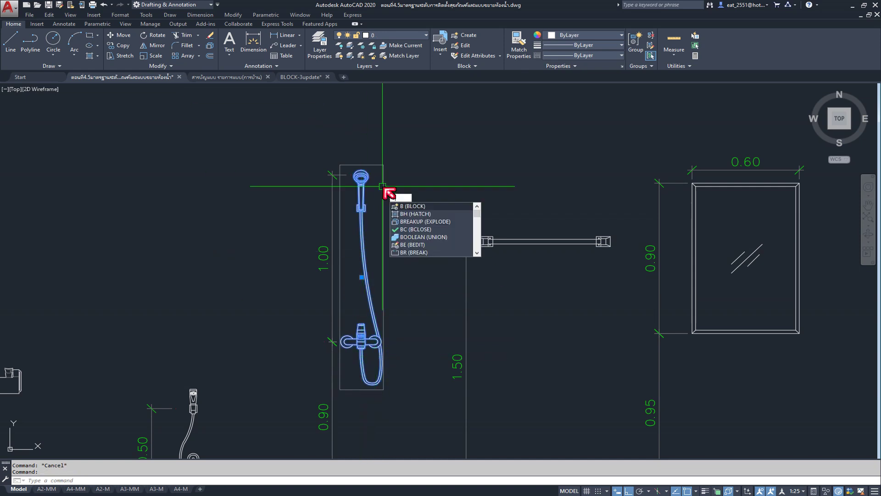
pyautogui.press('Return')
pyautogui.write('SH.')
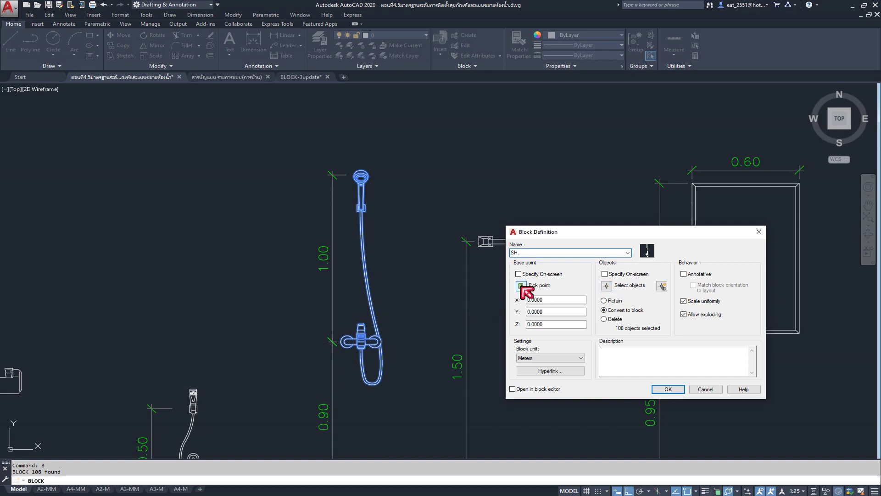
pyautogui.click(521, 286)
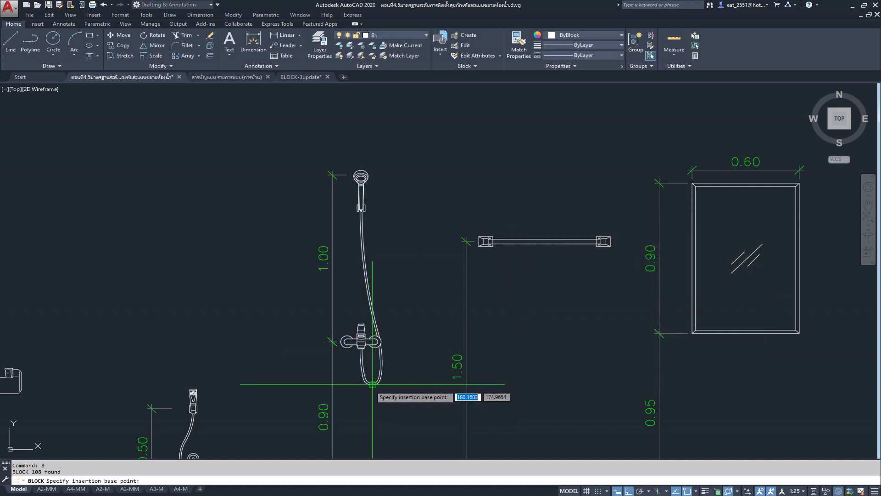
pyautogui.click(372, 384)
pyautogui.click(664, 389)
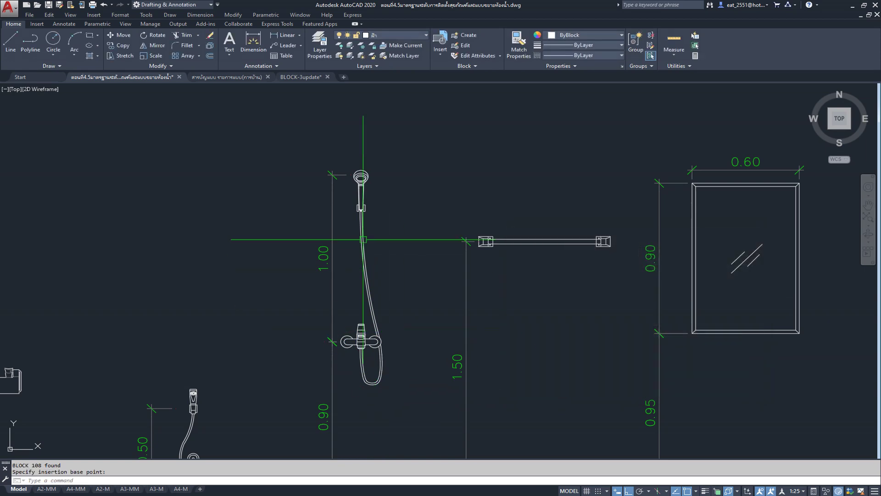
# Delete the SH. shower block from the SW. elevation
pyautogui.scroll(-3, 371, 276)
pyautogui.scroll(-2, 371, 275)
pyautogui.scroll(1, 370, 275)
pyautogui.scroll(2, 395, 262)
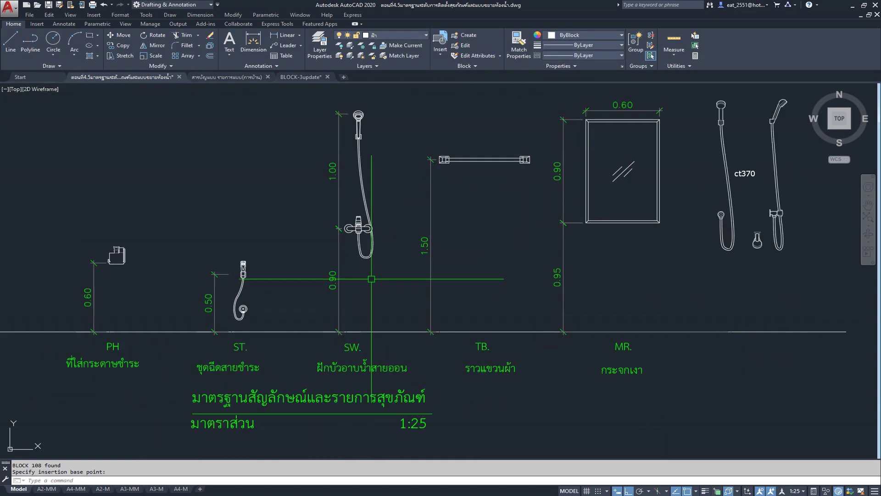
pyautogui.scroll(2, 420, 245)
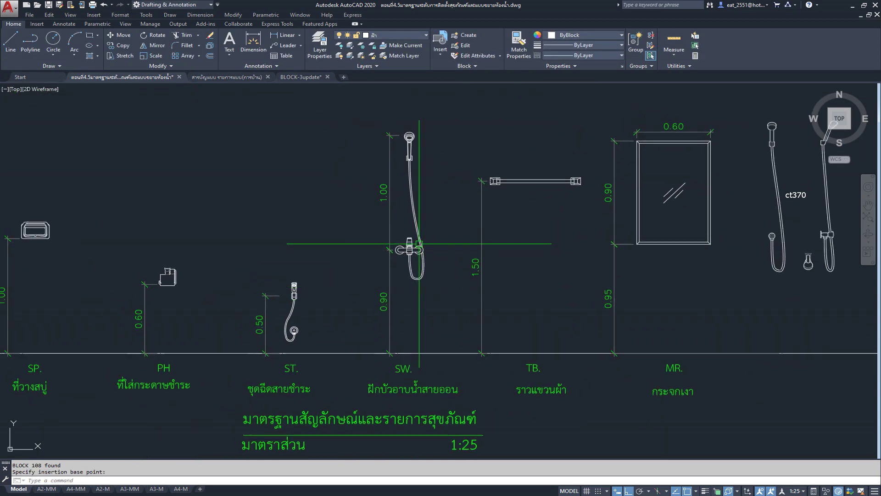
pyautogui.moveTo(371, 278)
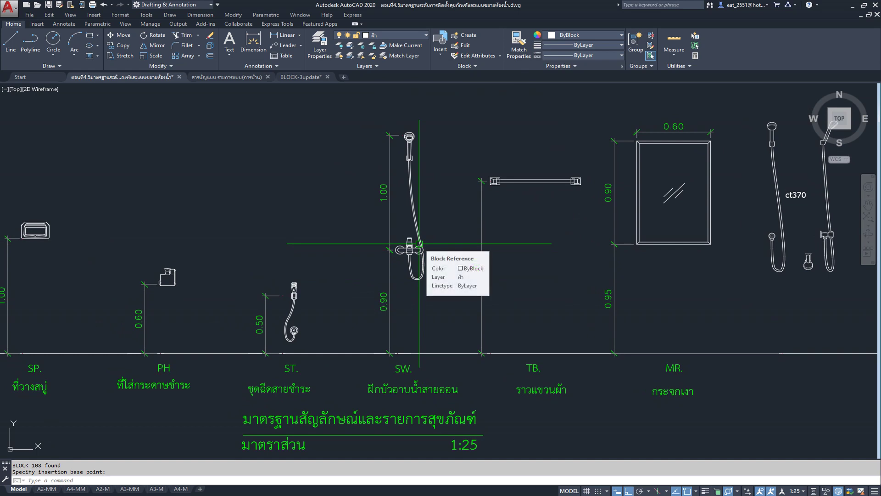
pyautogui.click(419, 244)
pyautogui.press('Delete')
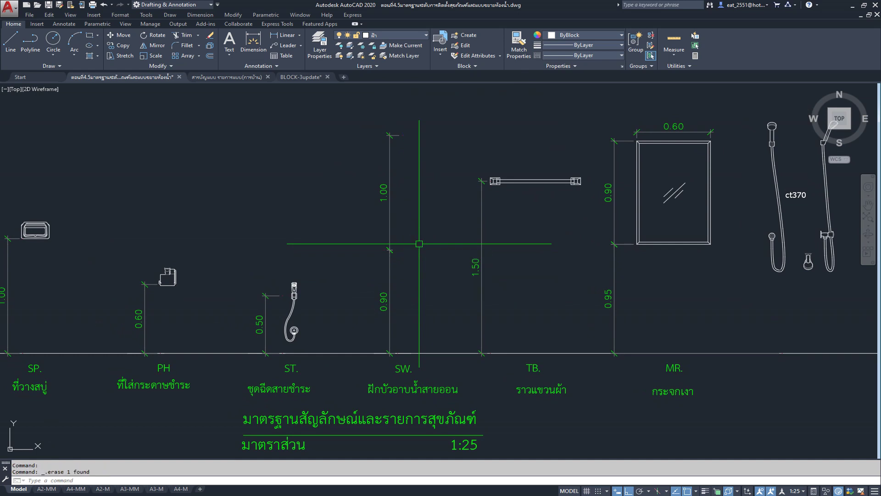
pyautogui.click(37, 24)
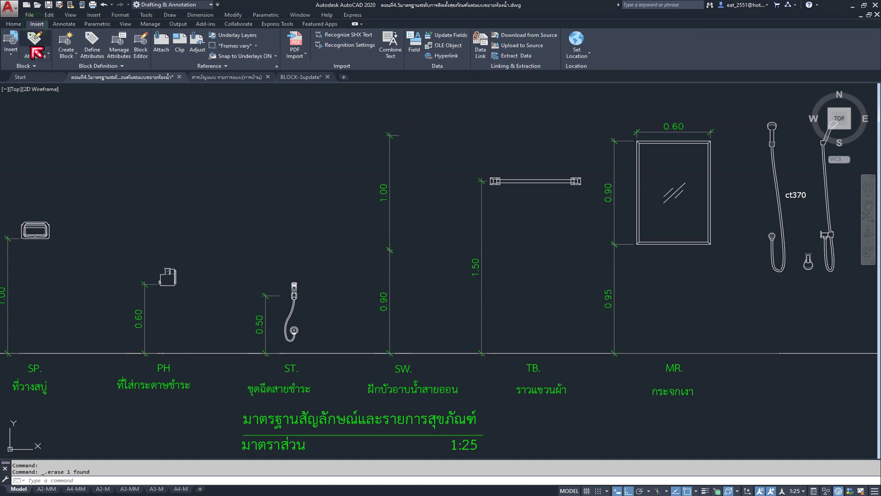
# Scroll through the Insert block gallery thumbnails
pyautogui.click(10, 44)
pyautogui.scroll(-2, 125, 103)
pyautogui.scroll(-2, 124, 105)
pyautogui.scroll(-2, 125, 105)
pyautogui.scroll(-2, 127, 112)
pyautogui.scroll(-2, 127, 117)
pyautogui.scroll(-2, 128, 120)
pyautogui.scroll(-2, 127, 121)
pyautogui.scroll(-2, 129, 127)
pyautogui.scroll(-1, 99, 99)
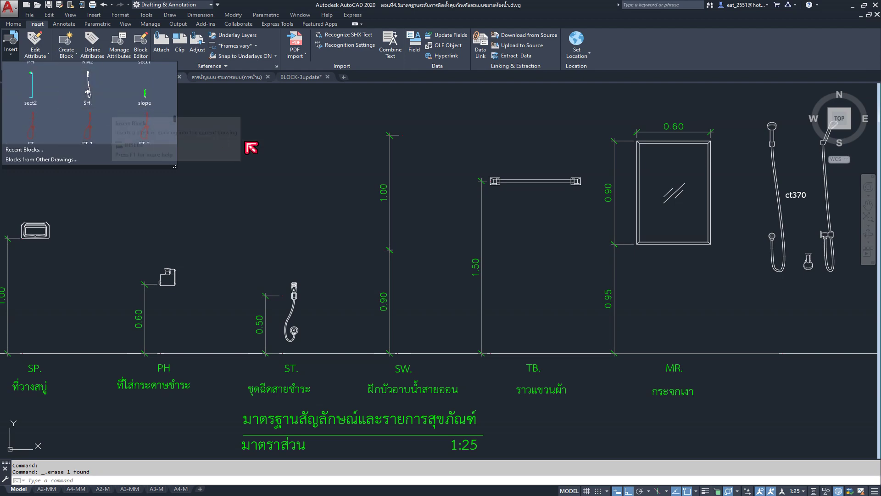
pyautogui.scroll(-3, 391, 250)
pyautogui.scroll(1, 358, 187)
pyautogui.scroll(1, 531, 223)
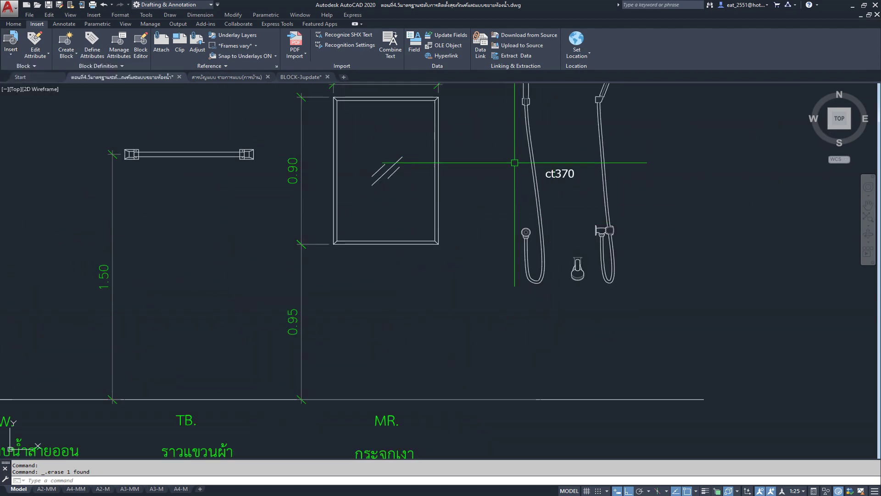
pyautogui.scroll(2, 459, 173)
# Make the left ct370 hose a block named SW-F, based at the hose bottom
pyautogui.click(445, 125)
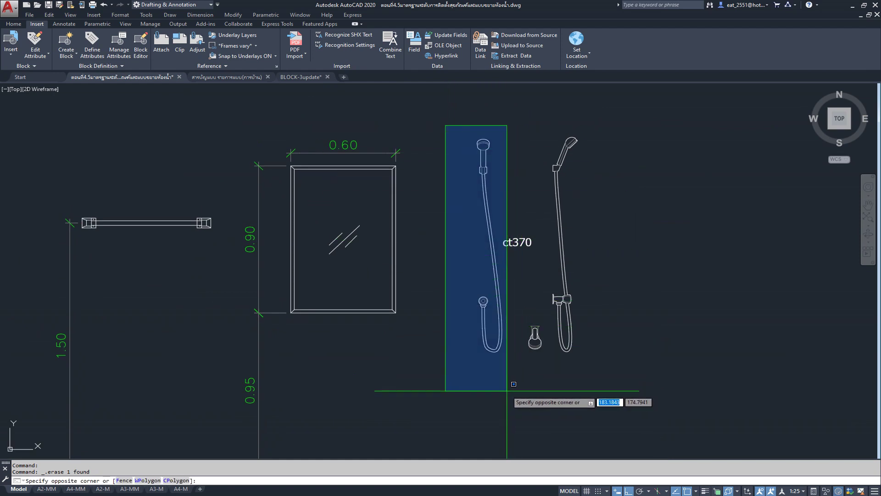
pyautogui.click(507, 390)
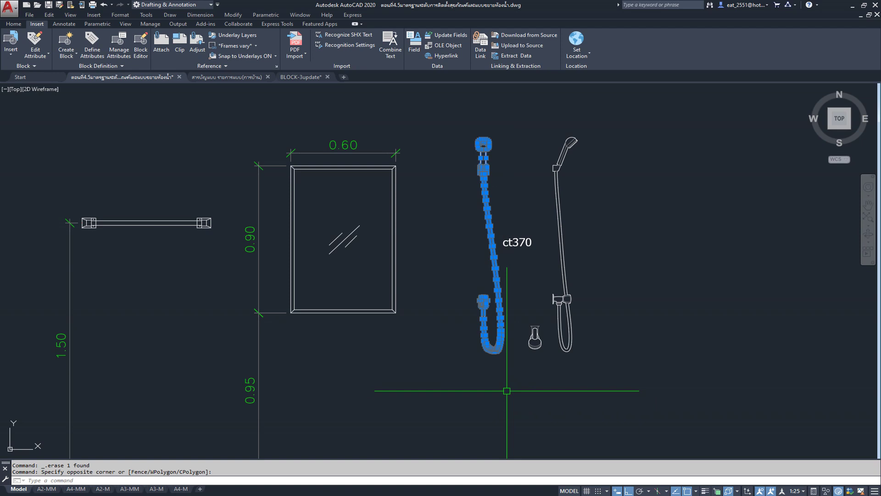
pyautogui.write('B')
pyautogui.press('Return')
pyautogui.write('SW-F')
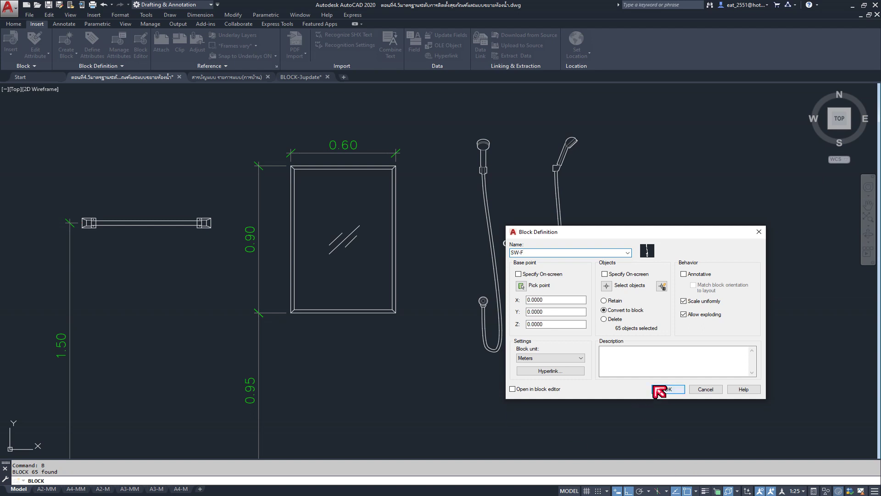
pyautogui.click(522, 286)
pyautogui.click(493, 352)
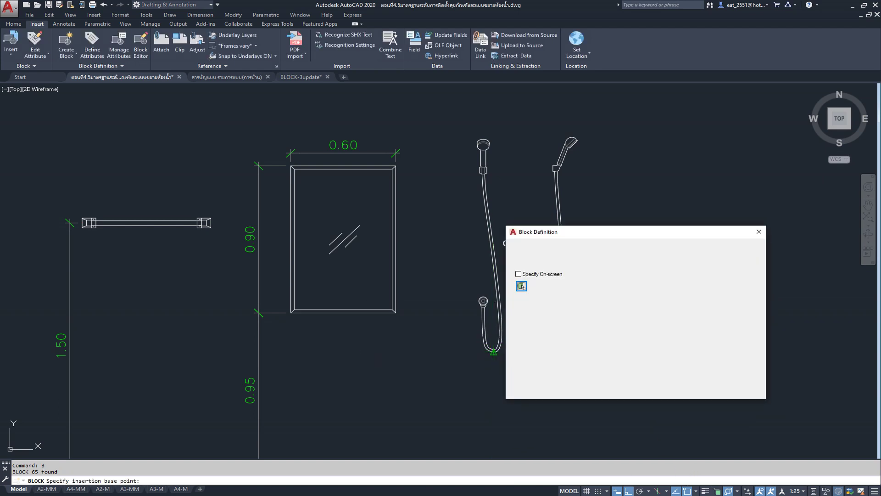
pyautogui.click(668, 389)
pyautogui.moveTo(646, 393); pyautogui.dragTo(519, 419, button='middle')
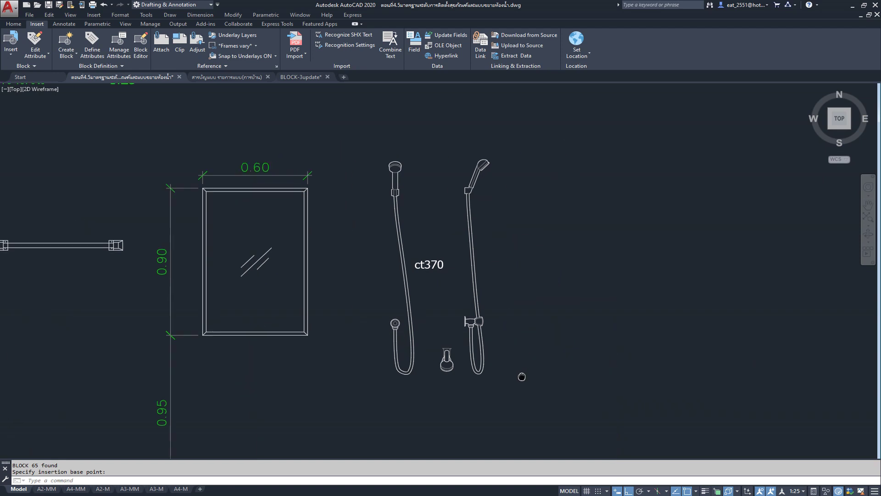
pyautogui.click(506, 165)
pyautogui.click(516, 133)
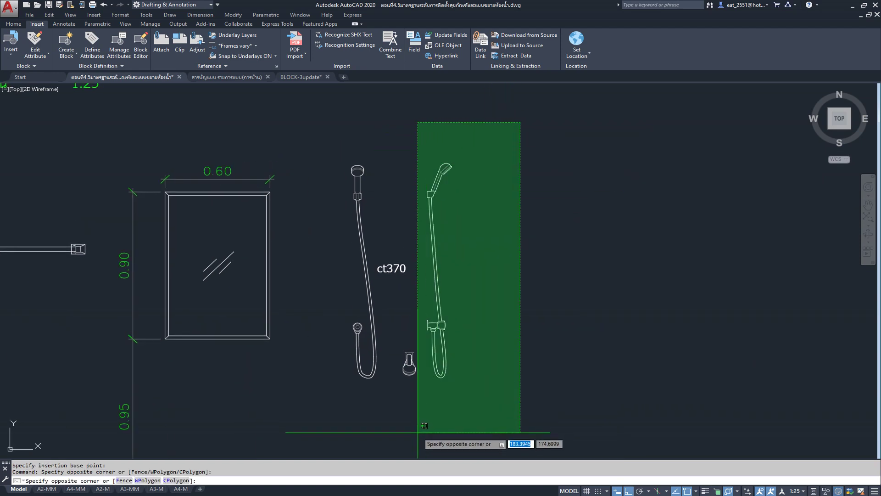
# Define the right shower as block SW-S with its base point at the shower base
pyautogui.click(419, 457)
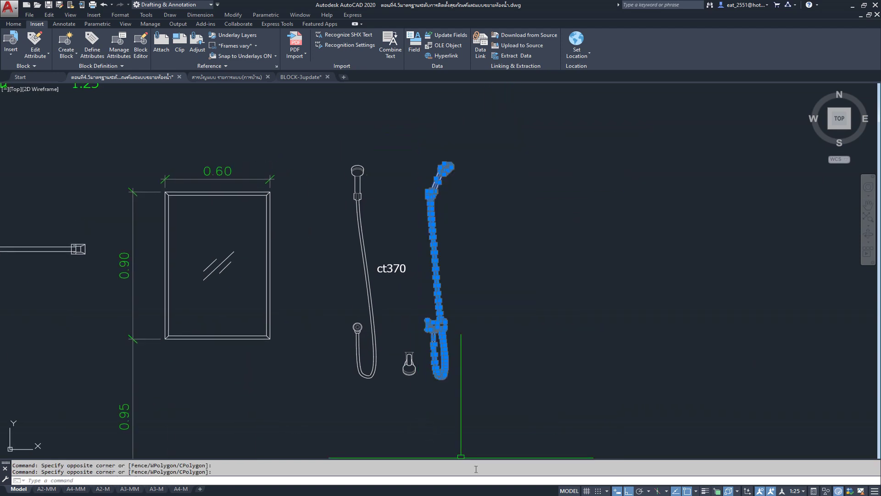
pyautogui.write('b')
pyautogui.press('Return')
pyautogui.write('SW-S')
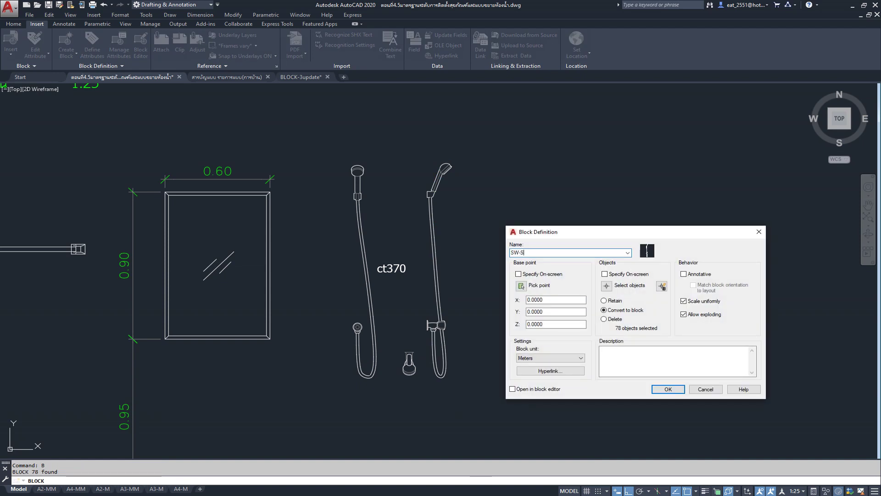
pyautogui.click(521, 285)
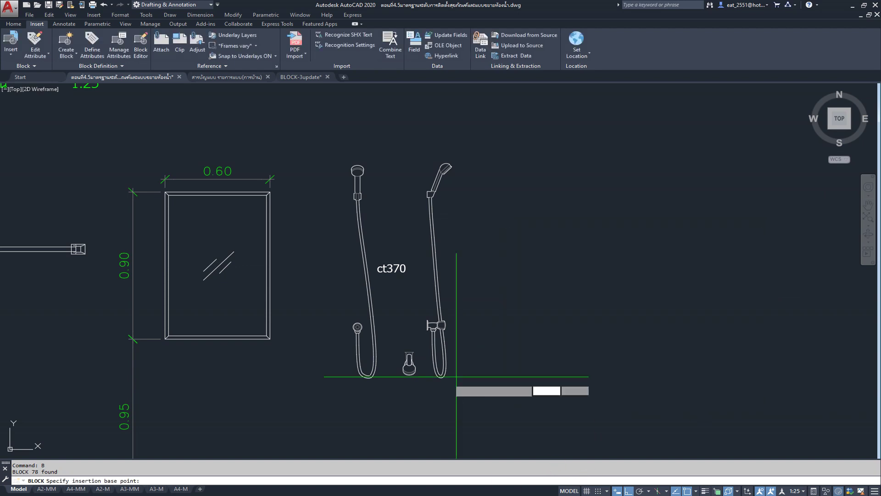
pyautogui.click(440, 377)
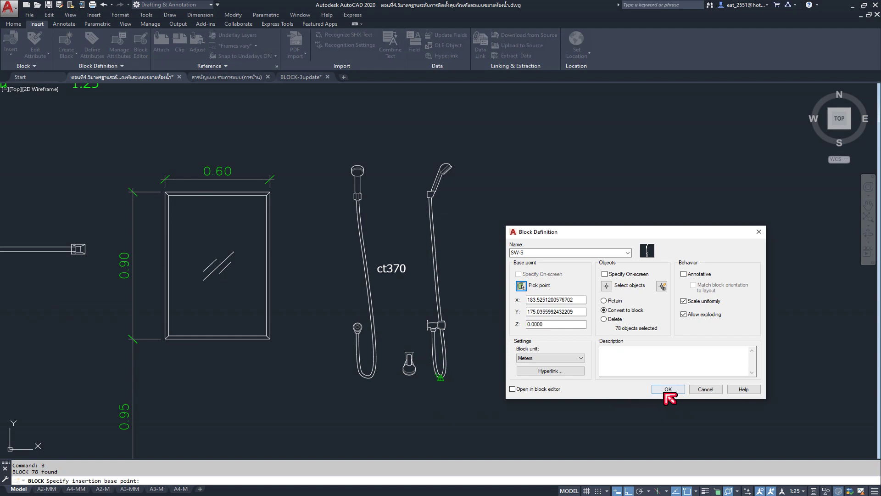
pyautogui.click(668, 390)
# Define the small fitting as block SW-T with its base point at the fitting bottom
pyautogui.scroll(3, 360, 389)
pyautogui.click(533, 272)
pyautogui.click(527, 248)
pyautogui.click(446, 397)
pyautogui.write('b')
pyautogui.press('BackSpace')
pyautogui.press('Return')
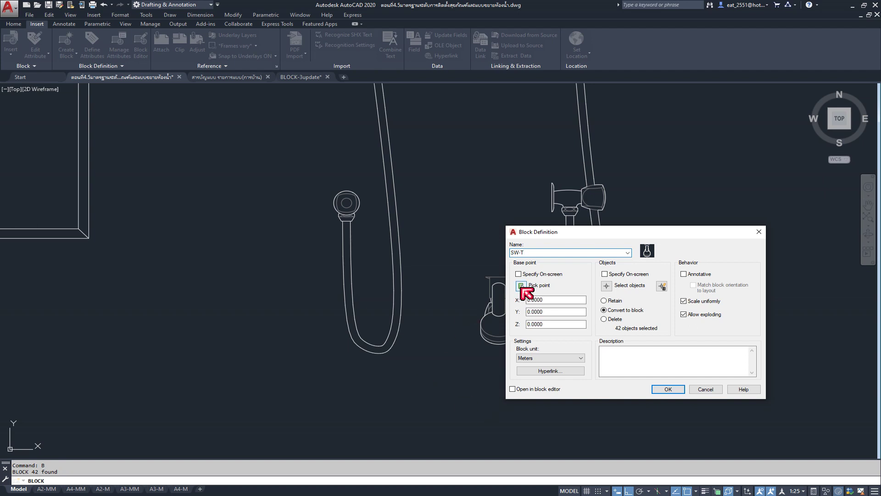
pyautogui.click(522, 286)
pyautogui.click(500, 345)
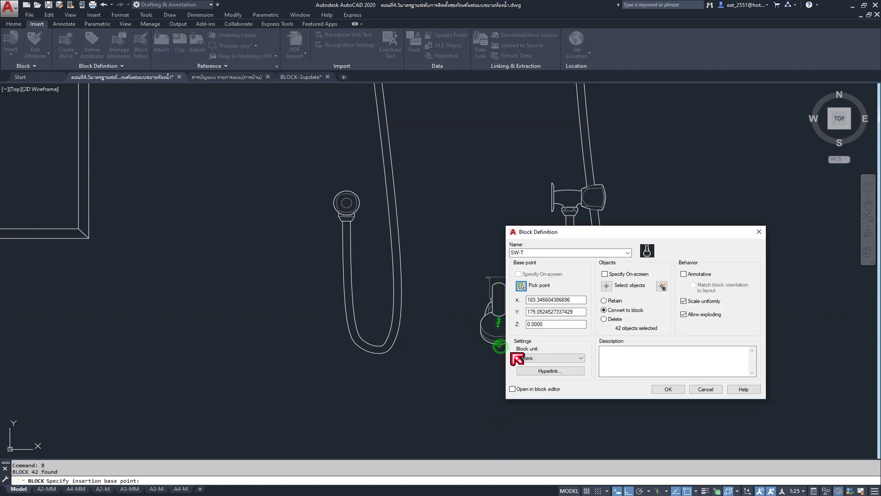
pyautogui.click(665, 388)
# Erase the right shower, the small fitting and the ct370 label
pyautogui.scroll(-5, 502, 353)
pyautogui.scroll(-3, 555, 344)
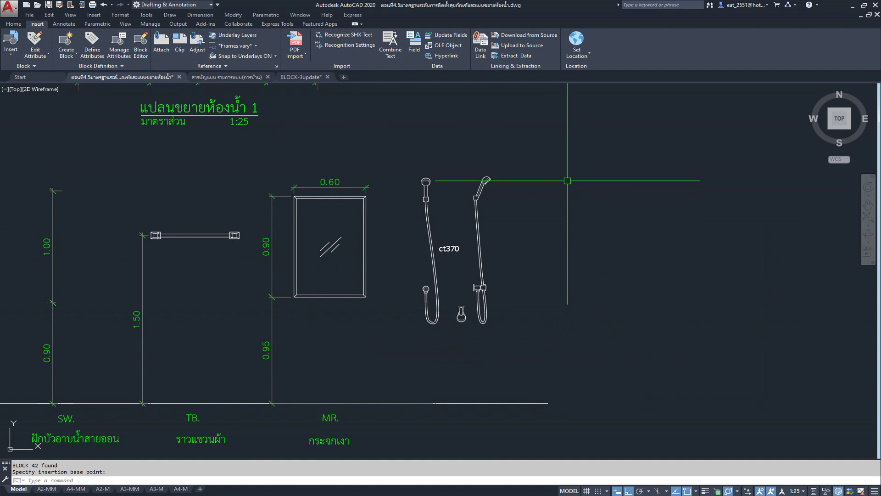
pyautogui.click(567, 155)
pyautogui.click(449, 363)
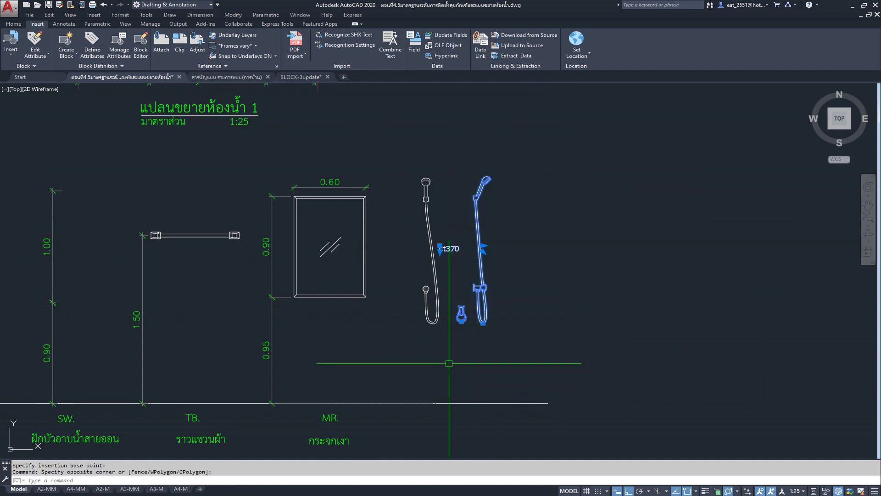
pyautogui.moveTo(413, 289); pyautogui.dragTo(511, 268, button='middle')
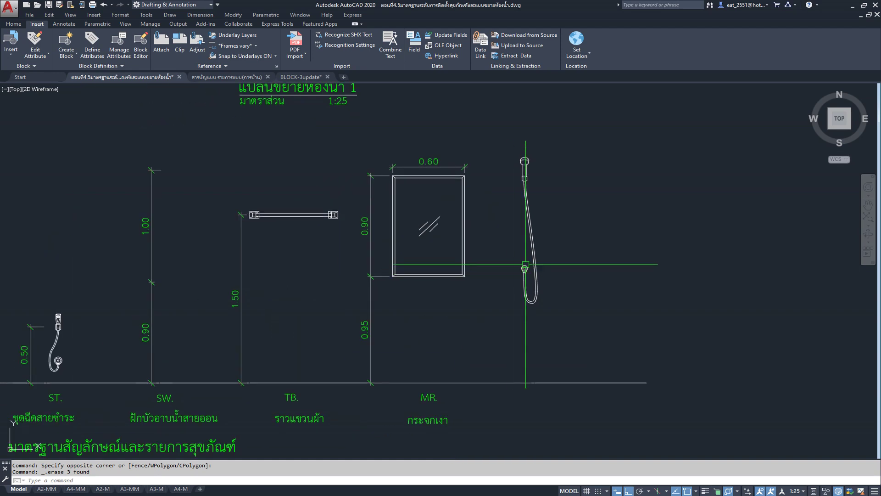
pyautogui.click(12, 24)
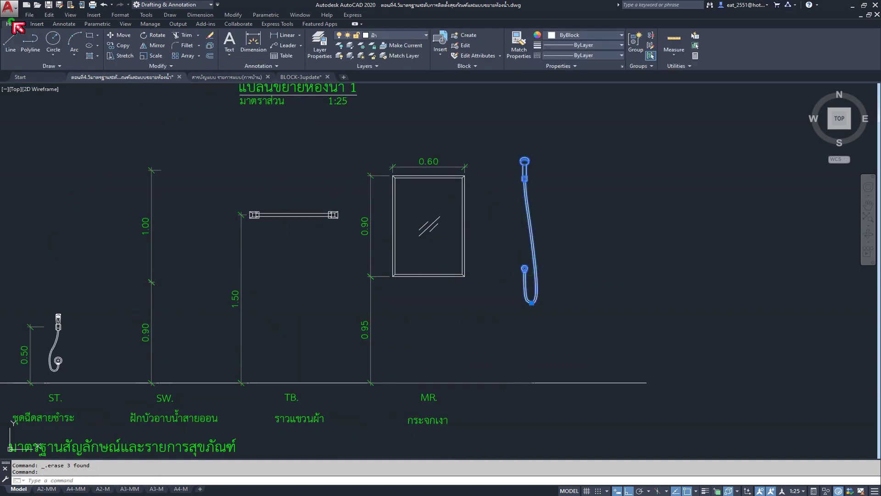
# Move the shower hose block by its wall fitting to a first new position
pyautogui.scroll(2, 529, 266)
pyautogui.scroll(3, 529, 266)
pyautogui.click(133, 40)
pyautogui.scroll(1, 521, 272)
pyautogui.scroll(3, 552, 273)
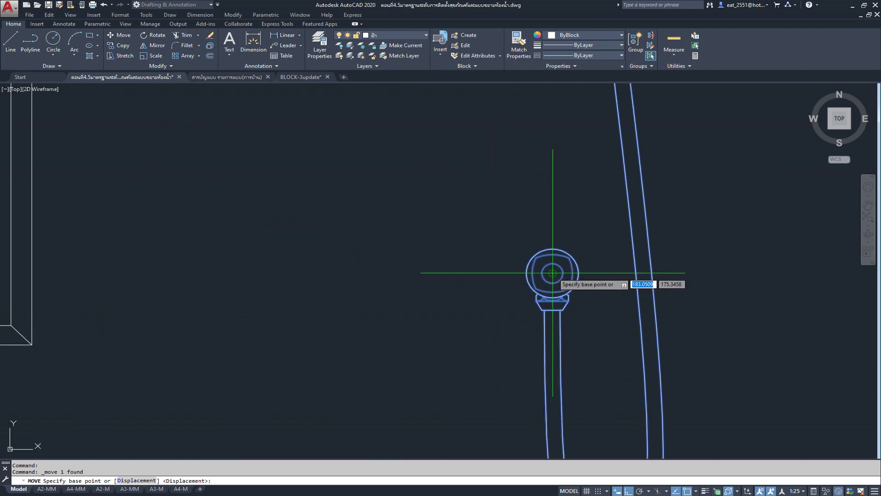
pyautogui.click(552, 273)
pyautogui.scroll(-3, 674, 256)
pyautogui.scroll(-3, 674, 256)
pyautogui.scroll(4, 385, 252)
pyautogui.scroll(1, 317, 257)
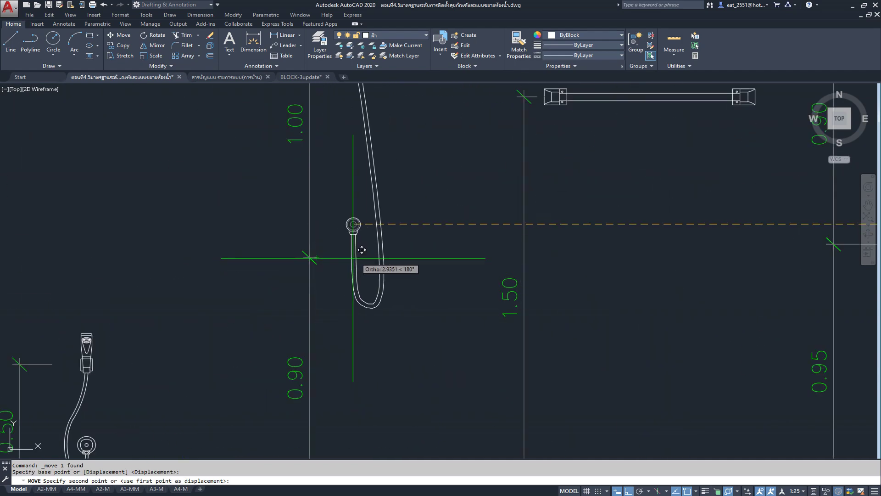
pyautogui.scroll(3, 352, 258)
pyautogui.scroll(1, 314, 246)
pyautogui.click(321, 257)
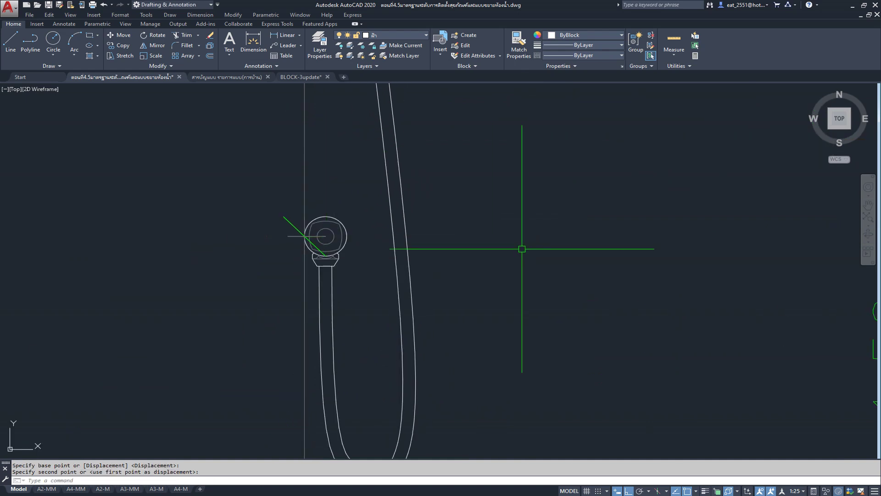
pyautogui.click(339, 232)
# Move the shower hose again from its fitting's circle centre onto the 0.90 mounting mark
pyautogui.click(122, 36)
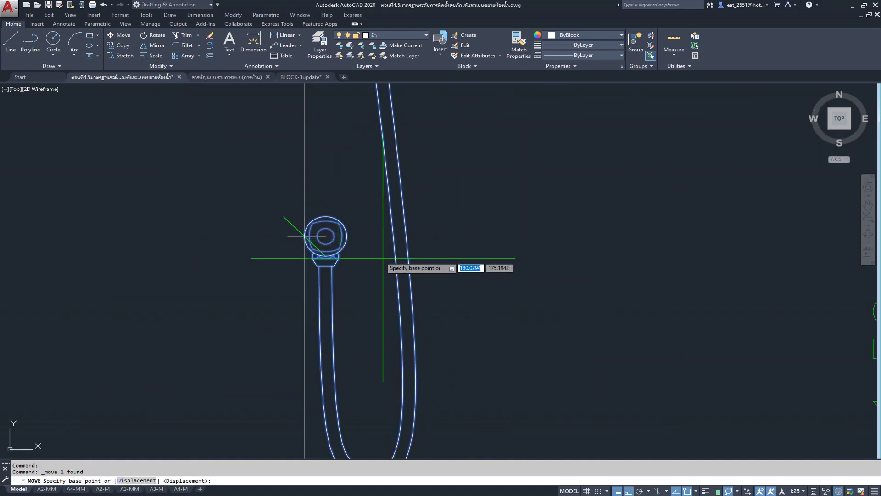
pyautogui.click(325, 236)
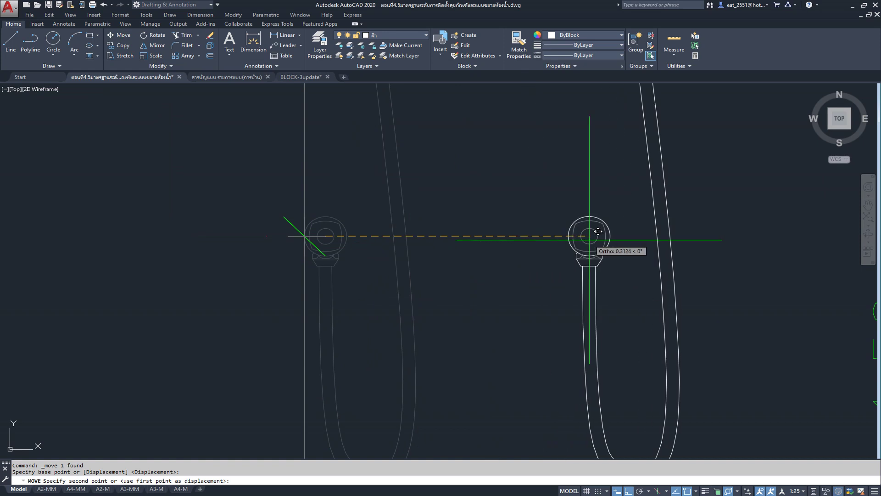
pyautogui.click(494, 247)
pyautogui.scroll(-5, 405, 311)
pyautogui.moveTo(405, 311); pyautogui.dragTo(453, 319, button='middle')
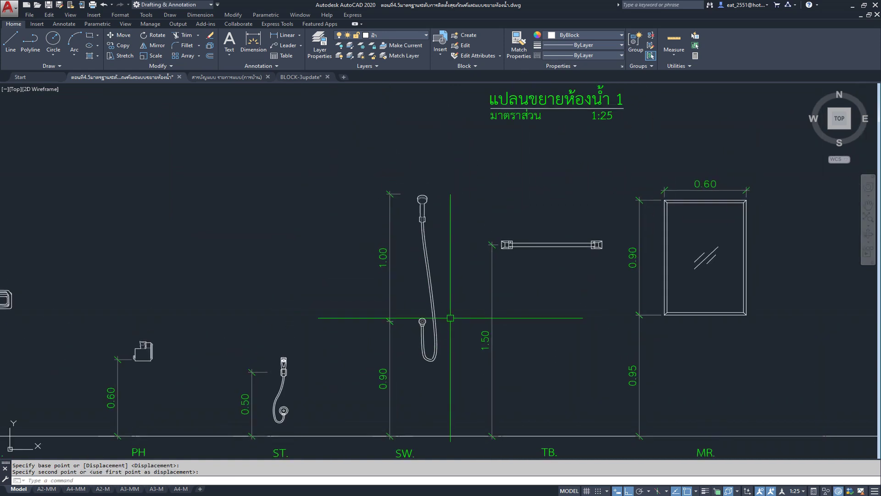
pyautogui.moveTo(433, 250); pyautogui.dragTo(408, 282, button='middle')
pyautogui.moveTo(412, 334); pyautogui.dragTo(342, 358, button='middle')
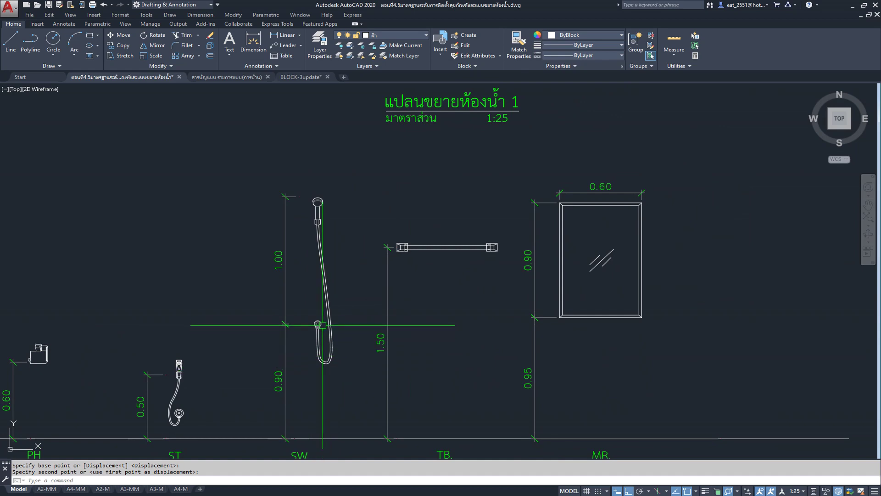
pyautogui.scroll(-1, 323, 325)
# Offset section B's floor line by 1 unit to one side
pyautogui.scroll(-1, 323, 325)
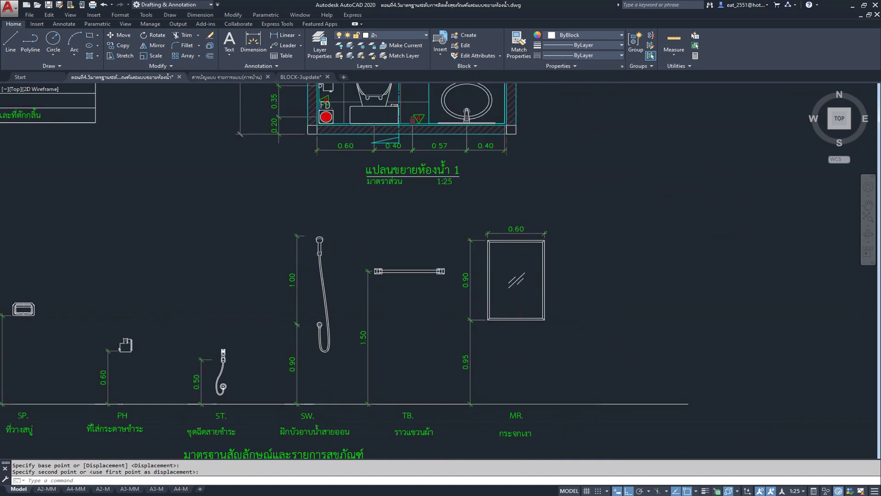
pyautogui.scroll(-1, 322, 325)
pyautogui.scroll(-2, 363, 271)
pyautogui.scroll(2, 459, 206)
pyautogui.scroll(2, 477, 301)
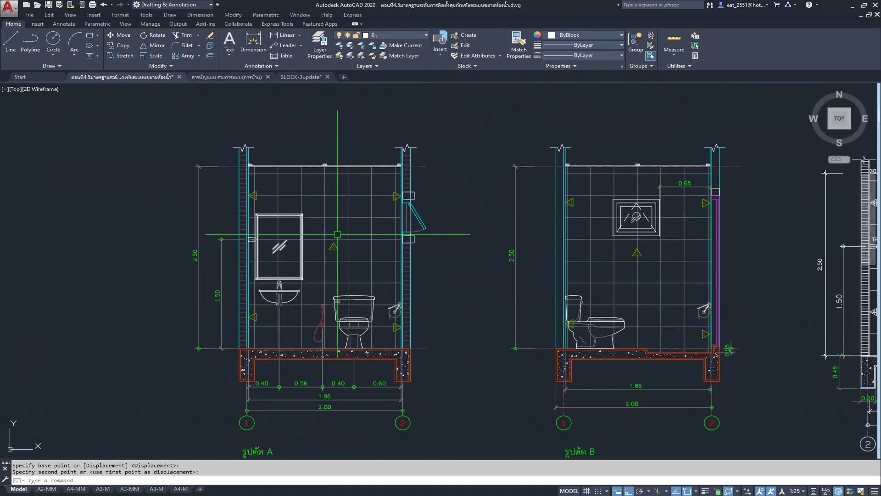
pyautogui.moveTo(337, 226); pyautogui.dragTo(139, 226, button='middle')
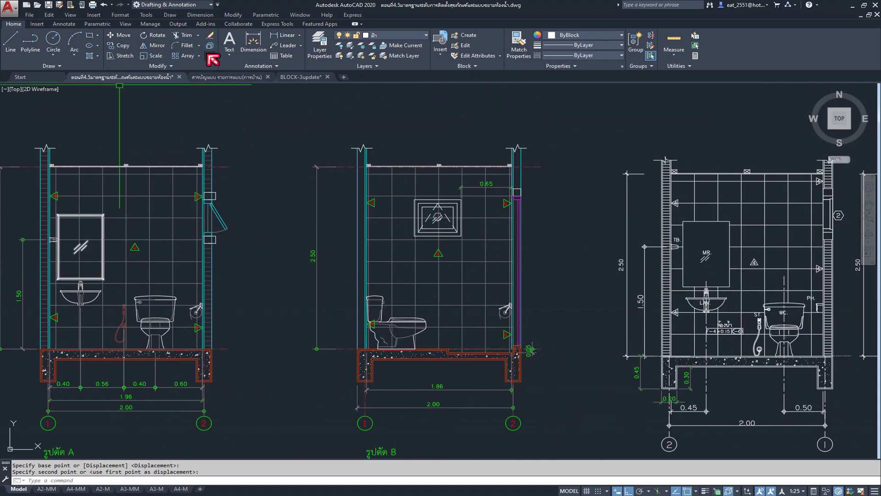
pyautogui.click(210, 55)
pyautogui.press('Return')
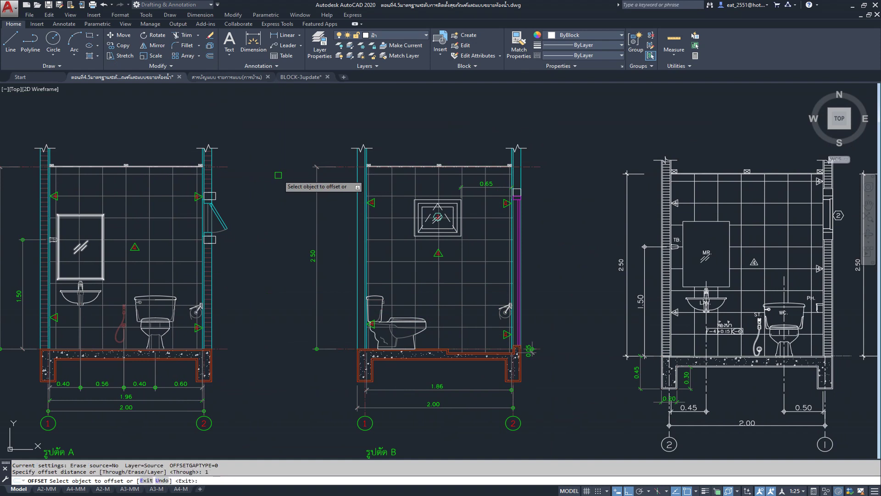
pyautogui.click(343, 349)
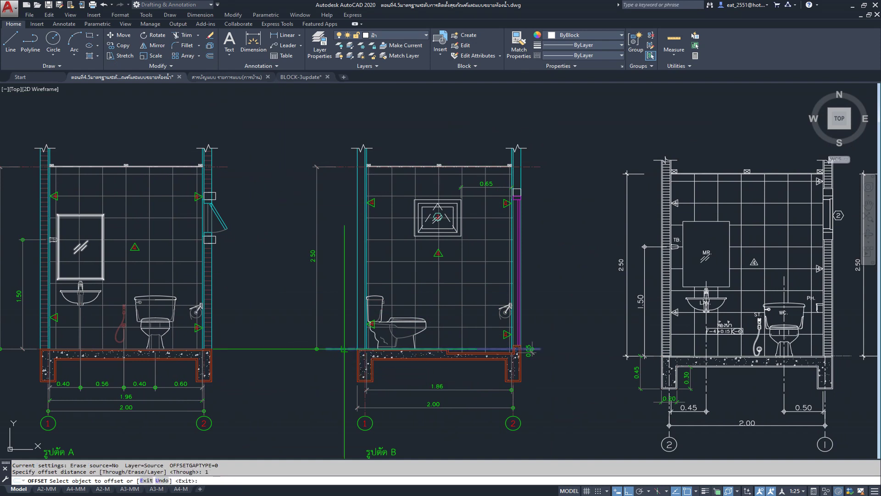
pyautogui.click(348, 225)
pyautogui.press('Return')
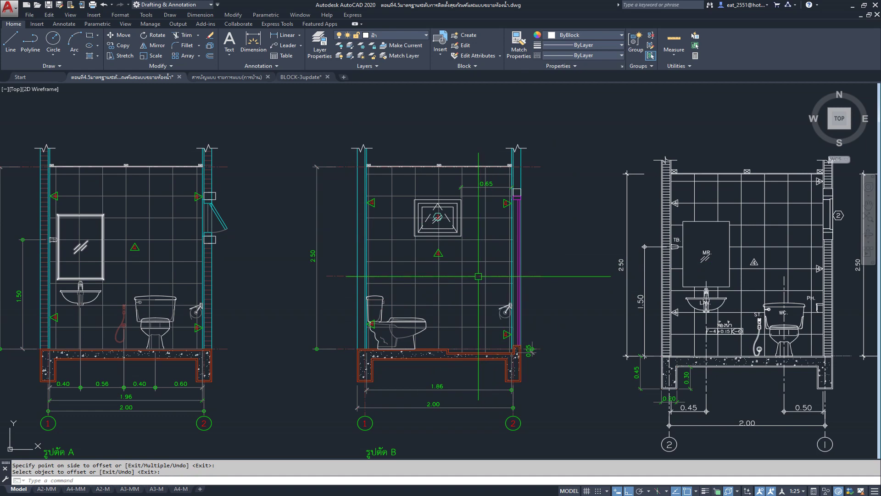
# Cancel the leftover offset command and select the shower hose block
pyautogui.scroll(-5, 478, 276)
pyautogui.scroll(-2, 303, 285)
pyautogui.scroll(2, 344, 299)
pyautogui.scroll(3, 379, 241)
pyautogui.scroll(4, 379, 240)
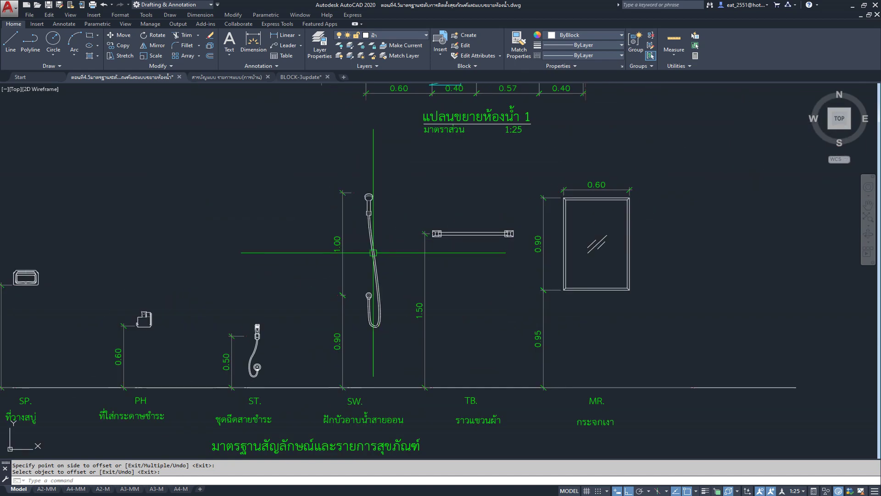
pyautogui.press('Escape')
pyautogui.click(373, 252)
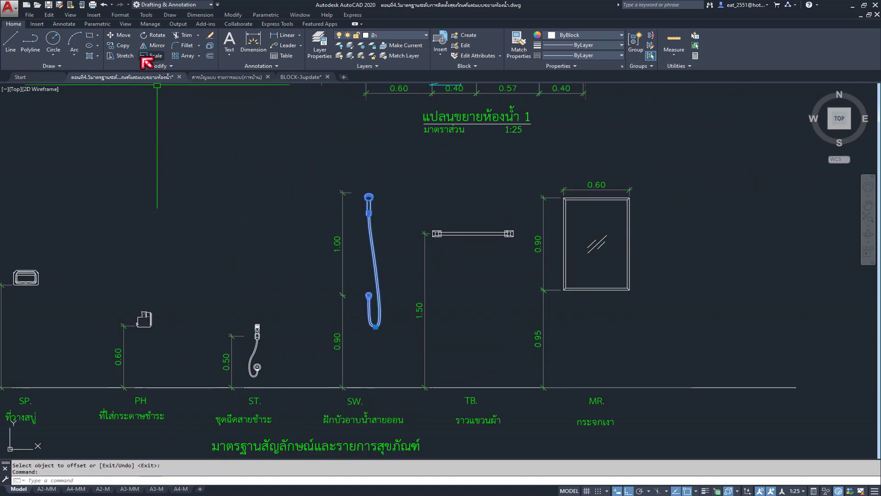
# Start copying the shower hose block, using the shower head as base point
pyautogui.click(120, 50)
pyautogui.scroll(4, 360, 296)
pyautogui.scroll(5, 363, 321)
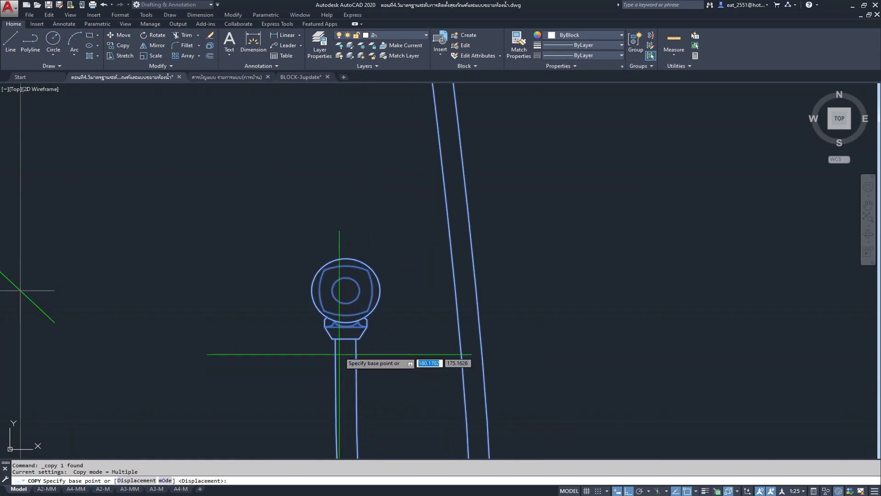
pyautogui.click(340, 288)
pyautogui.scroll(-5, 342, 289)
pyautogui.scroll(-4, 275, 312)
pyautogui.scroll(-3, 284, 358)
pyautogui.scroll(2, 528, 158)
pyautogui.scroll(2, 523, 192)
pyautogui.scroll(2, 521, 220)
# Place the shower hose copy against section B's right wall and end the copy
pyautogui.moveTo(521, 220); pyautogui.dragTo(426, 271, button='middle')
pyautogui.scroll(2, 395, 275)
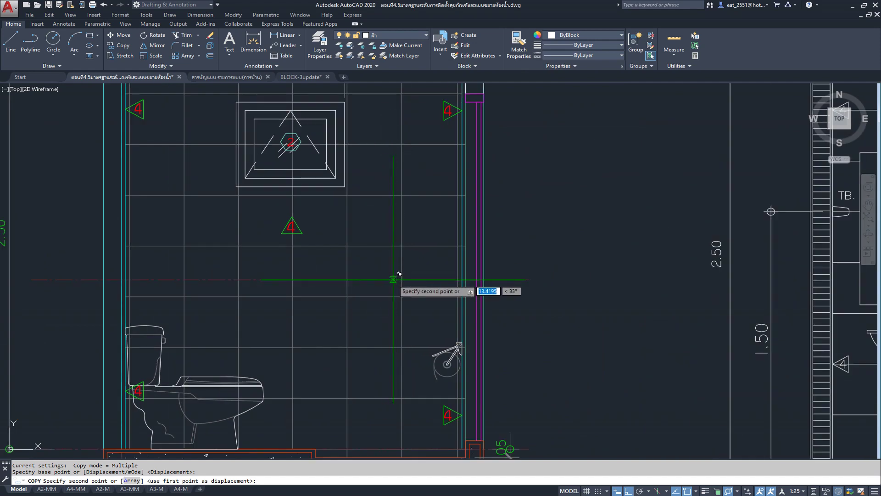
pyautogui.click(399, 273)
pyautogui.scroll(-6, 399, 273)
pyautogui.scroll(2, 436, 294)
pyautogui.scroll(1, 409, 281)
pyautogui.scroll(-3, 401, 287)
pyautogui.press('Escape')
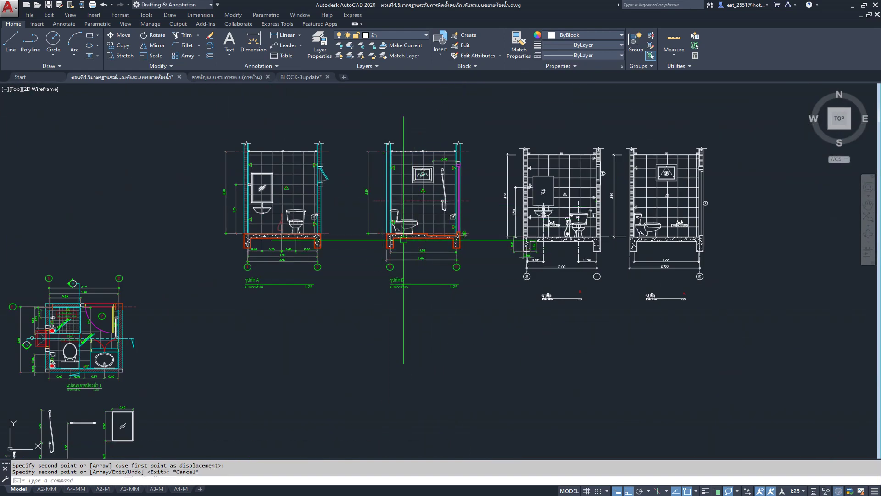
pyautogui.scroll(1, 335, 289)
pyautogui.scroll(3, 314, 270)
# Open the Insert tab's block gallery
pyautogui.scroll(3, 309, 236)
pyautogui.scroll(2, 295, 250)
pyautogui.scroll(-3, 297, 232)
pyautogui.scroll(-1, 290, 288)
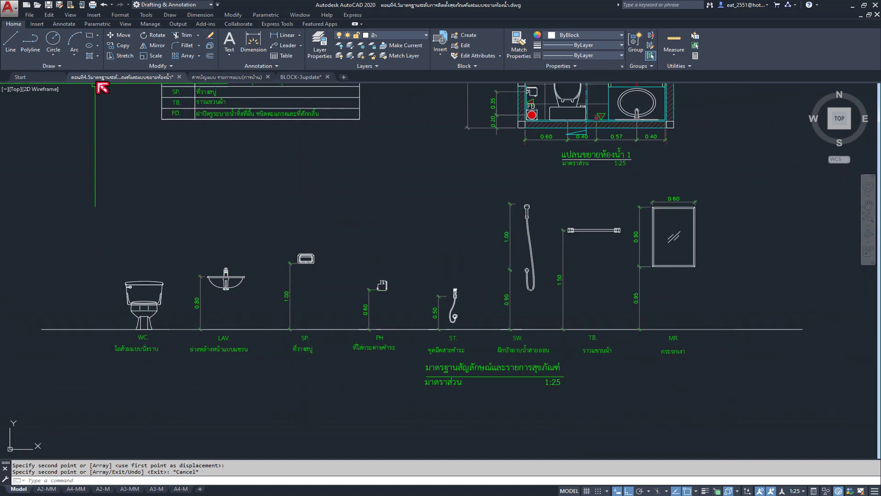
pyautogui.scroll(3, 291, 288)
pyautogui.scroll(-3, 352, 257)
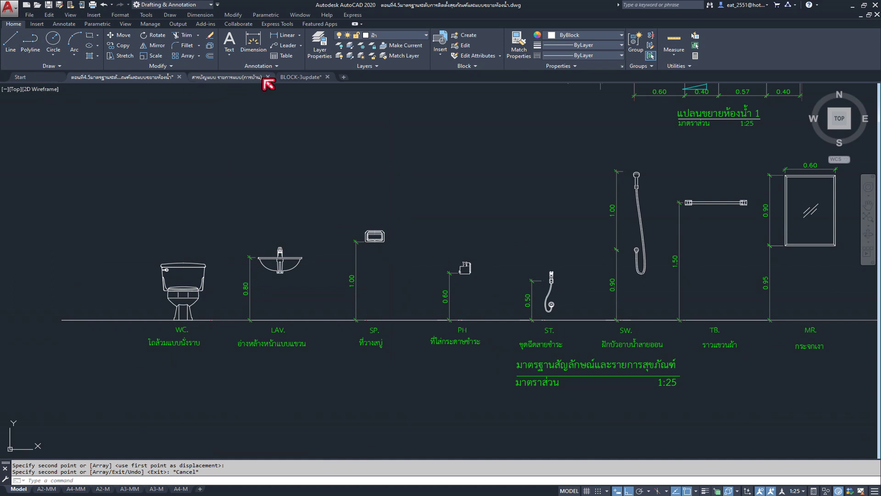
pyautogui.click(37, 24)
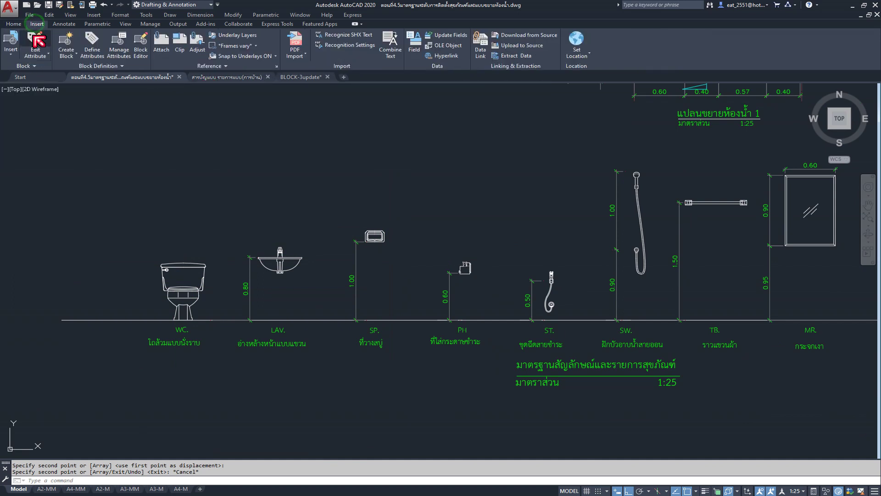
pyautogui.click(11, 57)
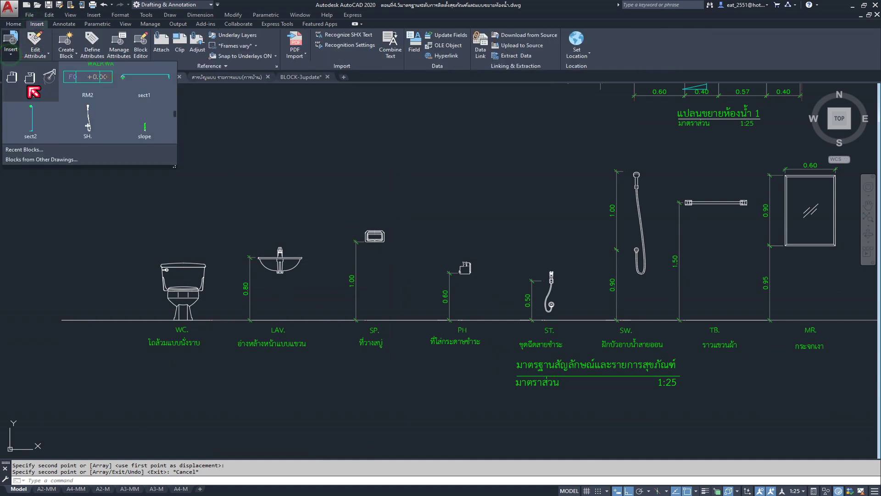
# Browse the available blocks, close the gallery without inserting, and switch to BLOCK-3update.dwg
pyautogui.scroll(-2, 87, 121)
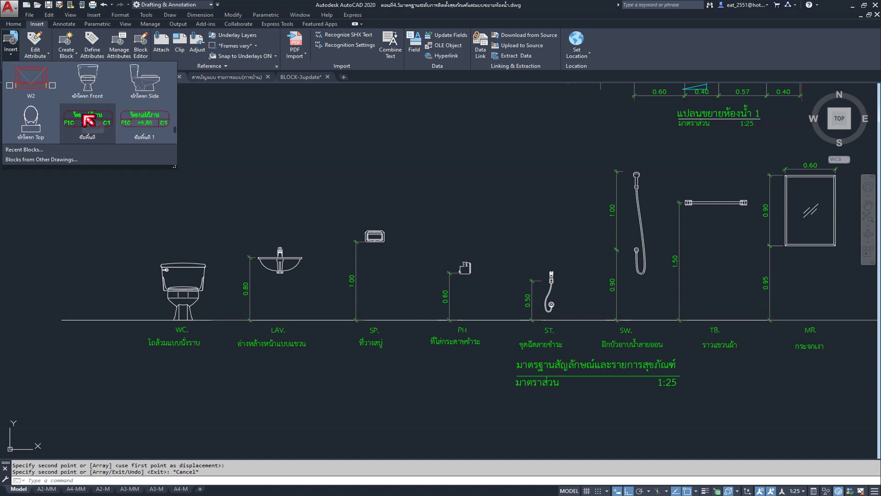
pyautogui.scroll(-1, 87, 120)
pyautogui.scroll(-1, 88, 120)
pyautogui.scroll(-1, 91, 122)
pyautogui.scroll(-1, 104, 126)
pyautogui.scroll(2, 104, 127)
pyautogui.scroll(2, 104, 126)
pyautogui.scroll(2, 104, 127)
pyautogui.scroll(1, 105, 126)
pyautogui.scroll(2, 104, 127)
pyautogui.scroll(2, 104, 127)
pyautogui.scroll(2, 105, 126)
pyautogui.scroll(2, 105, 126)
pyautogui.click(105, 125)
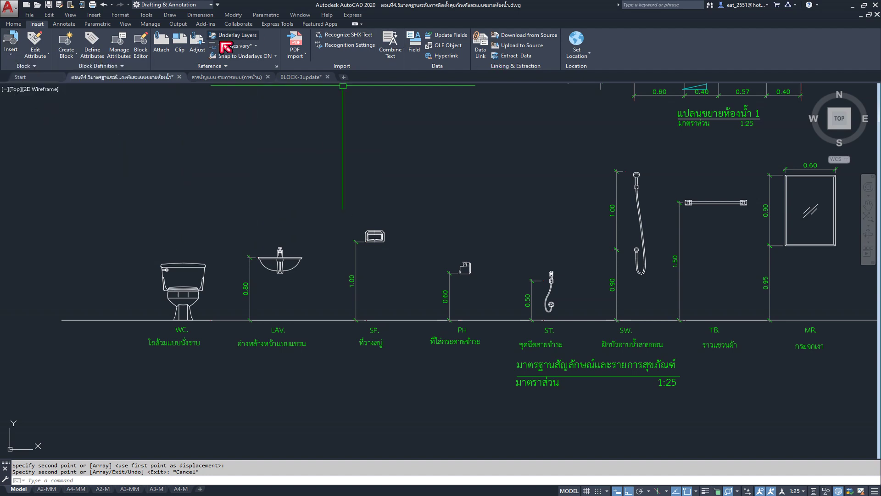
pyautogui.click(302, 77)
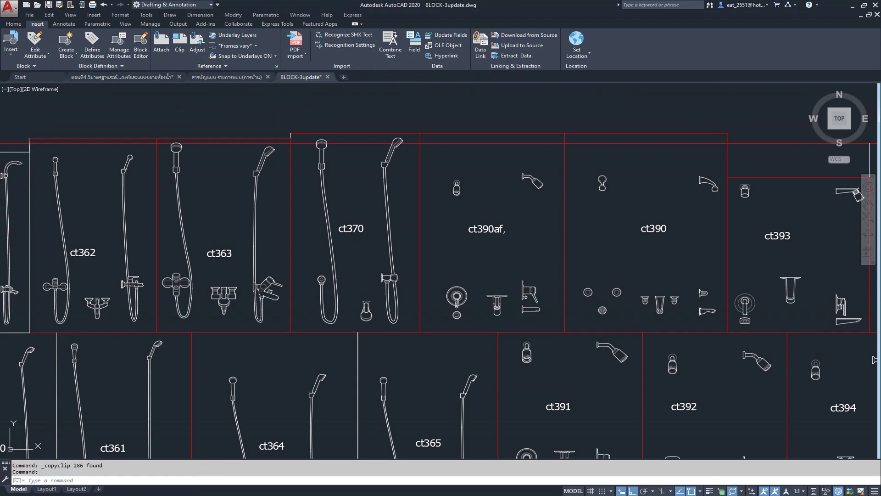
# Pan to the red-boxed bathtub fixtures and window-select the three soap-dish fixtures
pyautogui.scroll(-3, 395, 226)
pyautogui.scroll(-2, 390, 229)
pyautogui.scroll(2, 322, 266)
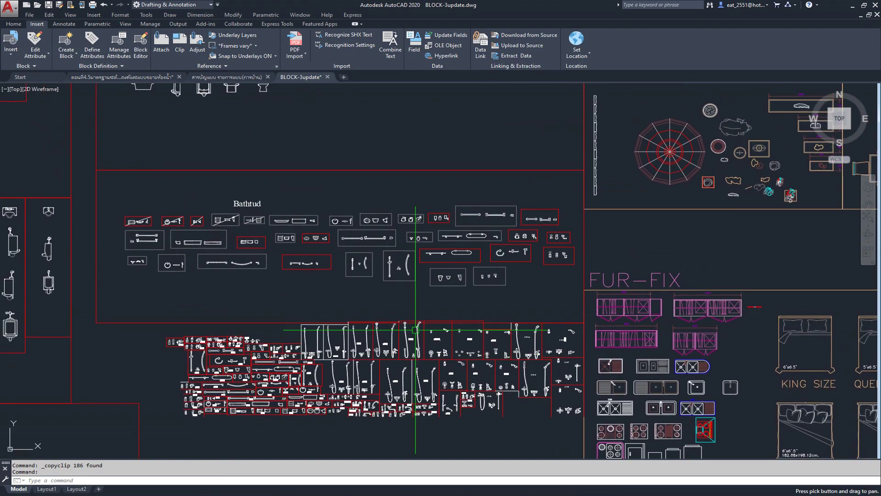
pyautogui.scroll(2, 311, 272)
pyautogui.scroll(1, 334, 231)
pyautogui.scroll(2, 360, 187)
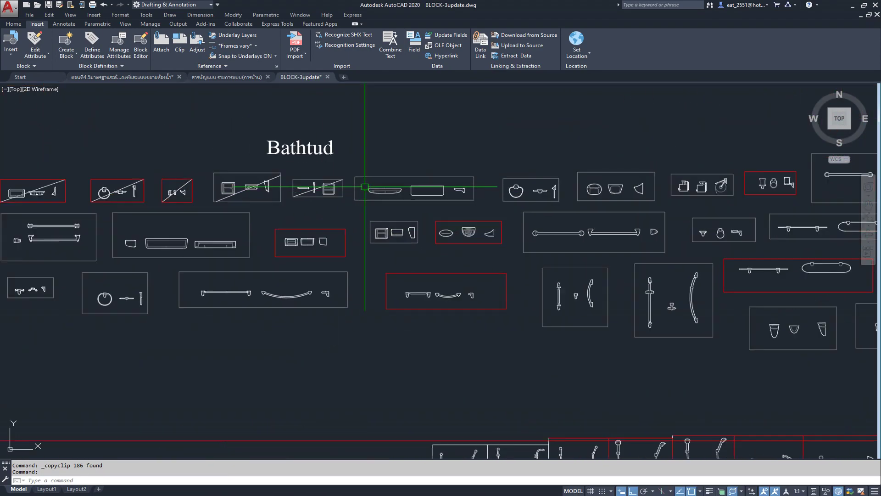
pyautogui.scroll(2, 544, 209)
pyautogui.scroll(-3, 314, 193)
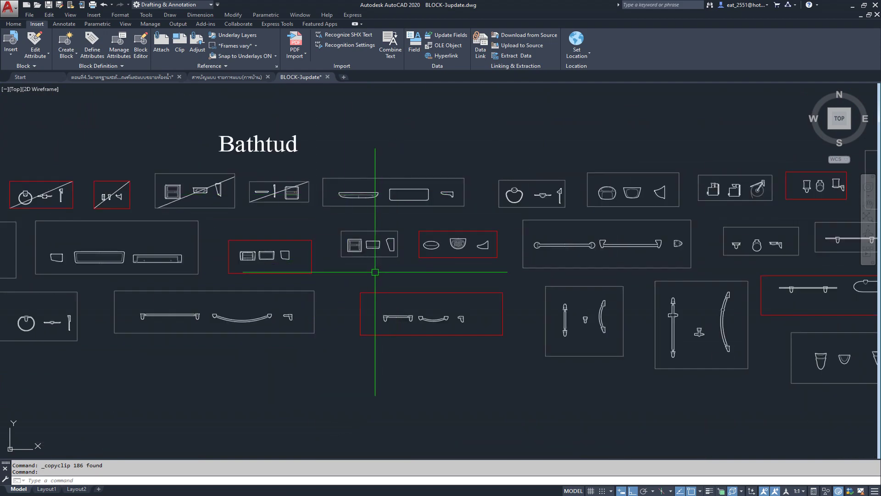
pyautogui.scroll(-2, 376, 272)
pyautogui.scroll(2, 363, 270)
pyautogui.moveTo(466, 269); pyautogui.dragTo(307, 270, button='middle')
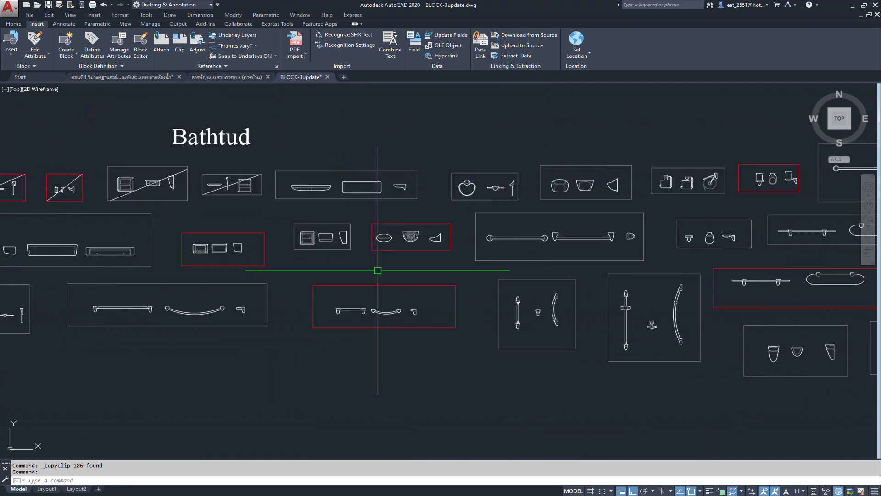
pyautogui.scroll(4, 436, 257)
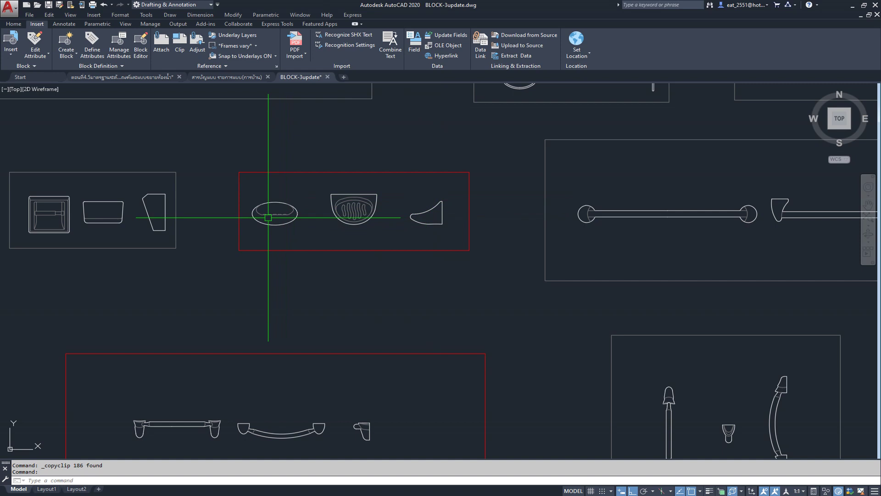
pyautogui.click(245, 188)
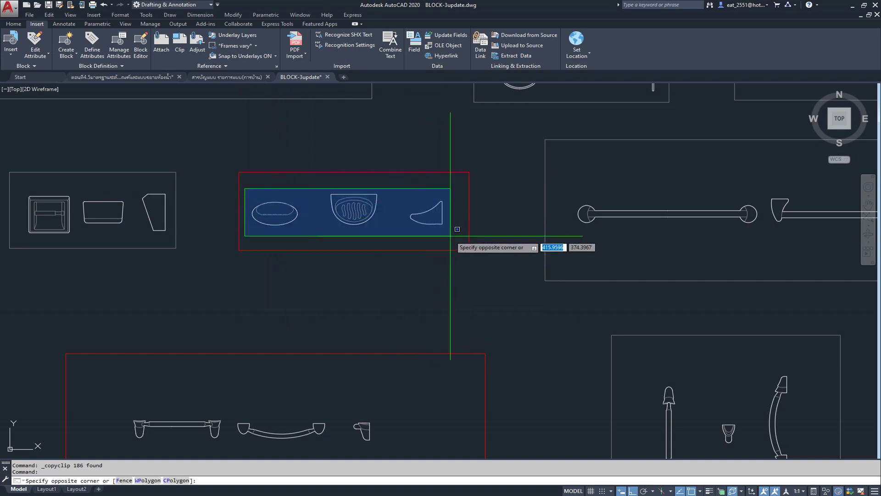
pyautogui.click(450, 236)
# Copy the soap-dish fixtures to the clipboard and return to the ตอนที่4.5 drawing
pyautogui.scroll(-5, 356, 210)
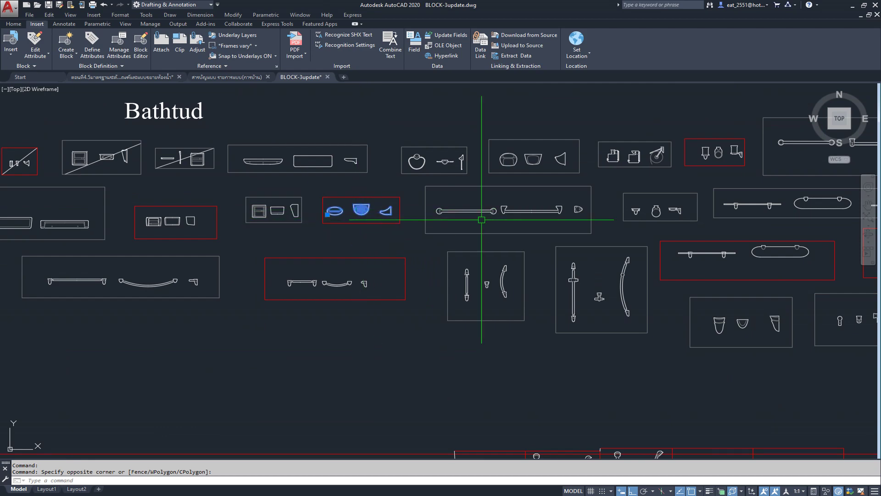
pyautogui.moveTo(569, 219); pyautogui.dragTo(472, 188, button='middle')
pyautogui.scroll(4, 236, 179)
pyautogui.scroll(3, 384, 191)
pyautogui.scroll(-5, 452, 160)
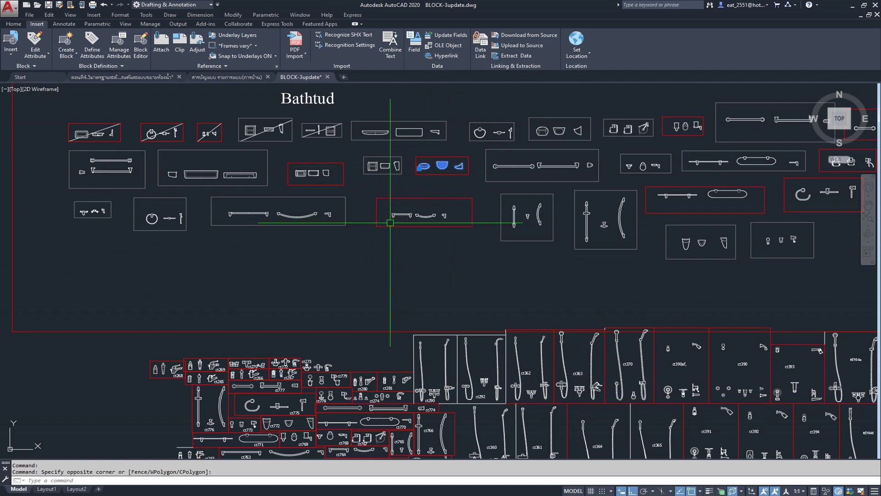
pyautogui.scroll(3, 117, 121)
pyautogui.scroll(2, 122, 177)
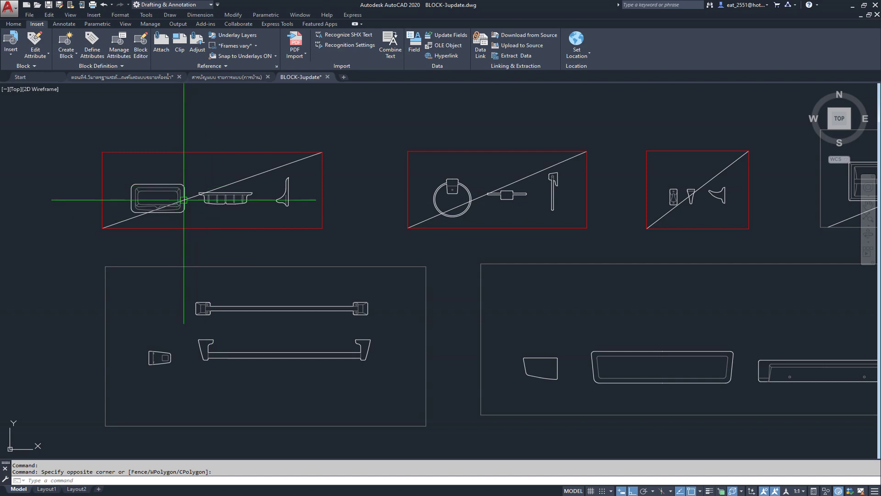
pyautogui.scroll(-3, 150, 182)
pyautogui.scroll(-2, 138, 188)
pyautogui.scroll(1, 292, 194)
pyautogui.scroll(6, 292, 194)
pyautogui.scroll(1, 403, 188)
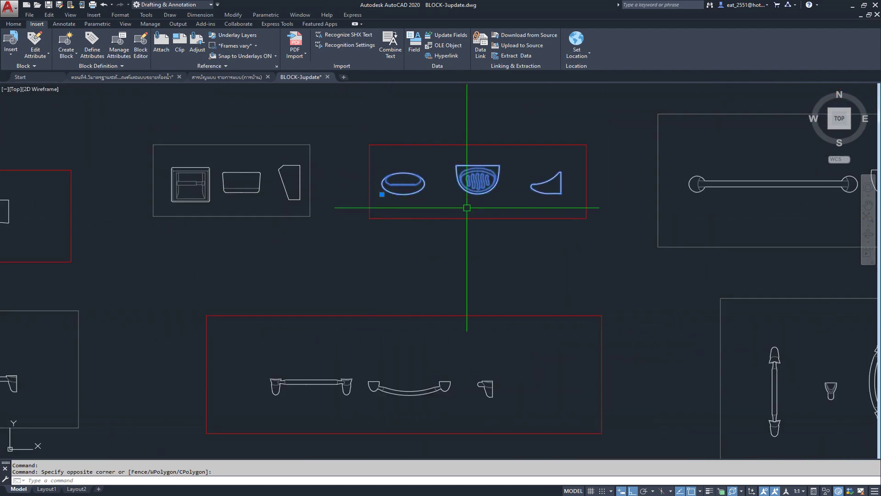
pyautogui.hotkey('ctrl', 'c')
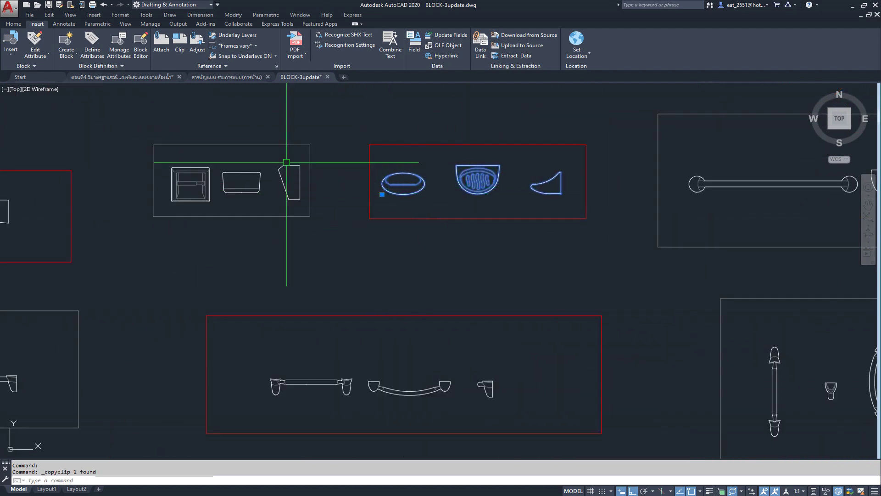
pyautogui.click(137, 77)
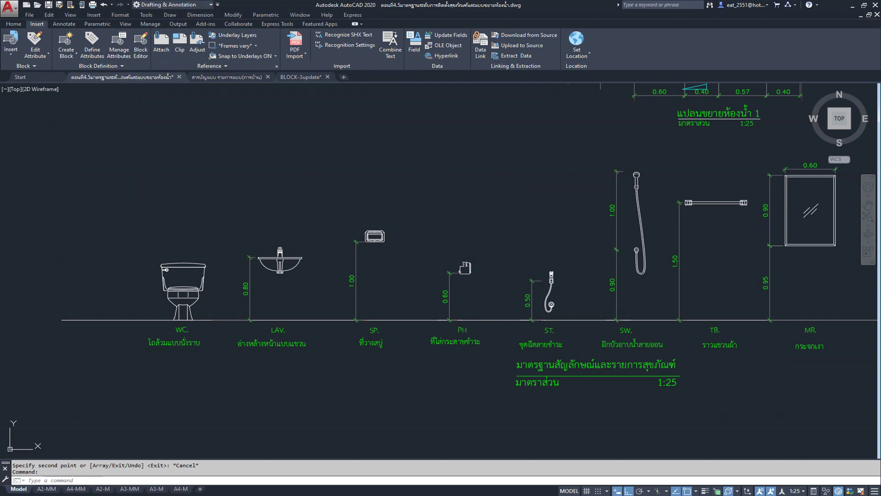
# Paste the copied soap-dish fixtures above the elevation row
pyautogui.scroll(2, 431, 174)
pyautogui.scroll(1, 437, 173)
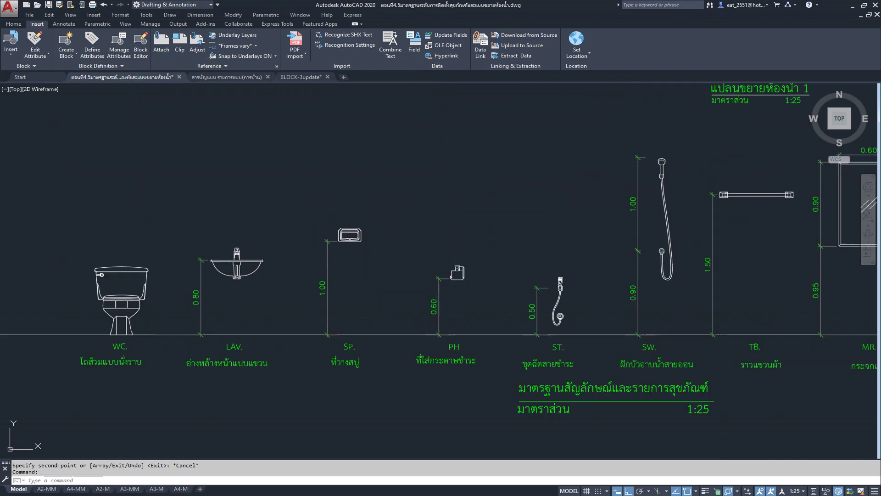
pyautogui.hotkey('ctrl', 'v')
pyautogui.click(418, 203)
pyautogui.scroll(4, 510, 159)
# Window-select the pasted soap-dish fixtures, then clear the selection
pyautogui.click(490, 125)
pyautogui.click(469, 166)
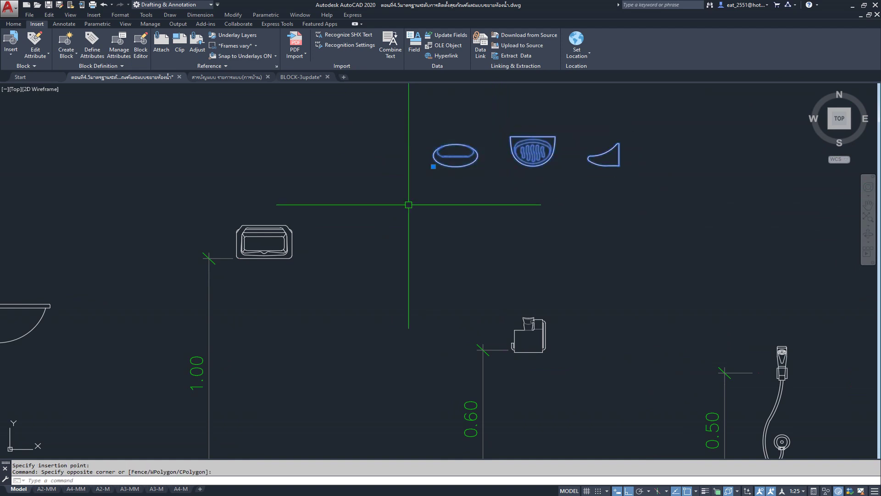
pyautogui.click(463, 179)
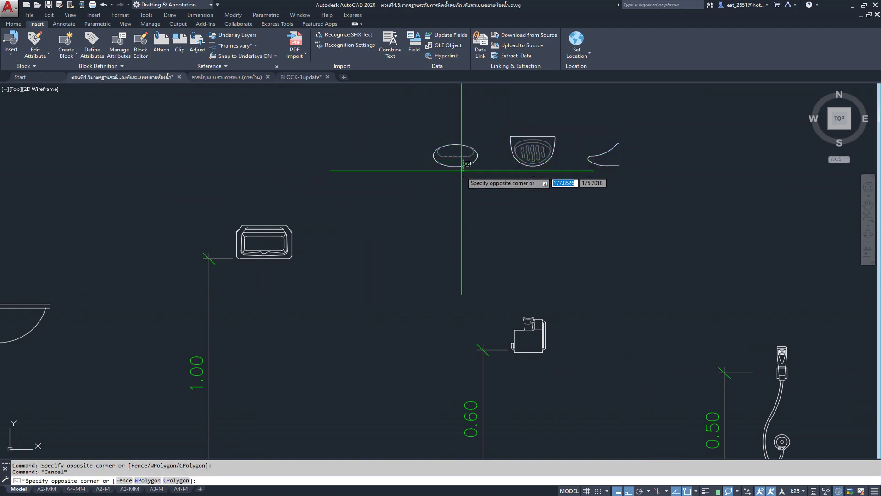
pyautogui.press('Escape')
pyautogui.click(564, 169)
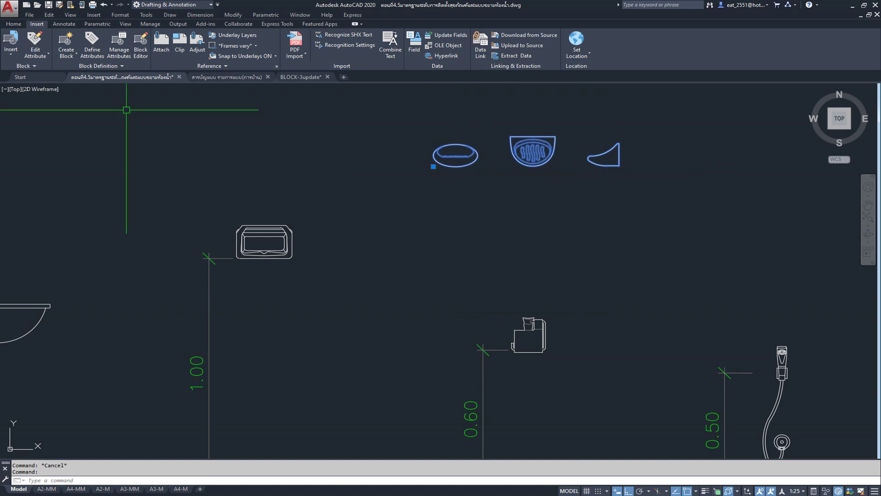
pyautogui.press('Escape')
# Insert the A$C4EA71E9A soap-dish block from the block list and place it
pyautogui.click(15, 55)
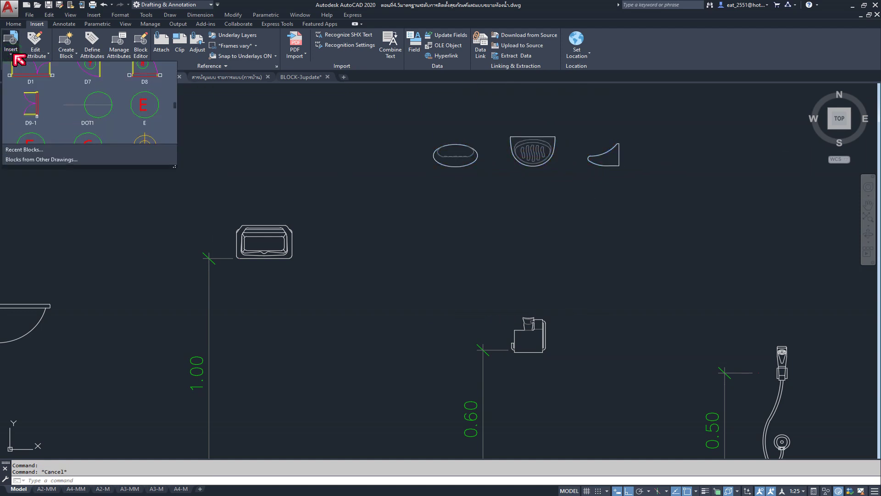
pyautogui.scroll(-3, 99, 110)
pyautogui.scroll(-2, 106, 123)
pyautogui.scroll(-2, 105, 124)
pyautogui.scroll(-2, 105, 123)
pyautogui.scroll(-2, 106, 121)
pyautogui.scroll(-2, 110, 125)
pyautogui.scroll(-1, 110, 125)
pyautogui.scroll(2, 110, 124)
pyautogui.scroll(2, 110, 125)
pyautogui.scroll(2, 110, 125)
pyautogui.scroll(2, 110, 125)
pyautogui.scroll(2, 111, 125)
pyautogui.scroll(2, 112, 125)
pyautogui.scroll(2, 112, 124)
pyautogui.scroll(1, 112, 124)
pyautogui.scroll(2, 113, 123)
pyautogui.scroll(2, 113, 123)
pyautogui.scroll(2, 113, 123)
pyautogui.scroll(2, 114, 123)
pyautogui.scroll(2, 114, 123)
pyautogui.scroll(1, 115, 124)
pyautogui.scroll(1, 114, 125)
pyautogui.scroll(1, 137, 103)
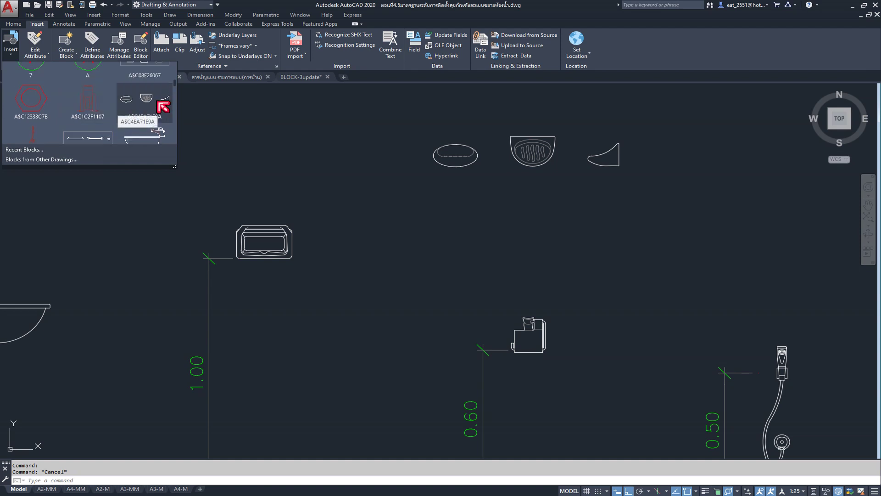
pyautogui.click(154, 101)
pyautogui.press('Return')
pyautogui.scroll(1, 349, 176)
pyautogui.scroll(2, 347, 177)
pyautogui.click(346, 176)
# Select the pasted soap-dish fixture block and explode it into loose geometry
pyautogui.click(296, 246)
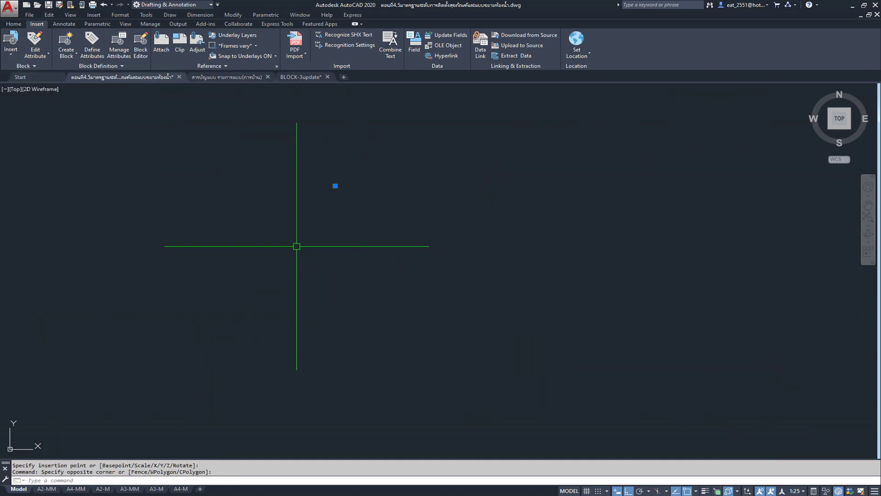
pyautogui.scroll(-3, 295, 246)
pyautogui.scroll(1, 398, 310)
pyautogui.scroll(1, 388, 331)
pyautogui.scroll(1, 386, 317)
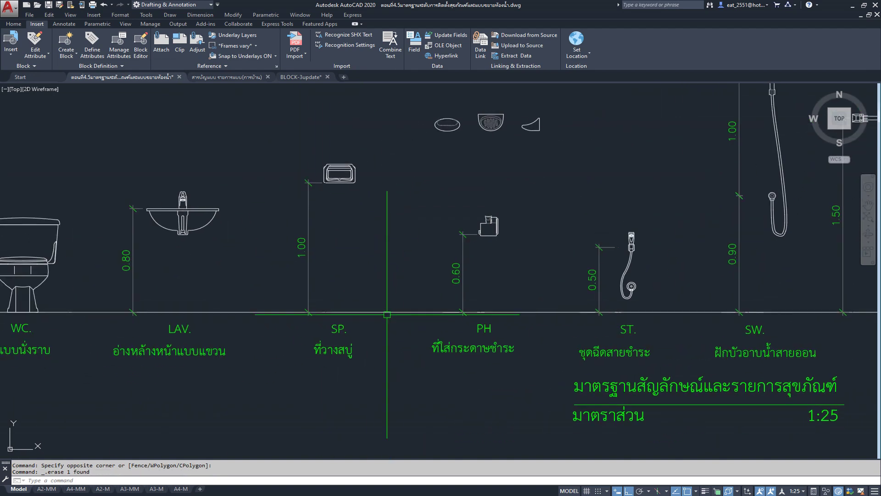
pyautogui.click(444, 129)
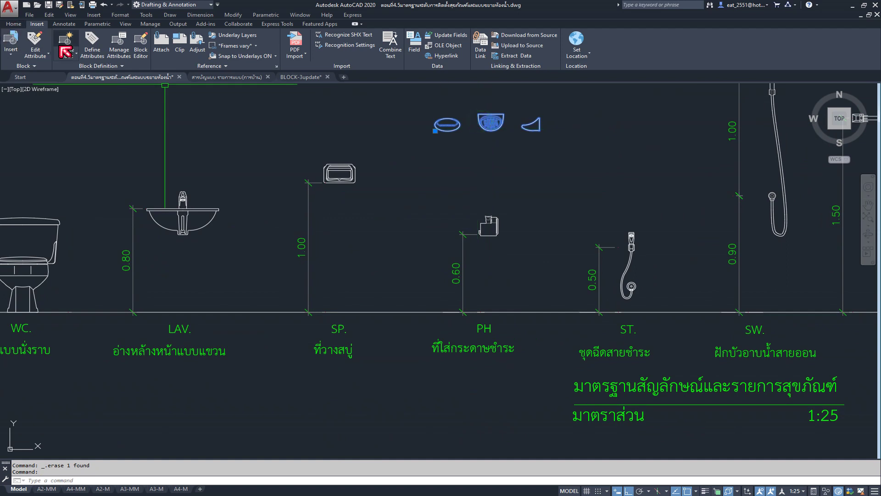
pyautogui.click(9, 23)
pyautogui.click(212, 48)
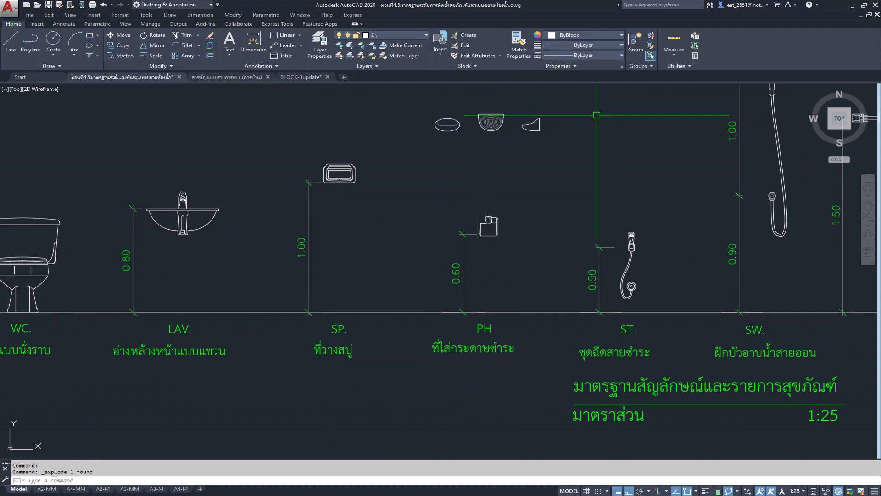
pyautogui.scroll(2, 463, 155)
pyautogui.moveTo(468, 163); pyautogui.dragTo(463, 144, button='middle')
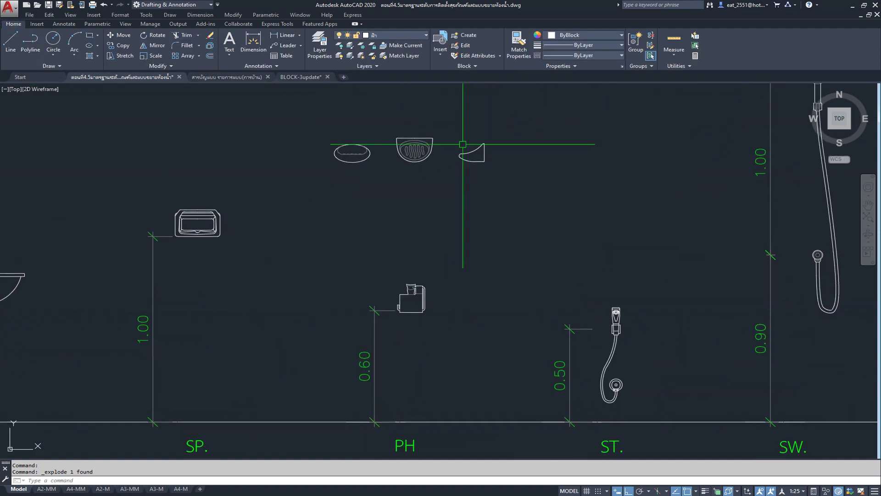
# Window-select the oval soap dish
pyautogui.moveTo(383, 171); pyautogui.dragTo(395, 160, button='middle')
pyautogui.click(379, 118)
pyautogui.click(291, 199)
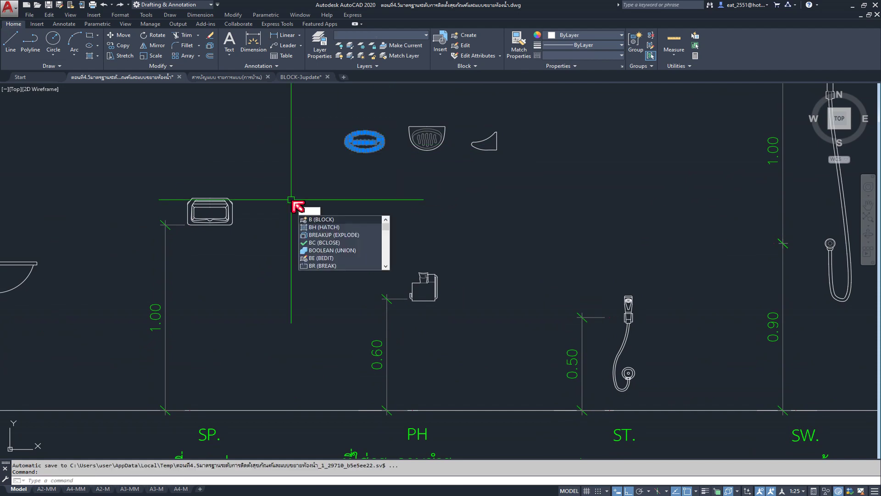
# Save the oval soap dish as block SP-F with its base point at the bottom
pyautogui.press('Return')
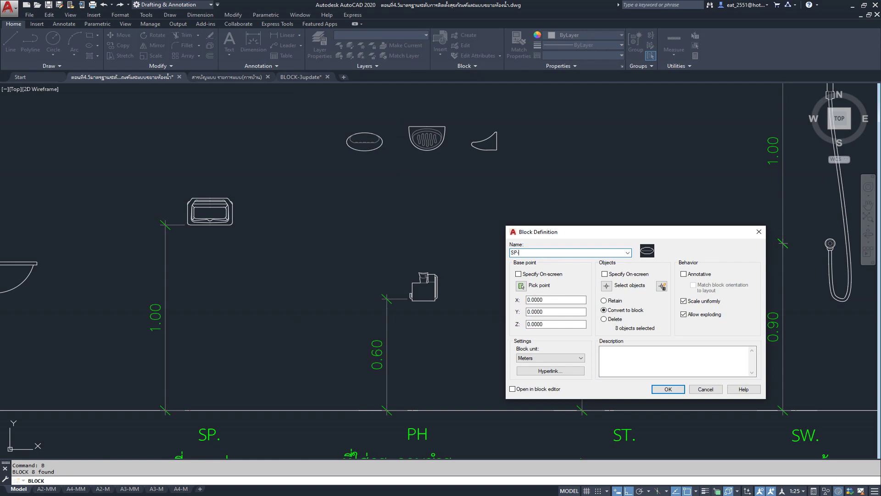
pyautogui.write('SP-F')
pyautogui.click(522, 286)
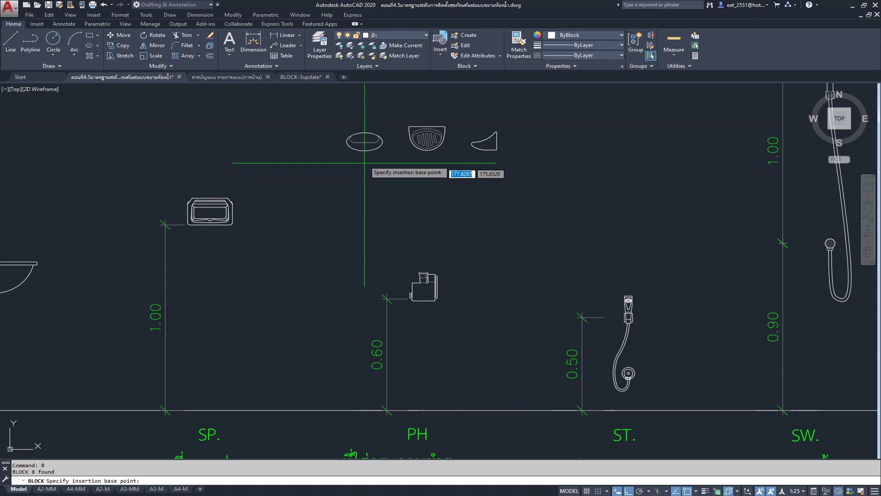
pyautogui.click(364, 148)
pyautogui.click(660, 388)
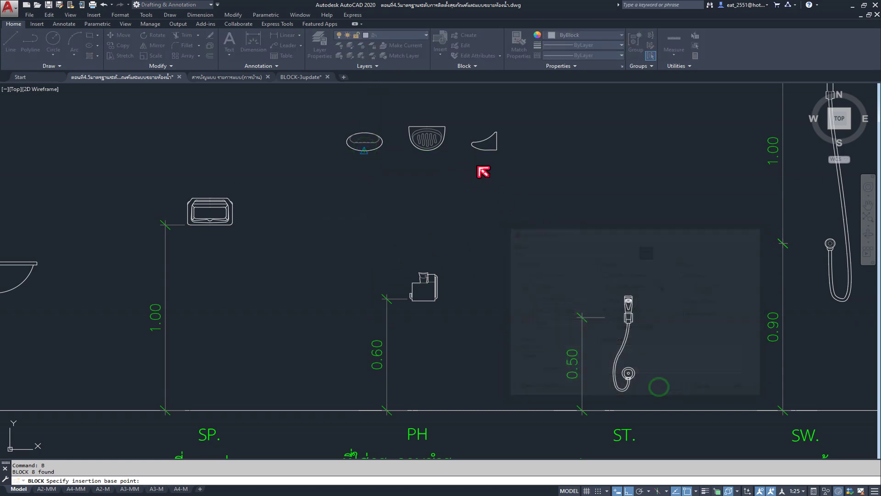
# Save the ribbed soap dish as block SP-T, base point at its bottom
pyautogui.click(458, 118)
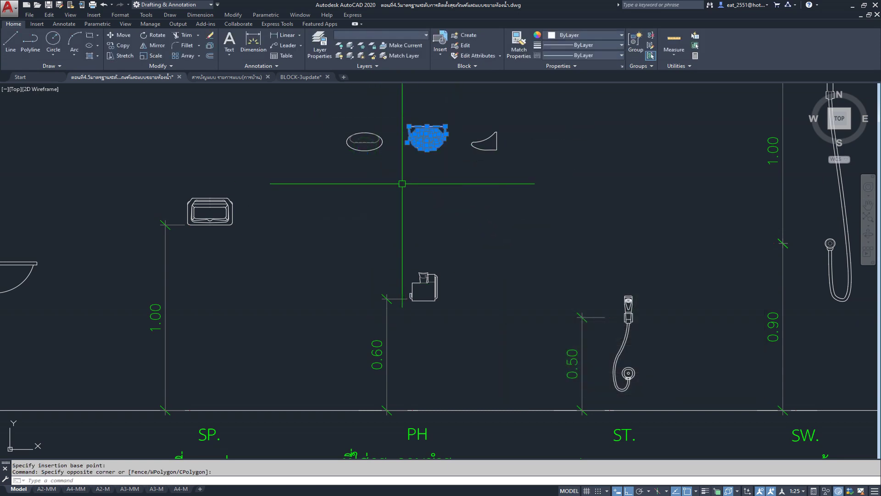
pyautogui.write('B')
pyautogui.press('Return')
pyautogui.write('SP-T')
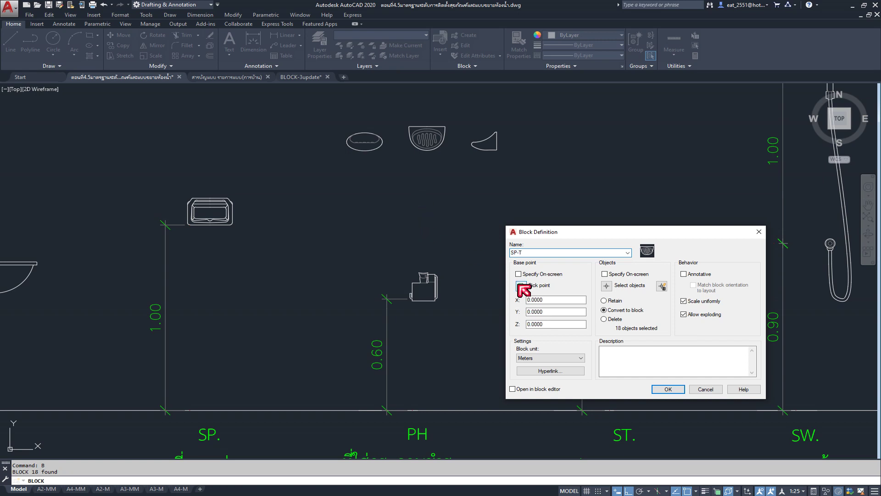
pyautogui.click(521, 287)
pyautogui.click(427, 150)
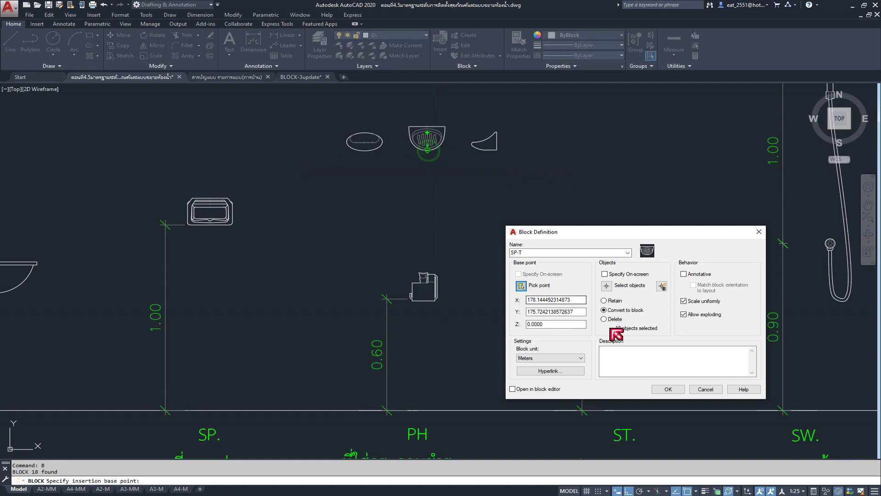
pyautogui.click(668, 389)
# Save the wedge-shaped soap dish as block SP-S, base point at its bottom
pyautogui.click(521, 123)
pyautogui.click(460, 188)
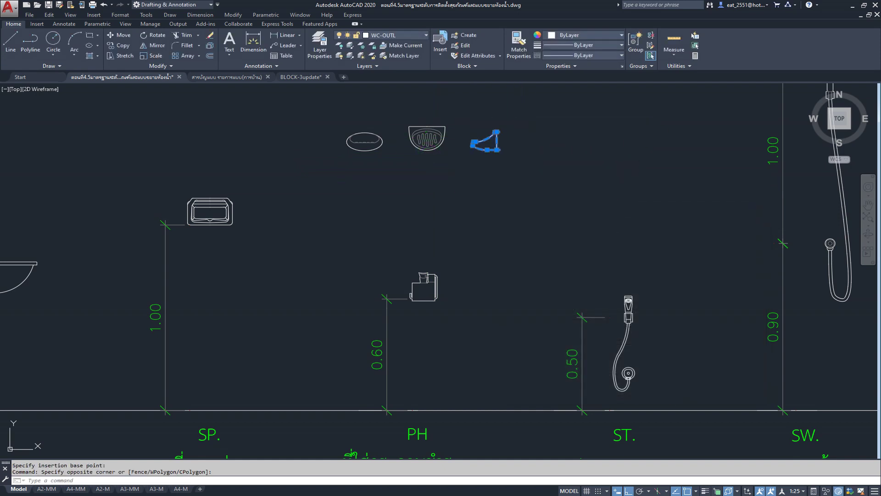
pyautogui.write('b')
pyautogui.press('Return')
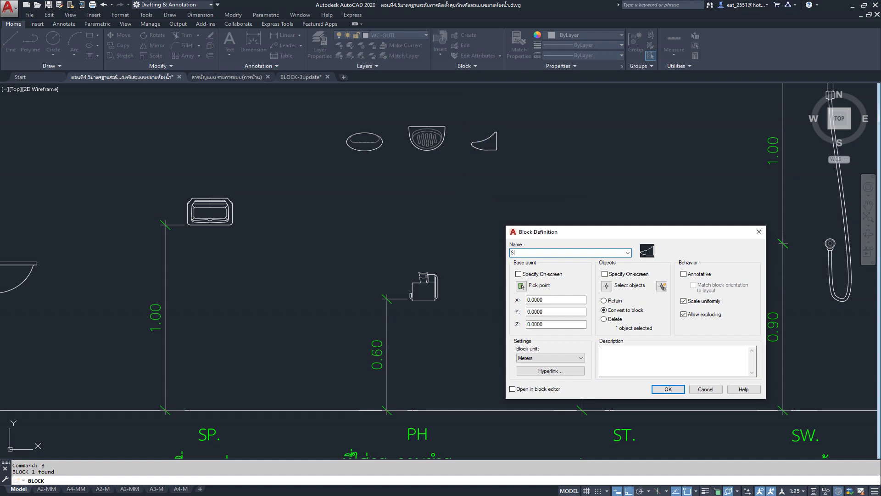
pyautogui.write('SP-S')
pyautogui.click(522, 285)
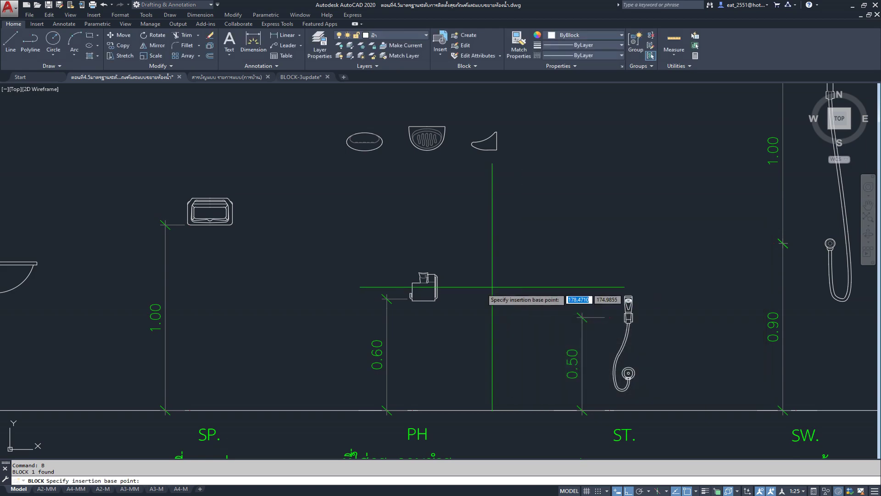
pyautogui.click(487, 150)
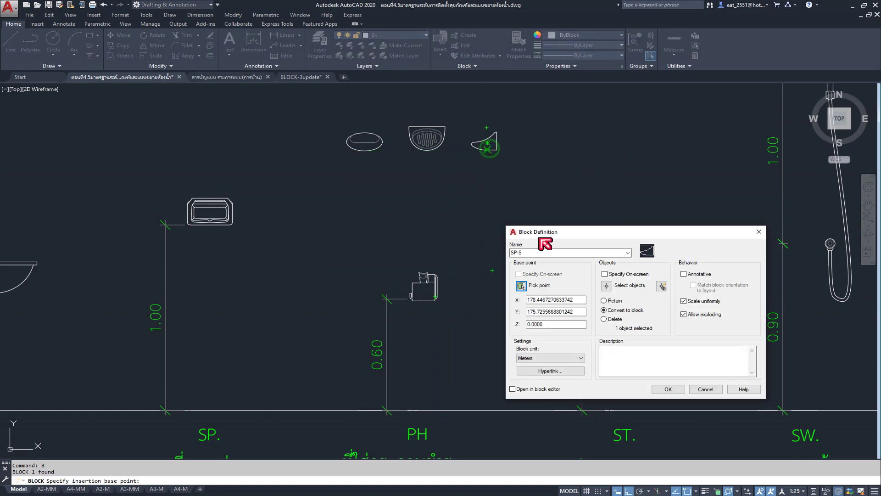
pyautogui.click(668, 389)
pyautogui.scroll(-2, 429, 215)
# Erase the old rectangular soap dish above SP and its leftover fragment
pyautogui.scroll(3, 266, 207)
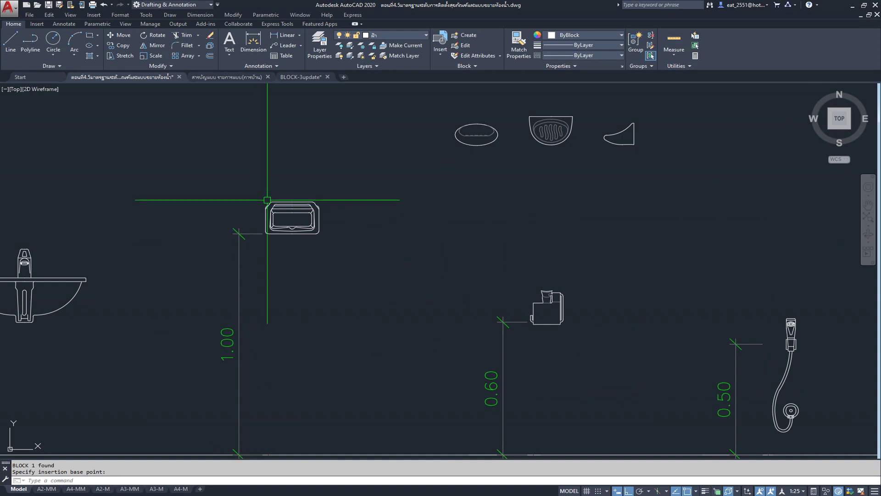
pyautogui.scroll(2, 266, 203)
pyautogui.click(391, 189)
pyautogui.click(292, 285)
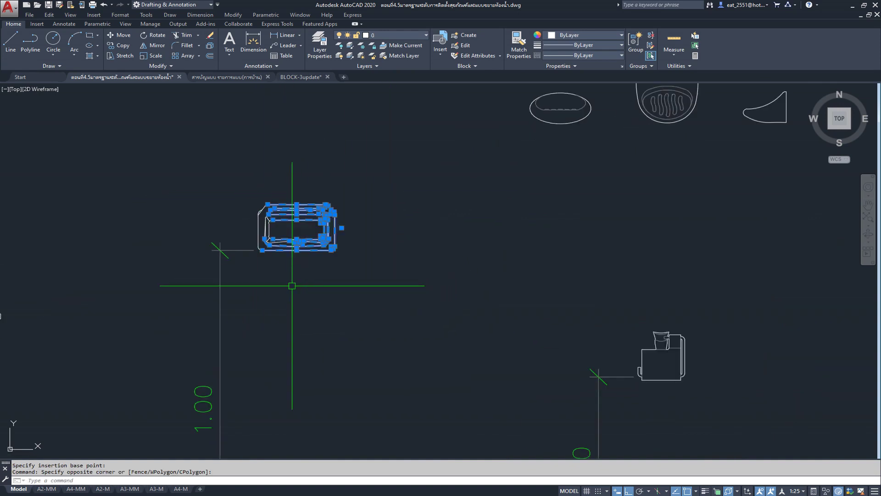
pyautogui.press('Delete')
pyautogui.click(230, 177)
pyautogui.click(329, 275)
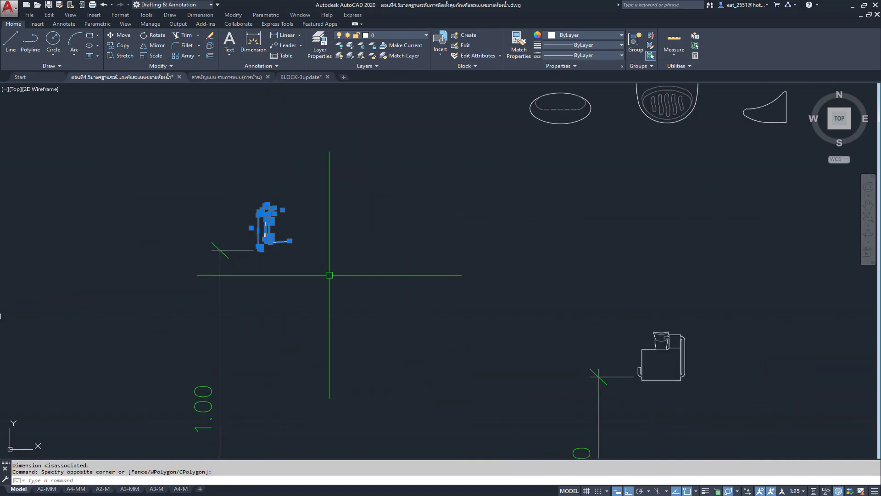
# Move the oval SP-F soap dish from its bottom onto the SP 1.00 mark
pyautogui.scroll(-2, 307, 258)
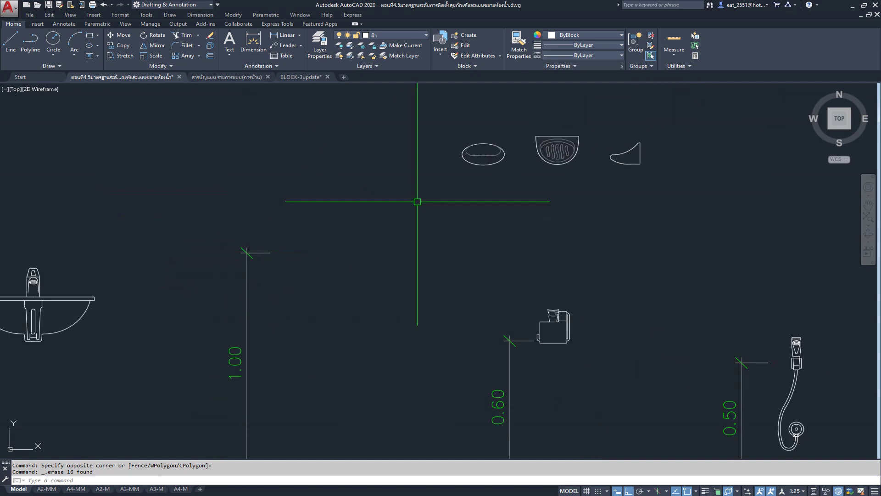
pyautogui.click(483, 164)
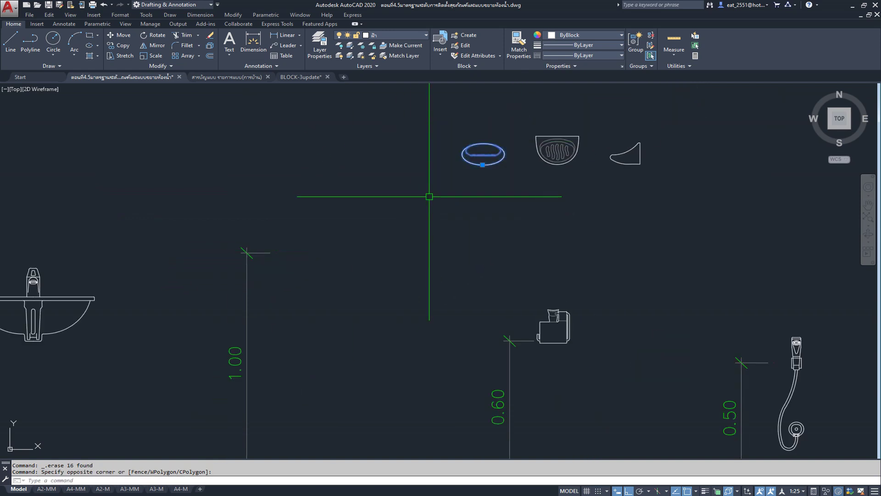
pyautogui.click(121, 35)
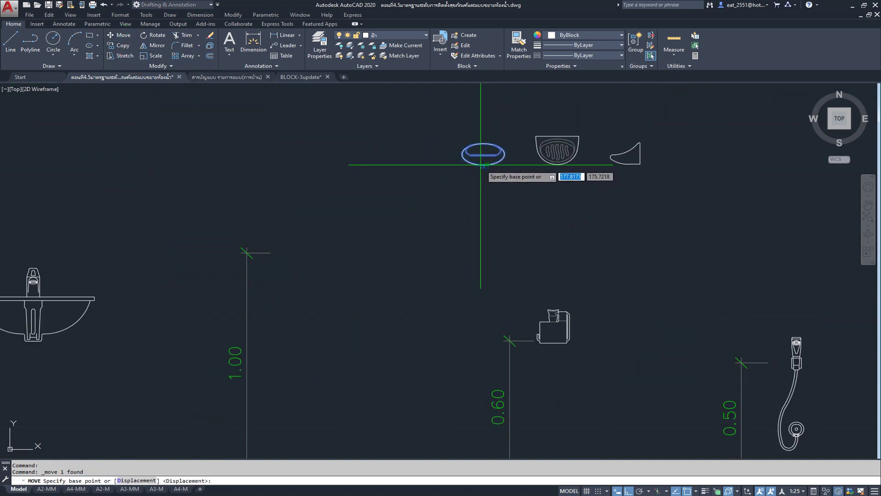
pyautogui.scroll(4, 482, 167)
pyautogui.click(482, 162)
pyautogui.scroll(-3, 484, 163)
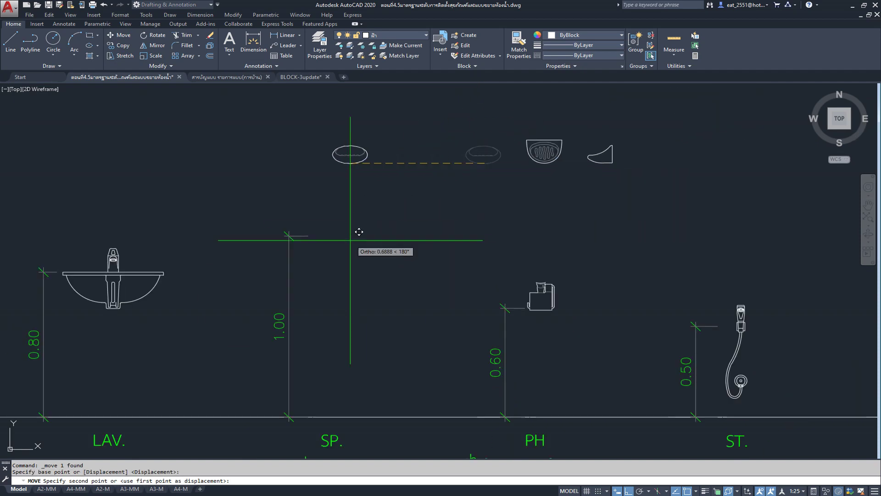
pyautogui.click(309, 234)
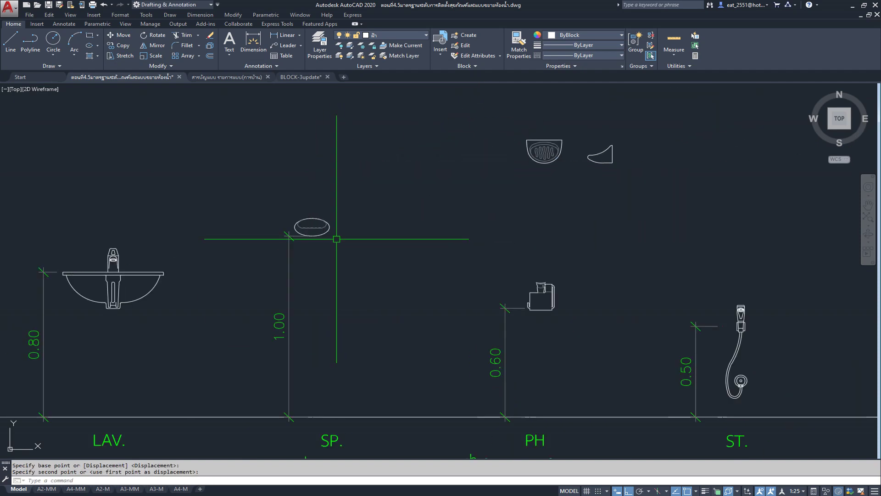
pyautogui.scroll(-4, 331, 259)
pyautogui.scroll(3, 427, 239)
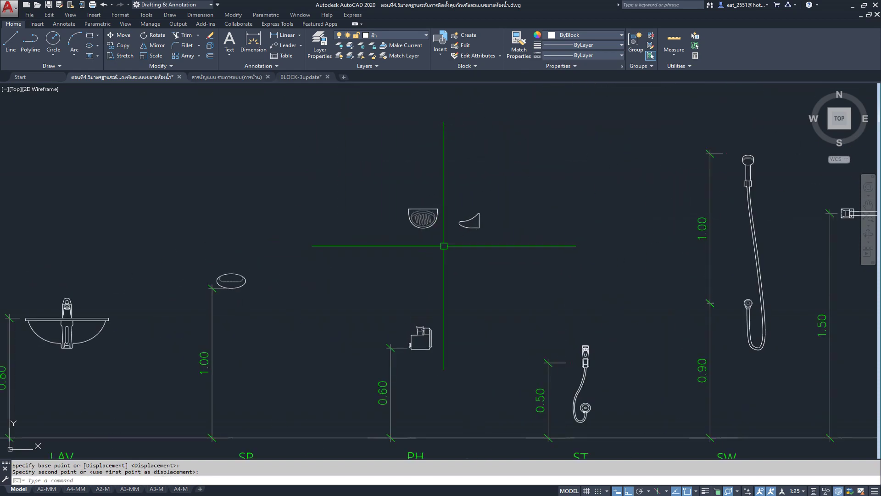
# Window-select the spare ribbed and wedge soap dishes
pyautogui.click(538, 160)
pyautogui.click(532, 213)
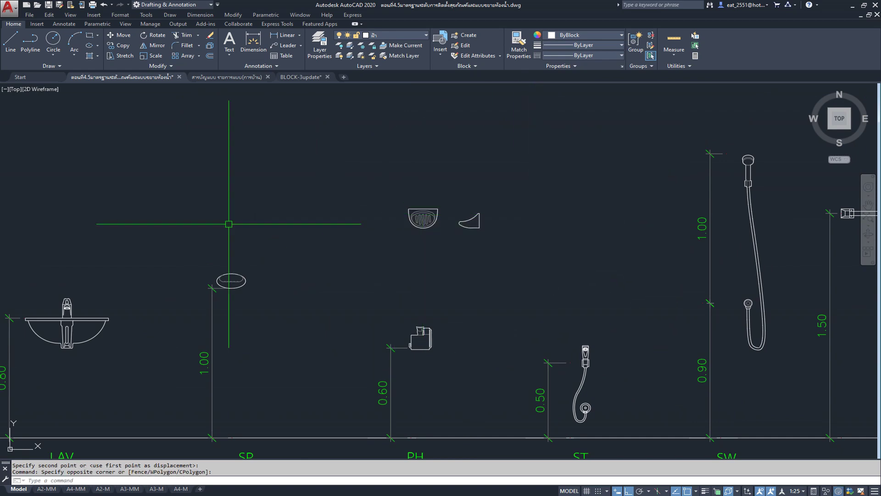
pyautogui.scroll(-3, 230, 222)
pyautogui.scroll(-1, 349, 252)
pyautogui.scroll(3, 312, 275)
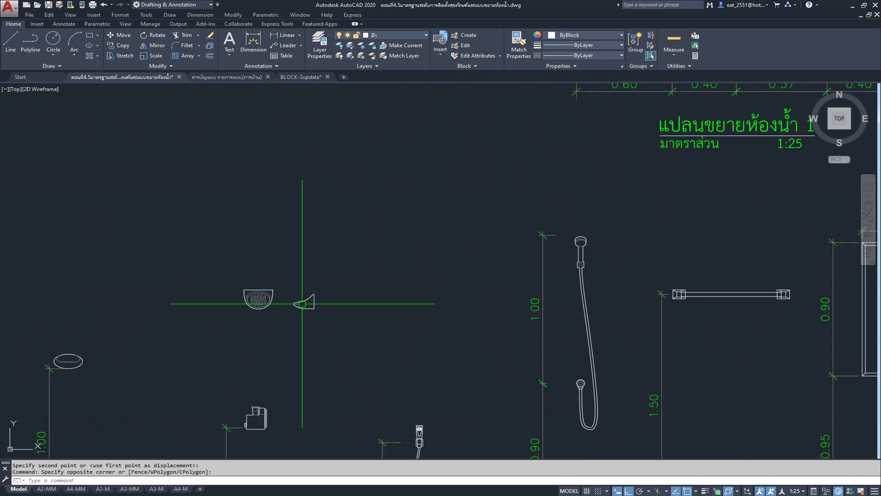
pyautogui.moveTo(142, 340); pyautogui.dragTo(510, 214, button='middle')
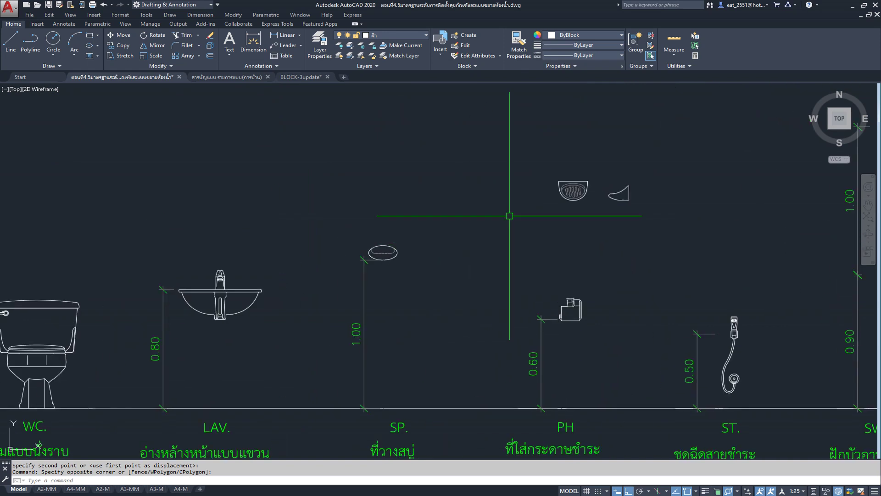
pyautogui.scroll(1, 521, 224)
pyautogui.click(557, 191)
pyautogui.click(383, 305)
# Delete the spare ribbed and wedge dishes and select the oval soap dish
pyautogui.press('Delete')
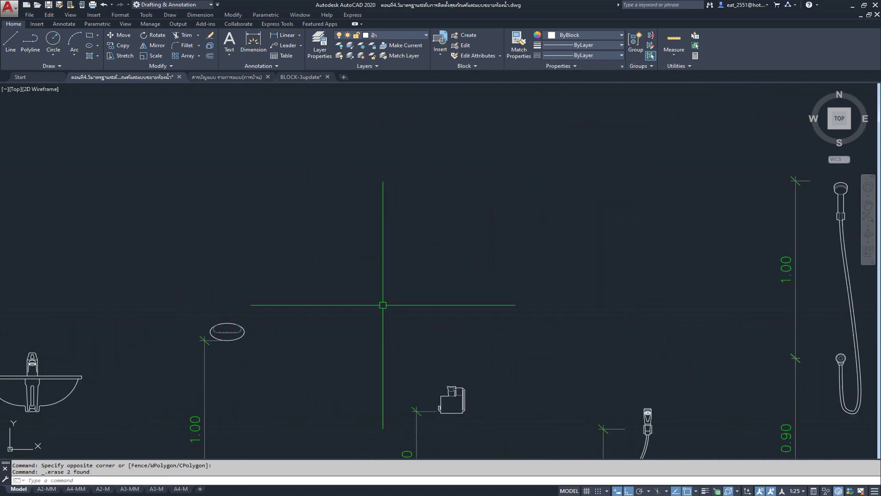
pyautogui.click(227, 331)
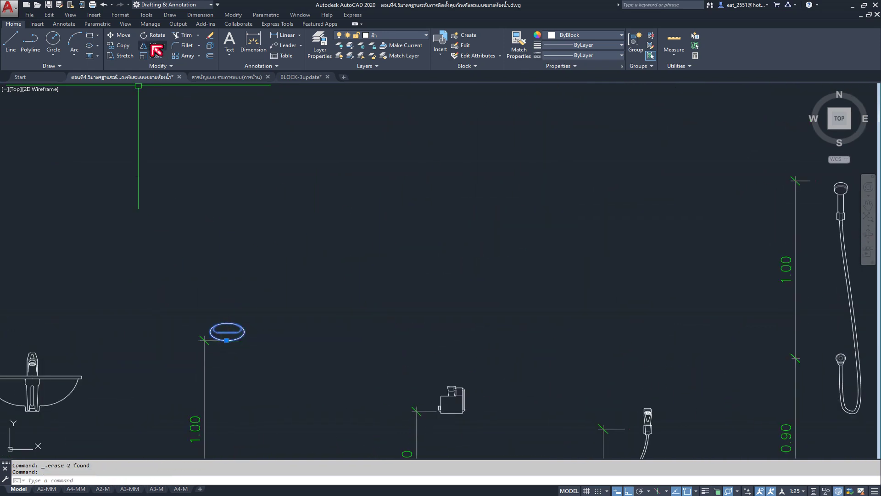
pyautogui.scroll(-2, 244, 220)
pyautogui.scroll(-1, 244, 295)
pyautogui.scroll(3, 205, 305)
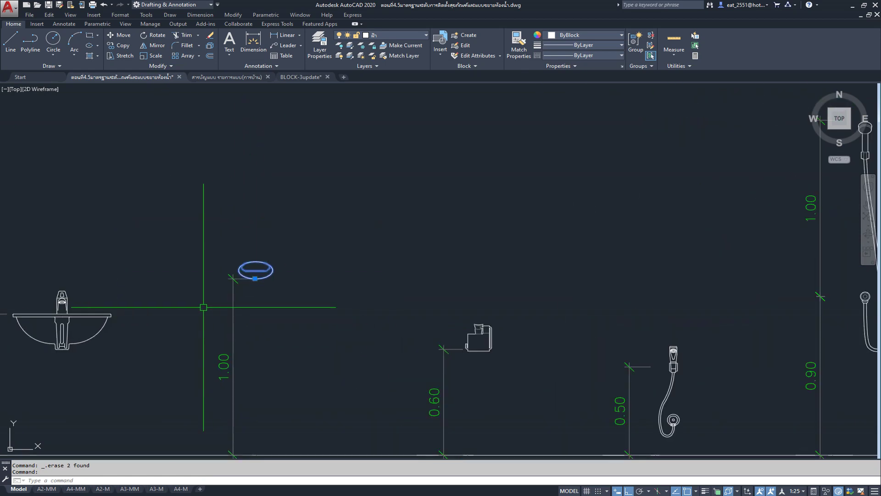
# Copy the oval soap dish into section B, just left of the hand-shower fitting
pyautogui.click(119, 45)
pyautogui.scroll(4, 255, 269)
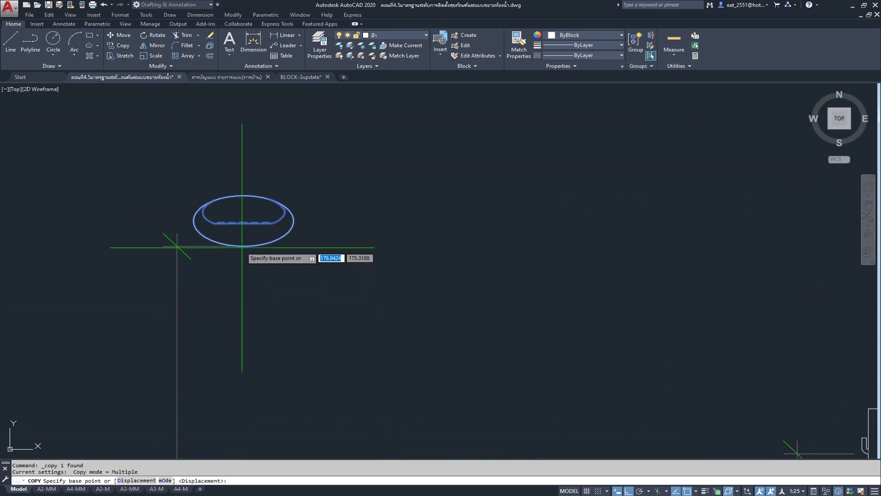
pyautogui.click(241, 245)
pyautogui.scroll(-2, 112, 299)
pyautogui.scroll(-3, 413, 267)
pyautogui.scroll(4, 413, 322)
pyautogui.scroll(1, 360, 256)
pyautogui.moveTo(361, 255); pyautogui.dragTo(137, 401, button='middle')
pyautogui.scroll(-2, 299, 239)
pyautogui.scroll(3, 404, 257)
pyautogui.scroll(-2, 464, 264)
pyautogui.scroll(4, 638, 284)
pyautogui.scroll(5, 639, 285)
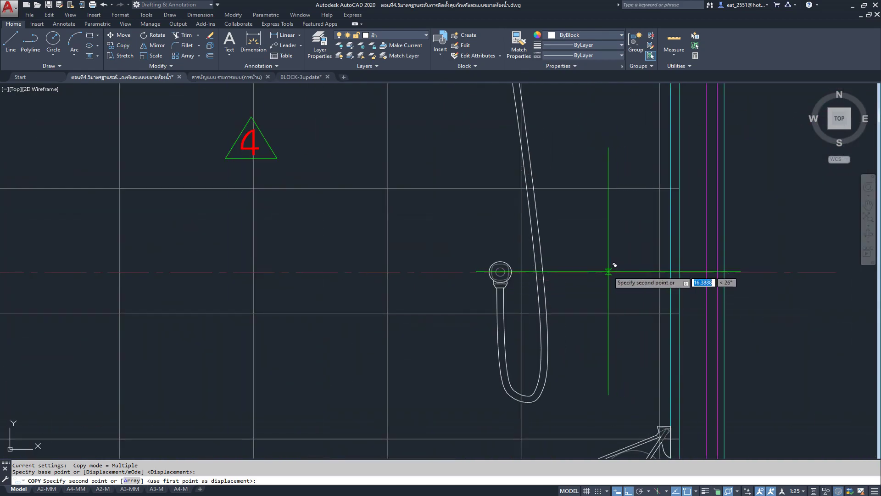
pyautogui.click(394, 266)
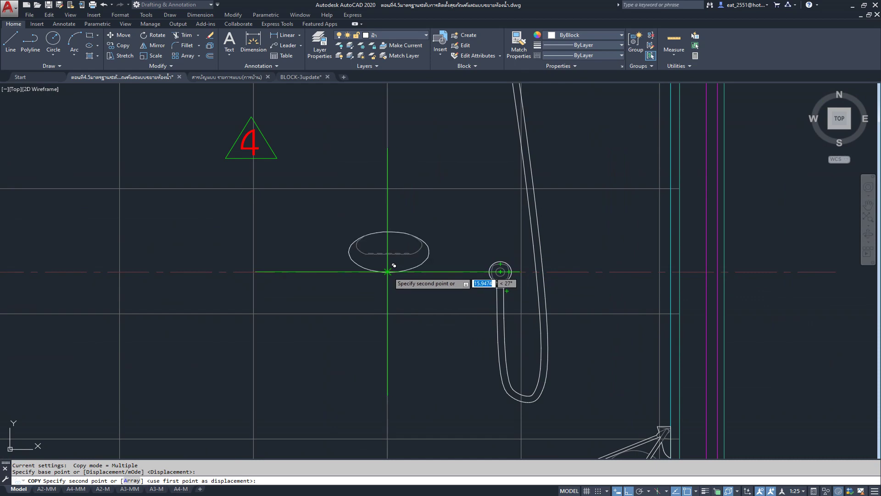
pyautogui.scroll(-4, 395, 265)
pyautogui.press('Escape')
pyautogui.scroll(-2, 429, 261)
pyautogui.scroll(5, 429, 261)
pyautogui.scroll(-2, 429, 261)
pyautogui.scroll(-4, 429, 275)
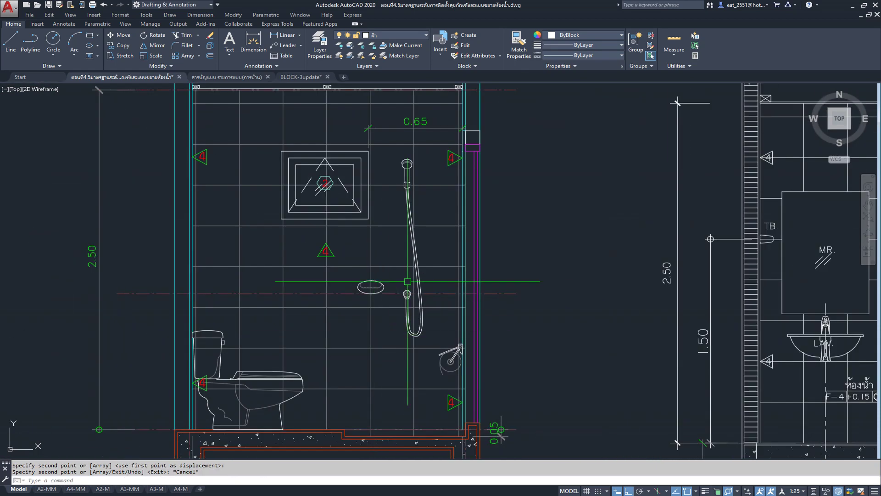
pyautogui.scroll(-1, 429, 322)
pyautogui.scroll(-3, 527, 243)
# Zoom and pan from the section elevations to the bathroom floor plan with markers A and B
pyautogui.scroll(-2, 463, 244)
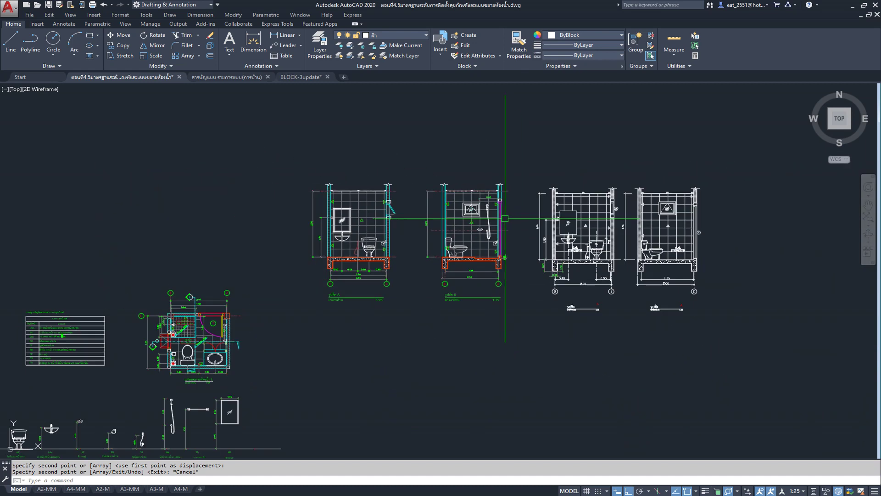
pyautogui.scroll(5, 310, 276)
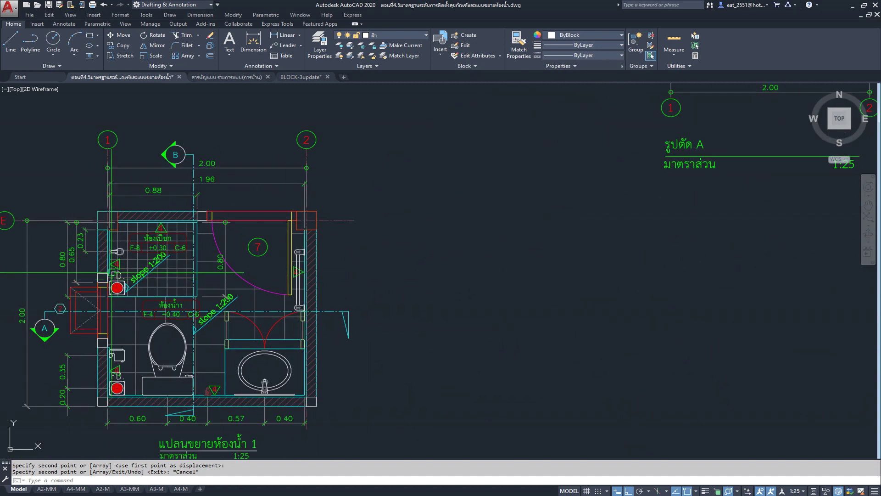
pyautogui.scroll(-2, 120, 246)
pyautogui.scroll(-3, 120, 246)
pyautogui.moveTo(491, 137)
pyautogui.mouseDown(button='middle')
pyautogui.moveTo(491, 244)
pyautogui.moveTo(536, 234)
pyautogui.mouseUp(button='middle')
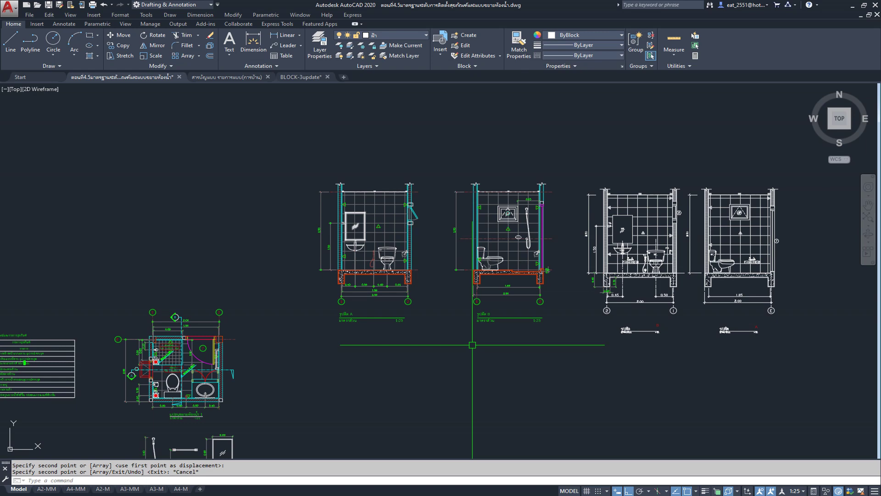
pyautogui.scroll(2, 773, 253)
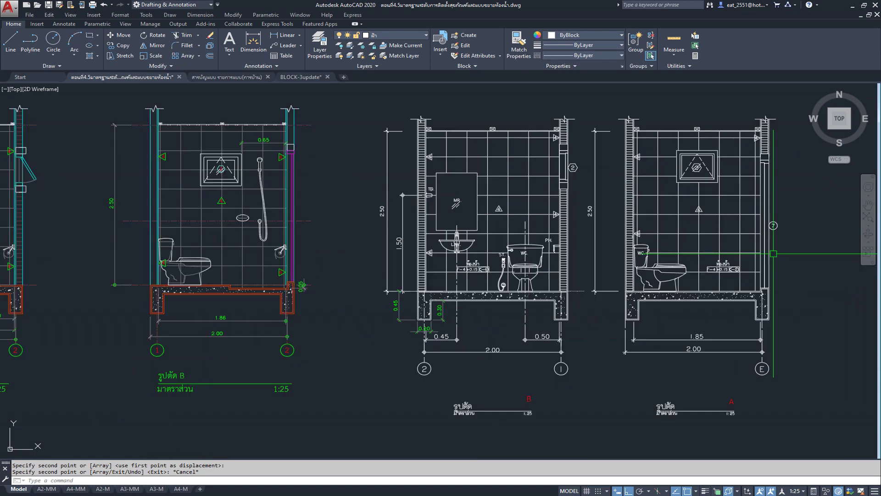
pyautogui.scroll(-2, 671, 210)
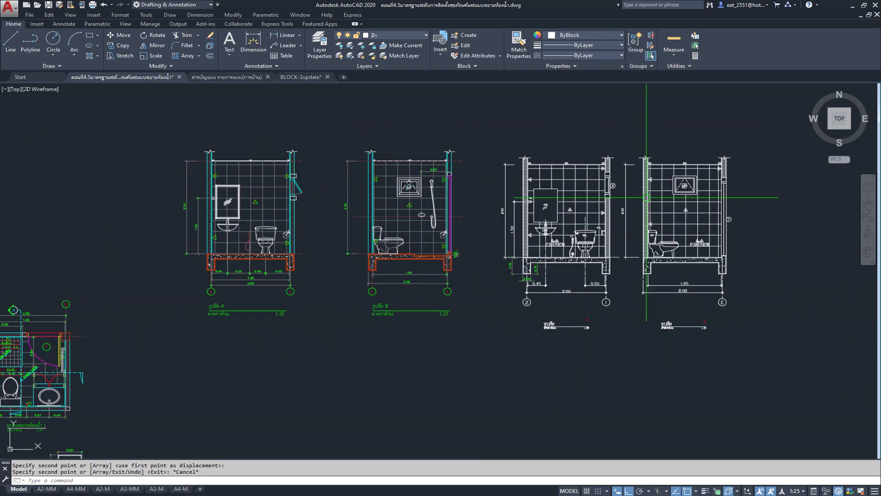
pyautogui.scroll(1, 630, 238)
pyautogui.moveTo(630, 237); pyautogui.dragTo(576, 271, button='middle')
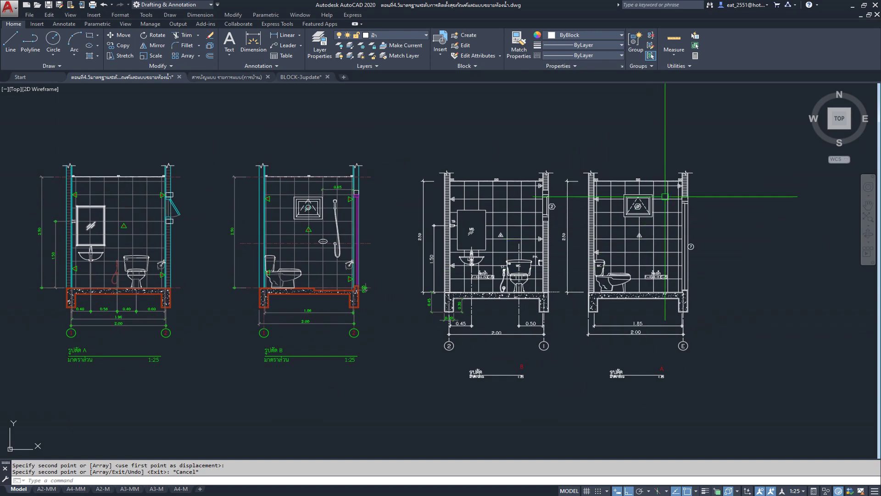
pyautogui.moveTo(666, 303); pyautogui.dragTo(862, 238, button='middle')
pyautogui.scroll(2, 309, 263)
pyautogui.scroll(2, 309, 263)
pyautogui.scroll(2, 309, 263)
# Copy the circled 7 room tag onto section B's elevation beside the shower wall
pyautogui.click(298, 278)
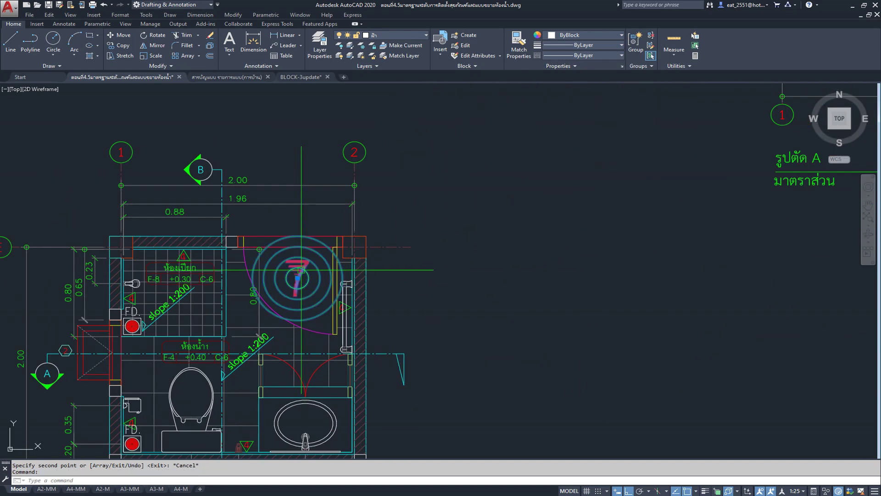
pyautogui.write('co')
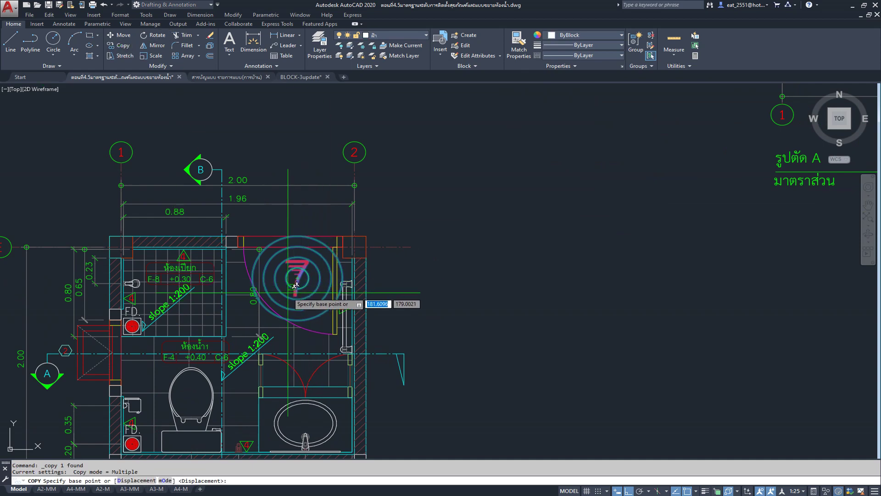
pyautogui.press('Return')
pyautogui.click(298, 277)
pyautogui.scroll(-3, 301, 279)
pyautogui.scroll(-2, 301, 278)
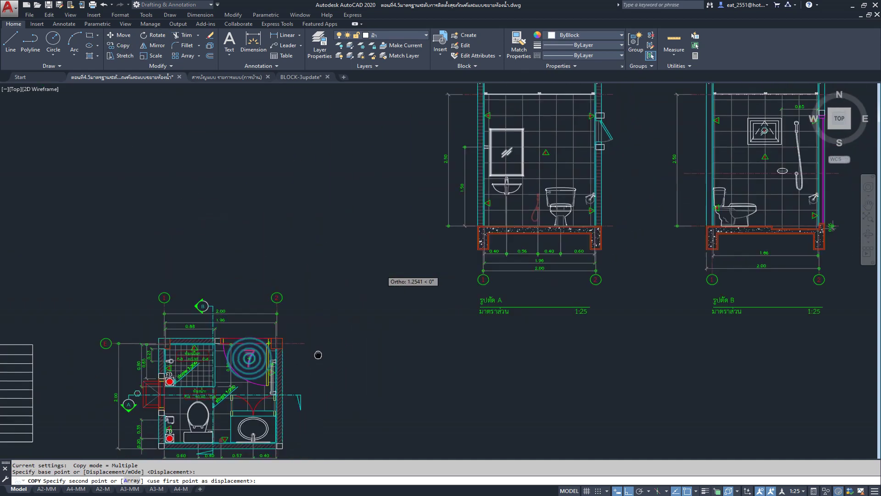
pyautogui.scroll(2, 340, 331)
pyautogui.press('F8')
pyautogui.moveTo(698, 246); pyautogui.dragTo(489, 320, button='middle')
pyautogui.scroll(5, 741, 294)
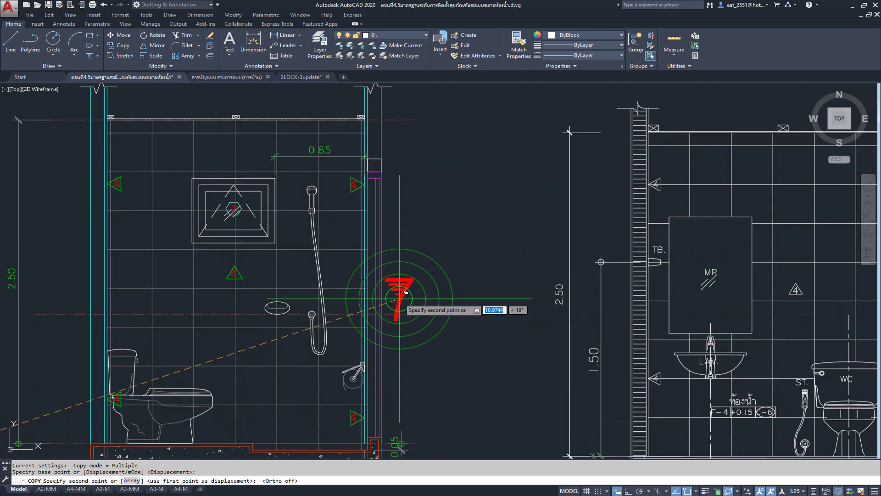
pyautogui.click(406, 292)
pyautogui.press('Escape')
# Zoom and pan to bring the whole bathroom sheet into view
pyautogui.scroll(-6, 508, 373)
pyautogui.moveTo(468, 275); pyautogui.dragTo(492, 257, button='middle')
pyautogui.scroll(-2, 504, 230)
pyautogui.scroll(-1, 521, 210)
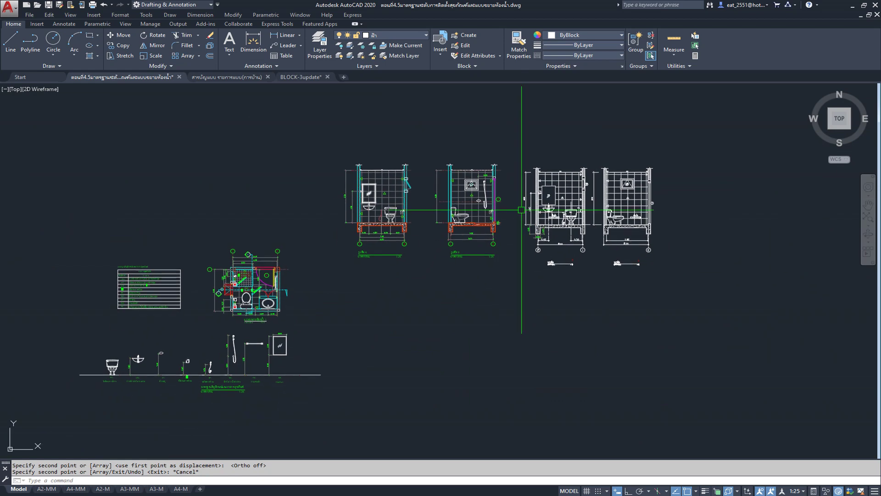
pyautogui.scroll(4, 105, 298)
pyautogui.scroll(2, 146, 298)
pyautogui.scroll(-3, 184, 301)
pyautogui.moveTo(339, 417); pyautogui.dragTo(348, 342, button='middle')
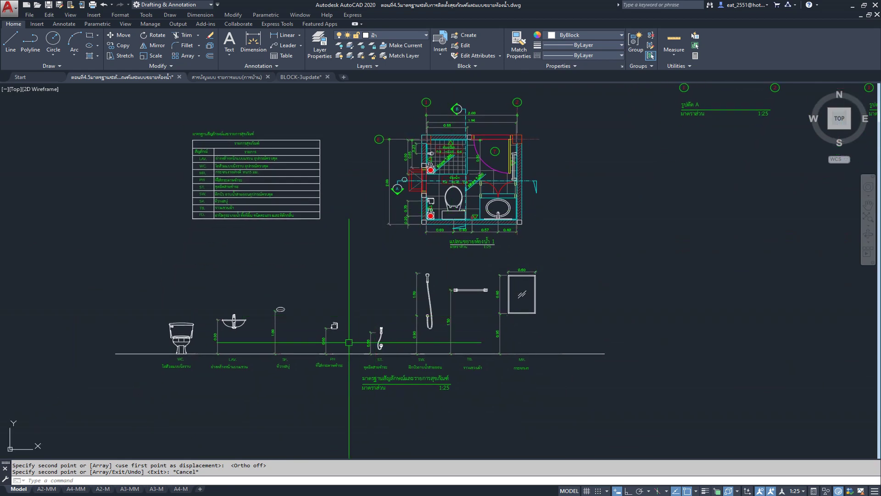
pyautogui.scroll(2, 452, 193)
pyautogui.scroll(3, 454, 230)
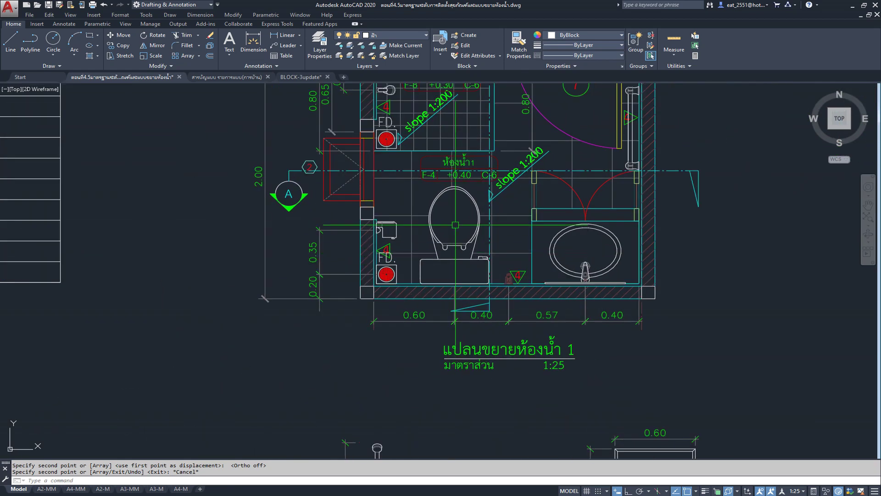
pyautogui.scroll(-3, 319, 216)
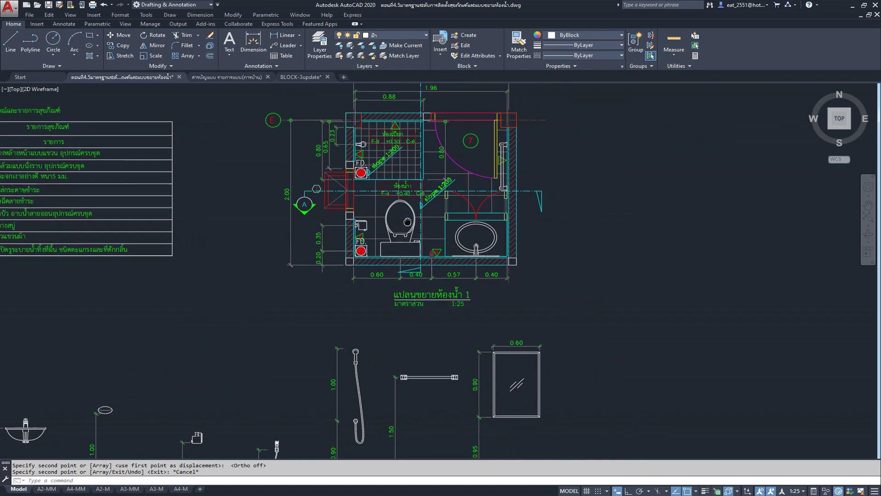
pyautogui.moveTo(319, 215); pyautogui.dragTo(321, 193, button='middle')
pyautogui.moveTo(458, 207); pyautogui.dragTo(213, 216, button='middle')
pyautogui.scroll(-3, 222, 370)
pyautogui.scroll(1, 410, 187)
pyautogui.scroll(3, 410, 186)
pyautogui.scroll(-4, 410, 187)
pyautogui.scroll(2, 249, 325)
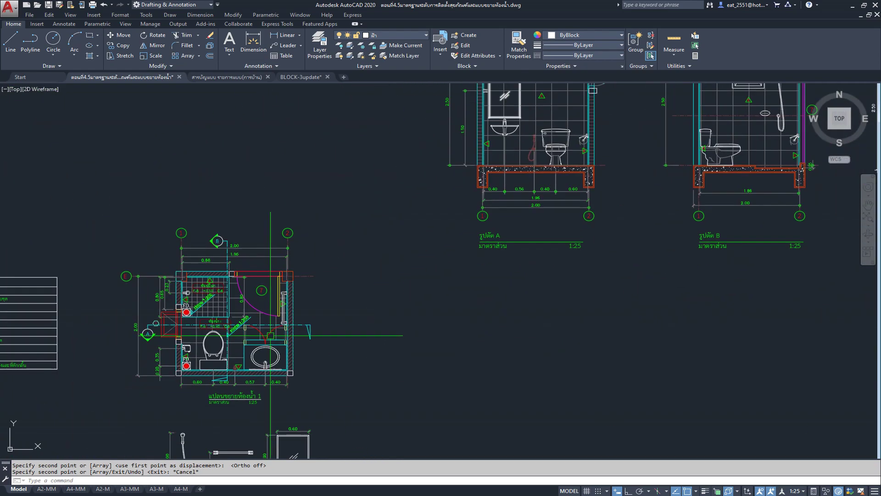
pyautogui.scroll(2, 249, 325)
pyautogui.scroll(1, 249, 326)
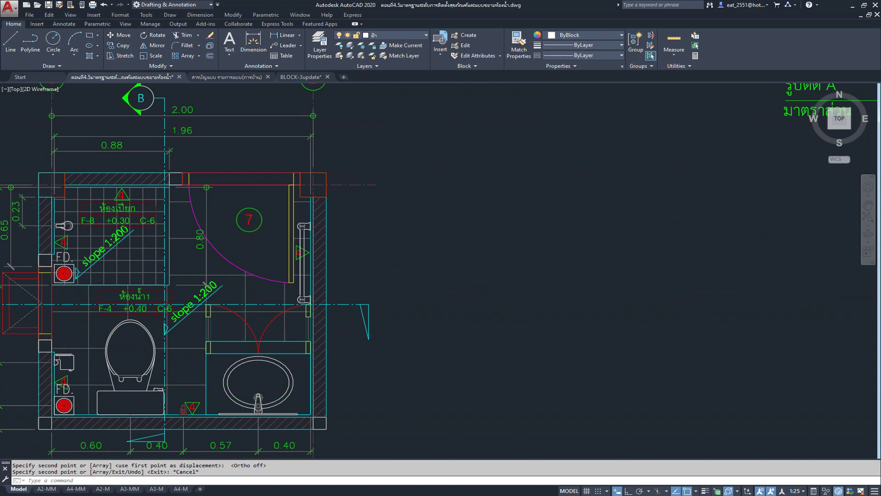
pyautogui.scroll(-3, 220, 441)
pyautogui.scroll(2, 427, 303)
pyautogui.scroll(1, 437, 309)
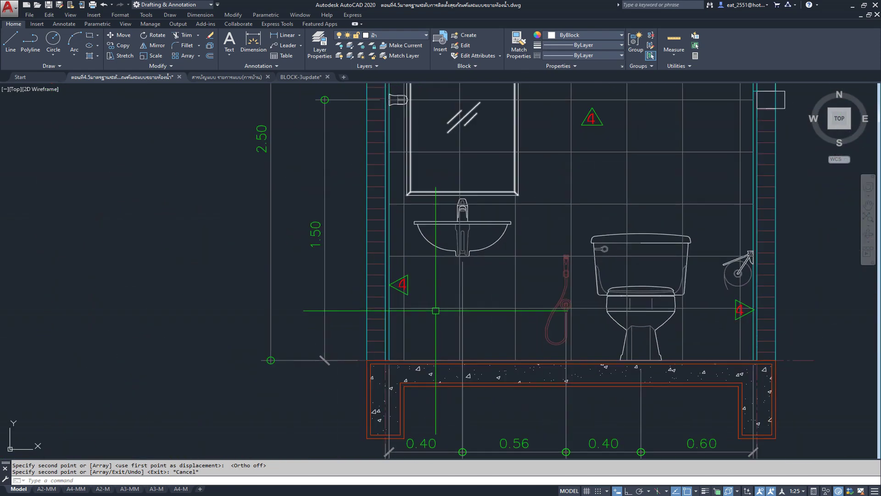
pyautogui.click(89, 35)
pyautogui.scroll(-2, 452, 246)
pyautogui.scroll(-2, 459, 243)
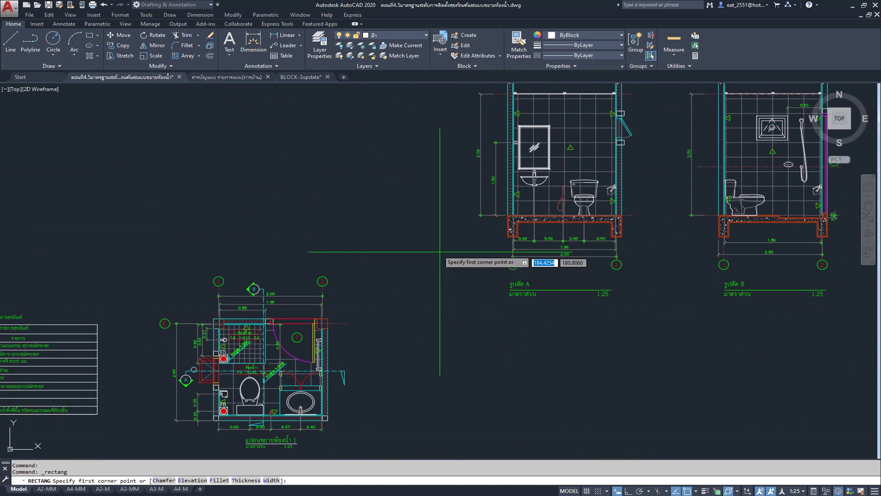
pyautogui.click(398, 197)
pyautogui.scroll(2, 398, 197)
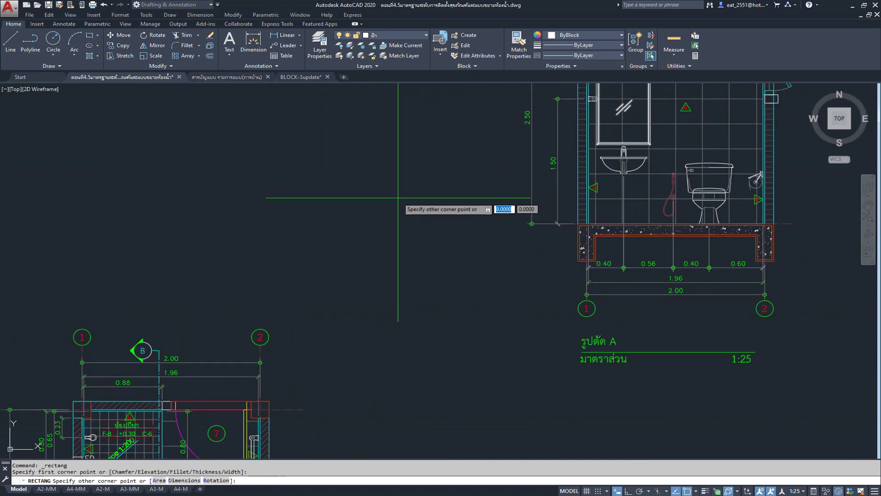
pyautogui.press('Escape')
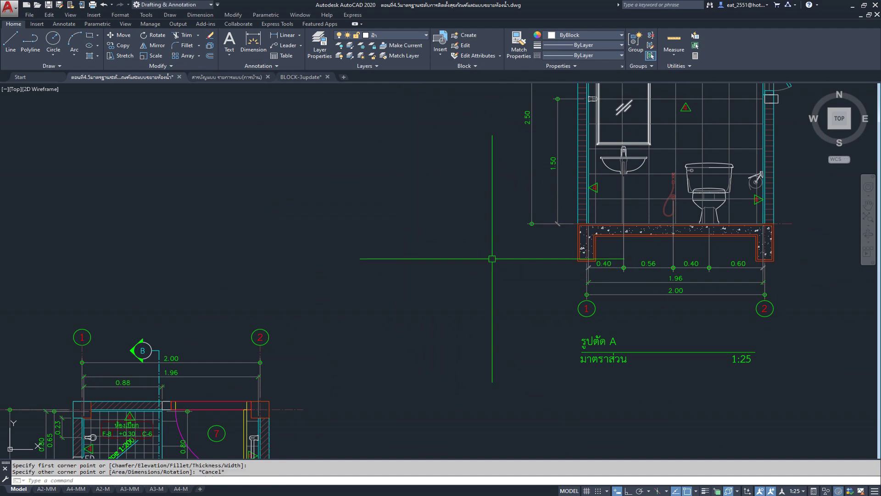
pyautogui.click(637, 158)
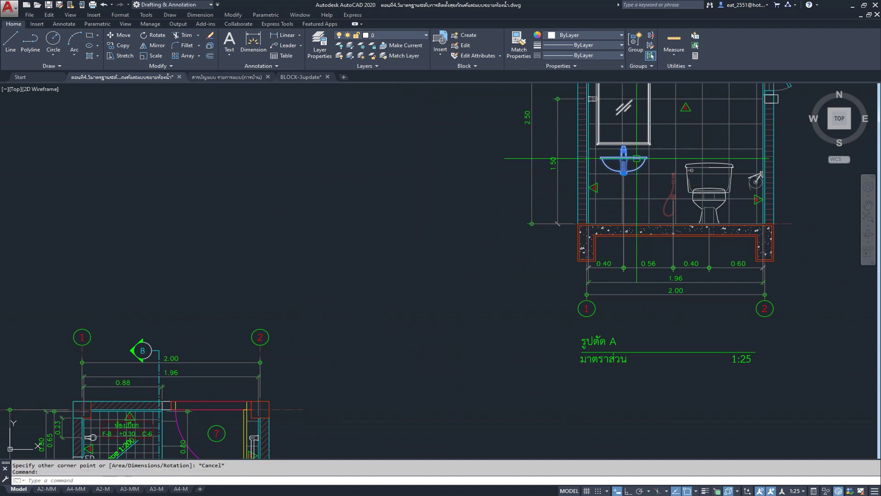
pyautogui.press('Escape')
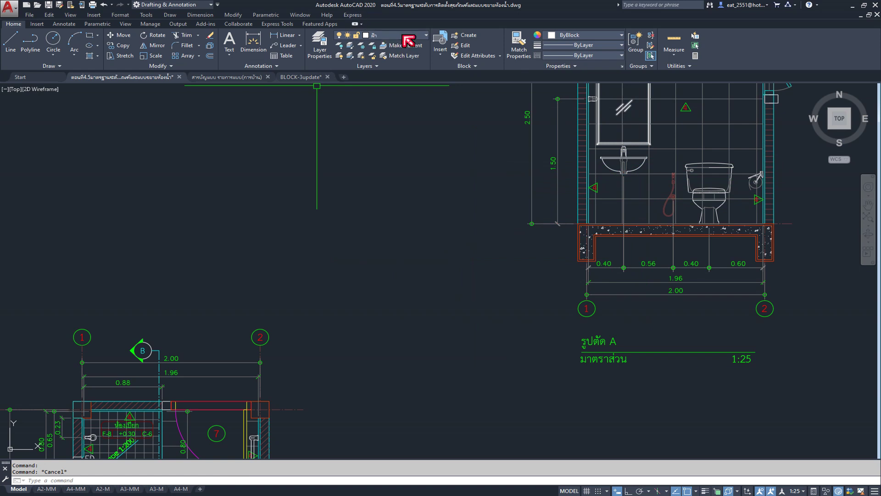
pyautogui.click(404, 37)
# Draw a 0.8 by 0.8 cabinet outline on layer 0 left of section A
pyautogui.scroll(5, 420, 297)
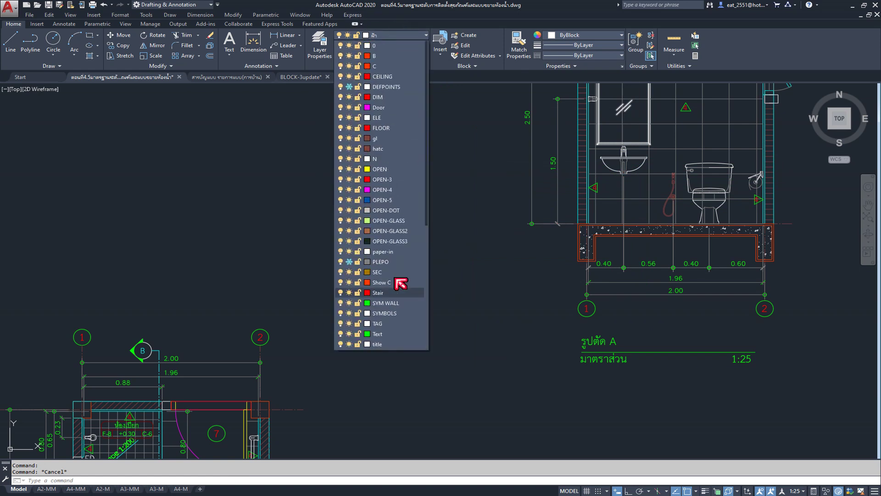
pyautogui.click(394, 45)
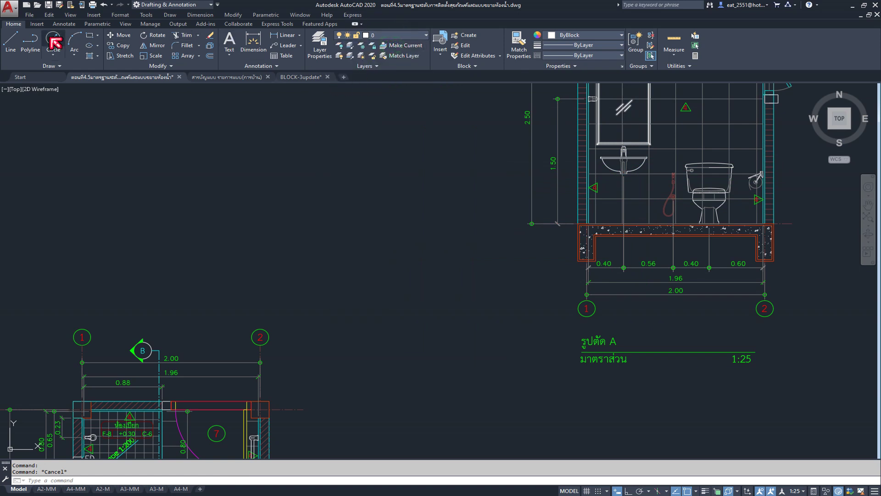
pyautogui.click(89, 37)
pyautogui.click(369, 178)
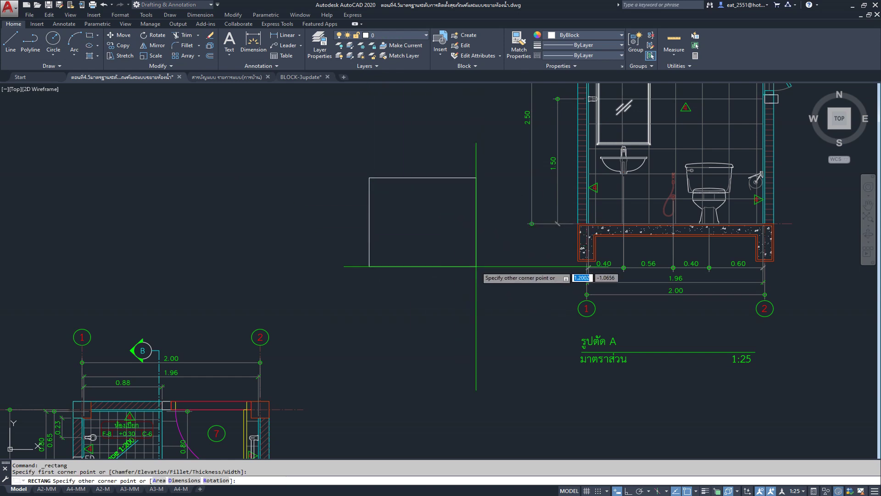
pyautogui.write('D')
pyautogui.press('Return')
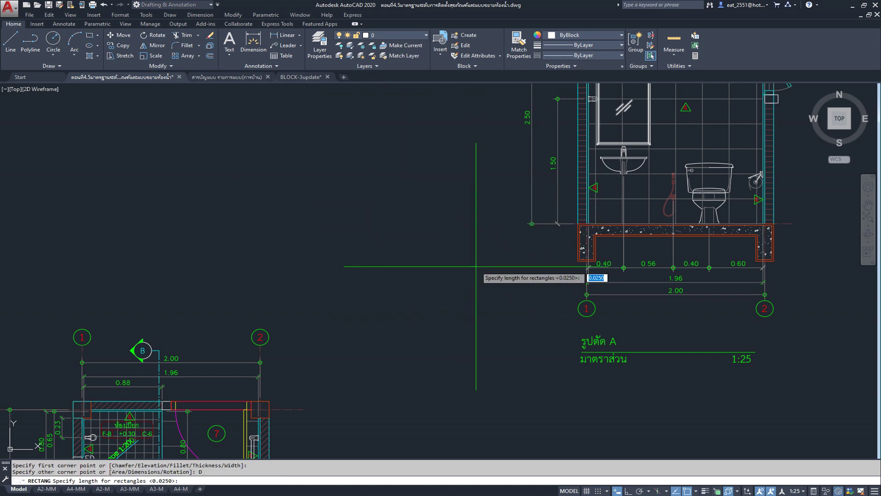
pyautogui.press('Return')
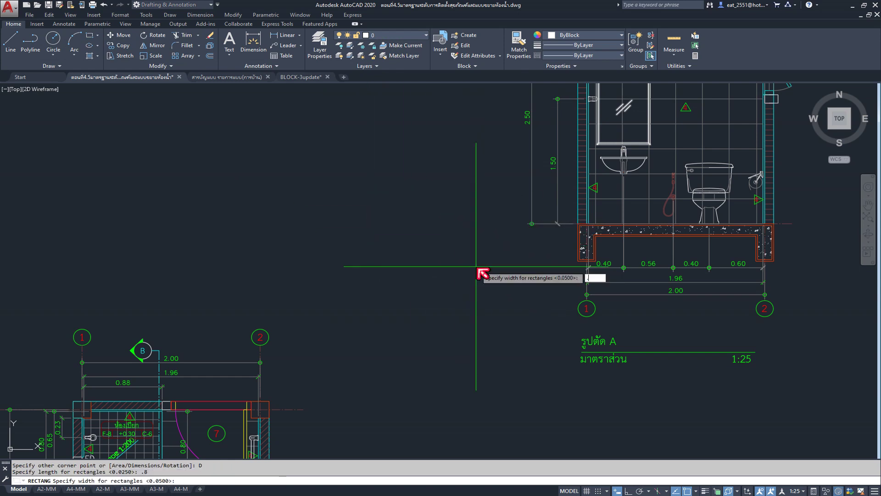
pyautogui.write('.8')
pyautogui.press('Return')
pyautogui.click(475, 266)
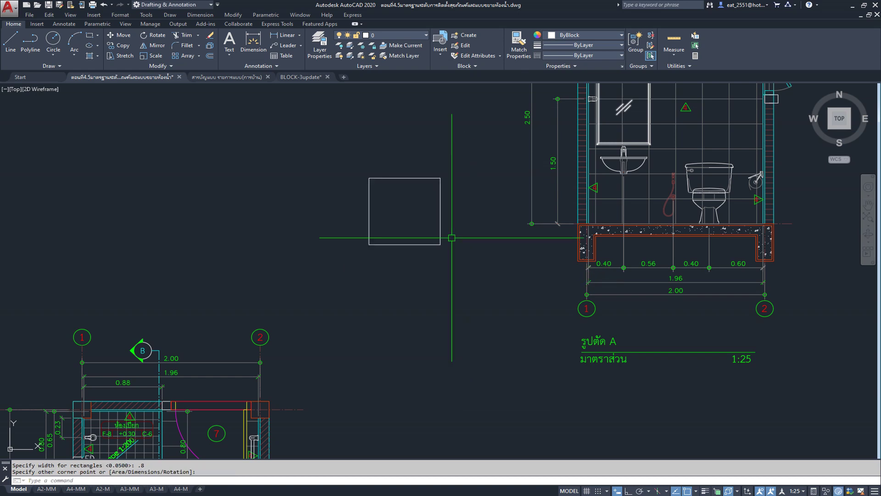
pyautogui.scroll(2, 425, 187)
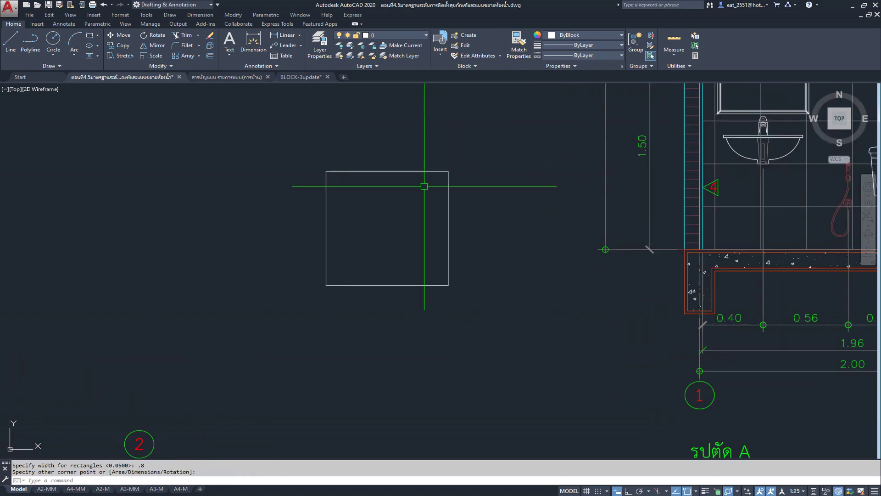
# Draw a vertical divider line down the middle of the cabinet outline
pyautogui.click(15, 39)
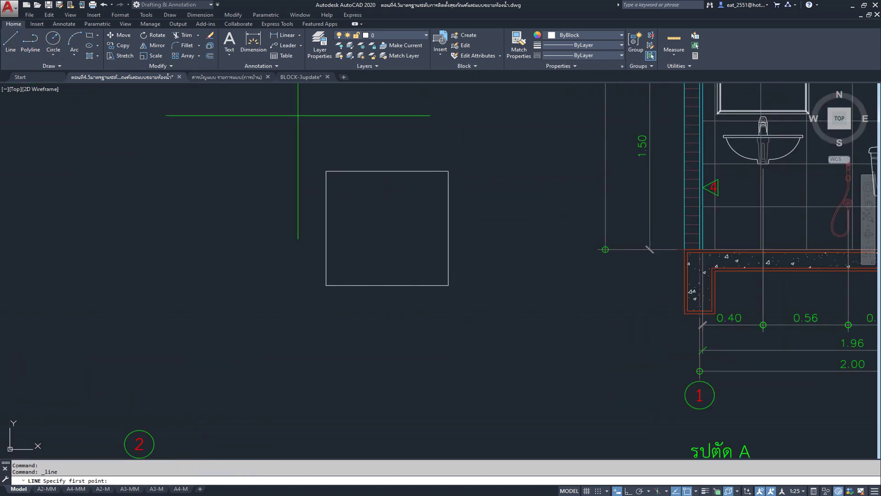
pyautogui.click(387, 285)
pyautogui.press('Escape')
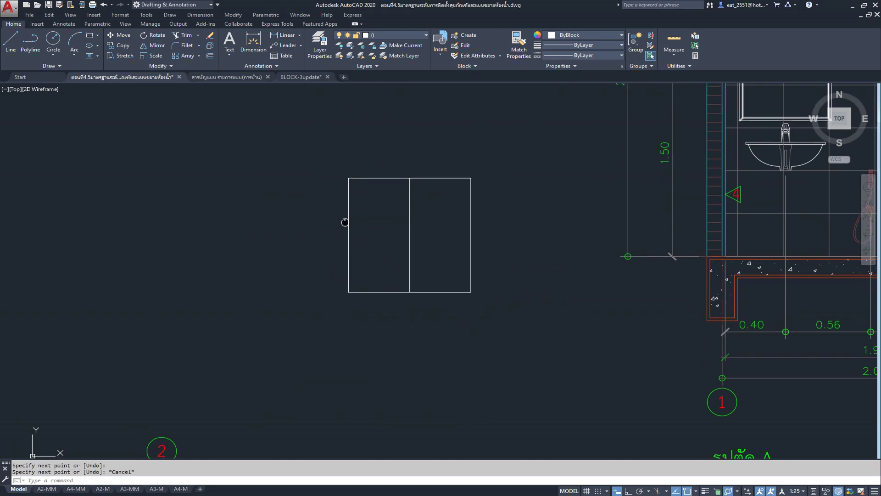
pyautogui.scroll(2, 434, 203)
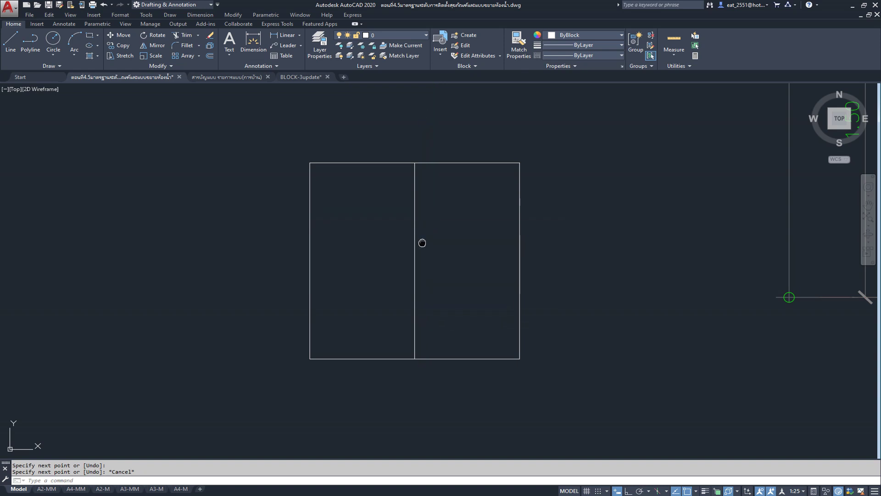
pyautogui.moveTo(422, 243); pyautogui.dragTo(429, 227, button='middle')
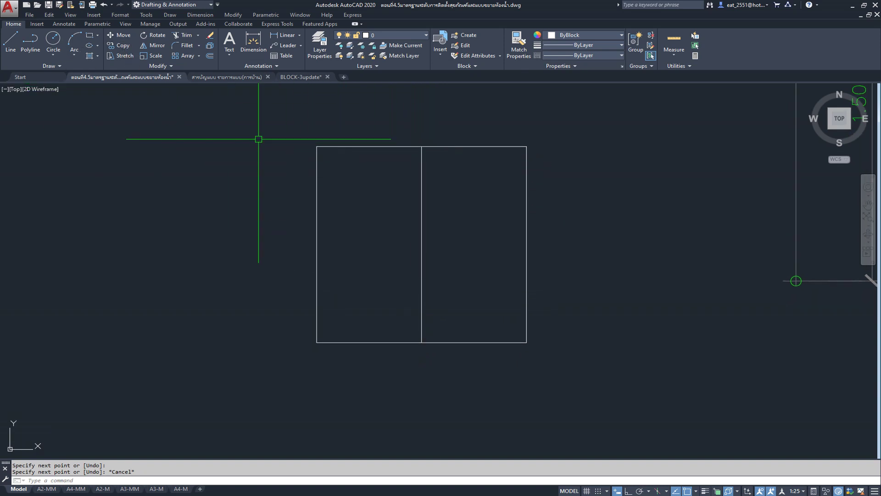
pyautogui.click(91, 41)
# Draw a rectangle over the left panel and offset it 0.05 inward
pyautogui.click(316, 147)
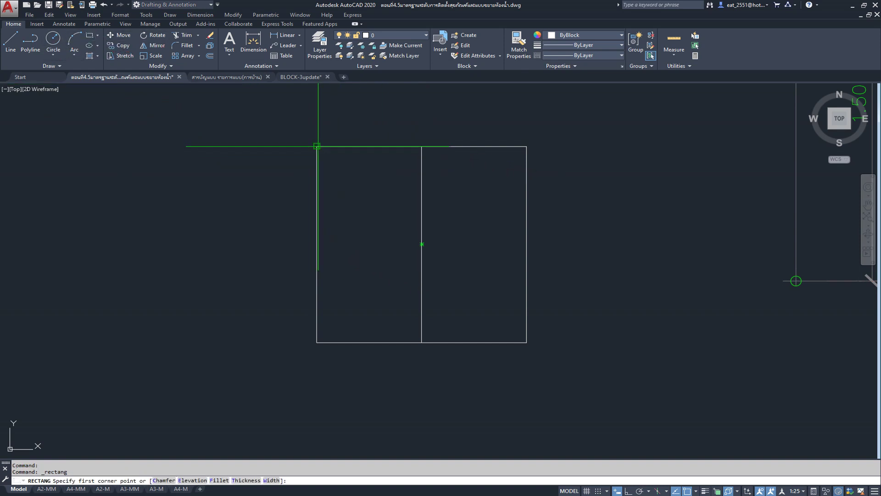
pyautogui.scroll(1, 420, 342)
pyautogui.scroll(4, 415, 328)
pyautogui.click(412, 329)
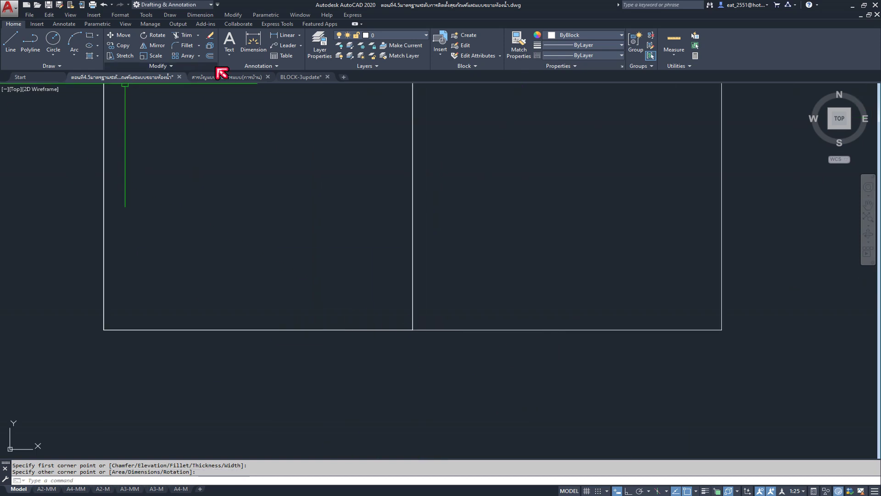
pyautogui.click(210, 56)
pyautogui.write('.05')
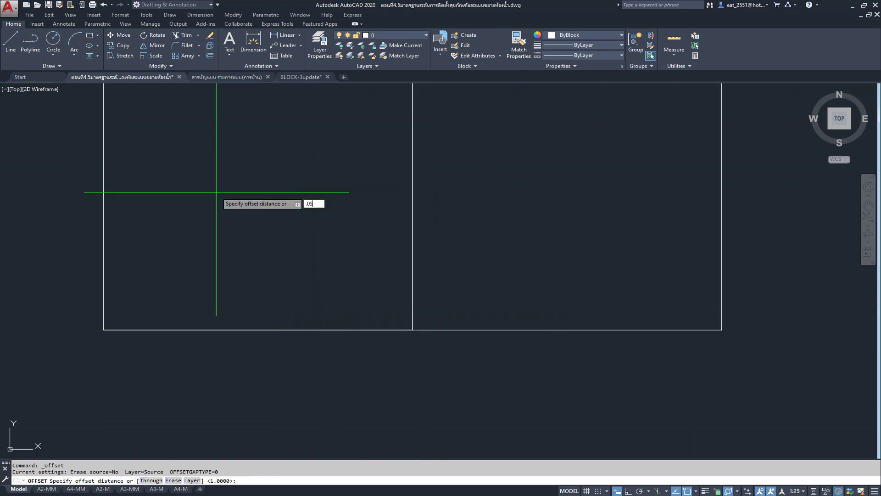
pyautogui.press('Return')
pyautogui.click(248, 329)
pyautogui.click(248, 282)
pyautogui.scroll(-2, 330, 295)
pyautogui.scroll(-2, 335, 285)
pyautogui.press('Escape')
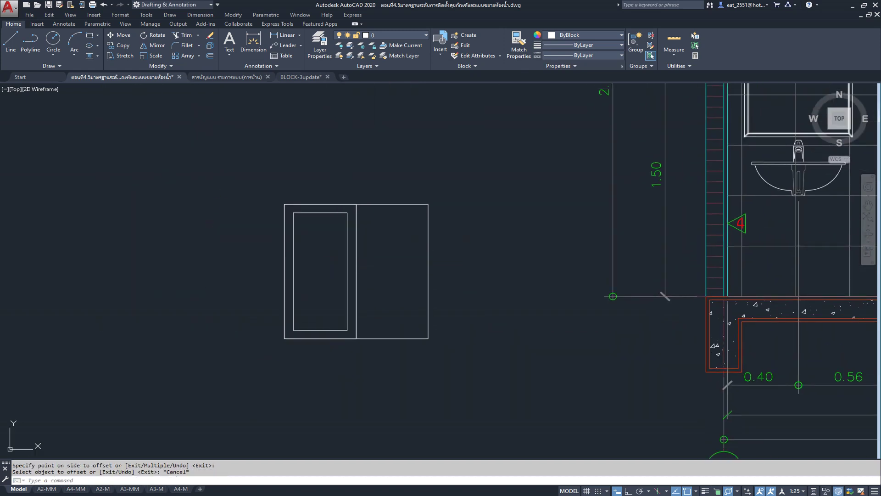
# Select the inner rectangle, start a move then copy, and cancel it
pyautogui.click(348, 224)
pyautogui.click(116, 35)
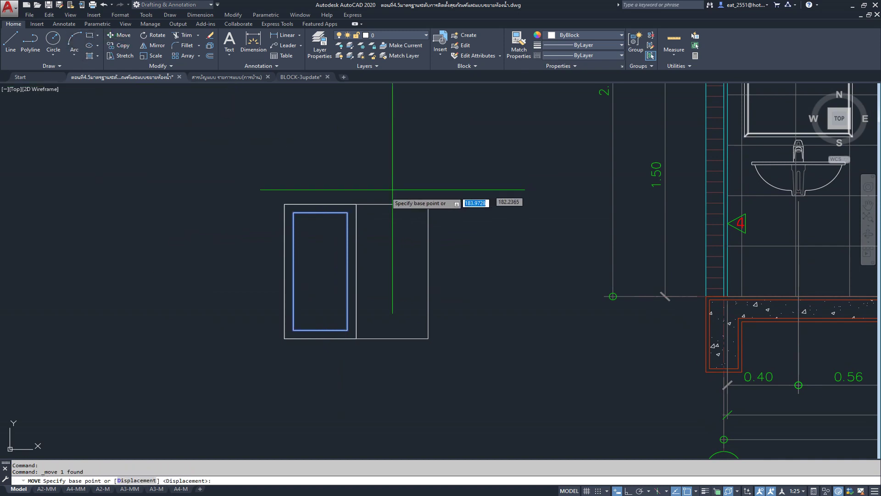
pyautogui.click(123, 46)
pyautogui.scroll(3, 356, 197)
pyautogui.scroll(-1, 403, 203)
pyautogui.scroll(1, 356, 237)
pyautogui.press('Escape')
pyautogui.scroll(-2, 360, 219)
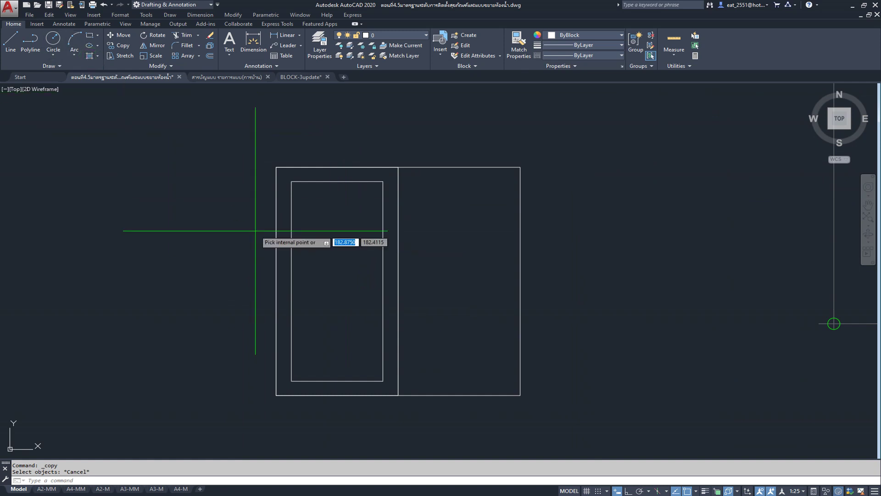
# Hatch the left panel's inner rectangle with the LINE pattern at scale 0.002
pyautogui.click(211, 58)
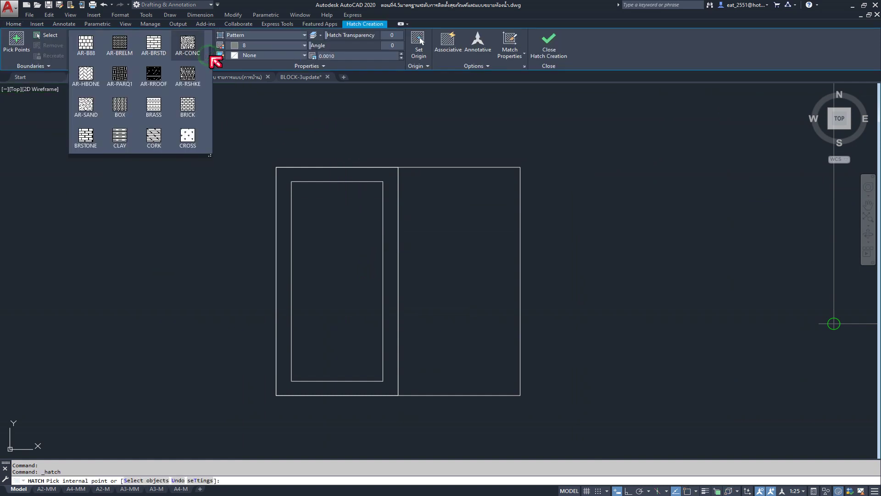
pyautogui.scroll(-5, 169, 135)
pyautogui.scroll(-5, 170, 139)
pyautogui.scroll(-5, 170, 140)
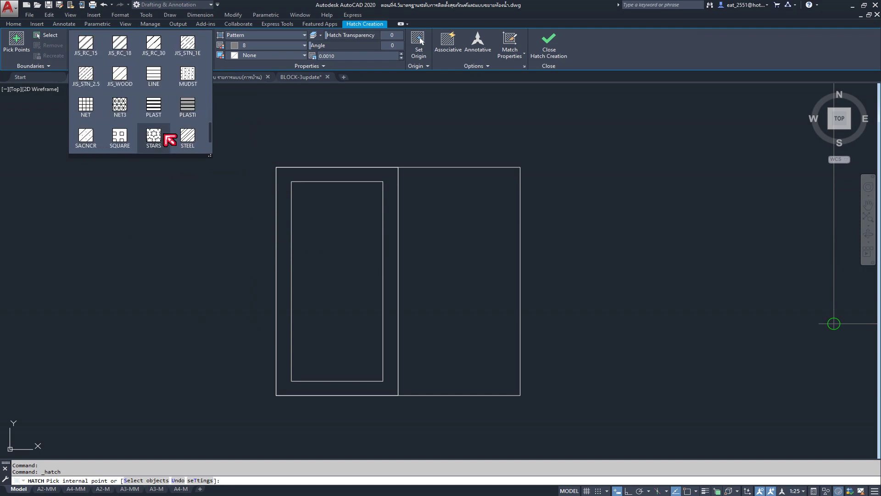
pyautogui.click(158, 78)
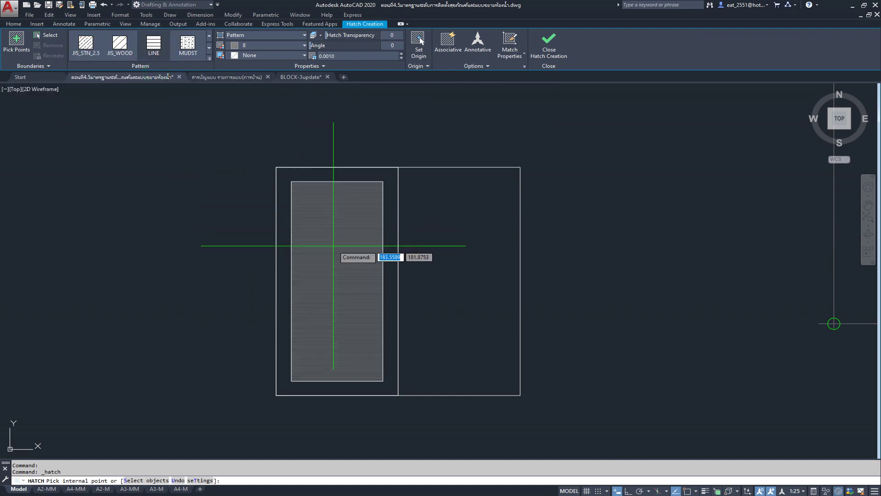
pyautogui.scroll(4, 333, 245)
pyautogui.scroll(-3, 365, 282)
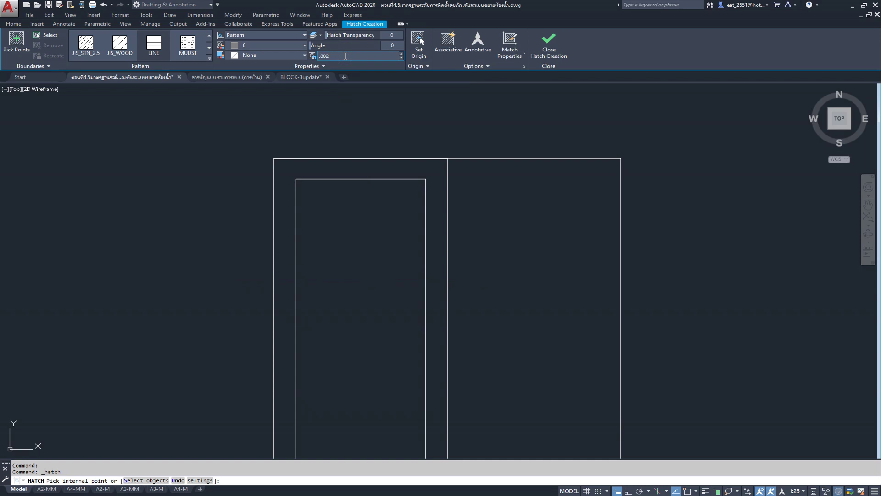
pyautogui.scroll(-2, 394, 85)
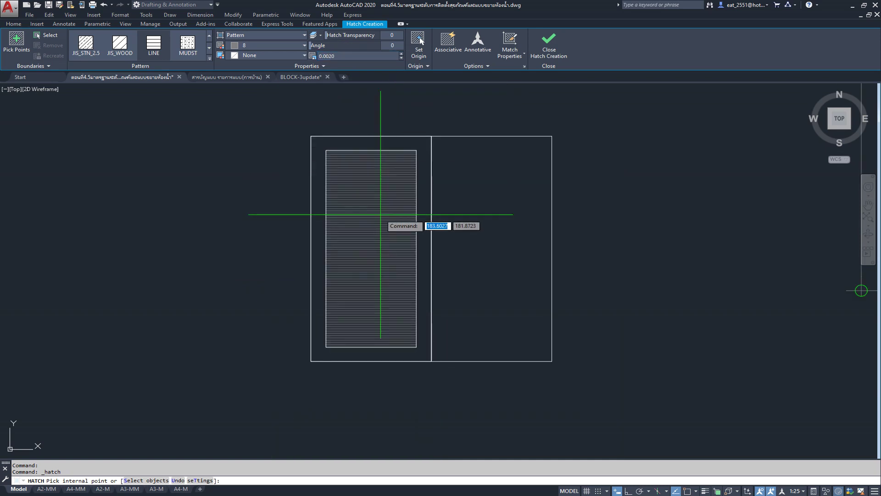
pyautogui.click(380, 214)
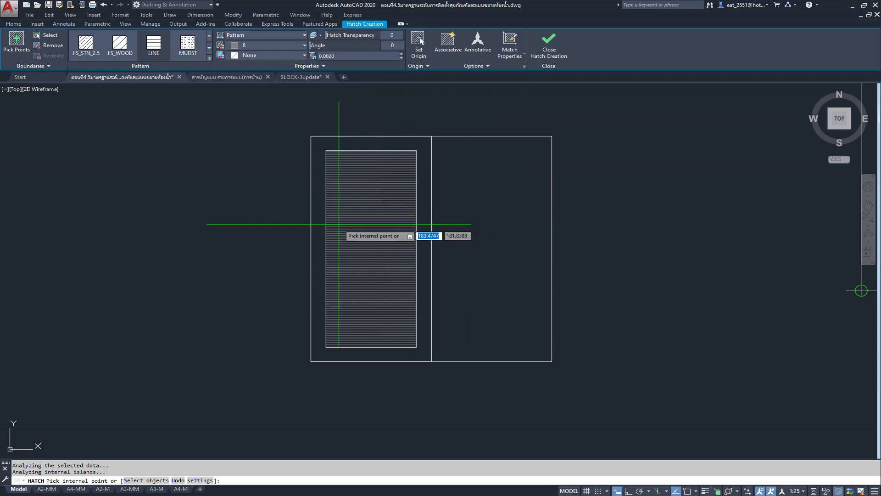
pyautogui.press('Escape')
pyautogui.scroll(5, 350, 144)
# Copy the hatch and its inner rectangle into the cabinet's right panel
pyautogui.click(354, 149)
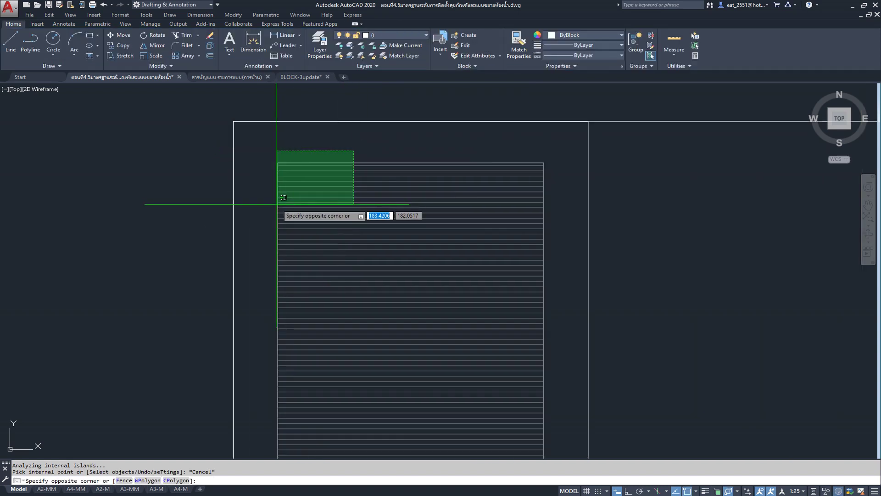
pyautogui.click(276, 202)
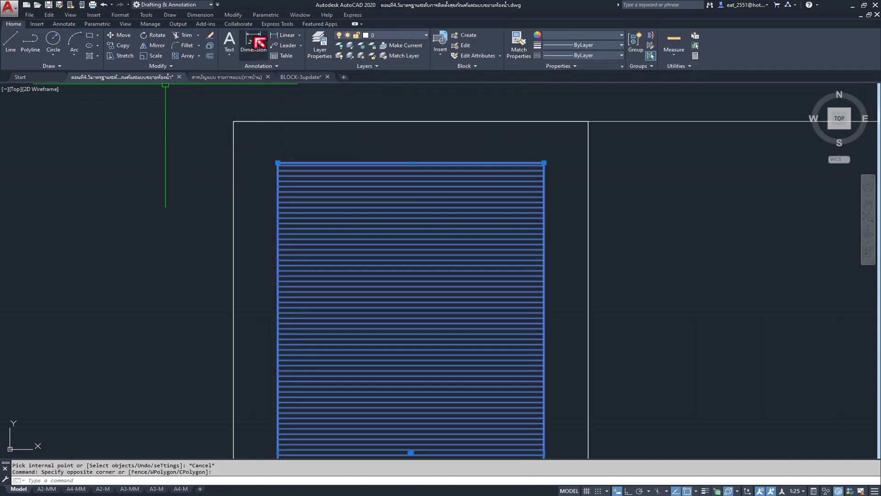
pyautogui.click(121, 46)
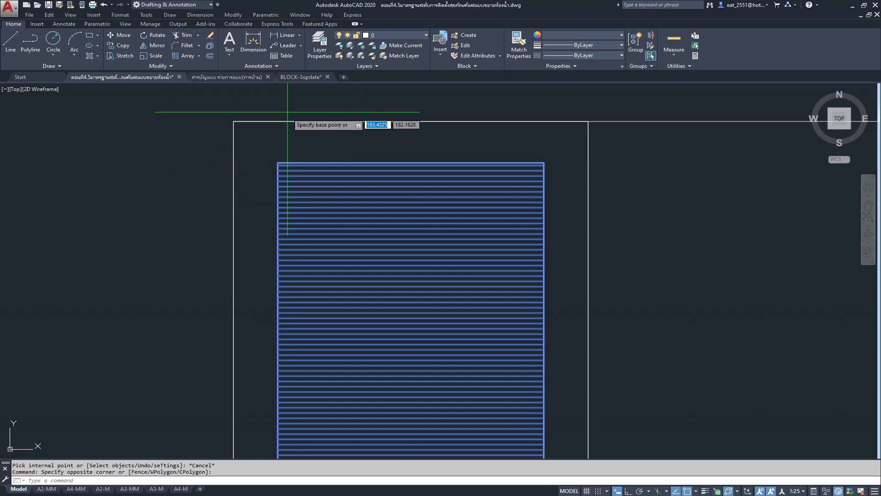
pyautogui.moveTo(593, 123); pyautogui.dragTo(336, 169, button='middle')
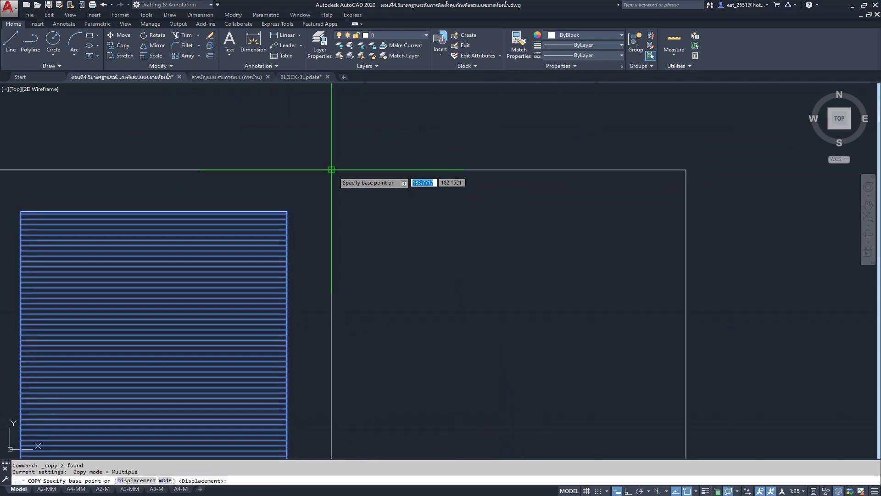
pyautogui.click(331, 169)
pyautogui.scroll(-3, 686, 170)
pyautogui.scroll(-1, 519, 138)
pyautogui.moveTo(515, 261); pyautogui.dragTo(390, 297, button='middle')
pyautogui.press('Escape')
# Delete the hatch from the cabinet's left panel
pyautogui.scroll(1, 349, 305)
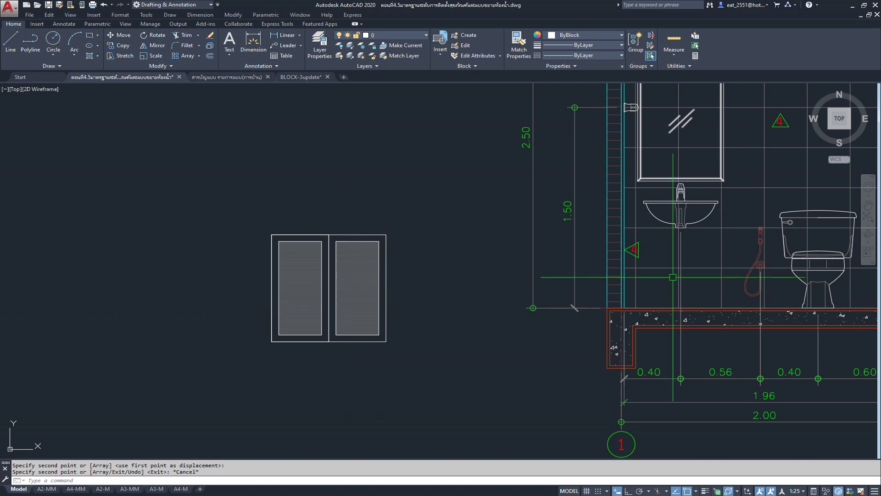
pyautogui.scroll(1, 674, 207)
pyautogui.scroll(1, 665, 207)
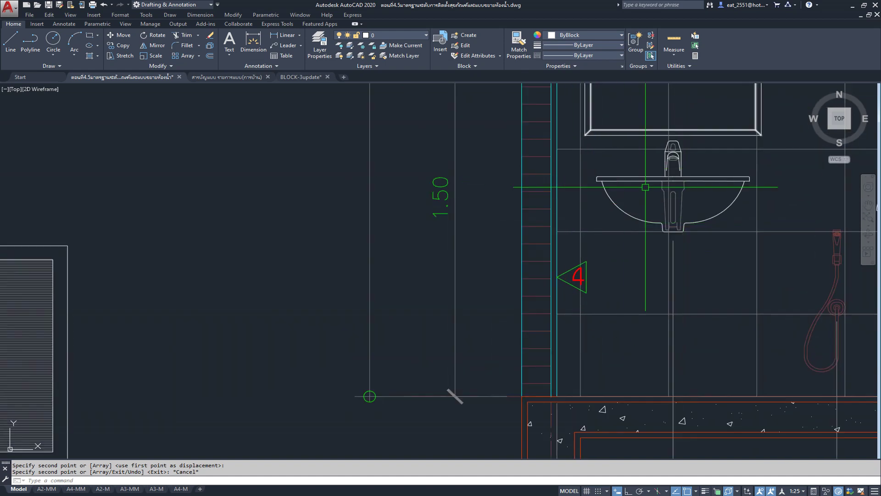
pyautogui.scroll(-1, 321, 235)
pyautogui.moveTo(320, 236); pyautogui.dragTo(433, 232, button='middle')
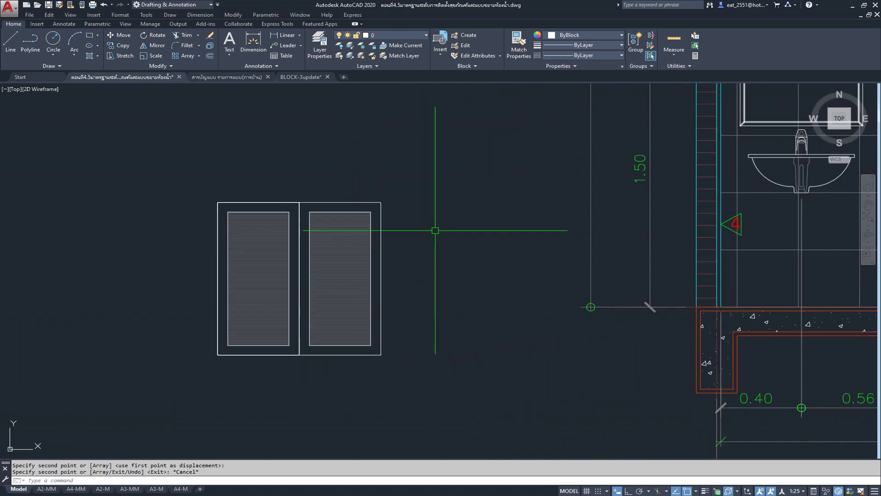
pyautogui.scroll(1, 278, 180)
pyautogui.scroll(1, 277, 179)
pyautogui.scroll(2, 227, 204)
pyautogui.click(318, 208)
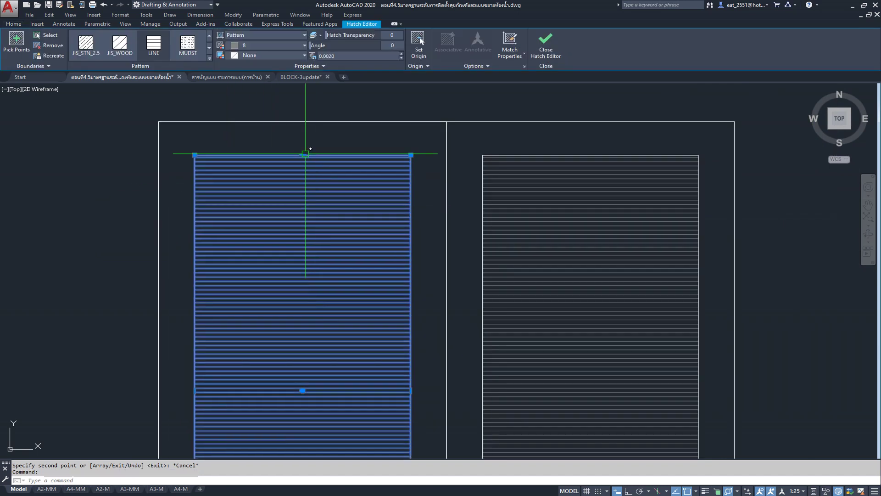
pyautogui.scroll(-1, 314, 136)
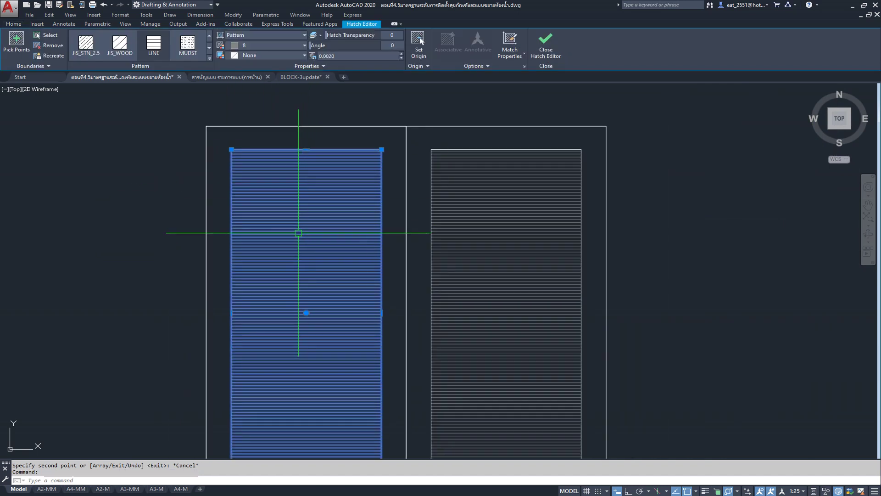
pyautogui.press('Escape')
pyautogui.click(289, 204)
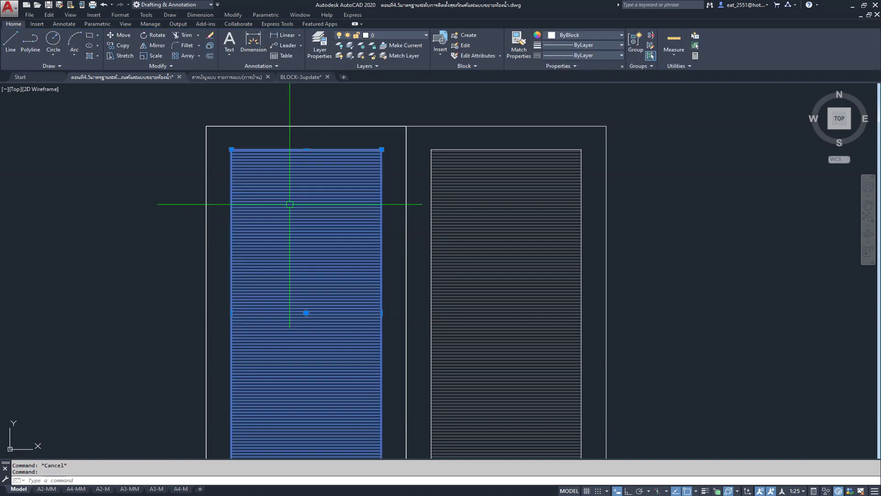
pyautogui.moveTo(325, 290)
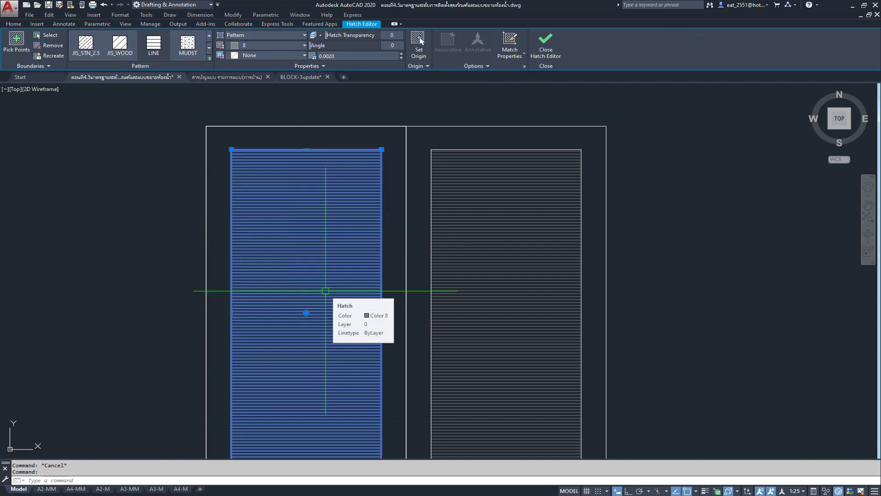
pyautogui.press('Escape')
pyautogui.click(276, 234)
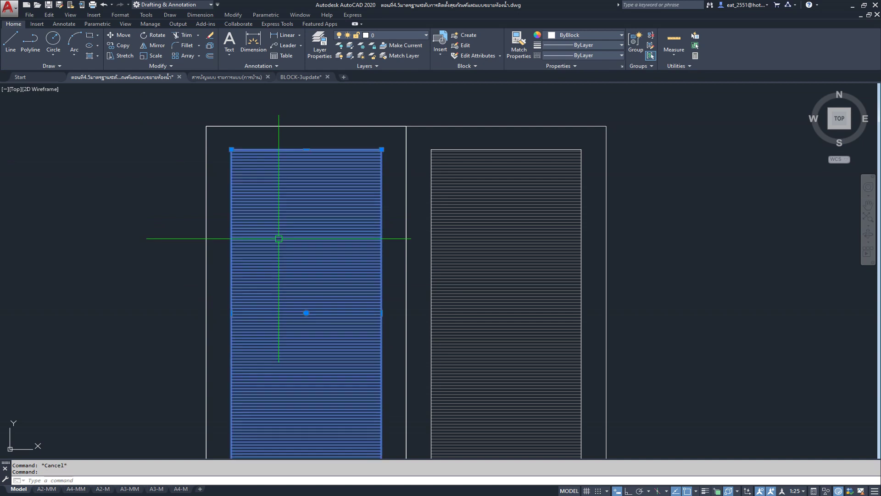
pyautogui.press('Delete')
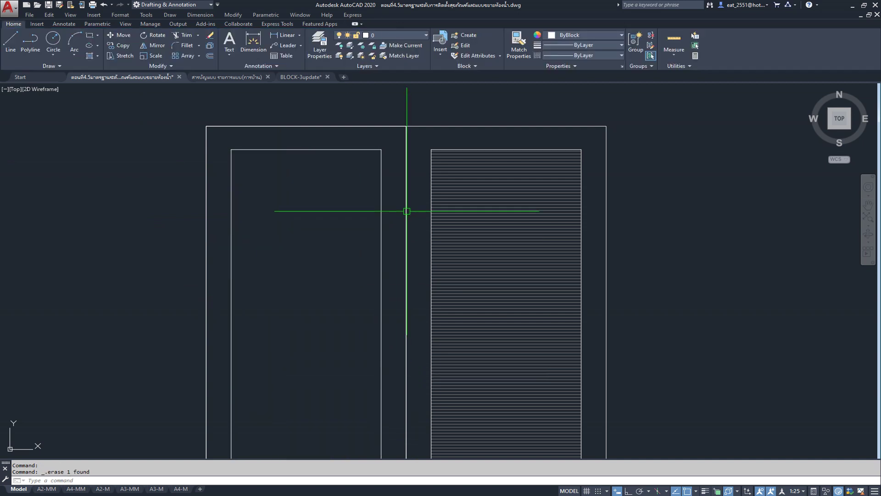
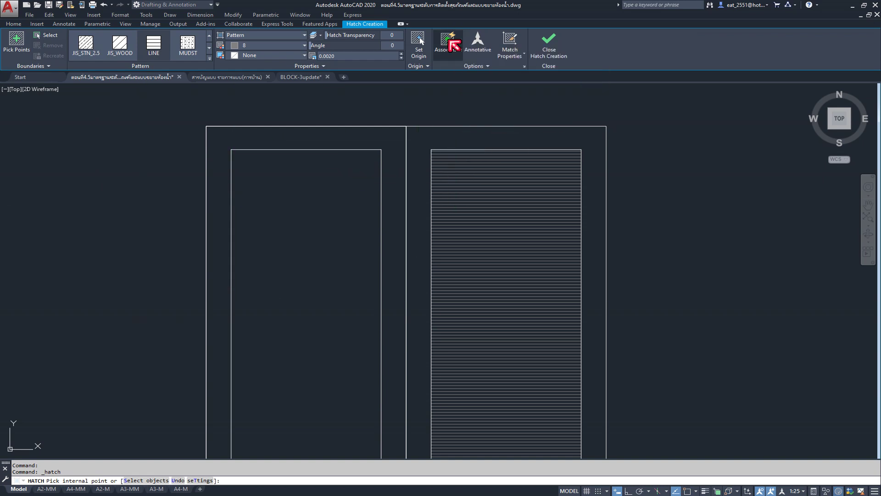
# End the hatching with both door panels filled, then check the right panel's horizontal line hatch
pyautogui.scroll(-2, 350, 178)
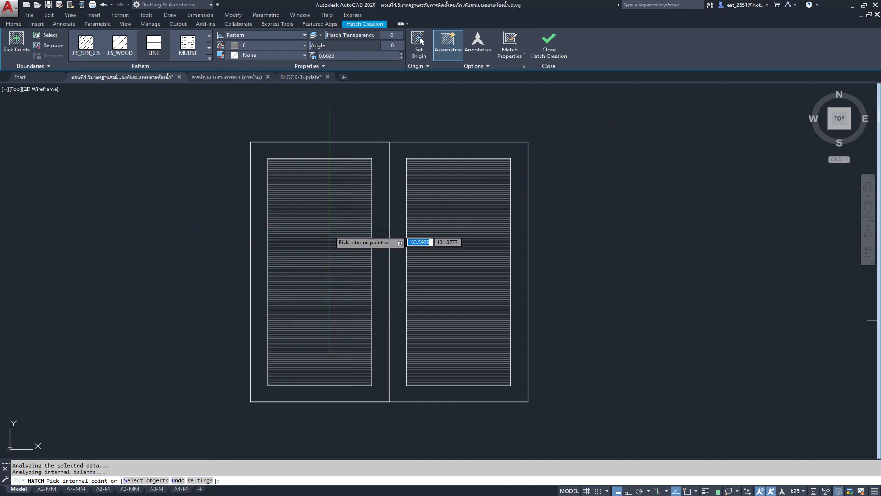
pyautogui.press('Escape')
pyautogui.scroll(2, 447, 166)
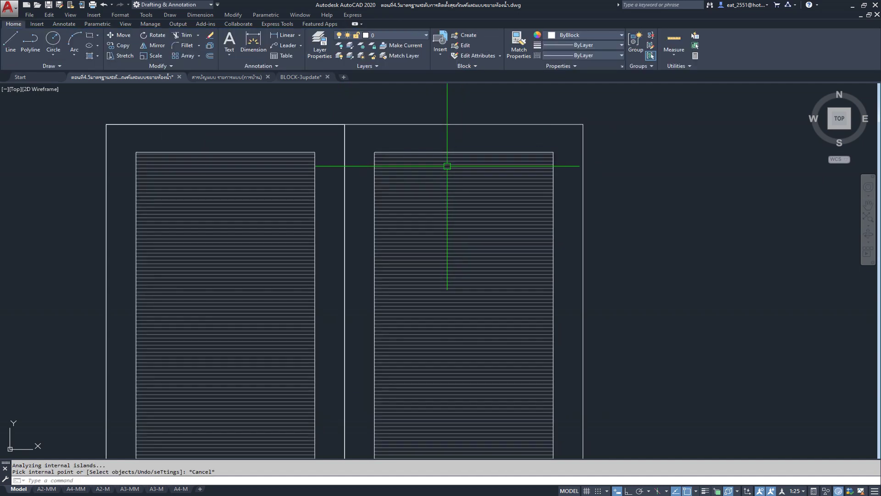
pyautogui.click(448, 179)
pyautogui.press('Escape')
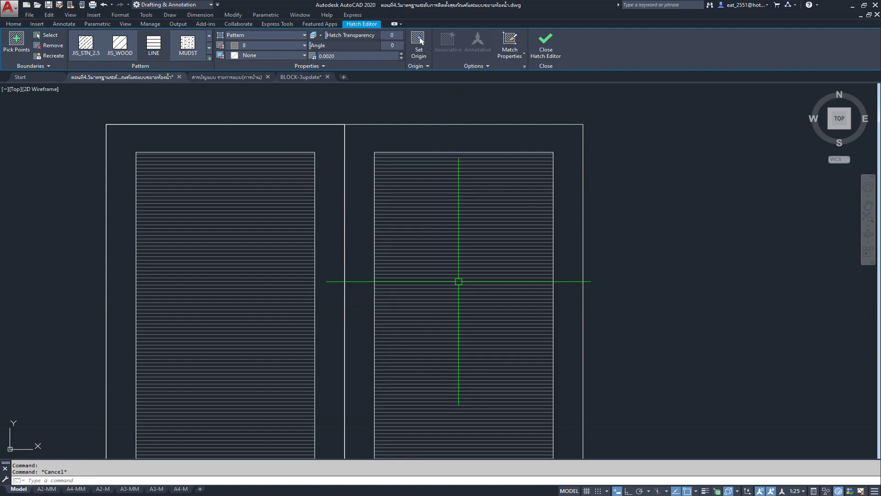
pyautogui.scroll(-1, 437, 128)
pyautogui.scroll(-2, 436, 129)
pyautogui.scroll(5, 328, 139)
pyautogui.click(342, 138)
pyautogui.click(343, 140)
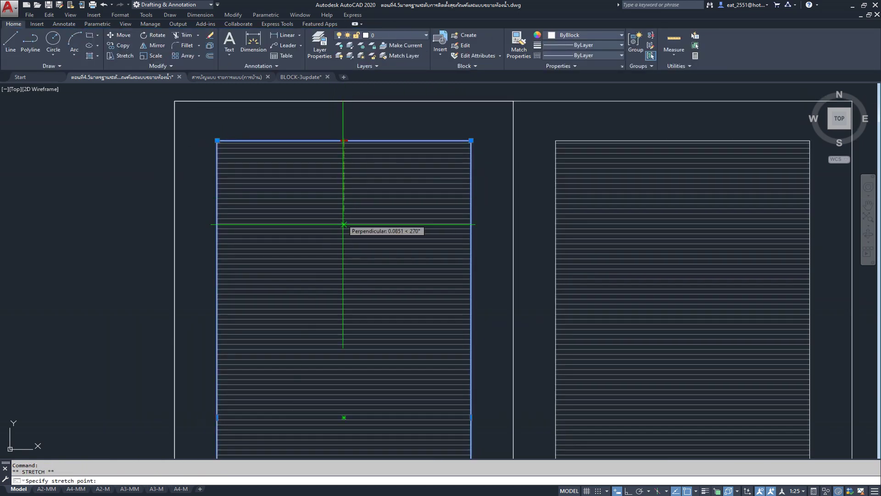
pyautogui.click(344, 326)
pyautogui.press('Escape')
pyautogui.scroll(-3, 390, 207)
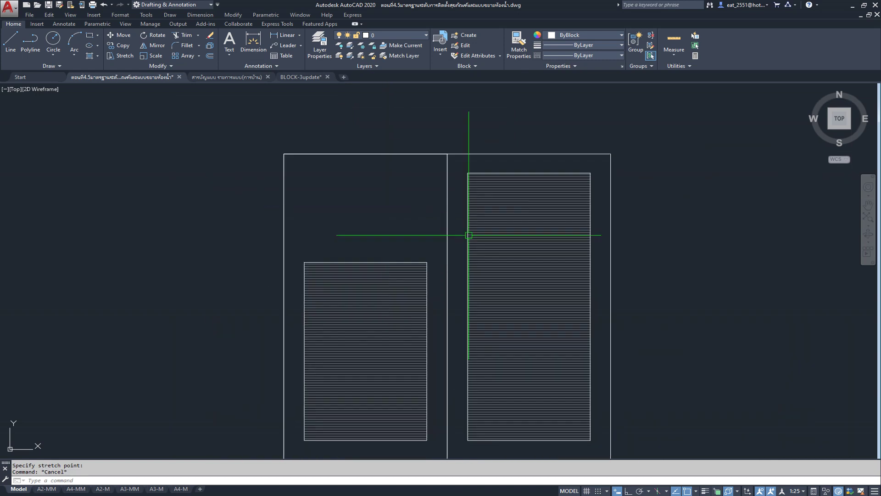
pyautogui.click(537, 258)
pyautogui.scroll(4, 537, 177)
pyautogui.click(515, 173)
pyautogui.scroll(-4, 509, 197)
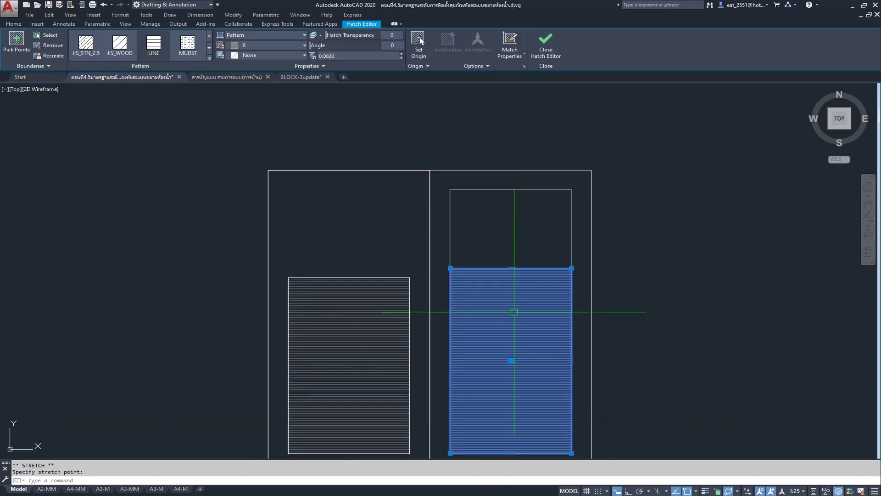
pyautogui.press('Escape')
pyautogui.click(511, 189)
pyautogui.click(511, 188)
pyautogui.press('Escape')
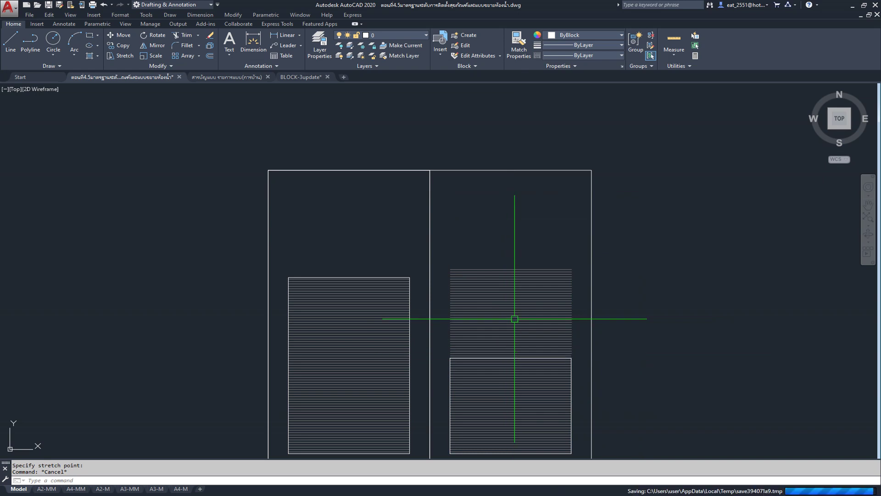
pyautogui.hotkey('ctrl', 'z')
pyautogui.hotkey('ctrl', 'z')
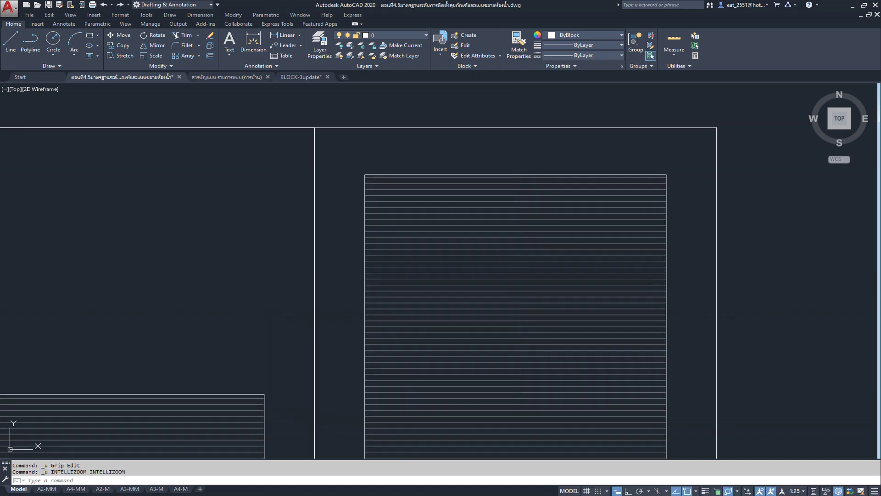
pyautogui.hotkey('ctrl', 'z')
pyautogui.hotkey('ctrl', 'z')
pyautogui.hotkey('ctrl', 'z')
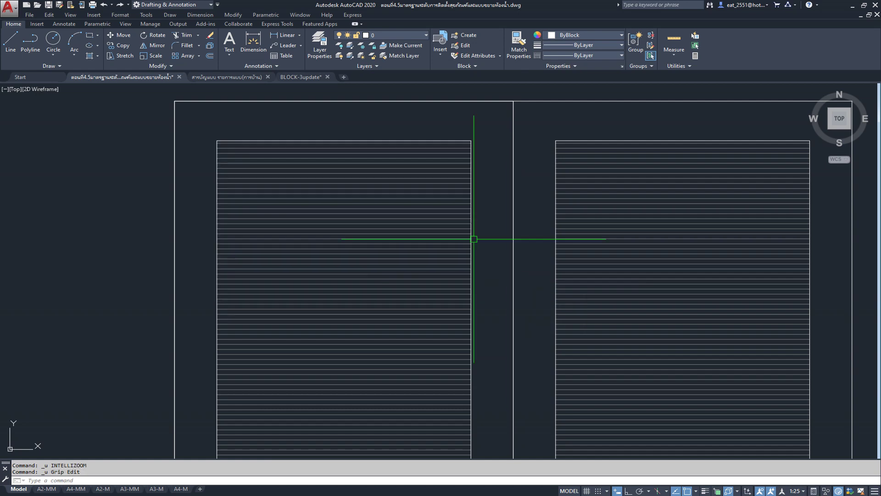
pyautogui.scroll(-5, 466, 197)
pyautogui.scroll(1, 442, 197)
pyautogui.scroll(2, 537, 173)
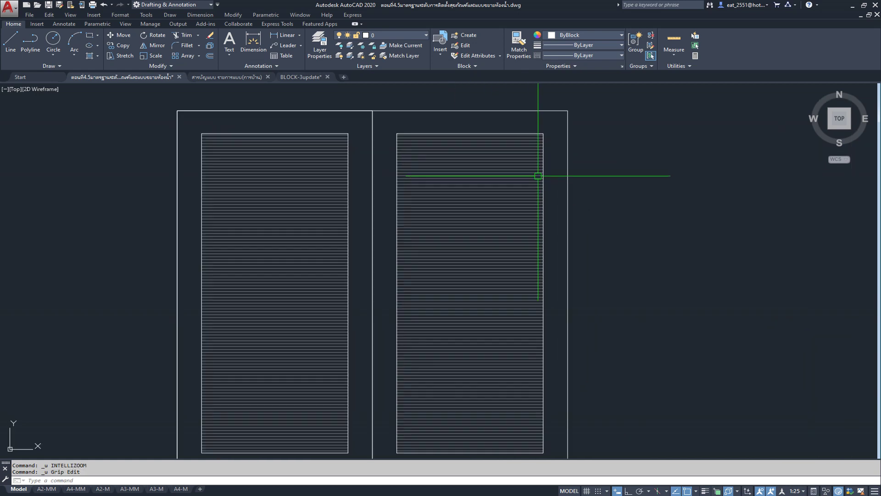
# Erase the right door panel's hatch and outline
pyautogui.click(555, 125)
pyautogui.click(389, 348)
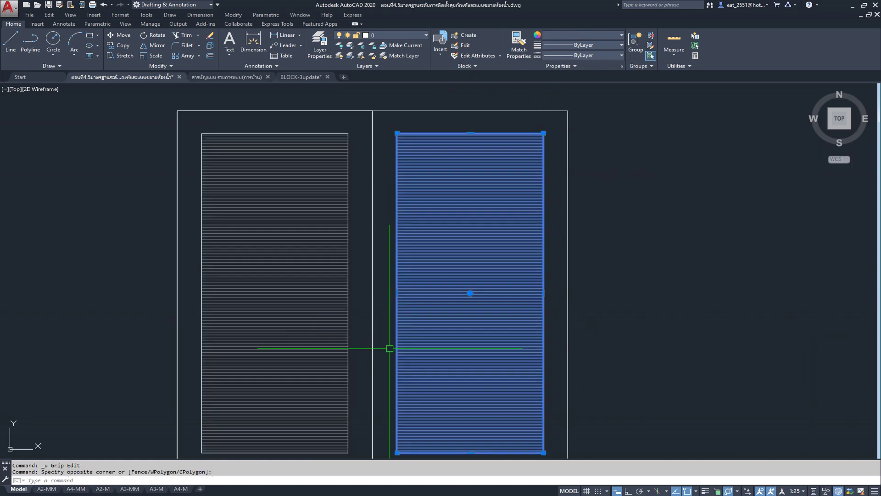
pyautogui.press('Delete')
pyautogui.scroll(-3, 269, 182)
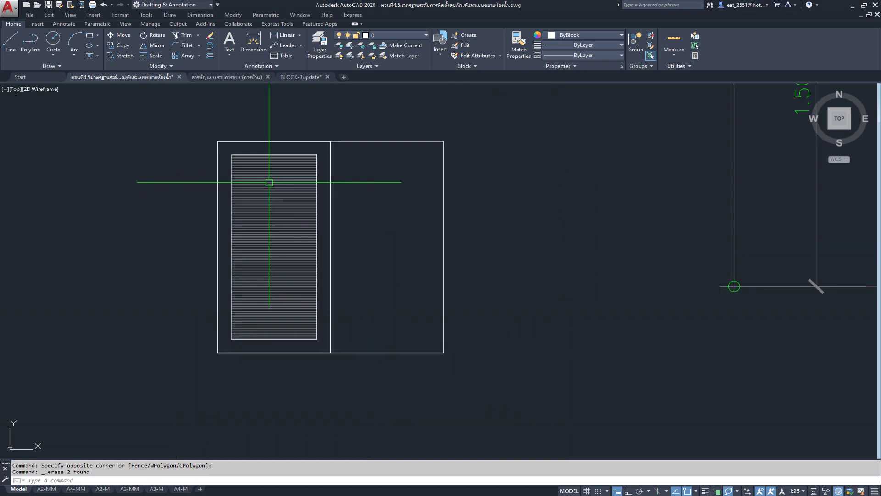
pyautogui.scroll(4, 231, 161)
# Copy the left door panel into the cabinet's right half, based at the divider's top
pyautogui.click(270, 131)
pyautogui.click(193, 147)
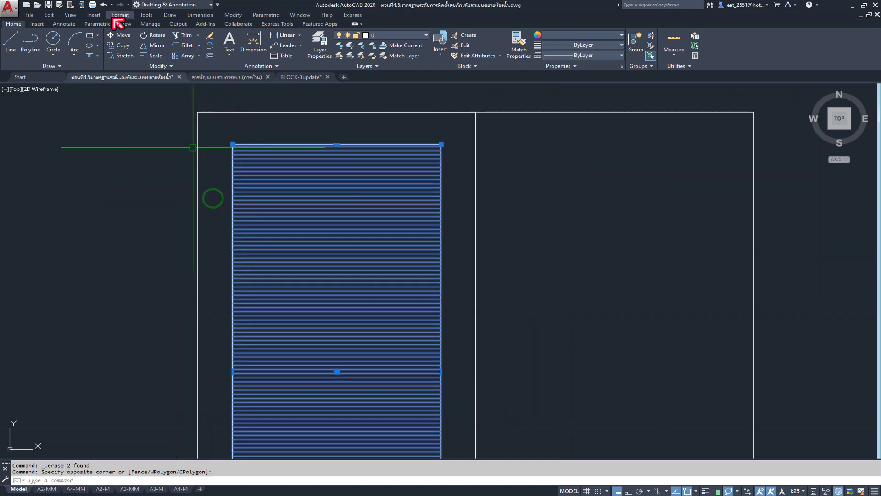
pyautogui.click(115, 46)
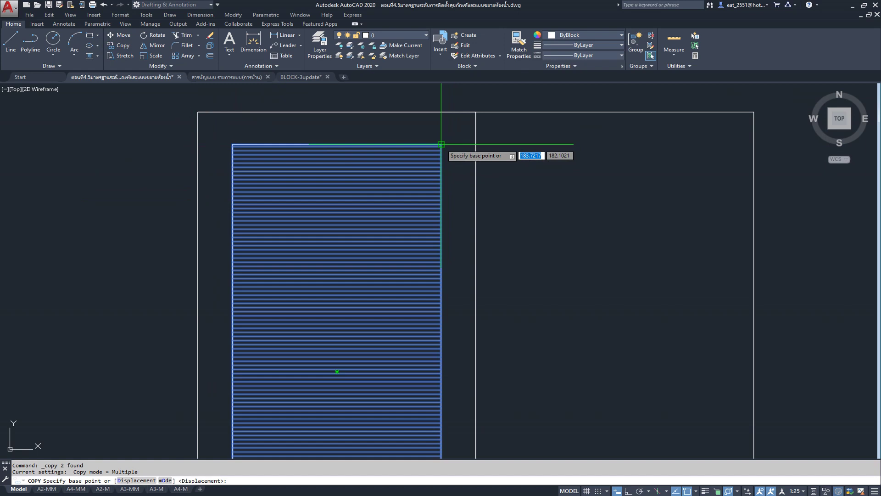
pyautogui.click(441, 144)
pyautogui.press('Escape')
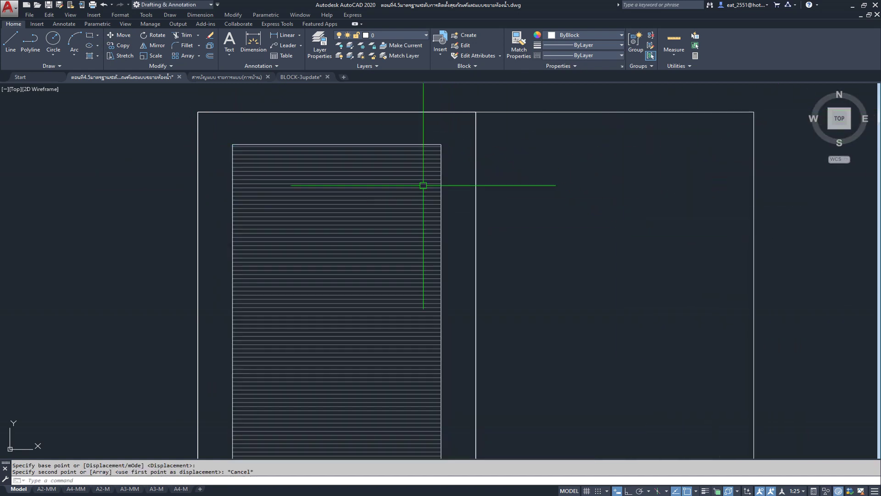
pyautogui.click(365, 203)
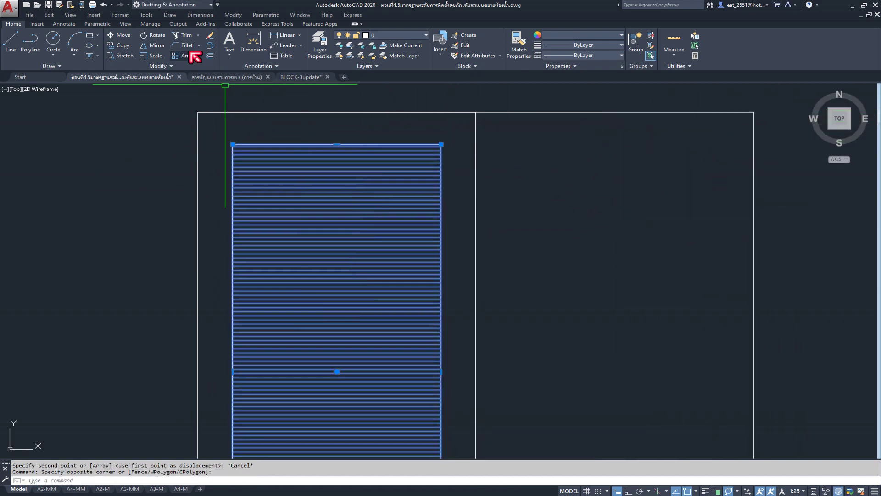
pyautogui.click(121, 46)
pyautogui.click(475, 111)
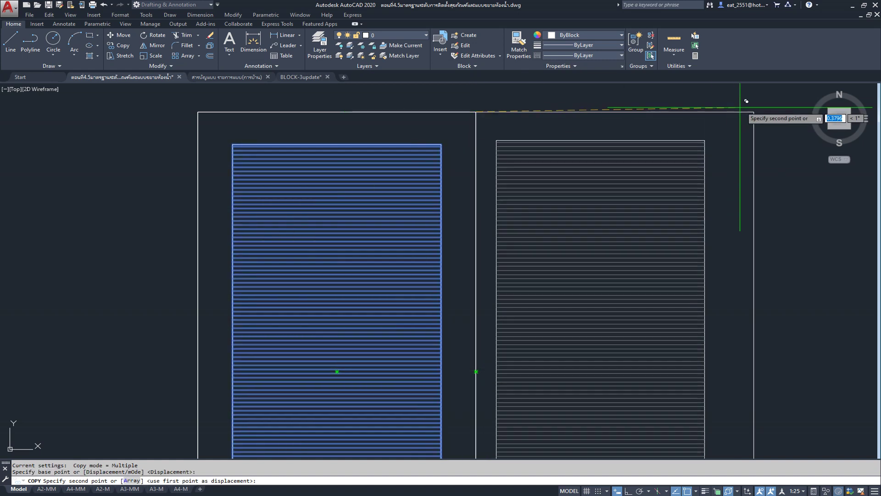
pyautogui.click(761, 105)
pyautogui.scroll(-5, 452, 146)
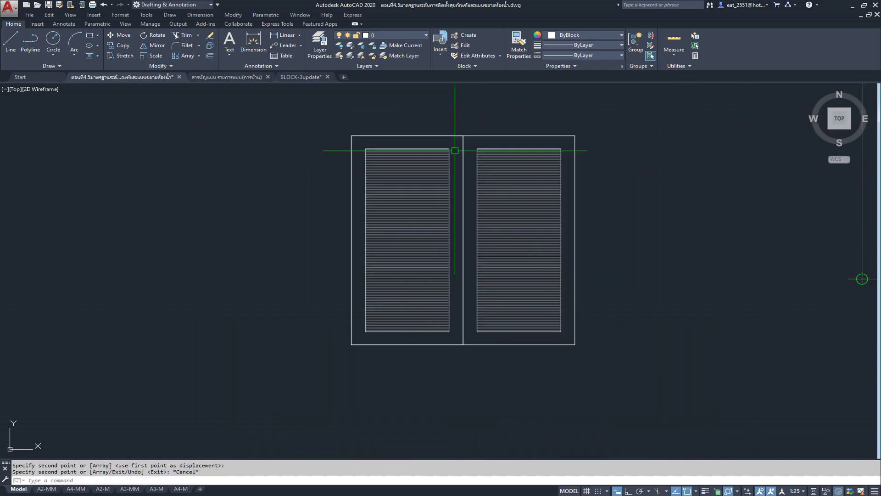
pyautogui.moveTo(452, 145); pyautogui.dragTo(444, 207, button='middle')
pyautogui.press('Escape')
# Group the cabinet frame, door panels and hatches into one 7-object group
pyautogui.click(553, 136)
pyautogui.click(97, 458)
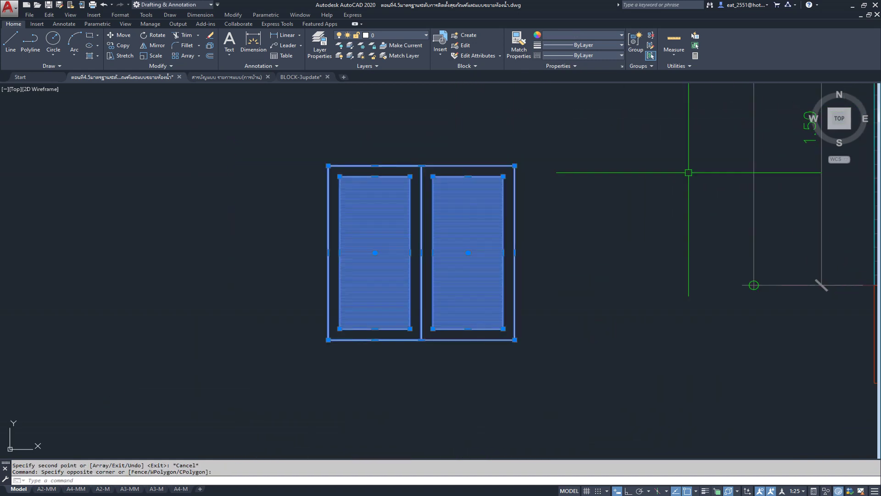
pyautogui.click(650, 56)
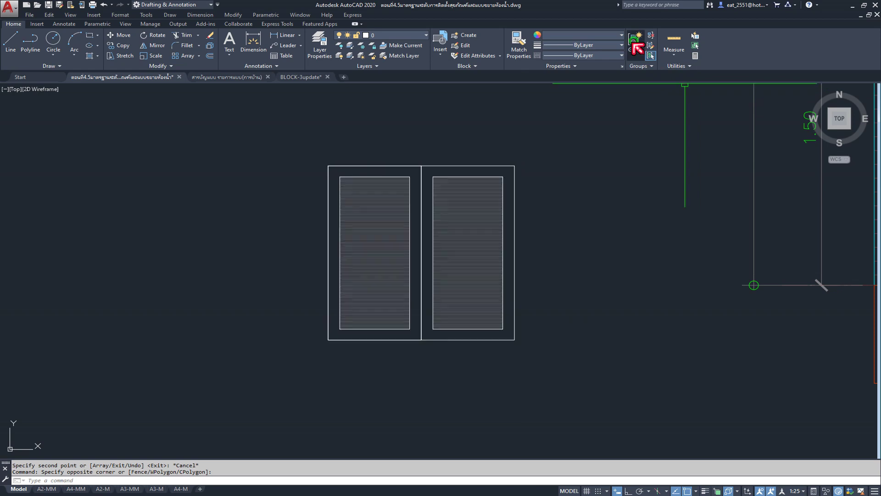
pyautogui.click(411, 168)
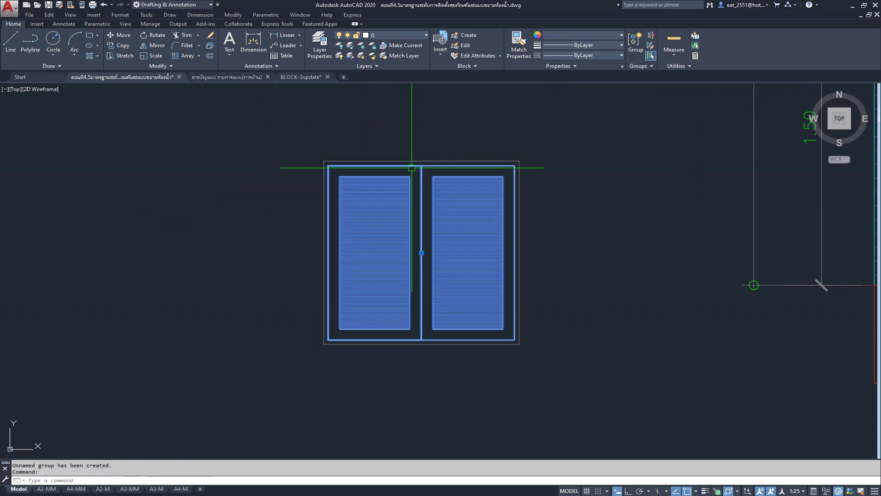
# Move the cabinet group from its top-left corner to under the sink in section A
pyautogui.click(115, 42)
pyautogui.click(324, 161)
pyautogui.scroll(-4, 321, 206)
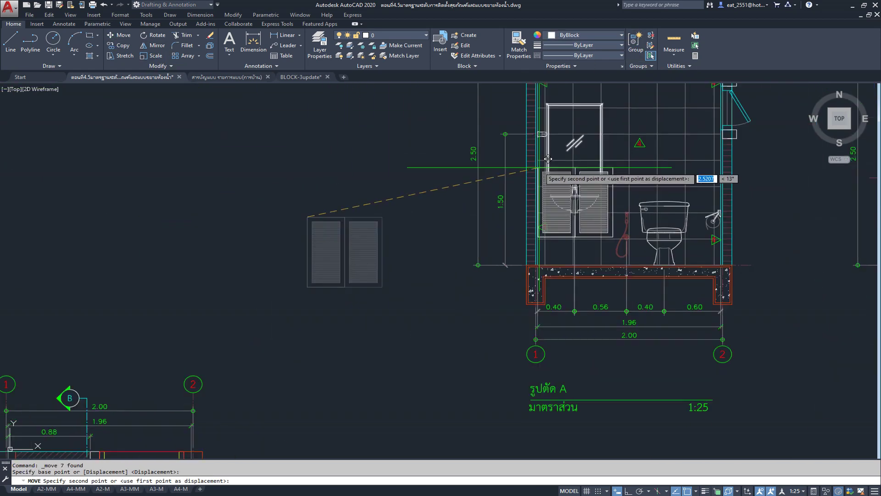
pyautogui.scroll(3, 548, 159)
pyautogui.scroll(1, 582, 199)
pyautogui.scroll(3, 498, 229)
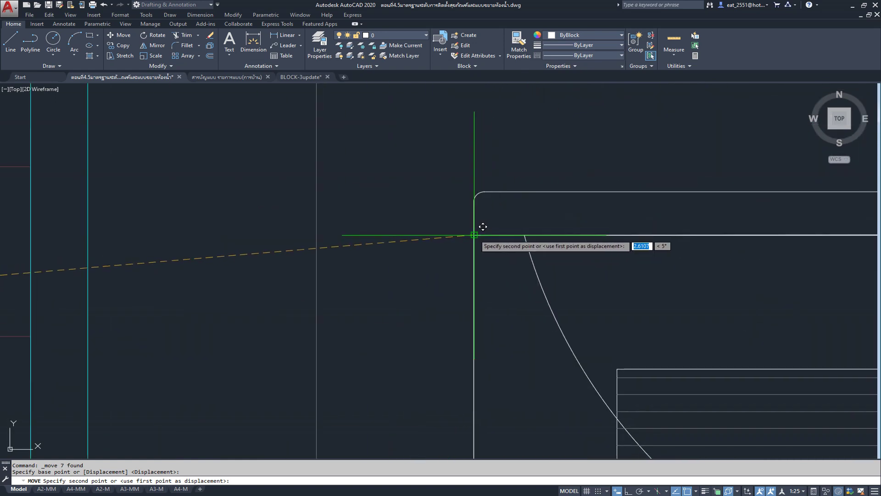
pyautogui.click(483, 227)
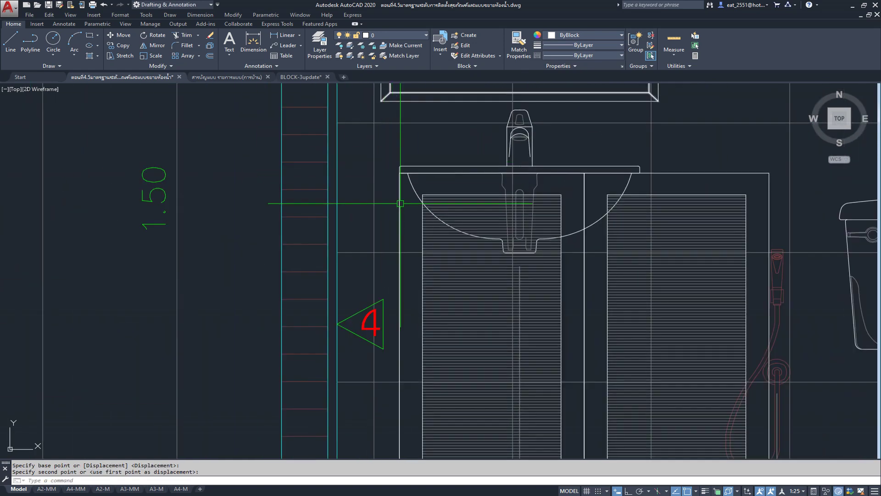
# Reselect the cabinet group for a second move and bring sections A and B into view
pyautogui.click(401, 203)
pyautogui.click(118, 35)
pyautogui.scroll(2, 349, 170)
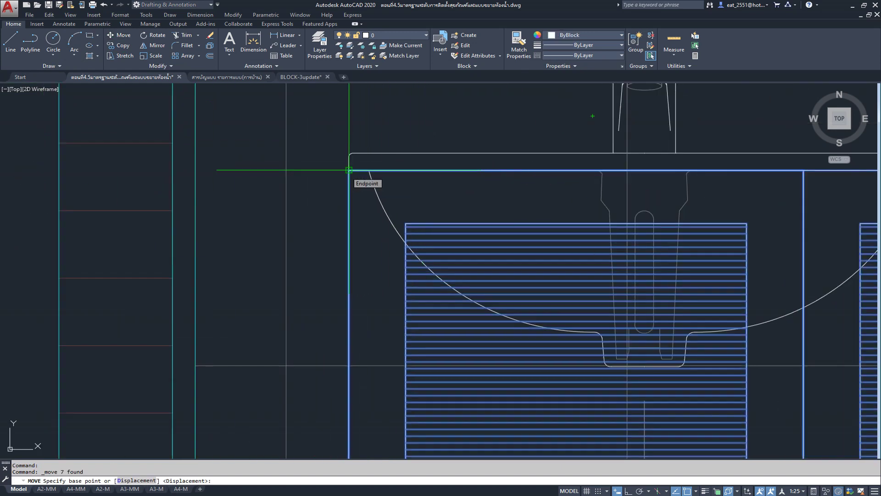
pyautogui.scroll(-4, 349, 169)
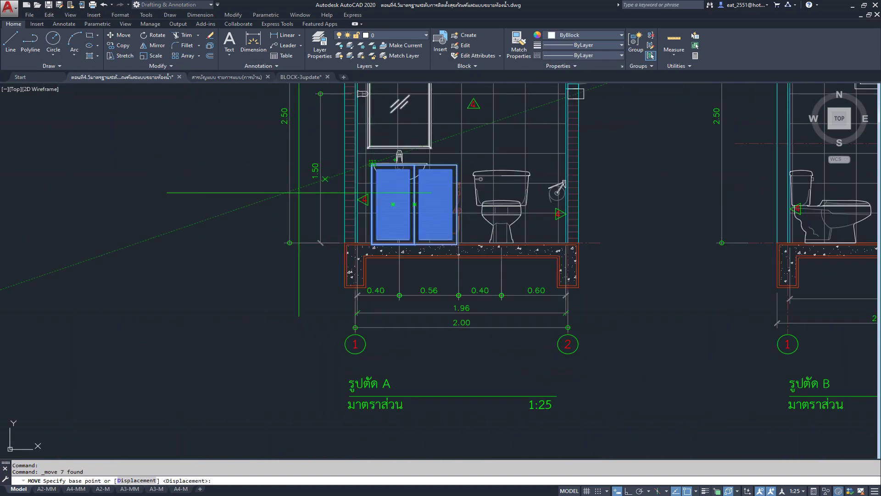
pyautogui.moveTo(152, 280); pyautogui.dragTo(320, 131, button='middle')
pyautogui.scroll(-3, 301, 279)
pyautogui.scroll(4, 263, 281)
pyautogui.scroll(-1, 225, 328)
pyautogui.scroll(-3, 228, 332)
pyautogui.moveTo(227, 333); pyautogui.dragTo(422, 299, button='middle')
pyautogui.scroll(3, 441, 206)
pyautogui.scroll(1, 404, 252)
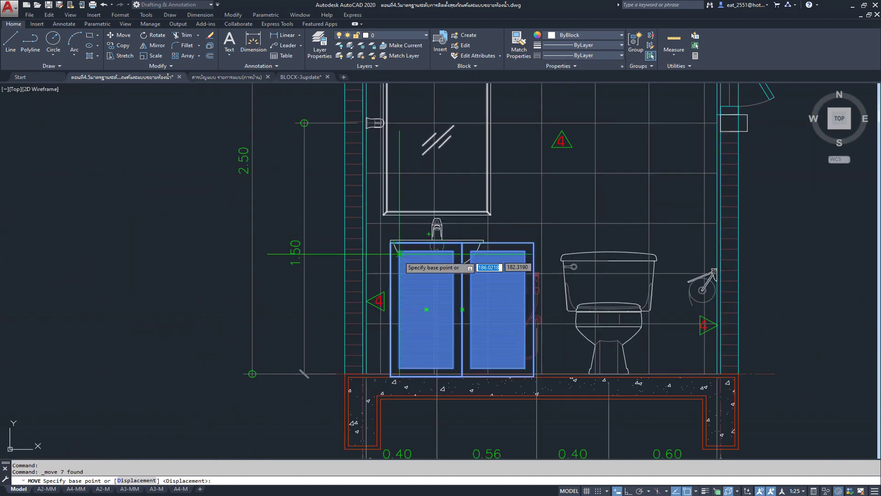
pyautogui.scroll(2, 367, 232)
pyautogui.scroll(3, 367, 232)
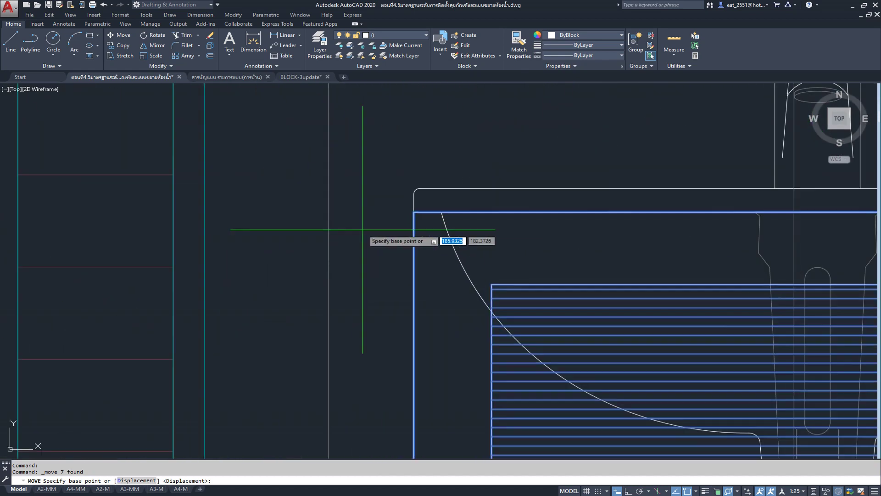
# Reposition the cabinet under the sink, using its top corner as the base point
pyautogui.click(414, 212)
pyautogui.click(206, 211)
pyautogui.scroll(-3, 291, 142)
pyautogui.scroll(-1, 291, 143)
pyautogui.scroll(-1, 362, 202)
pyautogui.scroll(-1, 413, 248)
pyautogui.scroll(1, 434, 265)
pyautogui.scroll(1, 383, 350)
pyautogui.scroll(1, 393, 334)
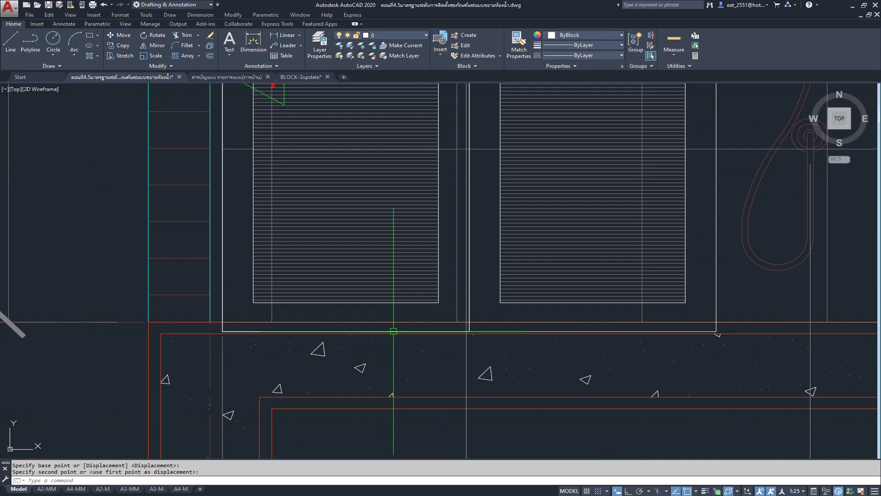
pyautogui.scroll(-3, 395, 321)
pyautogui.scroll(2, 401, 310)
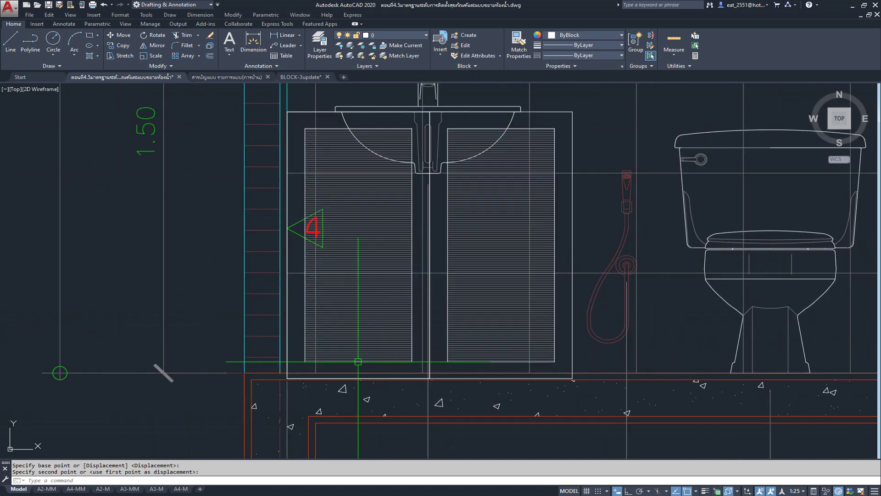
pyautogui.scroll(2, 344, 131)
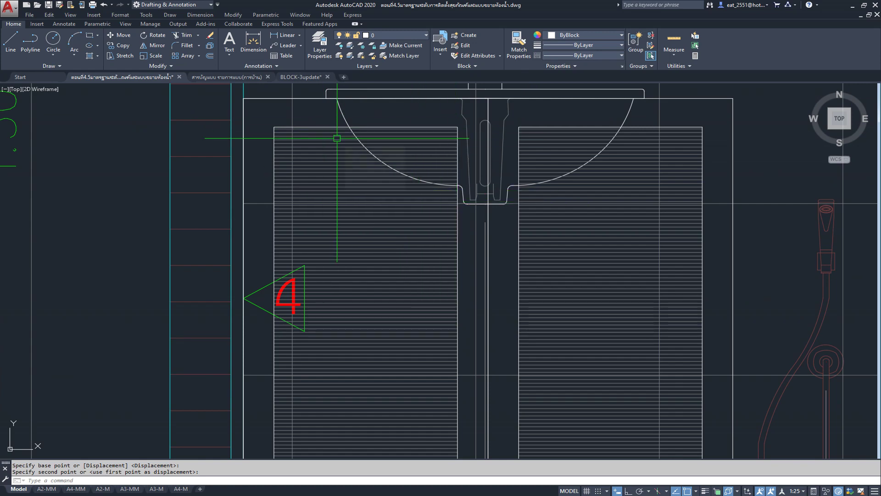
pyautogui.click(332, 124)
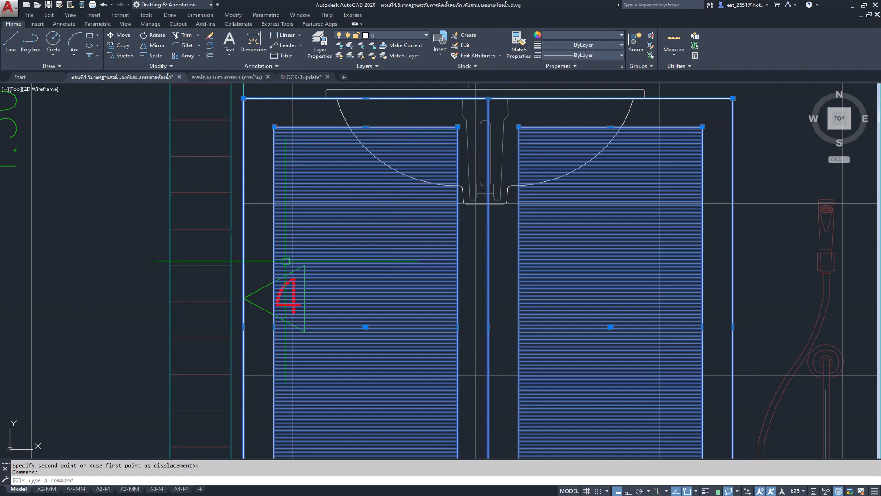
# Stretch the left door's top edge down 0.1, then a further 0.05
pyautogui.press('Escape')
pyautogui.click(381, 127)
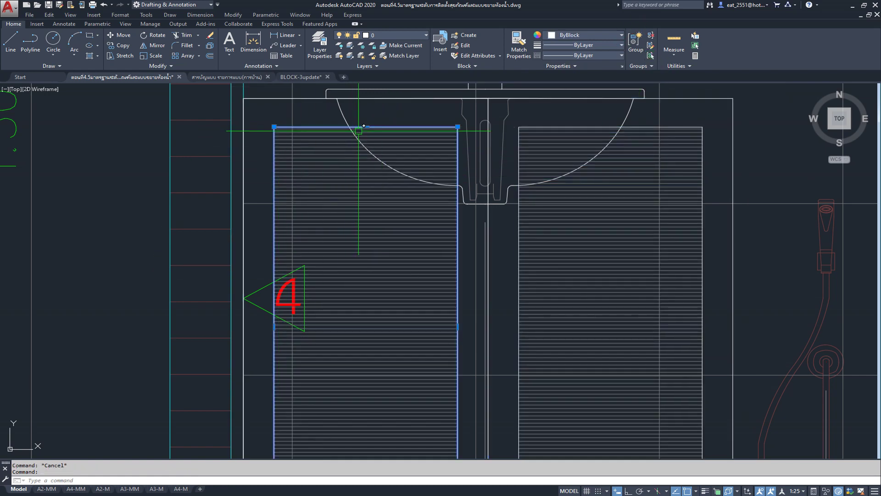
pyautogui.click(366, 126)
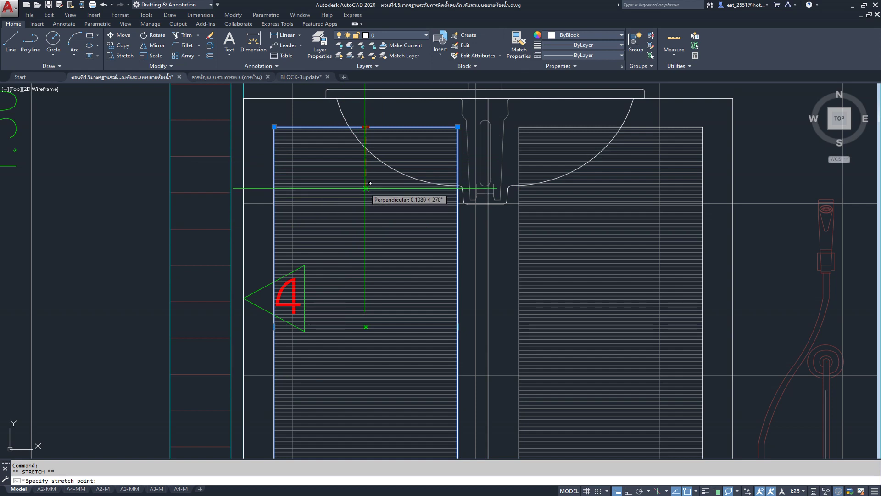
pyautogui.write('.1')
pyautogui.press('Return')
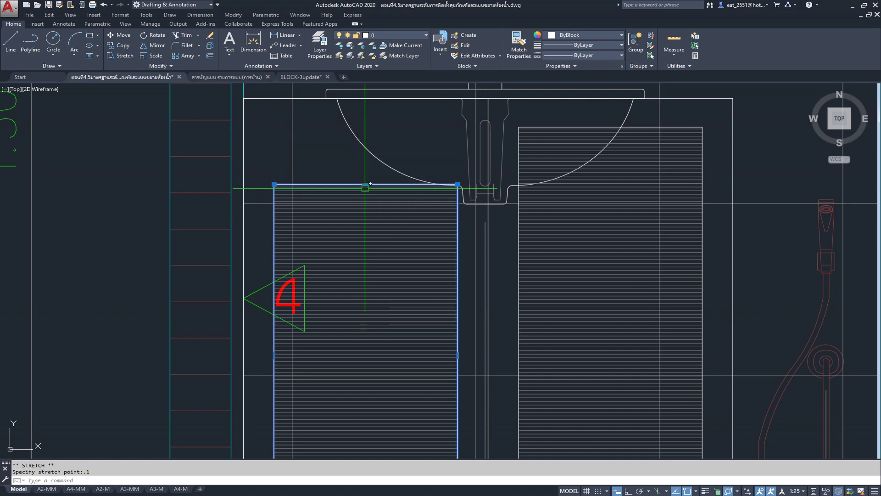
pyautogui.click(363, 185)
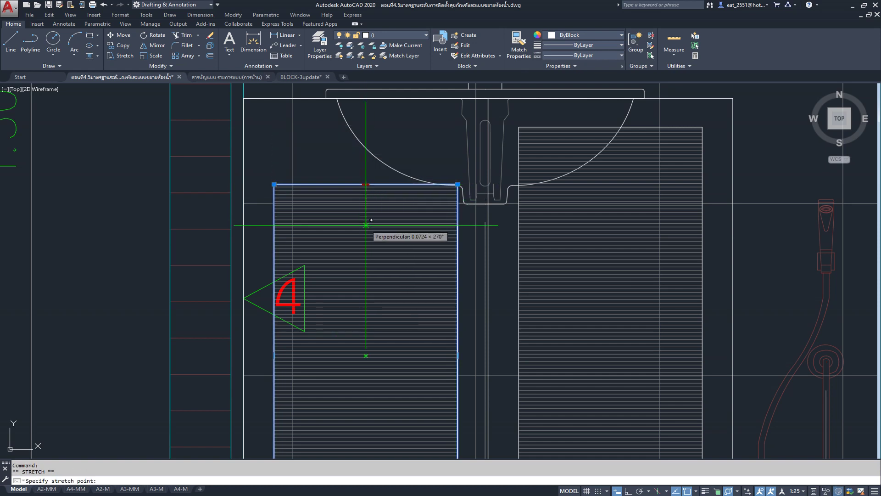
pyautogui.write('.05')
pyautogui.press('Return')
pyautogui.press('Escape')
# Stretch the right door's top edge down 0.05, then abandon further stretch attempts
pyautogui.scroll(-3, 431, 200)
pyautogui.scroll(2, 556, 189)
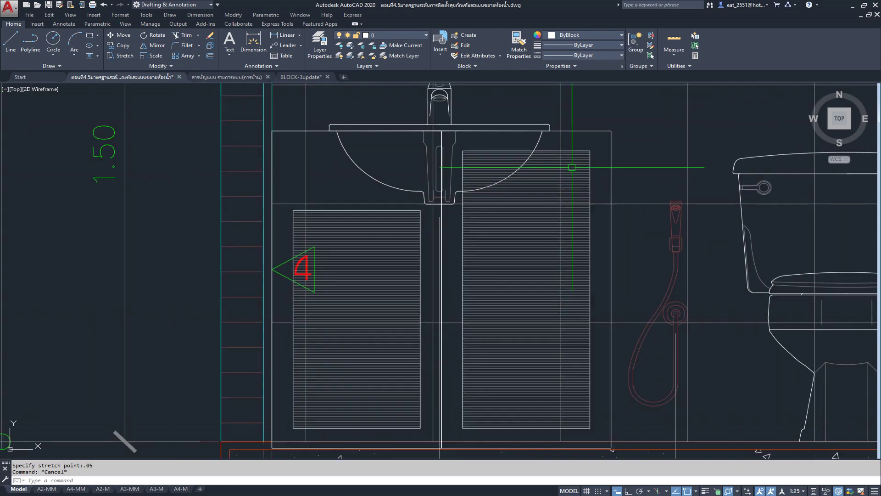
pyautogui.scroll(4, 539, 154)
pyautogui.click(556, 137)
pyautogui.click(502, 138)
pyautogui.write('.05')
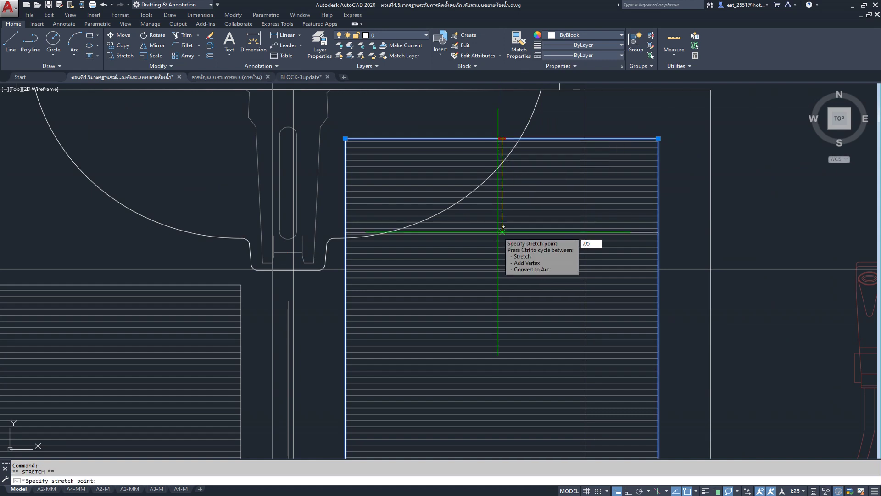
pyautogui.press('Return')
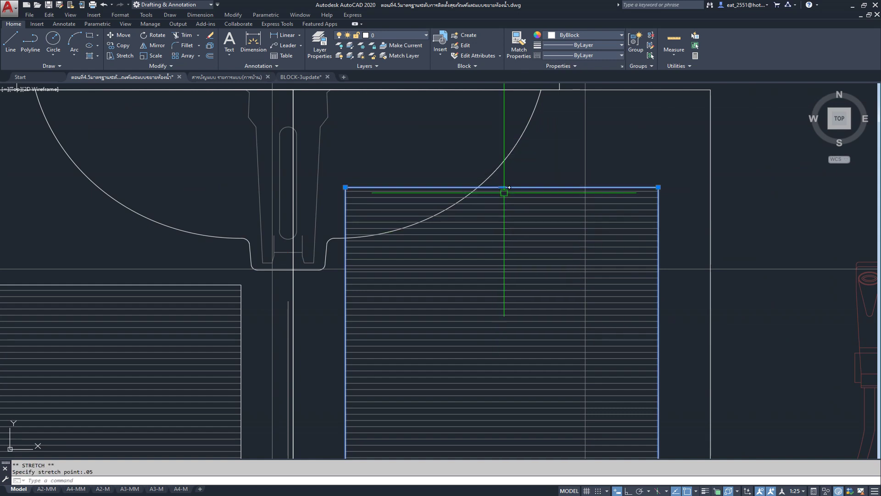
pyautogui.click(501, 187)
pyautogui.press('Down')
pyautogui.press('Escape')
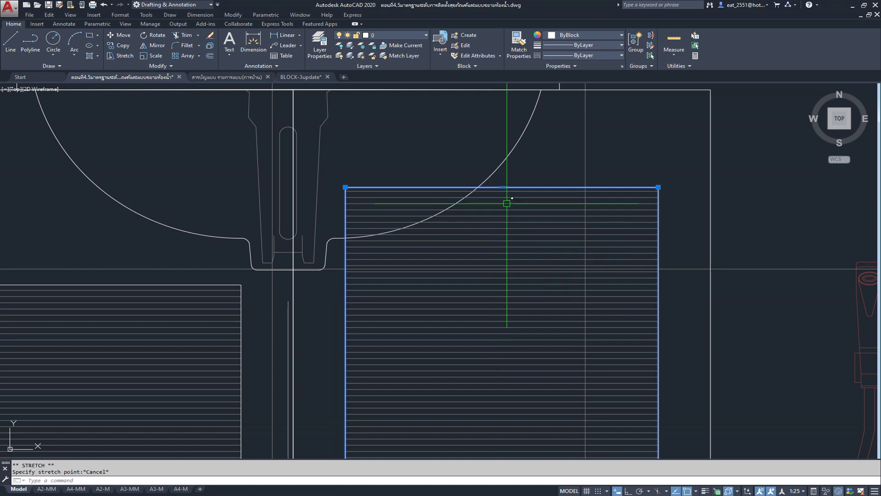
pyautogui.click(502, 187)
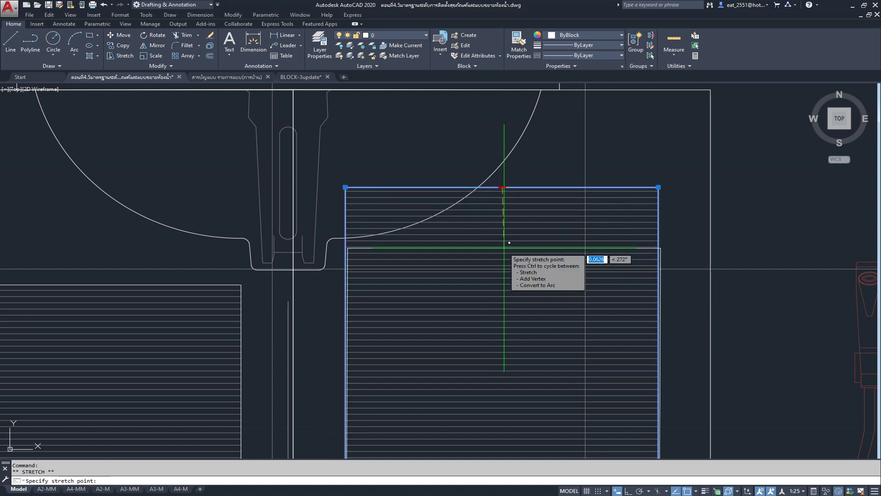
pyautogui.press('Escape')
pyautogui.press('Escape')
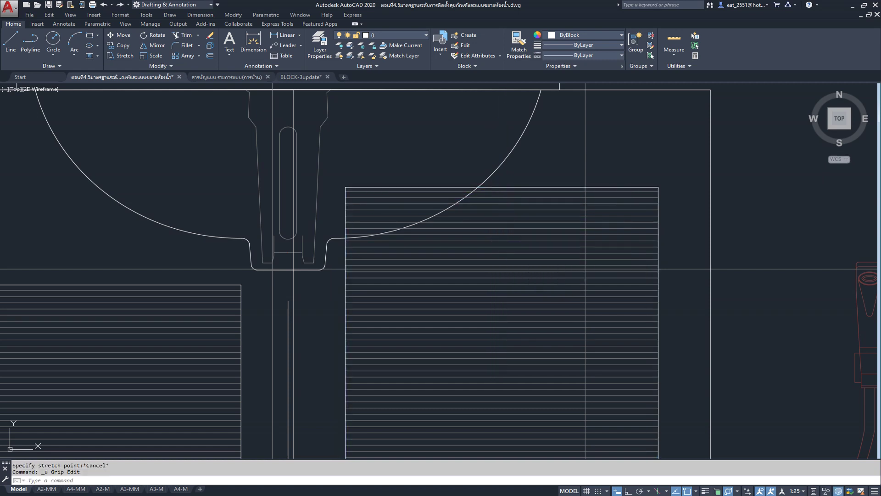
# Undo the stretches, turn on Ortho, and lower the left door's top edge by 0.15
pyautogui.scroll(-2, 504, 248)
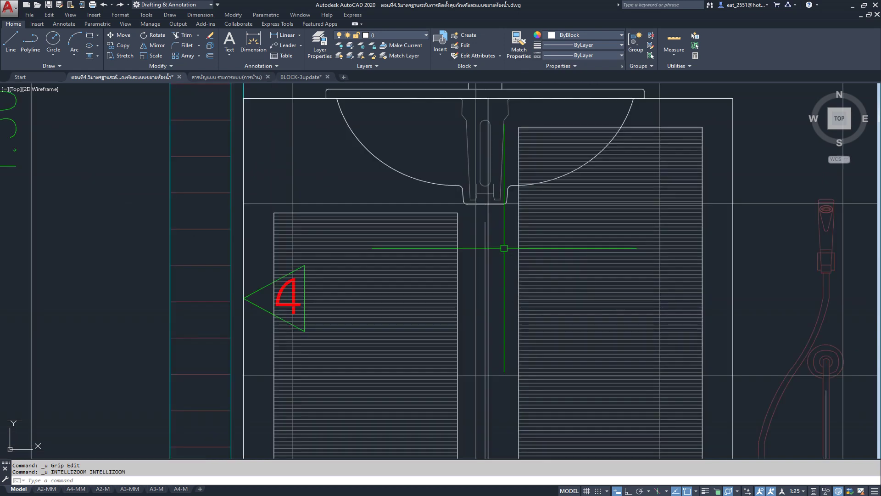
pyautogui.hotkey('ctrl', 'z')
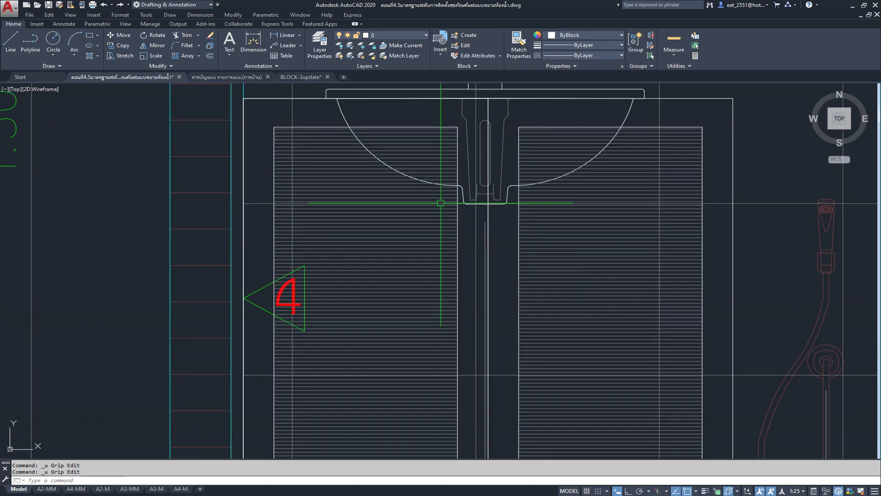
pyautogui.press('F8')
pyautogui.click(365, 124)
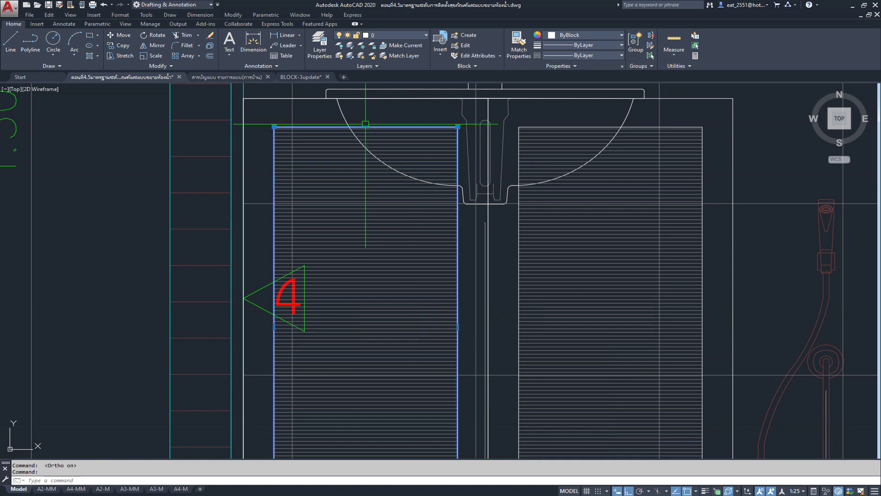
pyautogui.click(365, 126)
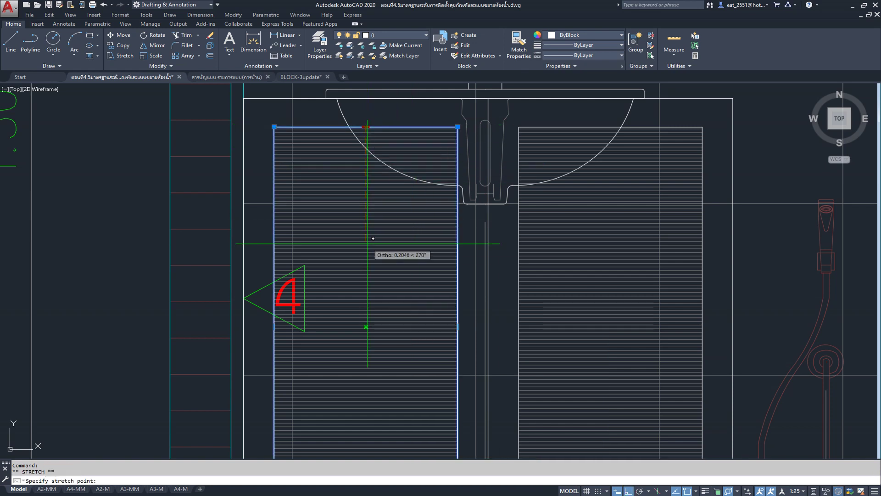
pyautogui.write('.15')
pyautogui.press('Return')
pyautogui.press('Escape')
# Lower the right door's top edge by 0.15 and pan to show the sink and cabinet
pyautogui.scroll(1, 673, 122)
pyautogui.scroll(3, 659, 126)
pyautogui.click(657, 129)
pyautogui.click(509, 129)
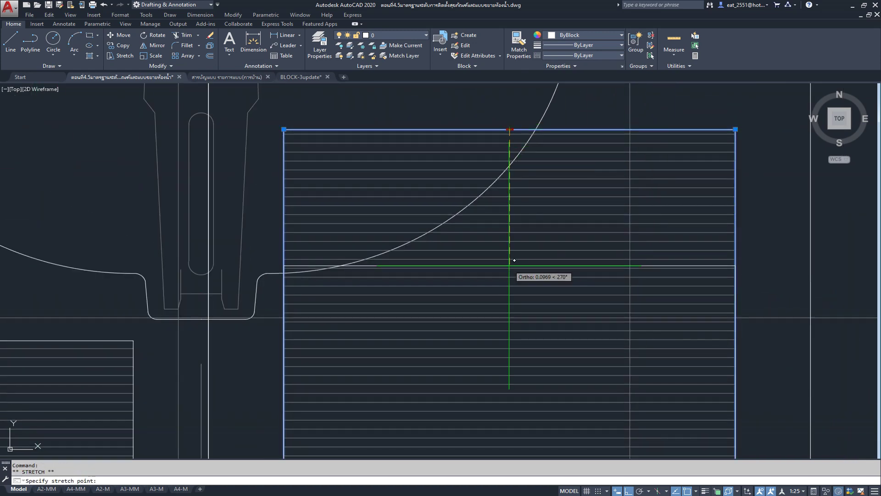
pyautogui.write('.1')
pyautogui.press('Return')
pyautogui.press('Escape')
pyautogui.scroll(-4, 514, 262)
pyautogui.moveTo(498, 246)
pyautogui.mouseDown(button='middle')
pyautogui.moveTo(415, 152)
pyautogui.moveTo(438, 178)
pyautogui.mouseUp(button='middle')
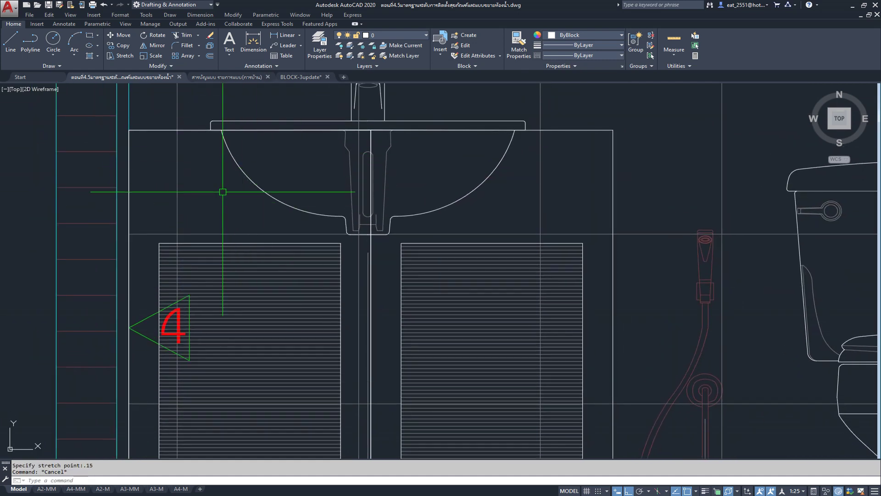
pyautogui.scroll(-5, 229, 195)
pyautogui.scroll(-4, 418, 208)
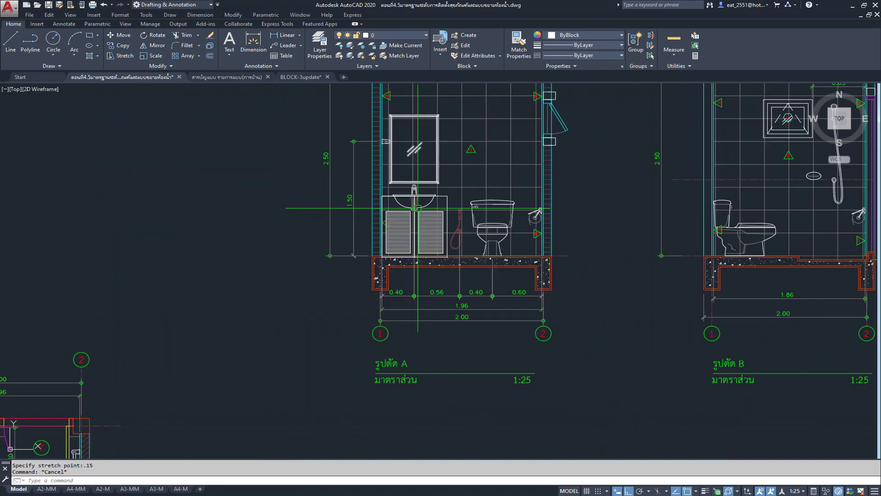
pyautogui.scroll(-3, 397, 199)
pyautogui.scroll(5, 397, 198)
pyautogui.scroll(-3, 438, 197)
pyautogui.scroll(-3, 395, 176)
pyautogui.scroll(3, 321, 230)
pyautogui.scroll(3, 330, 215)
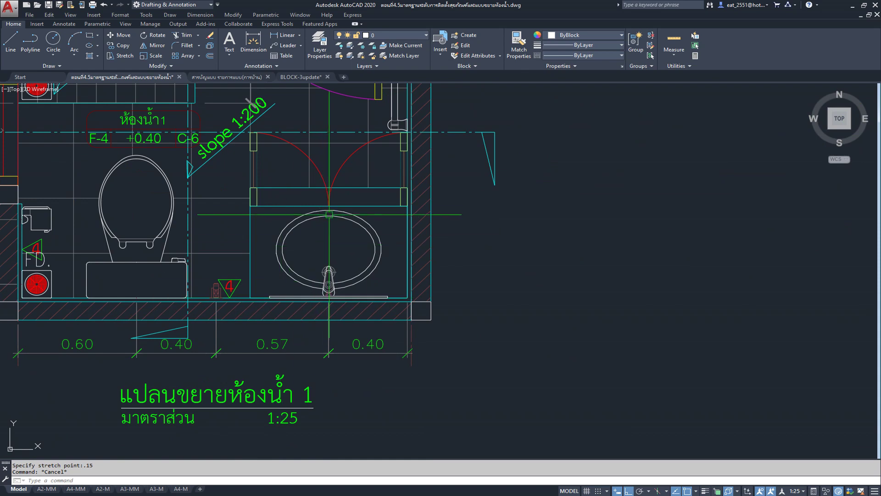
pyautogui.scroll(2, 329, 209)
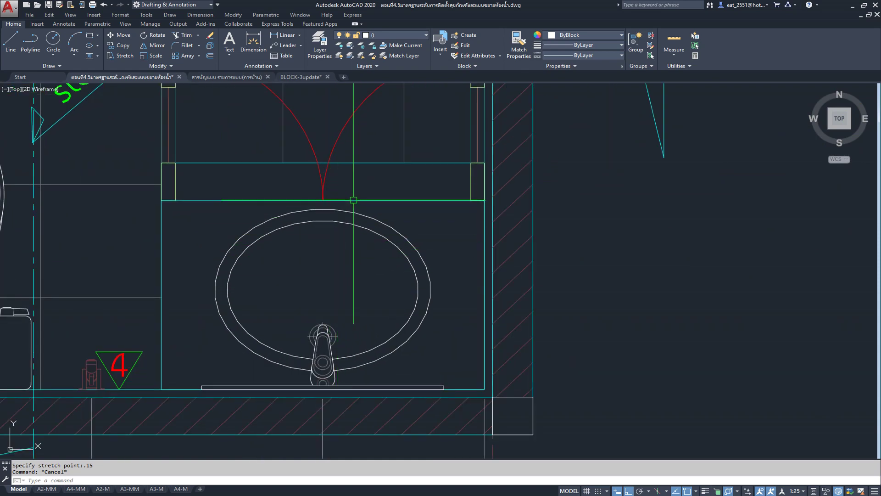
pyautogui.scroll(-4, 375, 200)
pyautogui.scroll(1, 365, 256)
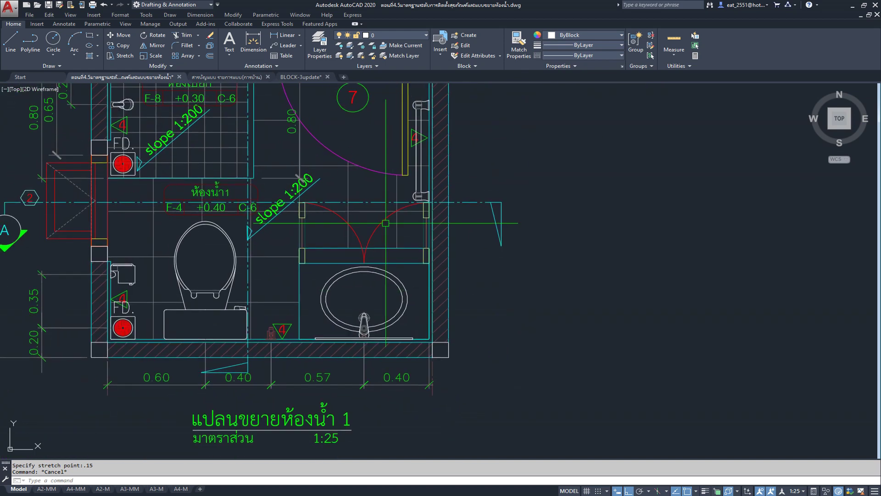
pyautogui.scroll(2, 365, 255)
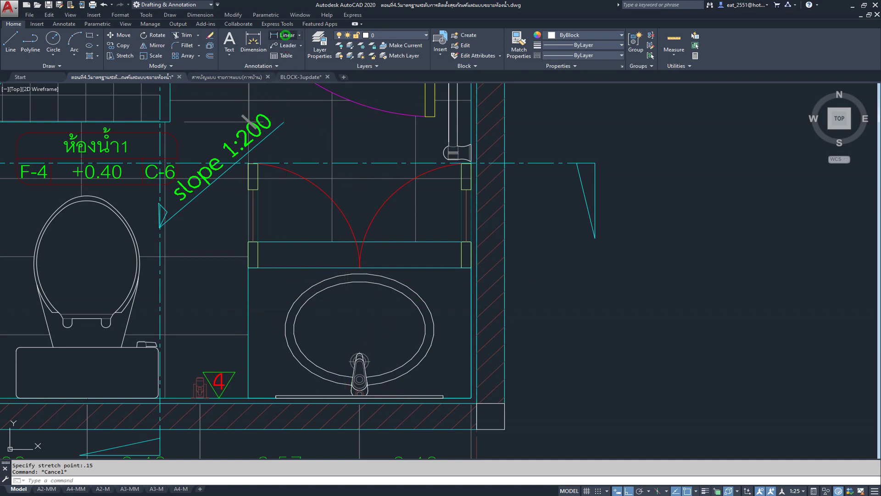
pyautogui.click(286, 36)
pyautogui.click(471, 397)
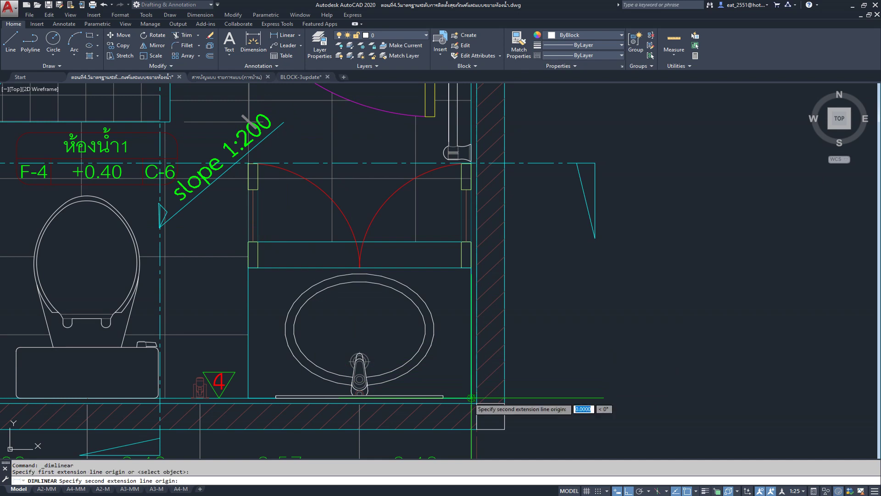
pyautogui.click(471, 267)
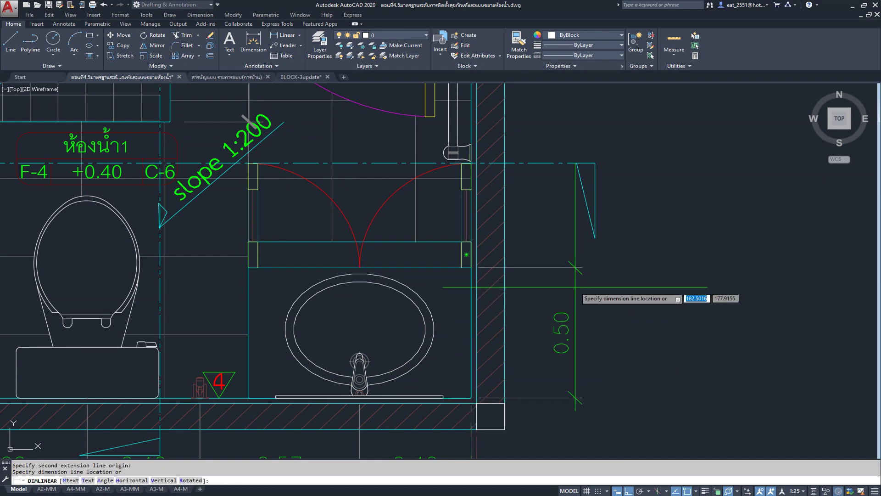
pyautogui.press('Escape')
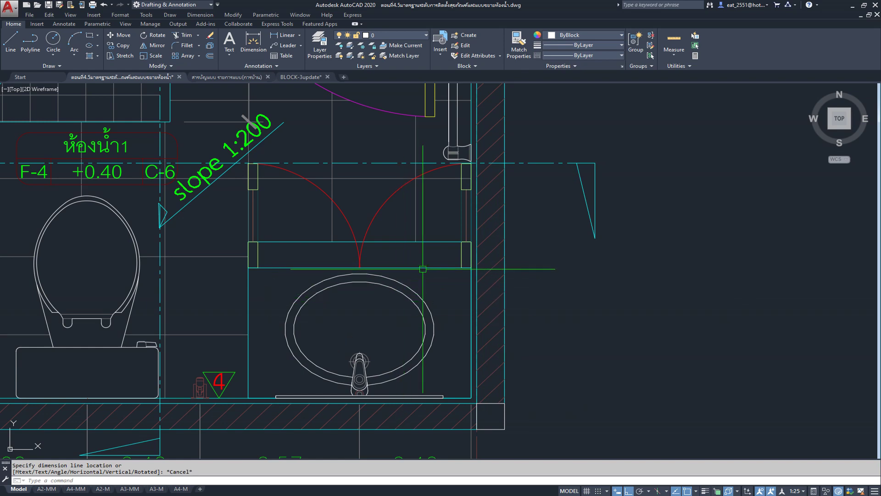
# Raise the bottom edge of the left cabinet door hatch by 0.2 in section A
pyautogui.scroll(-2, 400, 285)
pyautogui.scroll(-2, 413, 280)
pyautogui.scroll(2, 419, 275)
pyautogui.scroll(2, 312, 280)
pyautogui.scroll(3, 321, 282)
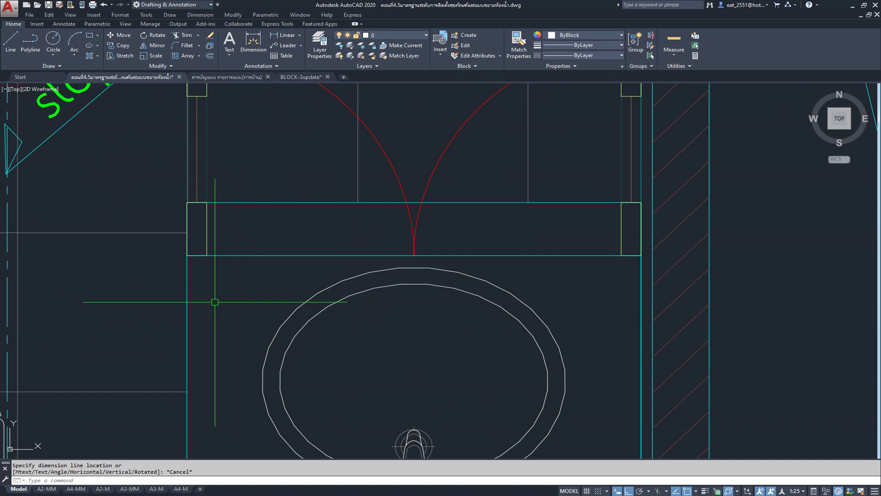
pyautogui.scroll(-3, 339, 298)
pyautogui.scroll(-5, 404, 270)
pyautogui.moveTo(415, 260); pyautogui.dragTo(345, 314, button='middle')
pyautogui.scroll(2, 335, 315)
pyautogui.scroll(3, 325, 227)
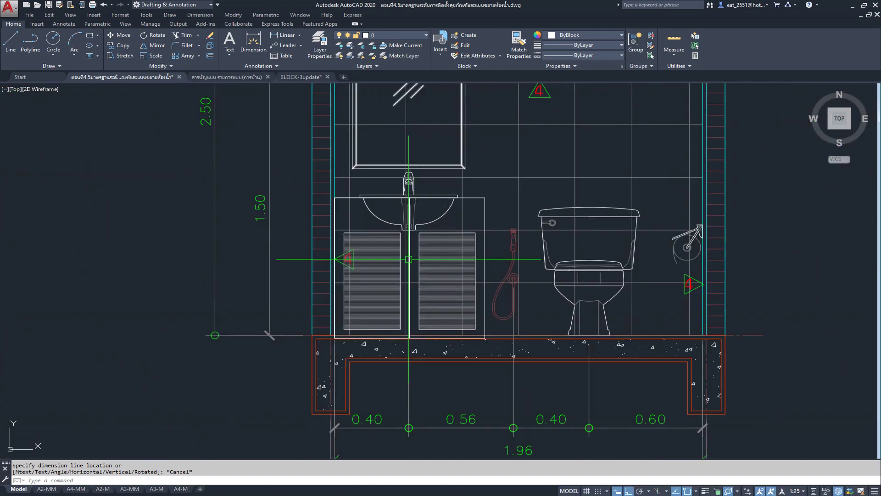
pyautogui.scroll(3, 383, 214)
pyautogui.scroll(-3, 294, 306)
pyautogui.scroll(4, 393, 326)
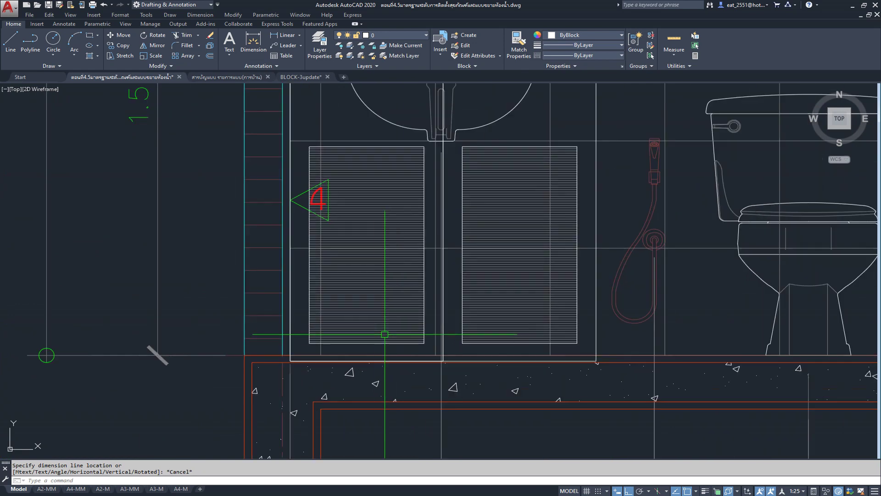
pyautogui.scroll(3, 371, 346)
pyautogui.scroll(1, 372, 347)
pyautogui.click(364, 336)
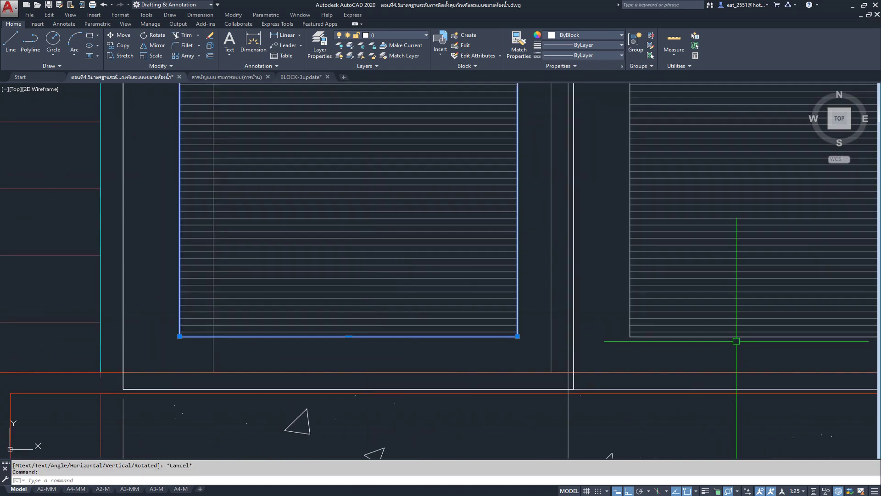
pyautogui.click(348, 336)
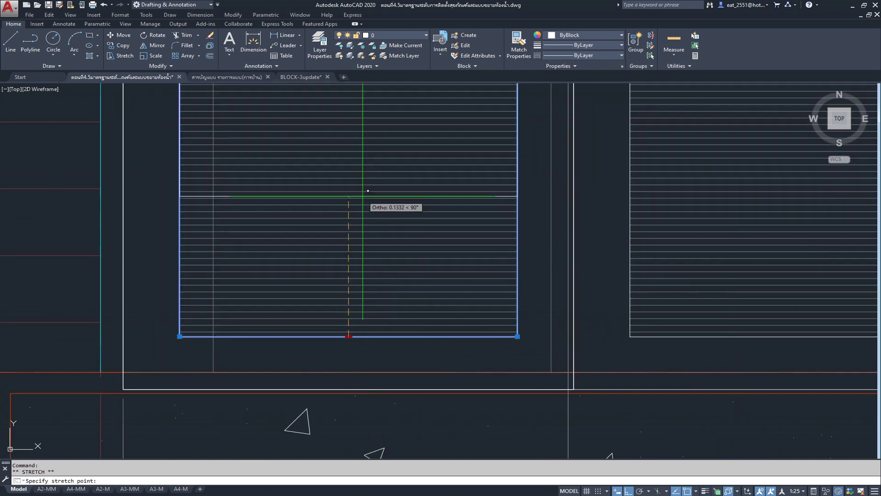
pyautogui.write('.2')
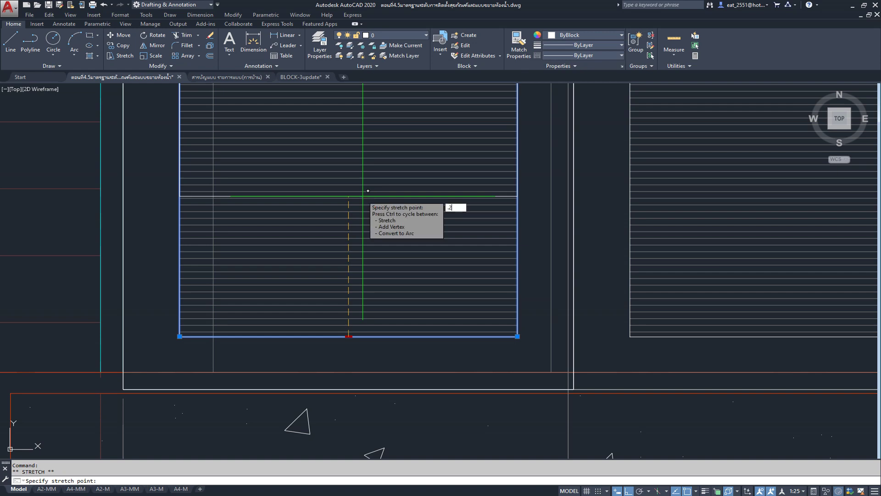
pyautogui.press('Return')
pyautogui.press('Escape')
# Raise the right door hatch's bottom edge by 0.2
pyautogui.scroll(-4, 368, 190)
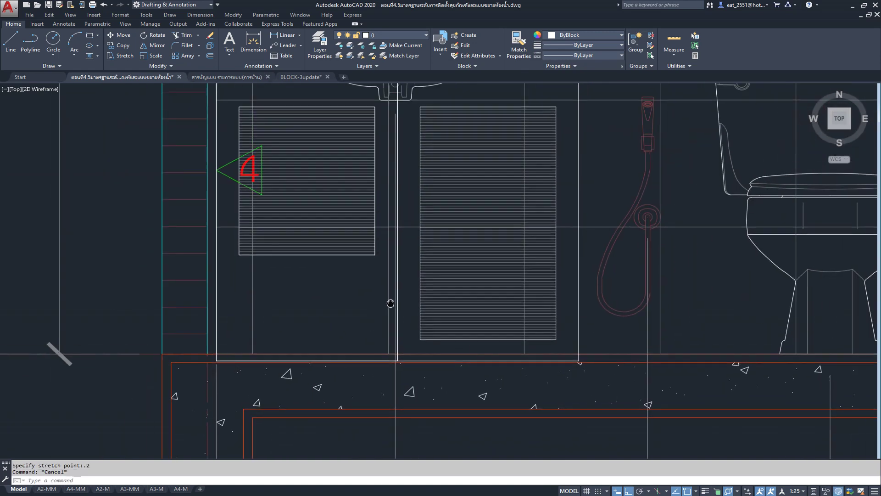
pyautogui.scroll(3, 500, 337)
pyautogui.click(459, 343)
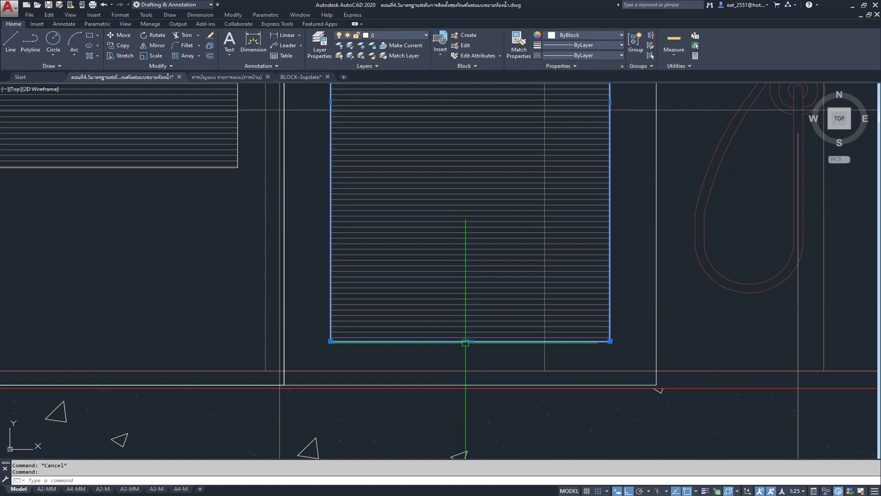
pyautogui.click(470, 341)
pyautogui.write('.2')
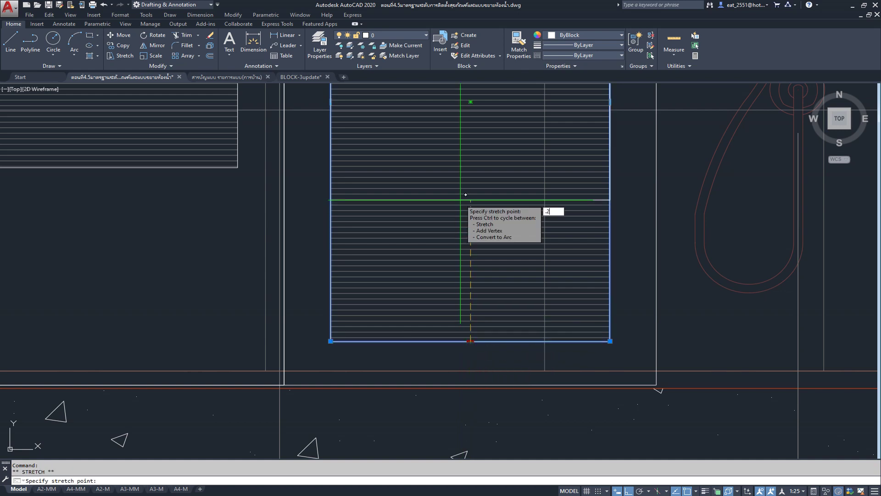
pyautogui.press('Return')
pyautogui.press('Escape')
# Move the cabinet's bottom outline line up by 0.2
pyautogui.scroll(-3, 452, 230)
pyautogui.scroll(4, 380, 331)
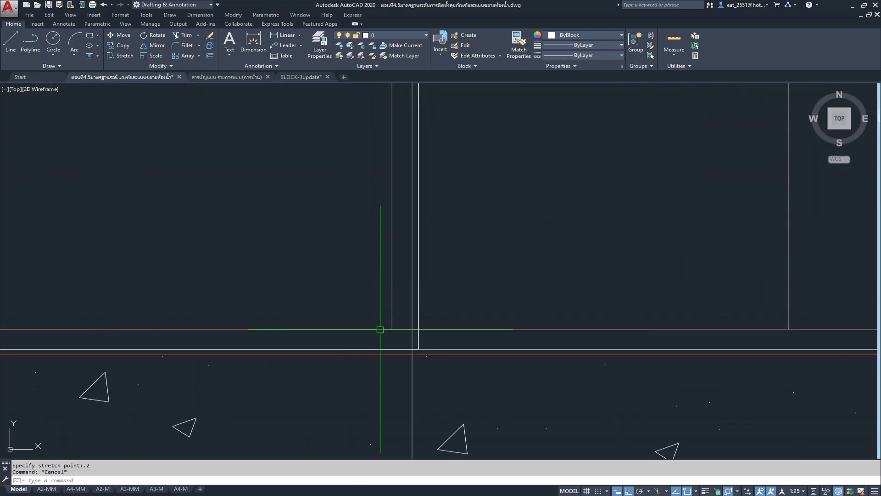
pyautogui.click(400, 350)
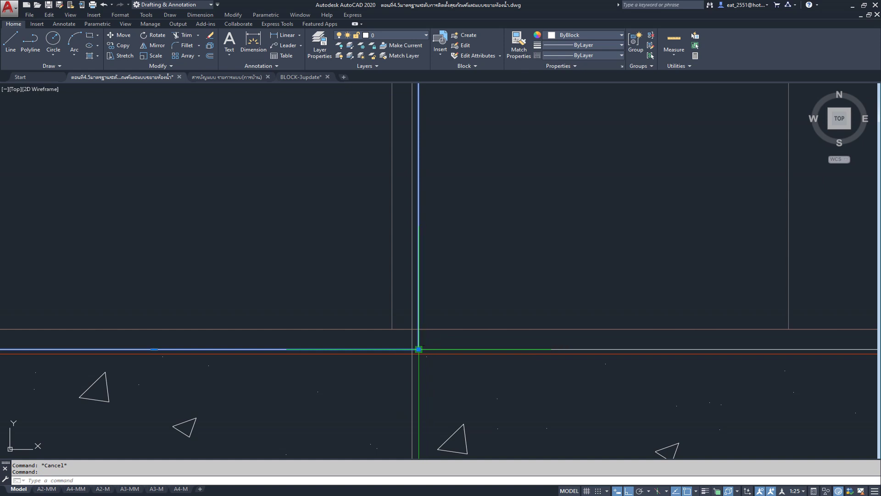
pyautogui.press('Escape')
pyautogui.scroll(-4, 419, 349)
pyautogui.scroll(1, 363, 298)
pyautogui.scroll(1, 338, 305)
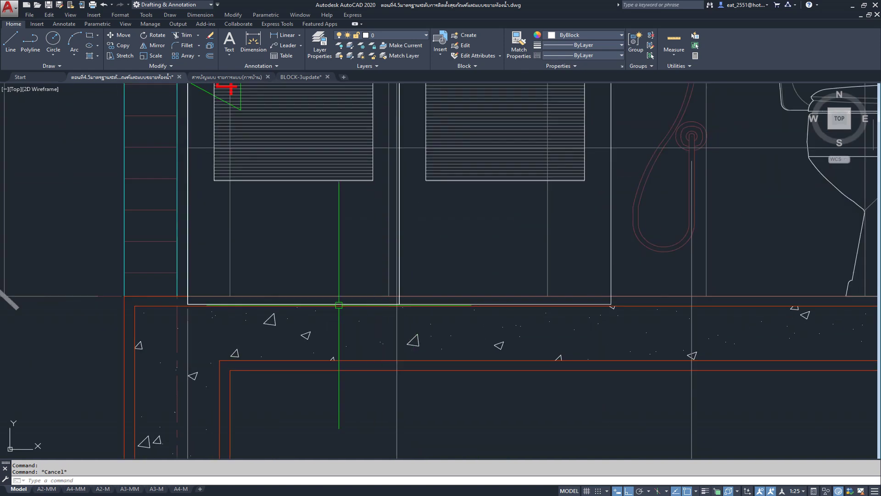
pyautogui.scroll(2, 395, 304)
pyautogui.scroll(1, 413, 307)
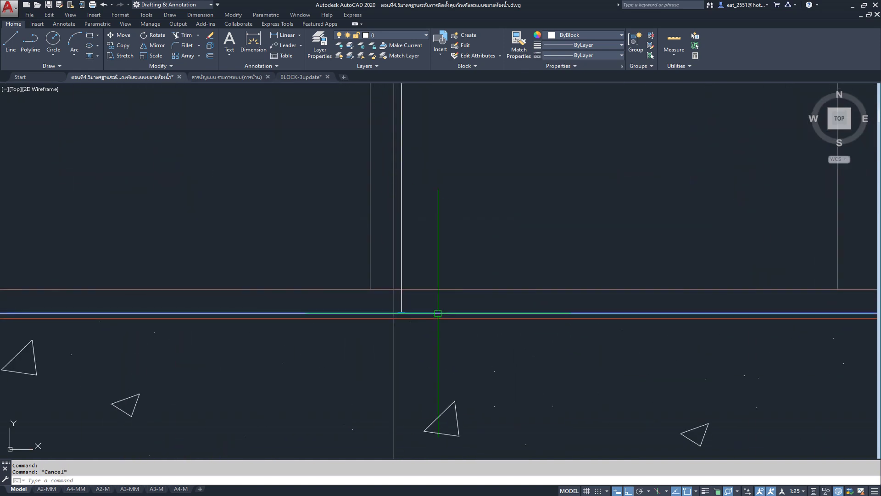
pyautogui.click(401, 313)
pyautogui.scroll(-3, 394, 257)
pyautogui.scroll(-2, 393, 198)
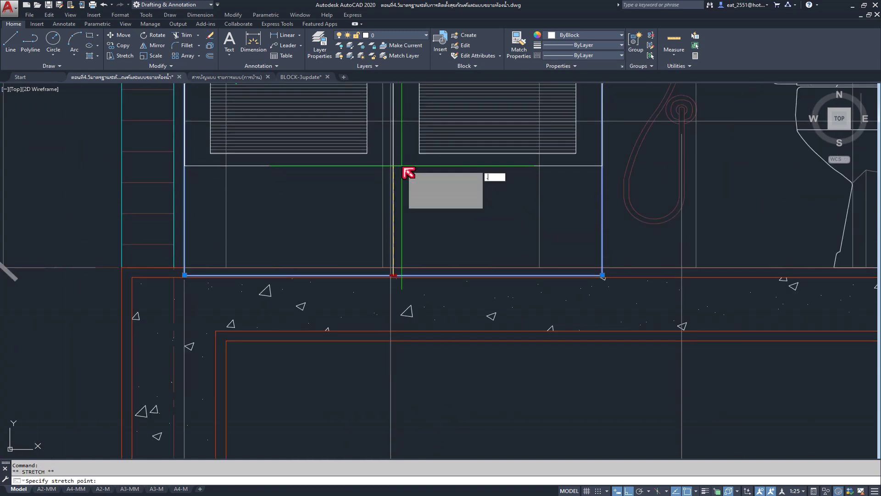
pyautogui.write('2')
pyautogui.press('Return')
pyautogui.press('Escape')
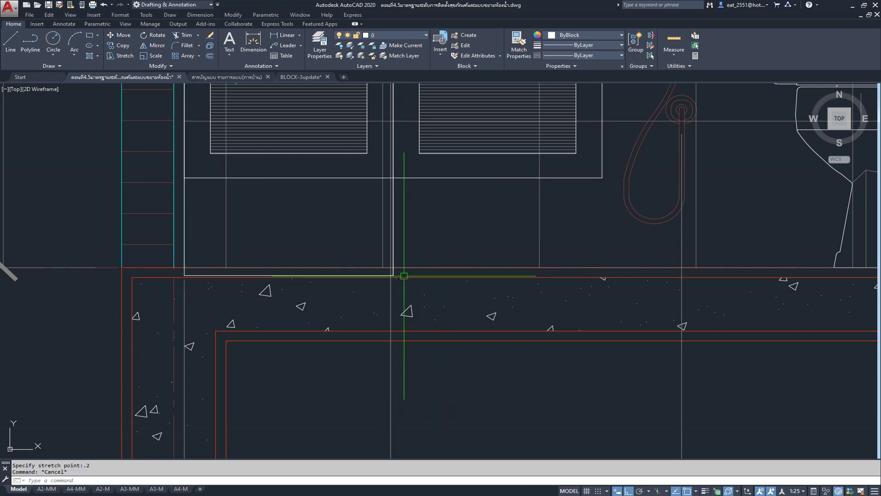
# Stretch the cabinet rectangle's bottom edge up by 0.2
pyautogui.click(395, 236)
pyautogui.click(289, 274)
pyautogui.press('Return')
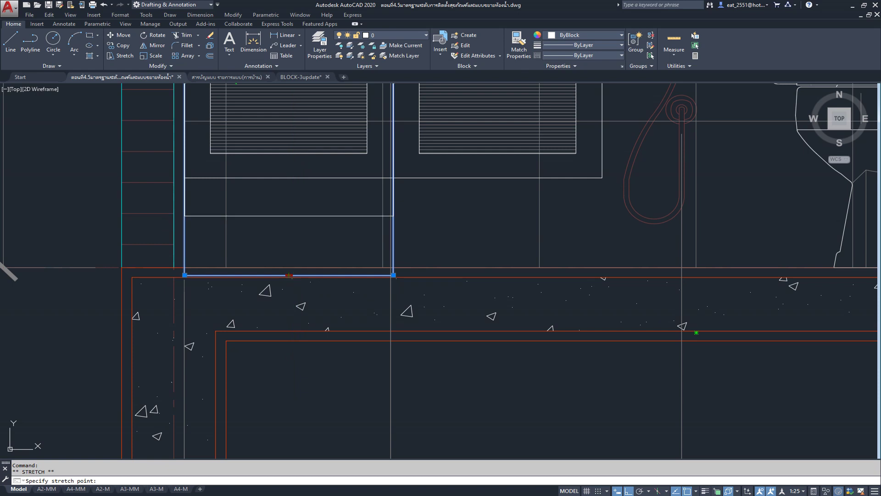
pyautogui.scroll(-1, 403, 197)
pyautogui.scroll(2, 395, 204)
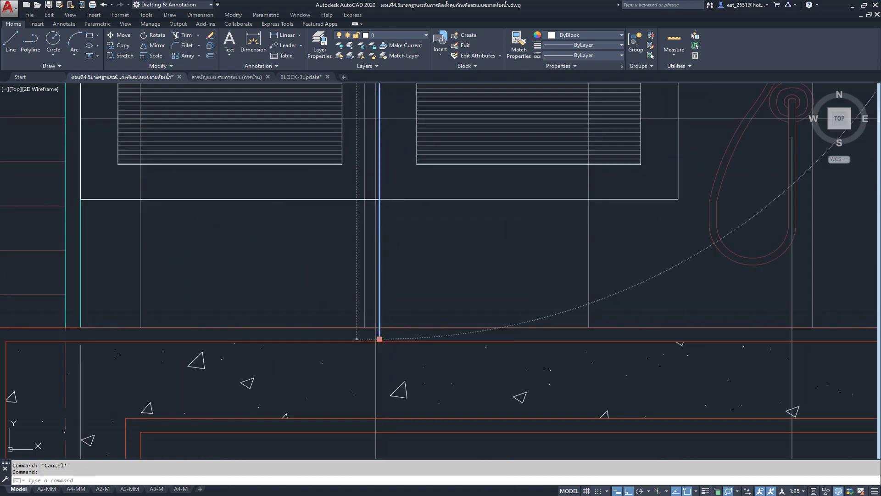
pyautogui.click(379, 339)
pyautogui.press('Escape')
pyautogui.scroll(-3, 409, 284)
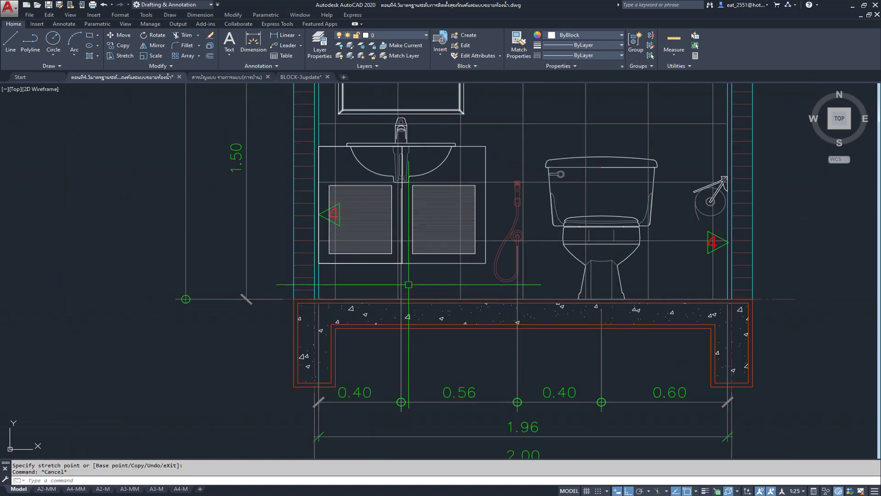
# Start TRIM with the left and right sink cabinet rectangles as cutting edges
pyautogui.press('Escape')
pyautogui.moveTo(408, 285); pyautogui.dragTo(375, 262, button='middle')
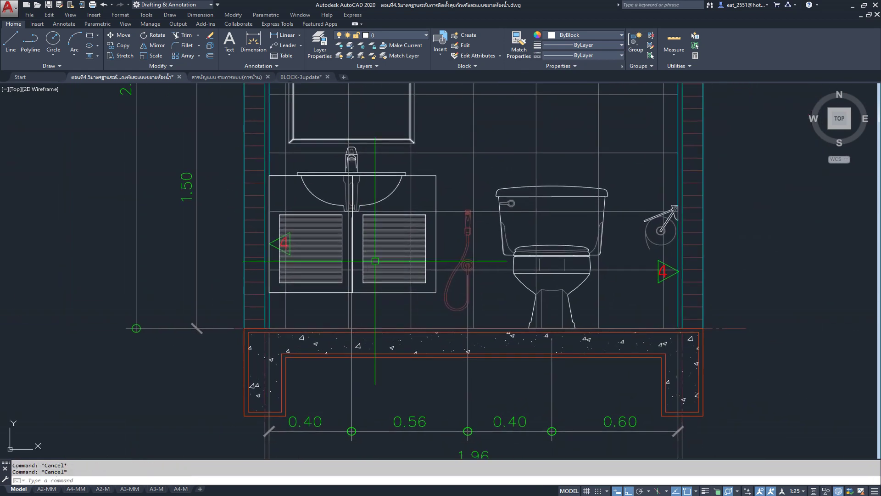
pyautogui.scroll(1, 351, 295)
pyautogui.scroll(1, 353, 294)
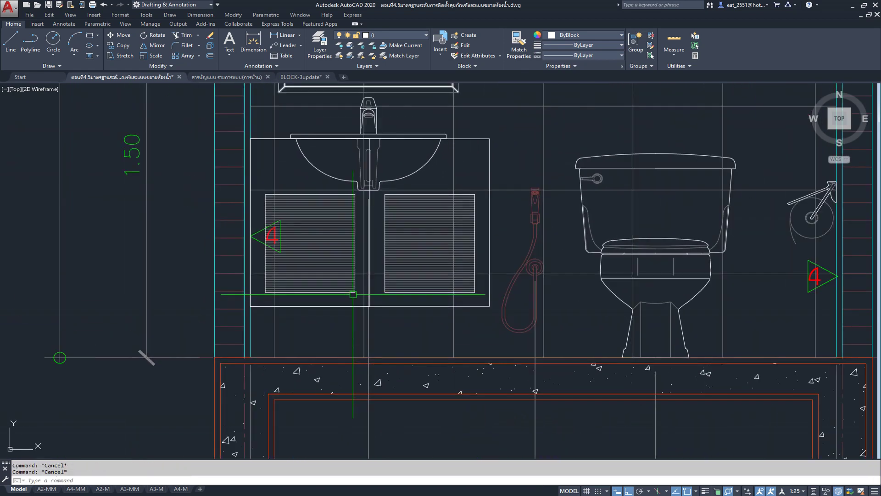
pyautogui.scroll(-1, 353, 294)
pyautogui.moveTo(320, 261); pyautogui.dragTo(326, 301, button='middle')
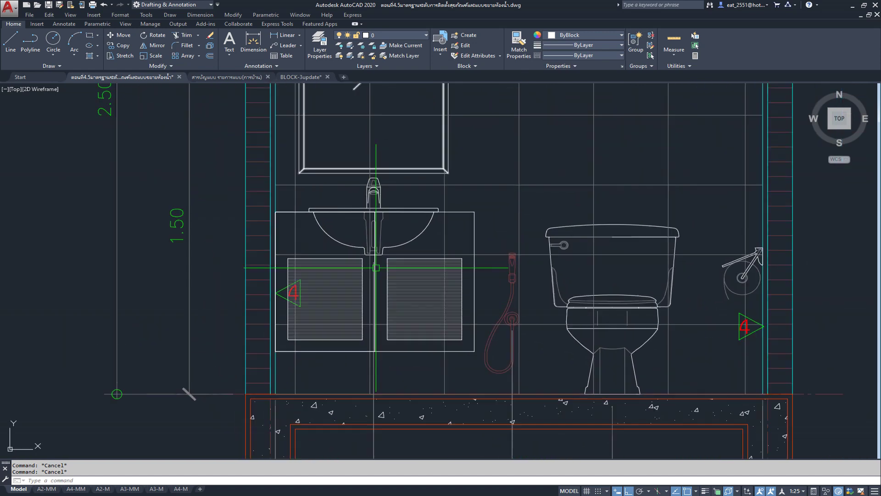
pyautogui.scroll(2, 376, 267)
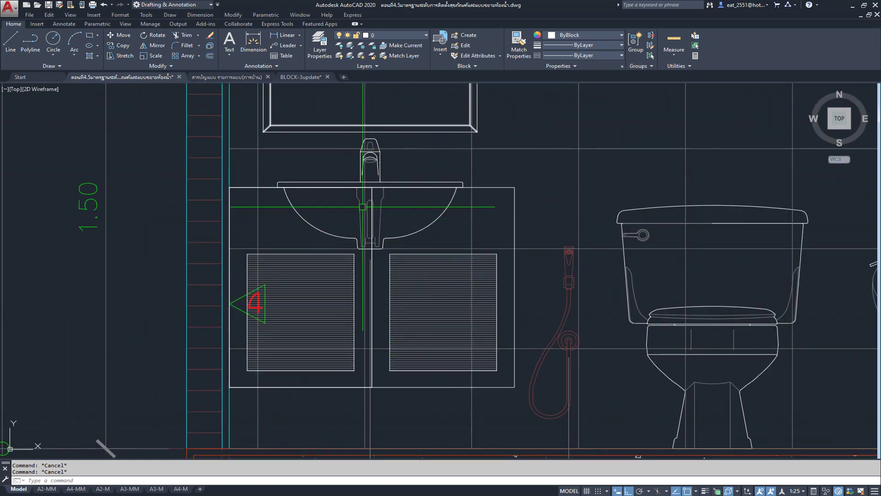
pyautogui.scroll(2, 362, 207)
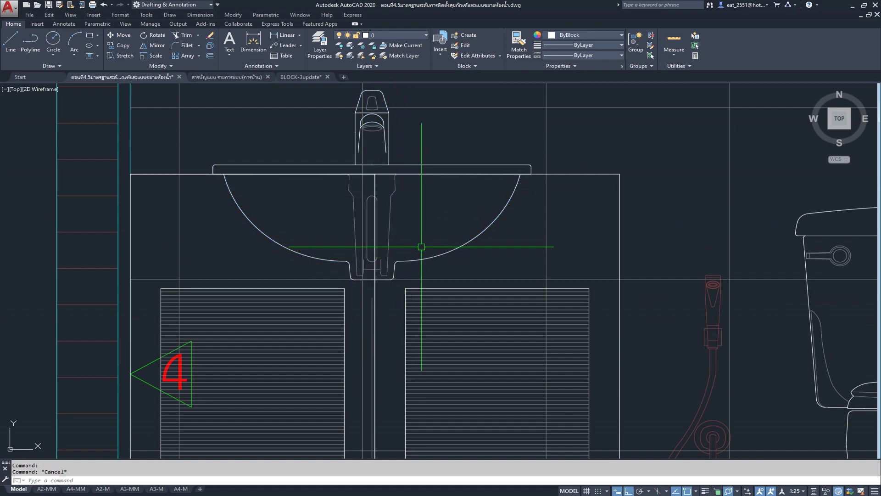
pyautogui.scroll(-2, 396, 222)
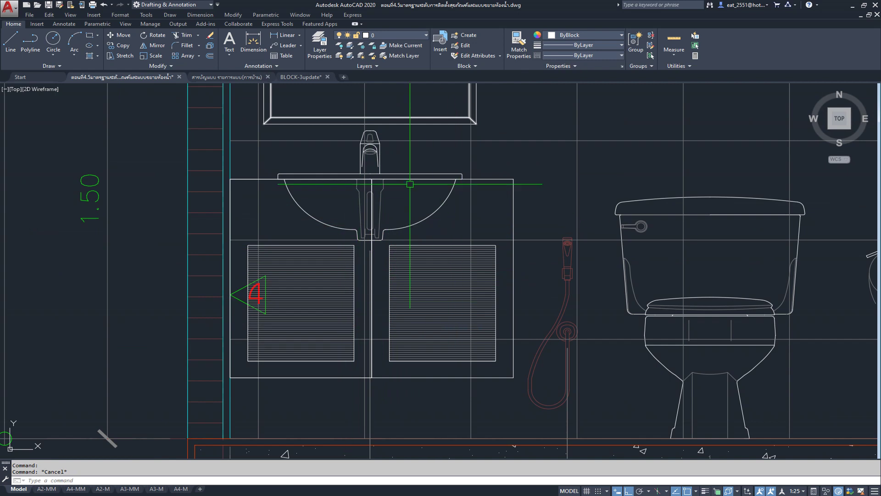
pyautogui.click(258, 202)
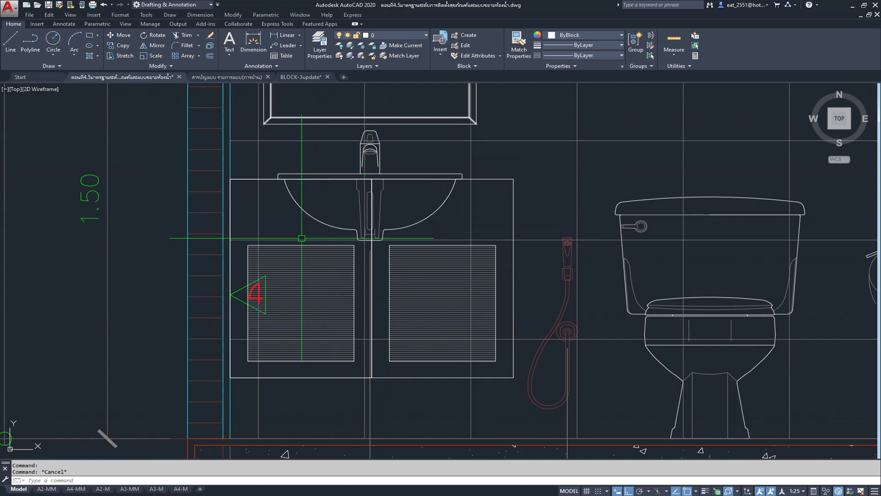
pyautogui.click(181, 35)
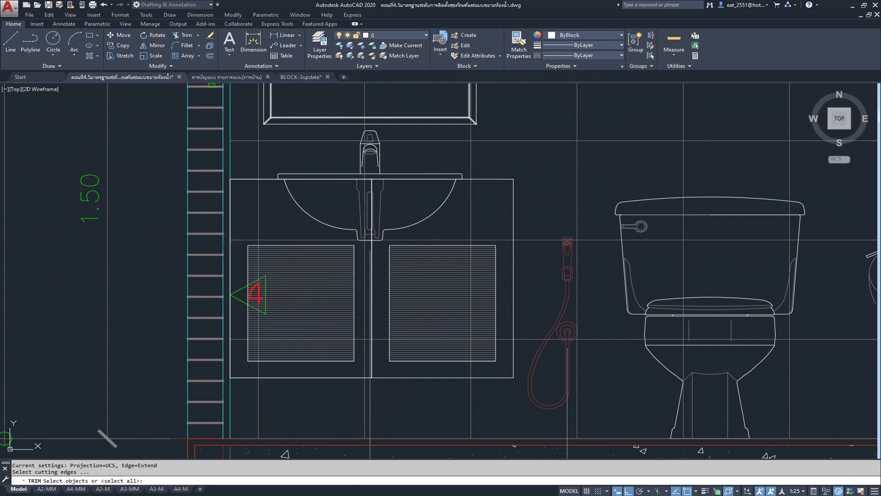
pyautogui.click(245, 179)
pyautogui.click(500, 181)
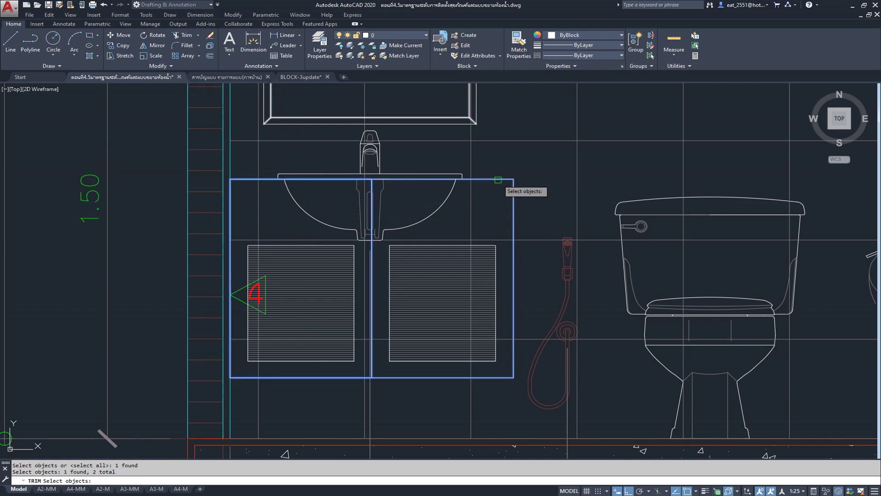
pyautogui.press('Return')
# Trim the stray line segments inside the cabinet and below the basin
pyautogui.click(465, 239)
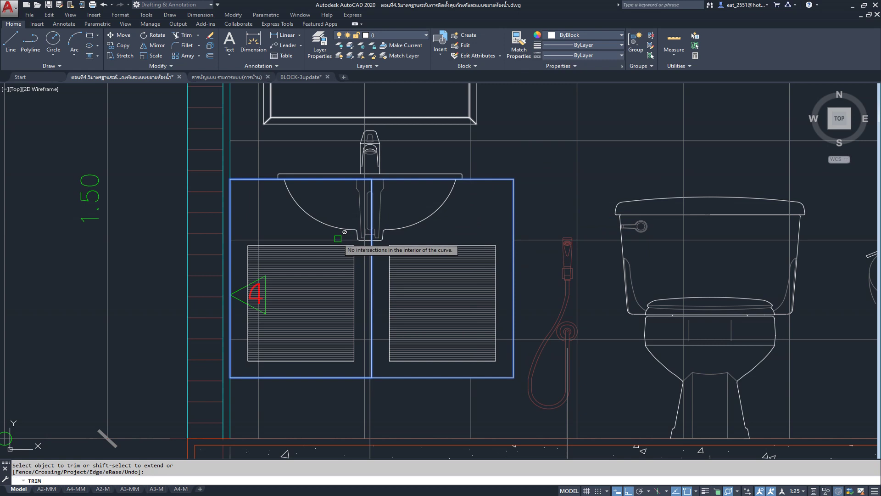
pyautogui.click(319, 239)
pyautogui.click(277, 198)
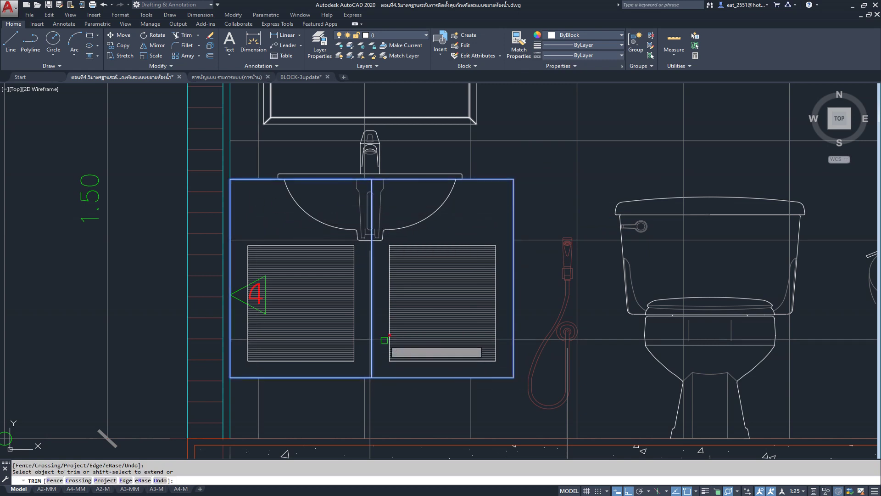
pyautogui.click(473, 351)
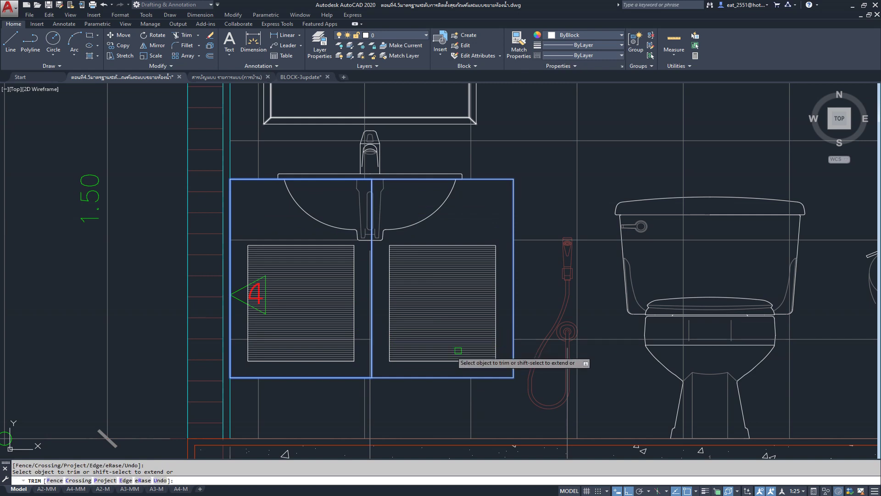
pyautogui.press('Escape')
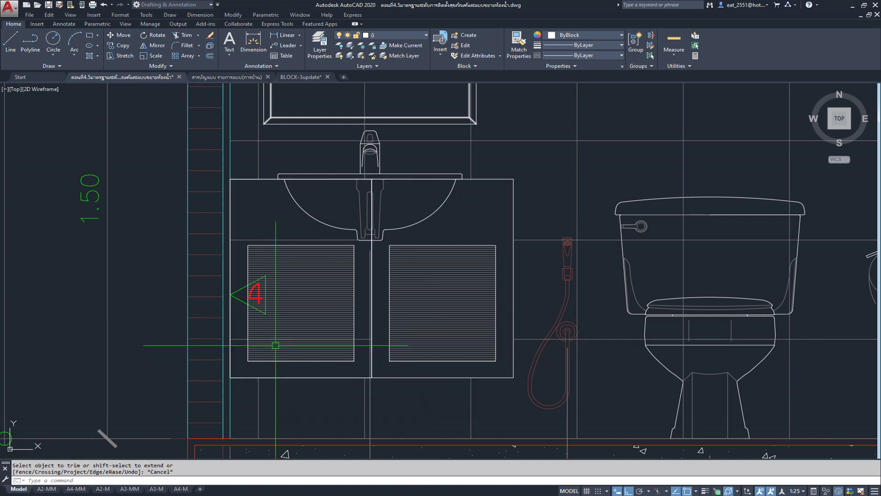
# Delete the two horizontal lines under the basin
pyautogui.click(254, 238)
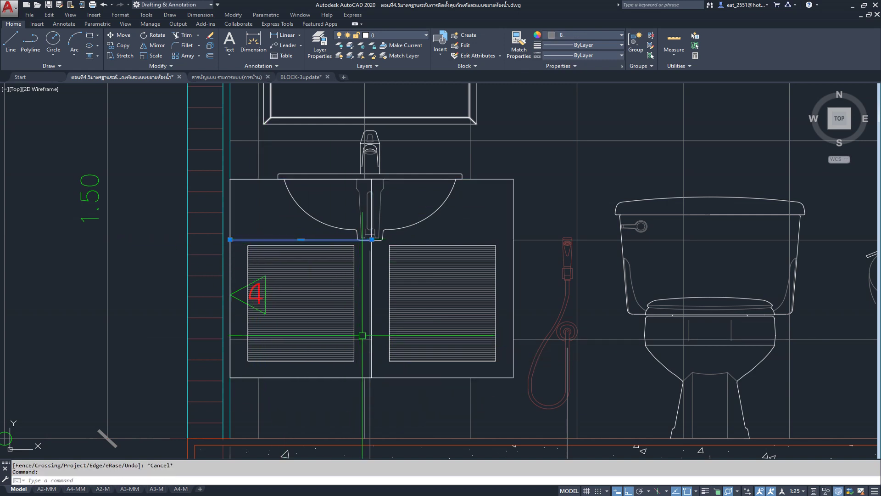
pyautogui.moveTo(370, 345); pyautogui.dragTo(431, 391)
pyautogui.press('Delete')
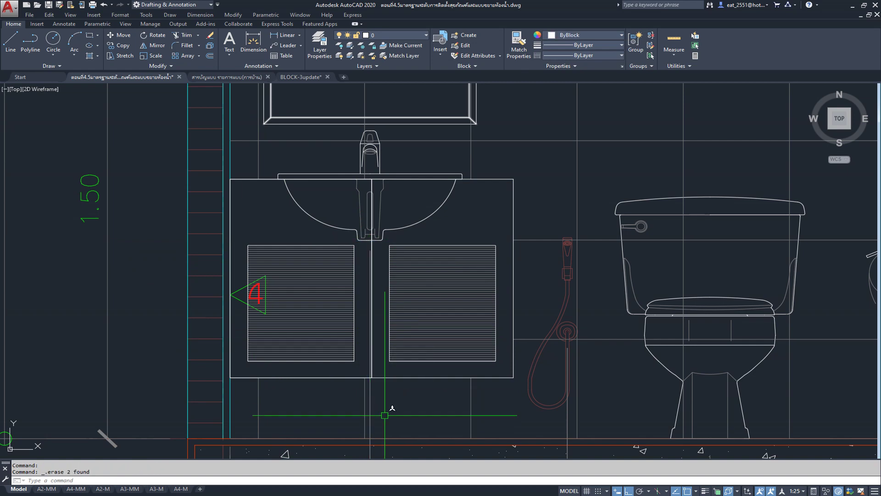
# Bring the plan's basin into view and select its door swings and cabinet line
pyautogui.scroll(-3, 356, 239)
pyautogui.scroll(3, 363, 269)
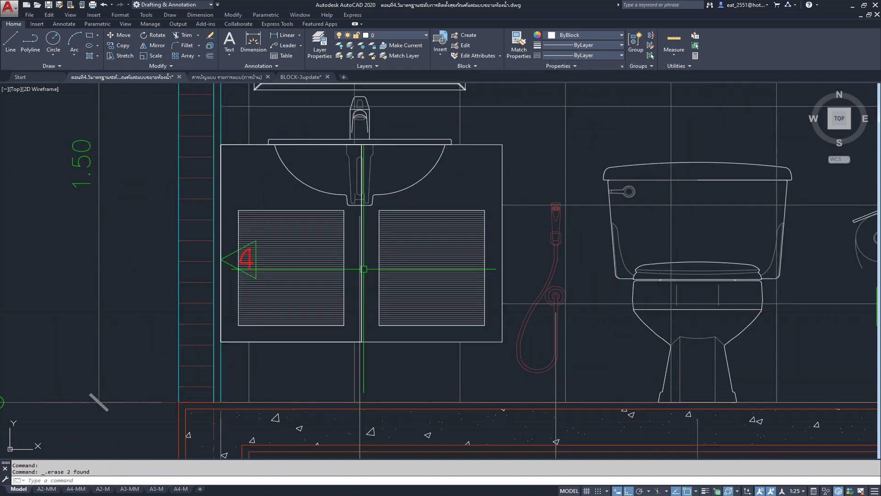
pyautogui.scroll(-3, 474, 334)
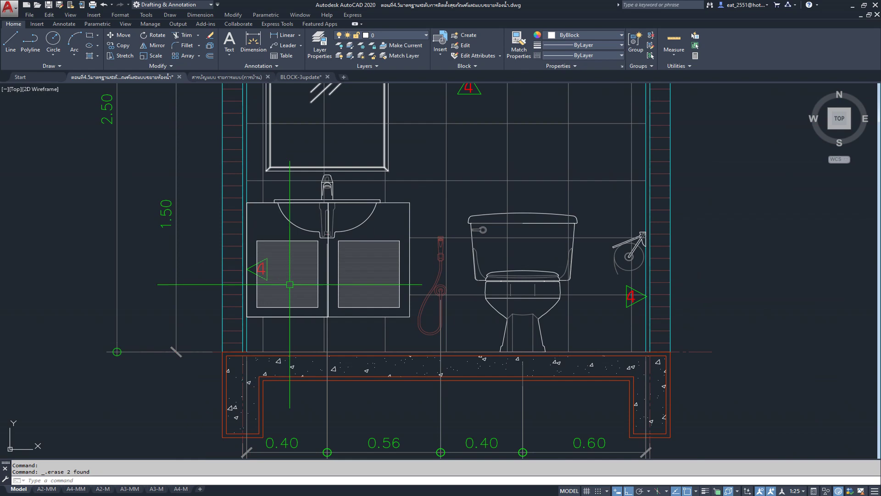
pyautogui.scroll(-3, 349, 275)
pyautogui.scroll(-2, 338, 267)
pyautogui.moveTo(338, 268); pyautogui.dragTo(449, 152, button='middle')
pyautogui.scroll(3, 285, 193)
pyautogui.scroll(2, 285, 193)
pyautogui.scroll(1, 282, 182)
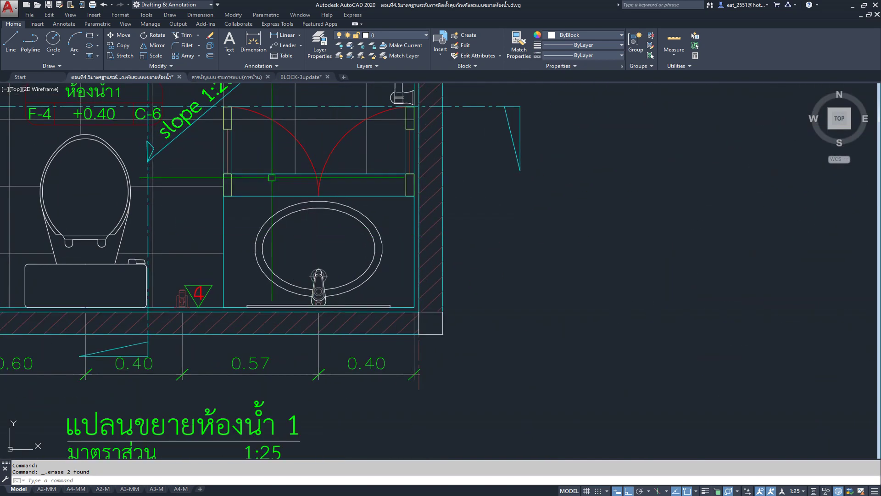
pyautogui.press('Escape')
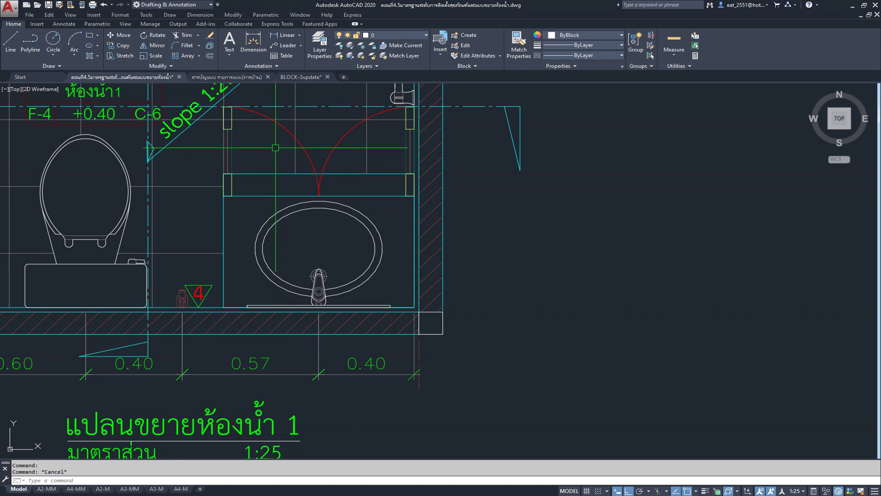
pyautogui.click(230, 143)
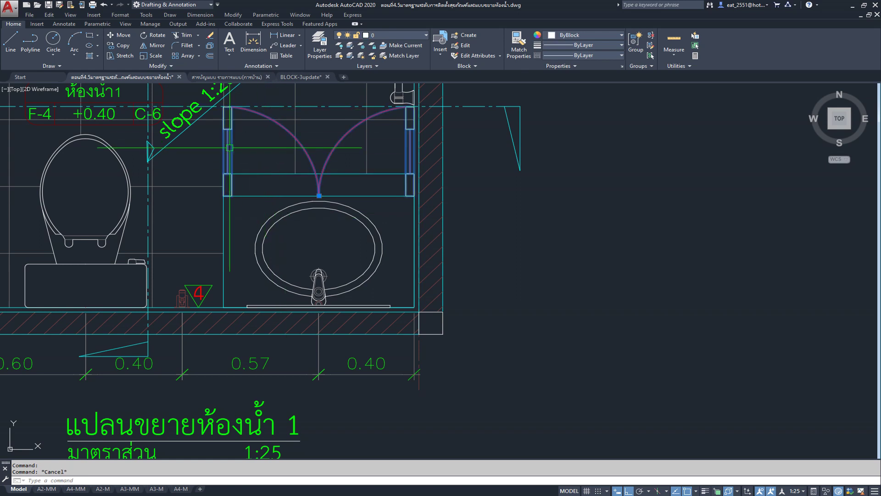
pyautogui.click(264, 174)
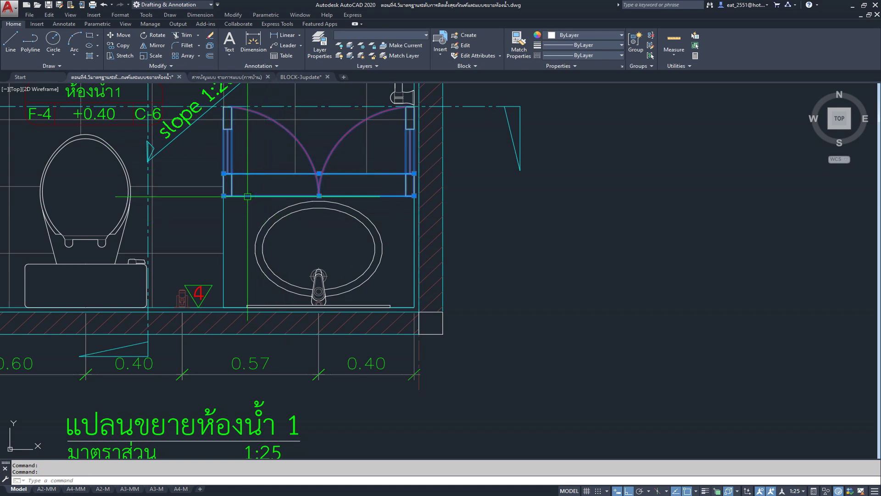
pyautogui.scroll(4, 245, 315)
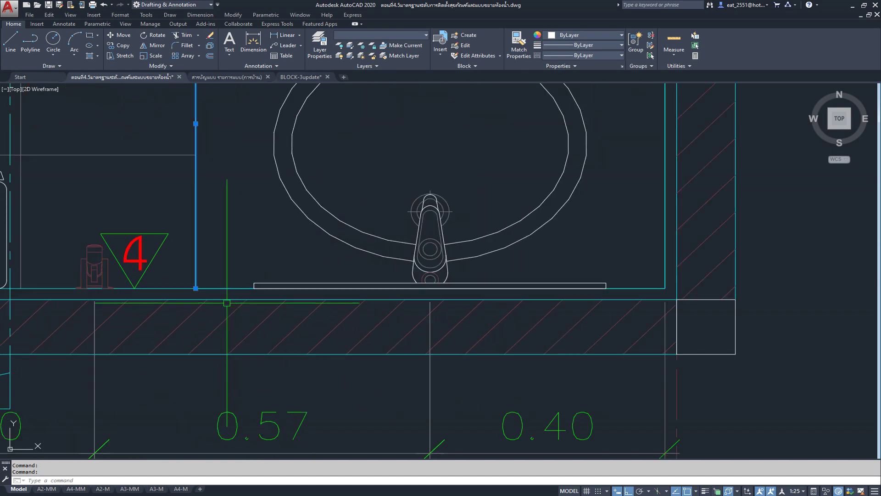
pyautogui.scroll(-3, 450, 189)
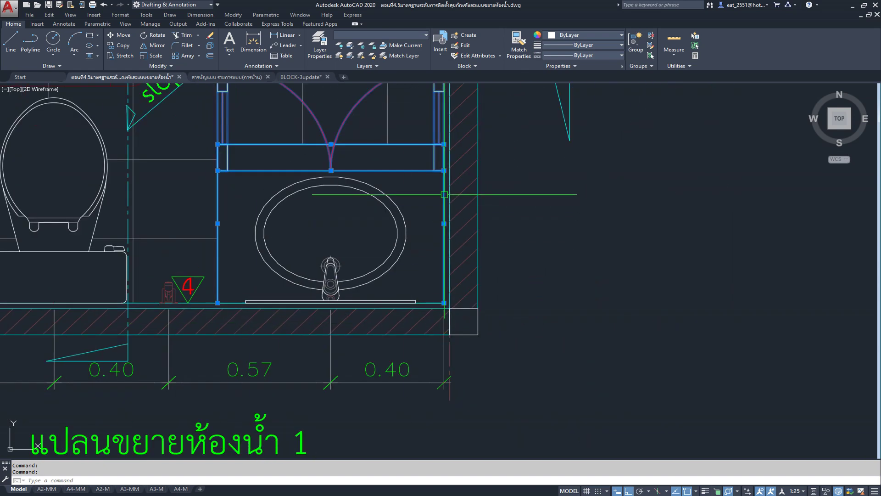
pyautogui.scroll(-2, 350, 355)
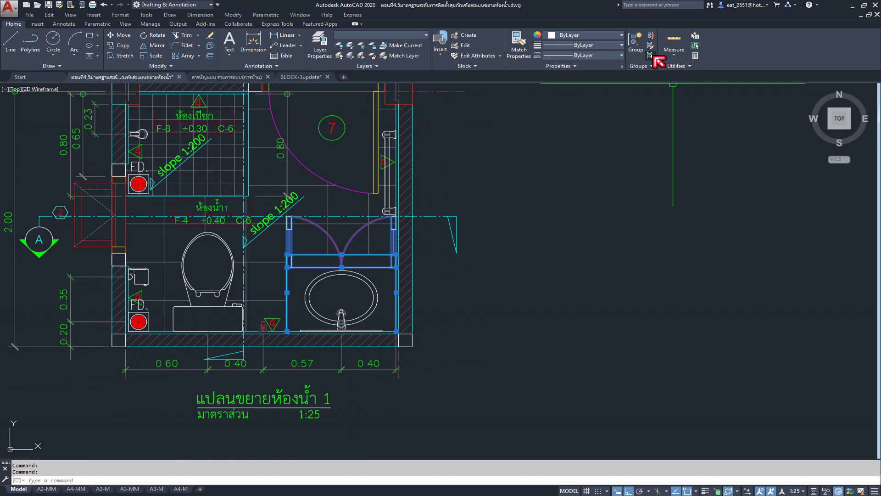
# Enable Group Selection and group the door swings with the cabinet's bottom and left edge lines
pyautogui.click(651, 56)
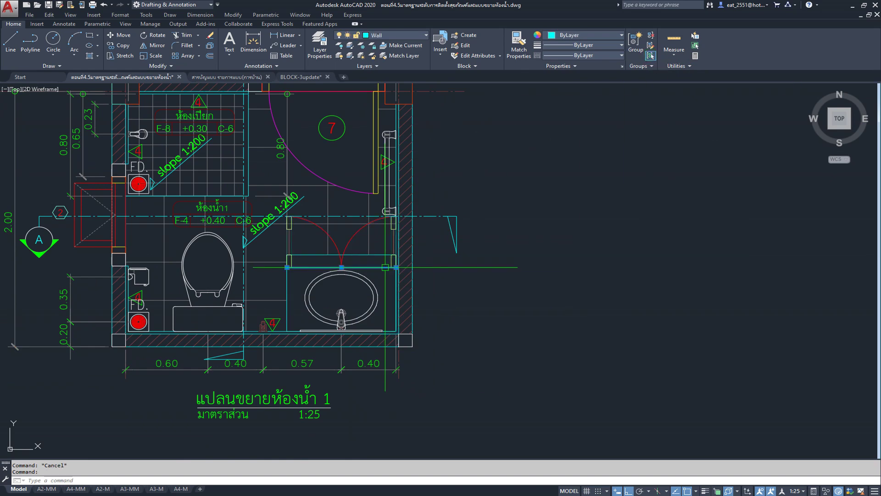
pyautogui.press('Escape')
pyautogui.scroll(3, 306, 267)
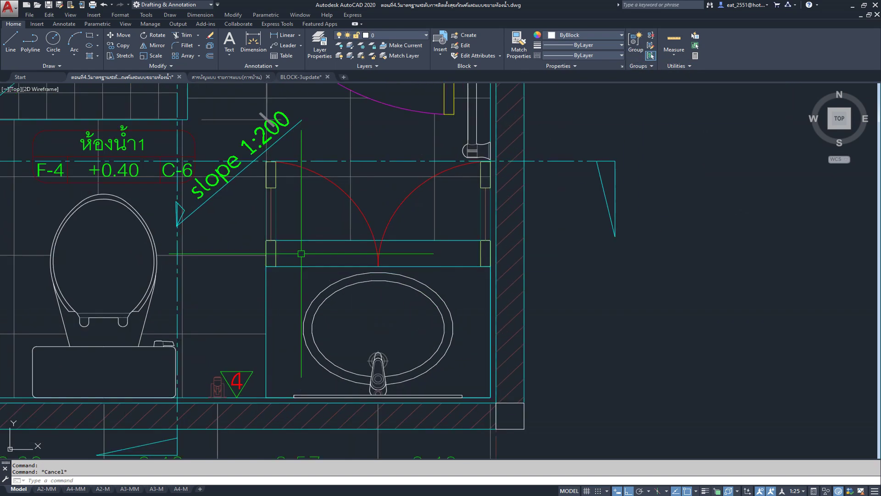
pyautogui.click(273, 218)
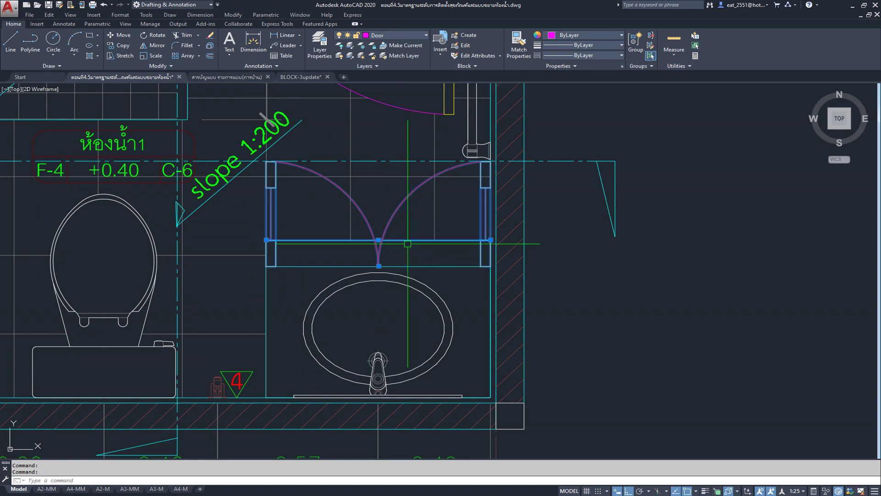
pyautogui.click(389, 266)
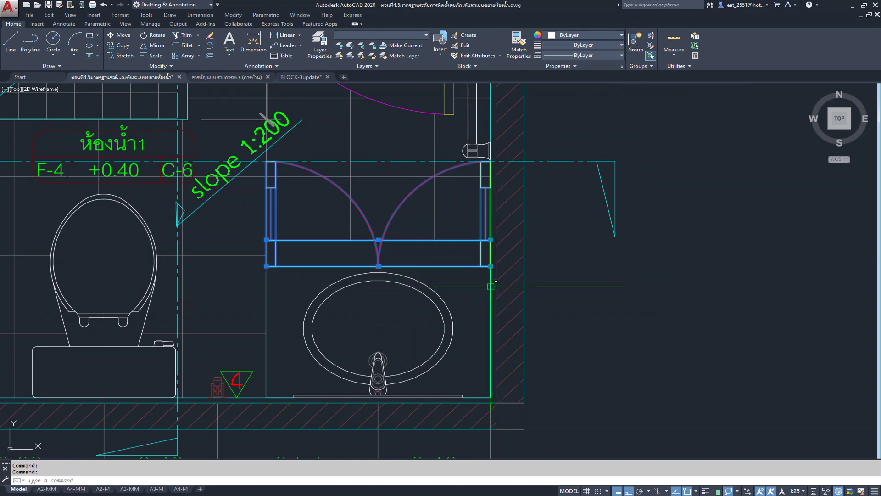
pyautogui.click(266, 328)
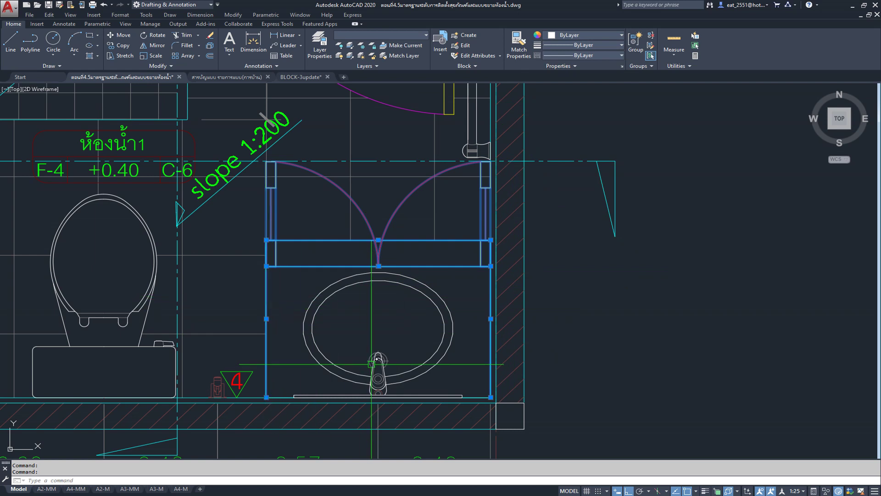
pyautogui.click(635, 43)
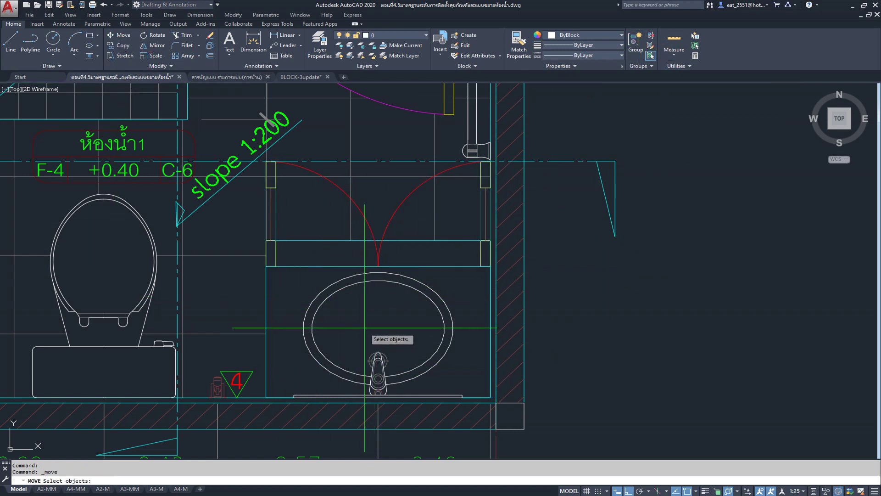
# Move the cabinet group 2 units to the right, clear of the sink
pyautogui.click(123, 35)
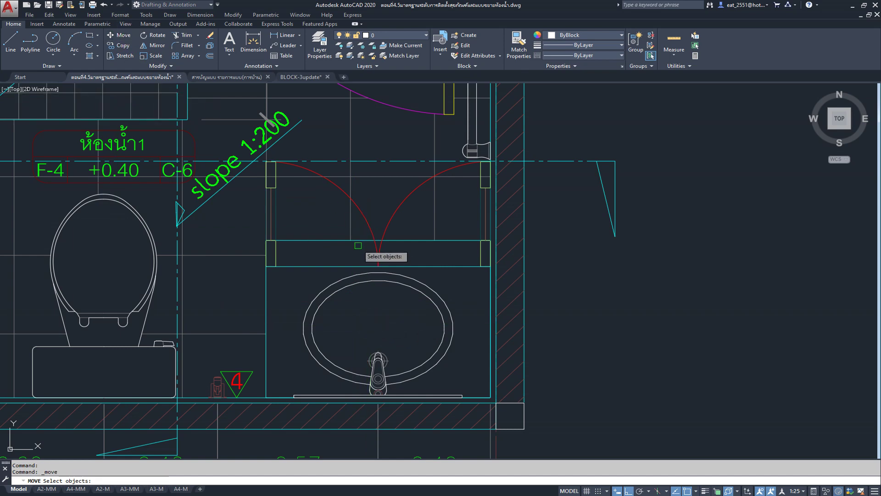
pyautogui.click(377, 252)
pyautogui.press('Return')
pyautogui.click(381, 320)
pyautogui.scroll(-5, 633, 314)
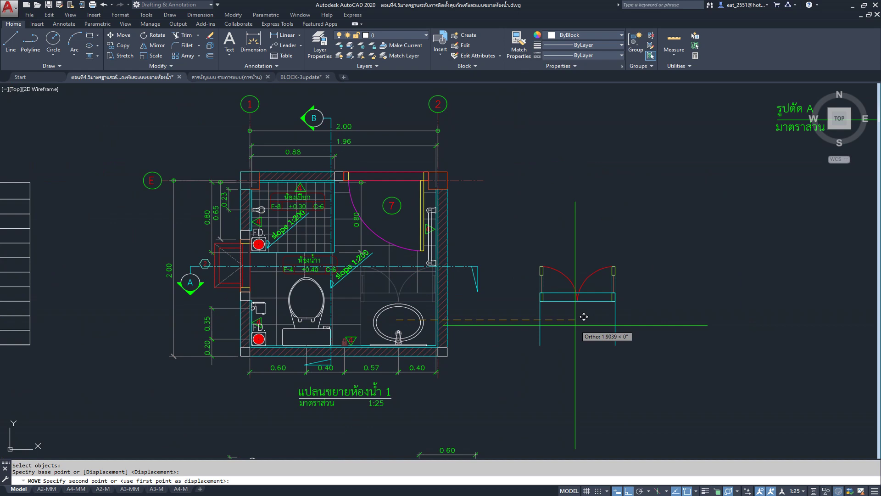
pyautogui.write('1')
pyautogui.press('Return')
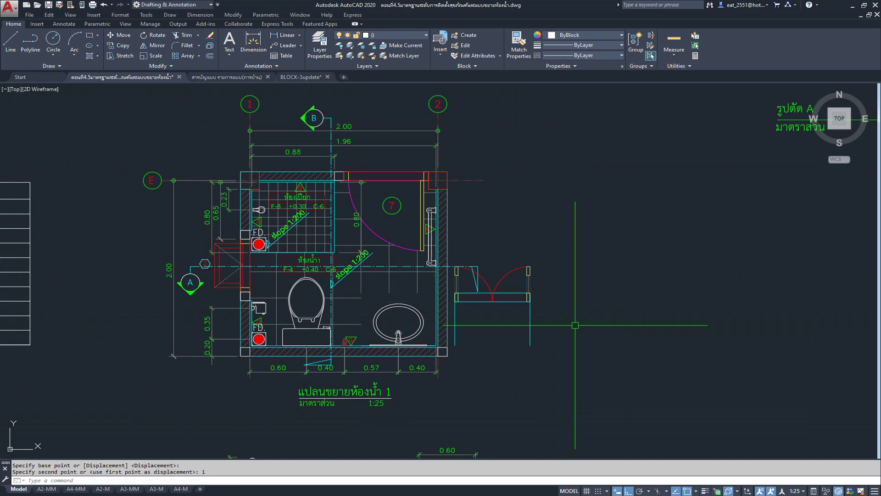
pyautogui.hotkey('ctrl', 'z')
pyautogui.click(312, 211)
pyautogui.click(114, 37)
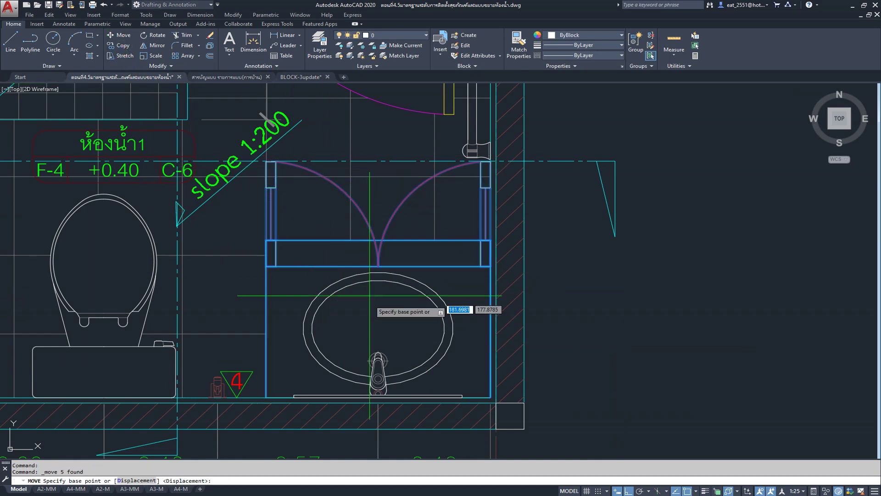
pyautogui.click(371, 316)
pyautogui.write('2')
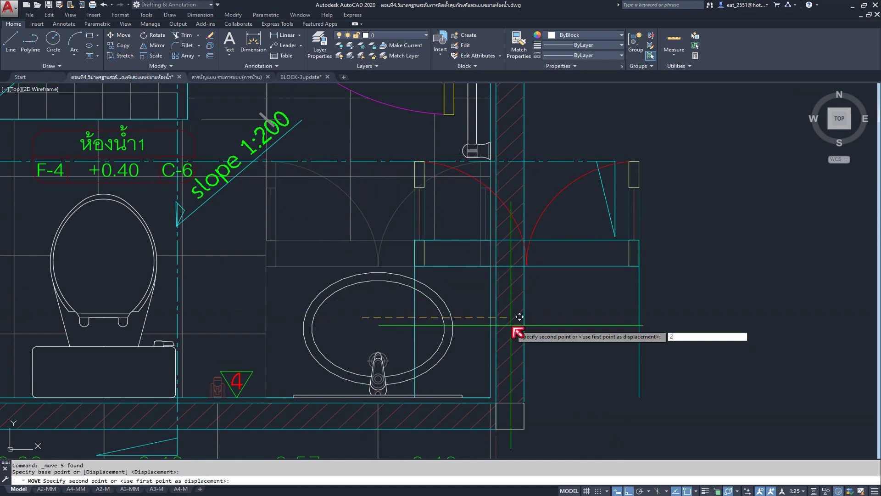
pyautogui.press('Return')
# Stretch the cabinet's top edge down by 0.1 with a crossing window
pyautogui.scroll(-5, 409, 298)
pyautogui.scroll(3, 409, 299)
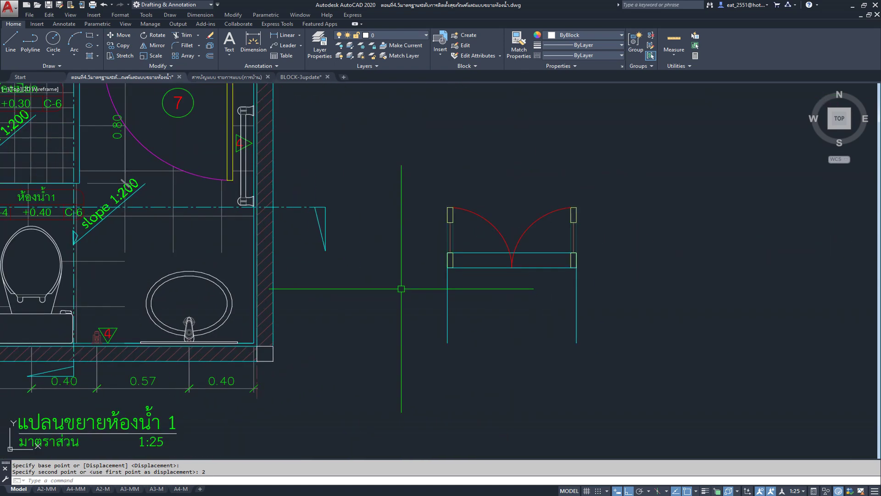
pyautogui.click(123, 55)
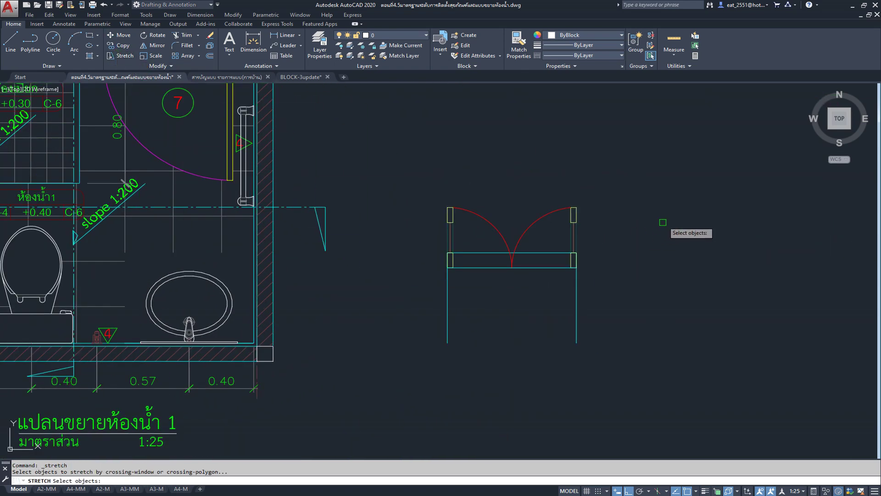
pyautogui.click(639, 177)
pyautogui.click(393, 305)
pyautogui.press('Return')
pyautogui.click(500, 297)
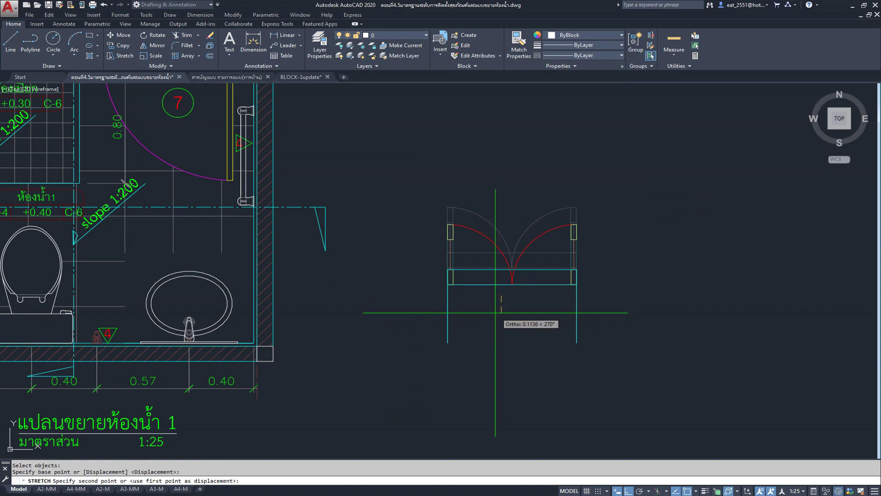
pyautogui.write('.1')
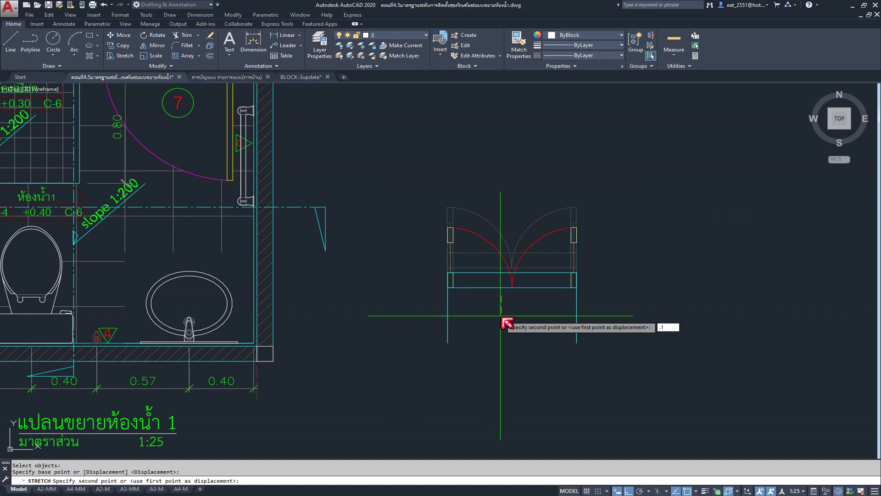
pyautogui.press('Return')
pyautogui.click(604, 209)
pyautogui.click(566, 284)
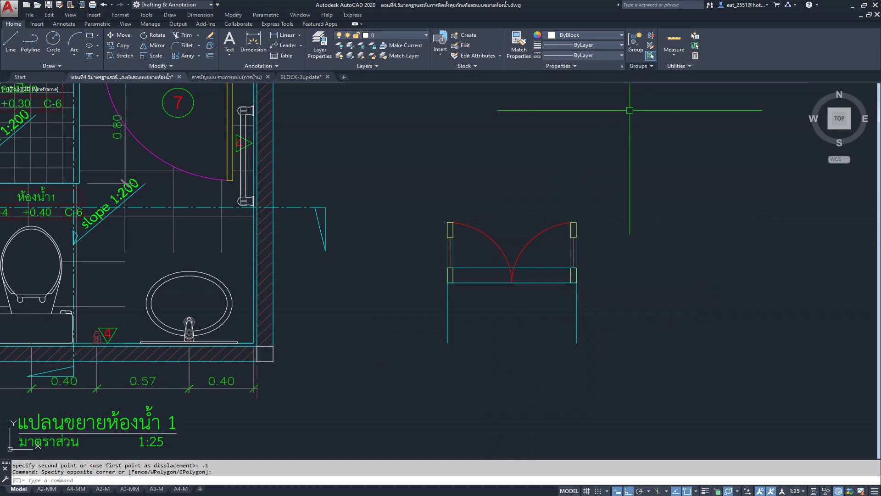
pyautogui.press('Escape')
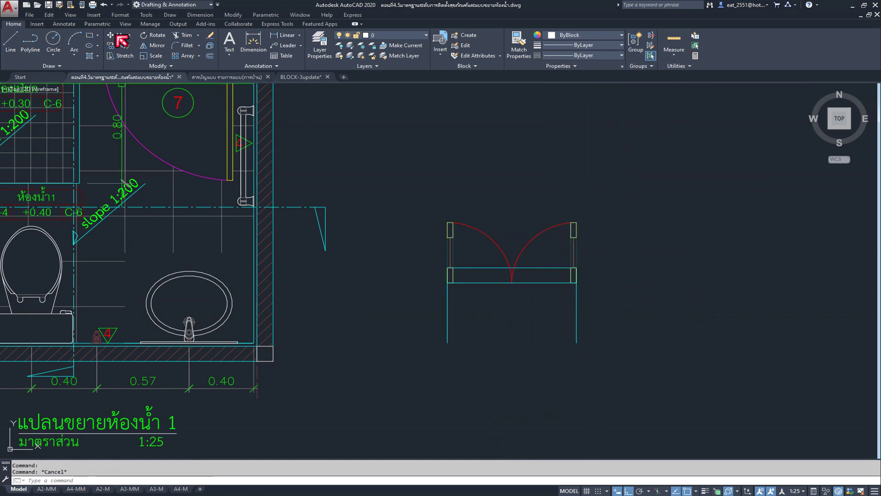
# Move the cabinet group 2 units back left over the sink
pyautogui.click(118, 37)
pyautogui.click(541, 288)
pyautogui.press('Return')
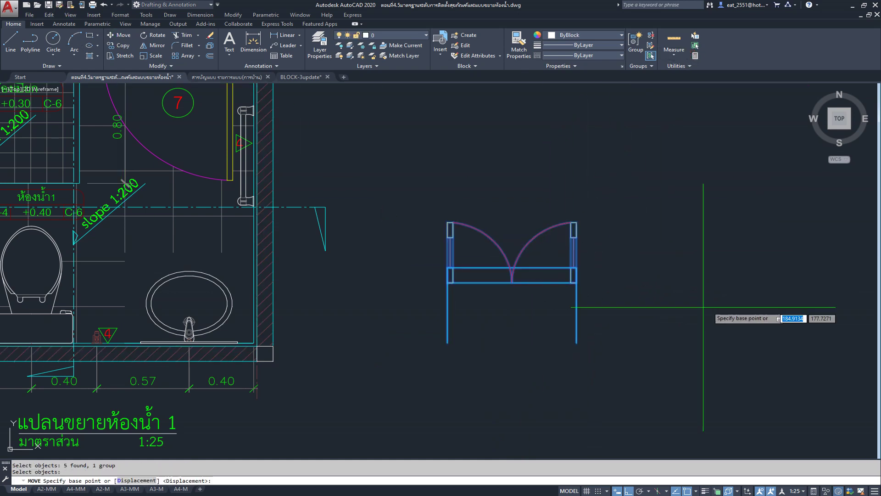
pyautogui.click(730, 306)
pyautogui.write('2')
pyautogui.press('Return')
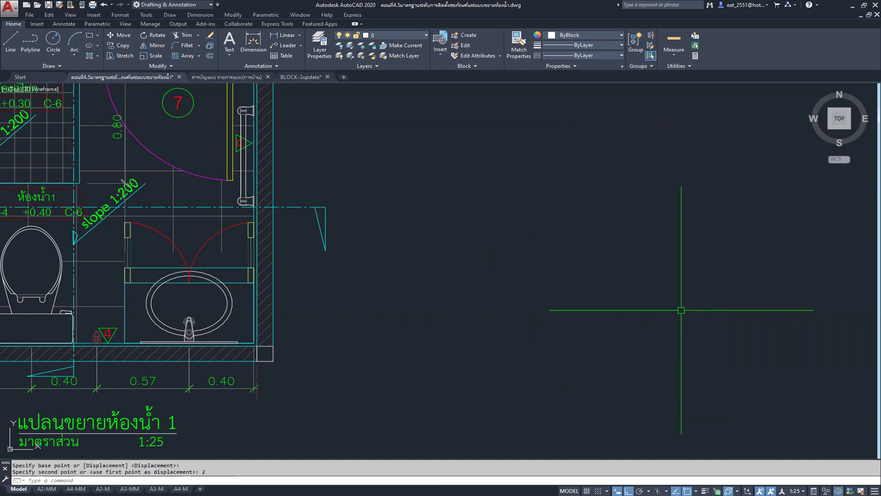
pyautogui.scroll(1, 692, 345)
pyautogui.scroll(2, 205, 190)
pyautogui.moveTo(359, 256); pyautogui.dragTo(464, 305, button='middle')
pyautogui.scroll(-2, 464, 304)
pyautogui.scroll(1, 395, 204)
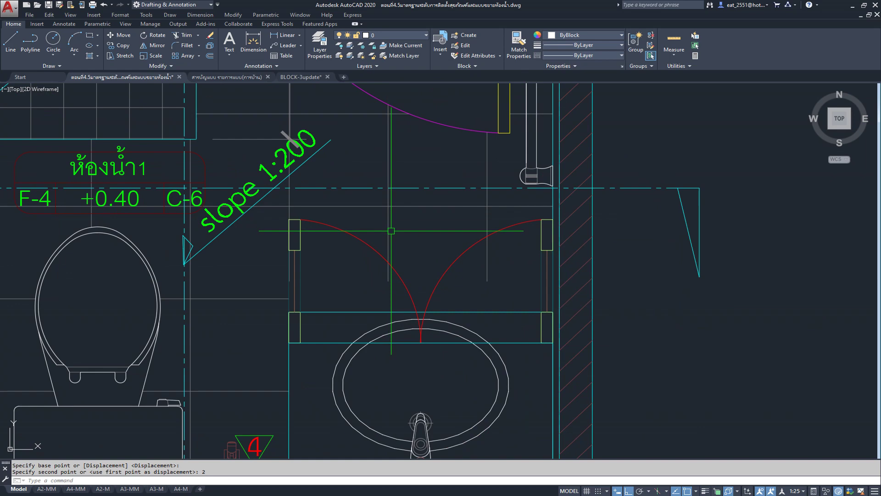
pyautogui.click(418, 390)
# Erase the stray horizontal line near the washbasin cabinet in the bathroom plan
pyautogui.press('Escape')
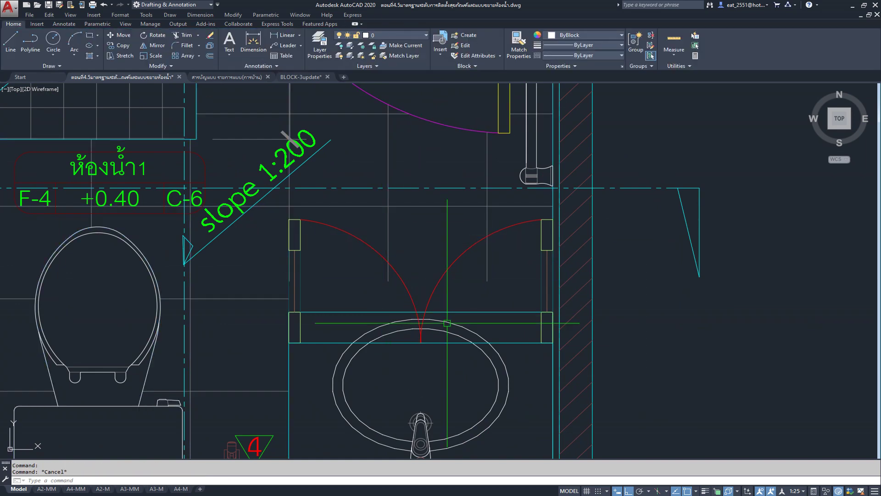
pyautogui.scroll(-2, 385, 276)
pyautogui.scroll(-1, 387, 289)
pyautogui.scroll(3, 392, 310)
pyautogui.scroll(1, 392, 309)
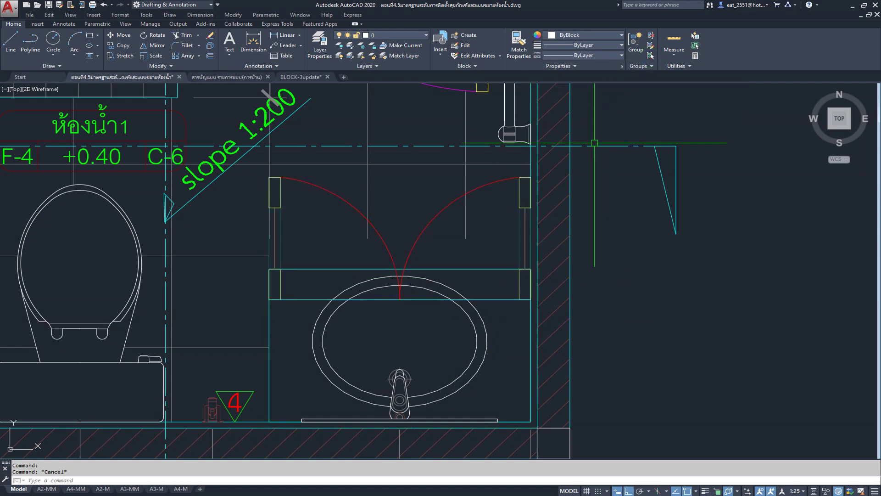
pyautogui.click(429, 267)
pyautogui.press('Delete')
# Zoom out and pan the drawing to bring sections A and B into view
pyautogui.scroll(-3, 444, 312)
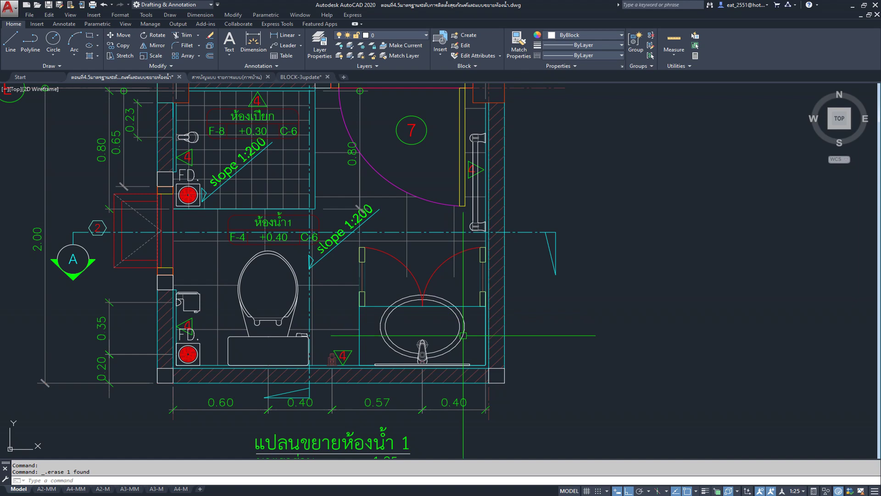
pyautogui.scroll(2, 405, 336)
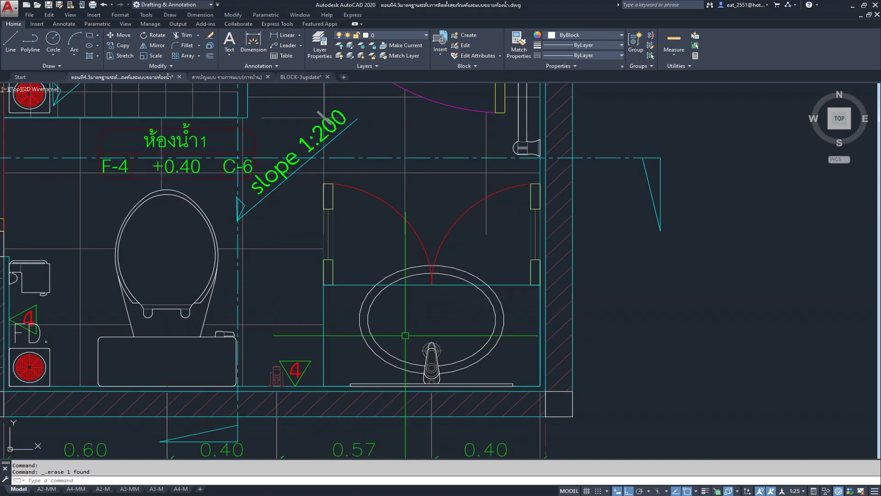
pyautogui.scroll(-2, 405, 336)
pyautogui.scroll(-2, 436, 289)
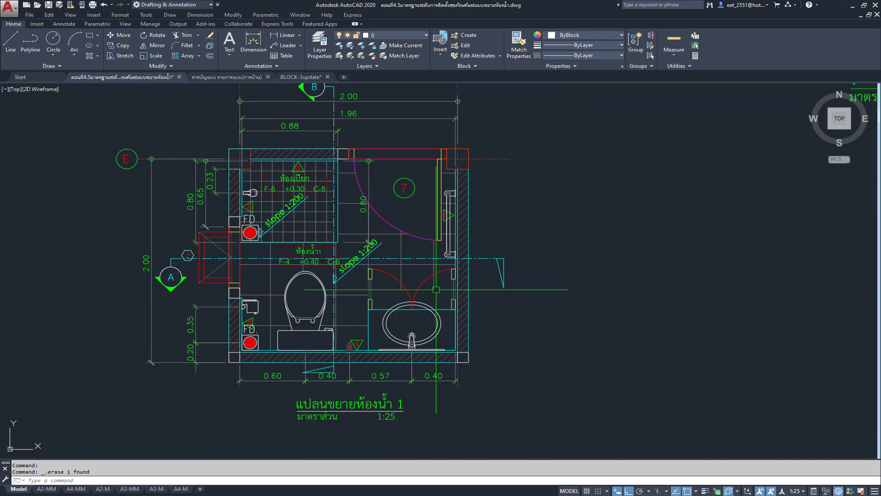
pyautogui.scroll(-2, 436, 290)
pyautogui.moveTo(368, 283); pyautogui.dragTo(171, 401, button='middle')
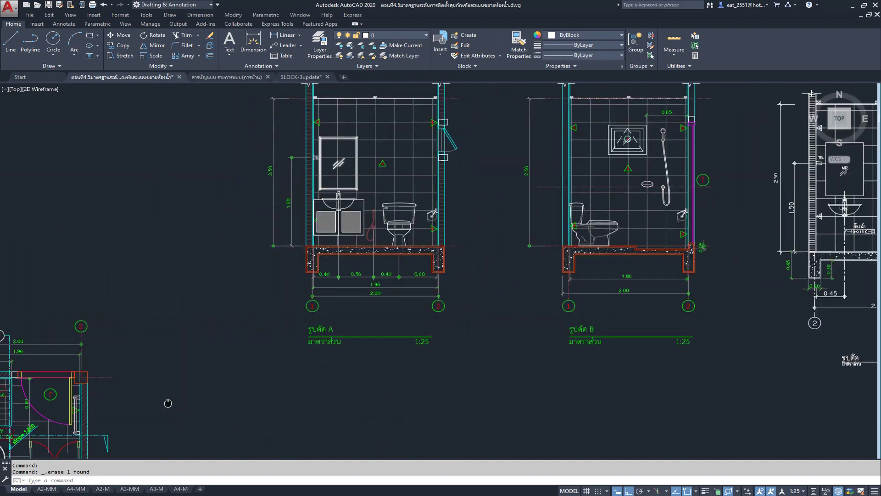
pyautogui.scroll(4, 333, 200)
pyautogui.scroll(-5, 470, 207)
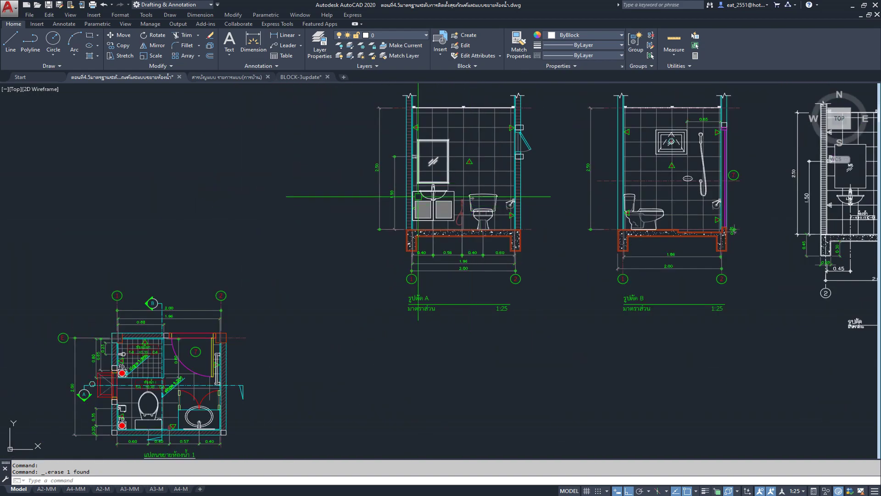
pyautogui.scroll(3, 418, 197)
pyautogui.scroll(-5, 440, 247)
# Explode both hatched door panels of the section A sink cabinet into separate lines
pyautogui.scroll(3, 468, 190)
pyautogui.scroll(2, 468, 190)
pyautogui.scroll(1, 459, 230)
pyautogui.scroll(3, 449, 284)
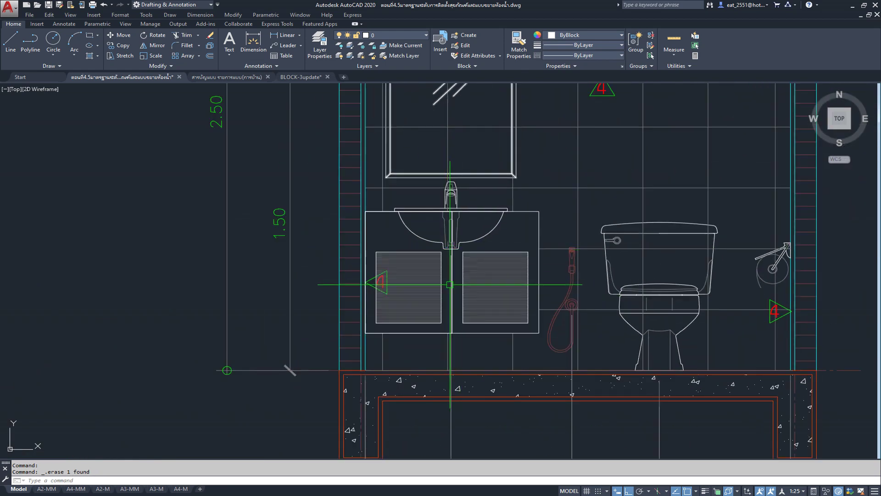
pyautogui.scroll(4, 399, 228)
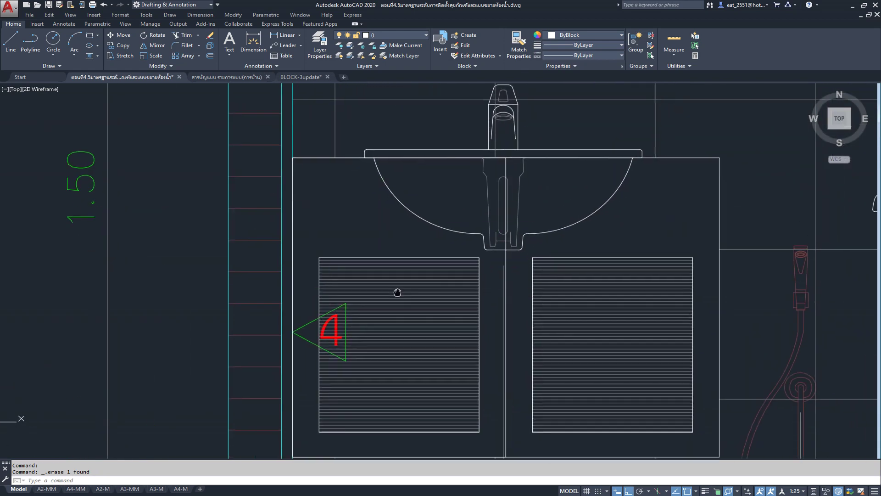
pyautogui.moveTo(397, 291); pyautogui.dragTo(368, 221, button='middle')
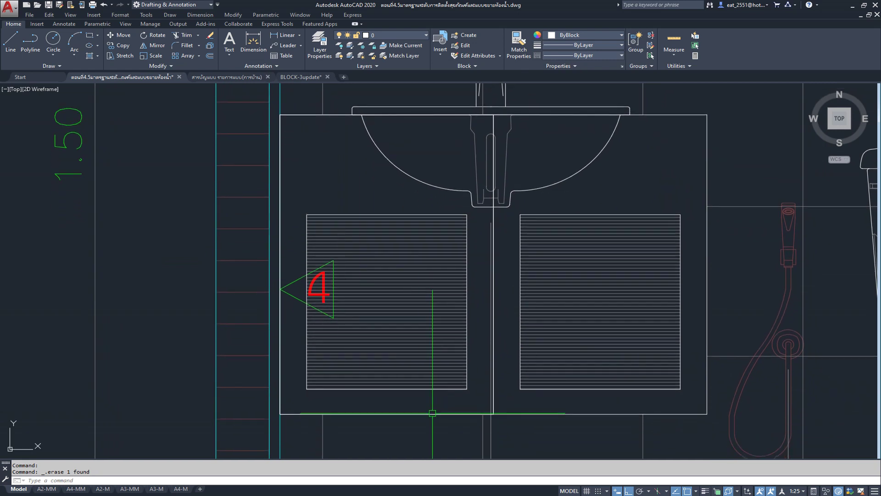
pyautogui.click(432, 413)
pyautogui.press('Escape')
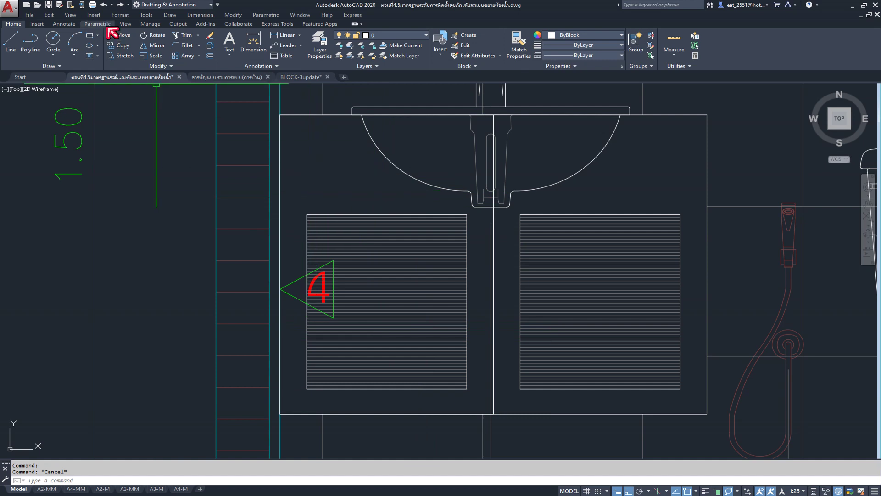
pyautogui.click(369, 214)
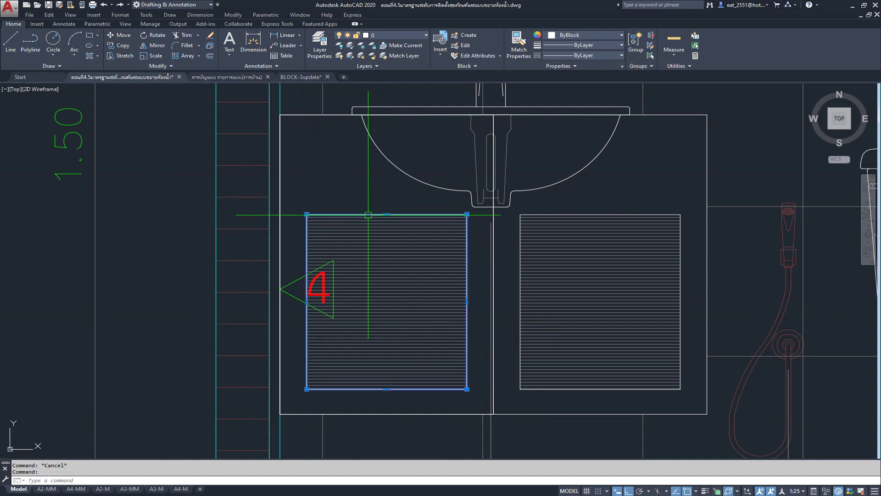
pyautogui.click(212, 45)
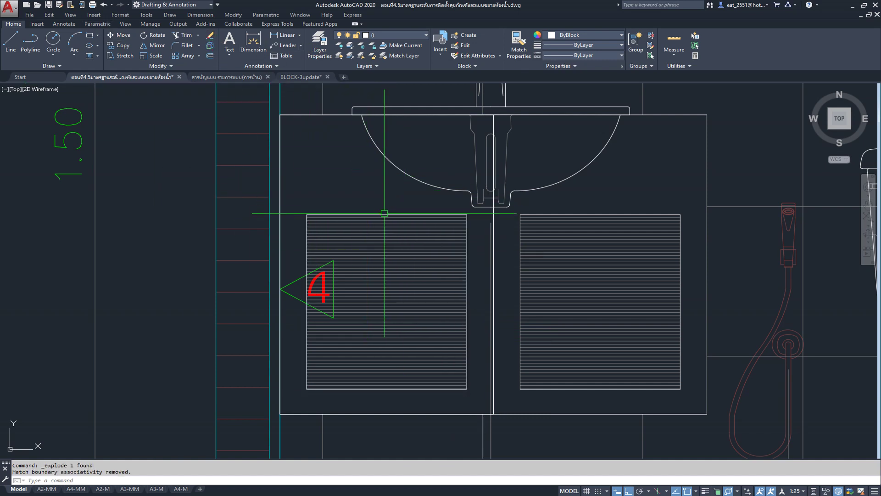
pyautogui.click(597, 213)
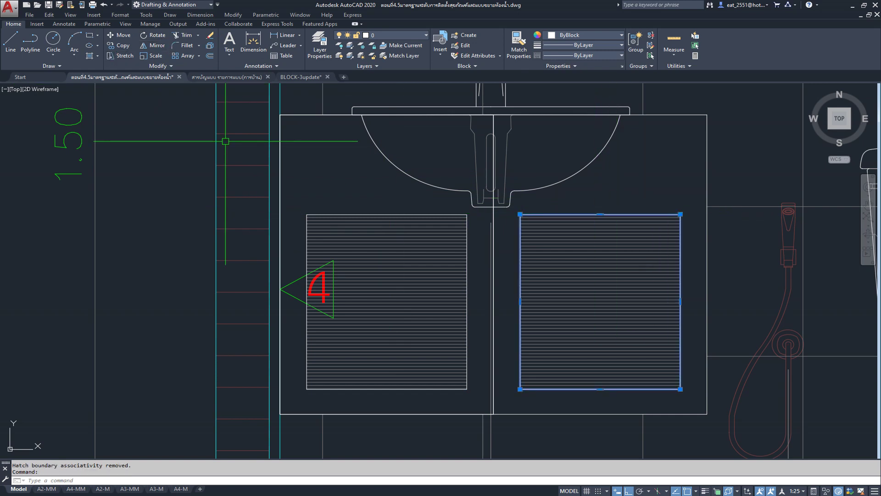
pyautogui.click(210, 45)
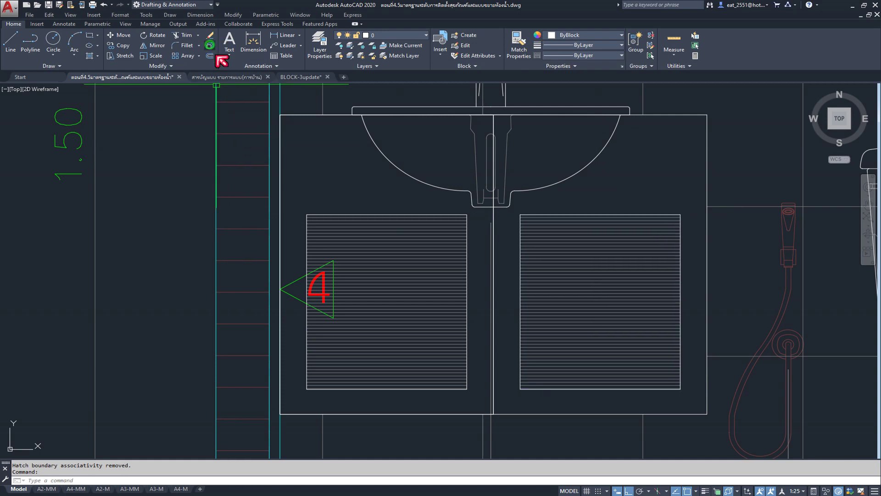
# Begin copying the door panels' top edges from a chosen base point
pyautogui.click(381, 214)
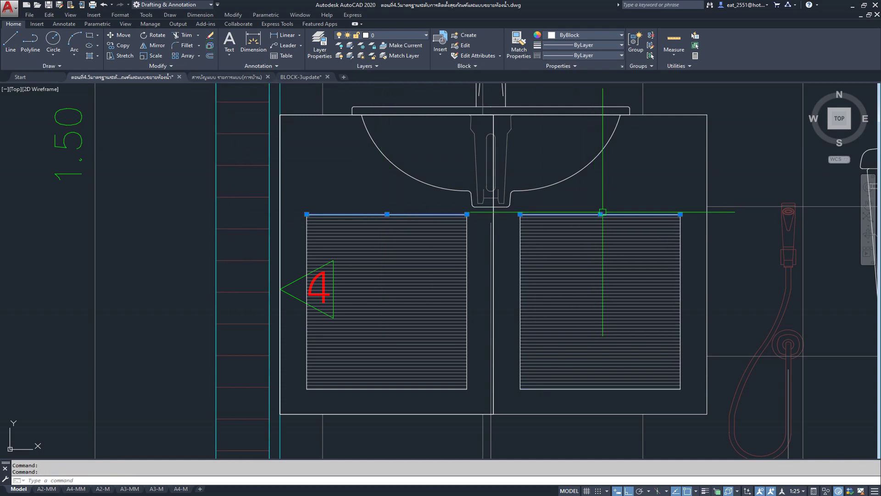
pyautogui.click(118, 46)
pyautogui.click(146, 287)
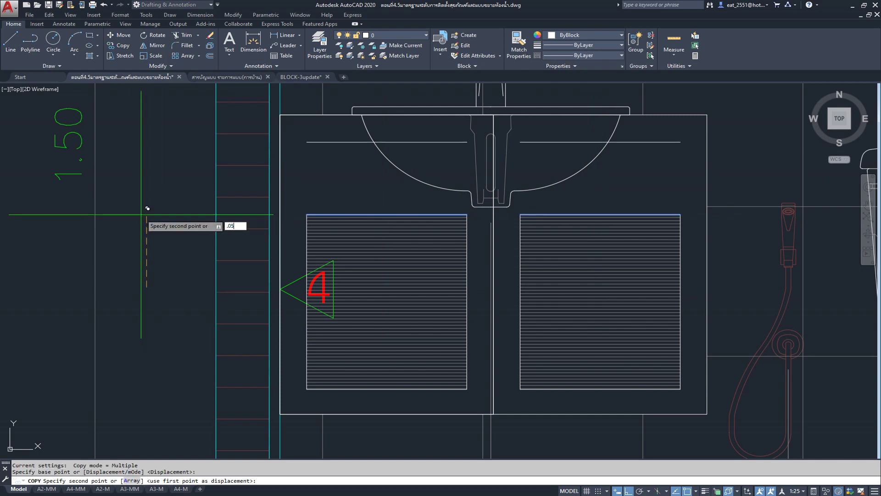
# Place the copied door top edge 0.05 higher and extend it to both cabinet sides
pyautogui.press('Return')
pyautogui.press('Return')
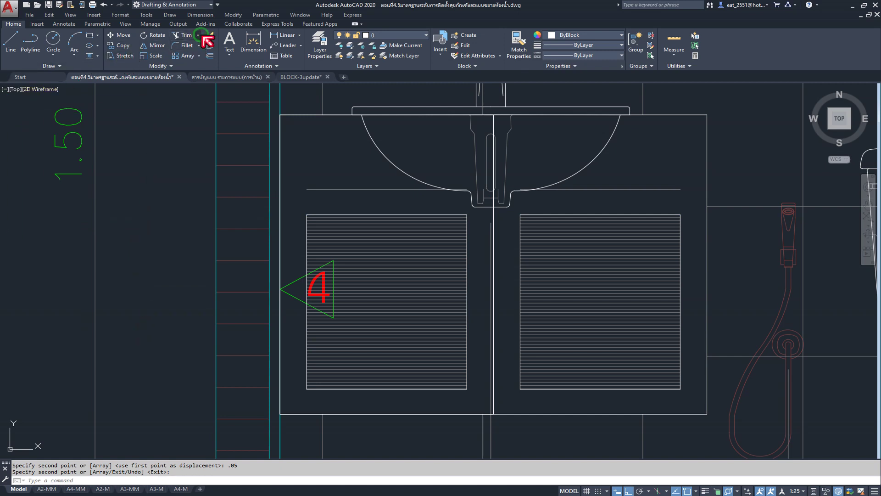
pyautogui.click(190, 68)
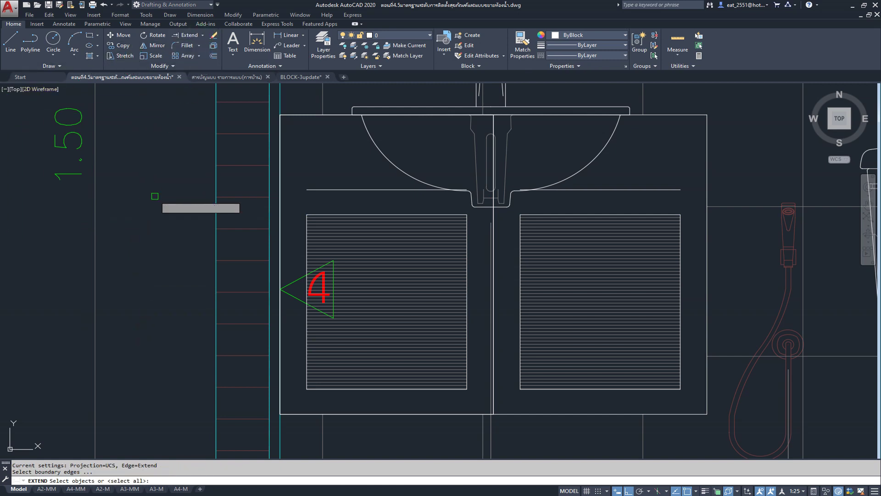
pyautogui.click(654, 189)
pyautogui.click(370, 190)
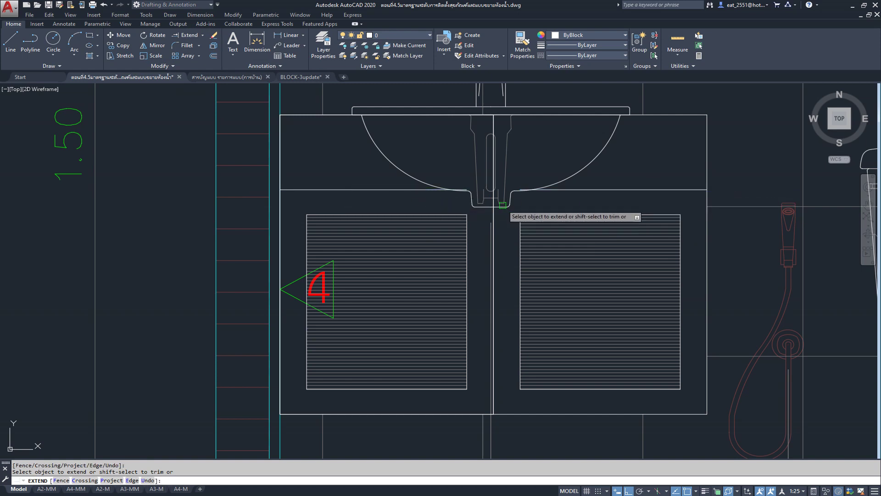
pyautogui.scroll(5, 508, 211)
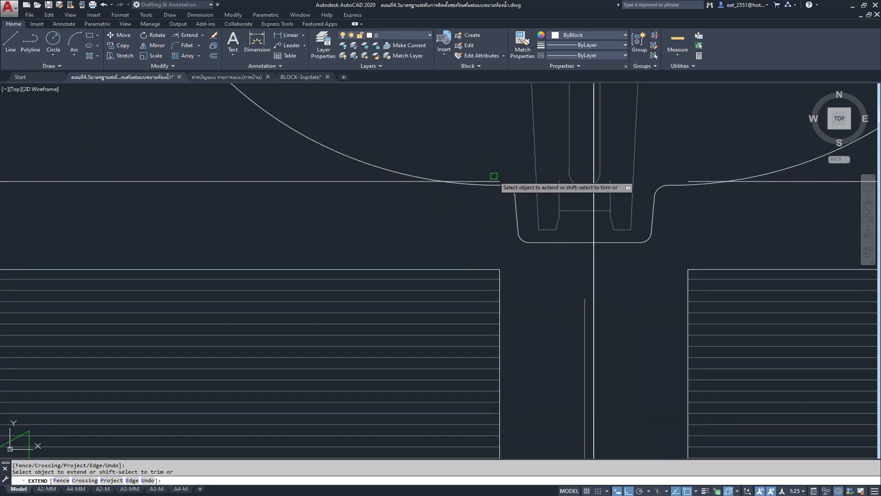
pyautogui.scroll(-4, 308, 216)
pyautogui.scroll(6, 454, 202)
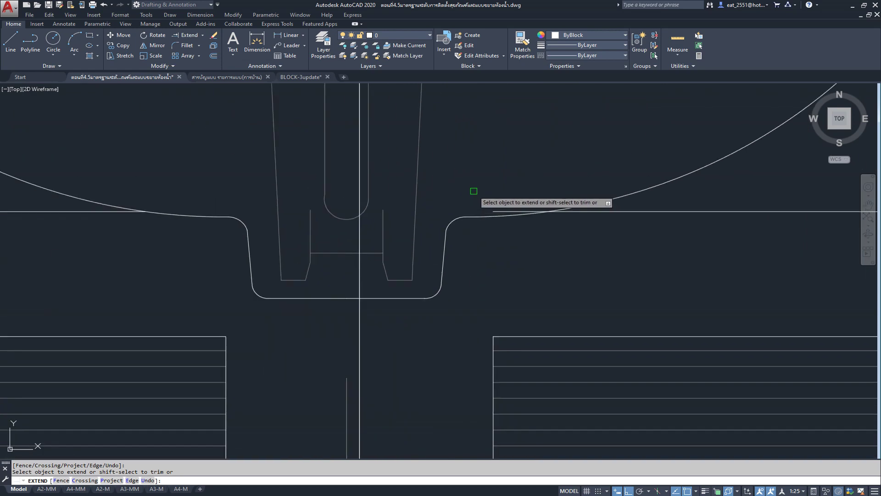
pyautogui.scroll(-4, 504, 209)
pyautogui.scroll(-2, 488, 183)
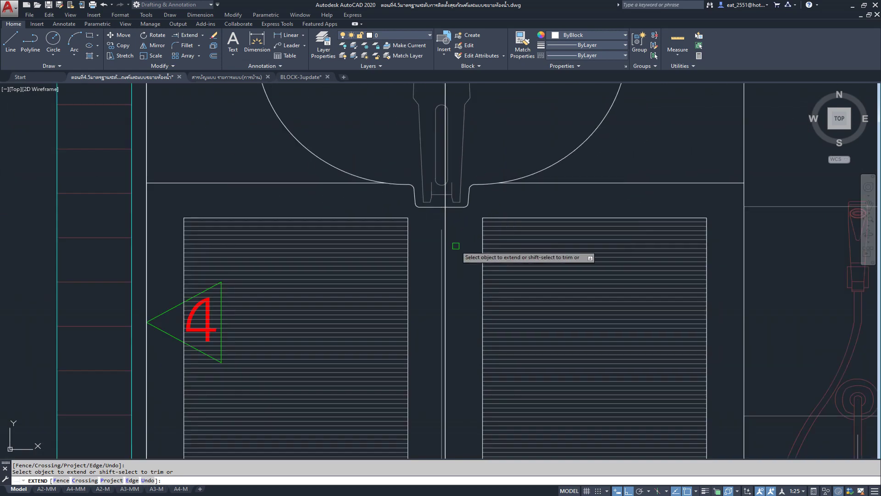
pyautogui.scroll(-4, 439, 186)
pyautogui.press('Escape')
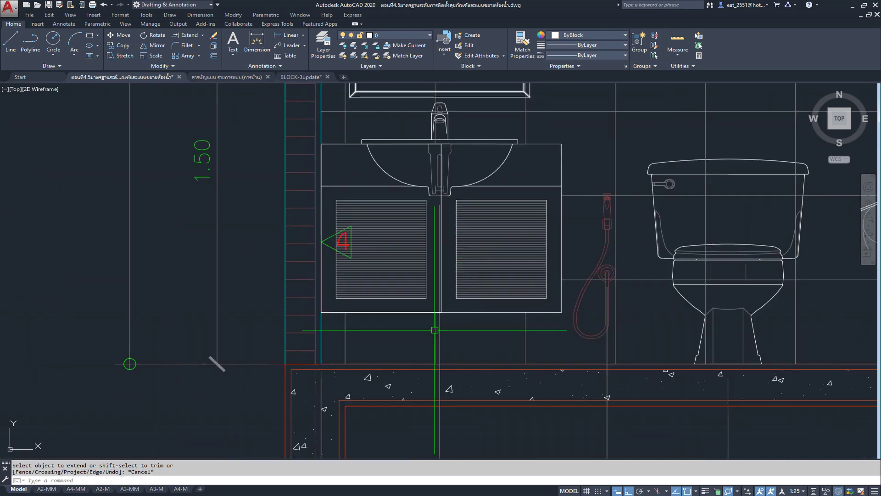
pyautogui.scroll(5, 440, 311)
pyautogui.scroll(4, 448, 305)
pyautogui.click(451, 287)
pyautogui.scroll(-5, 441, 289)
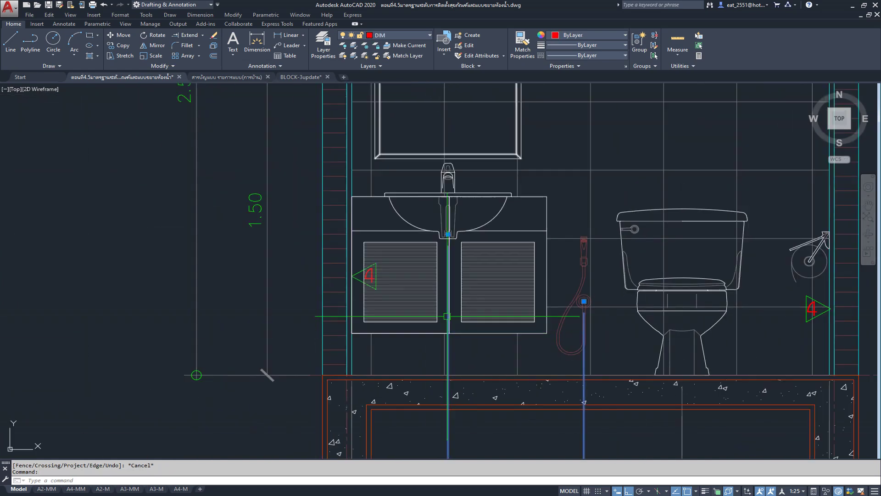
pyautogui.scroll(4, 426, 285)
pyautogui.scroll(-5, 419, 206)
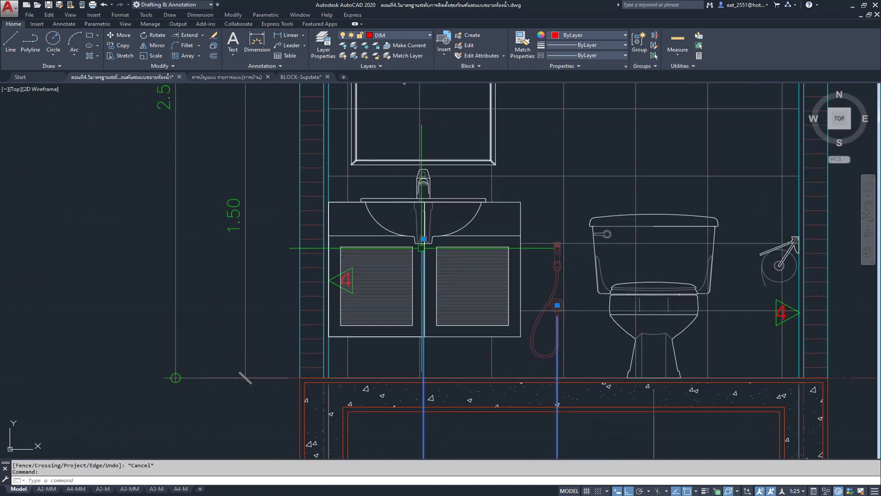
pyautogui.scroll(3, 419, 243)
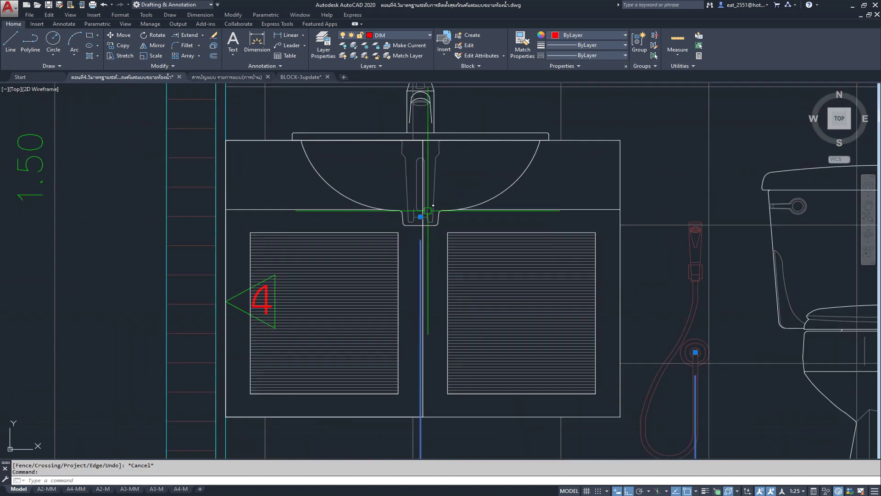
pyautogui.scroll(2, 430, 134)
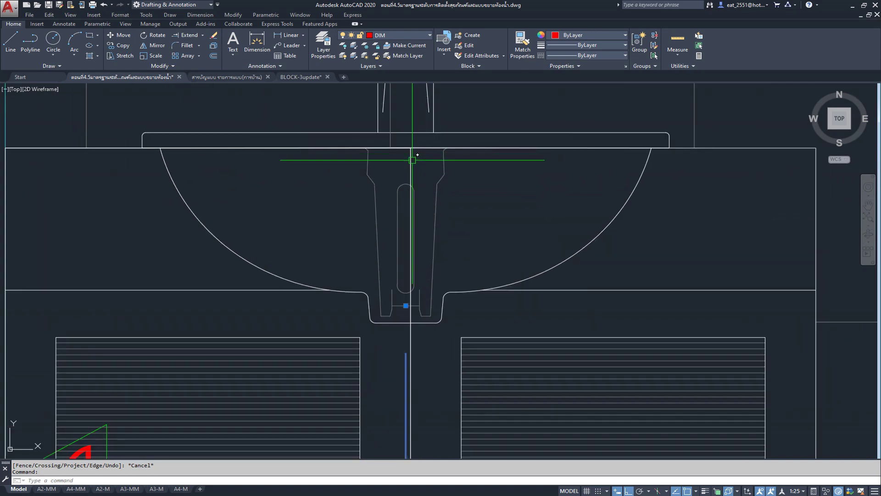
pyautogui.scroll(-2, 412, 161)
pyautogui.scroll(2, 413, 163)
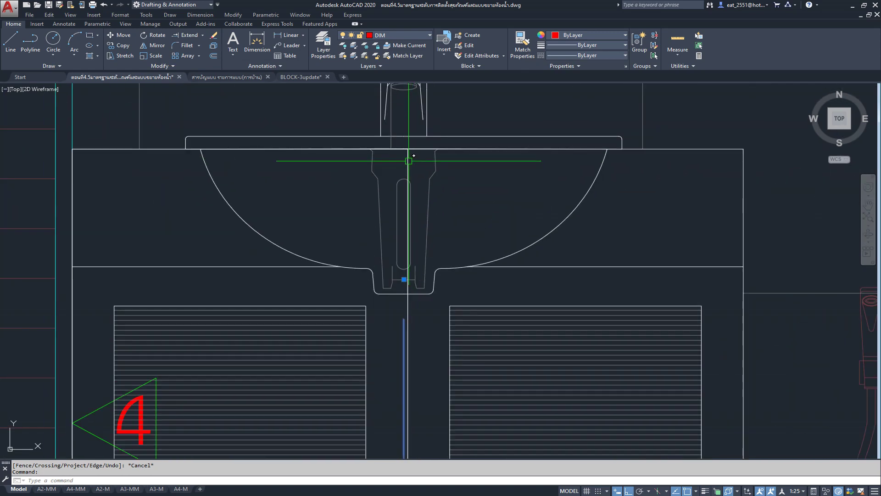
pyautogui.scroll(-2, 410, 232)
pyautogui.scroll(-1, 409, 232)
pyautogui.scroll(-2, 408, 234)
pyautogui.scroll(1, 406, 241)
pyautogui.scroll(2, 406, 244)
pyautogui.press('Escape')
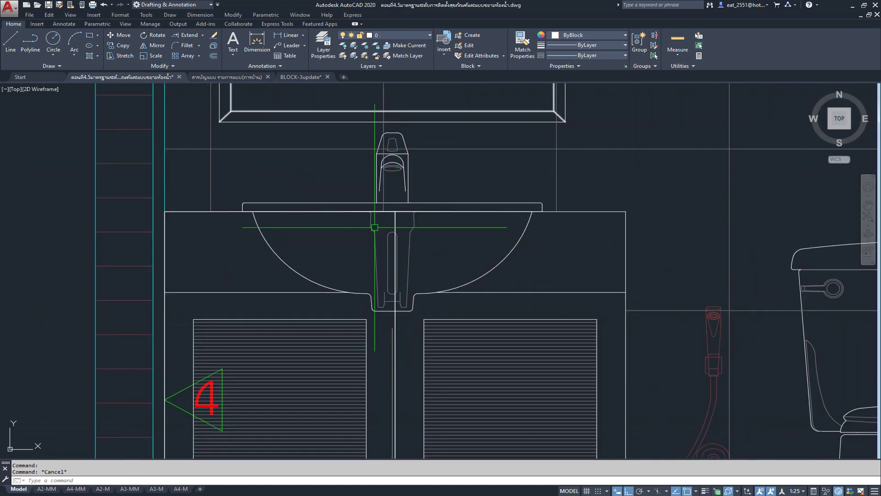
pyautogui.click(373, 227)
pyautogui.scroll(3, 387, 276)
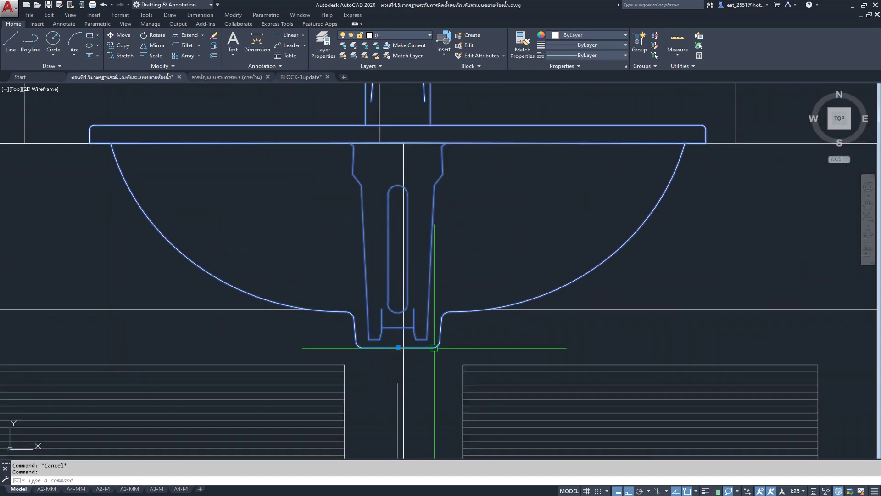
pyautogui.click(120, 35)
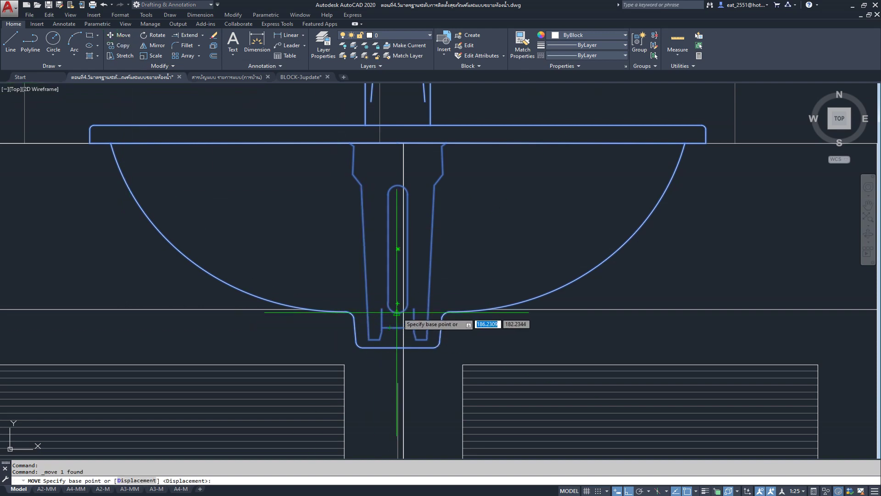
pyautogui.scroll(-4, 403, 310)
pyautogui.scroll(-5, 425, 223)
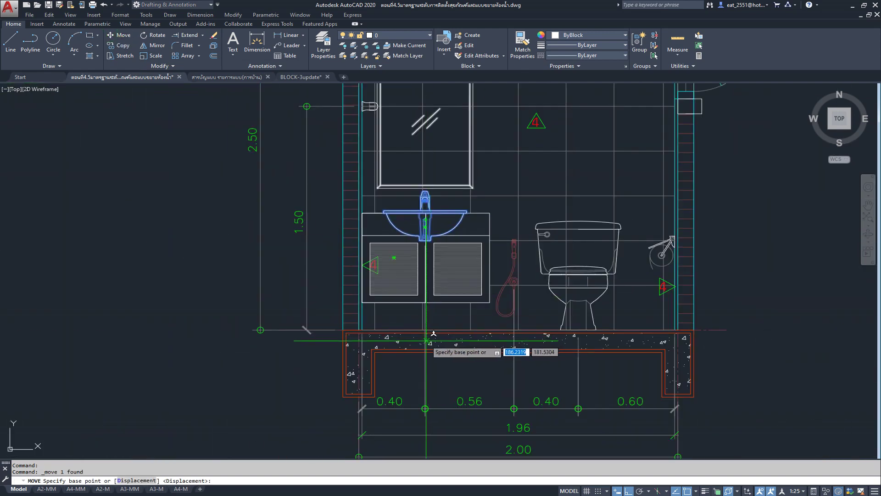
pyautogui.scroll(3, 417, 262)
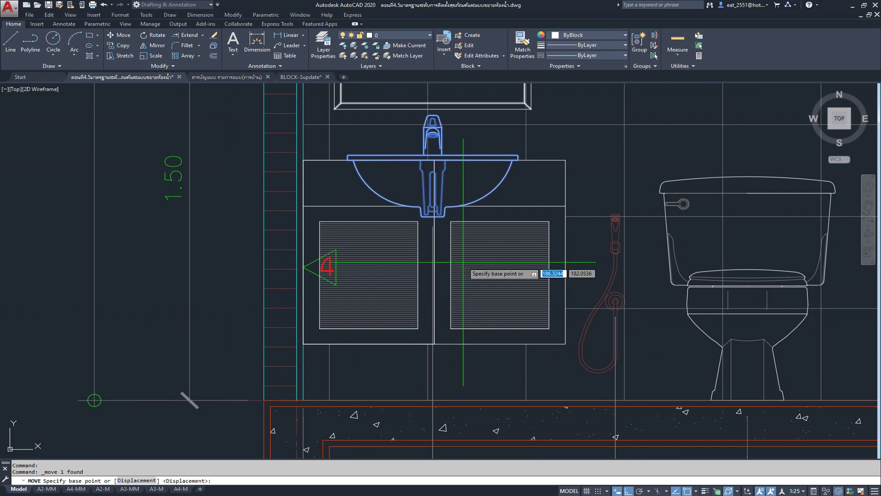
pyautogui.press('Escape')
pyautogui.moveTo(434, 280); pyautogui.dragTo(422, 291, button='middle')
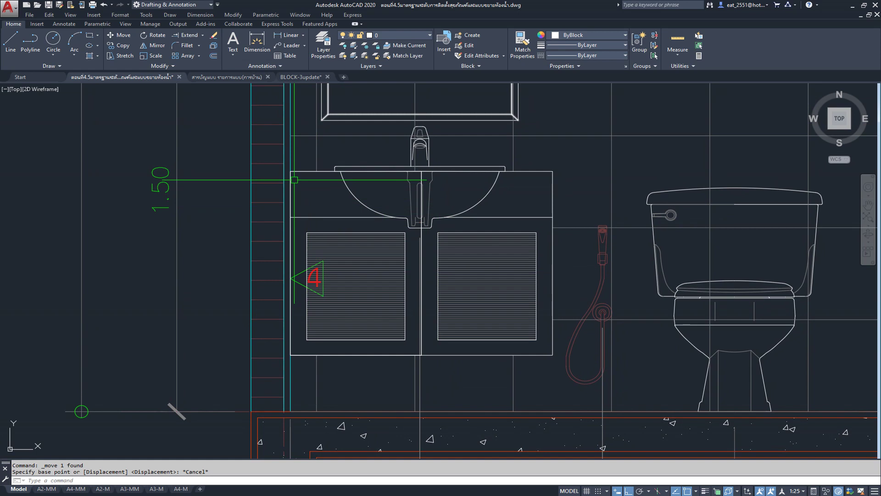
pyautogui.scroll(2, 294, 180)
pyautogui.scroll(-2, 303, 176)
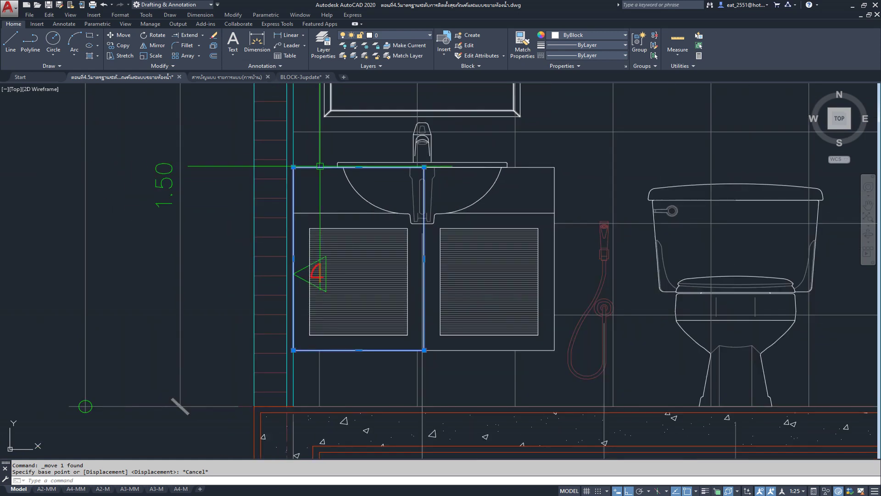
pyautogui.click(527, 167)
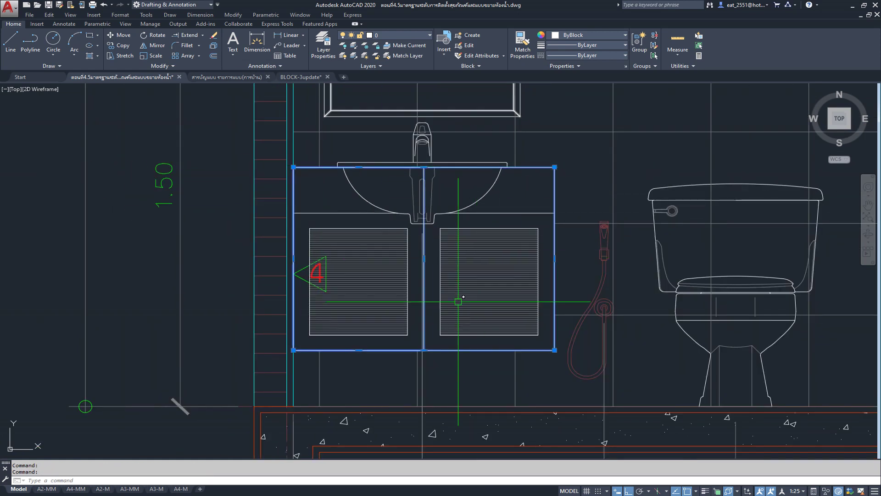
pyautogui.moveTo(415, 326); pyautogui.dragTo(411, 242, button='middle')
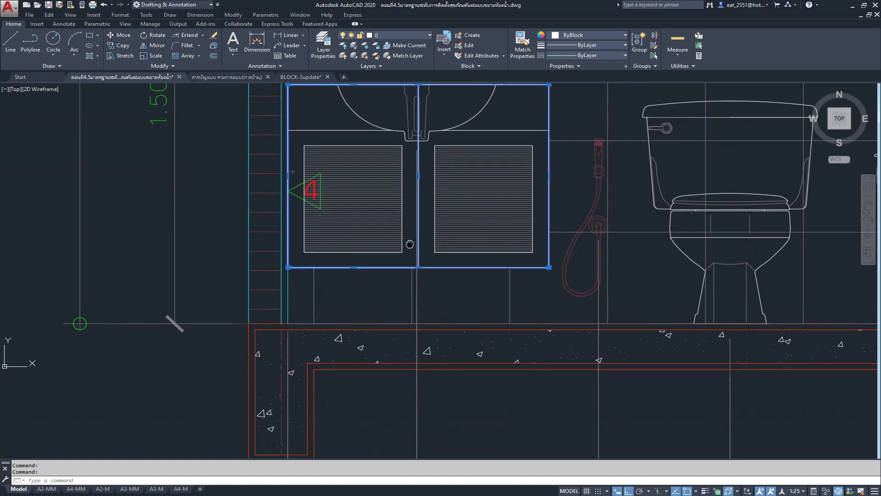
pyautogui.press('Escape')
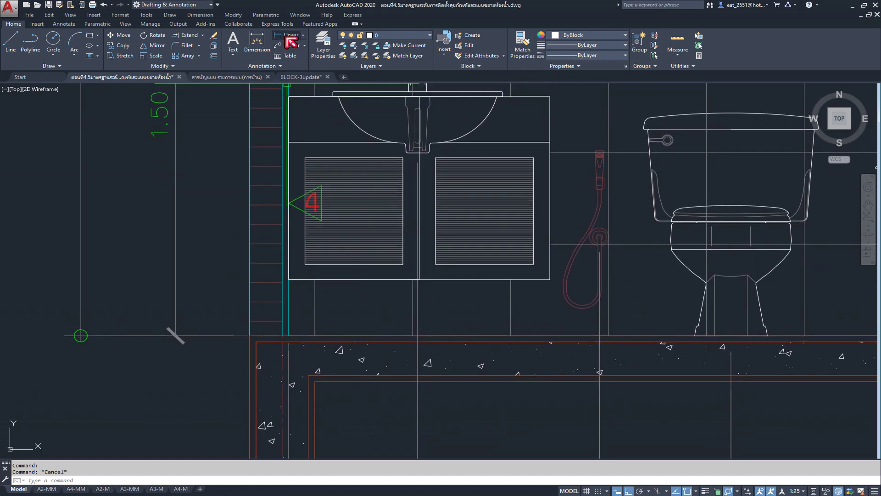
# Add a 0.80 linear dimension across the sink cabinet's bottom corners, just below it
pyautogui.click(291, 42)
pyautogui.click(288, 279)
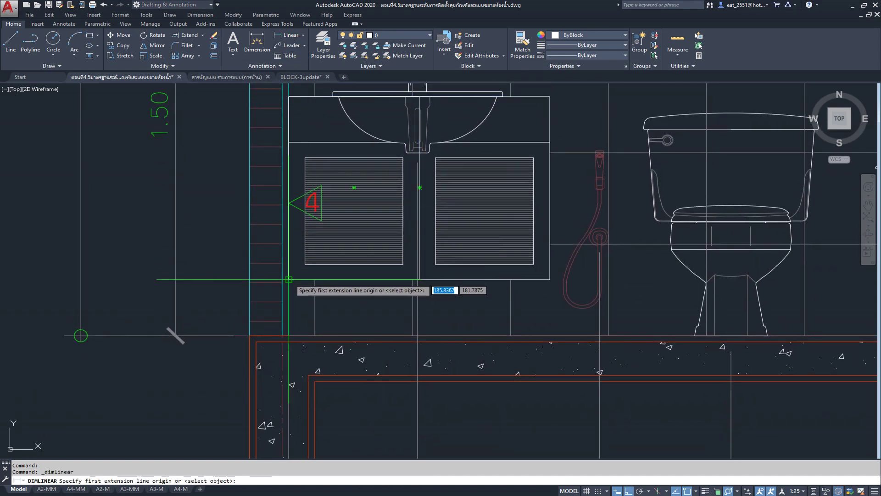
pyautogui.click(550, 279)
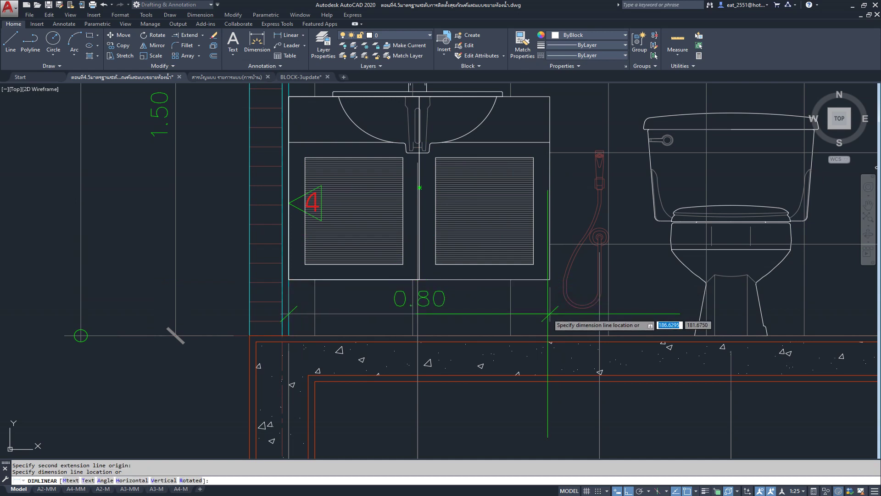
pyautogui.click(549, 314)
pyautogui.moveTo(409, 170); pyautogui.dragTo(409, 237, button='middle')
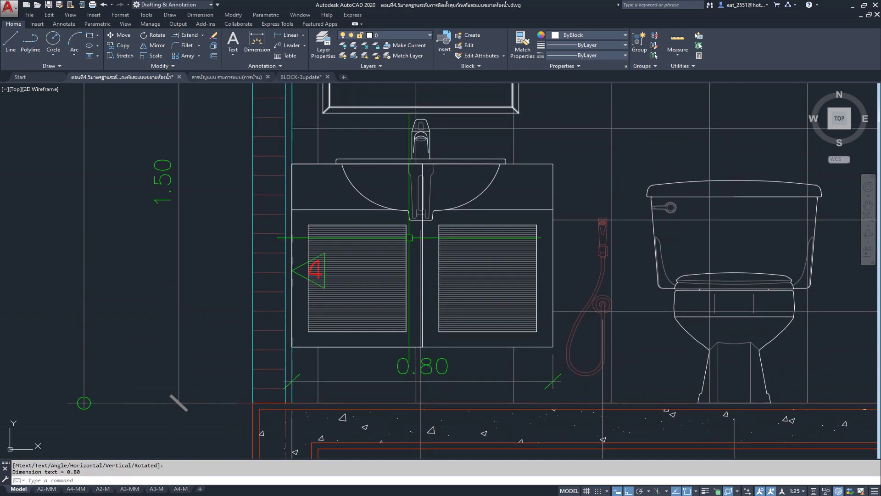
pyautogui.scroll(-3, 392, 175)
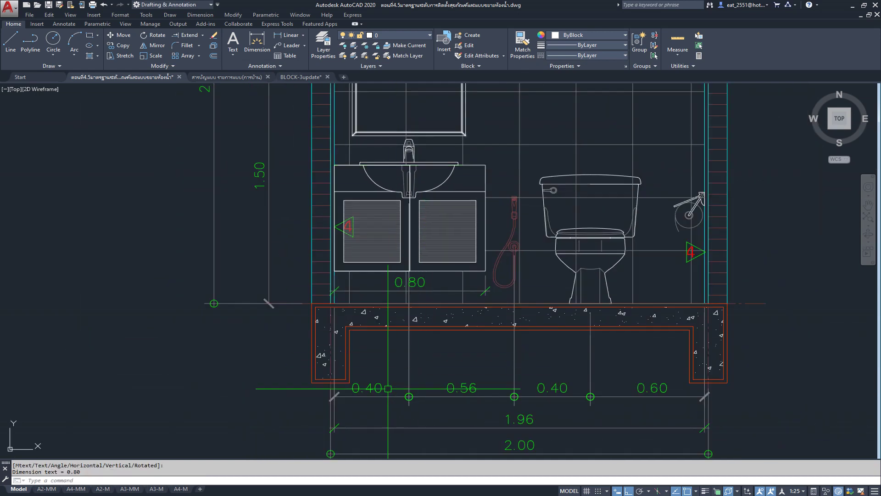
pyautogui.scroll(3, 389, 388)
pyautogui.scroll(1, 379, 279)
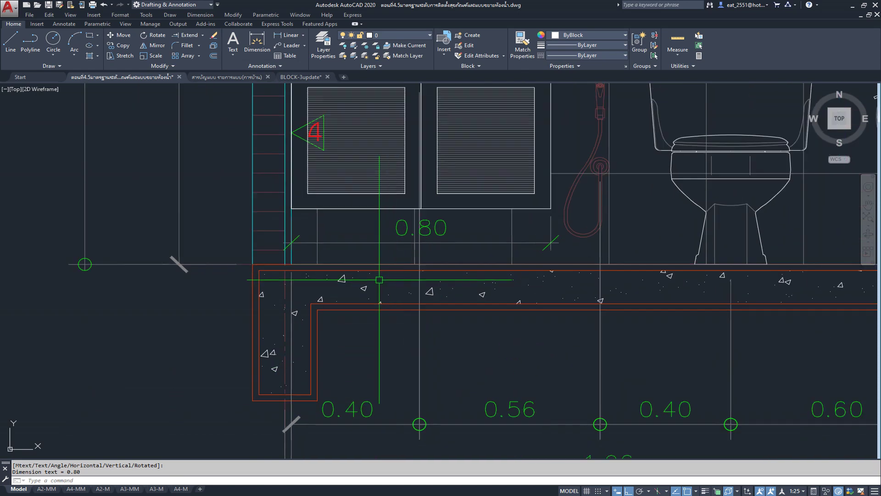
# Inspect the 0.40 floor dimension and look over the area around the 0.80 dimension
pyautogui.click(331, 406)
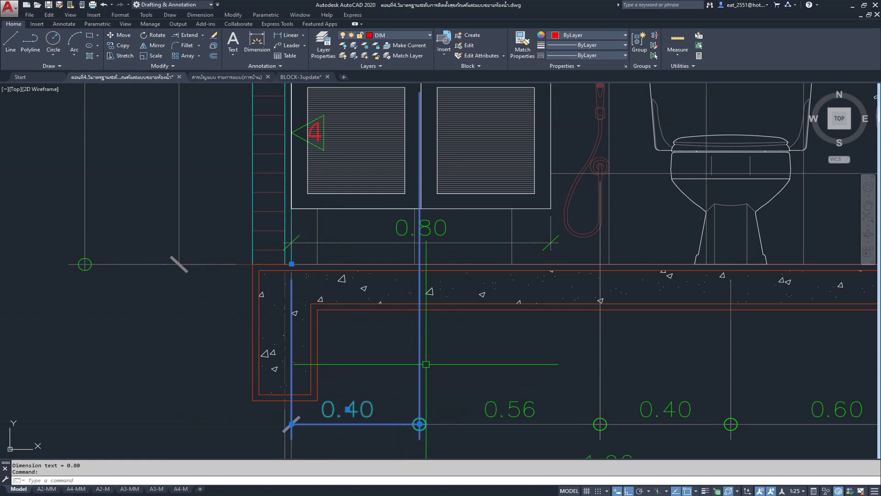
pyautogui.scroll(2, 436, 251)
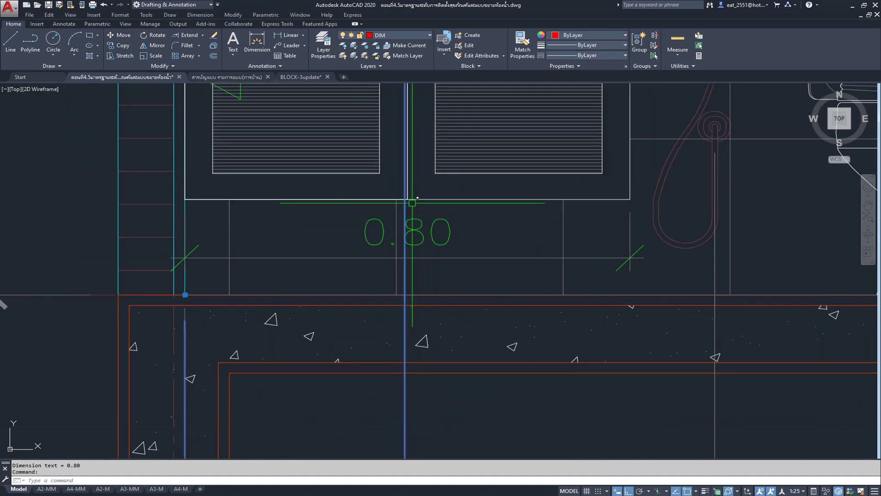
pyautogui.moveTo(408, 193); pyautogui.dragTo(412, 214, button='middle')
pyautogui.press('Escape')
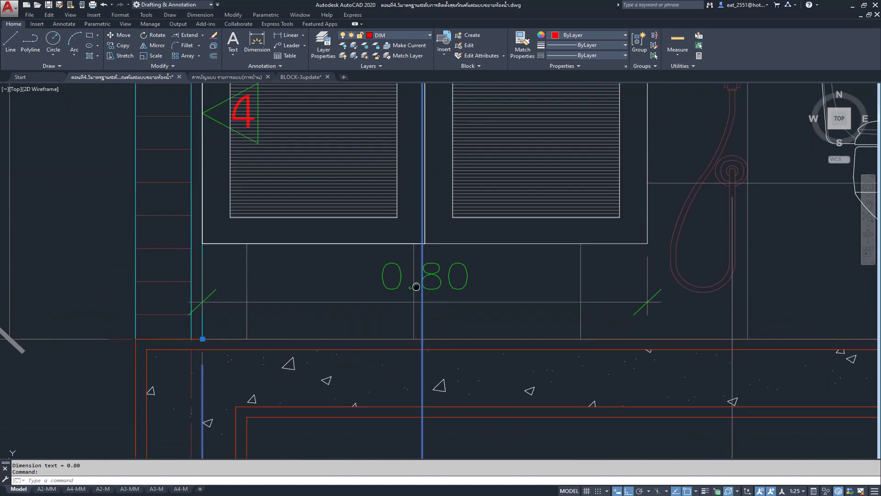
pyautogui.scroll(1, 427, 236)
pyautogui.scroll(1, 426, 235)
# Remove the extra left cabinet outline and the leftover vertical line in the cabinet
pyautogui.click(417, 248)
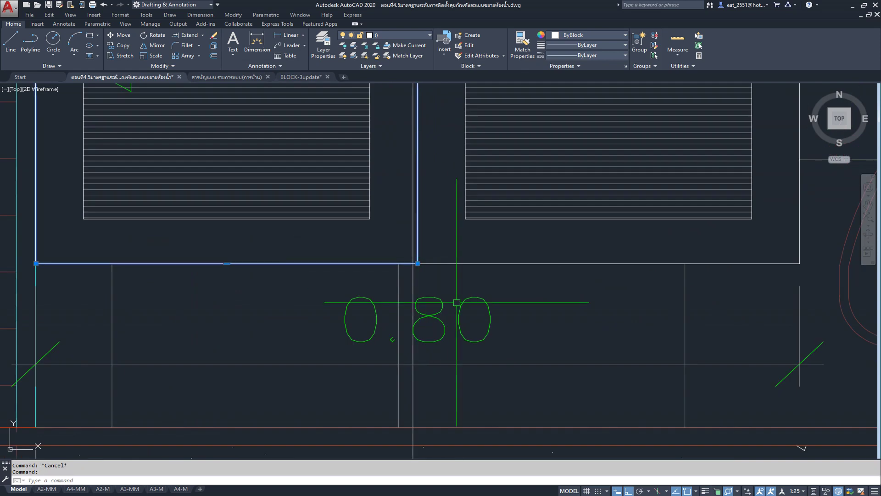
pyautogui.scroll(-3, 393, 292)
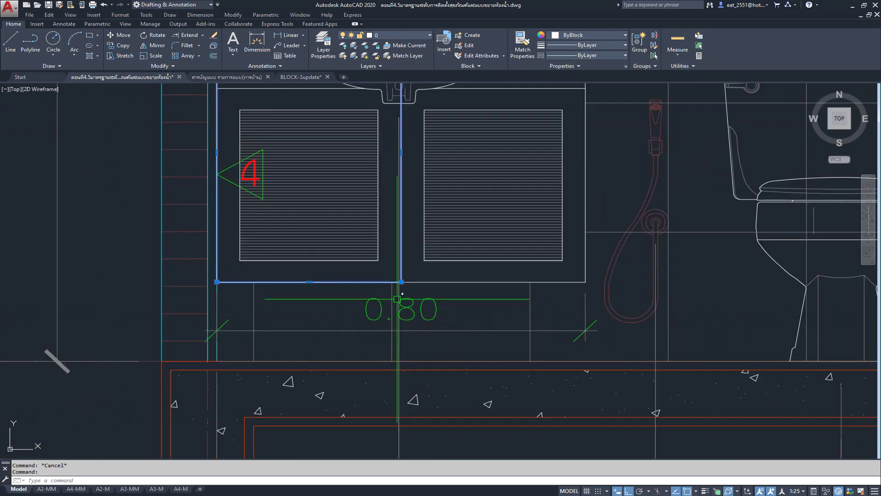
pyautogui.press('Escape')
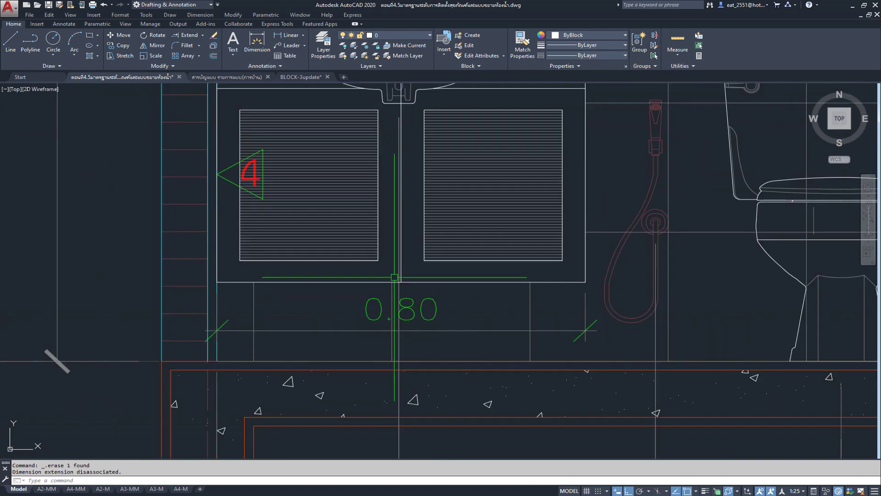
pyautogui.scroll(3, 394, 279)
pyautogui.click(404, 273)
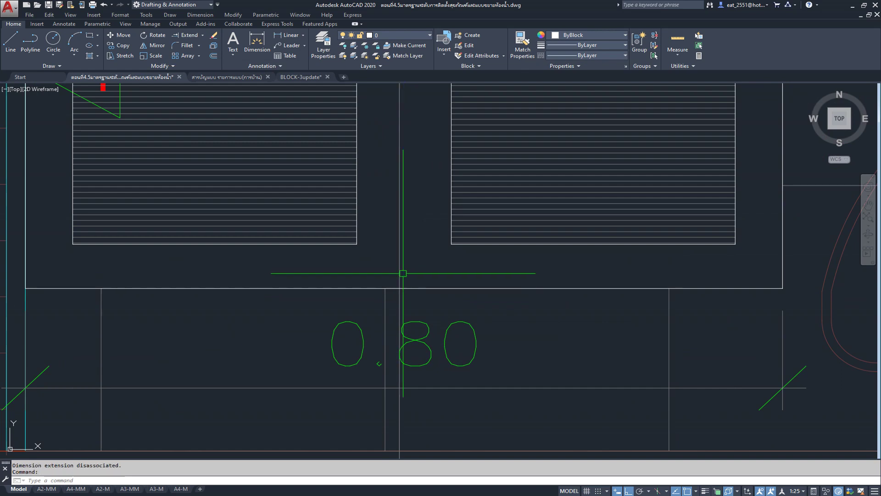
pyautogui.scroll(-5, 403, 273)
pyautogui.scroll(4, 351, 256)
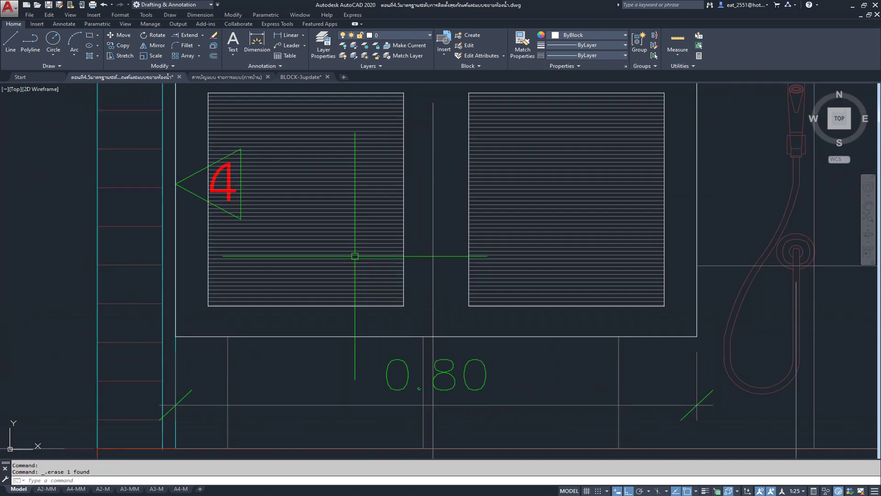
pyautogui.moveTo(354, 256); pyautogui.dragTo(345, 291, button='middle')
pyautogui.scroll(-1, 402, 273)
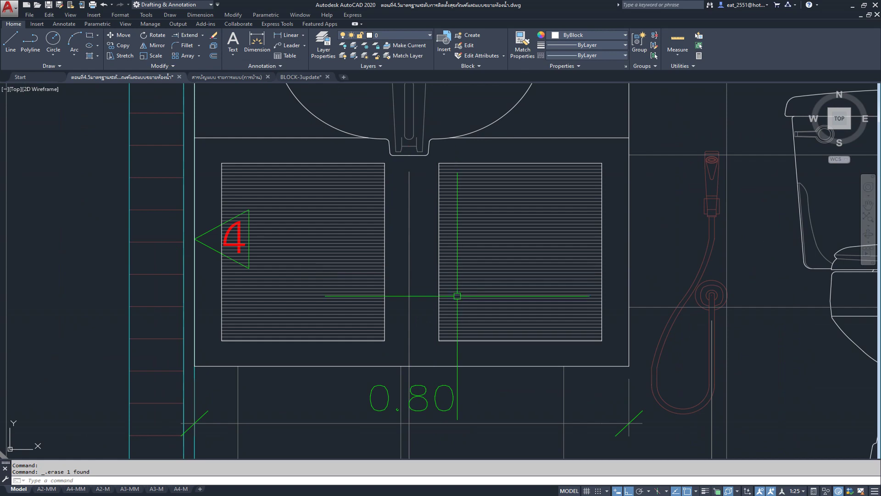
pyautogui.scroll(-2, 378, 177)
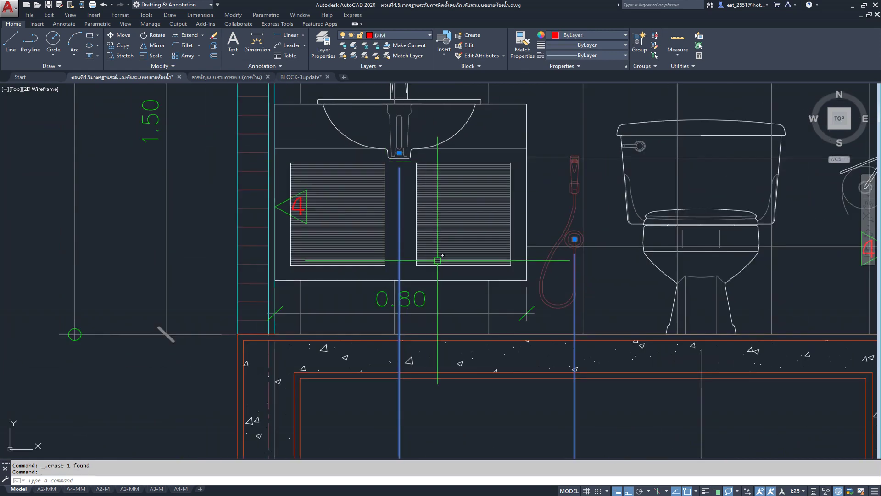
pyautogui.scroll(2, 462, 406)
# Check the 0.56 dimension, then frame the view on the basin and counter top
pyautogui.click(462, 422)
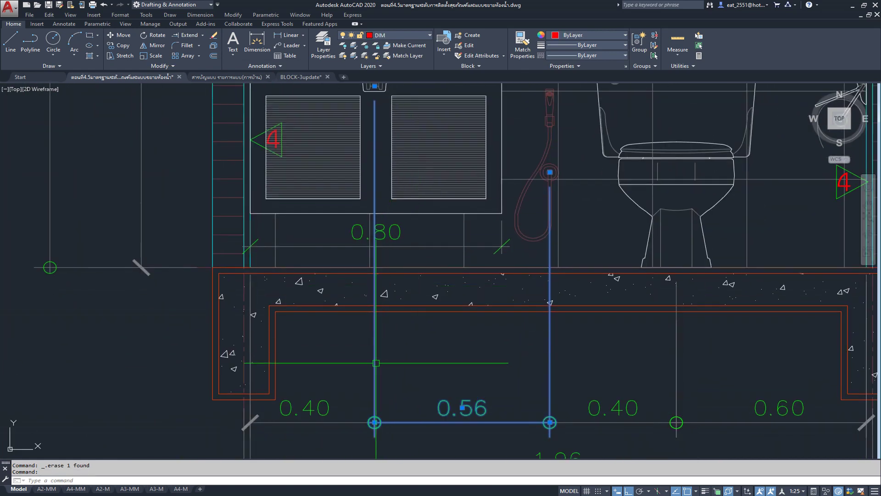
pyautogui.press('Escape')
pyautogui.scroll(1, 367, 362)
pyautogui.scroll(-1, 357, 364)
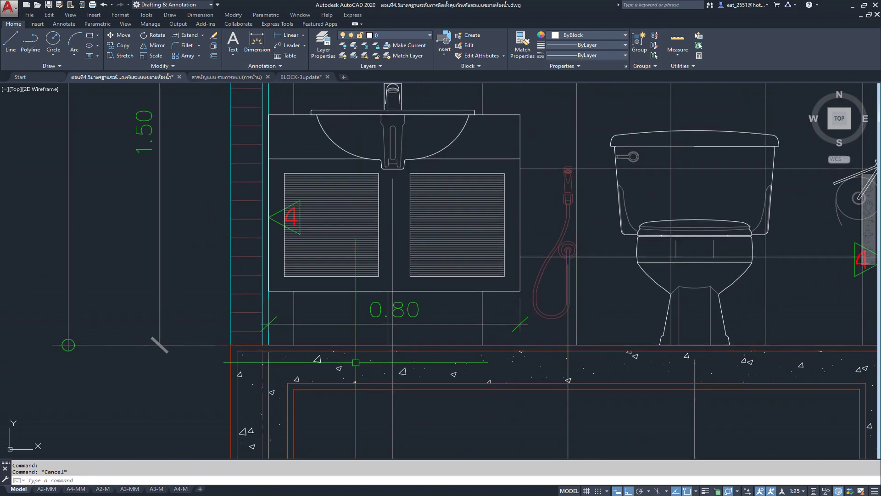
pyautogui.moveTo(357, 363); pyautogui.dragTo(357, 256, button='middle')
pyautogui.moveTo(434, 214)
pyautogui.mouseDown(button='middle')
pyautogui.moveTo(389, 247)
pyautogui.moveTo(412, 311)
pyautogui.moveTo(412, 252)
pyautogui.mouseUp(button='middle')
pyautogui.scroll(1, 394, 252)
pyautogui.scroll(1, 392, 249)
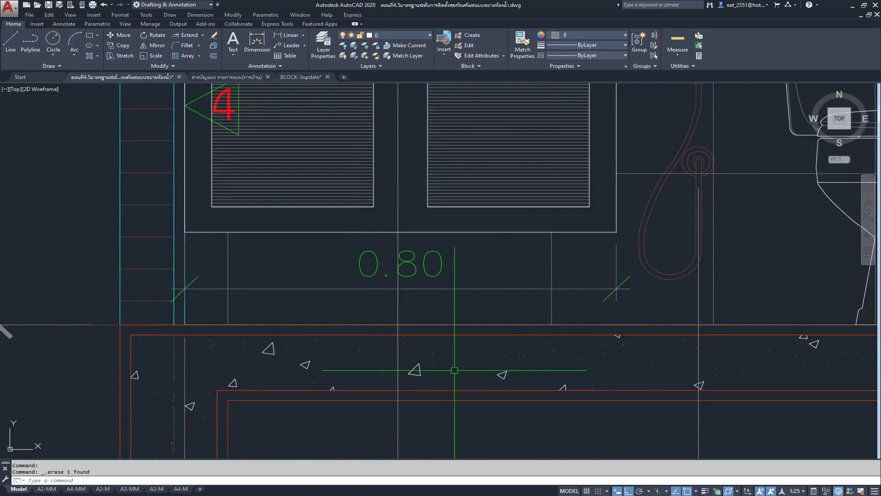
pyautogui.scroll(-1, 407, 308)
pyautogui.scroll(-1, 403, 294)
pyautogui.moveTo(398, 293)
pyautogui.mouseDown(button='middle')
pyautogui.moveTo(385, 333)
pyautogui.moveTo(384, 232)
pyautogui.mouseUp(button='middle')
pyautogui.moveTo(388, 184); pyautogui.dragTo(390, 218, button='middle')
pyautogui.moveTo(391, 165); pyautogui.dragTo(394, 221, button='middle')
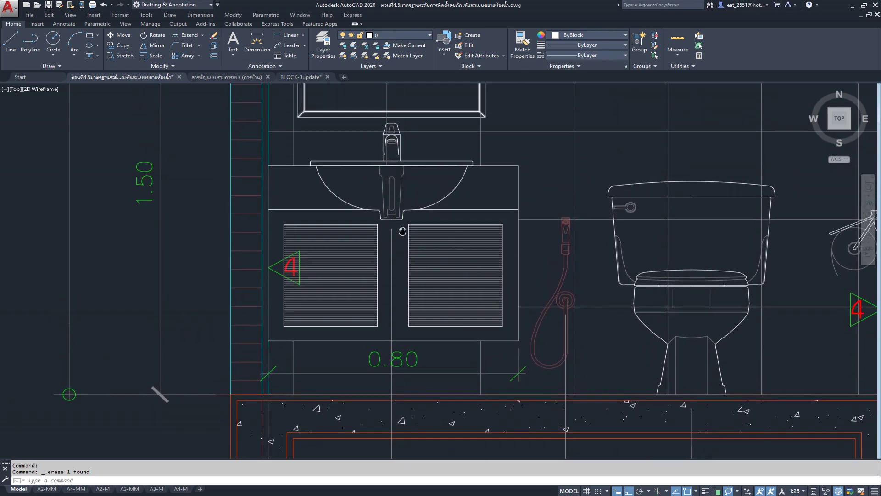
pyautogui.scroll(2, 394, 220)
pyautogui.scroll(1, 394, 220)
pyautogui.scroll(-2, 362, 229)
pyautogui.moveTo(275, 206); pyautogui.dragTo(275, 265, button='middle')
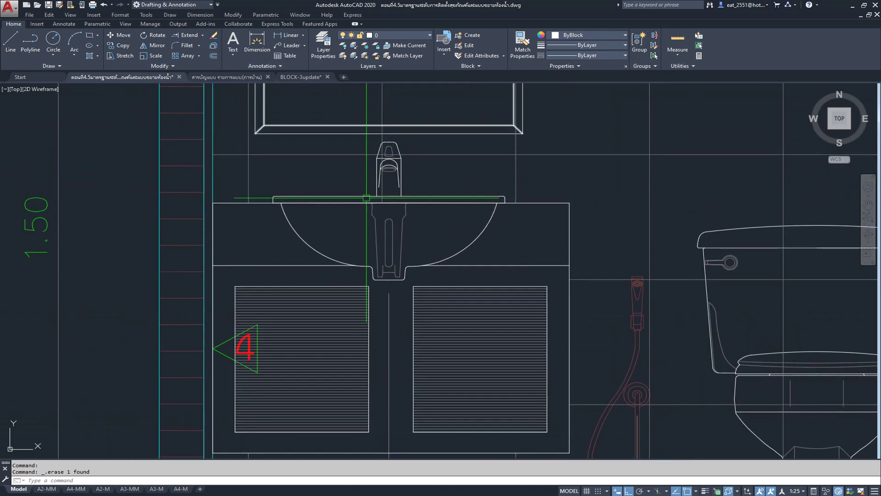
pyautogui.scroll(2, 156, 183)
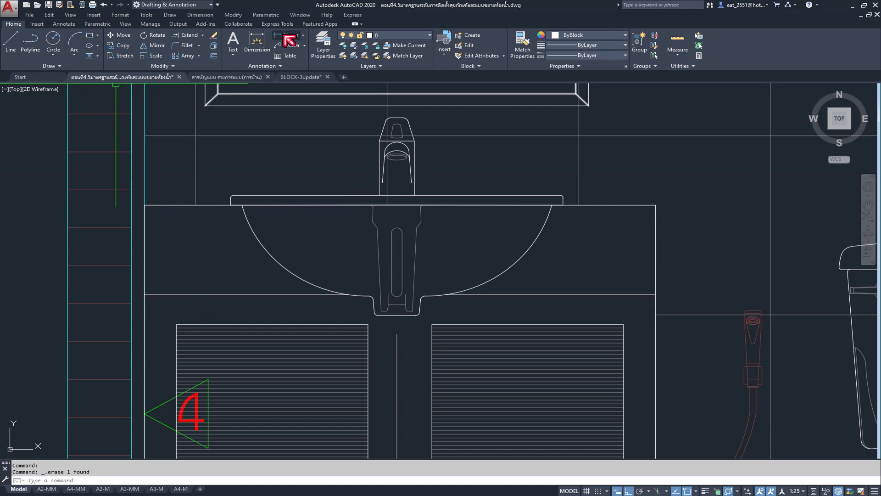
# Start a linear dimension from the counter corner to the basin bottom, then cancel it unplaced
pyautogui.click(144, 204)
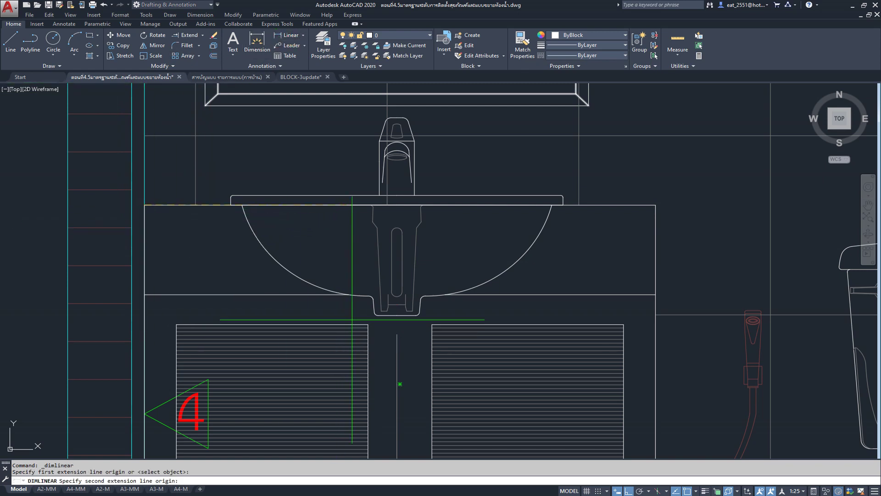
pyautogui.click(405, 297)
pyautogui.moveTo(396, 413); pyautogui.dragTo(419, 221, button='middle')
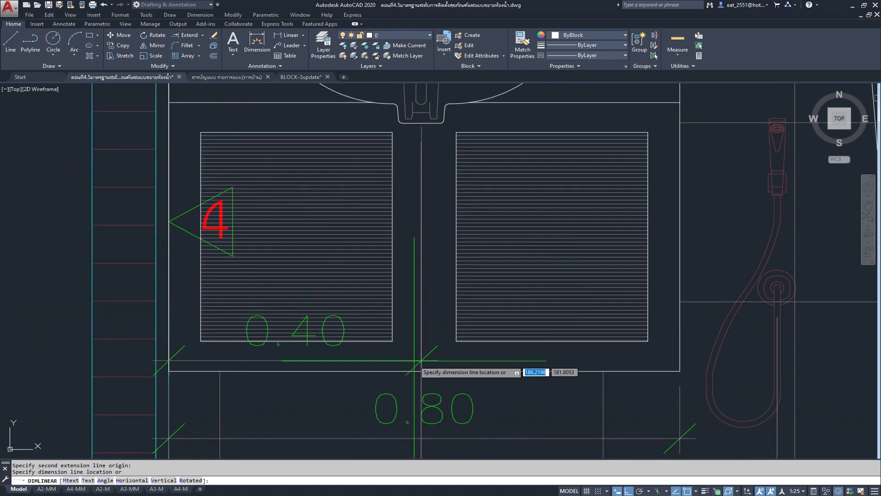
pyautogui.moveTo(434, 321); pyautogui.dragTo(409, 154, button='middle')
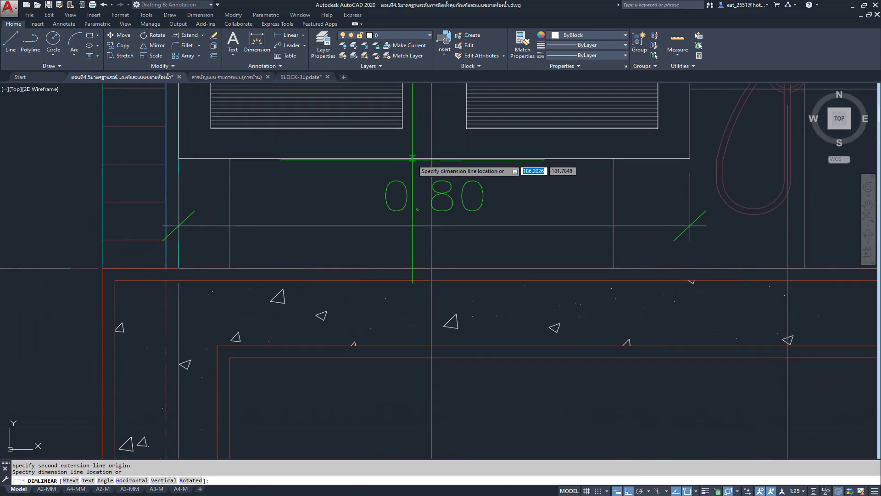
pyautogui.scroll(-3, 412, 161)
pyautogui.moveTo(439, 236); pyautogui.dragTo(452, 355, button='middle')
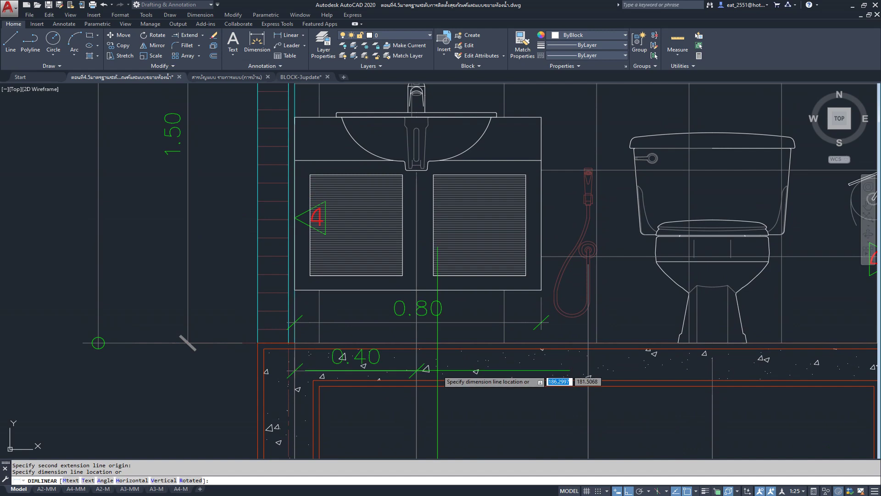
pyautogui.scroll(3, 420, 216)
pyautogui.press('Escape')
pyautogui.scroll(-3, 419, 266)
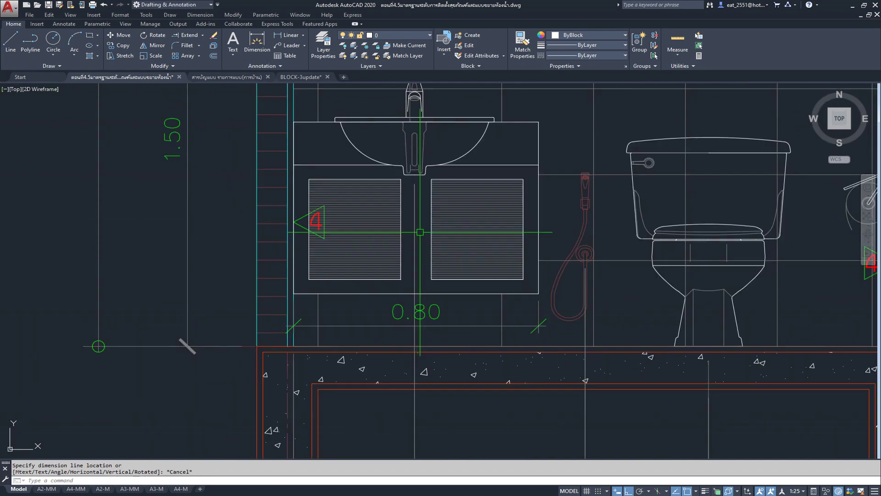
pyautogui.scroll(-2, 455, 341)
pyautogui.scroll(4, 432, 309)
pyautogui.scroll(-4, 397, 336)
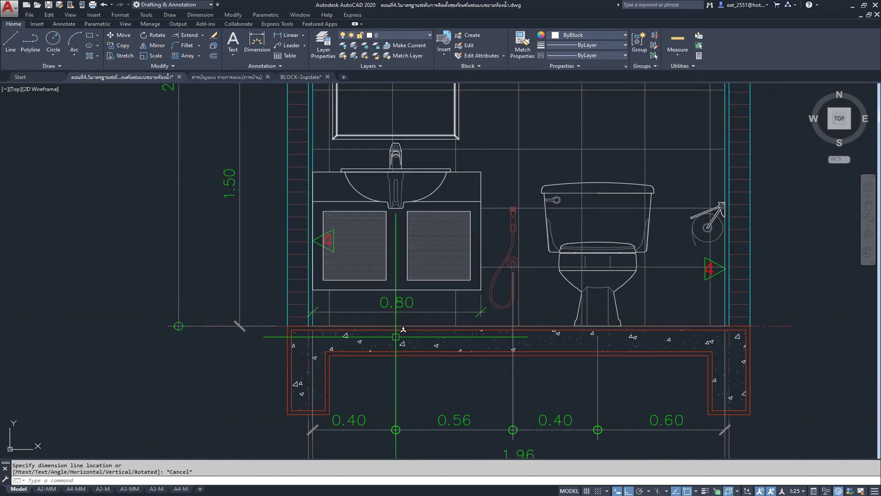
pyautogui.scroll(2, 393, 227)
pyautogui.scroll(-4, 399, 243)
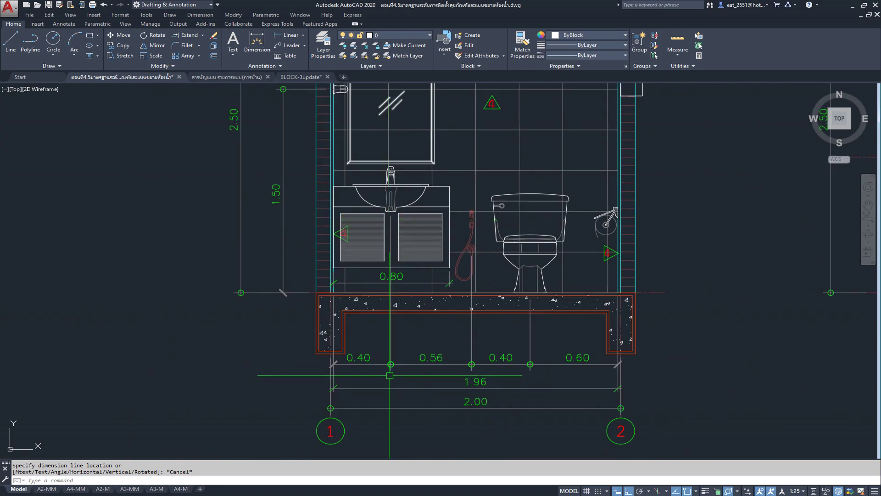
pyautogui.scroll(1, 362, 202)
pyautogui.scroll(4, 394, 284)
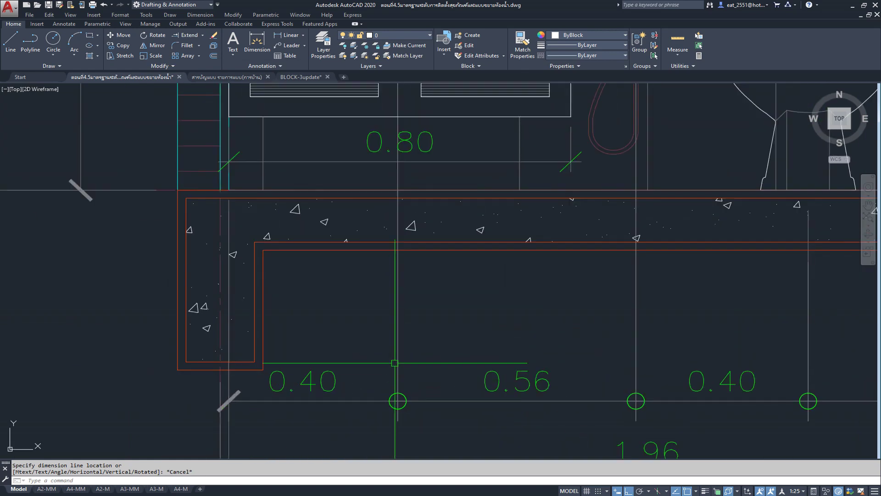
pyautogui.moveTo(425, 303); pyautogui.dragTo(425, 435, button='middle')
pyautogui.scroll(-2, 423, 299)
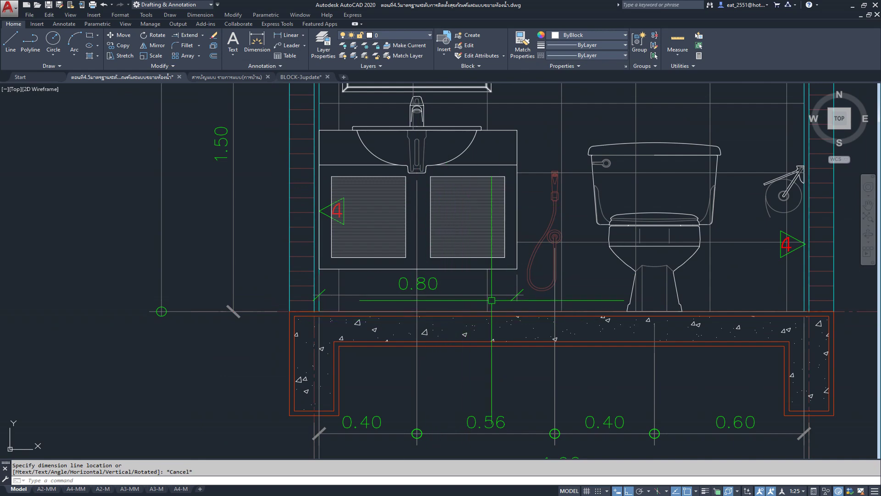
pyautogui.scroll(-2, 350, 313)
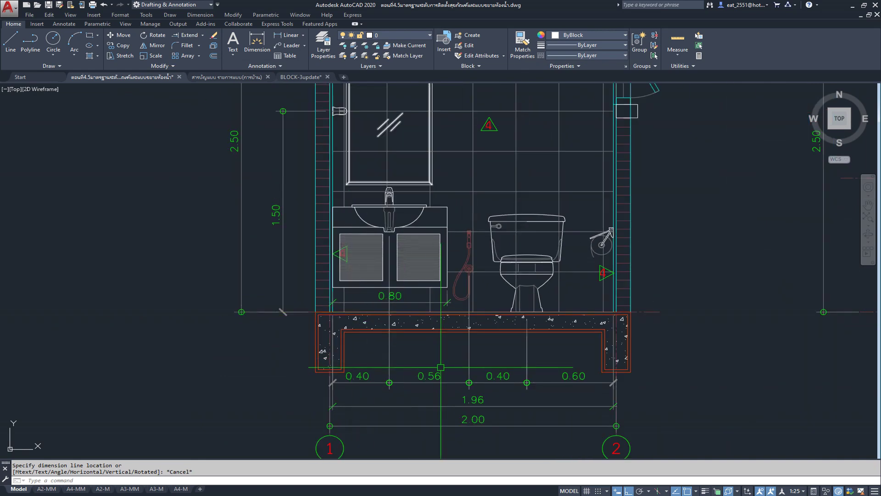
pyautogui.scroll(-3, 445, 287)
pyautogui.scroll(2, 413, 276)
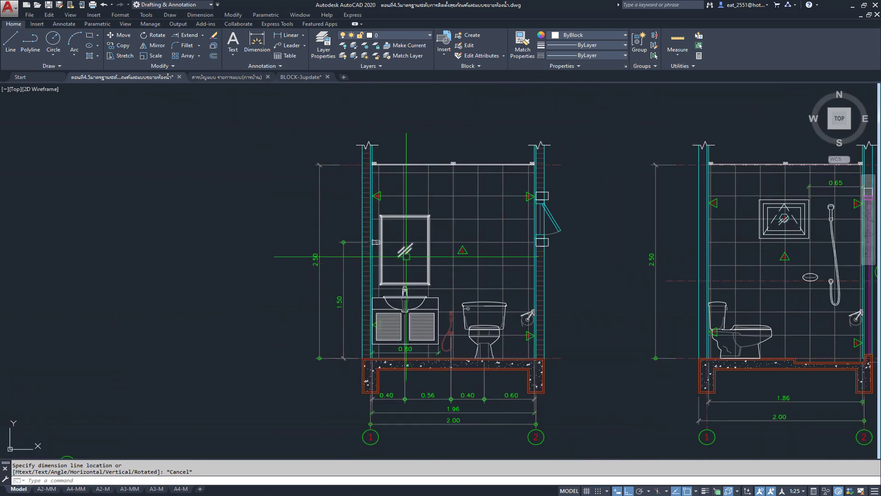
pyautogui.scroll(5, 381, 257)
pyautogui.scroll(1, 375, 267)
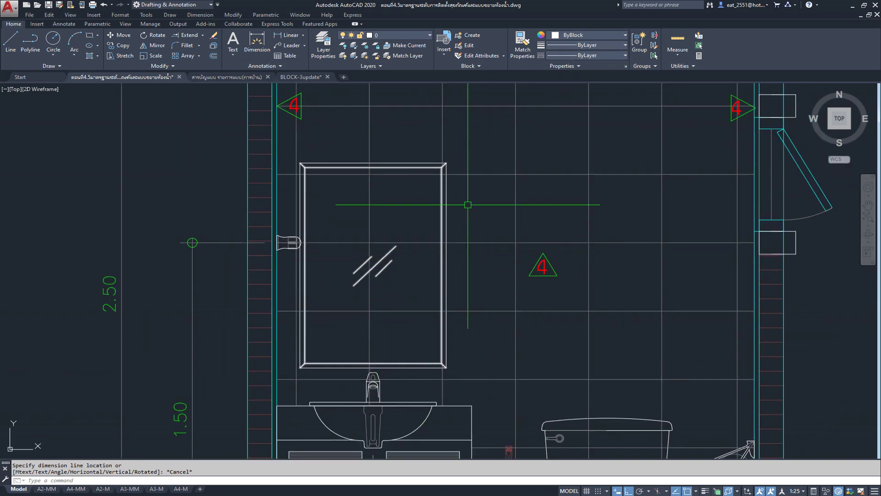
pyautogui.scroll(-5, 468, 204)
pyautogui.scroll(-1, 468, 204)
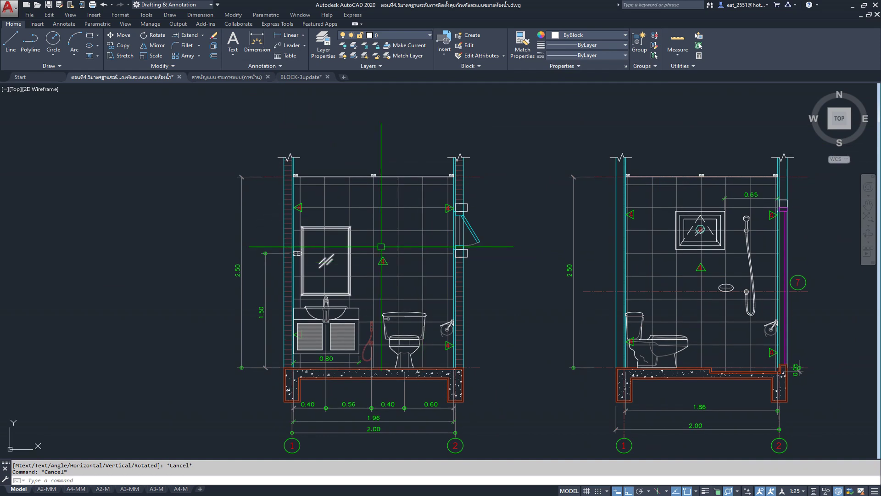
pyautogui.scroll(2, 357, 240)
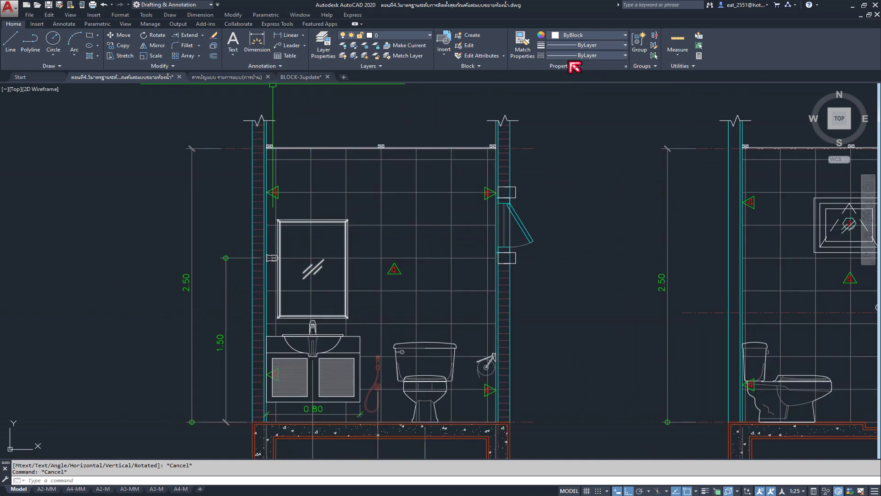
pyautogui.moveTo(323, 268); pyautogui.dragTo(388, 239, button='middle')
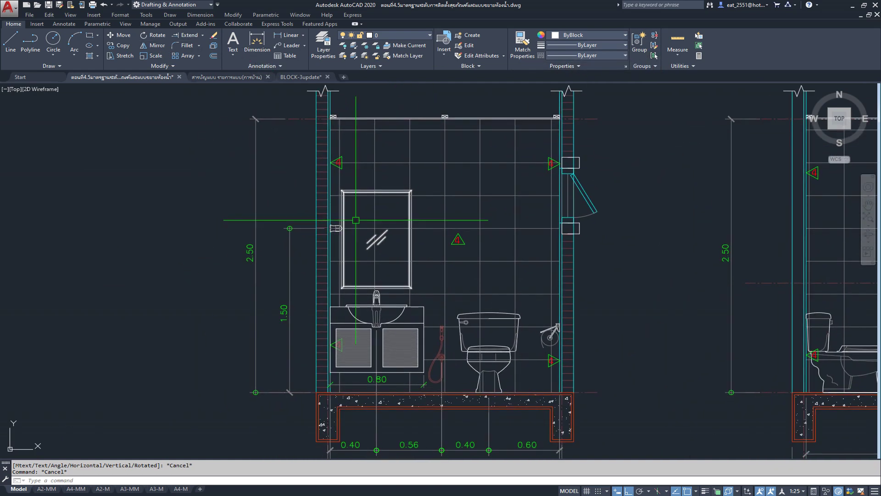
pyautogui.scroll(2, 387, 240)
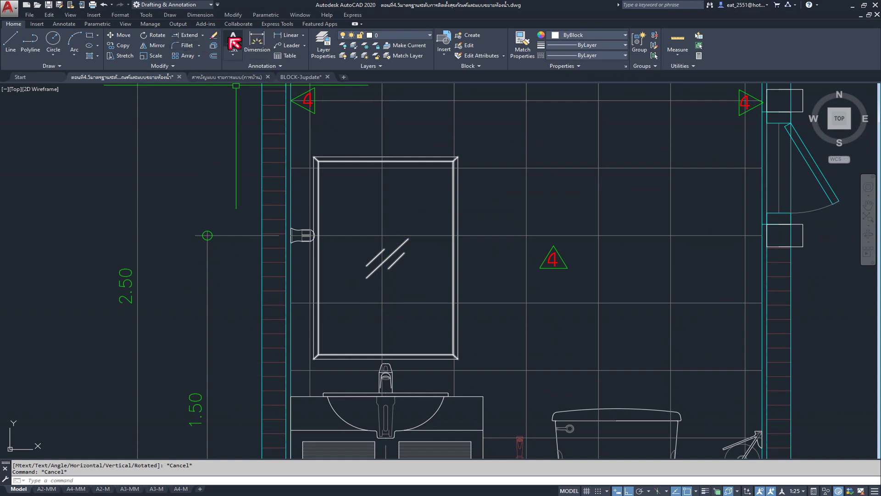
pyautogui.click(202, 35)
# Trim the three grid lines inside section A's mirror, using its outer frame as cutting edge
pyautogui.click(193, 47)
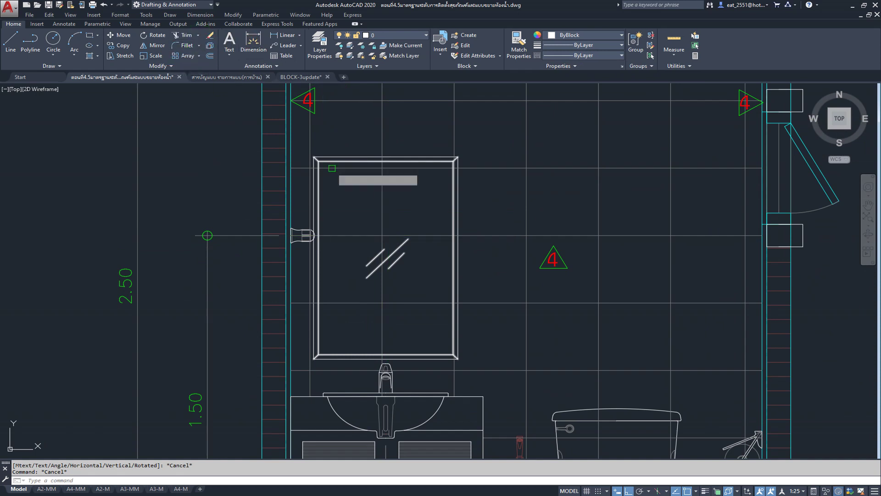
pyautogui.scroll(3, 354, 194)
pyautogui.press('Escape')
pyautogui.click(354, 122)
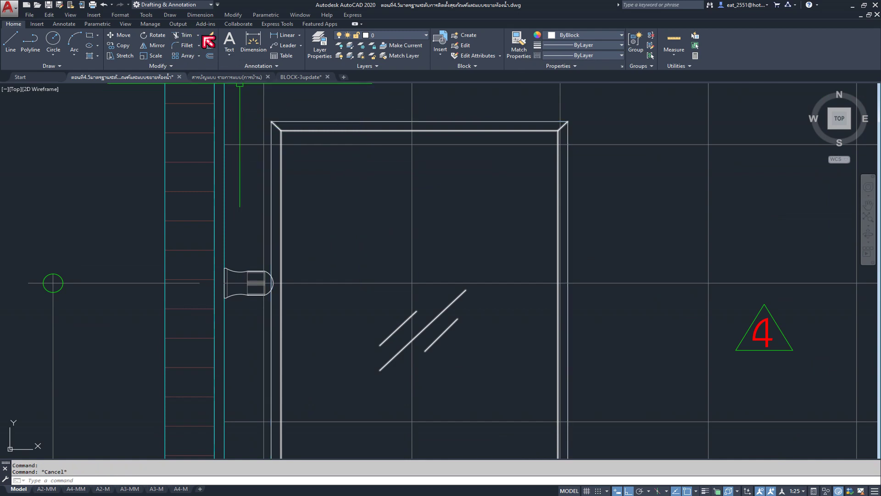
pyautogui.click(187, 35)
pyautogui.click(367, 122)
pyautogui.press('Return')
pyautogui.click(412, 164)
pyautogui.click(532, 145)
pyautogui.click(532, 283)
pyautogui.scroll(-4, 401, 180)
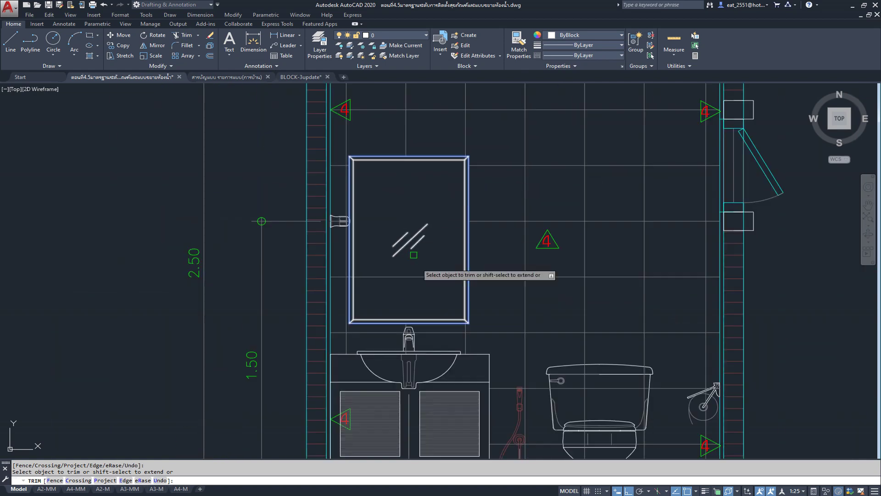
pyautogui.press('Return')
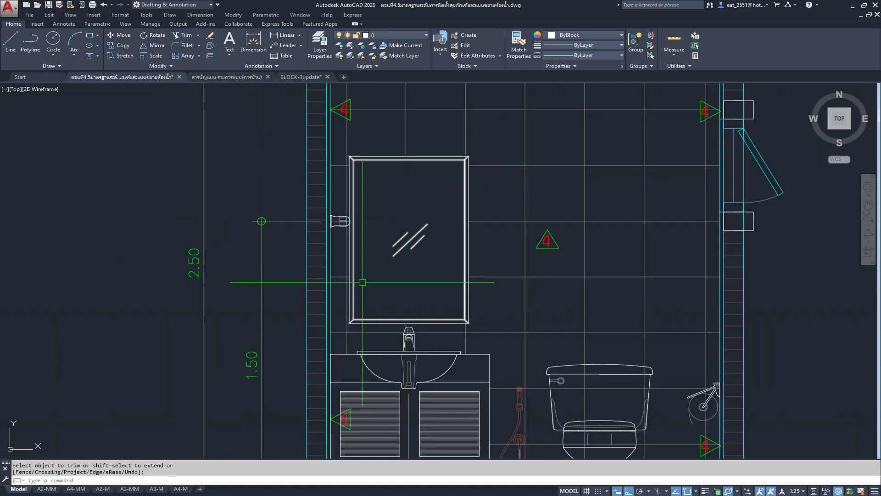
# Trim the horizontal and vertical centre lines inside section B's mirror against its outer rectangle
pyautogui.scroll(-5, 443, 308)
pyautogui.press('Escape')
pyautogui.scroll(3, 382, 234)
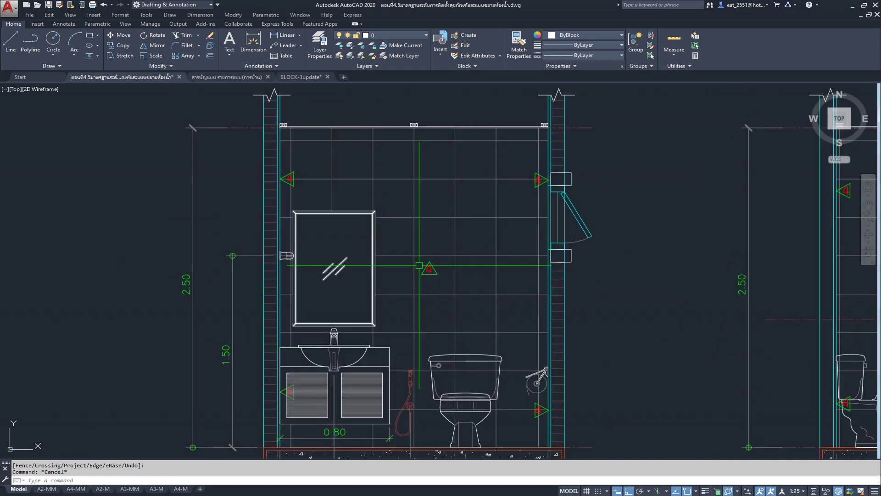
pyautogui.scroll(-2, 294, 193)
pyautogui.moveTo(514, 239); pyautogui.dragTo(257, 238, button='middle')
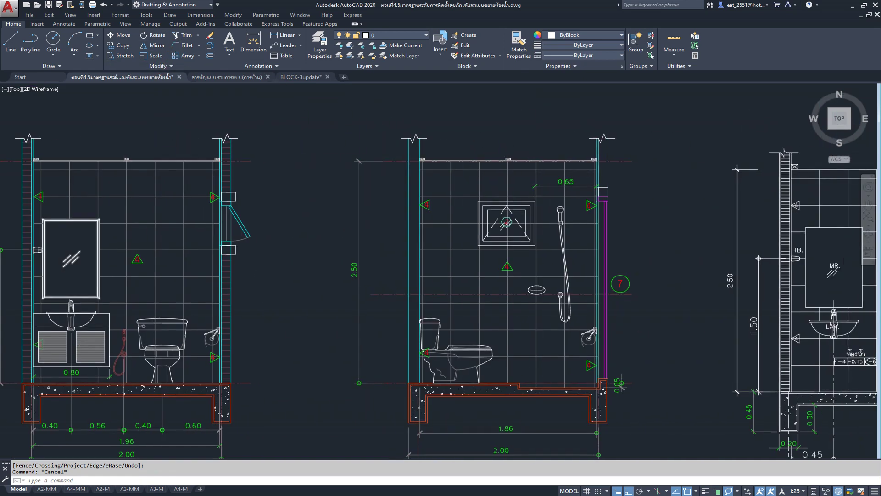
pyautogui.scroll(3, 587, 247)
pyautogui.scroll(3, 514, 161)
pyautogui.click(513, 161)
pyautogui.press('Escape')
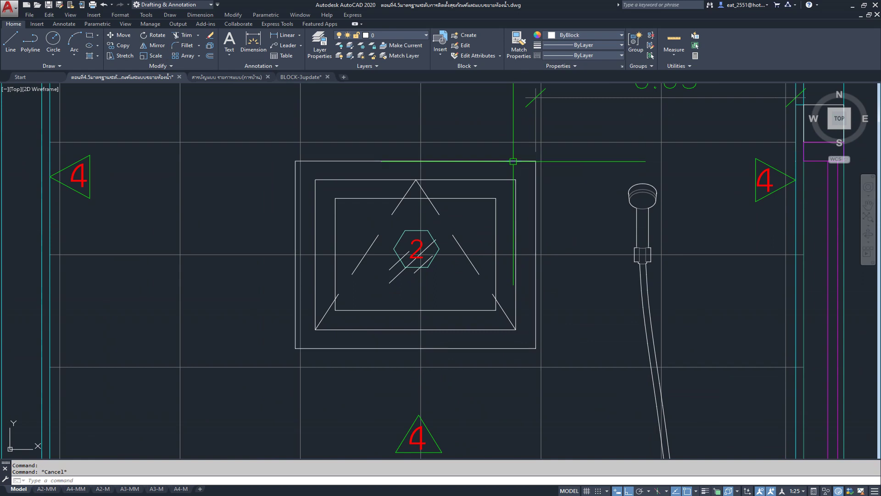
pyautogui.click(183, 35)
pyautogui.click(343, 161)
pyautogui.press('Return')
pyautogui.click(299, 178)
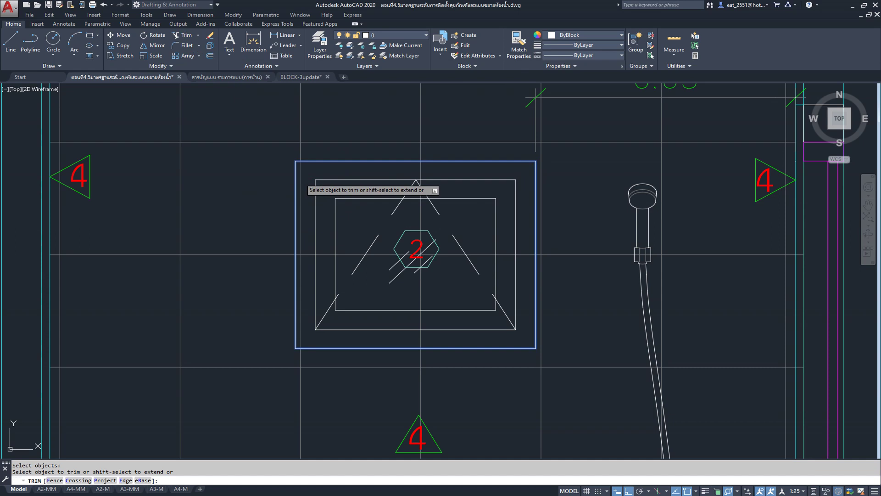
pyautogui.click(307, 253)
pyautogui.click(420, 338)
pyautogui.press('Return')
# Pan back to show both sections and the plan together
pyautogui.scroll(-3, 498, 179)
pyautogui.scroll(-5, 505, 207)
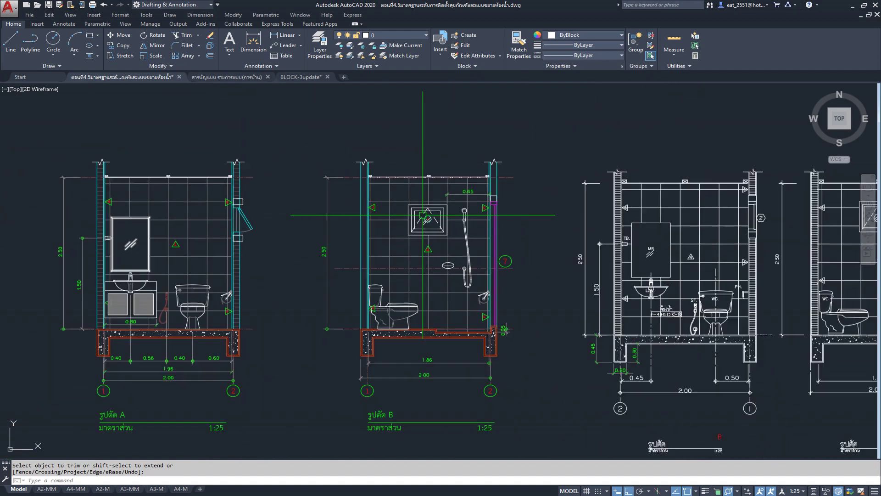
pyautogui.moveTo(199, 294); pyautogui.dragTo(332, 293, button='middle')
pyautogui.press('Escape')
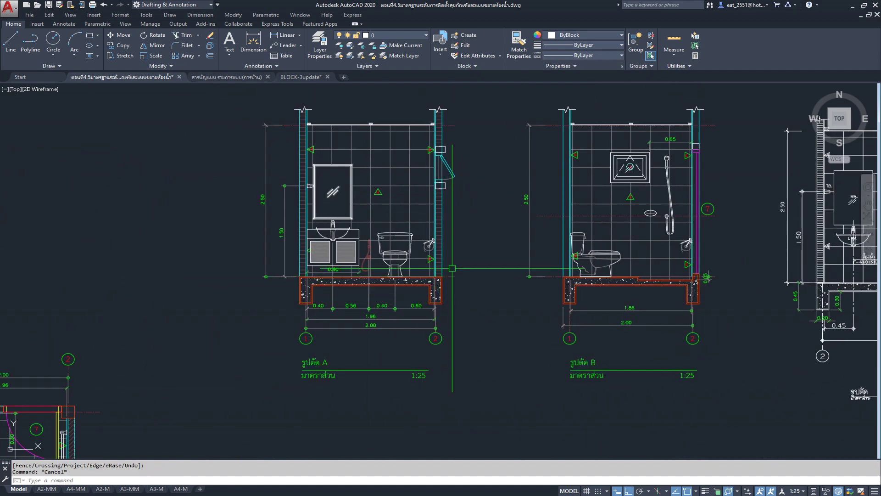
pyautogui.scroll(-2, 457, 243)
pyautogui.scroll(-1, 457, 244)
pyautogui.moveTo(456, 244); pyautogui.dragTo(412, 269, button='middle')
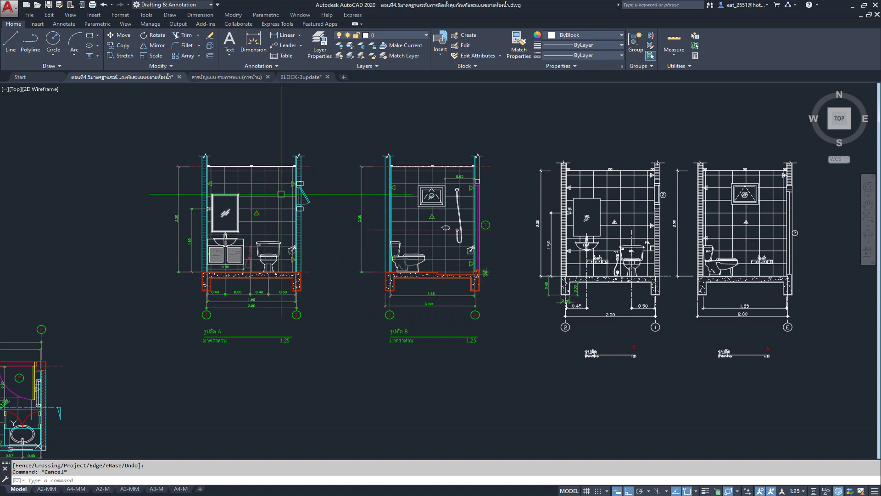
# Select hexagon 2 and start copying it from a base point, with ortho off
pyautogui.scroll(-2, 321, 176)
pyautogui.scroll(3, 118, 301)
pyautogui.scroll(2, 128, 298)
pyautogui.scroll(2, 164, 284)
pyautogui.scroll(2, 173, 284)
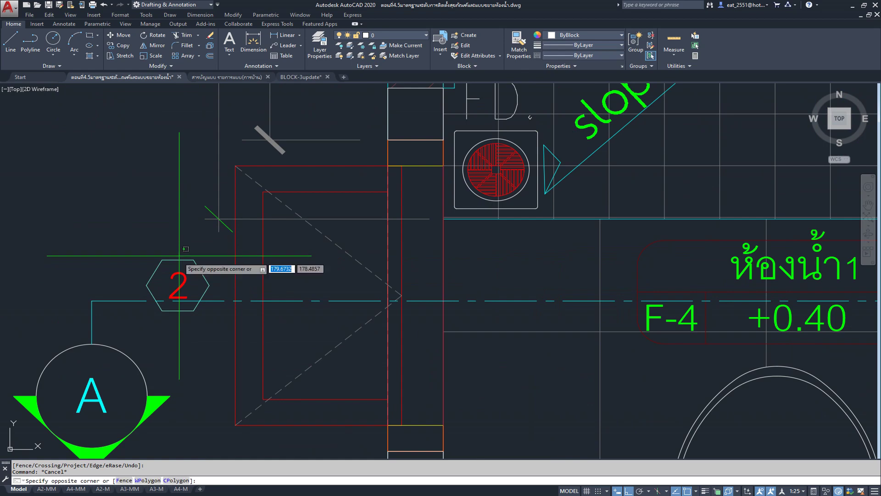
pyautogui.click(283, 209)
pyautogui.click(121, 46)
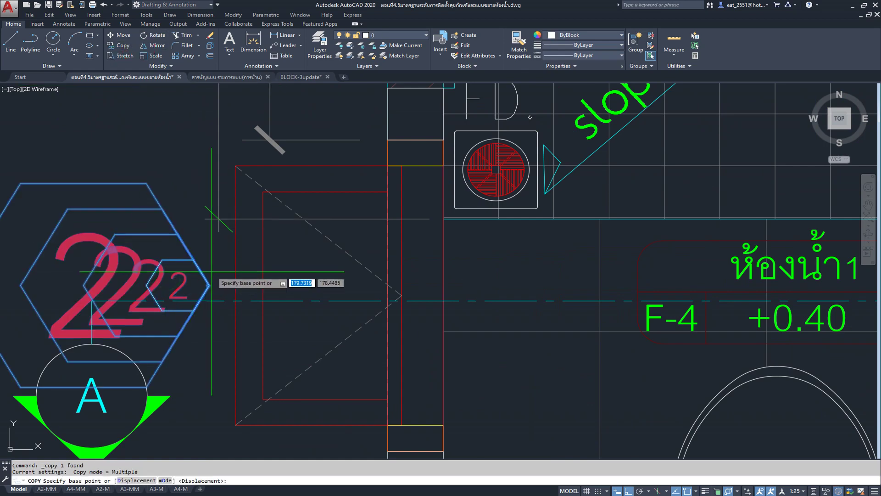
pyautogui.click(209, 285)
pyautogui.scroll(-4, 96, 284)
pyautogui.moveTo(459, 147); pyautogui.dragTo(235, 310, button='middle')
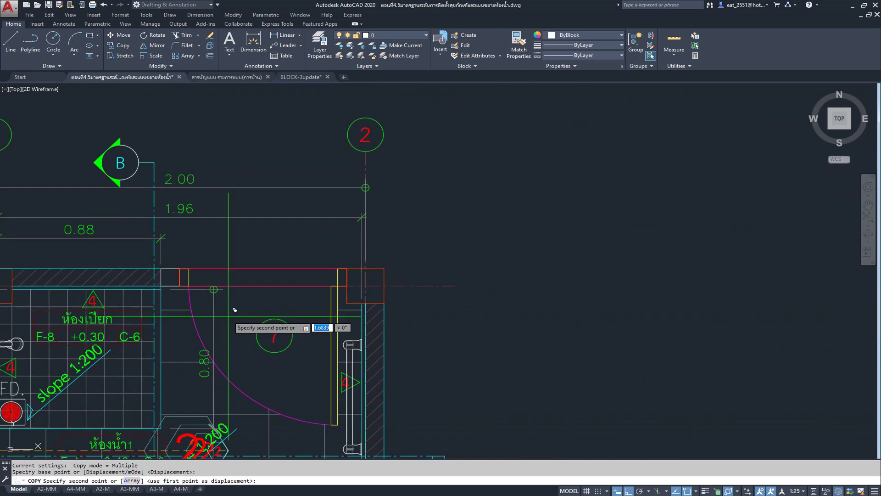
pyautogui.press('F8')
# Pan over to the elevation drawings and cancel the hexagon 2 copy
pyautogui.scroll(-3, 571, 275)
pyautogui.moveTo(571, 276); pyautogui.dragTo(348, 348, button='middle')
pyautogui.scroll(2, 385, 349)
pyautogui.scroll(1, 507, 167)
pyautogui.scroll(3, 455, 232)
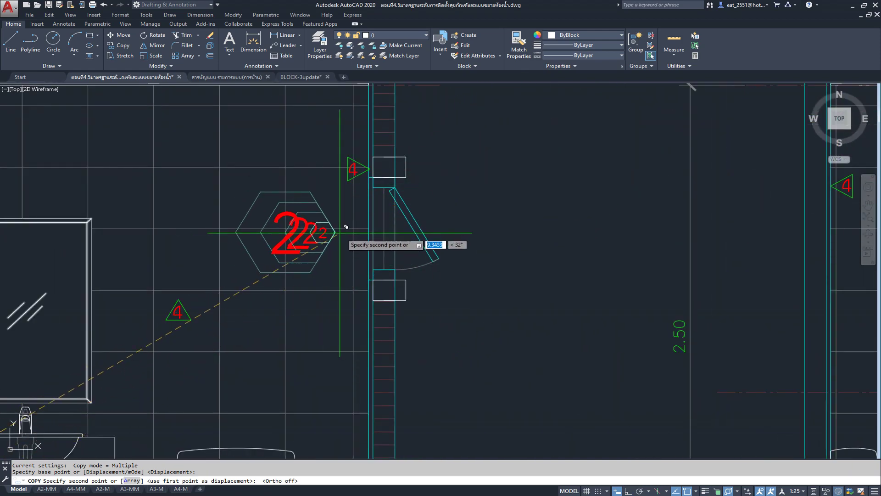
pyautogui.click(457, 295)
pyautogui.press('Escape')
# Bring the bathroom plan and fixture table into view, then open the A3-M layout
pyautogui.scroll(-4, 458, 294)
pyautogui.scroll(-2, 416, 250)
pyautogui.scroll(2, 416, 251)
pyautogui.scroll(-3, 413, 222)
pyautogui.scroll(-1, 451, 221)
pyautogui.scroll(1, 197, 275)
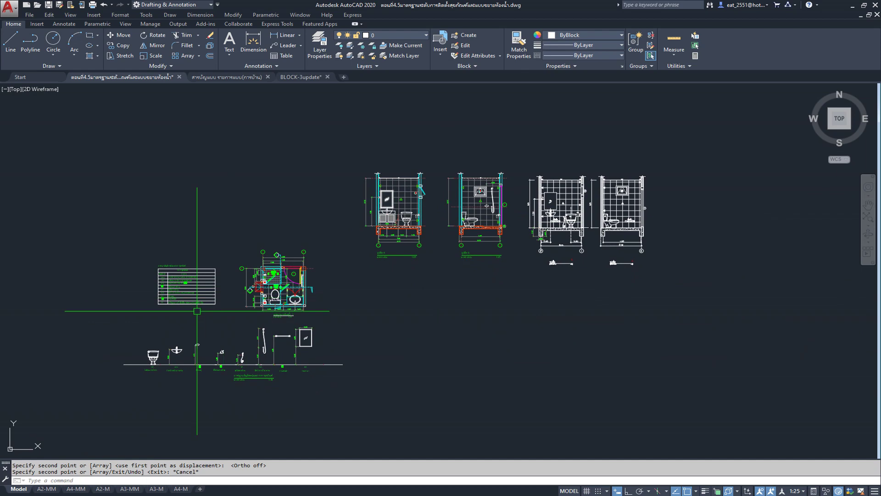
pyautogui.scroll(1, 183, 296)
pyautogui.scroll(4, 177, 275)
pyautogui.scroll(-3, 177, 276)
pyautogui.moveTo(176, 276); pyautogui.dragTo(208, 217, button='middle')
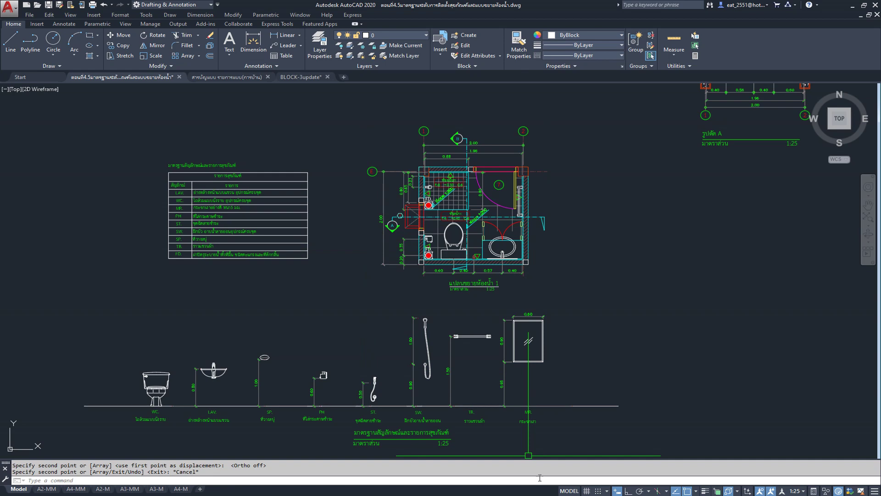
pyautogui.click(156, 489)
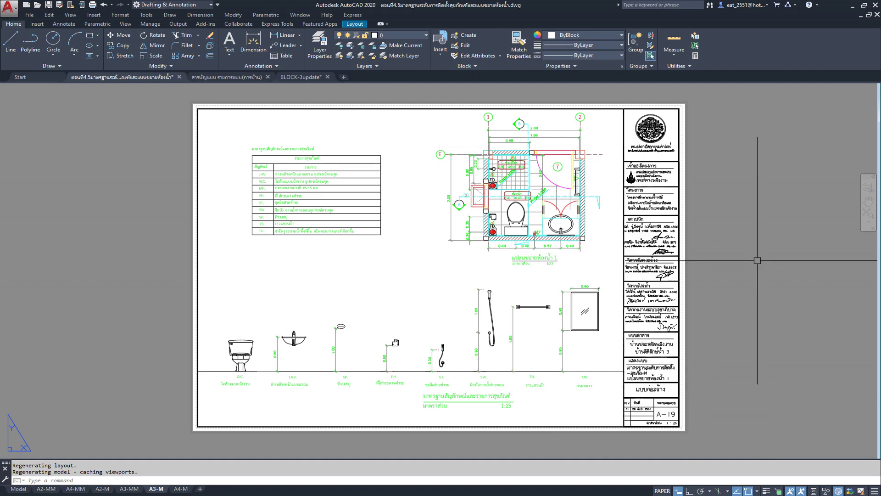
# Pan around the A-19 sheet, then drag-copy the A3-M tab to create A3-M (2)
pyautogui.moveTo(639, 322); pyautogui.dragTo(553, 318, button='middle')
pyautogui.scroll(5, 374, 369)
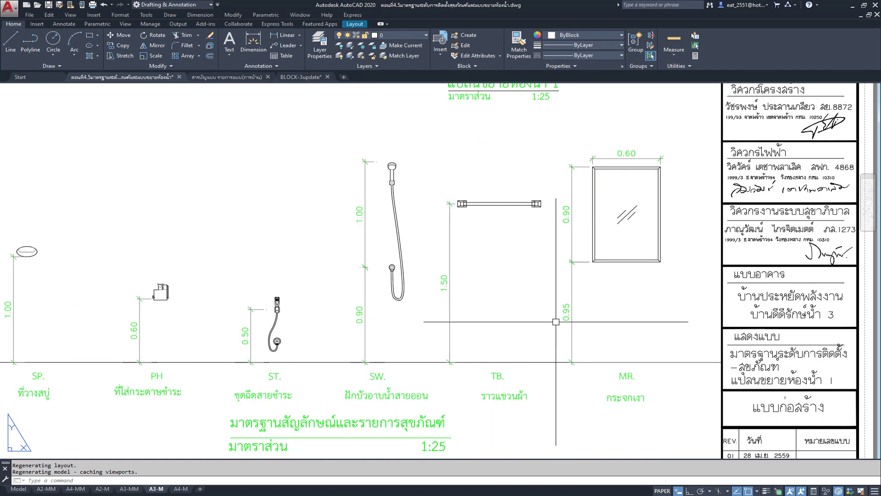
pyautogui.scroll(-3, 460, 316)
pyautogui.scroll(-1, 511, 277)
pyautogui.scroll(-1, 491, 307)
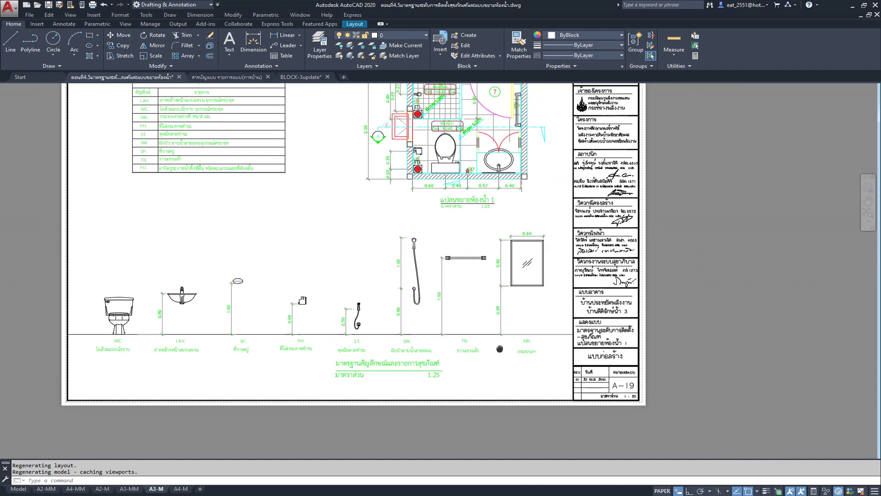
pyautogui.scroll(-2, 473, 338)
pyautogui.scroll(2, 472, 337)
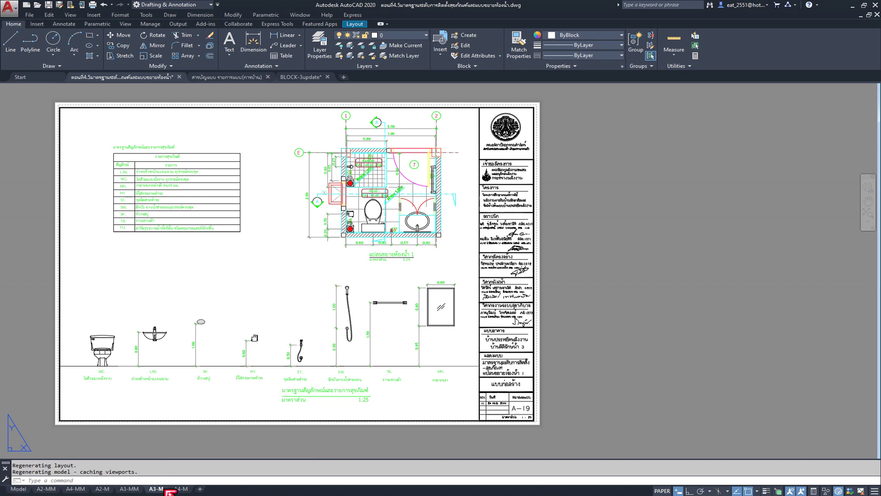
pyautogui.keyDown('ctrl'); pyautogui.moveTo(170, 491); pyautogui.dragTo(188, 492); pyautogui.keyUp('ctrl')
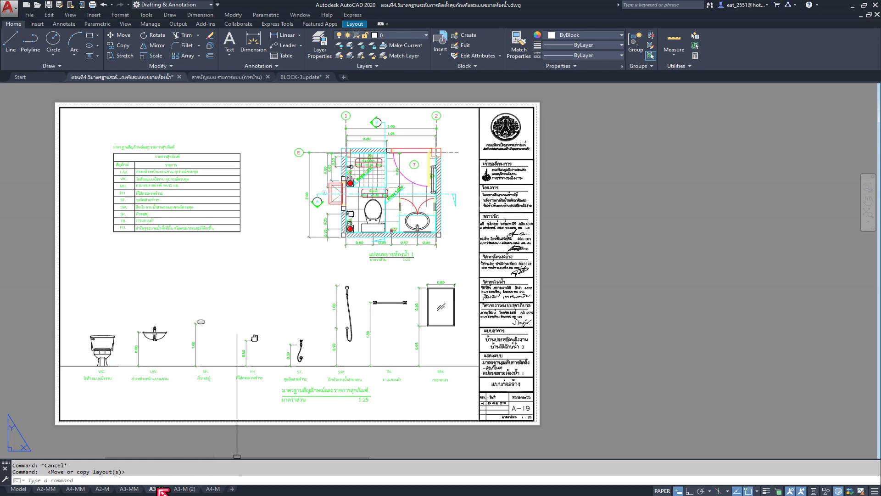
pyautogui.moveTo(184, 488); pyautogui.dragTo(158, 490)
# Rename the A3-M layout tab to A-19(A3-M), then open the A3-M (2) layout
pyautogui.rightClick(157, 489)
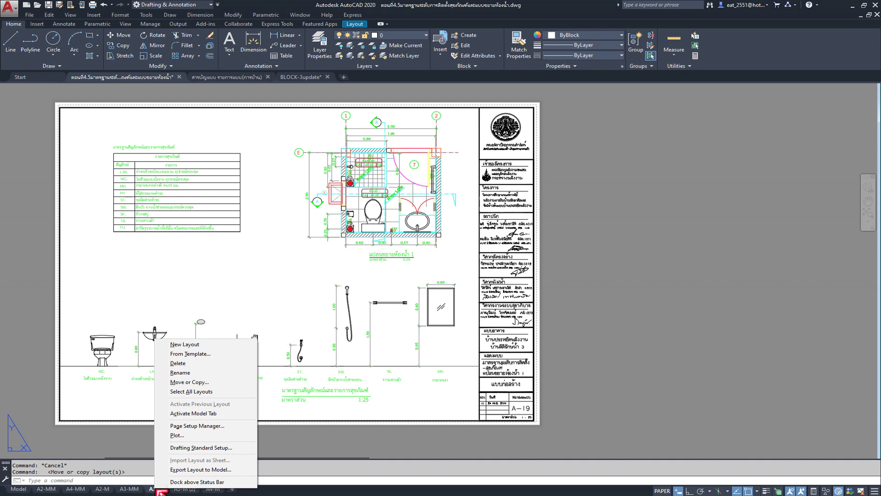
pyautogui.click(220, 372)
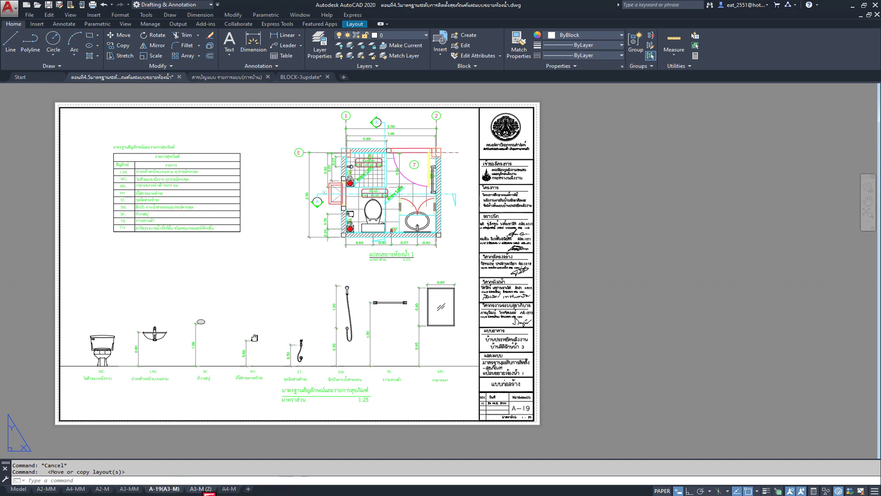
pyautogui.click(200, 488)
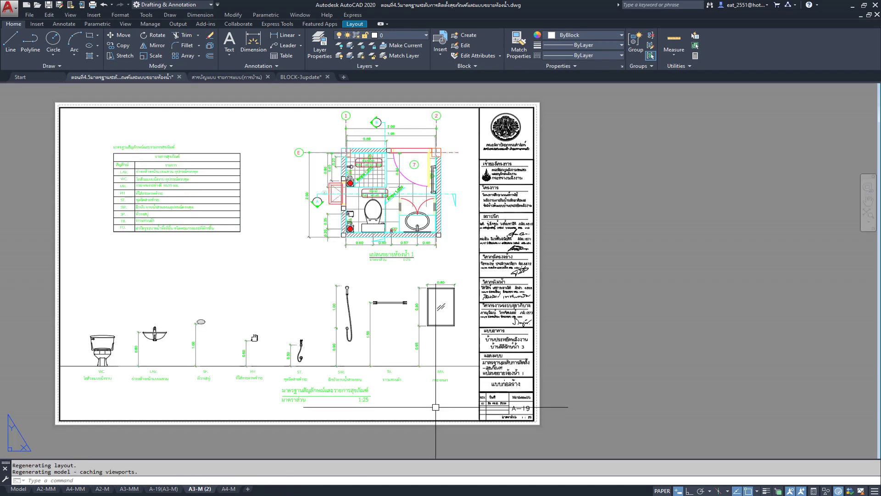
# Pan the viewport's model view to show the bathroom elevations, then return to paper space
pyautogui.scroll(1, 432, 334)
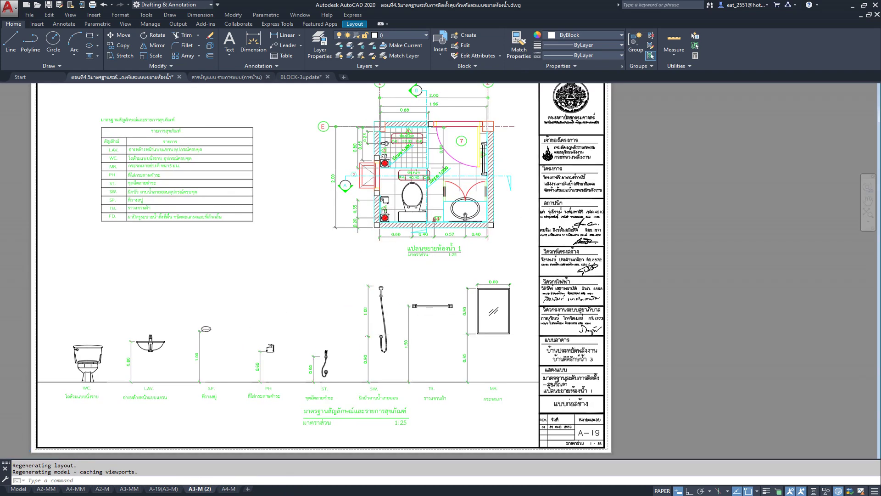
pyautogui.scroll(-1, 432, 334)
pyautogui.doubleClick(410, 290)
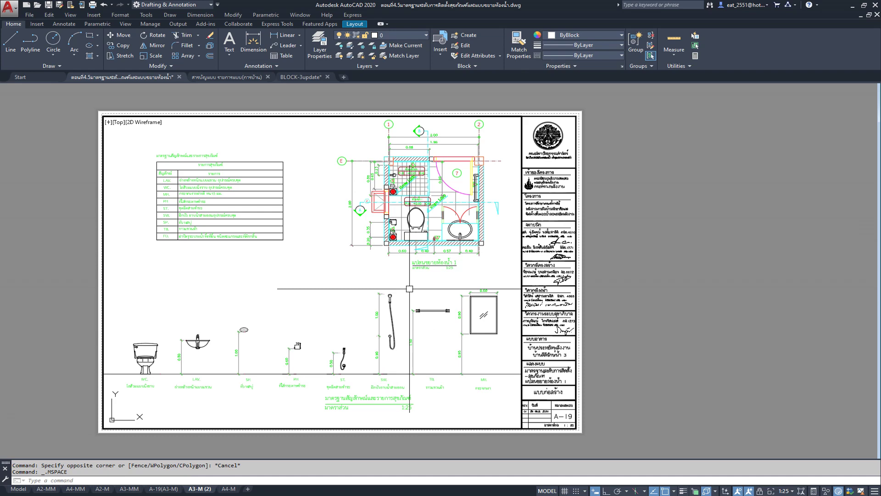
pyautogui.scroll(-3, 409, 289)
pyautogui.moveTo(409, 289); pyautogui.dragTo(115, 270, button='middle')
pyautogui.scroll(1, 115, 270)
pyautogui.scroll(1, 310, 279)
pyautogui.moveTo(285, 200); pyautogui.dragTo(400, 322, button='middle')
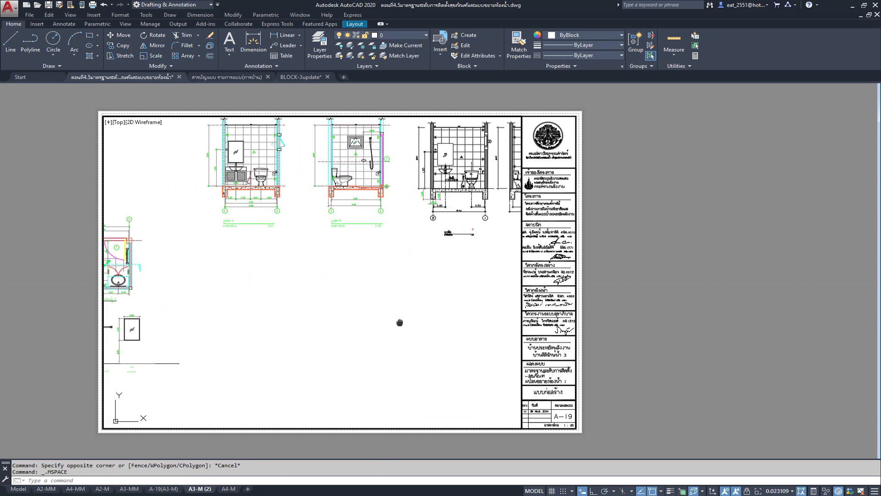
pyautogui.moveTo(384, 294); pyautogui.dragTo(396, 320, button='middle')
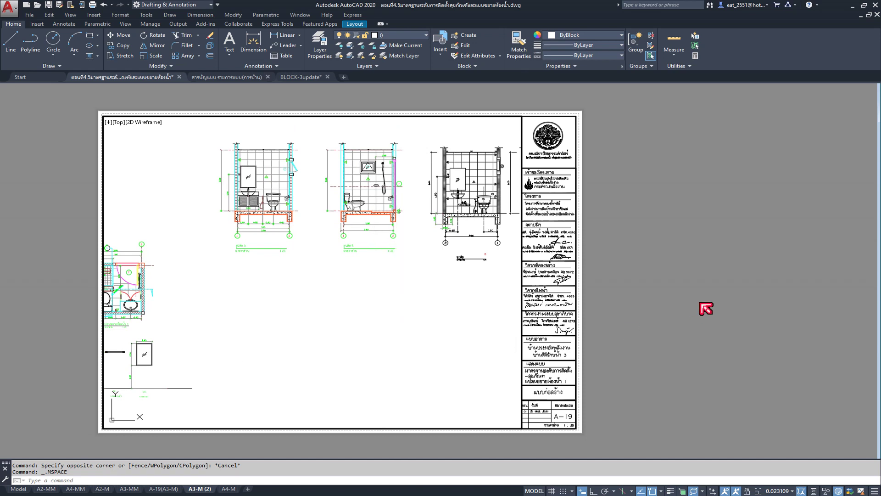
pyautogui.doubleClick(699, 301)
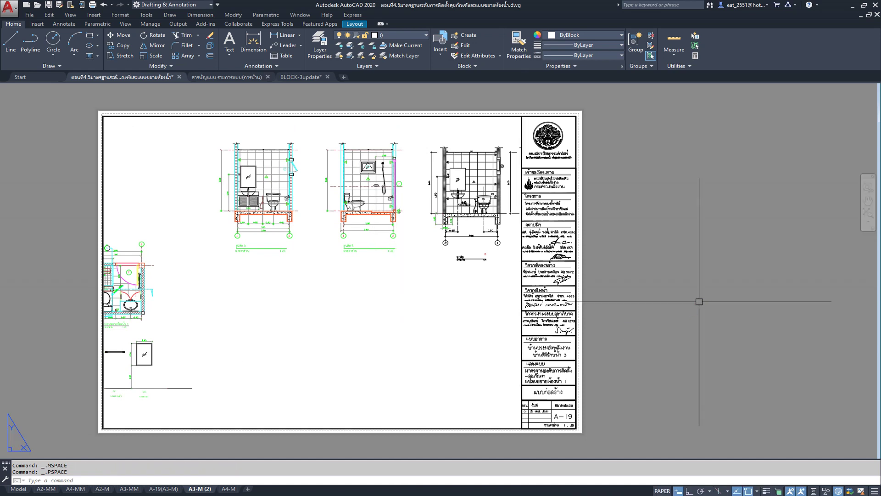
# Erase the title block and sheet border from the A3-M (2) layout
pyautogui.scroll(-2, 508, 295)
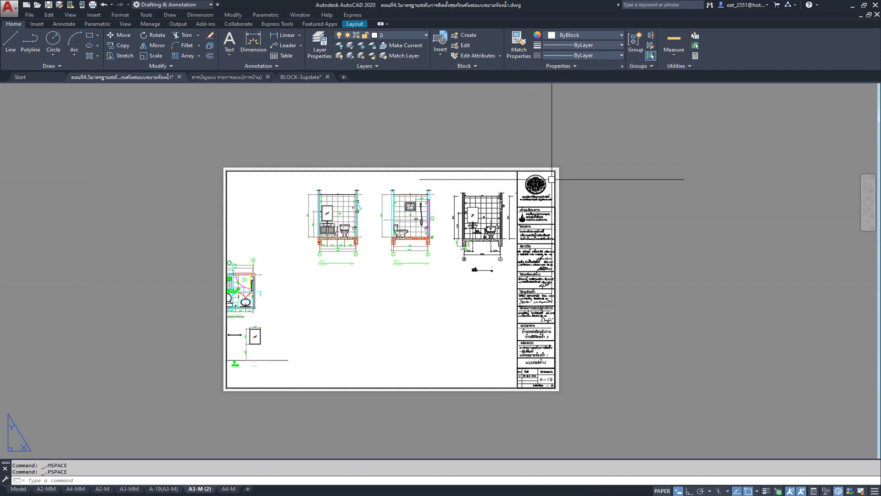
pyautogui.click(532, 239)
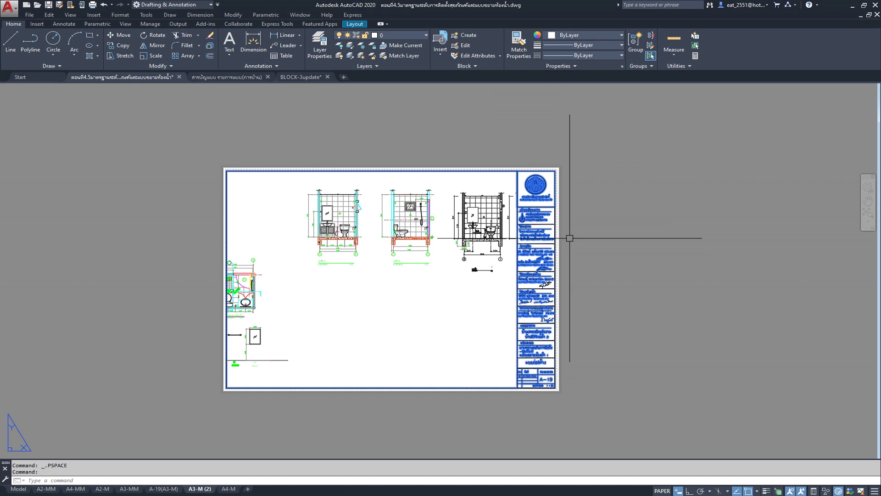
pyautogui.press('Delete')
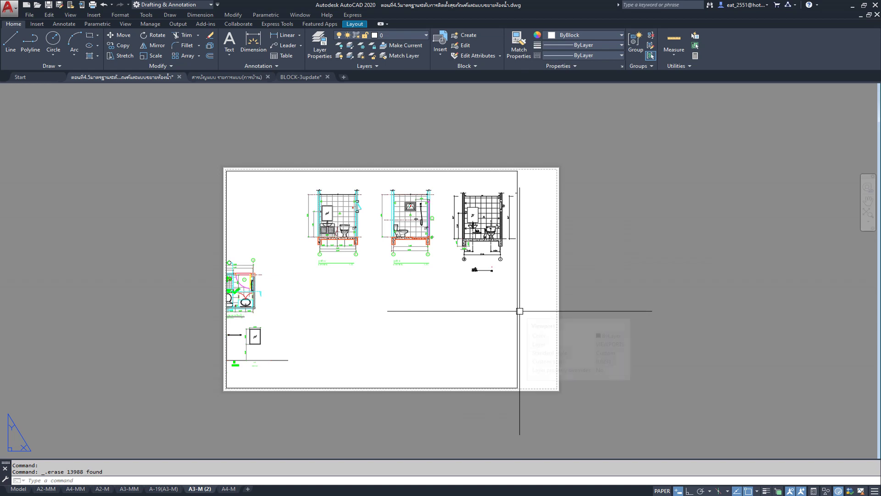
# Stretch the viewport's top-right corner further to the right
pyautogui.click(519, 311)
pyautogui.scroll(1, 541, 179)
pyautogui.scroll(3, 496, 180)
pyautogui.click(488, 183)
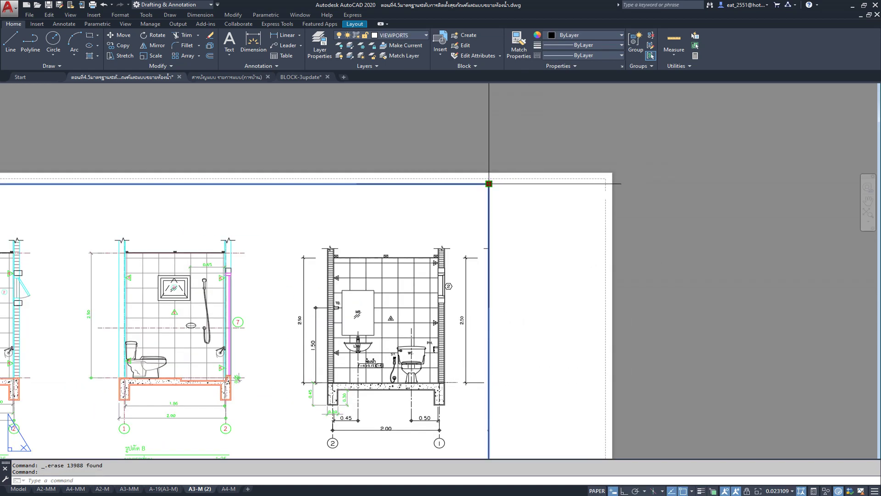
pyautogui.click(601, 184)
pyautogui.press('Escape')
# Shift the drawings left inside the viewport, then return to model space
pyautogui.scroll(-2, 628, 275)
pyautogui.scroll(-1, 629, 275)
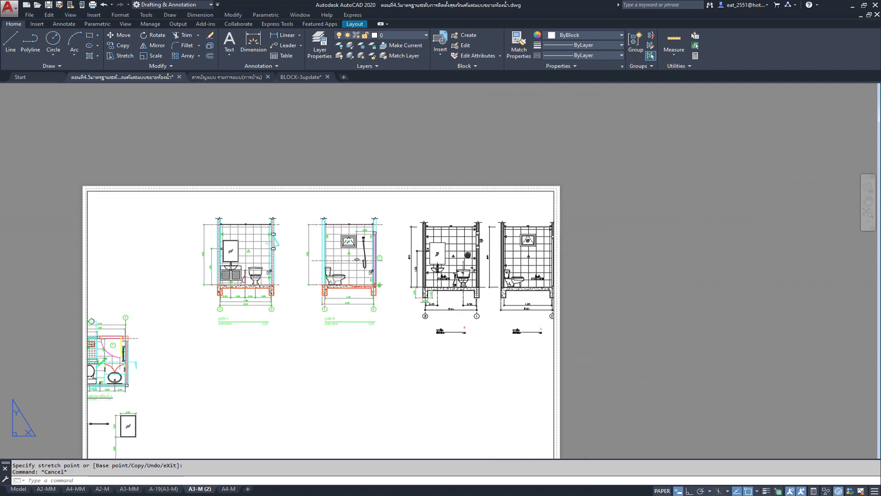
pyautogui.scroll(-2, 478, 255)
pyautogui.click(477, 255)
pyautogui.doubleClick(430, 255)
pyautogui.moveTo(467, 247); pyautogui.dragTo(454, 249, button='middle')
pyautogui.click(14, 488)
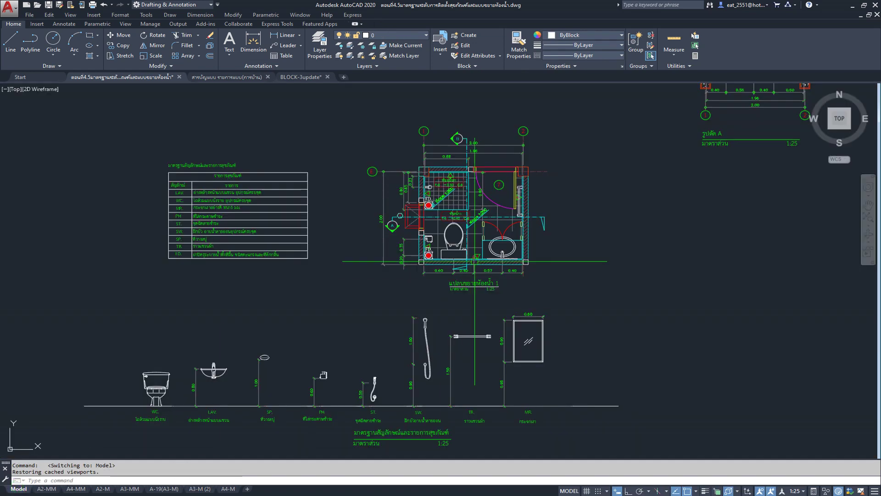
# Thaw the frozen DEFPOINTS layer in the layer list after the cannot-make-current warning
pyautogui.click(422, 37)
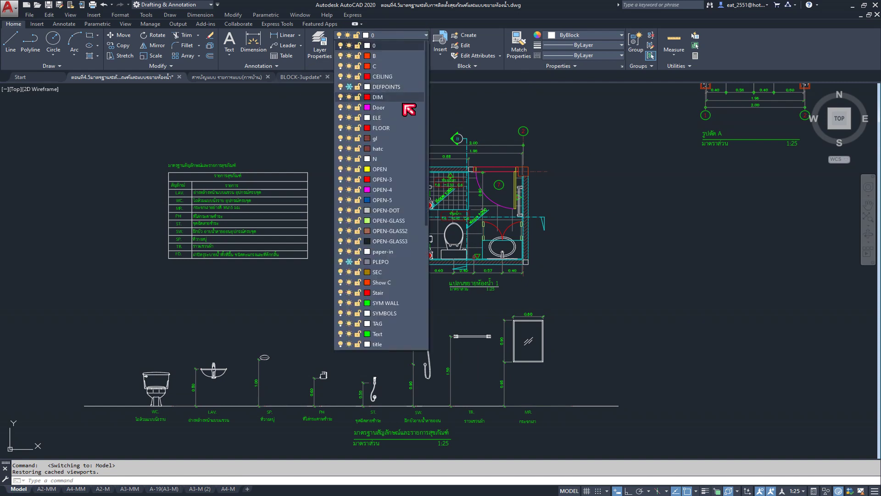
pyautogui.click(347, 91)
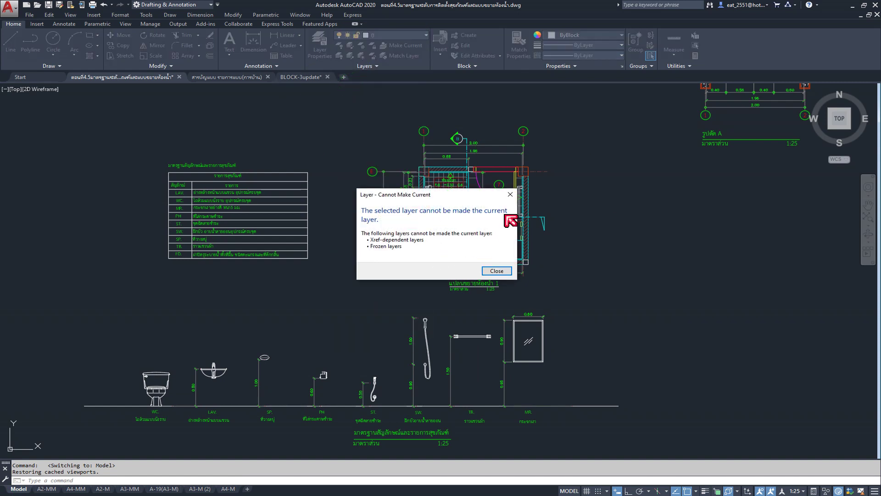
pyautogui.click(509, 194)
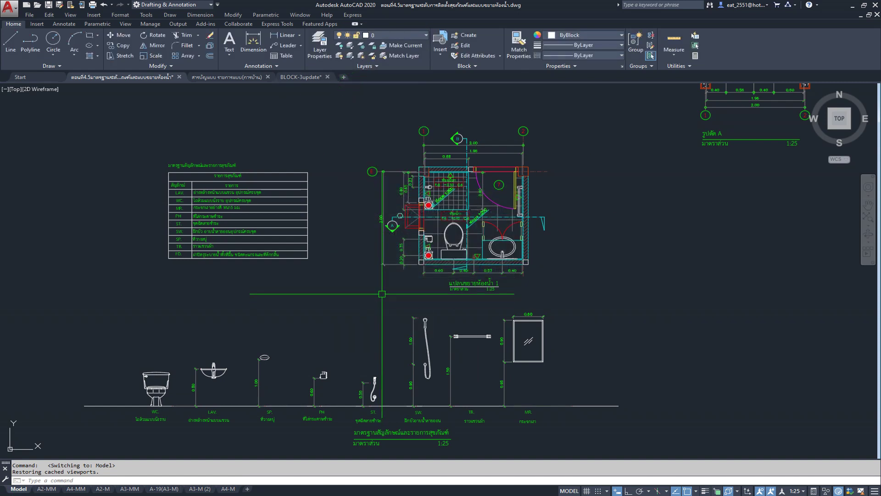
pyautogui.click(425, 35)
pyautogui.click(348, 87)
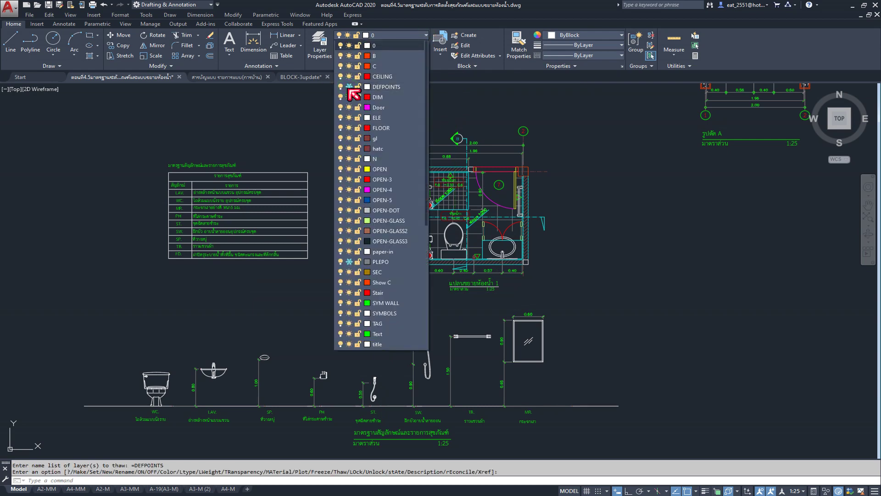
pyautogui.click(433, 112)
# Pan and zoom so the A-20 sheet frame sits in the centre of the view
pyautogui.scroll(-3, 321, 248)
pyautogui.moveTo(446, 252); pyautogui.dragTo(164, 372, button='middle')
pyautogui.scroll(3, 491, 321)
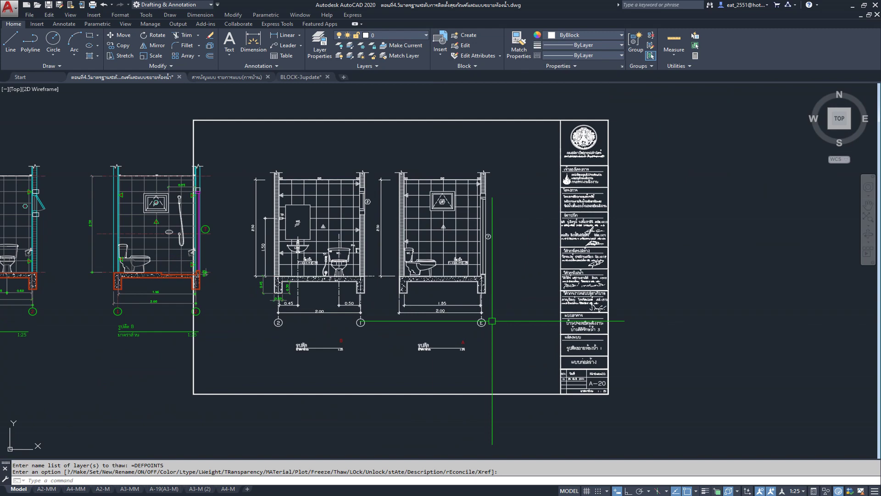
pyautogui.moveTo(459, 362); pyautogui.dragTo(409, 356, button='middle')
pyautogui.scroll(3, 365, 308)
pyautogui.scroll(-3, 365, 309)
pyautogui.moveTo(365, 308); pyautogui.dragTo(387, 324, button='middle')
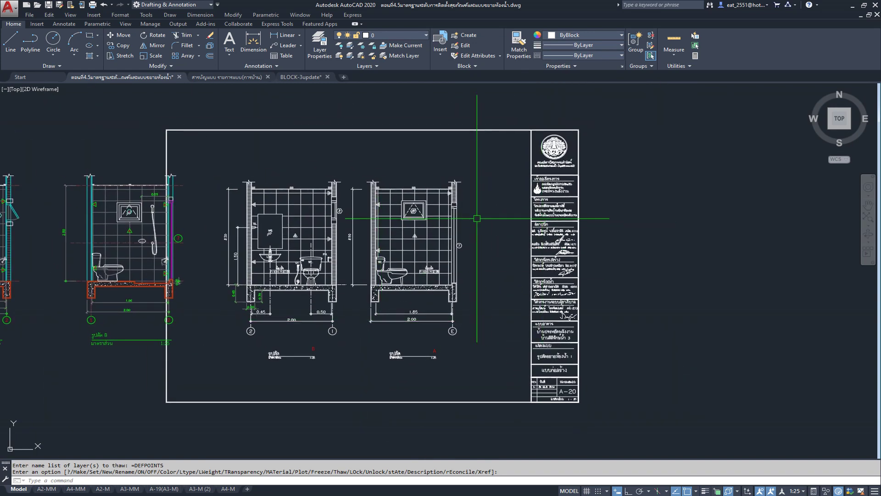
pyautogui.scroll(-2, 591, 187)
pyautogui.click(594, 129)
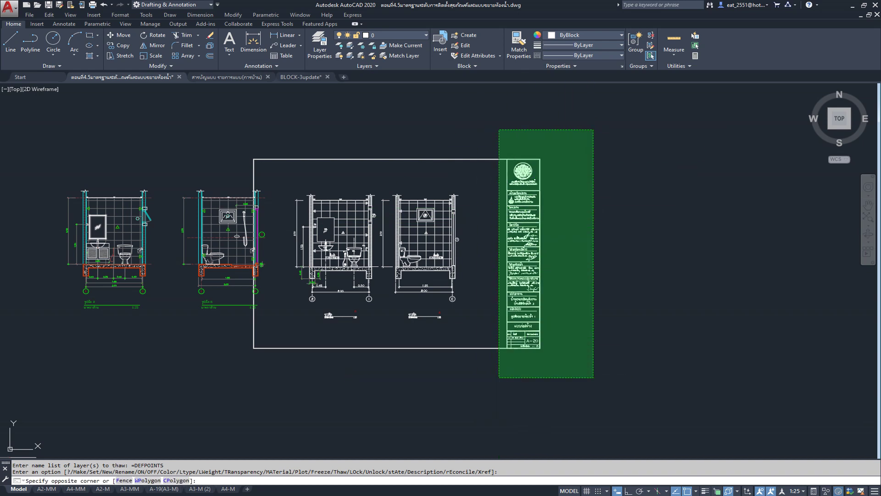
# Move the A-20 sheet border and title block below the bathroom elevations
pyautogui.click(499, 377)
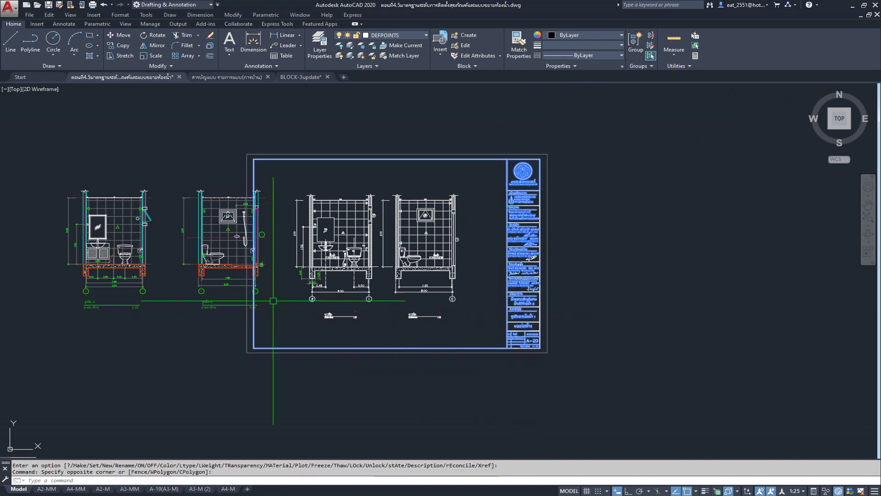
pyautogui.click(120, 39)
pyautogui.click(380, 232)
pyautogui.scroll(-2, 459, 252)
pyautogui.scroll(-2, 404, 257)
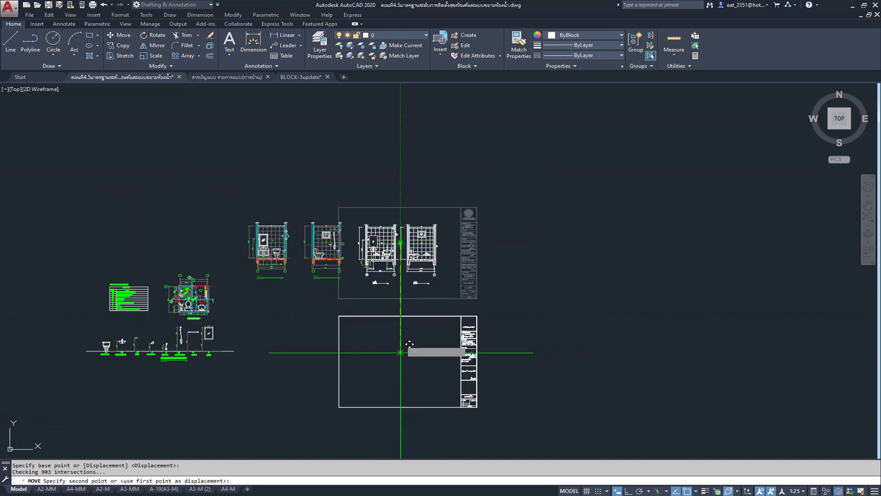
pyautogui.click(404, 362)
# Zoom around the relocated title block, then open the A3-M (2) layout
pyautogui.scroll(4, 472, 447)
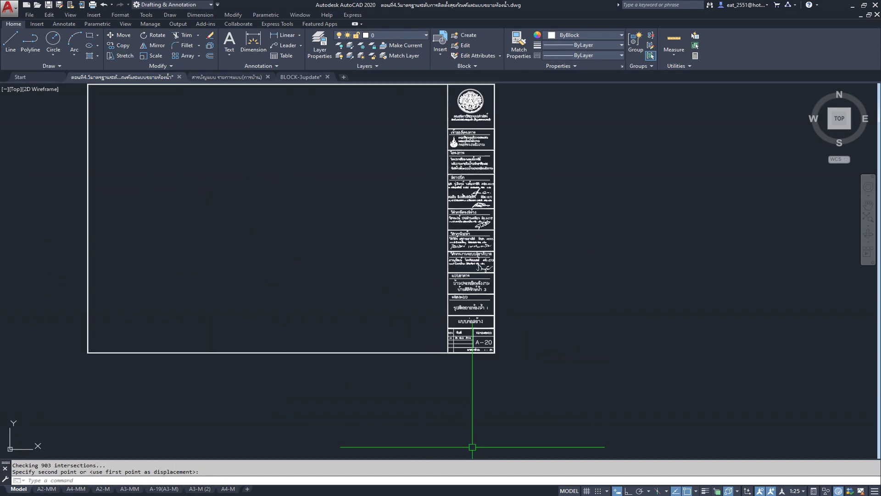
pyautogui.scroll(5, 461, 349)
pyautogui.scroll(-4, 523, 348)
pyautogui.scroll(1, 560, 307)
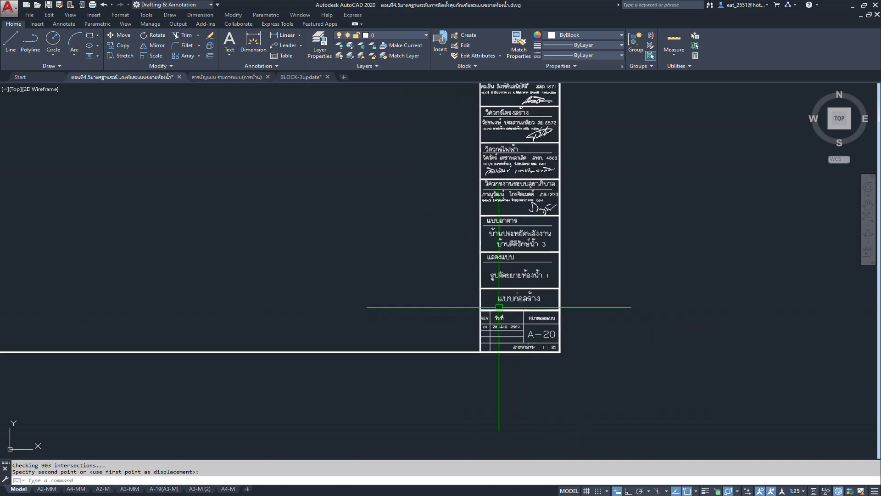
pyautogui.scroll(-3, 503, 310)
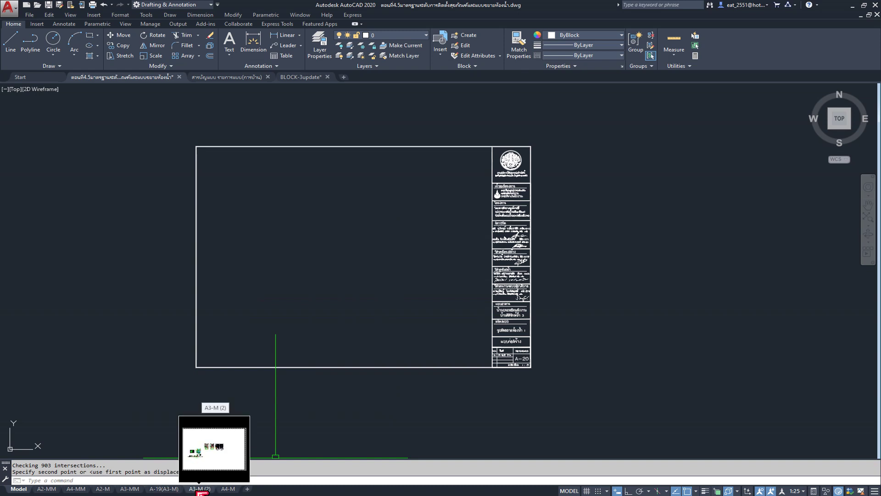
pyautogui.click(199, 489)
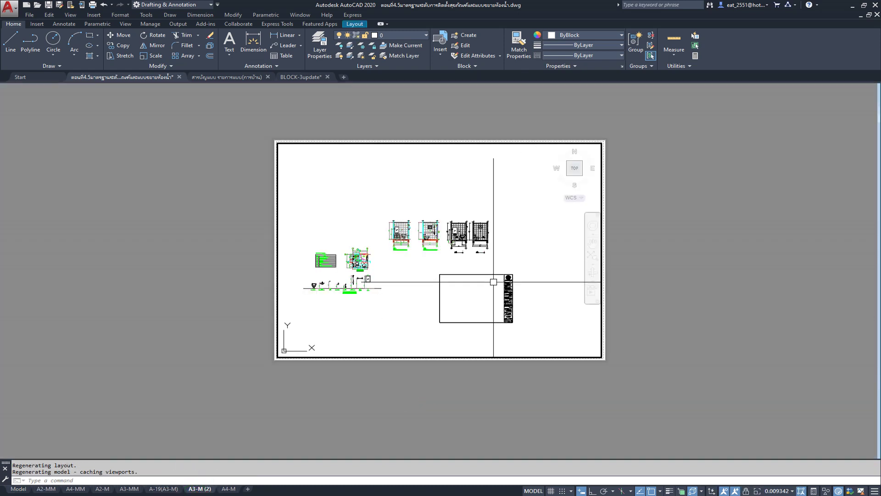
# Use Change Space to move the sheet frame and title block into paper space
pyautogui.click(442, 280)
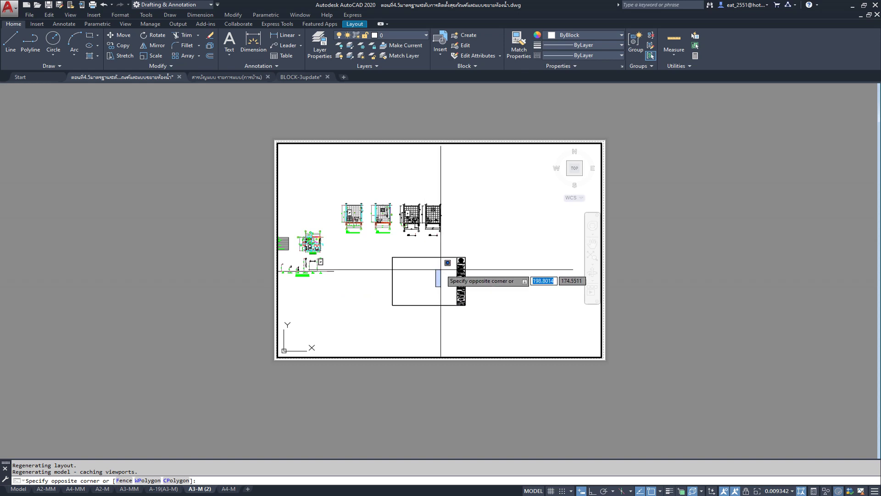
pyautogui.scroll(2, 408, 287)
pyautogui.scroll(2, 409, 289)
pyautogui.scroll(1, 386, 279)
pyautogui.moveTo(387, 279)
pyautogui.mouseDown(button='middle')
pyautogui.moveTo(389, 271)
pyautogui.moveTo(386, 281)
pyautogui.mouseUp(button='middle')
pyautogui.scroll(2, 388, 272)
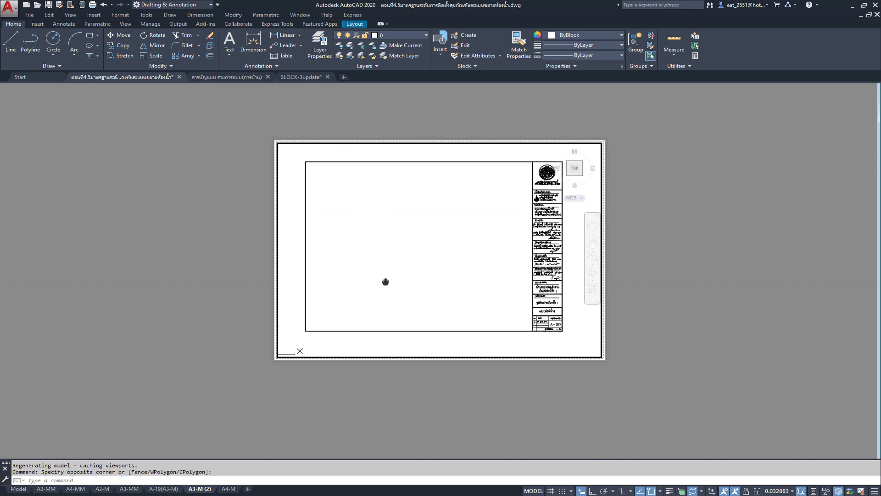
pyautogui.click(232, 15)
pyautogui.click(252, 317)
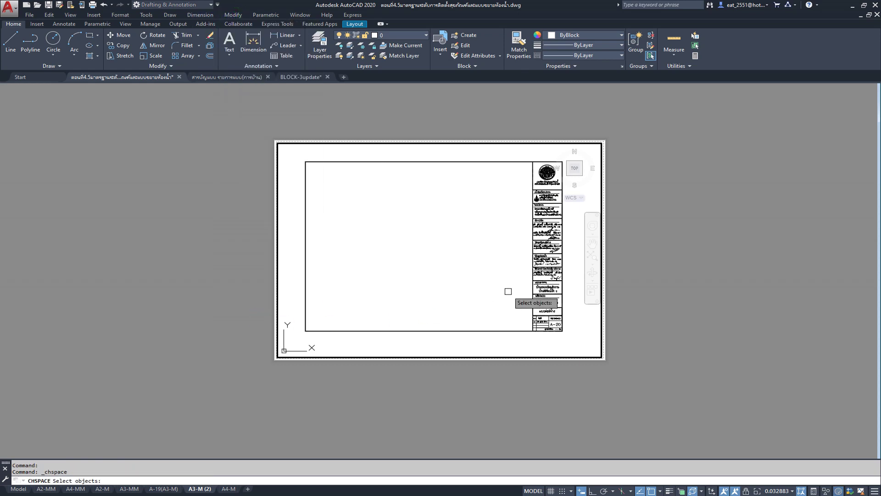
pyautogui.click(547, 251)
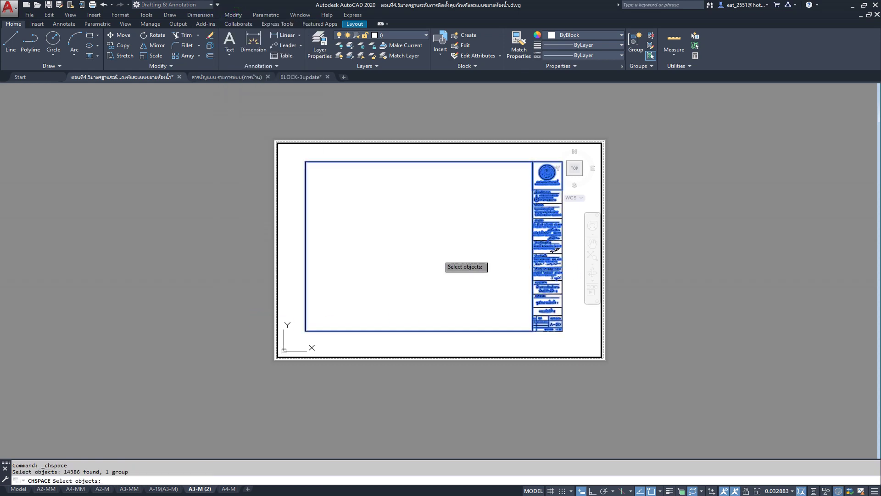
pyautogui.press('Return')
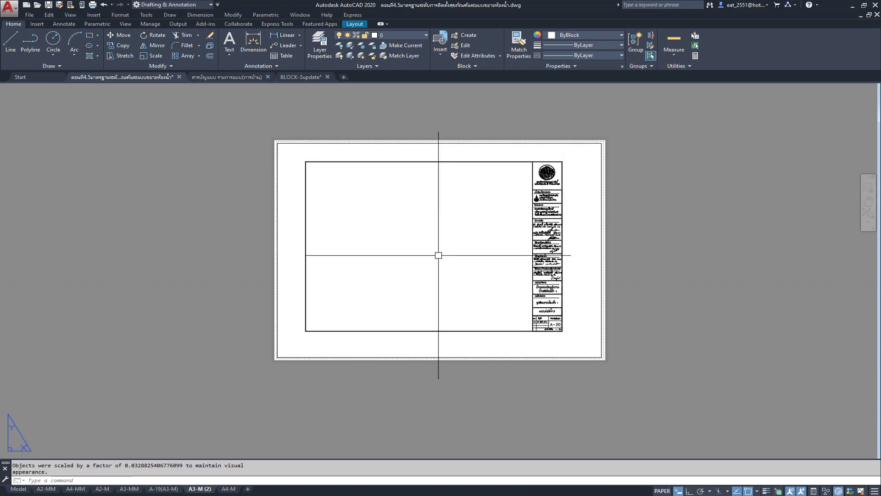
# Select the sheet border and title block, taking its lower-left corner as move base
pyautogui.scroll(3, 309, 163)
pyautogui.scroll(1, 316, 158)
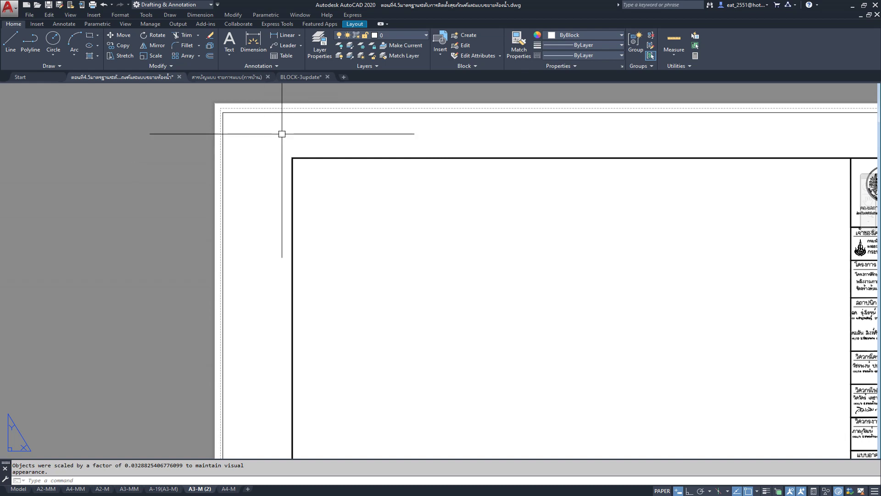
pyautogui.scroll(-3, 299, 154)
pyautogui.moveTo(299, 153); pyautogui.dragTo(319, 159, button='middle')
pyautogui.scroll(2, 285, 141)
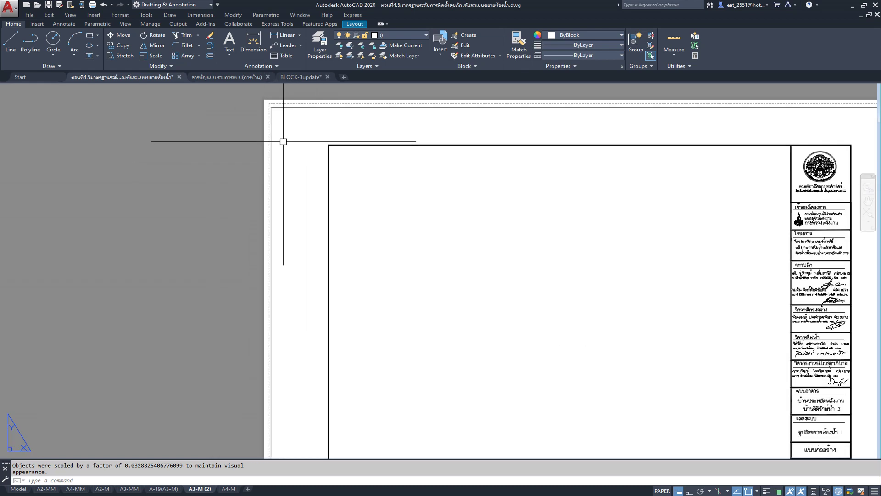
pyautogui.click(347, 146)
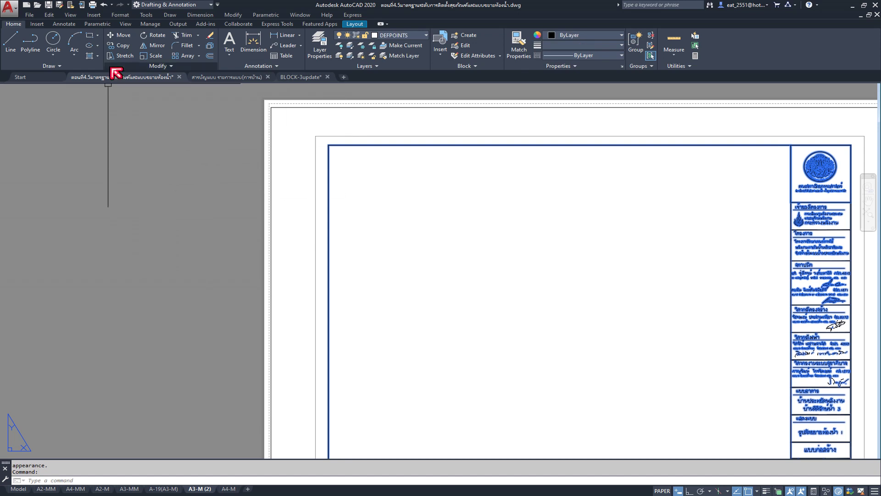
pyautogui.scroll(-3, 436, 171)
pyautogui.scroll(3, 413, 322)
pyautogui.scroll(2, 407, 335)
pyautogui.scroll(1, 435, 275)
pyautogui.scroll(1, 435, 257)
pyautogui.scroll(1, 427, 235)
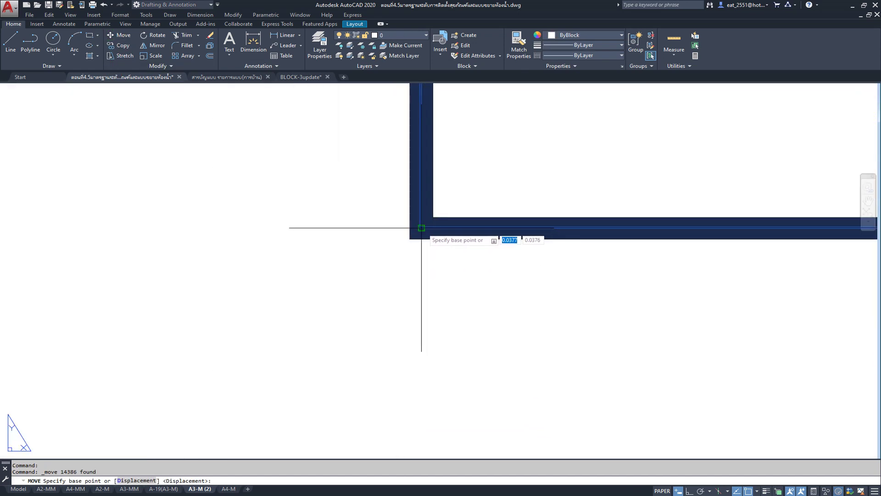
pyautogui.click(511, 174)
# Place the title block at the A3-M (2) sheet's lower-left corner
pyautogui.scroll(-2, 511, 174)
pyautogui.scroll(2, 346, 339)
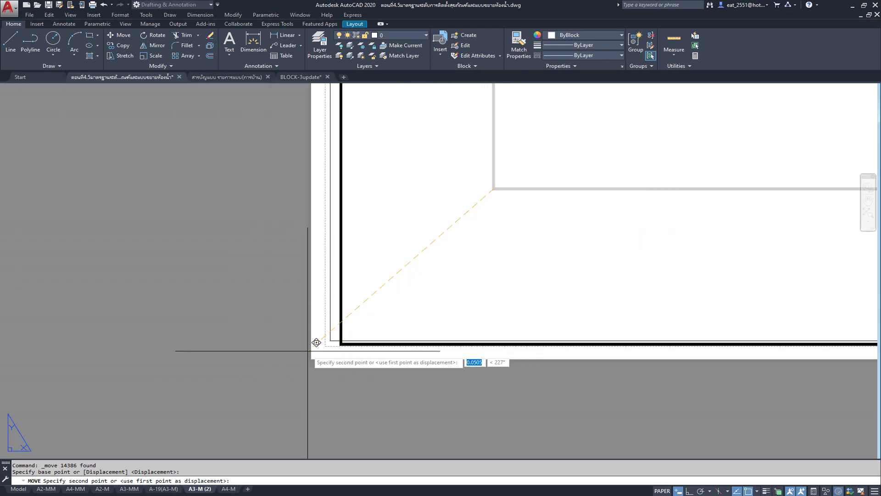
pyautogui.scroll(2, 400, 288)
pyautogui.click(374, 285)
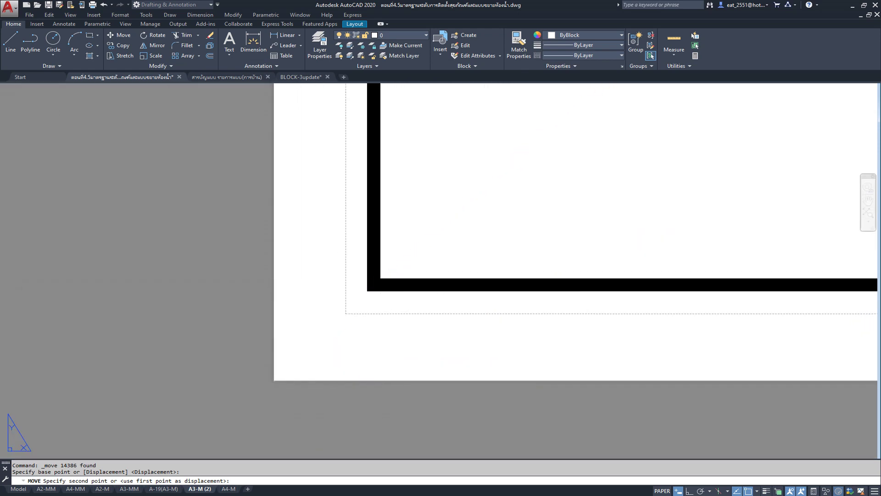
pyautogui.scroll(-1, 242, 344)
pyautogui.scroll(-2, 241, 346)
pyautogui.scroll(-1, 242, 346)
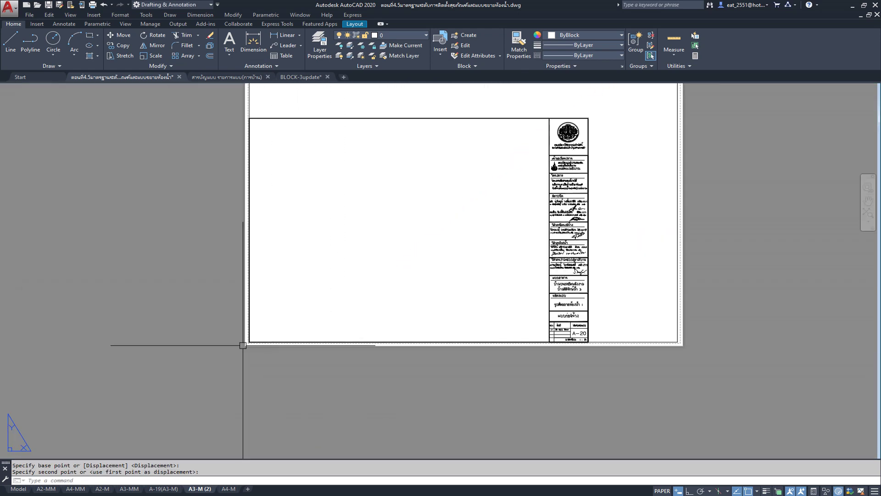
pyautogui.scroll(-1, 388, 329)
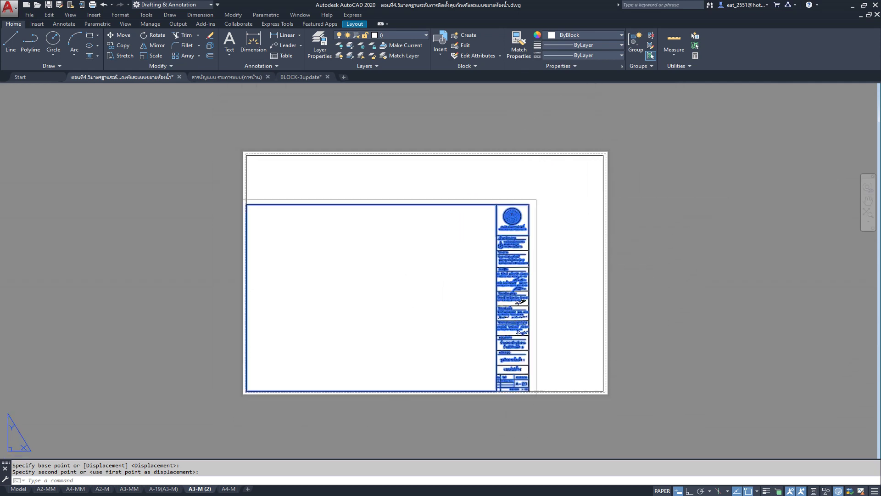
pyautogui.click(500, 232)
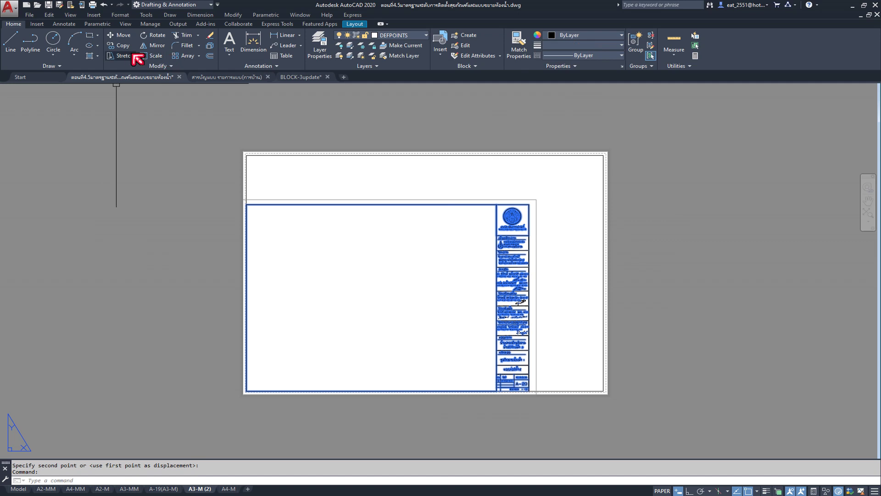
pyautogui.click(151, 54)
# Start scaling the title block from its lower-left corner using the Reference option
pyautogui.scroll(5, 243, 400)
pyautogui.scroll(3, 257, 358)
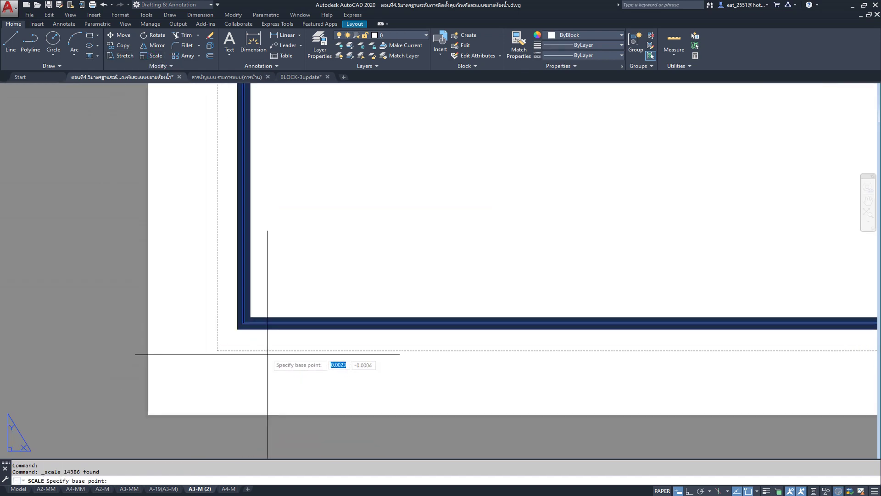
pyautogui.click(244, 323)
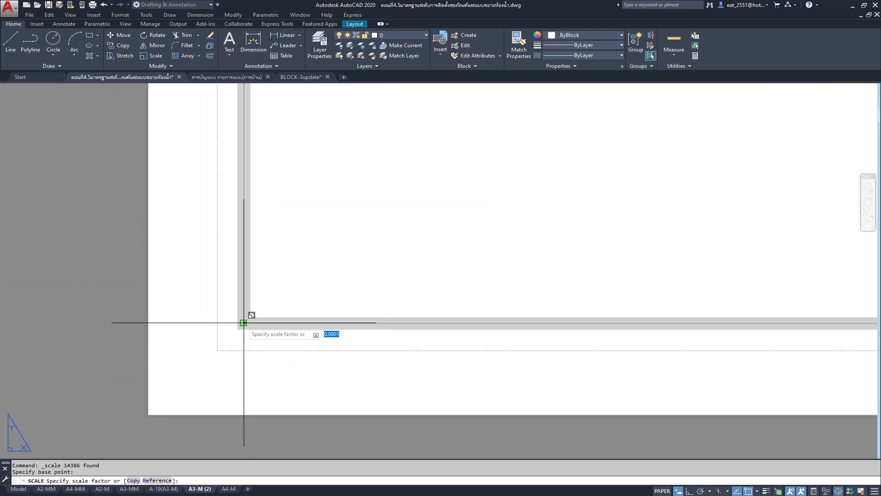
pyautogui.write('R')
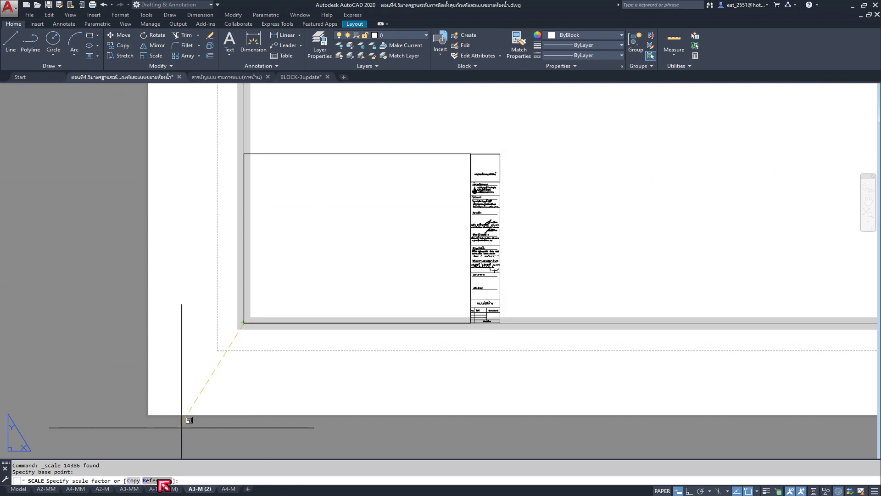
pyautogui.press('Return')
pyautogui.click(244, 322)
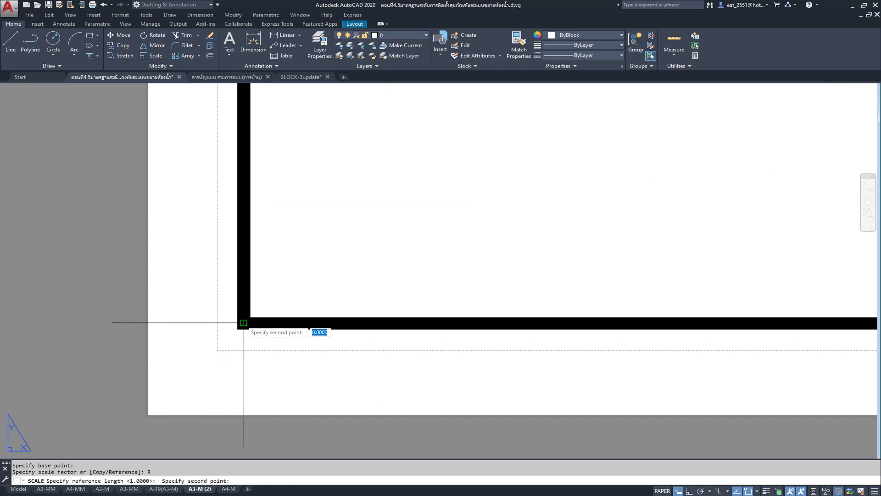
# Scale the title block so its top-right corner reaches the sheet frame's top-right corner
pyautogui.scroll(-3, 229, 374)
pyautogui.scroll(-2, 228, 375)
pyautogui.scroll(4, 546, 143)
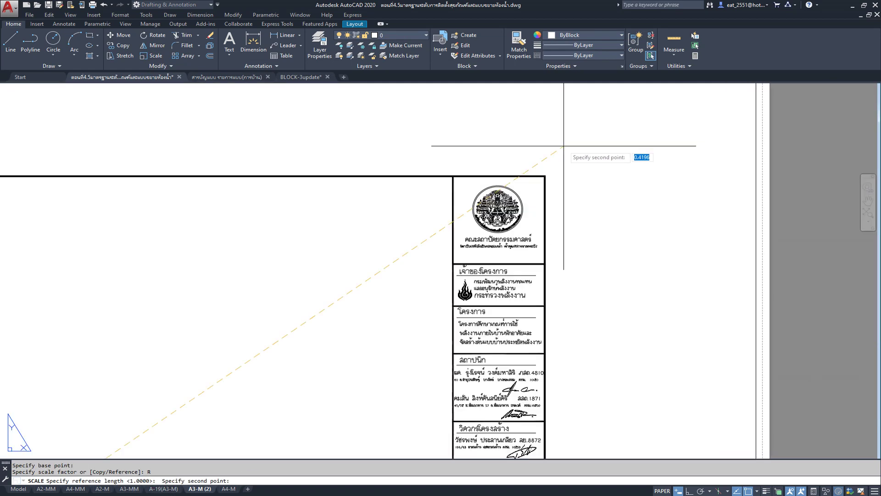
pyautogui.click(545, 176)
pyautogui.scroll(-2, 578, 212)
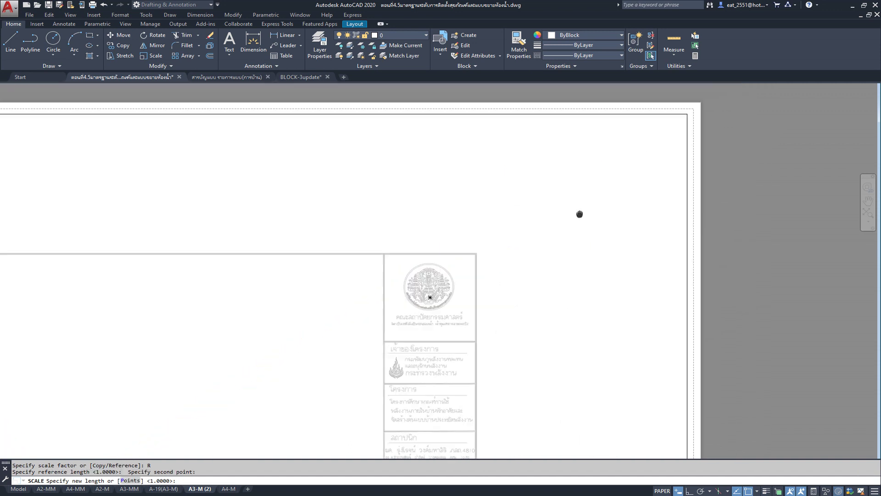
pyautogui.scroll(3, 387, 328)
pyautogui.scroll(2, 482, 247)
pyautogui.scroll(2, 509, 236)
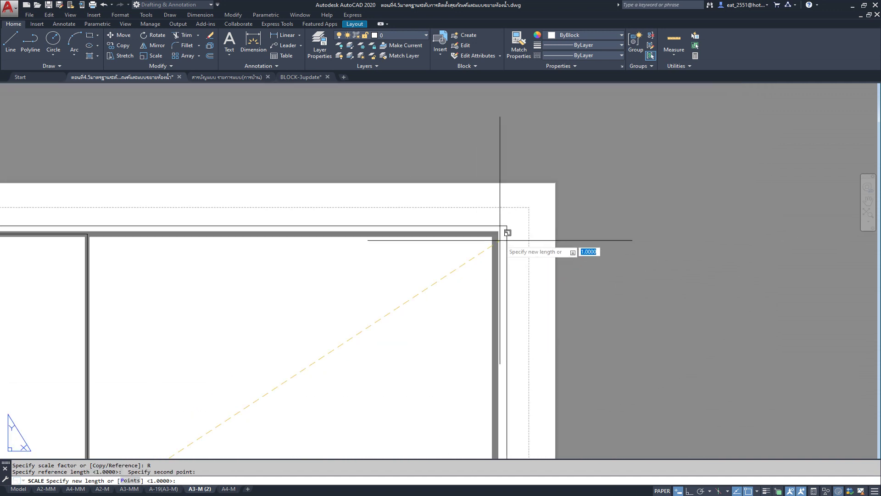
pyautogui.scroll(1, 512, 220)
pyautogui.scroll(1, 510, 208)
pyautogui.click(510, 204)
pyautogui.scroll(-2, 510, 202)
pyautogui.scroll(-2, 586, 230)
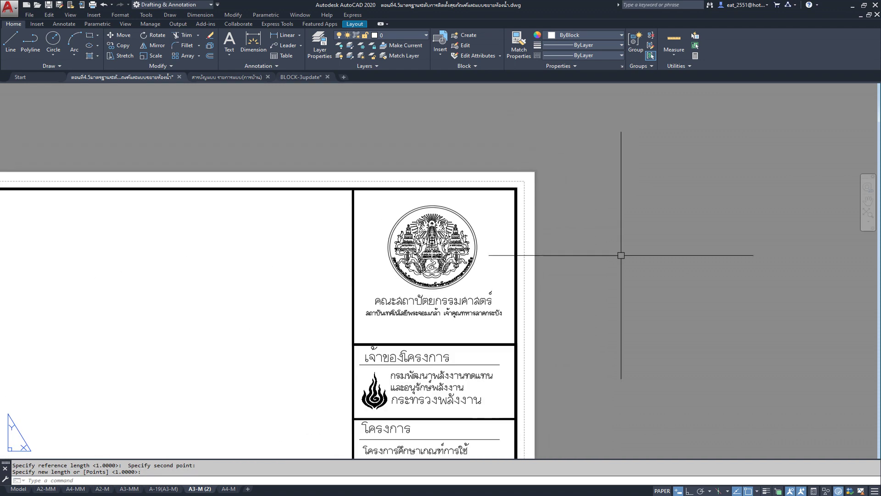
pyautogui.scroll(-1, 597, 266)
pyautogui.scroll(-1, 608, 304)
pyautogui.moveTo(608, 304); pyautogui.dragTo(620, 247, button='middle')
pyautogui.press('Escape')
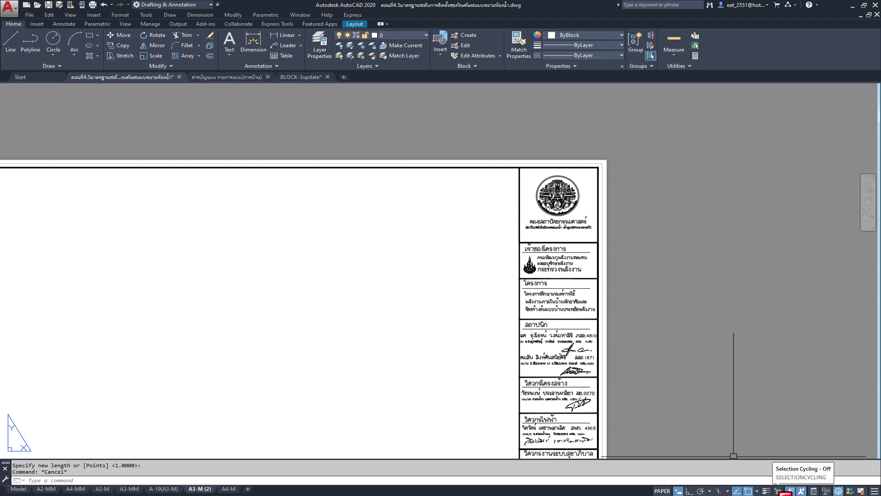
# Turn on selection cycling and select the viewport hidden beneath the title block
pyautogui.click(784, 490)
pyautogui.click(467, 168)
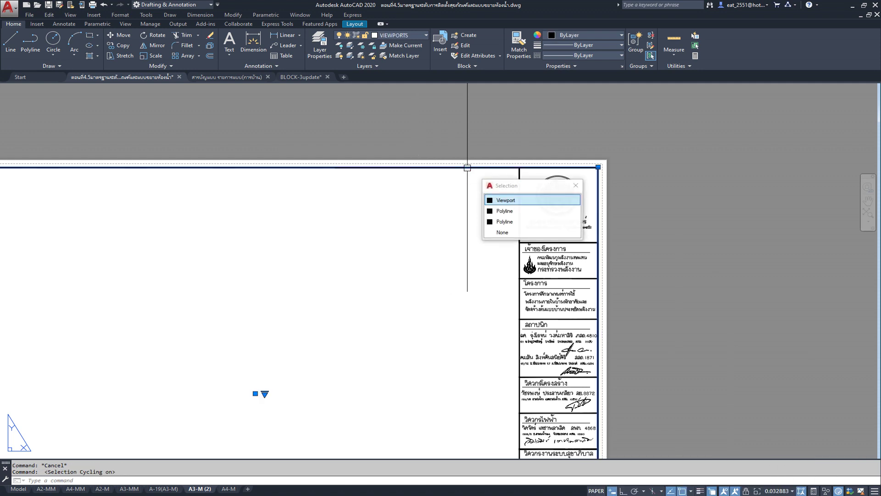
pyautogui.click(505, 200)
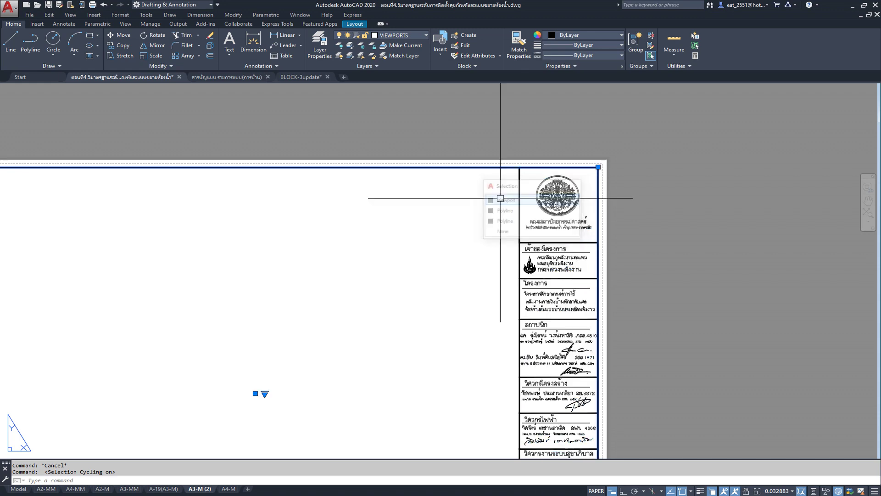
pyautogui.scroll(-2, 581, 147)
pyautogui.scroll(3, 581, 147)
pyautogui.scroll(3, 576, 156)
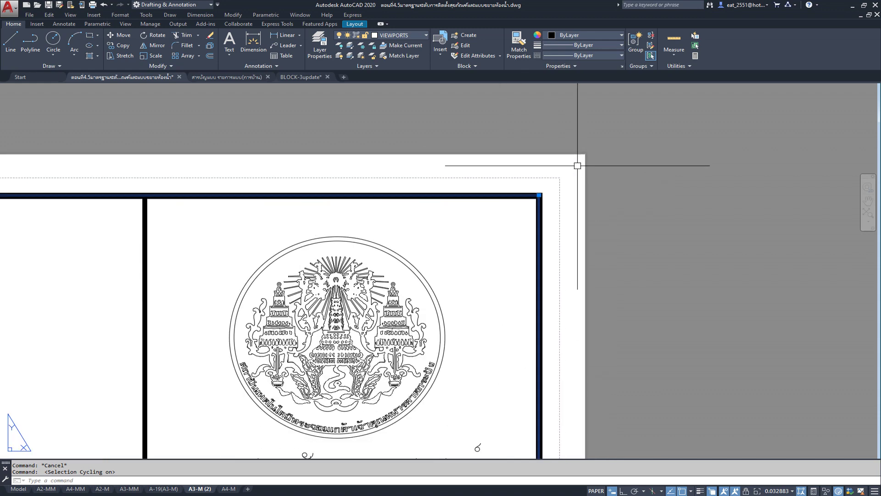
# Stretch the viewport's corner grip out to the sheet border, then clear the grips
pyautogui.click(539, 195)
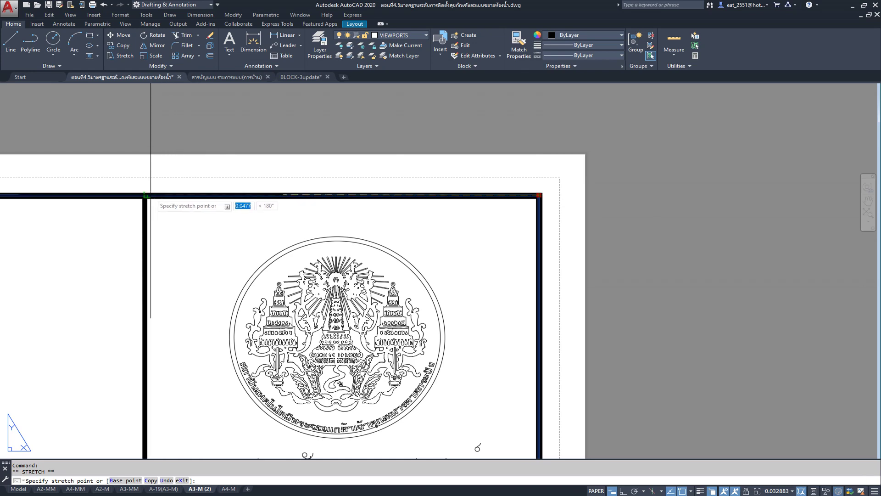
pyautogui.scroll(2, 135, 195)
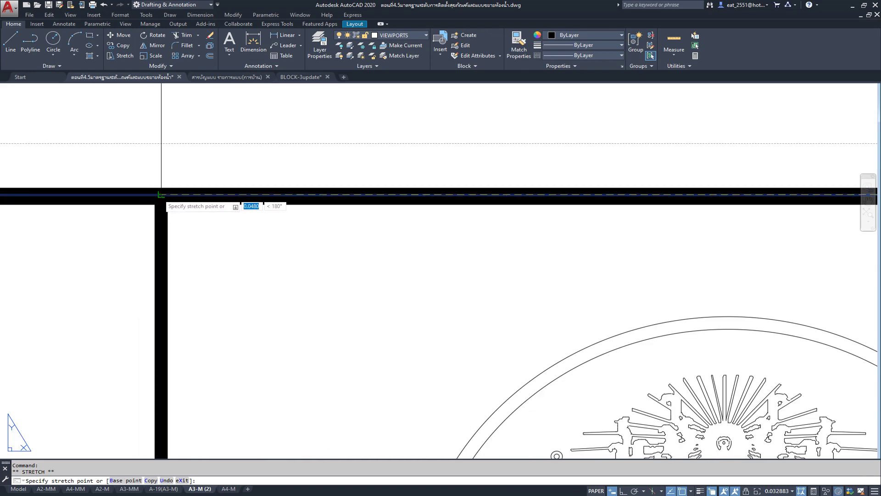
pyautogui.click(160, 197)
pyautogui.scroll(-5, 403, 171)
pyautogui.scroll(-2, 403, 171)
pyautogui.scroll(-3, 459, 220)
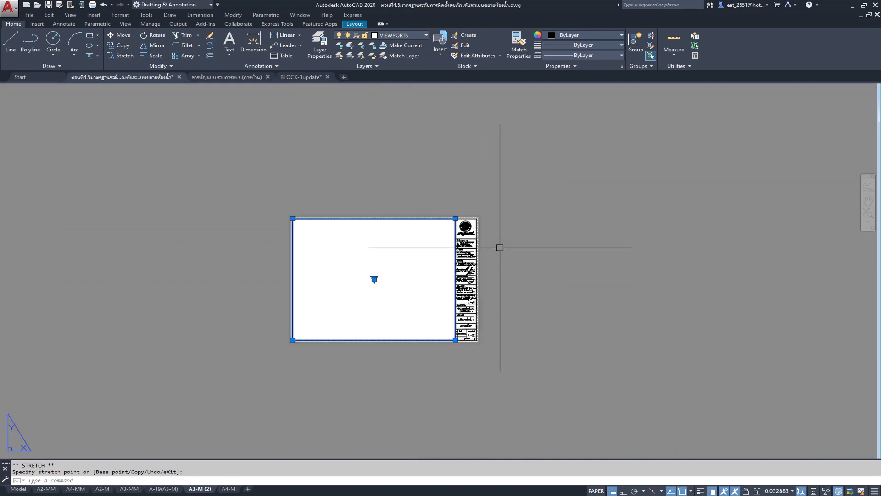
pyautogui.press('Escape')
# Pan and zoom inside the viewport to centre bathroom sections A and B
pyautogui.doubleClick(378, 283)
pyautogui.scroll(-3, 378, 284)
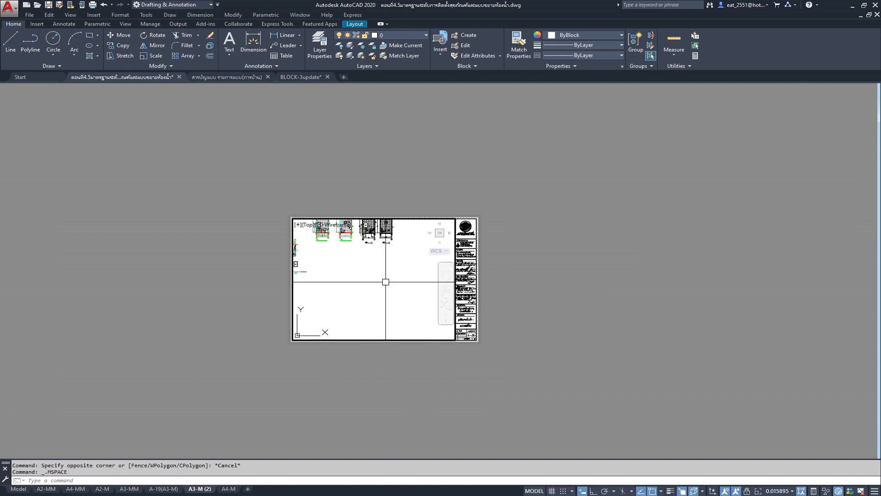
pyautogui.moveTo(384, 264); pyautogui.dragTo(426, 271, button='middle')
pyautogui.scroll(3, 425, 271)
pyautogui.scroll(3, 417, 275)
pyautogui.scroll(1, 408, 278)
pyautogui.moveTo(403, 280); pyautogui.dragTo(399, 277, button='middle')
pyautogui.scroll(1, 391, 272)
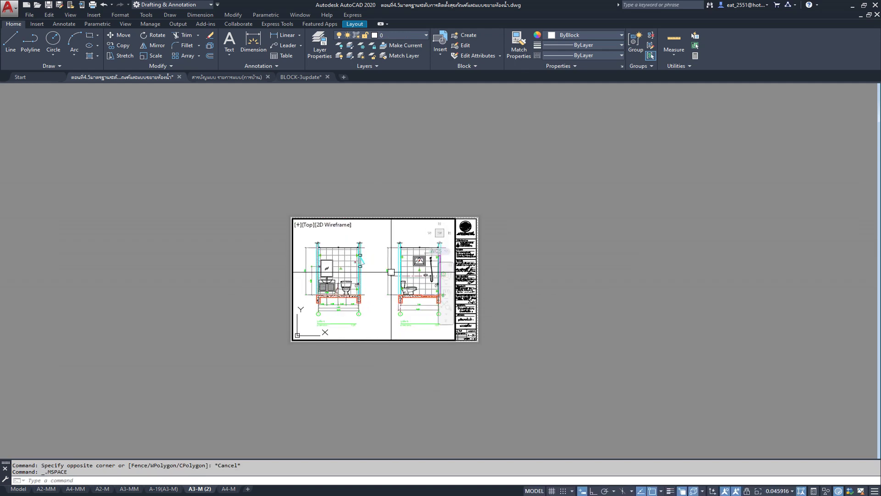
pyautogui.doubleClick(553, 260)
pyautogui.scroll(2, 393, 266)
pyautogui.scroll(1, 368, 291)
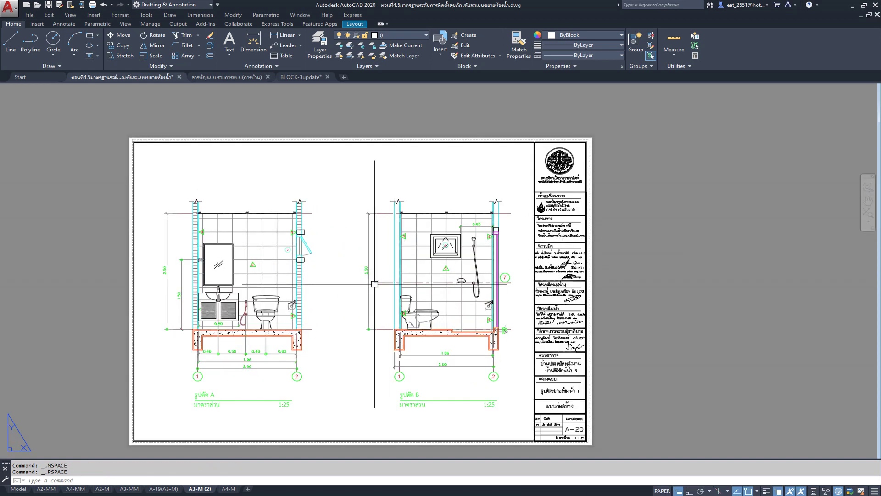
pyautogui.scroll(1, 404, 263)
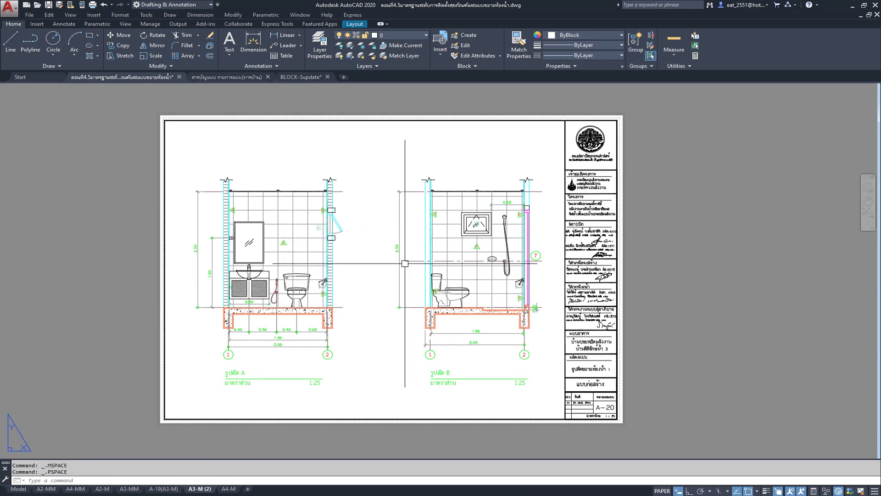
# Set the viewport scale to 1:25, after briefly trying 1:50
pyautogui.doubleClick(381, 239)
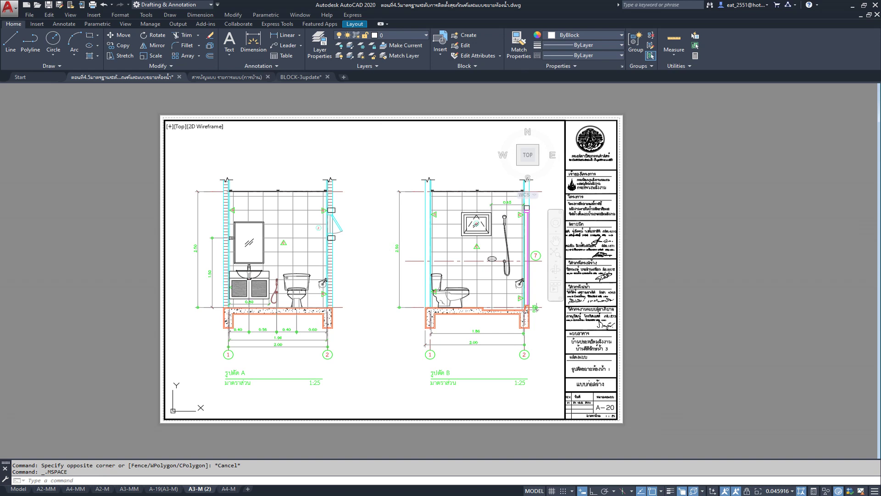
pyautogui.click(799, 491)
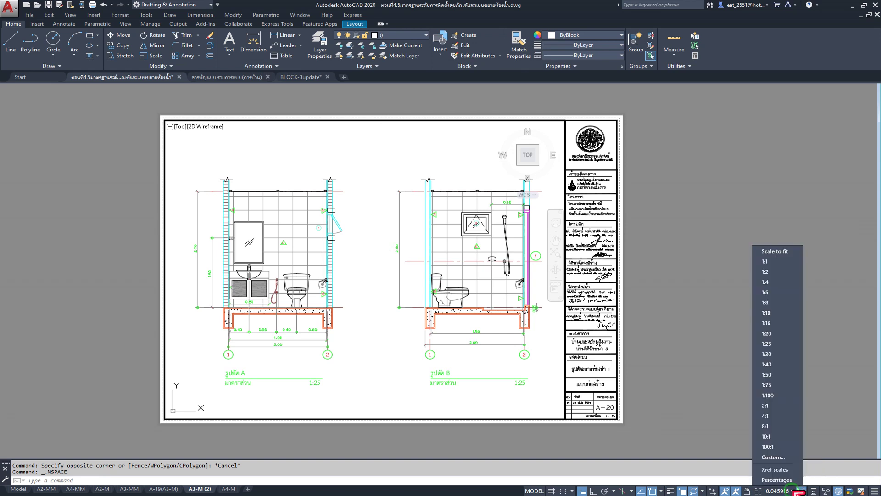
pyautogui.click(787, 349)
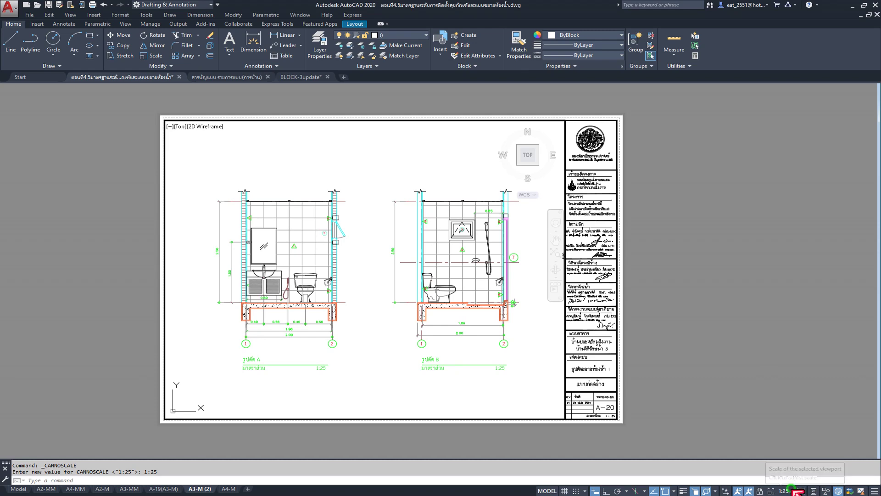
pyautogui.click(799, 491)
pyautogui.click(794, 378)
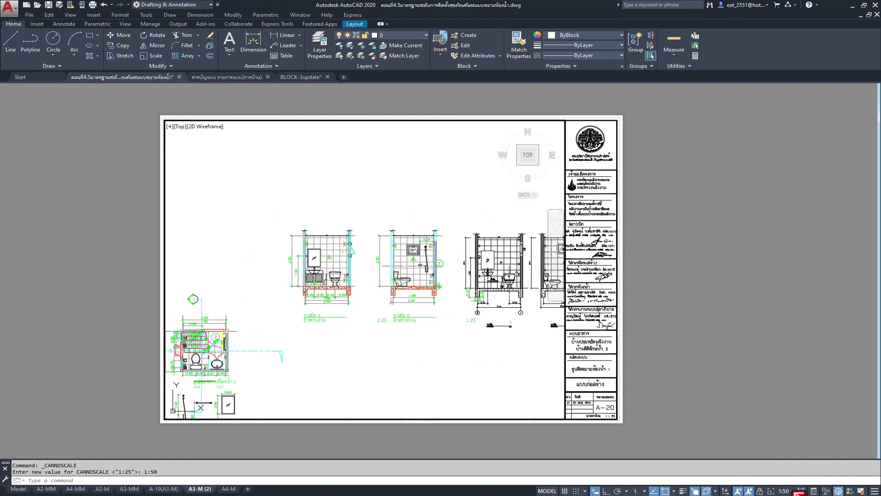
pyautogui.click(798, 492)
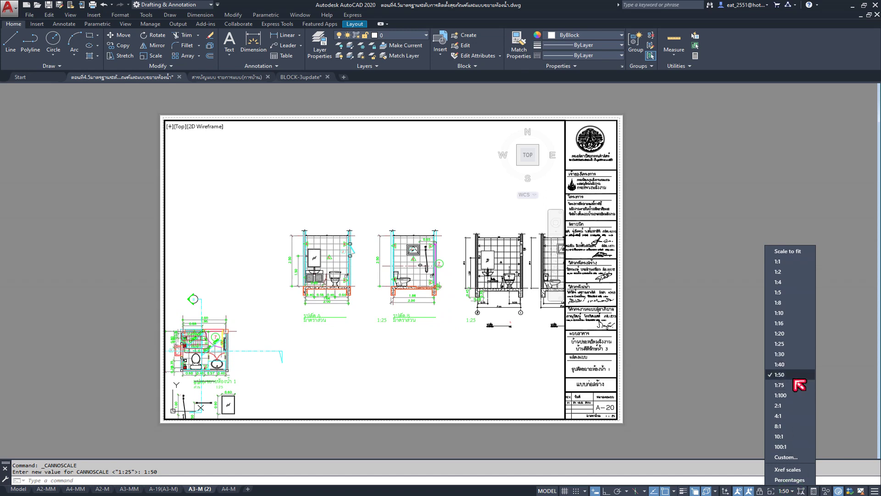
pyautogui.click(798, 347)
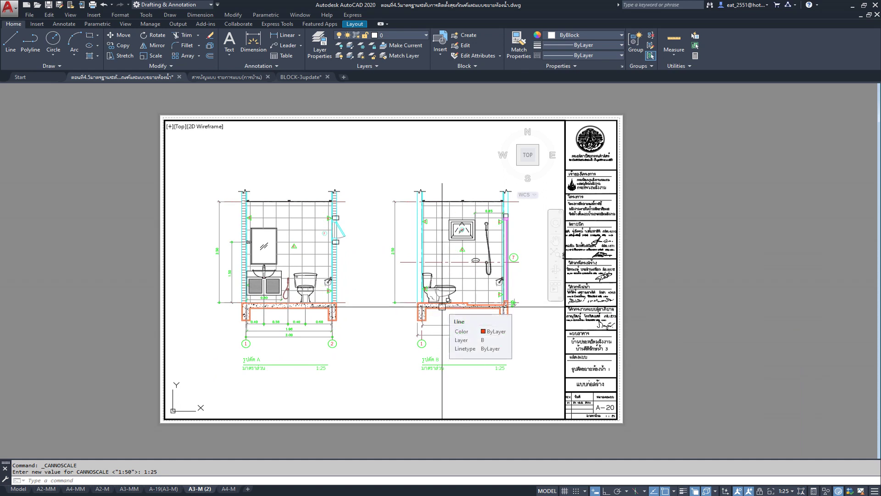
pyautogui.click(19, 489)
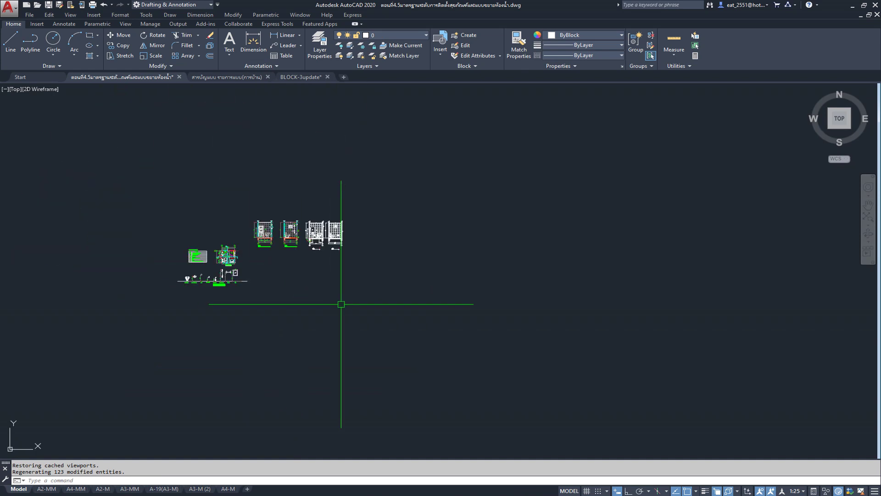
# In model space, move the two right-hand elevations further to the right
pyautogui.scroll(2, 296, 229)
pyautogui.click(448, 187)
pyautogui.click(317, 307)
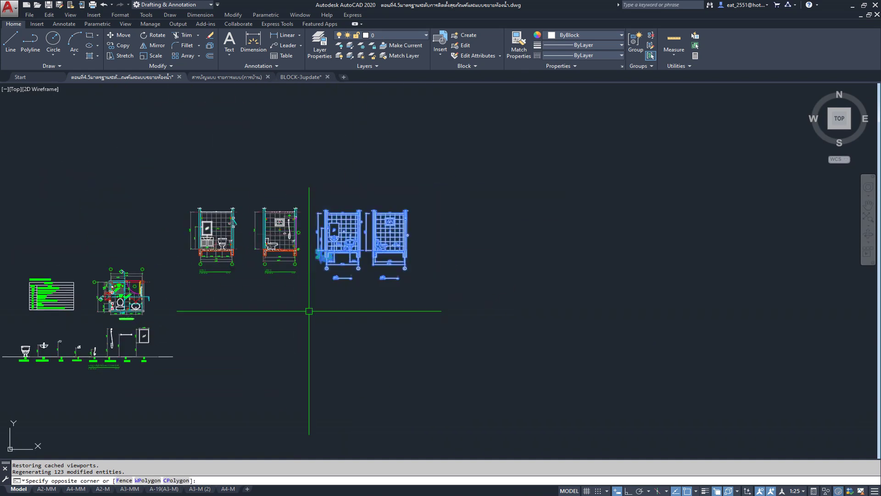
pyautogui.click(121, 40)
pyautogui.click(527, 210)
pyautogui.click(639, 213)
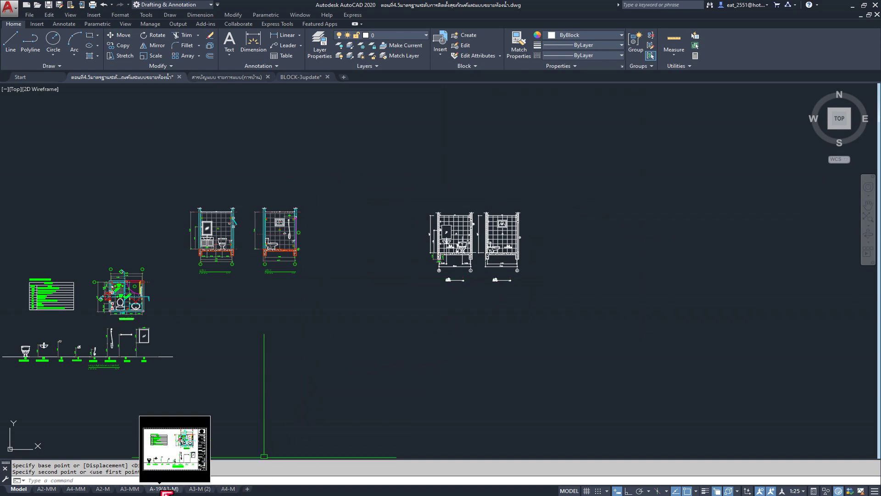
# Recentre the A3-M (2) viewport, return to paper space, and begin renaming the layout
pyautogui.click(201, 489)
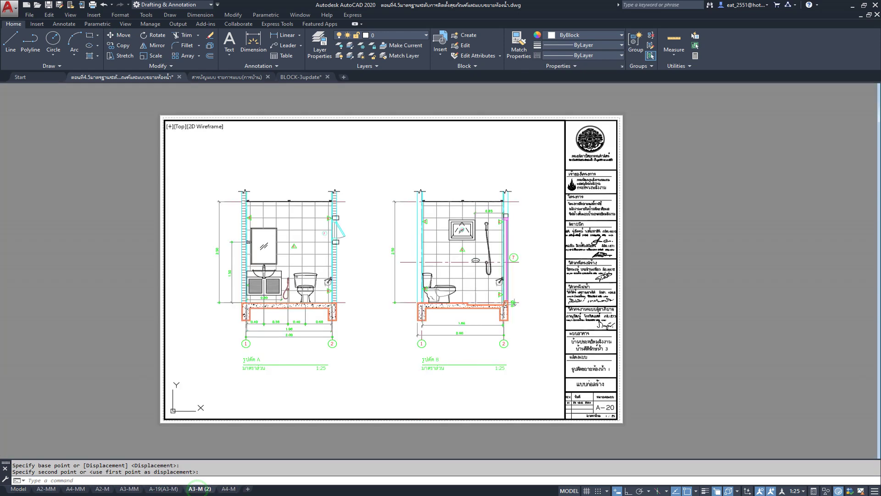
pyautogui.moveTo(361, 257); pyautogui.dragTo(360, 248, button='middle')
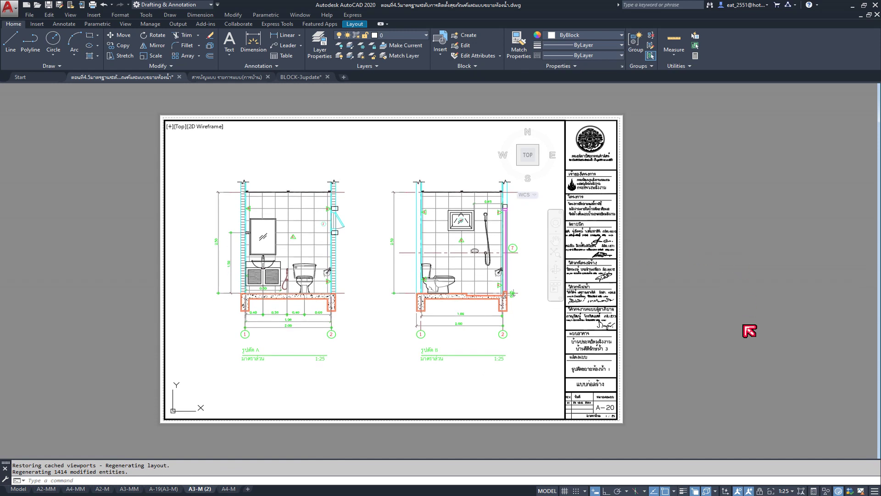
pyautogui.doubleClick(723, 302)
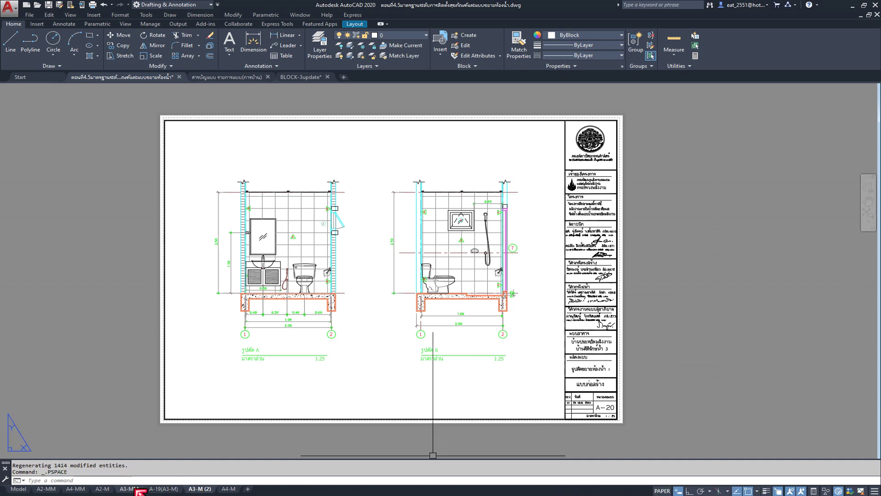
pyautogui.rightClick(200, 490)
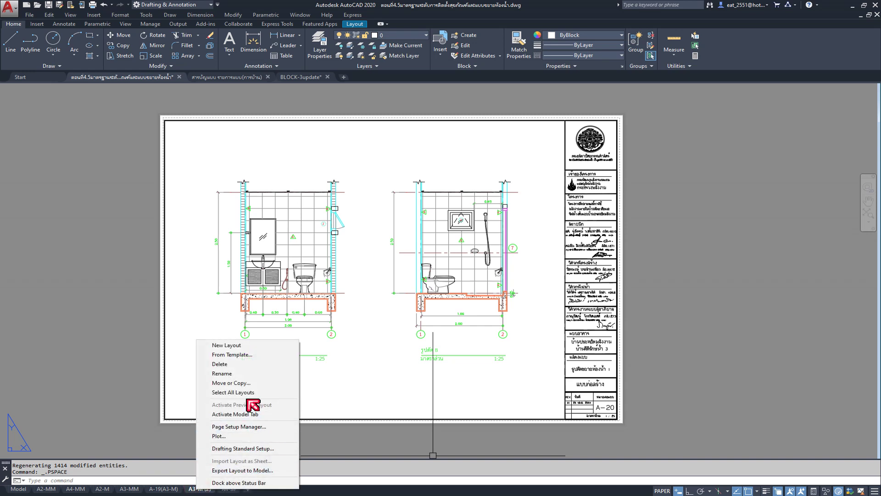
pyautogui.click(246, 375)
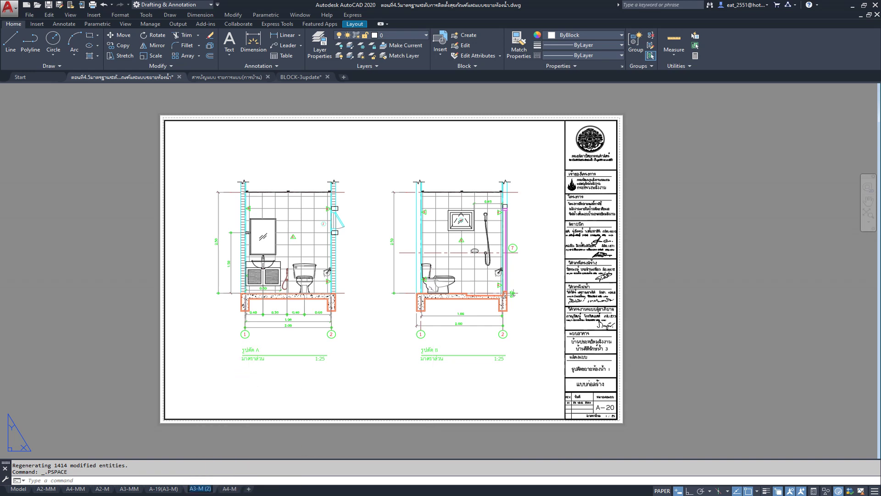
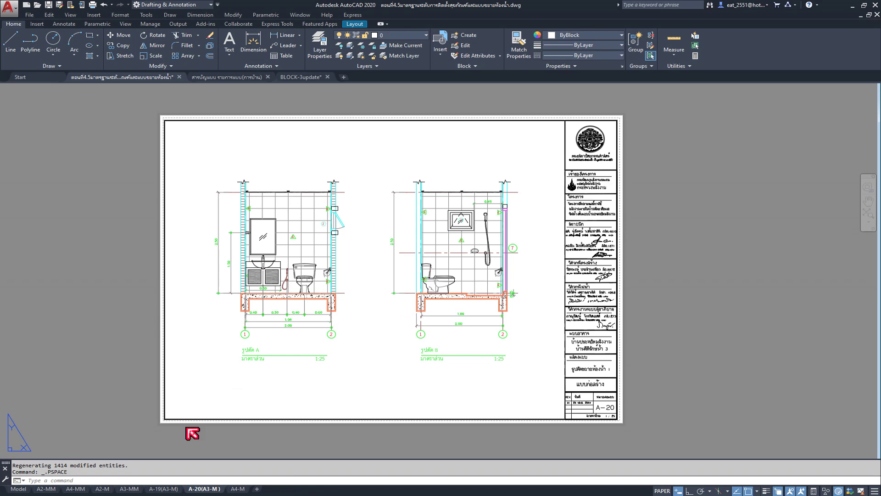
# Check the A-19 and A-20 sheets, then delete the A4-M layout
pyautogui.click(164, 489)
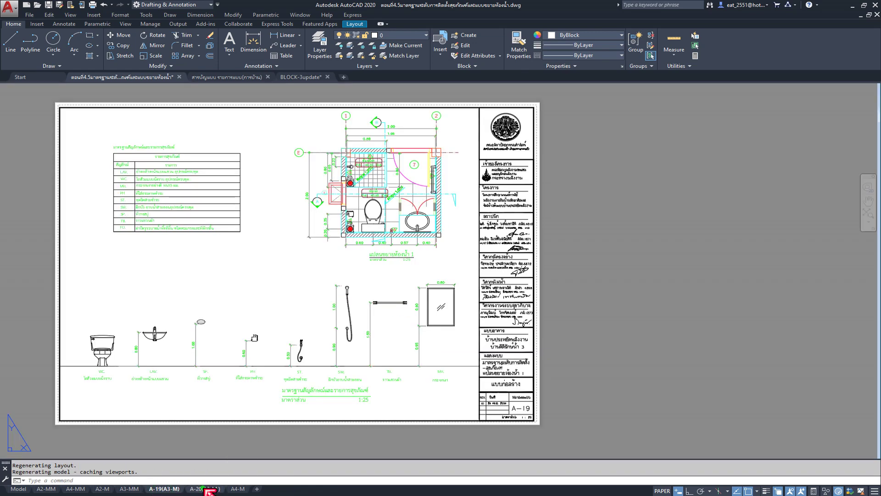
pyautogui.click(205, 489)
pyautogui.moveTo(237, 489)
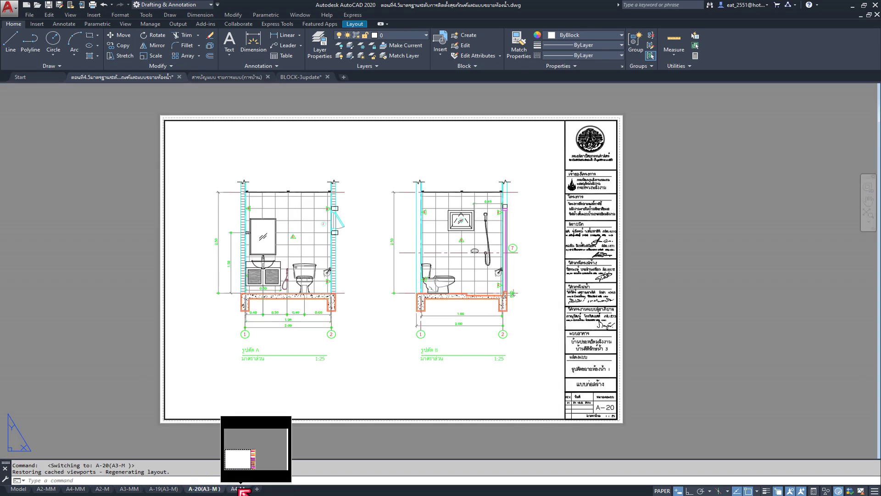
pyautogui.rightClick(244, 492)
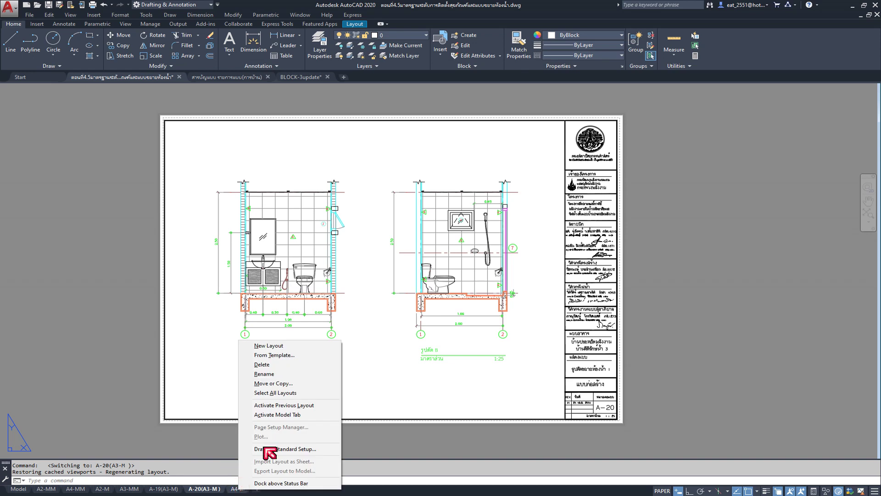
pyautogui.click(268, 364)
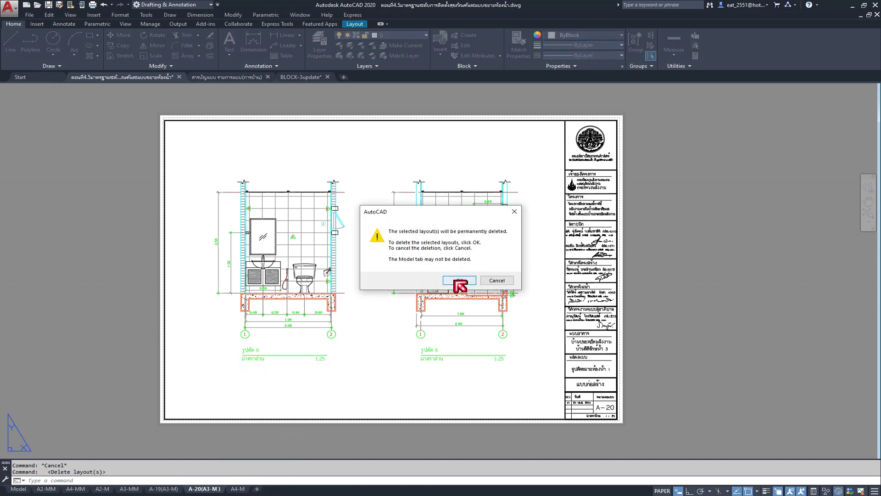
pyautogui.click(455, 280)
# Delete the A3-MM and A2-M layouts
pyautogui.rightClick(132, 489)
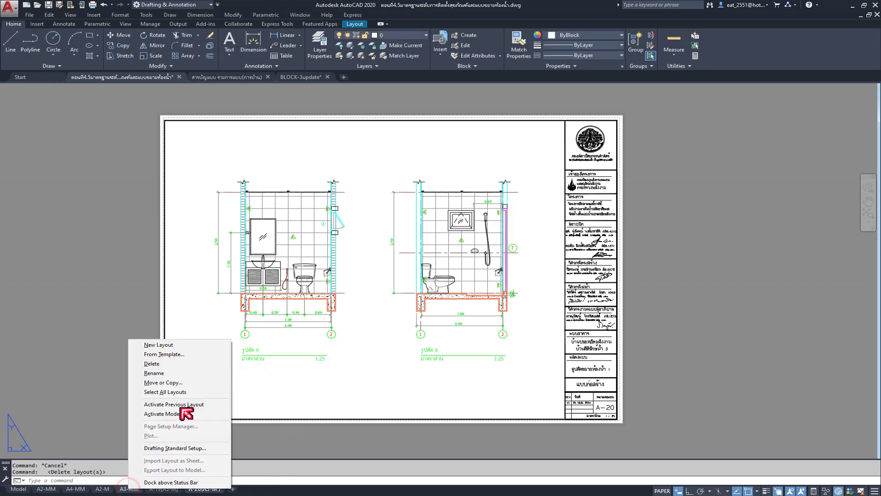
pyautogui.click(181, 361)
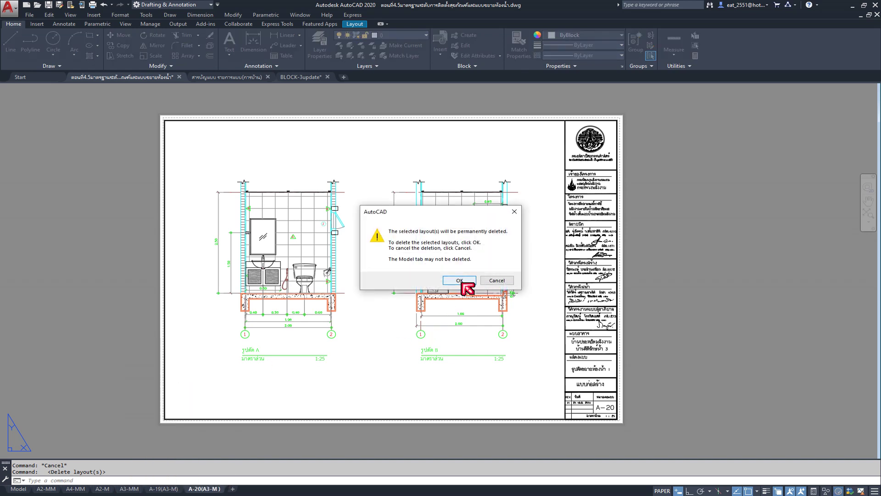
pyautogui.click(458, 280)
pyautogui.rightClick(100, 489)
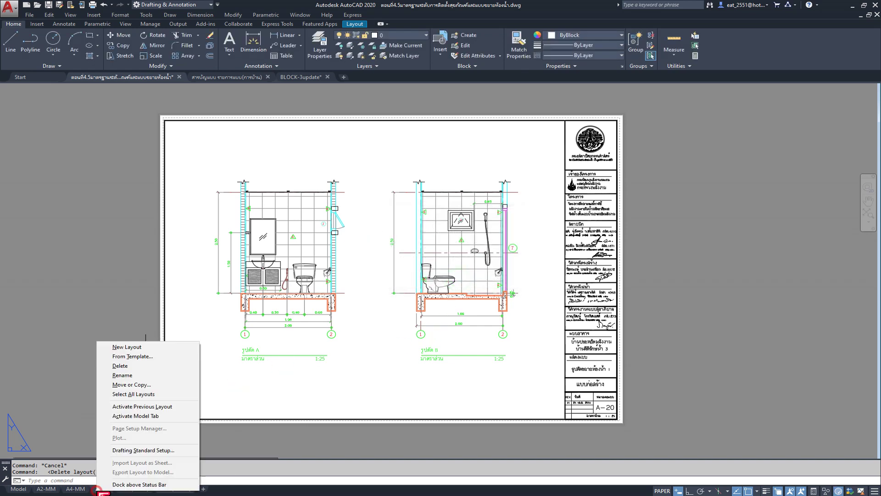
pyautogui.click(171, 366)
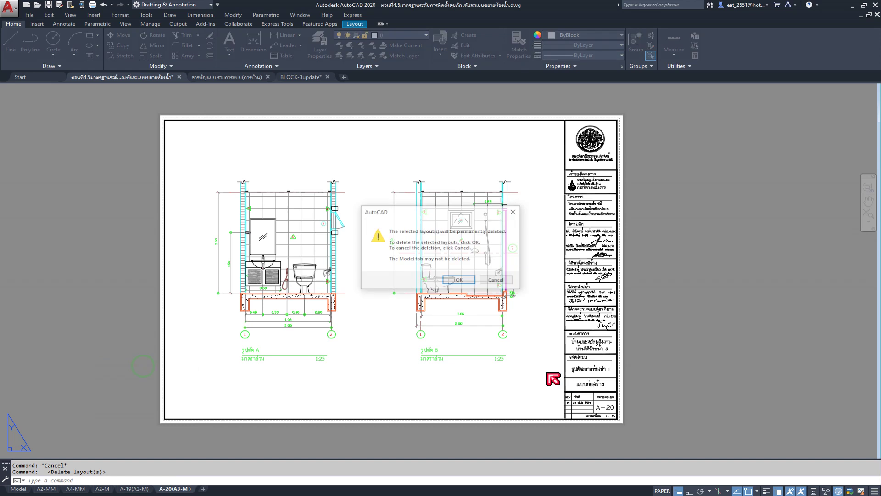
pyautogui.click(462, 281)
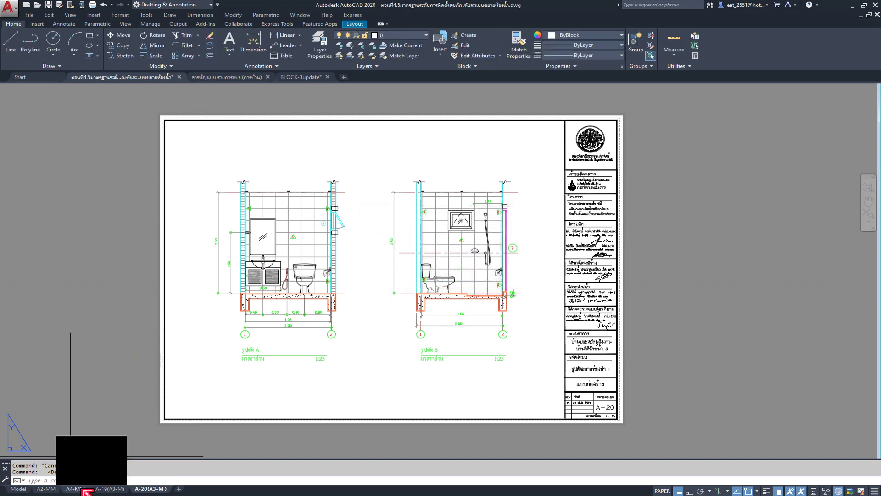
# Delete the A4-MM and A2-MM layouts, leaving only A-19(A3-M) and A-20(A3-M)
pyautogui.rightClick(86, 490)
pyautogui.click(114, 362)
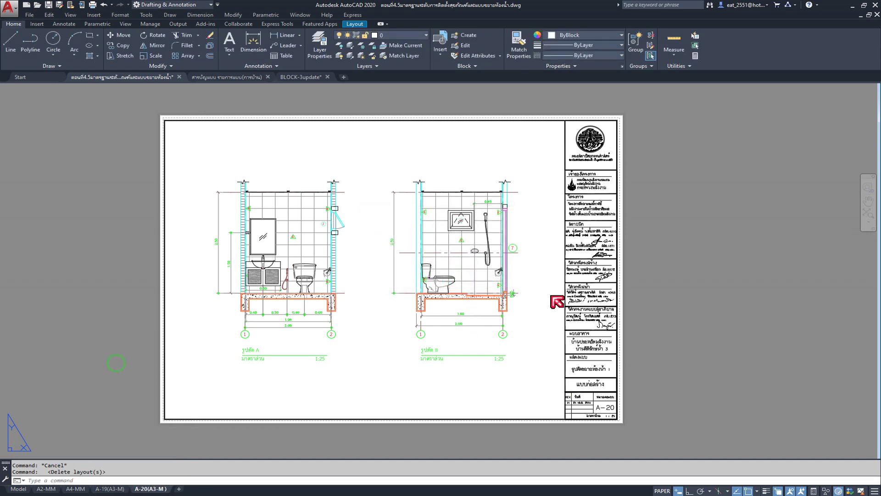
pyautogui.rightClick(46, 488)
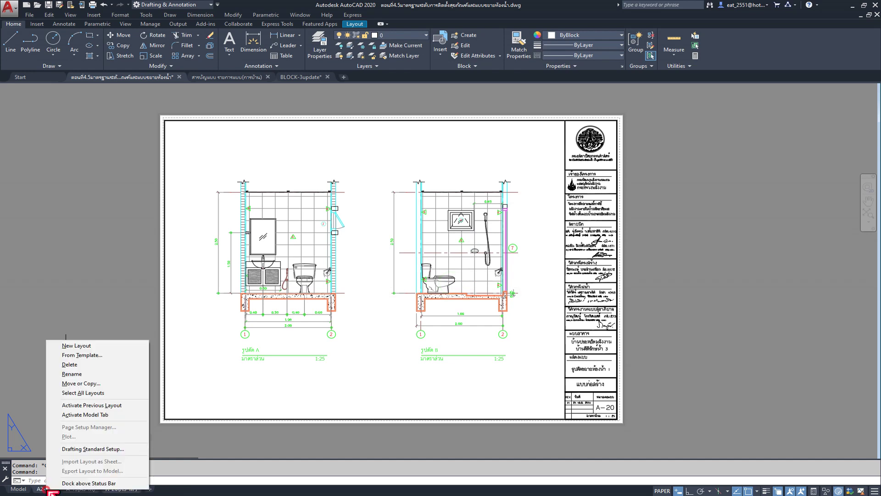
pyautogui.click(98, 365)
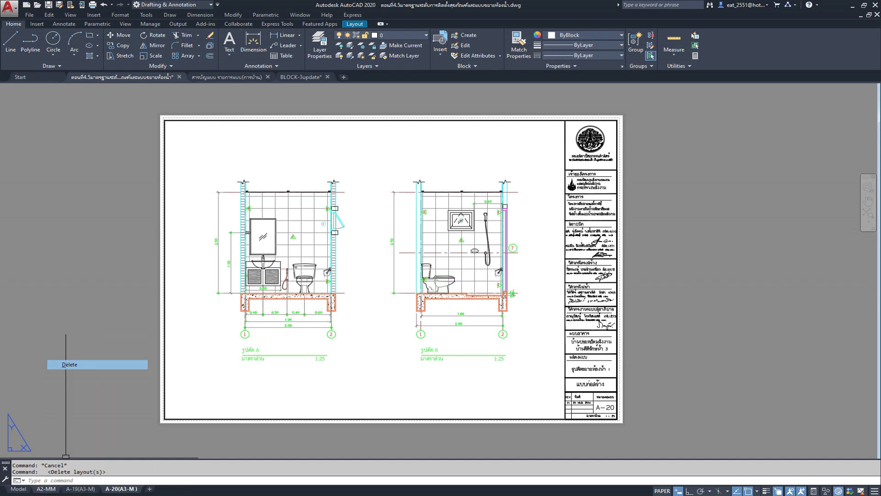
pyautogui.click(467, 284)
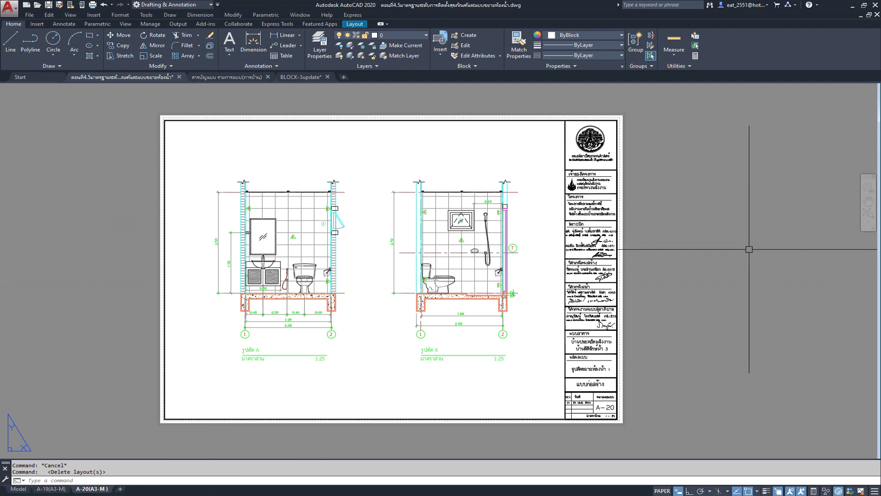
# In model space, erase the right-hand bathroom elevation pair (1414 objects) and zoom extents
pyautogui.click(52, 490)
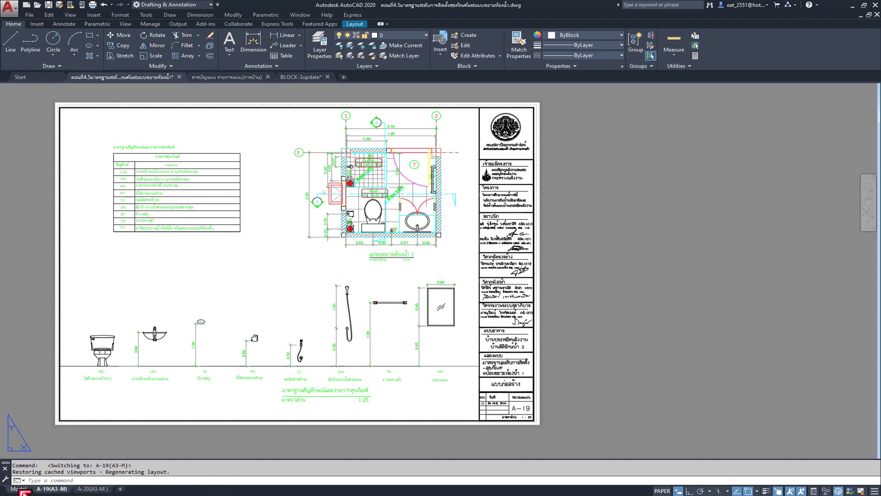
pyautogui.click(19, 488)
pyautogui.scroll(1, 288, 311)
pyautogui.scroll(1, 386, 269)
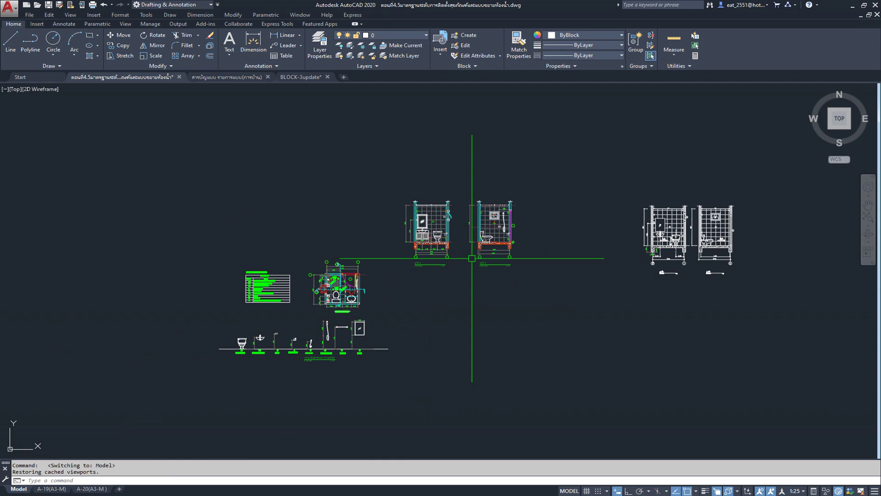
pyautogui.click(789, 170)
pyautogui.click(601, 347)
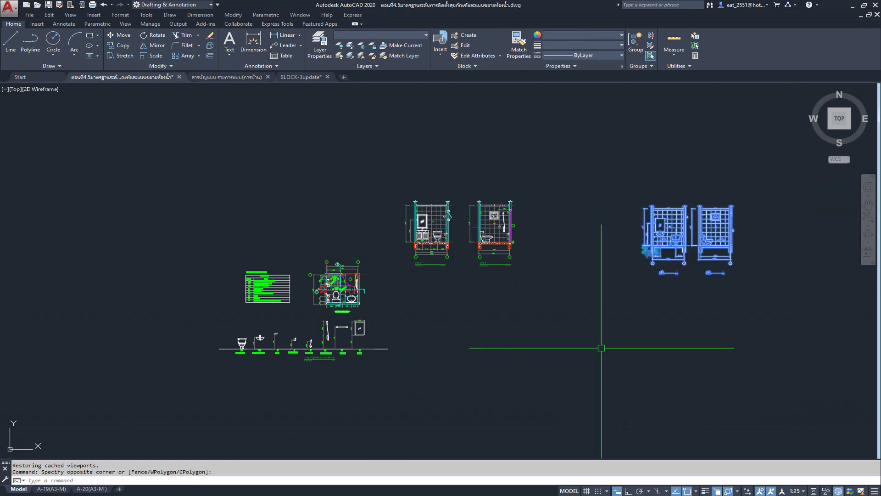
pyautogui.press('Delete')
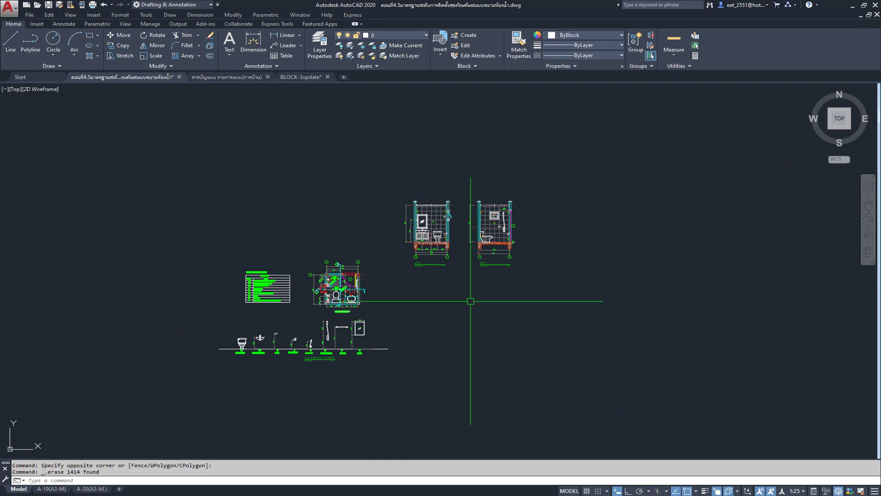
pyautogui.middleClick(417, 275)
pyautogui.middleClick(417, 275)
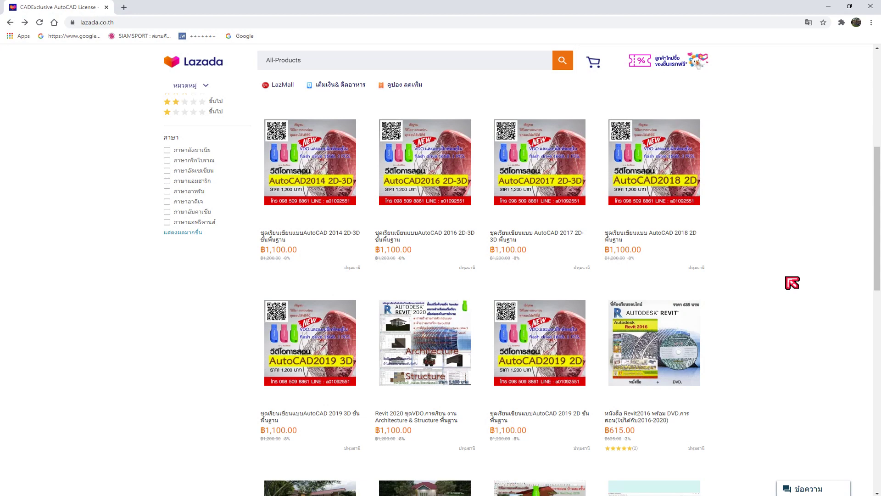
pyautogui.scroll(1, 467, 286)
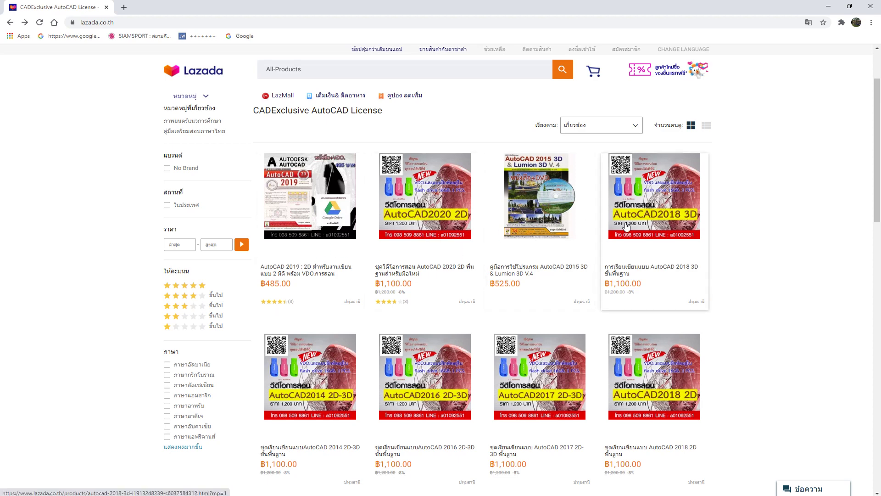
pyautogui.scroll(-2, 626, 227)
pyautogui.scroll(-1, 358, 264)
pyautogui.scroll(-2, 524, 248)
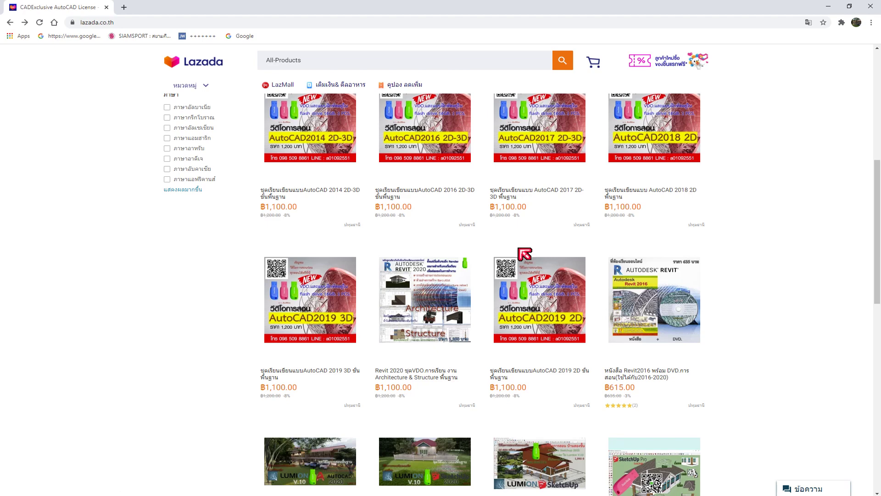
pyautogui.scroll(-2, 651, 184)
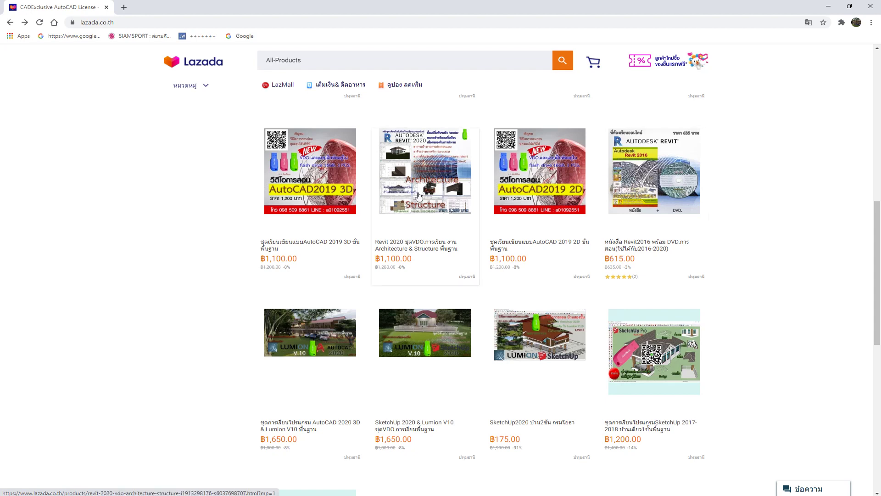
pyautogui.scroll(-5, 418, 196)
pyautogui.scroll(5, 419, 196)
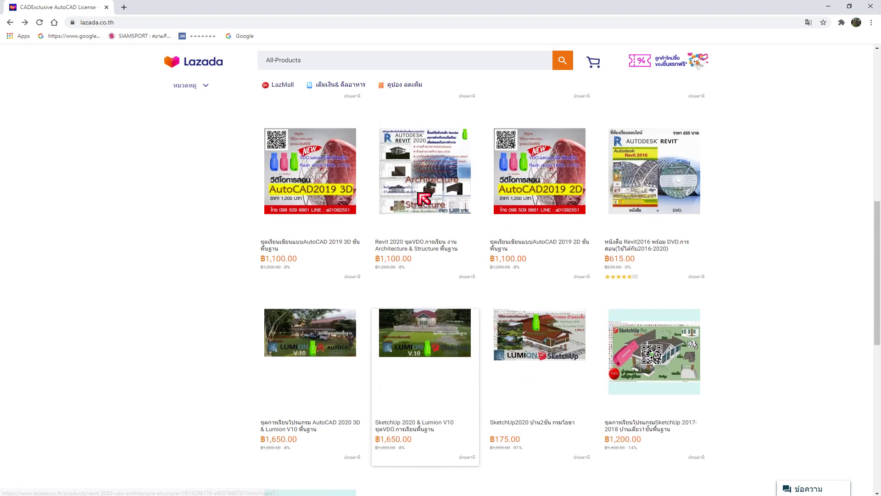
pyautogui.scroll(5, 419, 196)
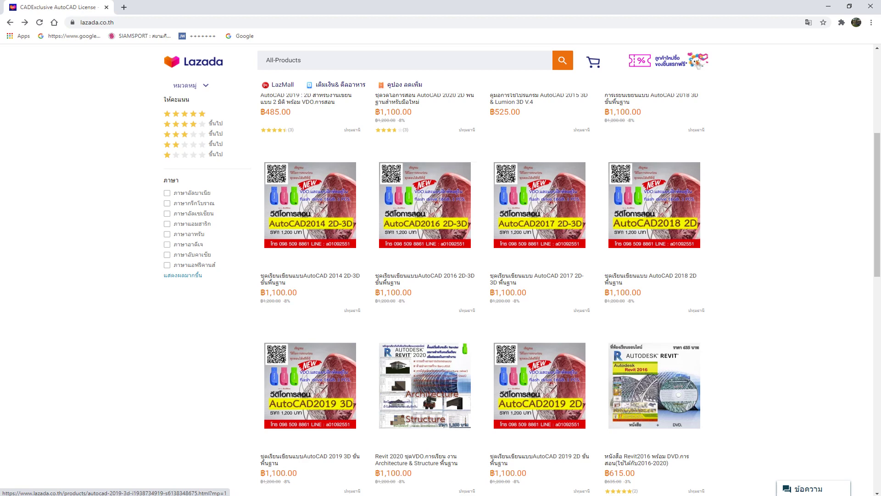
pyautogui.press('super+3')
pyautogui.press('super+3')
pyautogui.press('super+3')
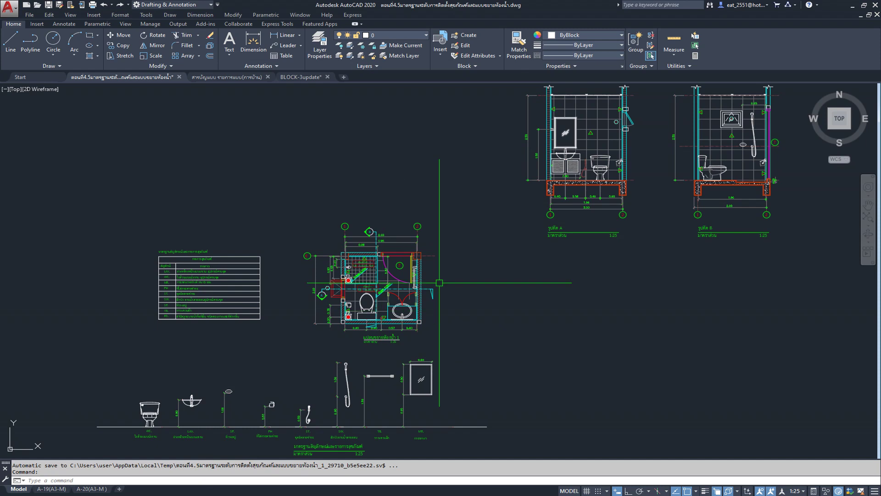